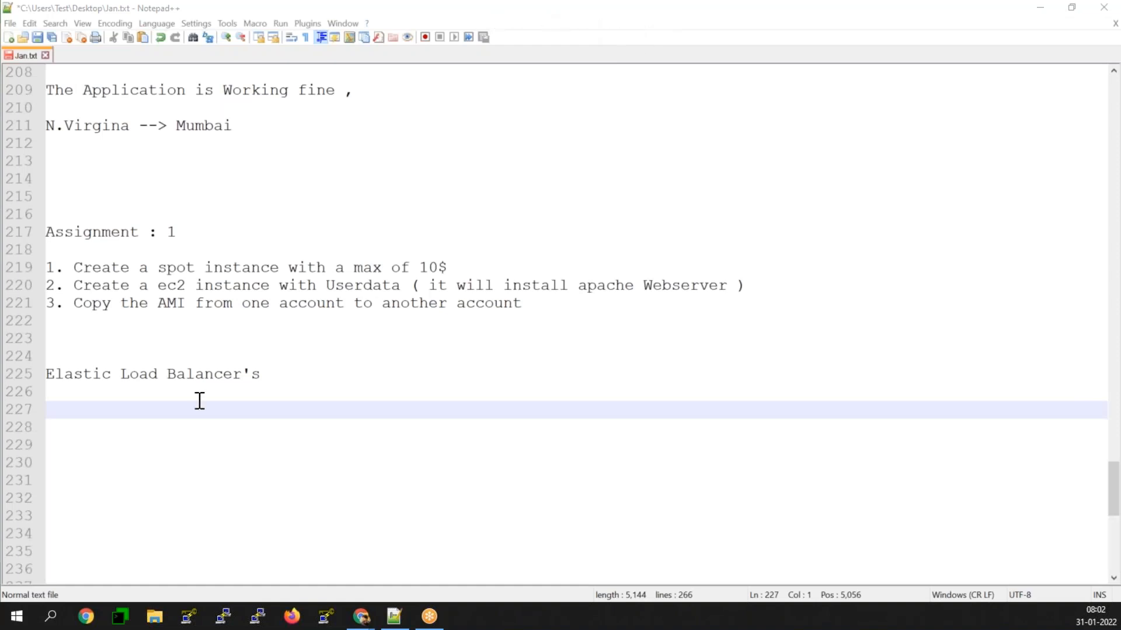
Step: Switch to the diagrams.net drawing and add a Process shape labelled "Elastic Load Balancer" in the upper middle of Page-2
left_click(60, 414)
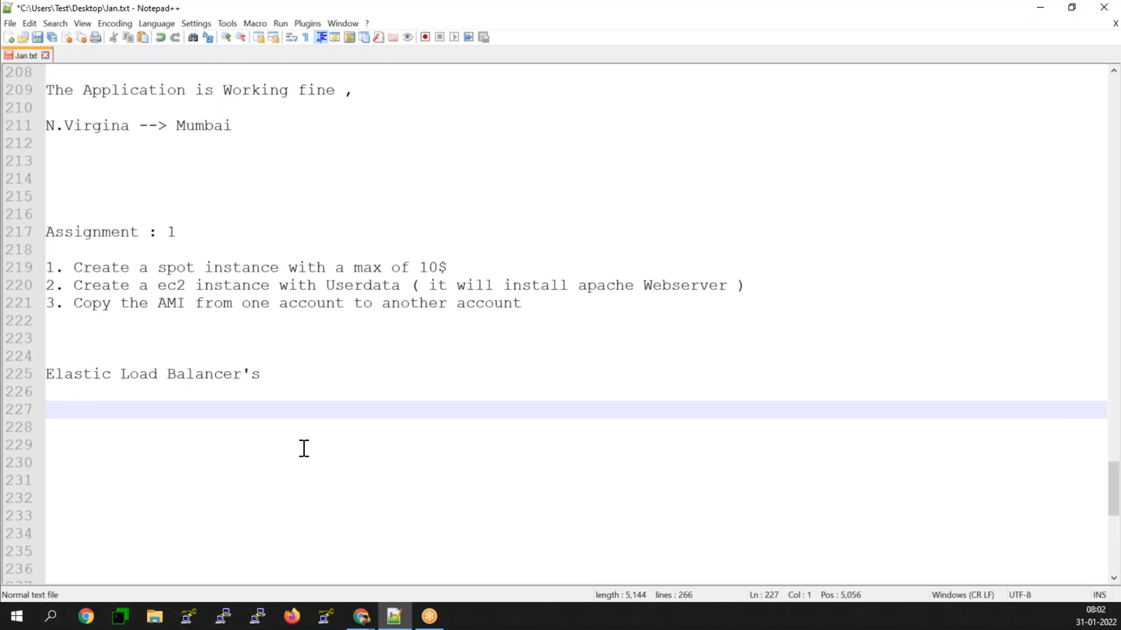
left_click(1041, 9)
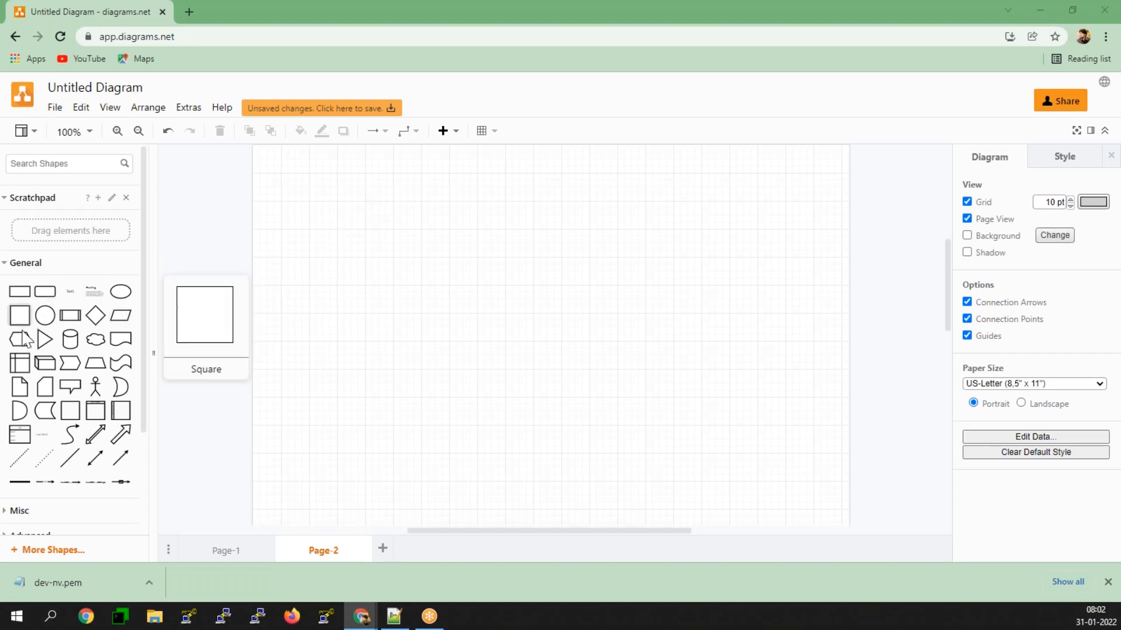
left_click(70, 315)
left_click_drag(548, 335, 542, 251)
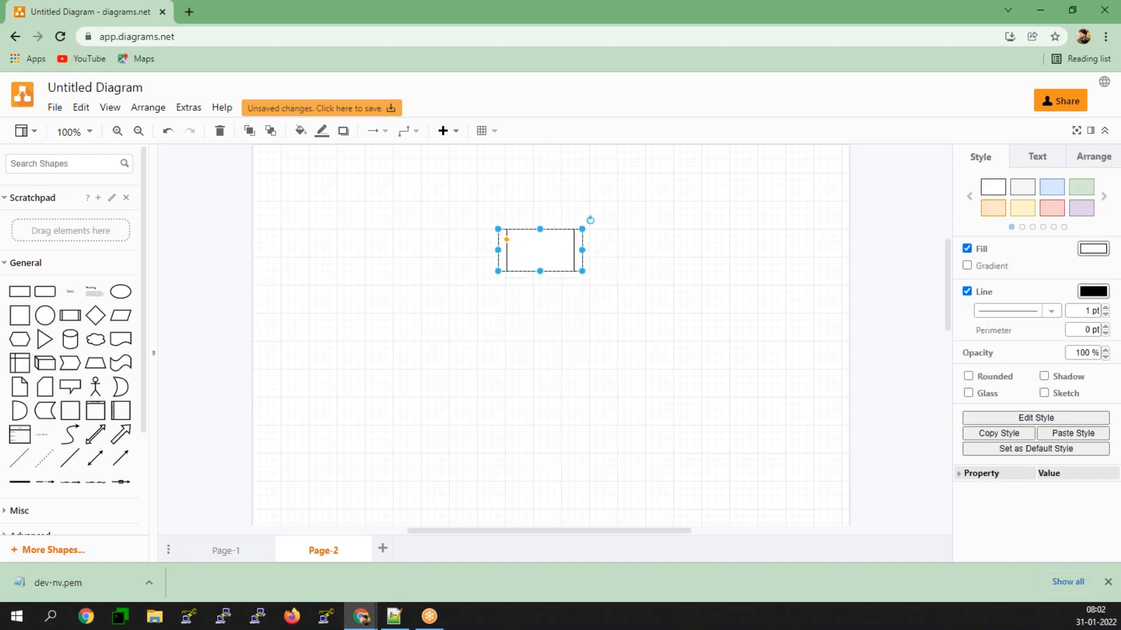
double_click(543, 251)
type("Elas")
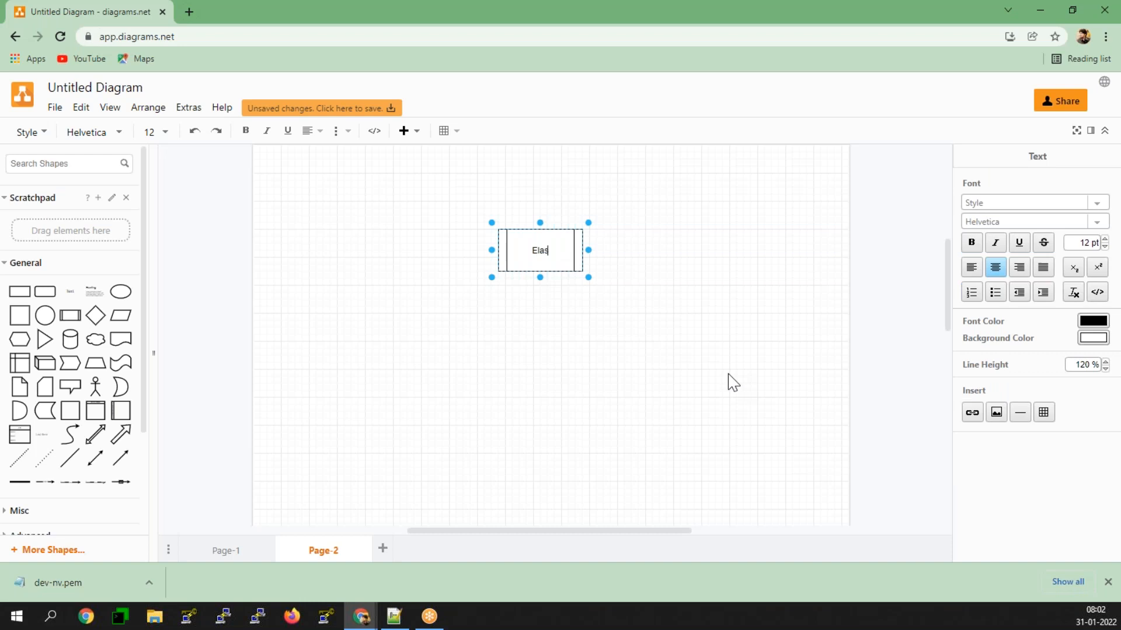
type("tic Load Balancer")
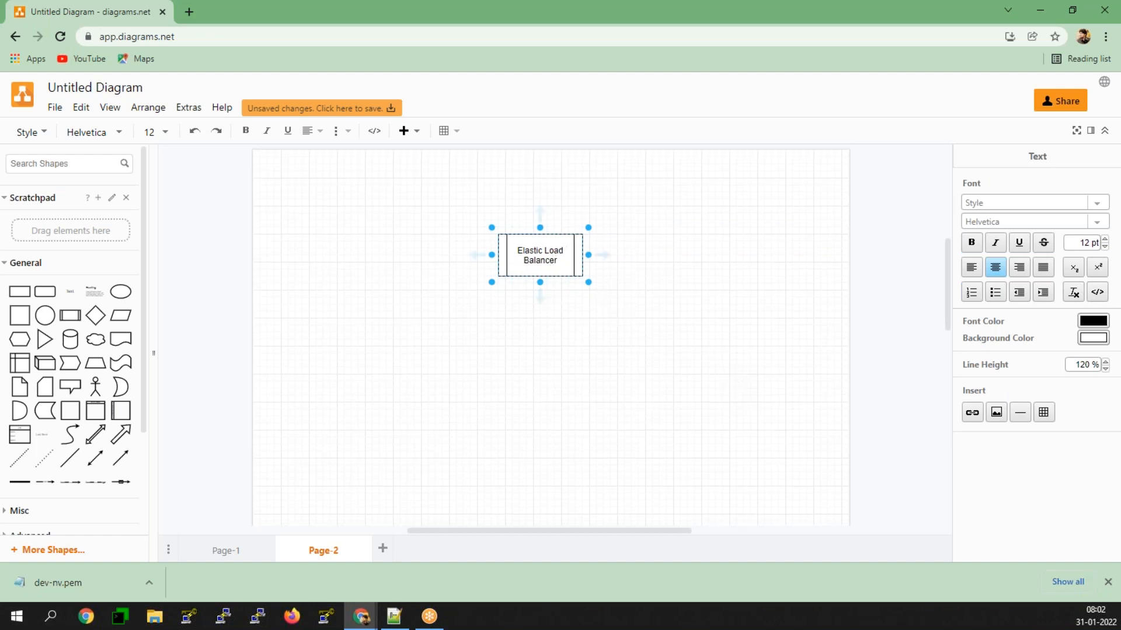
Step: Widen the Elastic Load Balancer shape on both sides so its label fits on one line, and reposition it slightly
left_click(585, 252)
left_click_drag(585, 252, 645, 253)
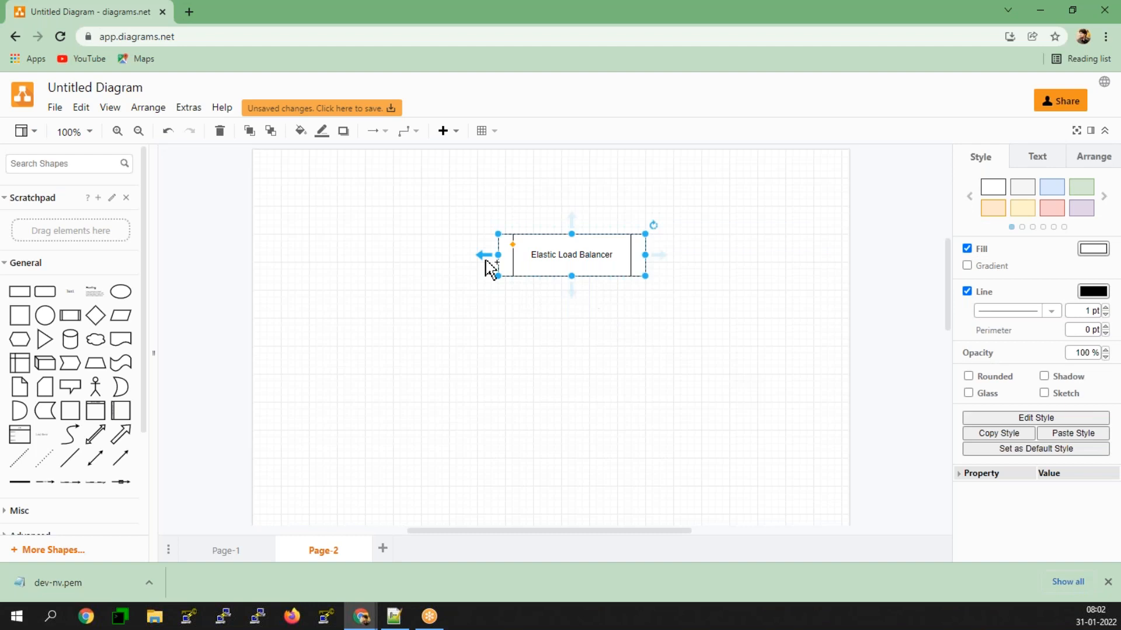
left_click_drag(498, 255, 462, 258)
left_click_drag(532, 244, 501, 259)
left_click(292, 379)
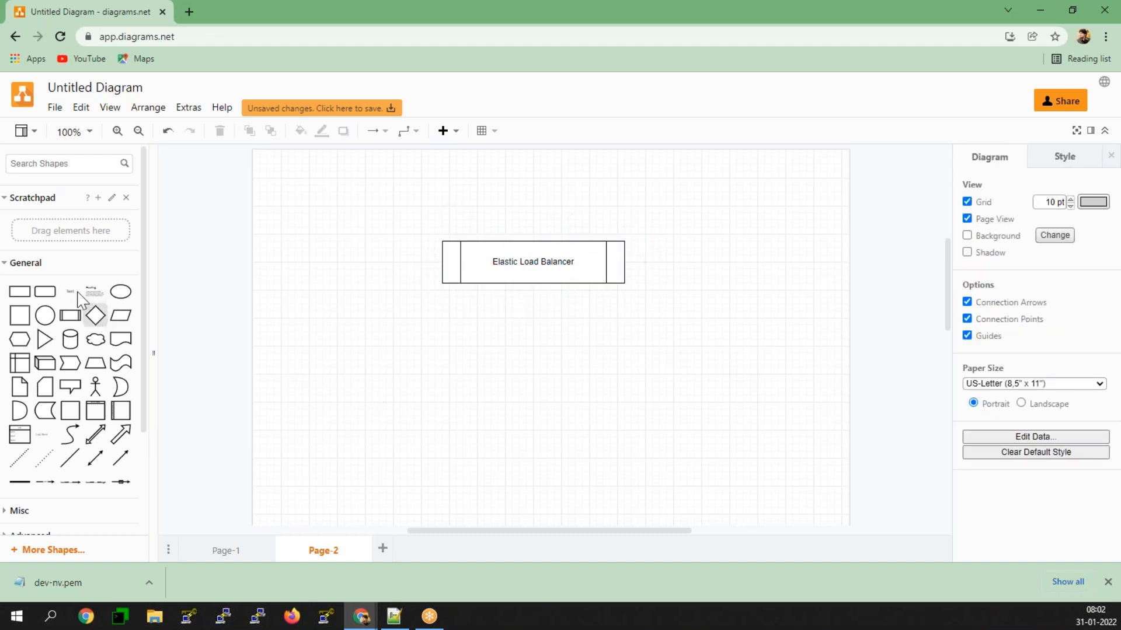
Step: Add a rounded rectangle below and to the left of the load balancer, labelled "Ec2 ( 1A )"
left_click(48, 297)
left_click_drag(487, 395, 379, 371)
double_click(376, 364)
type("Ec2")
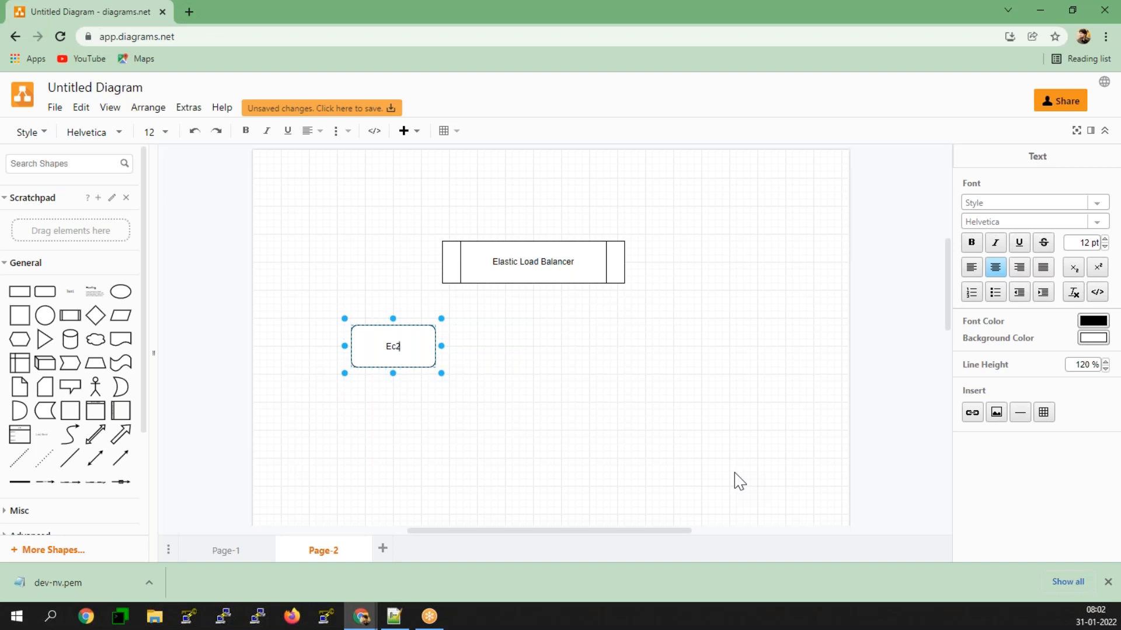
type(" (")
key("BackSpace")
type("1A )")
key("Escape")
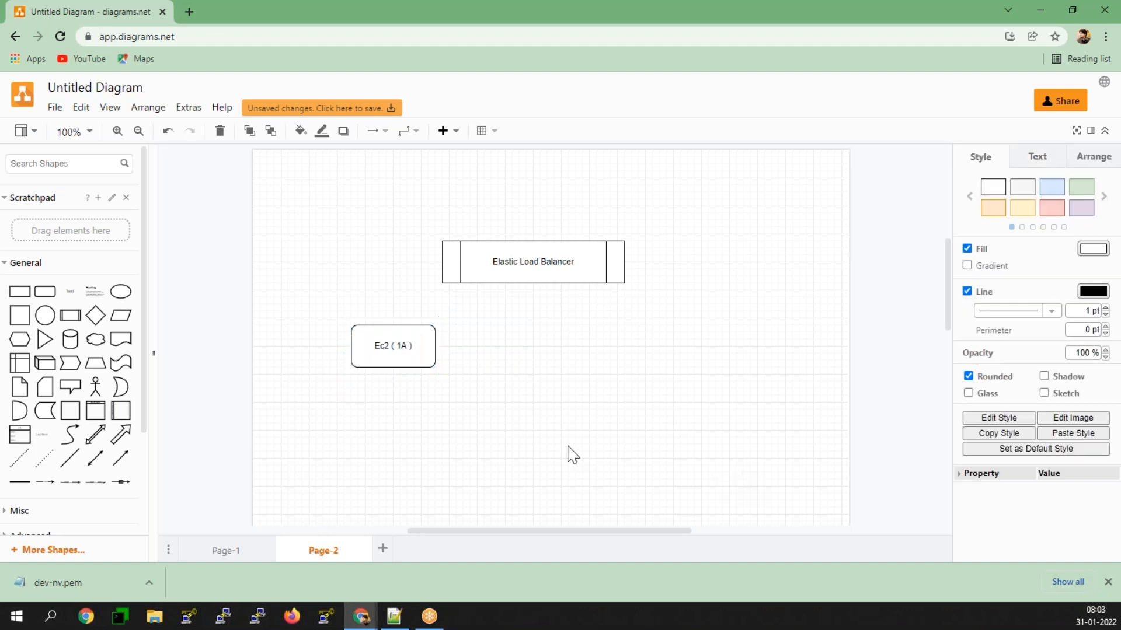
Step: Duplicate the Ec2 ( 1A ) box to its right at the same height and relabel the copy "Ec2 ( 1B)"
left_click_drag(432, 366, 630, 365)
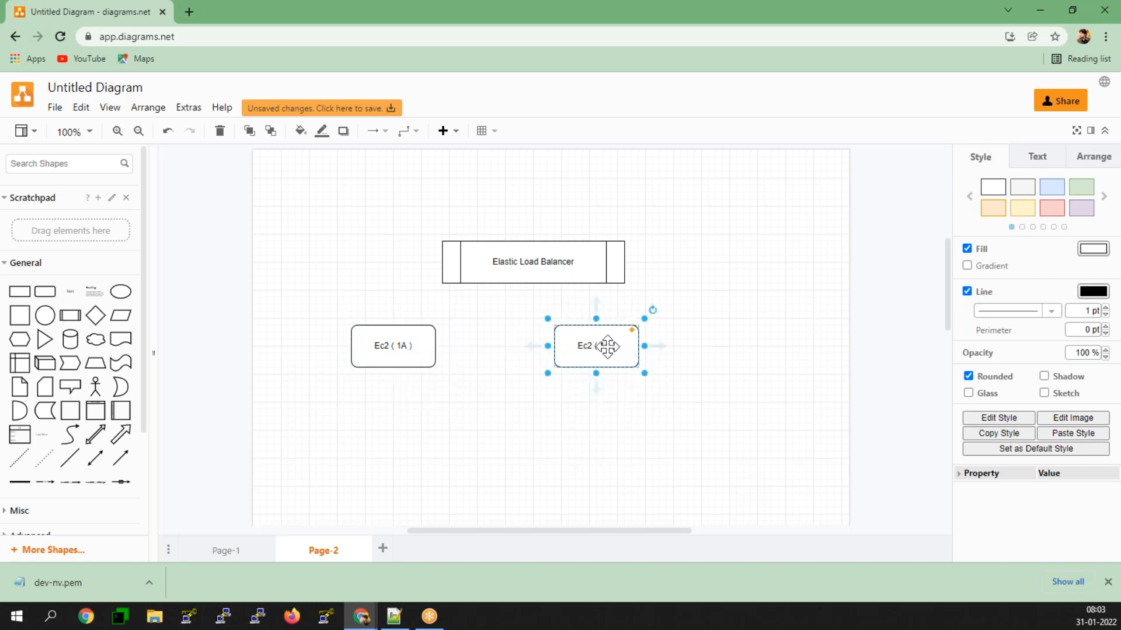
double_click(608, 347)
left_click(612, 347)
key("BackSpace")
key("BackSpace")
type("B")
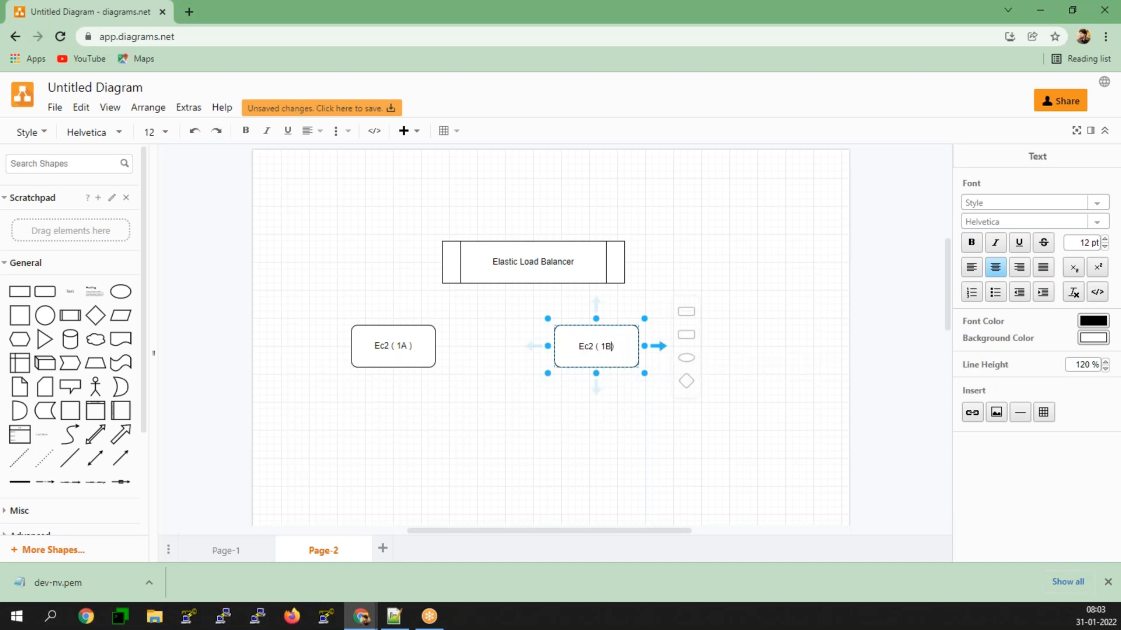
left_click(721, 228)
Step: Try to connect the load balancer's lower edge to the Ec2 ( 1A ) box with an arrow
left_click(467, 257)
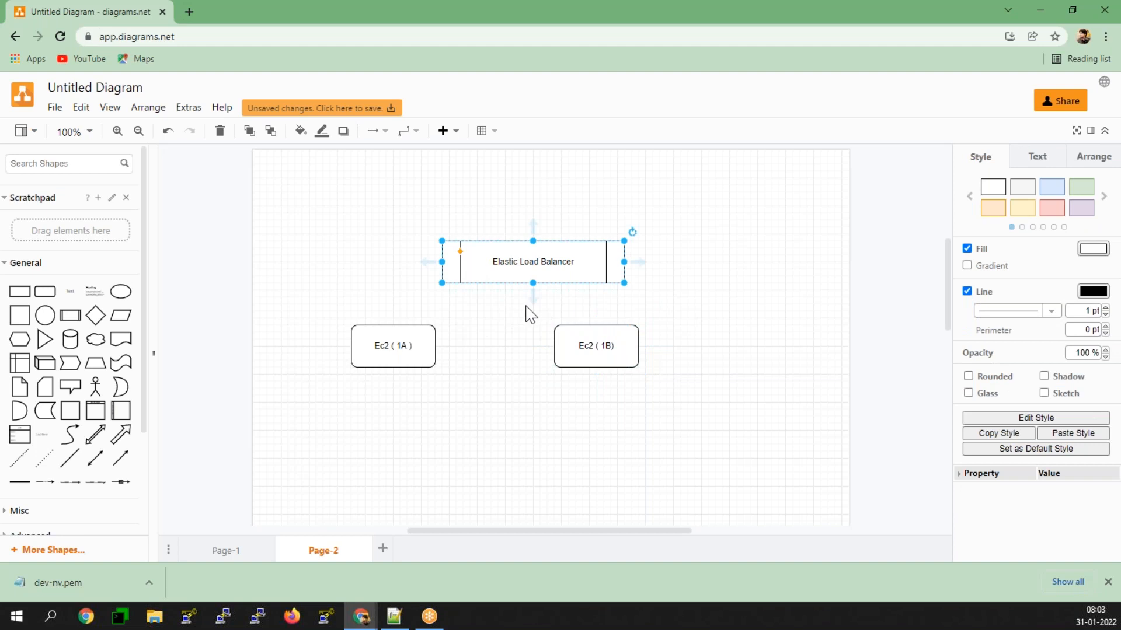
left_click_drag(533, 299, 415, 325)
left_click_drag(425, 259, 437, 298)
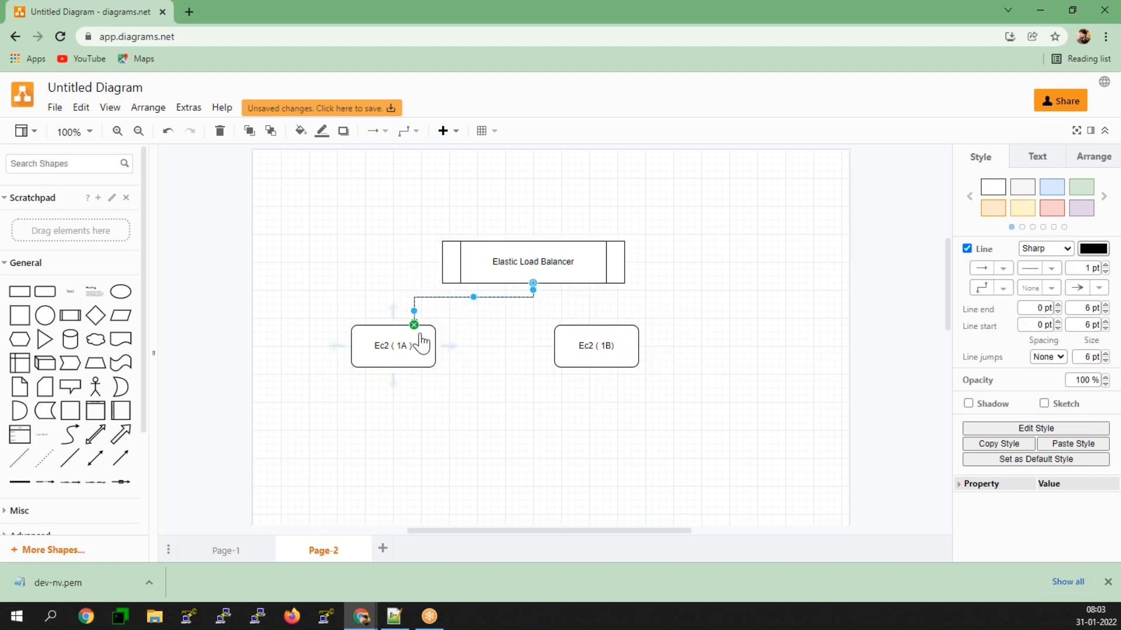
left_click(416, 331)
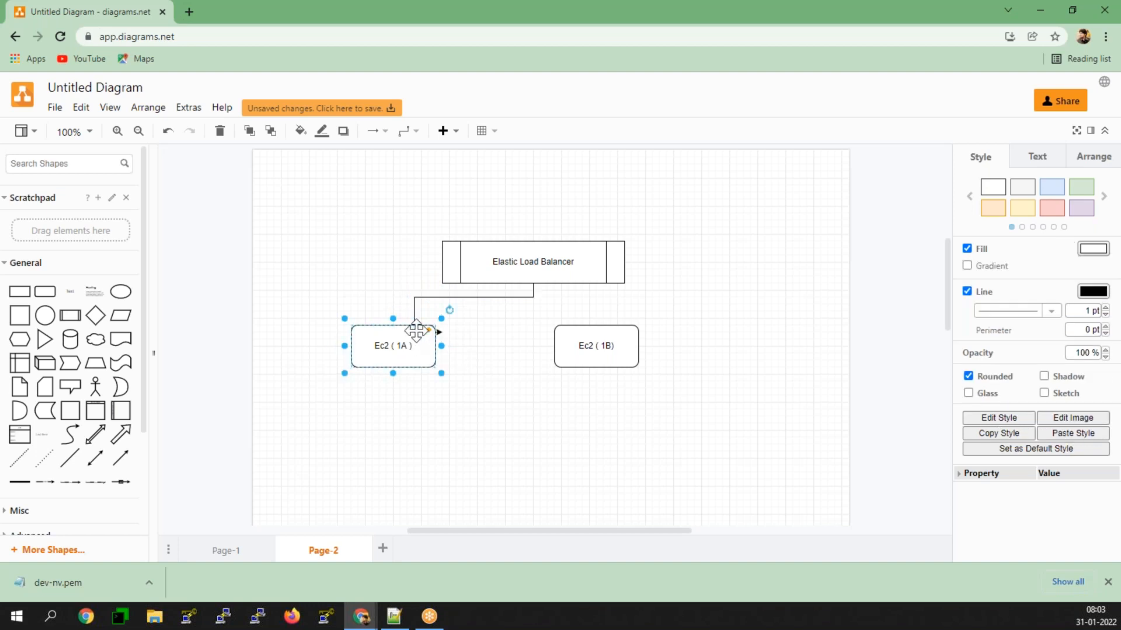
Step: Draw an arrow connector from the load balancer's lower edge to the Ec2 ( 1B) box
left_click(519, 260)
left_click_drag(534, 294, 608, 343)
left_click(393, 458)
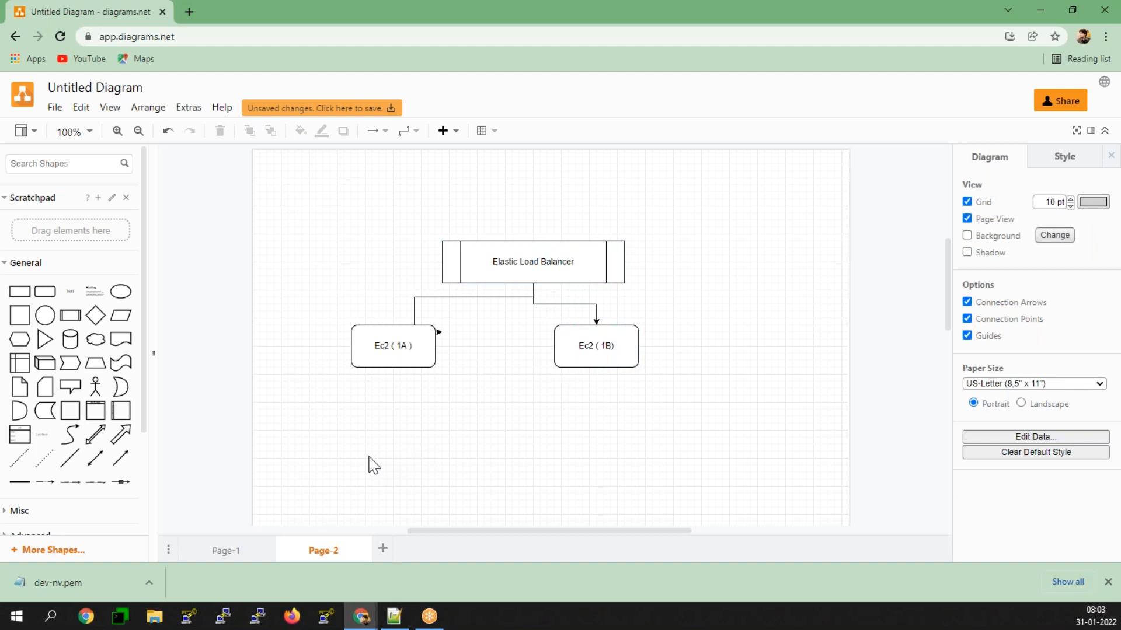
Step: Apply the light red style to the Ec2 ( 1A ) box and the light green style to the Ec2 ( 1B) box
left_click(388, 350)
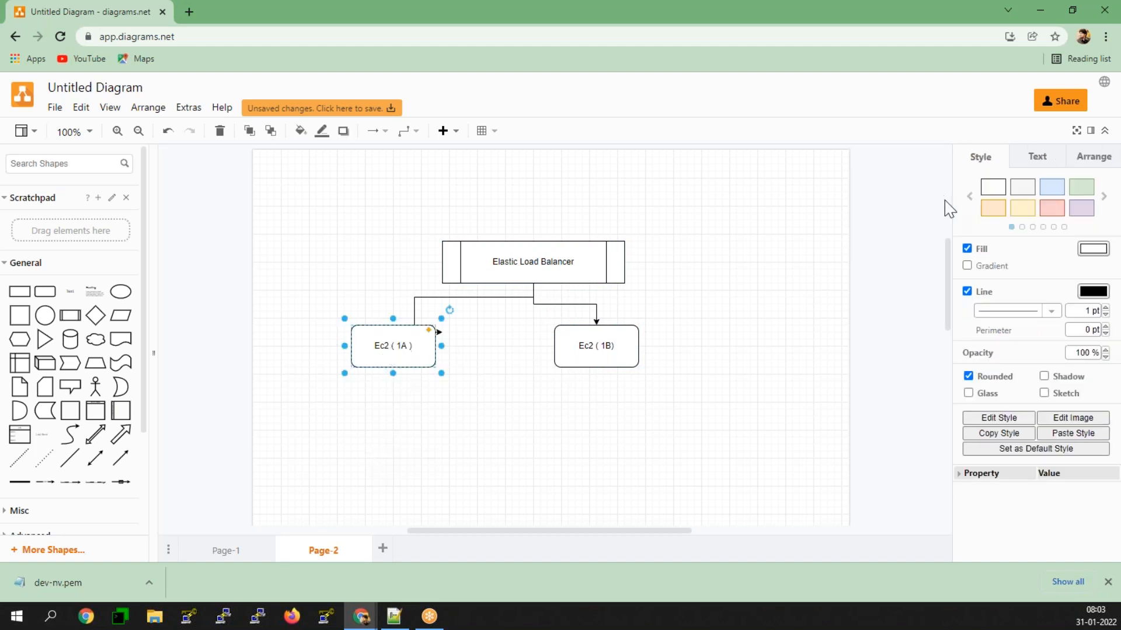
left_click(1050, 209)
left_click(800, 371)
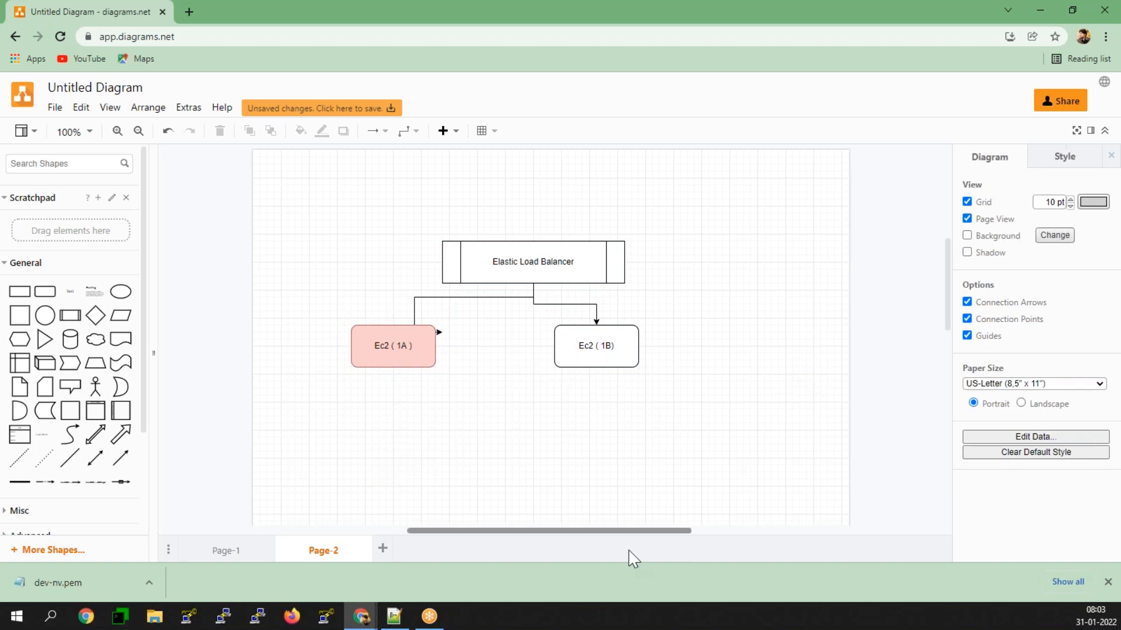
left_click(631, 345)
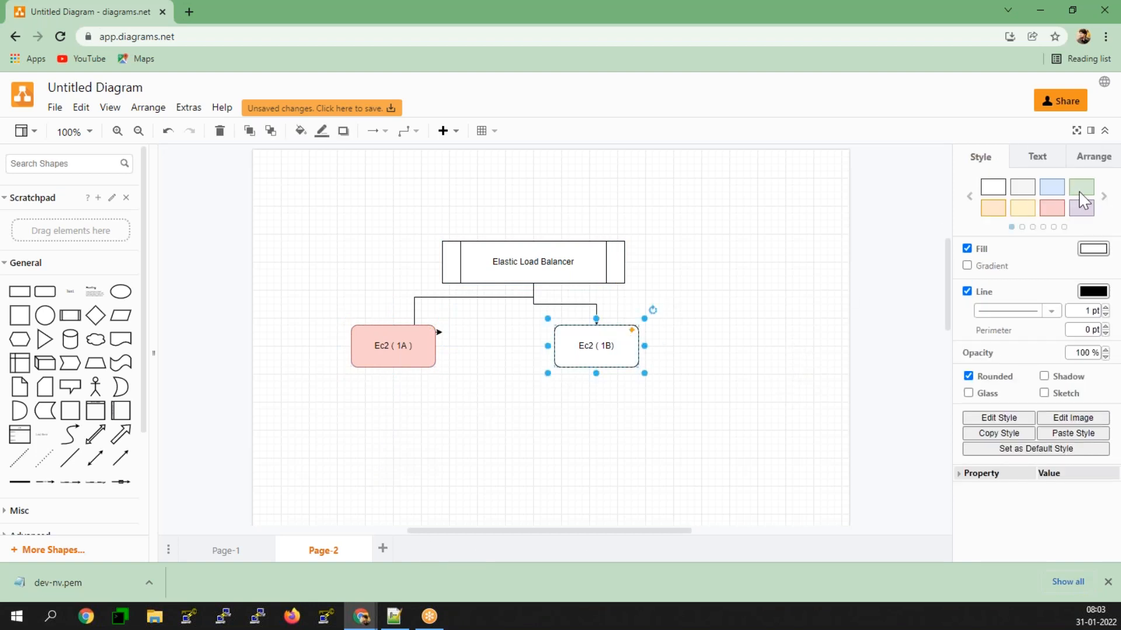
left_click(1081, 187)
left_click(646, 305)
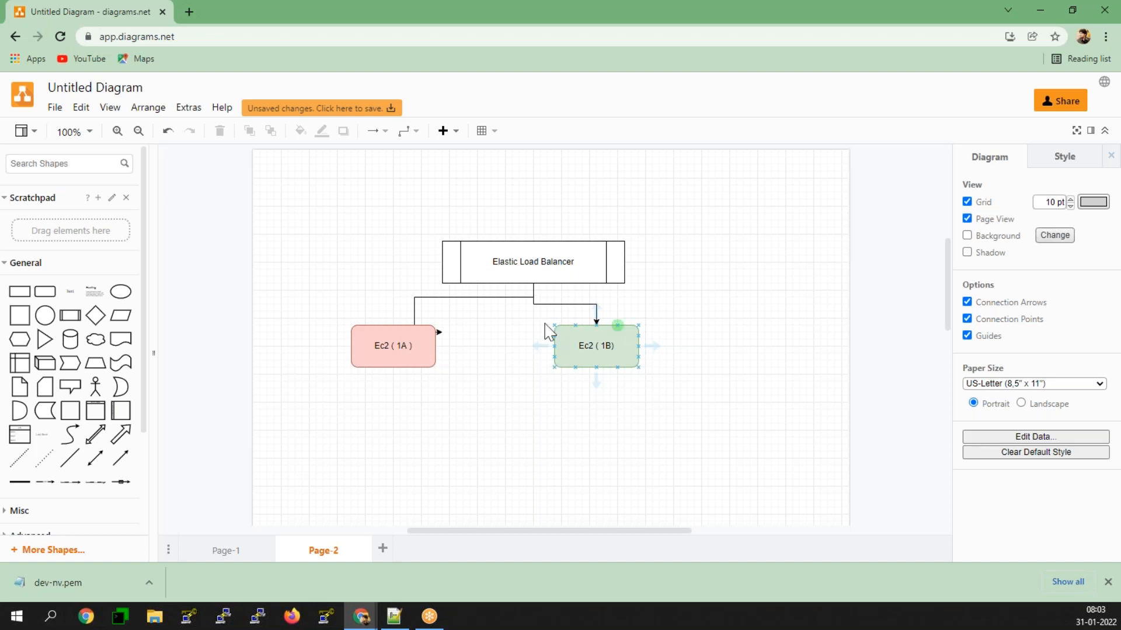
Step: Delete the misrouted connector to Ec2 ( 1A ) and redraw it from the load balancer's lower edge to the box's top centre
left_click(414, 310)
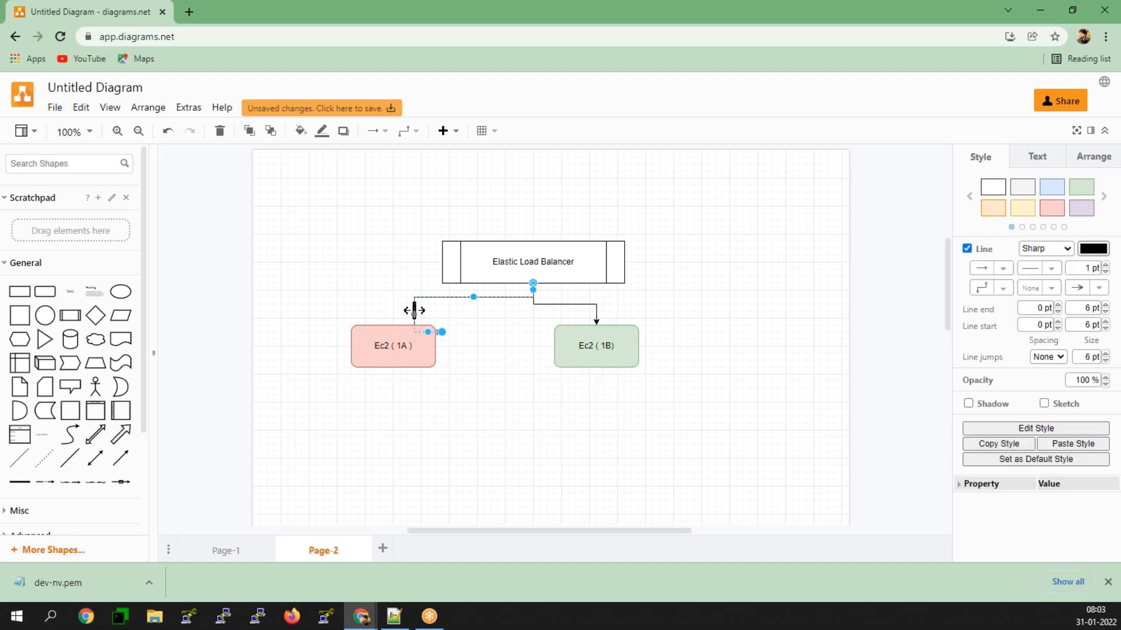
key("Delete")
left_click(517, 266)
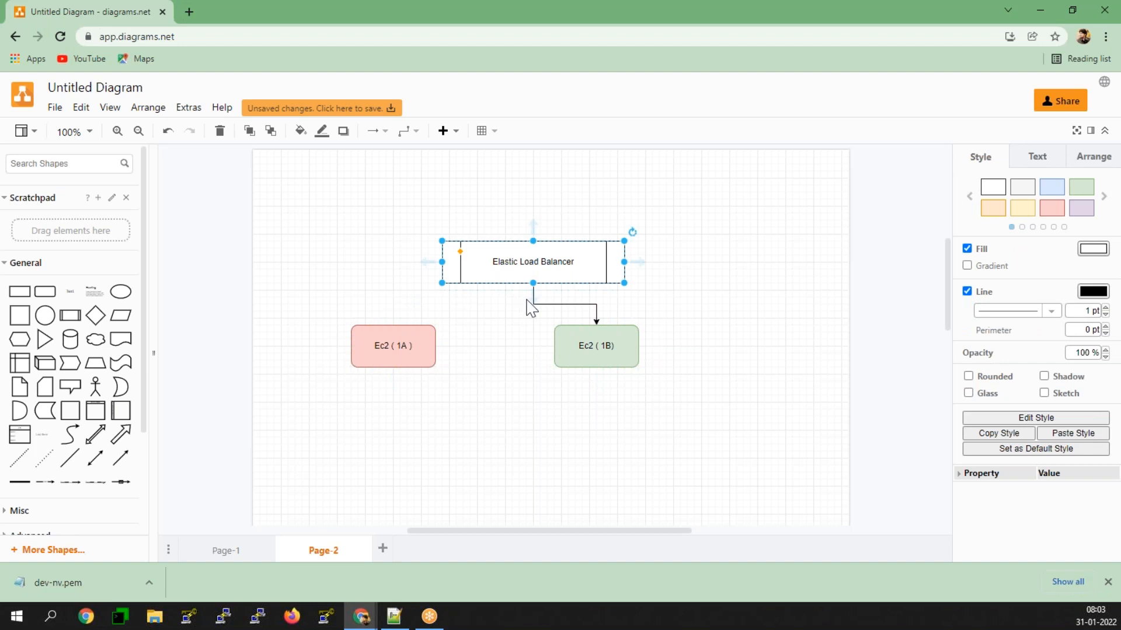
left_click_drag(540, 303, 423, 304)
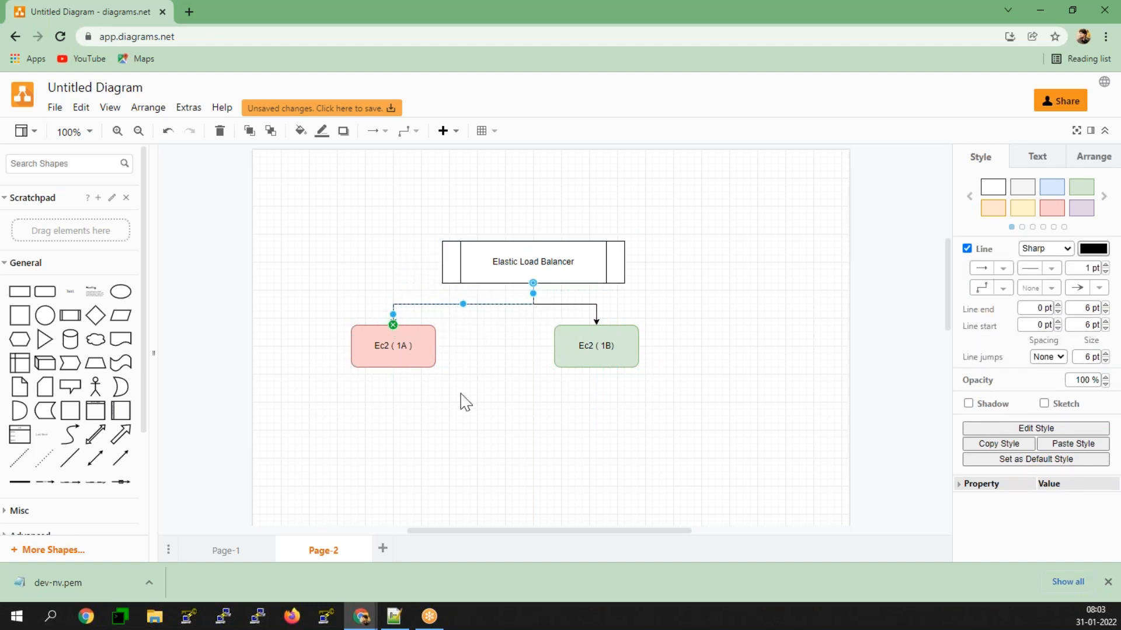
left_click(466, 403)
Step: Move the Ec2 ( 1B) box further right and slightly down, and reroute its connector to leave the load balancer's lower edge
left_click_drag(620, 344, 723, 360)
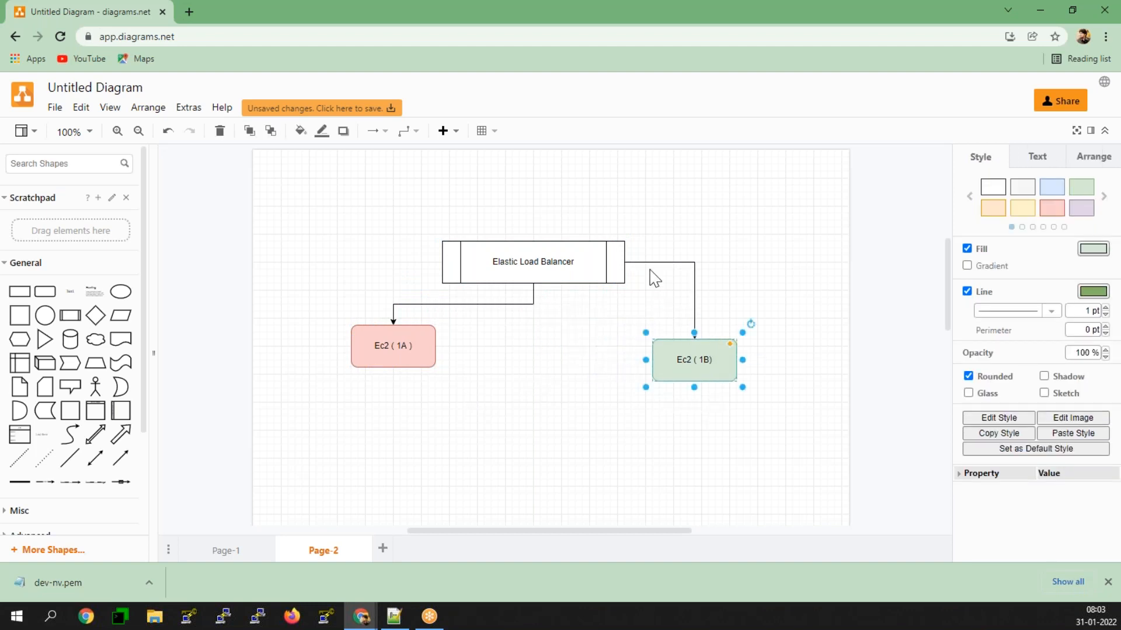
left_click_drag(640, 262, 614, 318)
left_click(576, 349)
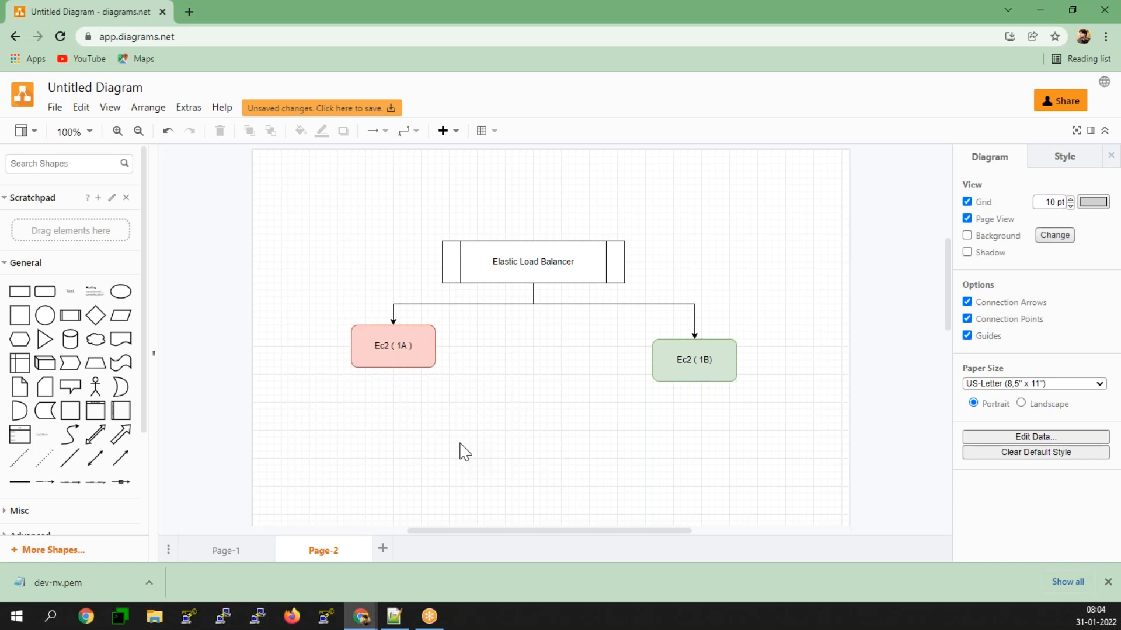
Step: Add an Actor figure above the Elastic Load Balancer and connect it to the load balancer's upper edge with an arrow
left_click(613, 261)
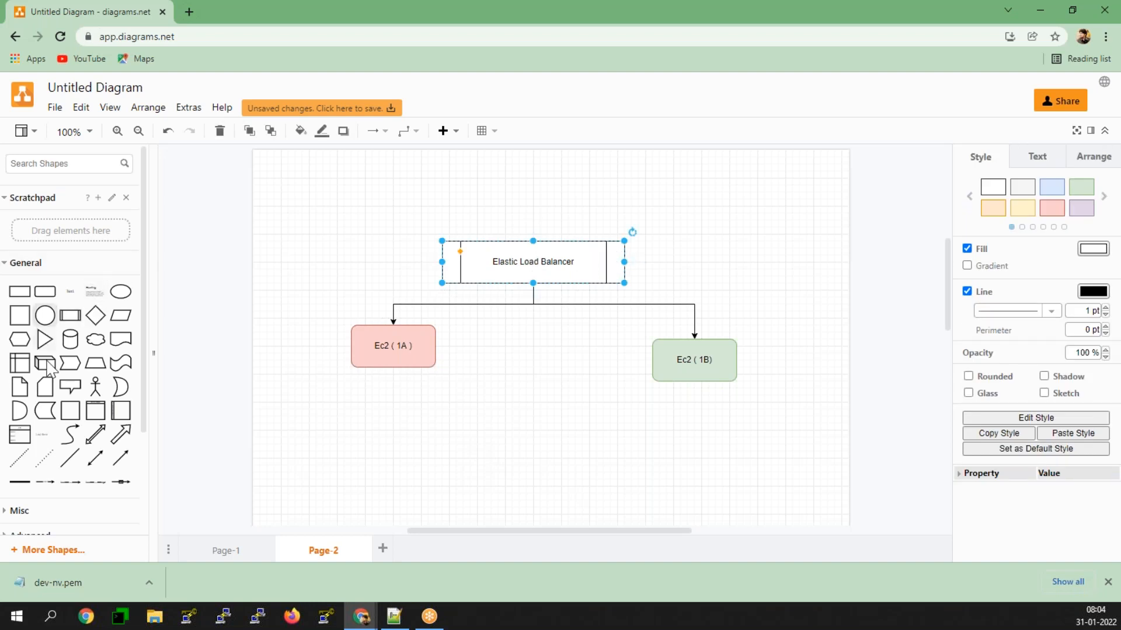
left_click(96, 390)
left_click_drag(549, 339, 540, 174)
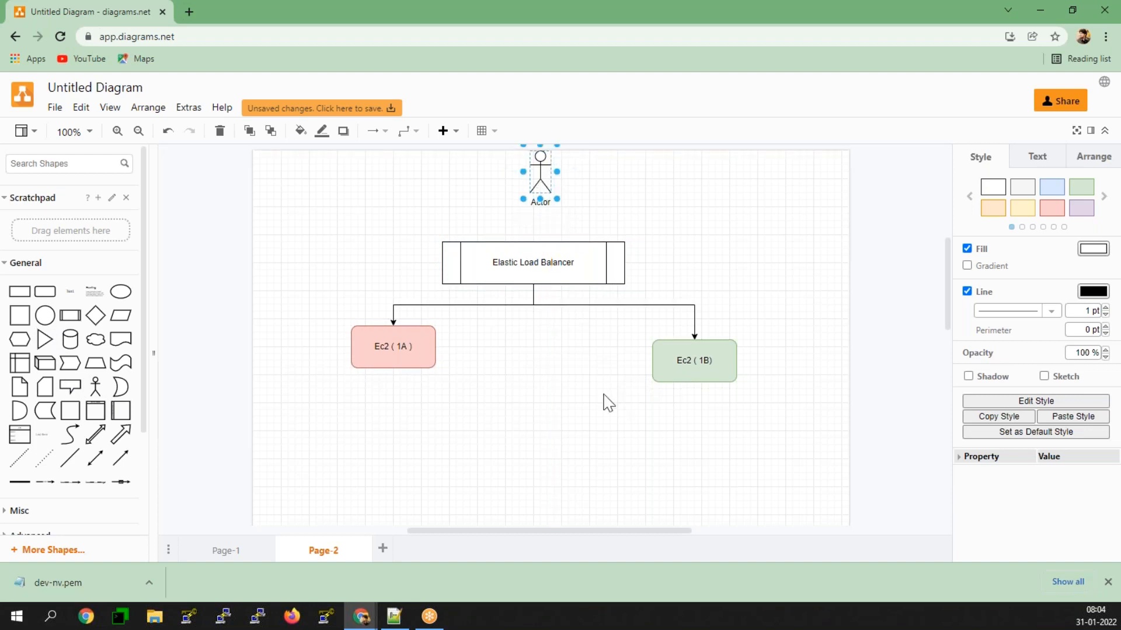
left_click_drag(537, 303, 537, 242)
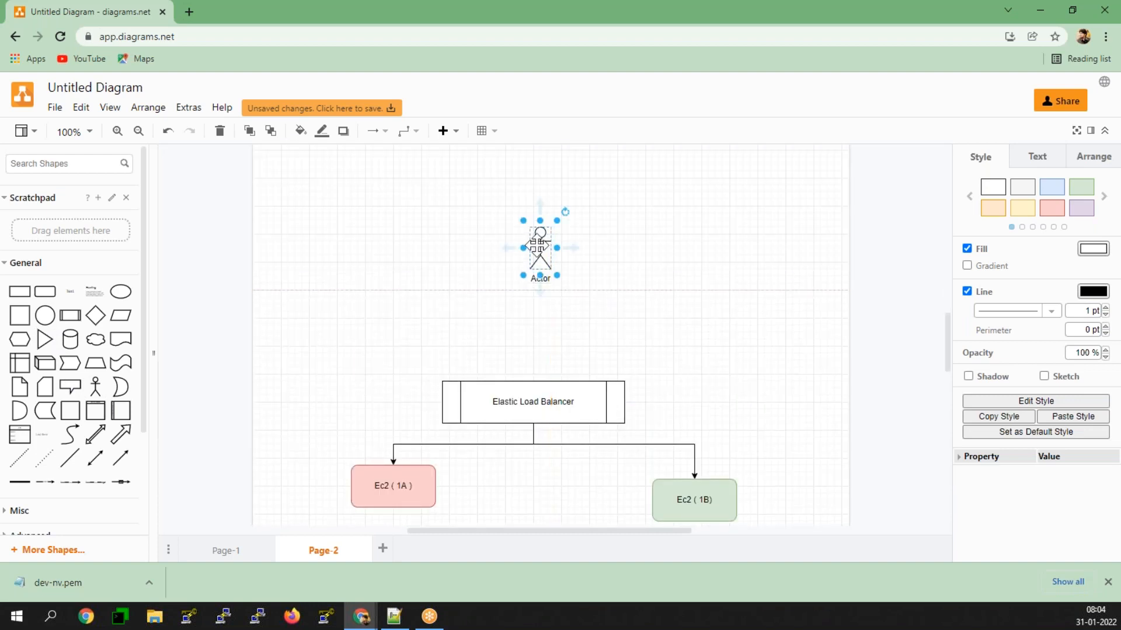
left_click(543, 290)
left_click(539, 271)
left_click_drag(538, 287, 550, 387)
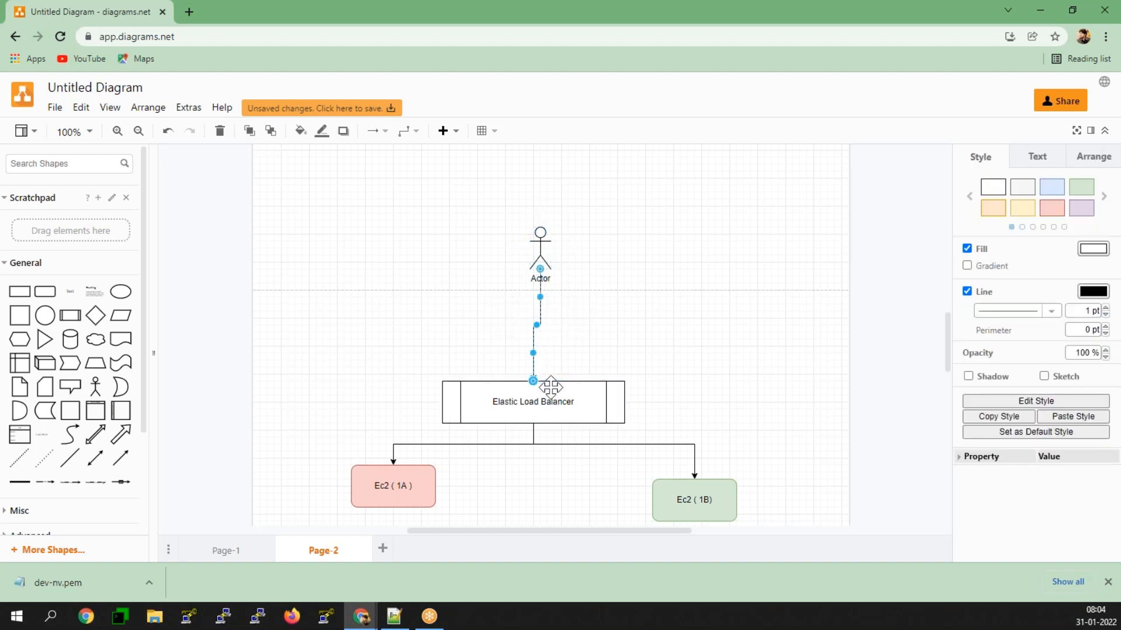
Step: Apply the light red style to the Elastic Load Balancer shape
scroll(399, 388, "down", 1)
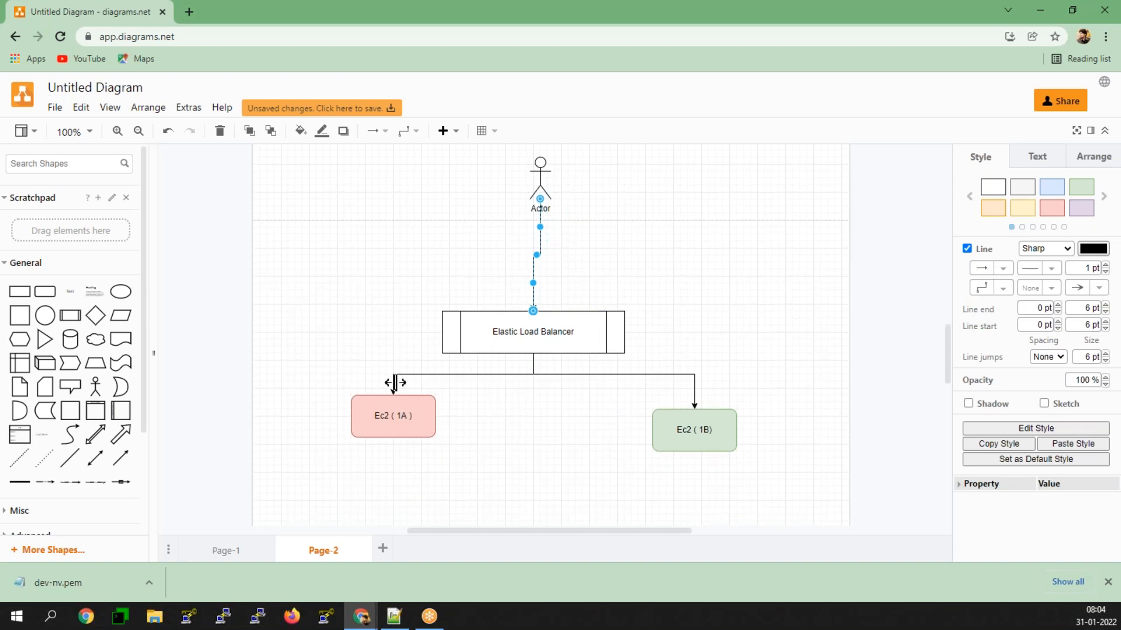
left_click(420, 402)
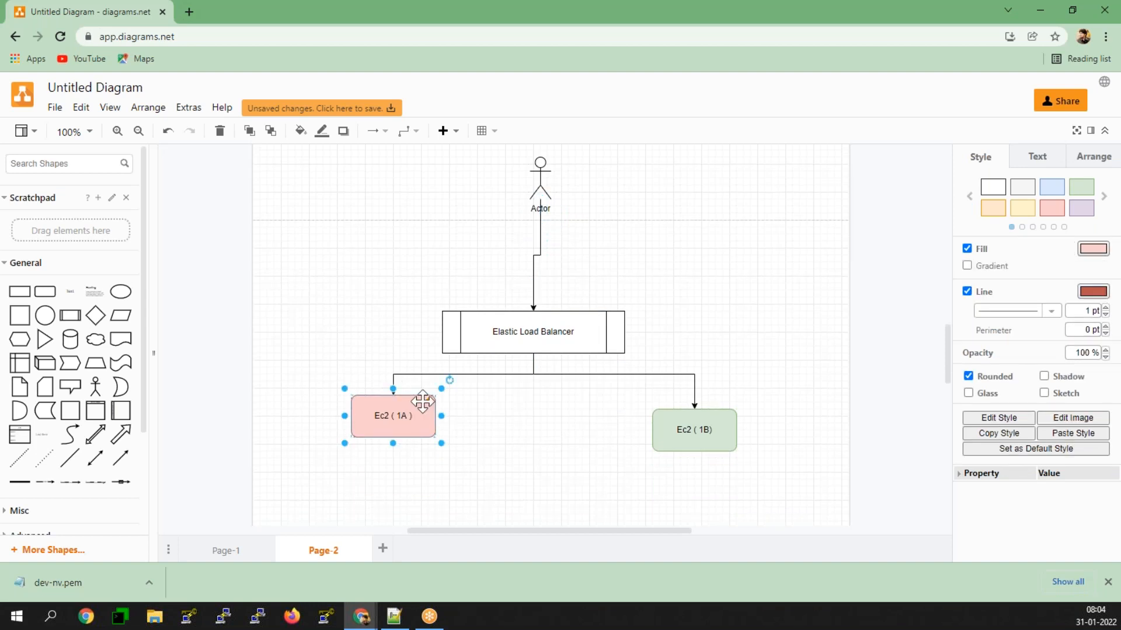
left_click(733, 428)
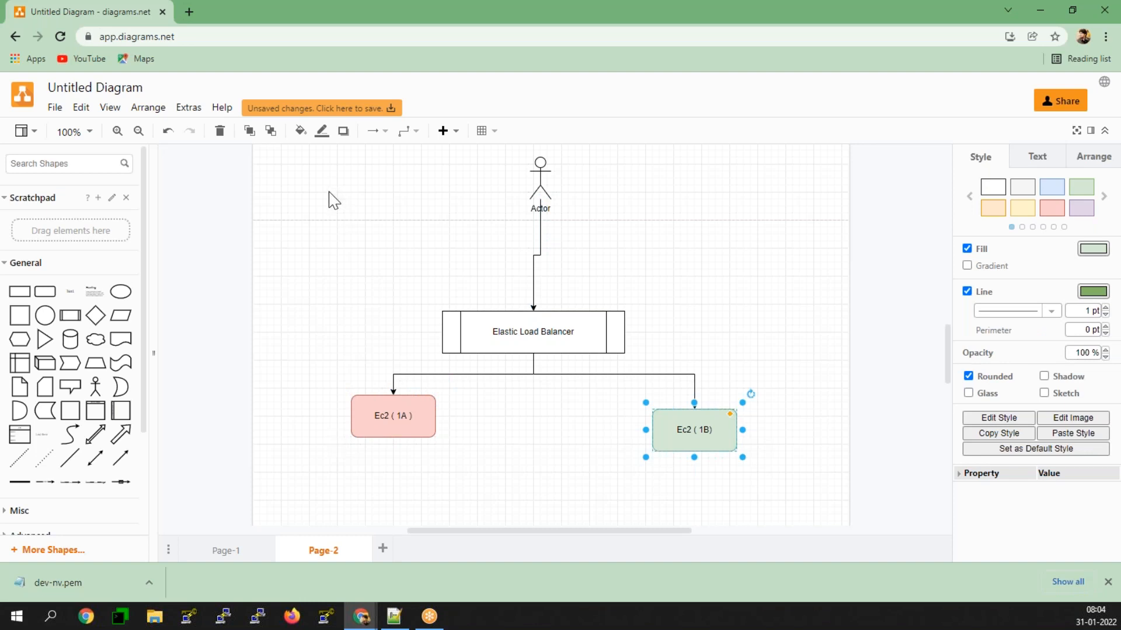
left_click(613, 345)
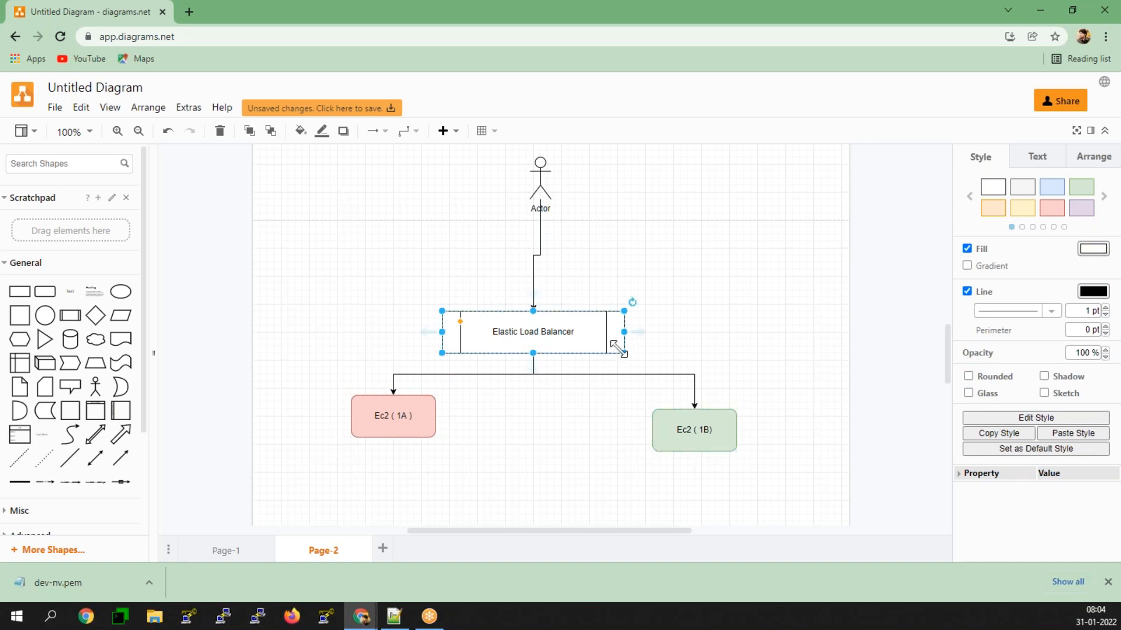
left_click(1060, 206)
left_click(711, 244)
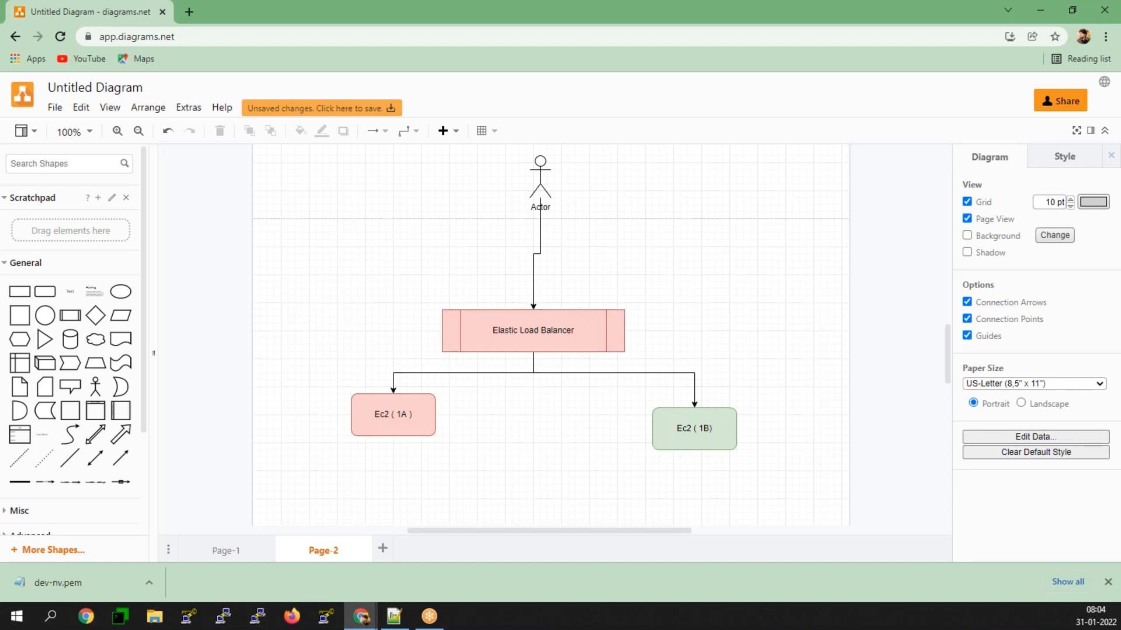
Step: Move the Actor closer to the load balancer and centre it above the shape so the connecting arrow runs straight
scroll(554, 368, "down", 2)
scroll(557, 371, "up", 2)
left_click_drag(538, 176, 528, 245)
left_click(574, 482)
scroll(575, 482, "down", 2)
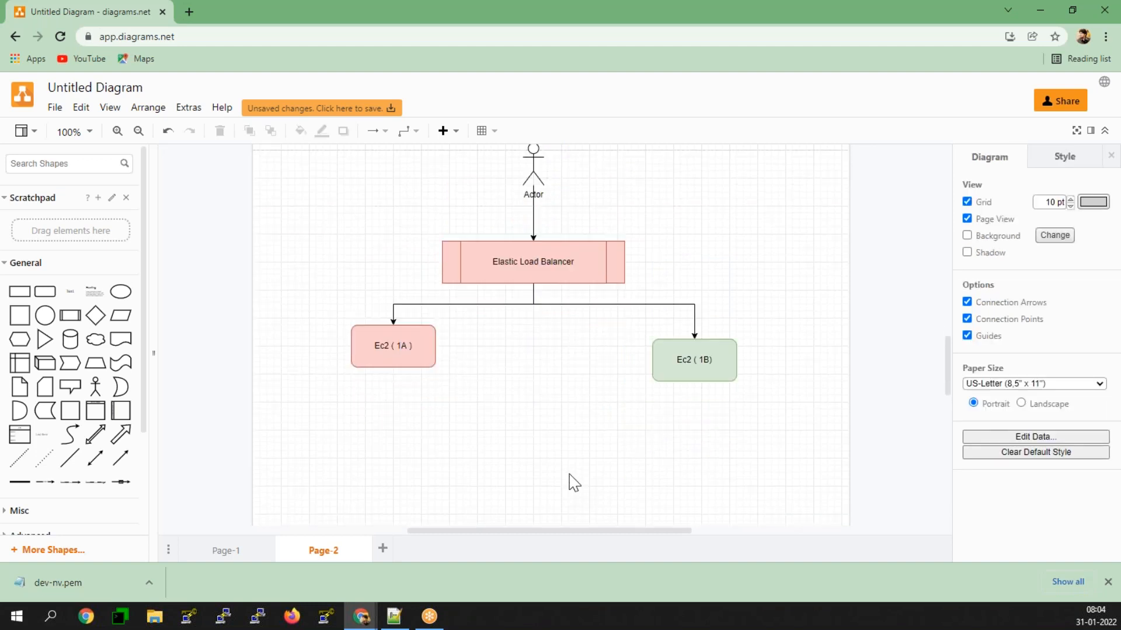
scroll(575, 483, "up", 2)
scroll(574, 483, "down", 2)
left_click(448, 257)
mouse_move(431, 266)
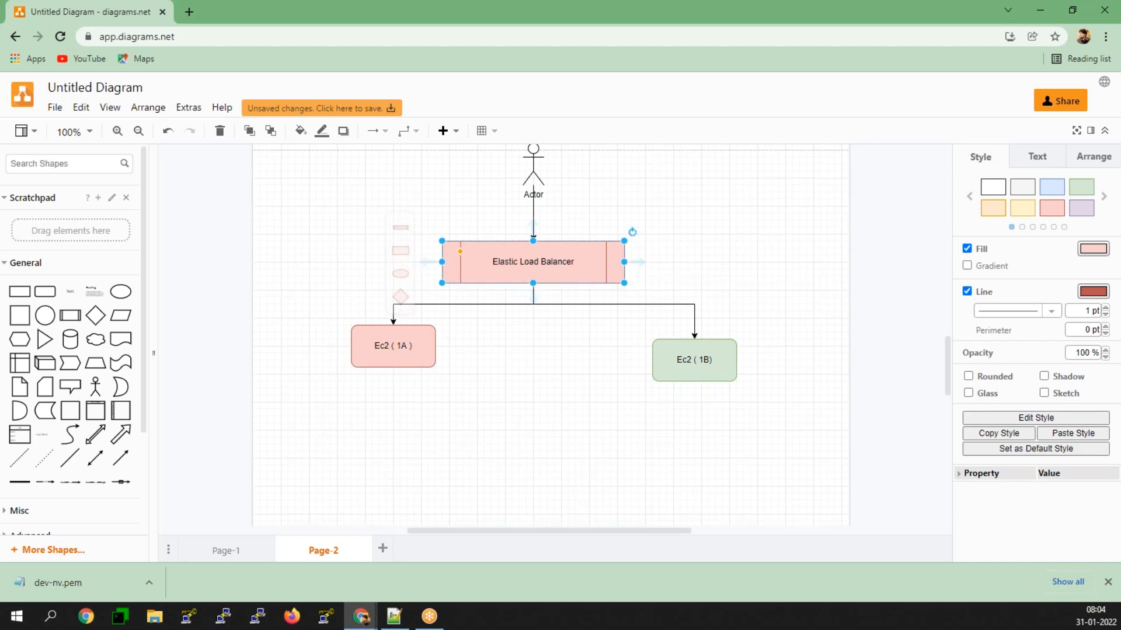
Step: Add a rounded rectangle in the empty area below the two Ec2 boxes and label it "Elastic Load Balancer"
scroll(351, 280, "down", 2)
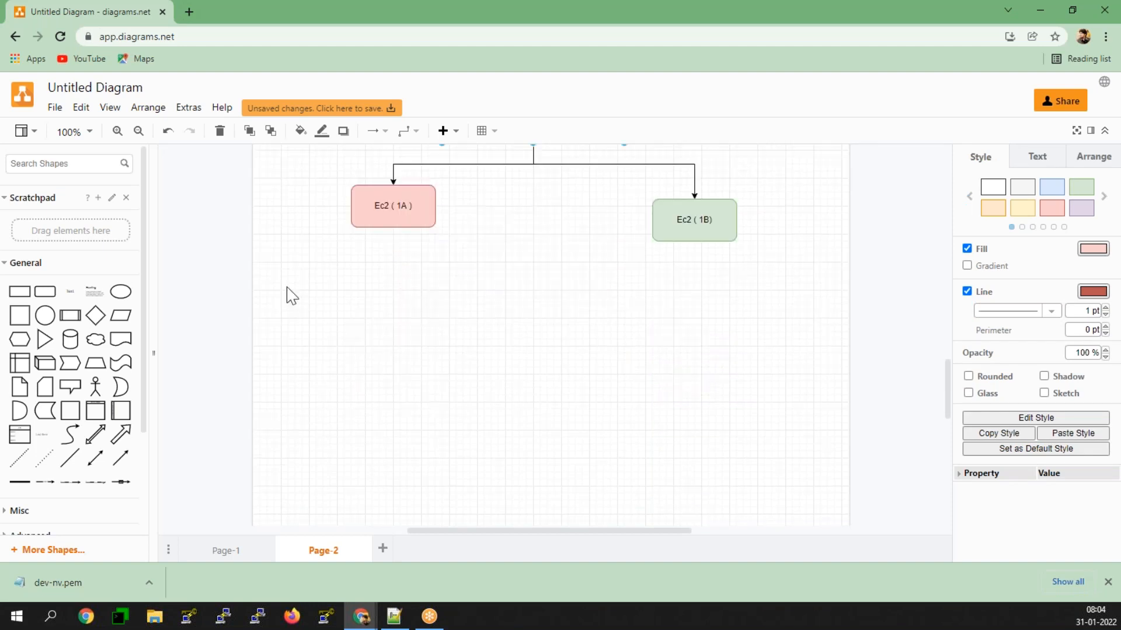
left_click(45, 291)
double_click(542, 343)
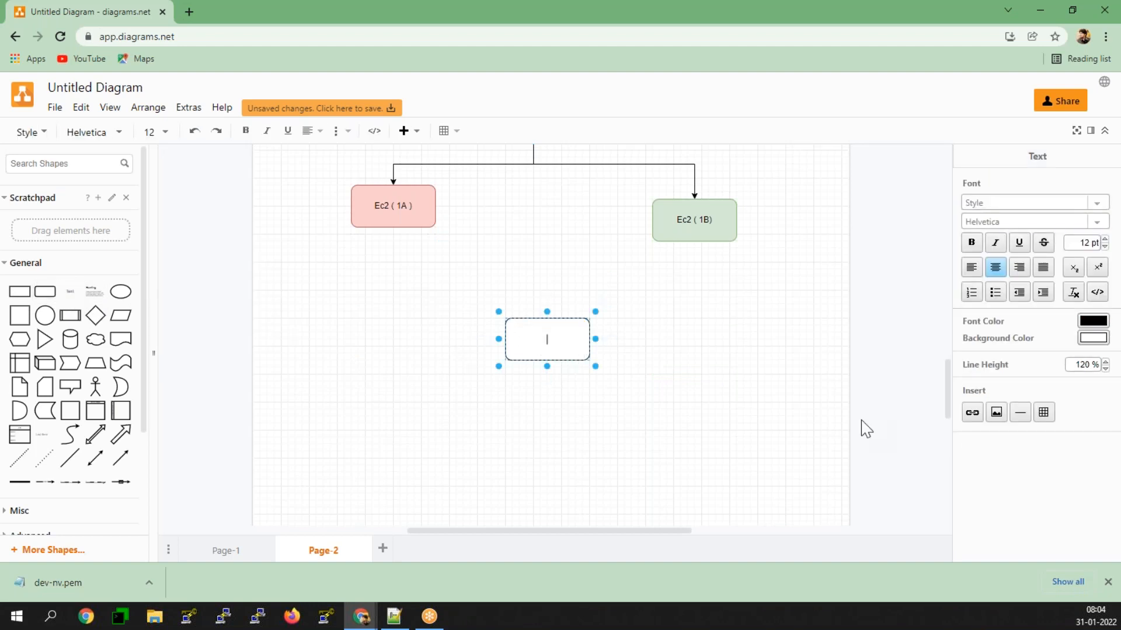
type("Elastic Load Balancer")
left_click(758, 431)
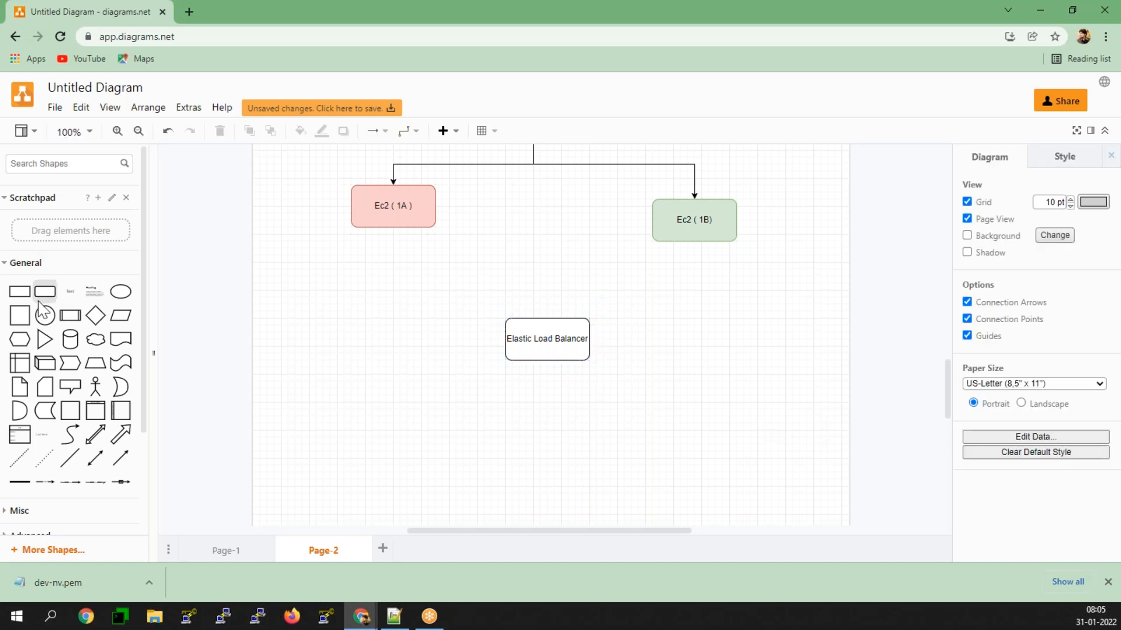
Step: Add an ellipse below and to the left of the new Elastic Load Balancer box and label it "Classic Load Balancer"
left_click(121, 291)
left_click_drag(531, 364, 356, 452)
key("F2")
type("Classtic")
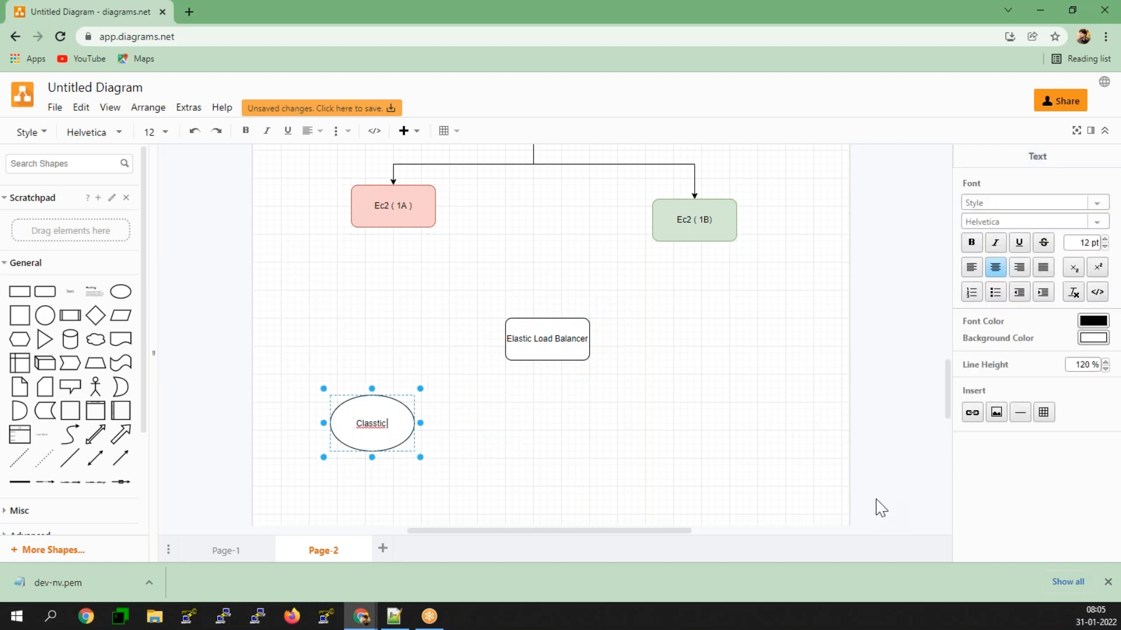
key("BackSpace")
key("BackSpace")
type("ic Load Balamc")
key("BackSpace")
key("BackSpace")
type("ncer")
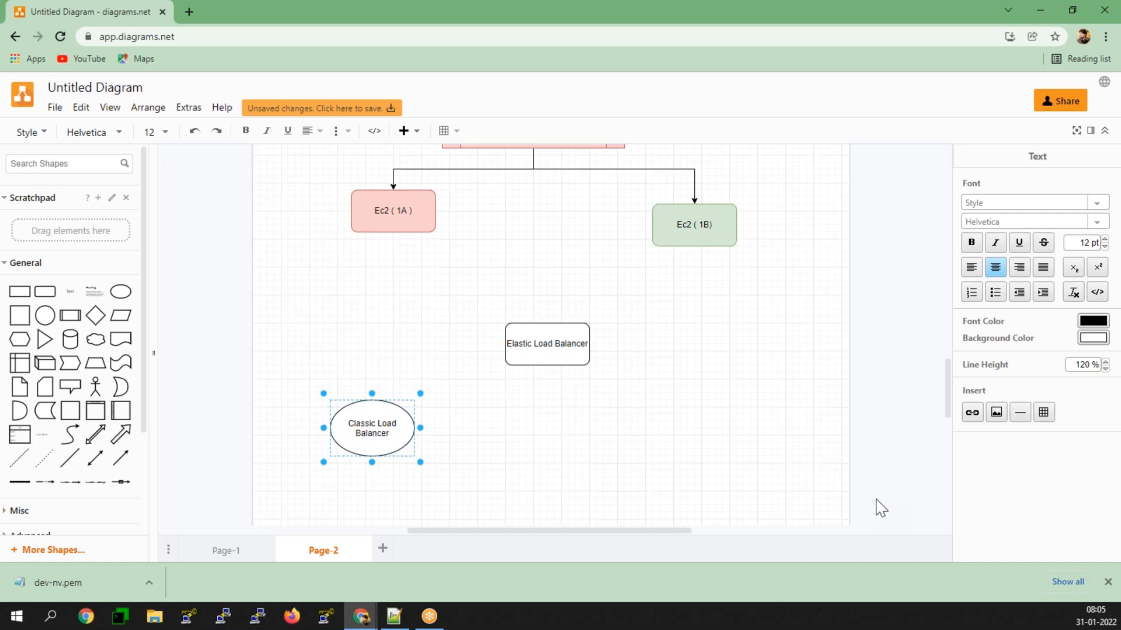
left_click(485, 417)
Step: Duplicate the Classic Load Balancer ellipse to its right and relabel the copy "Application Load Balancer"
left_click(359, 435)
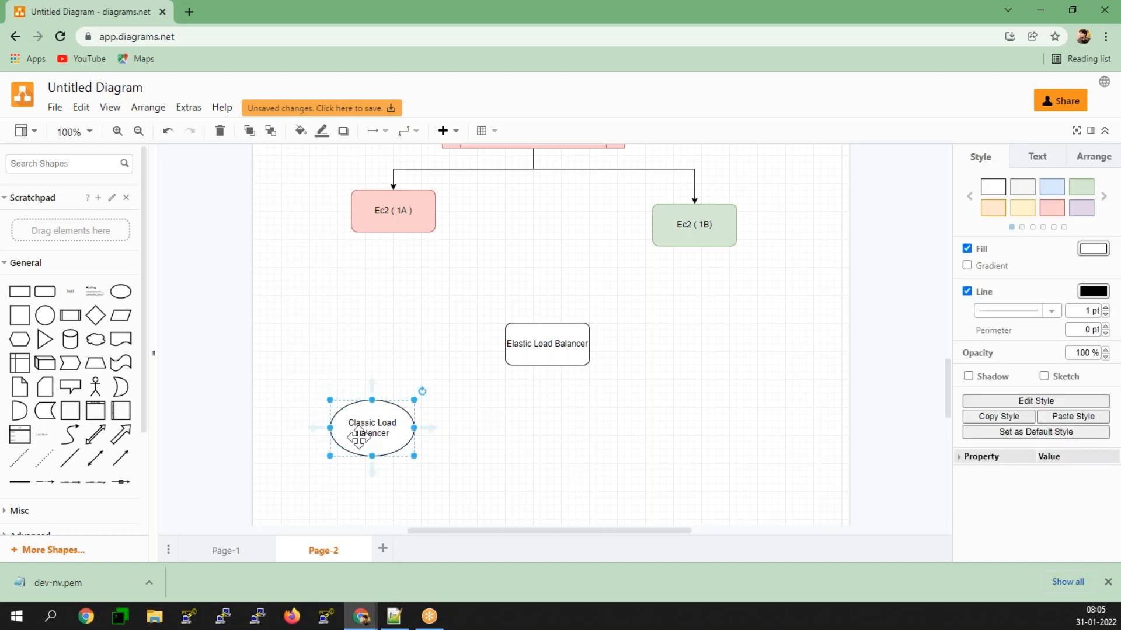
left_click_drag(359, 434, 498, 428)
double_click(498, 428)
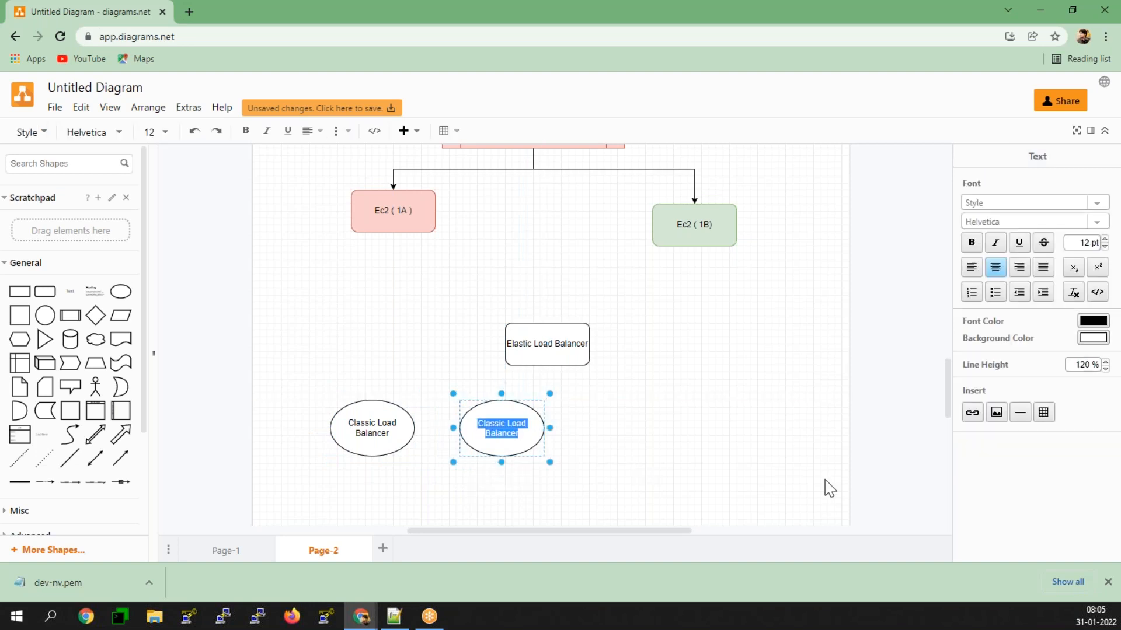
type("Applicatio")
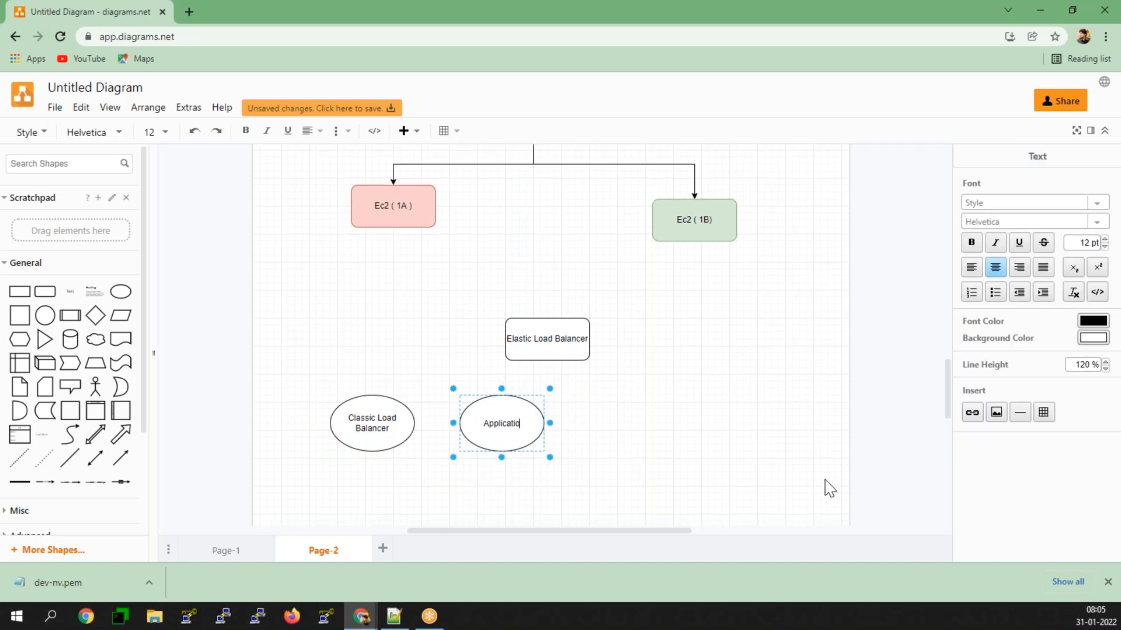
type("n Load Balancer")
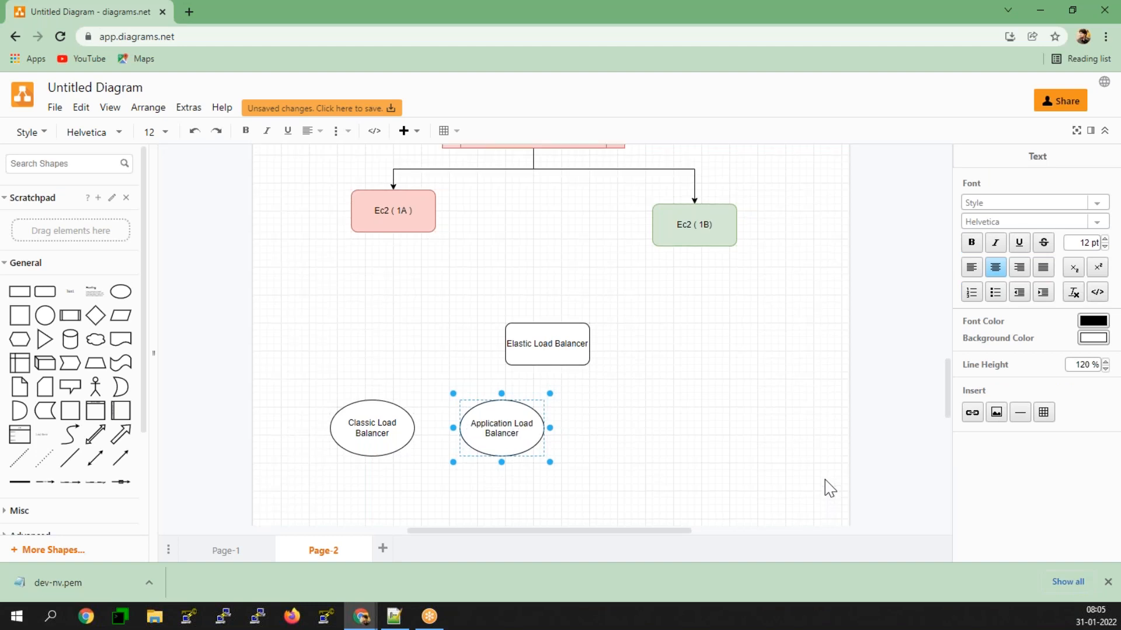
left_click(830, 488)
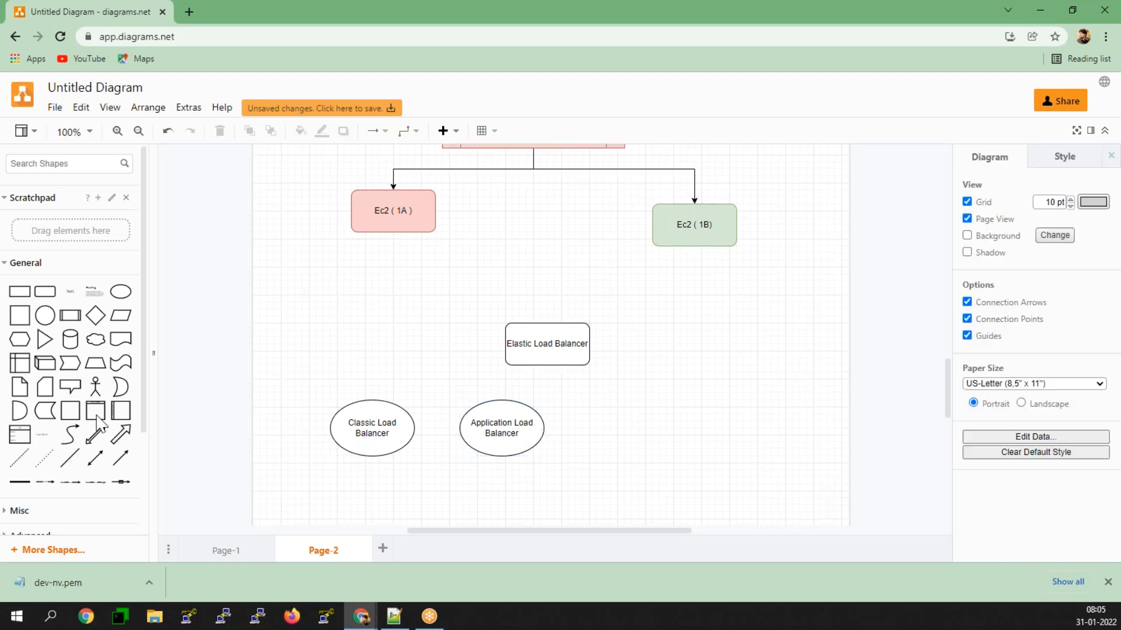
Step: Add a third ellipse to the right of the Application Load Balancer, in the same row, and label it "Network Load Balancer"
left_click(120, 292)
left_click_drag(550, 339, 648, 430)
double_click(648, 431)
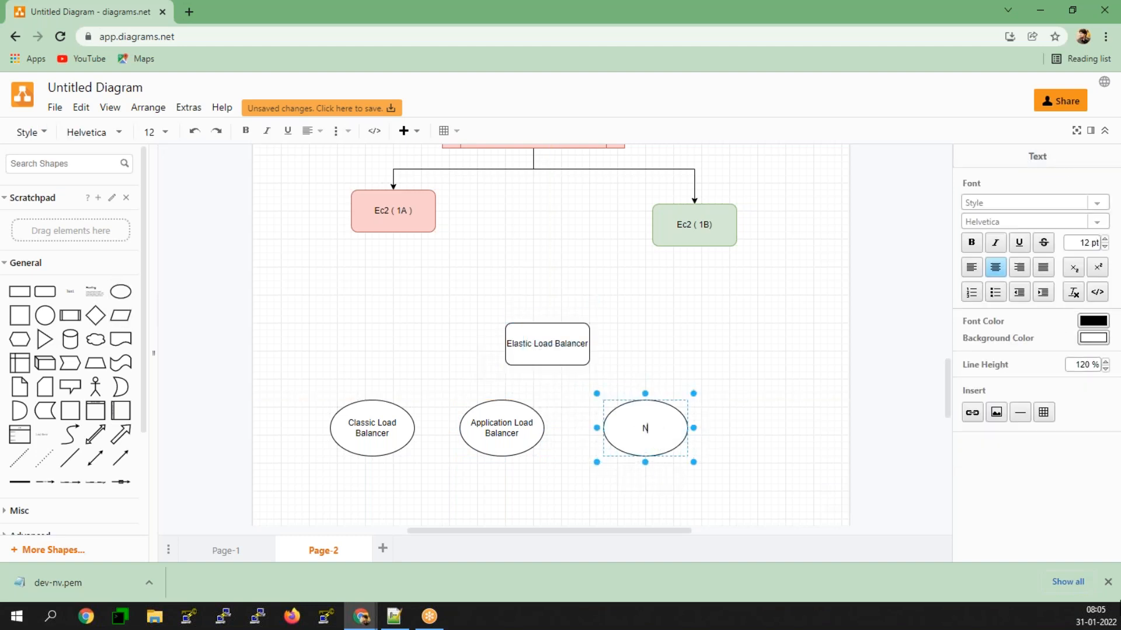
type("Network Load")
type(" Bal")
type("lanc")
key("BackSpace")
key("BackSpace")
key("BackSpace")
key("BackSpace")
key("BackSpace")
key("BackSpace")
type("alancer")
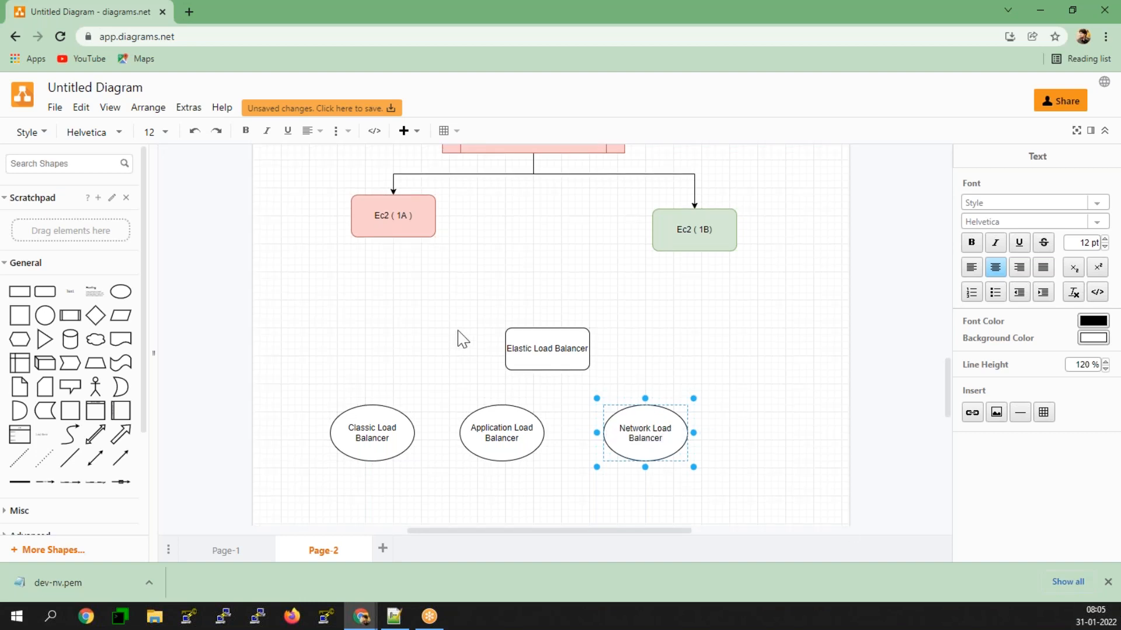
Step: Shift the lower Elastic Load Balancer box slightly left and connect its lower edge to the Classic, Application and Network ellipses with arrows
left_click_drag(537, 334, 523, 327)
left_click_drag(533, 380, 372, 405)
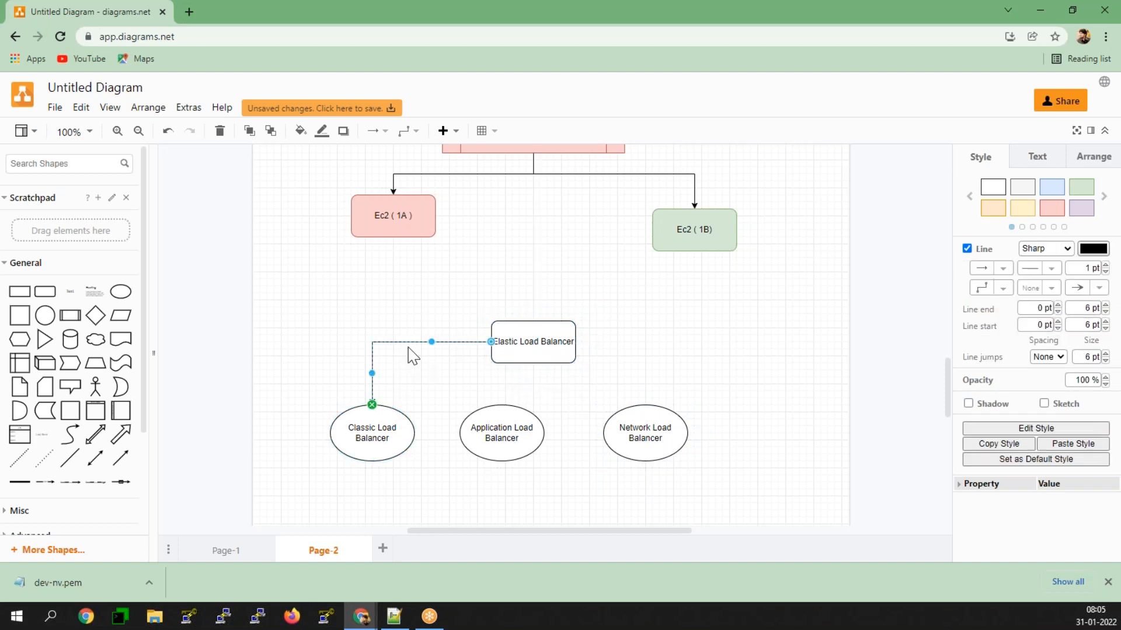
left_click_drag(408, 342, 407, 377)
left_click(526, 347)
left_click_drag(534, 385, 639, 420)
left_click(517, 338)
left_click_drag(610, 342, 590, 380)
left_click(791, 377)
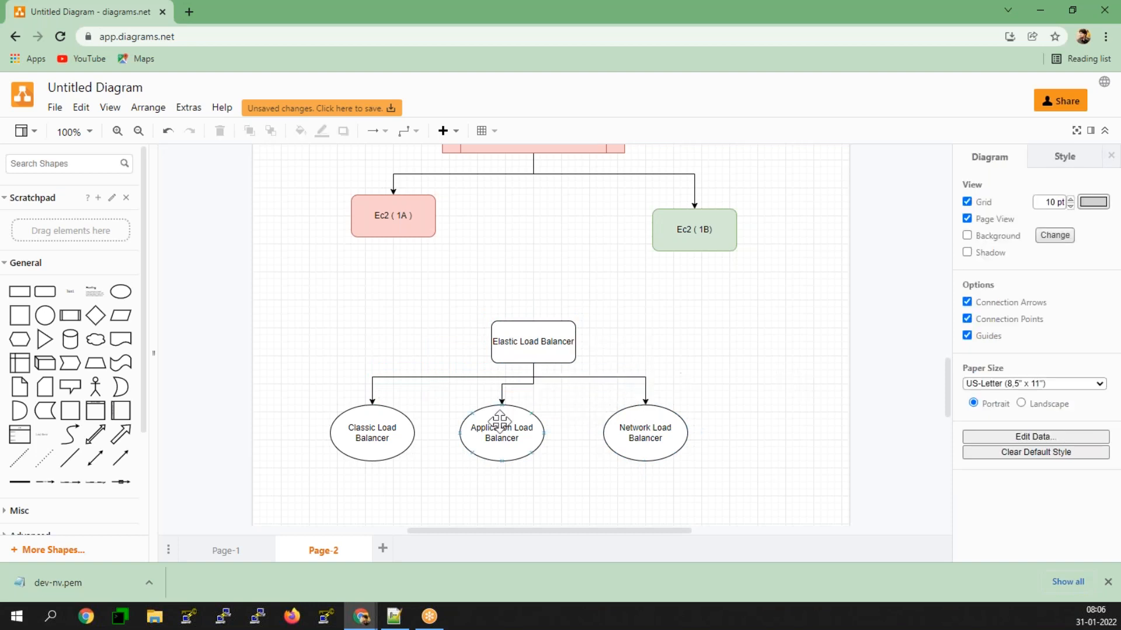
Step: Add a fourth ellipse to the right of the Network Load Balancer and connect it with an arrow from the Elastic Load Balancer box's lower edge
scroll(367, 455, "down", 3)
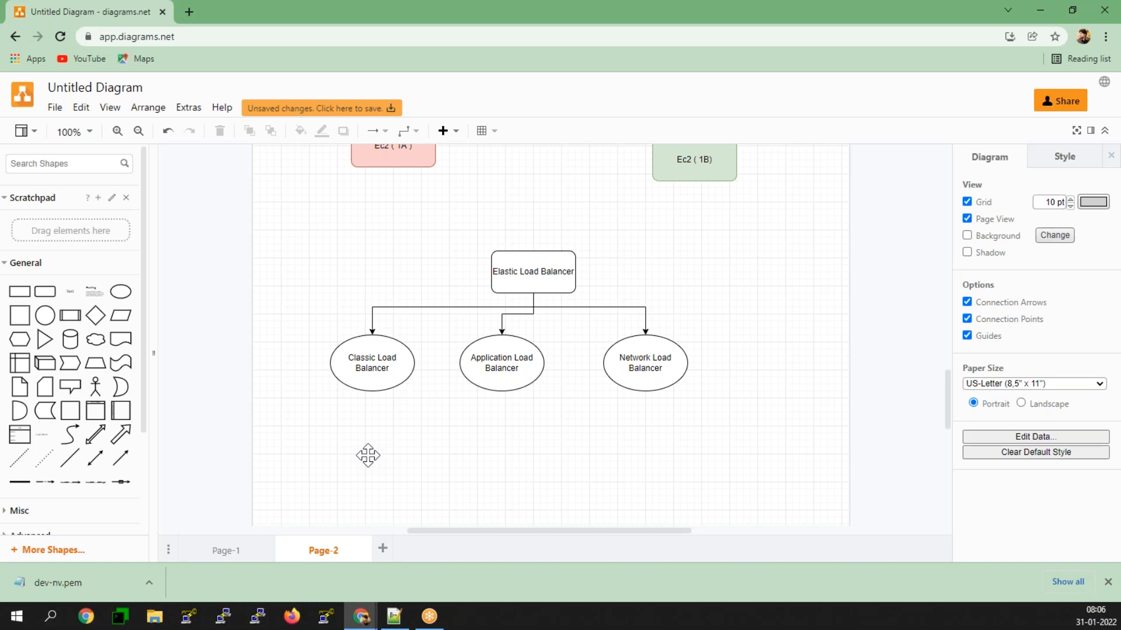
left_click(124, 297)
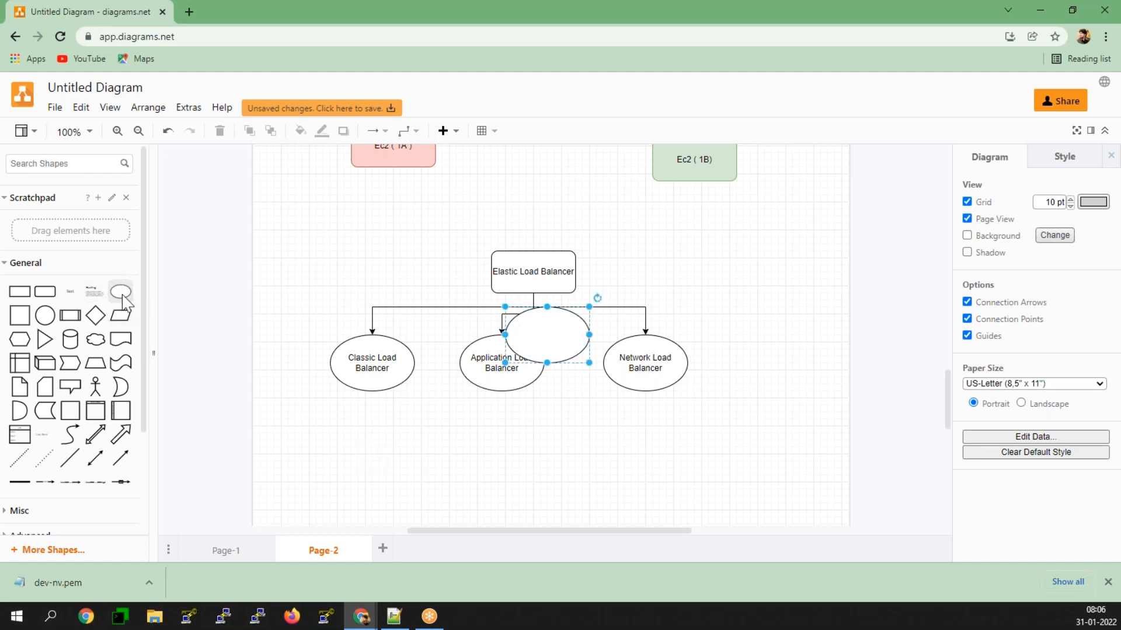
left_click_drag(523, 332, 768, 361)
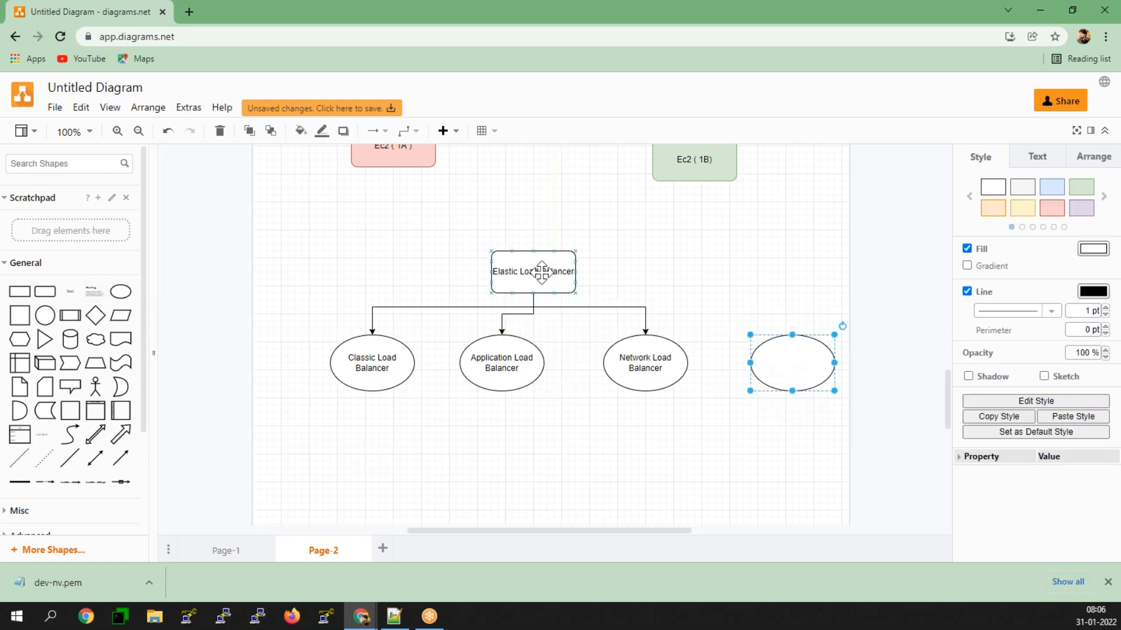
left_click(542, 272)
left_click_drag(534, 309, 806, 362)
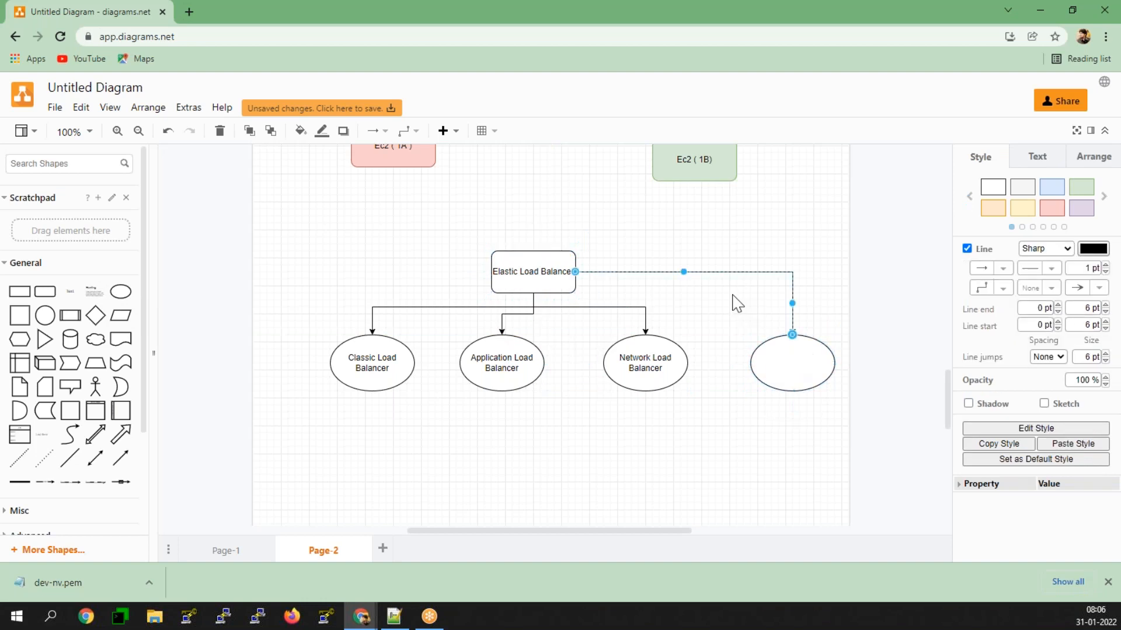
left_click_drag(684, 271, 683, 307)
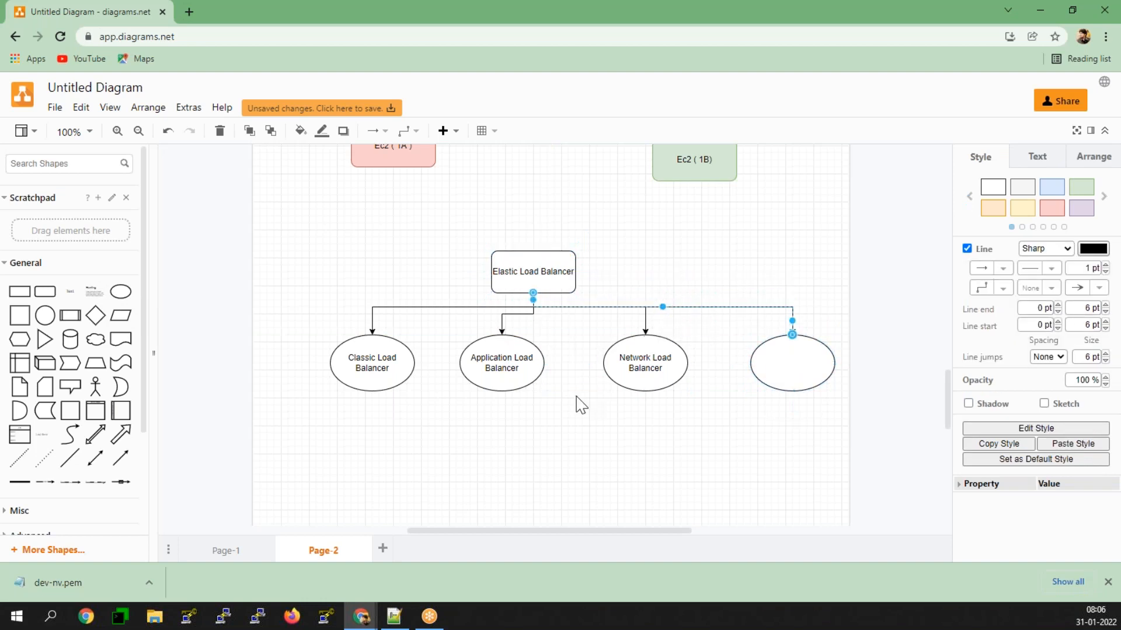
left_click(577, 398)
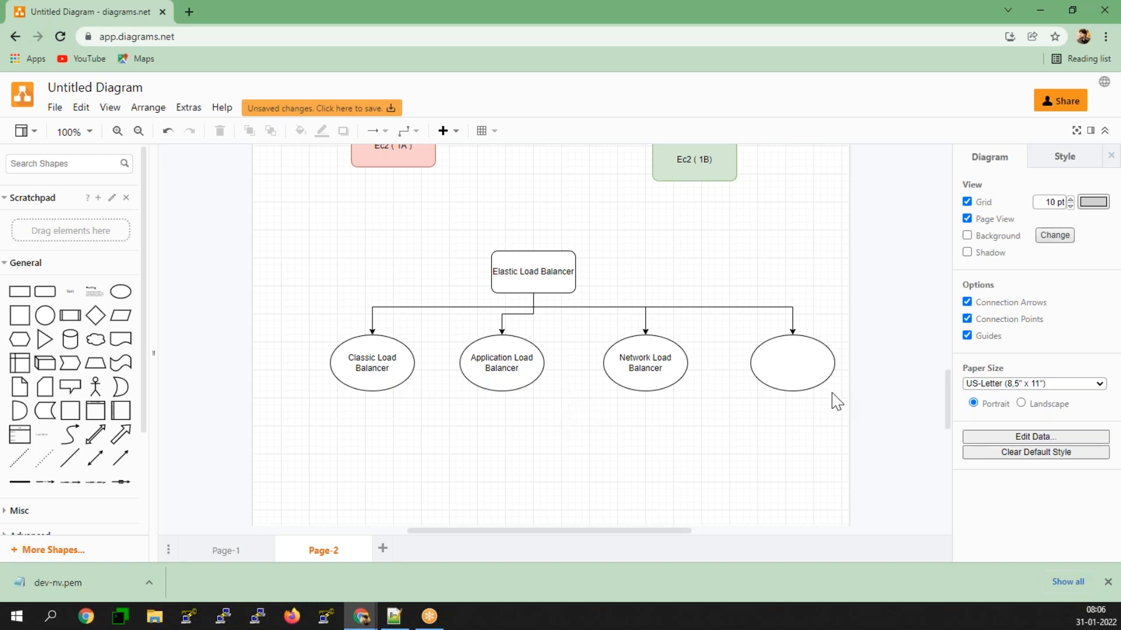
Step: Label the fourth, empty ellipse "Gateway Load Balancer"
double_click(771, 350)
type("Gatewa")
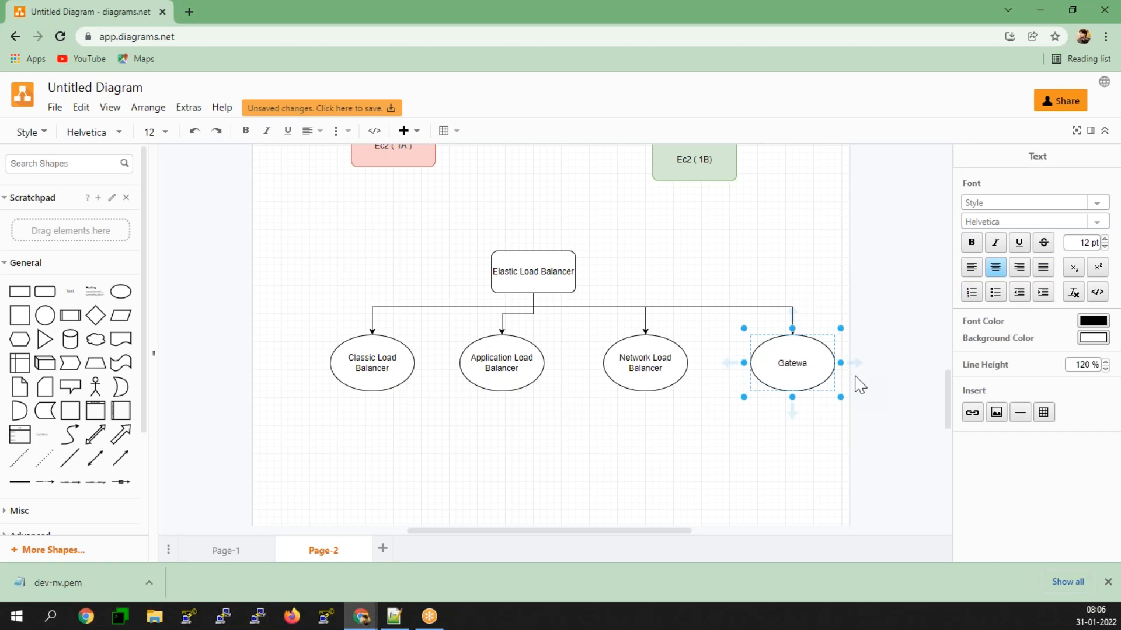
type("y Load Balcner")
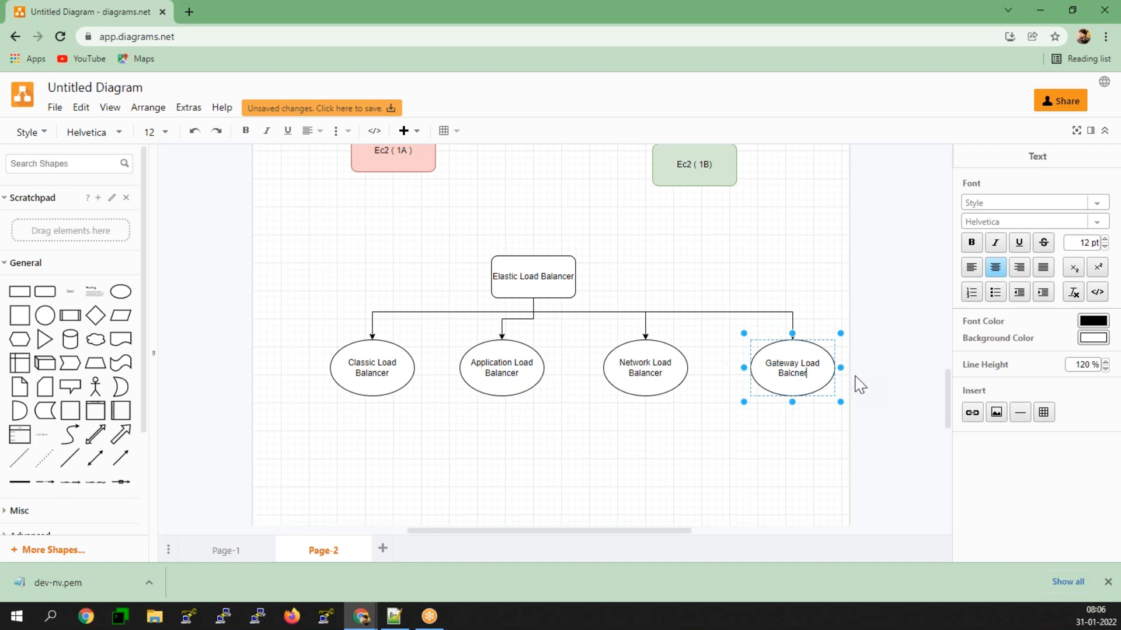
key("BackSpace")
key("BackSpace")
key("BackSpace")
key("BackSpace")
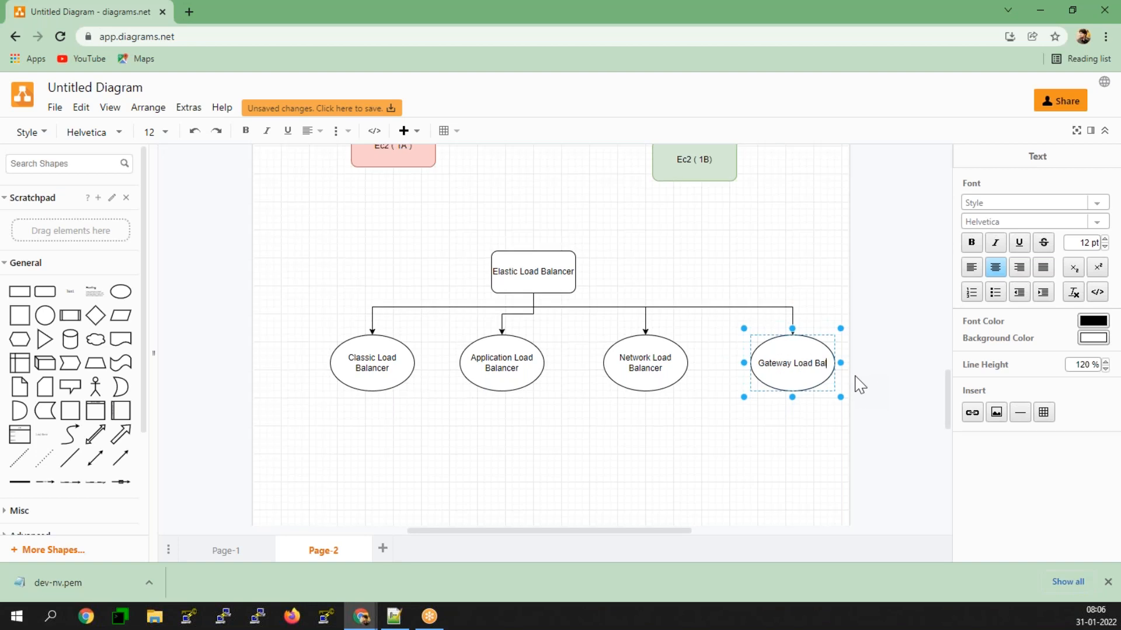
type("acn")
key("BackSpace")
key("BackSpace")
type("ncer")
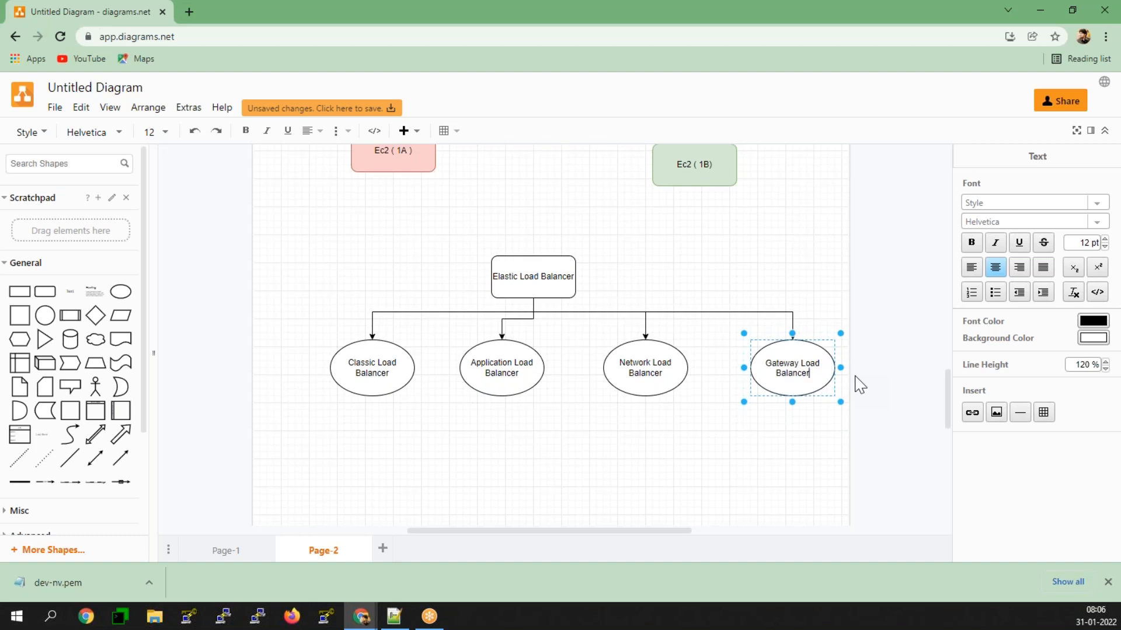
left_click(571, 461)
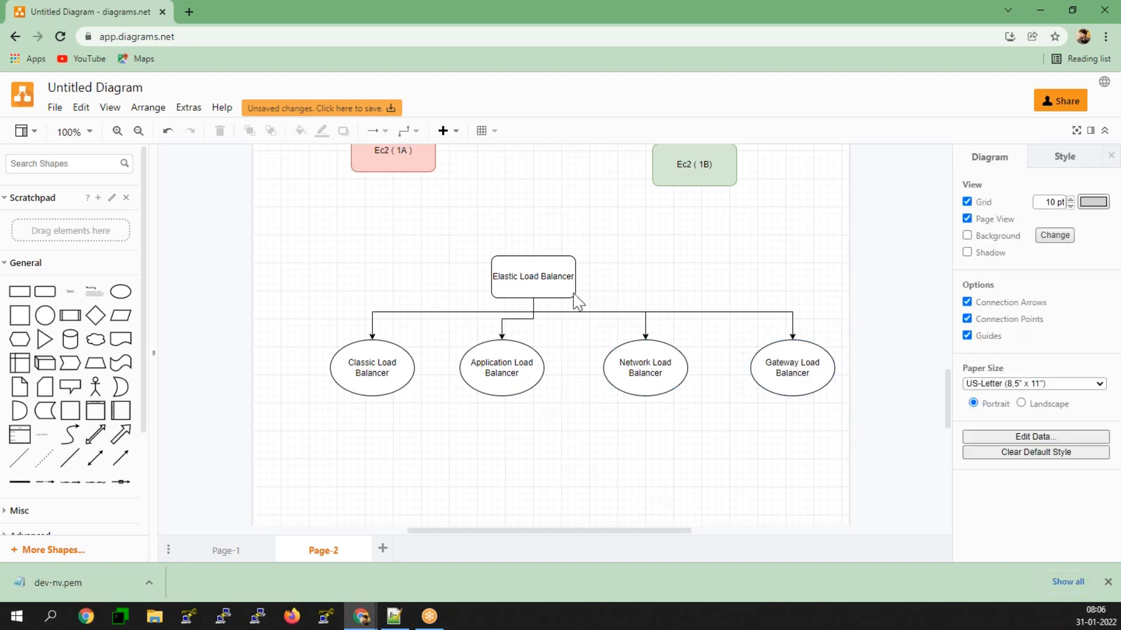
Step: Move the lower Elastic Load Balancer box left so it is centred directly above the Application Load Balancer ellipse
left_click_drag(503, 275, 471, 275)
left_click(590, 498)
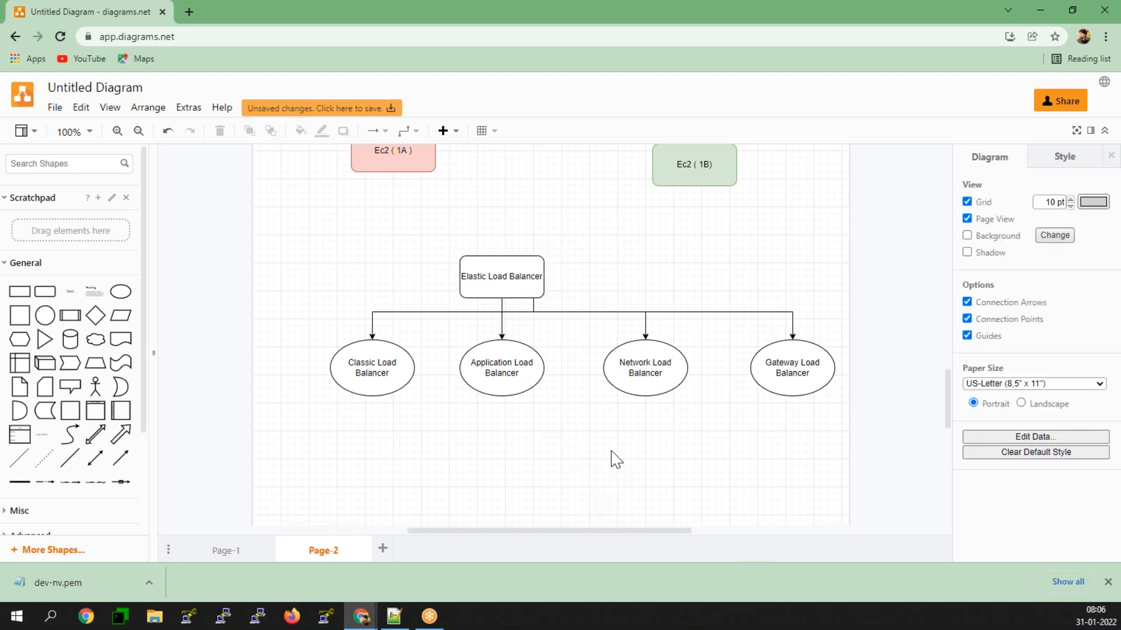
scroll(614, 459, "down", 3)
scroll(601, 450, "up", 1)
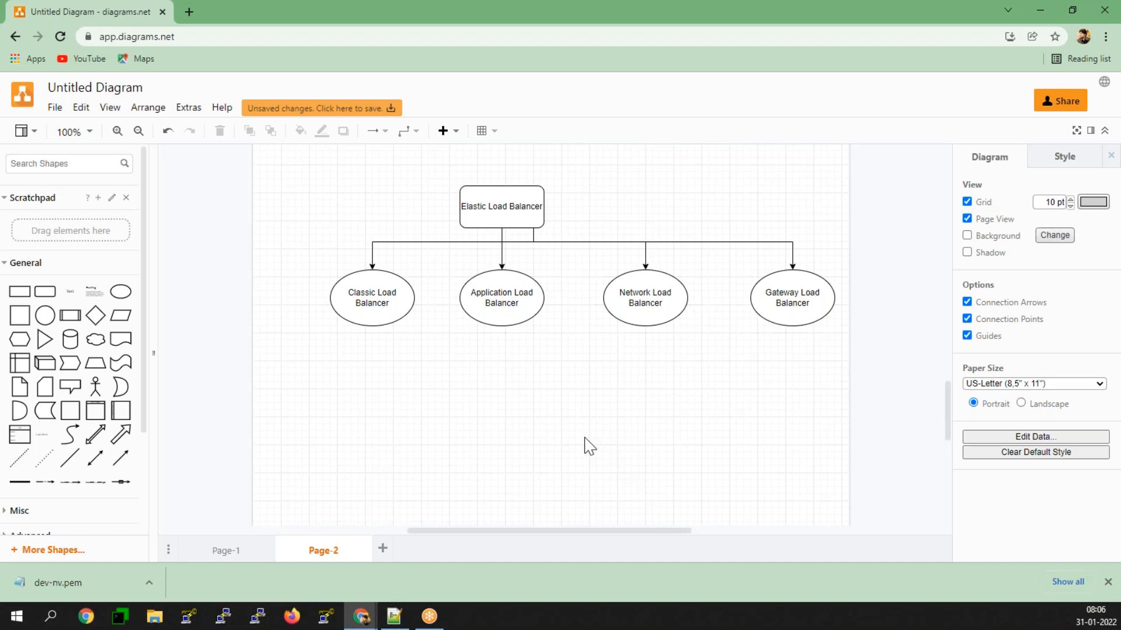
scroll(590, 448, "up", 5)
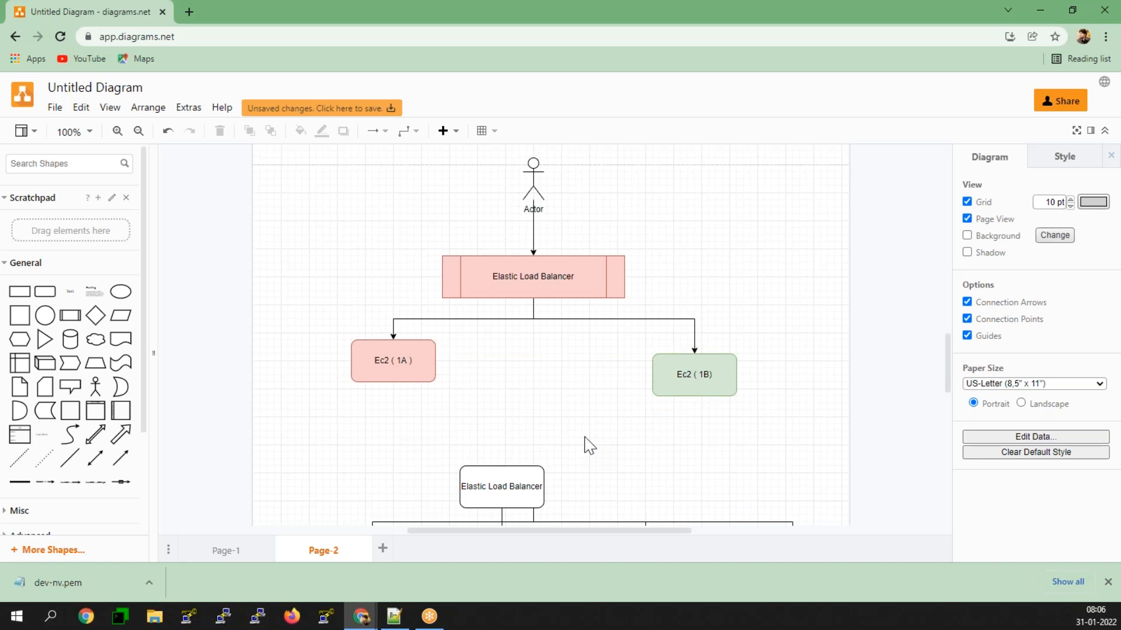
left_click(502, 278)
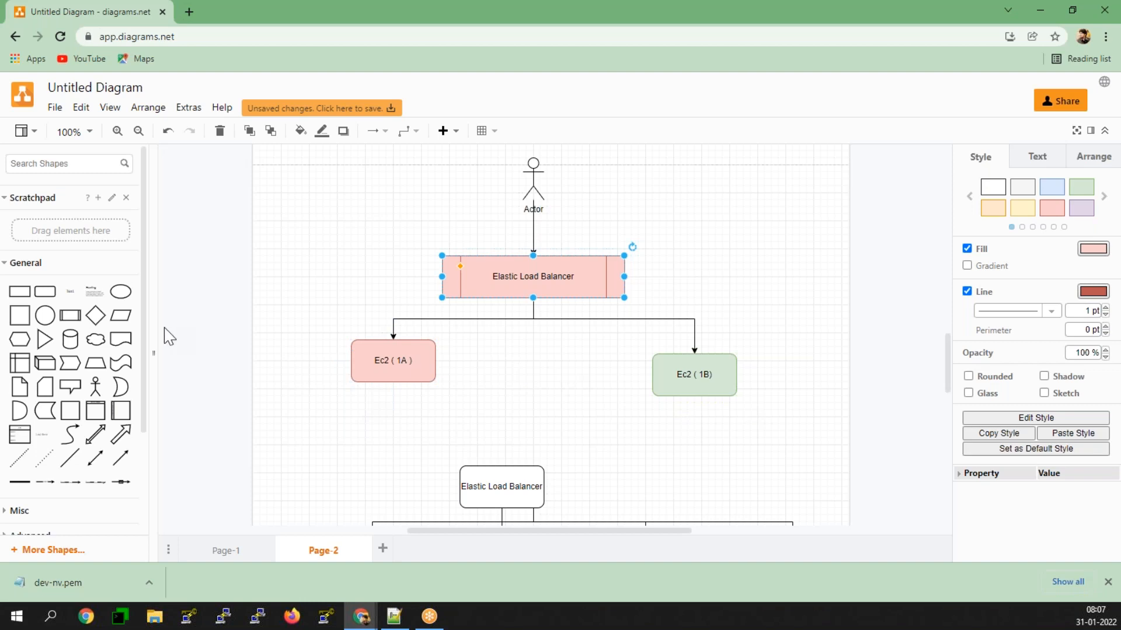
Step: Switch to Jan.txt in Notepad++ and write "The ELB will Disturubtive to its register Ec2 instances" below the Elastic Load Balancer's heading
left_click(396, 618)
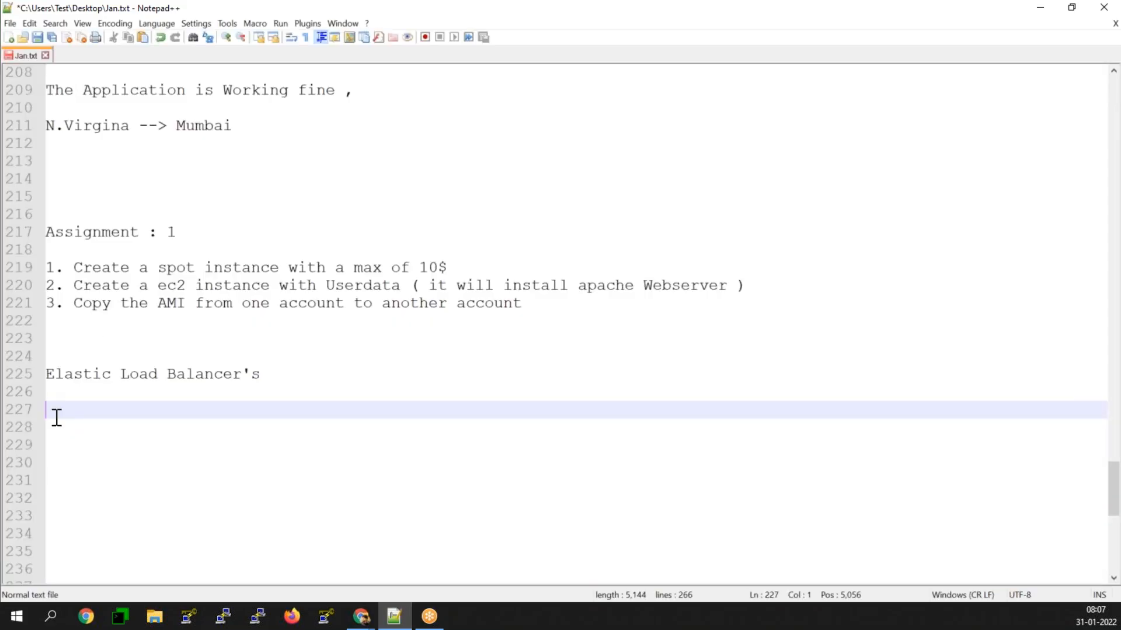
type("The ELB will Dist")
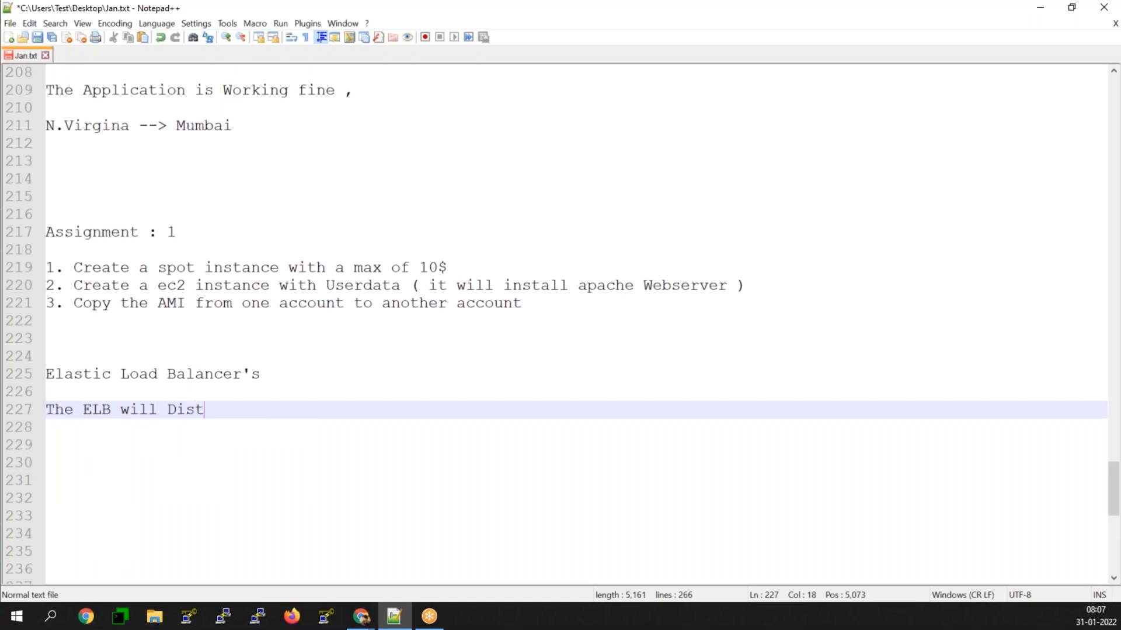
type("urubtive to its ref")
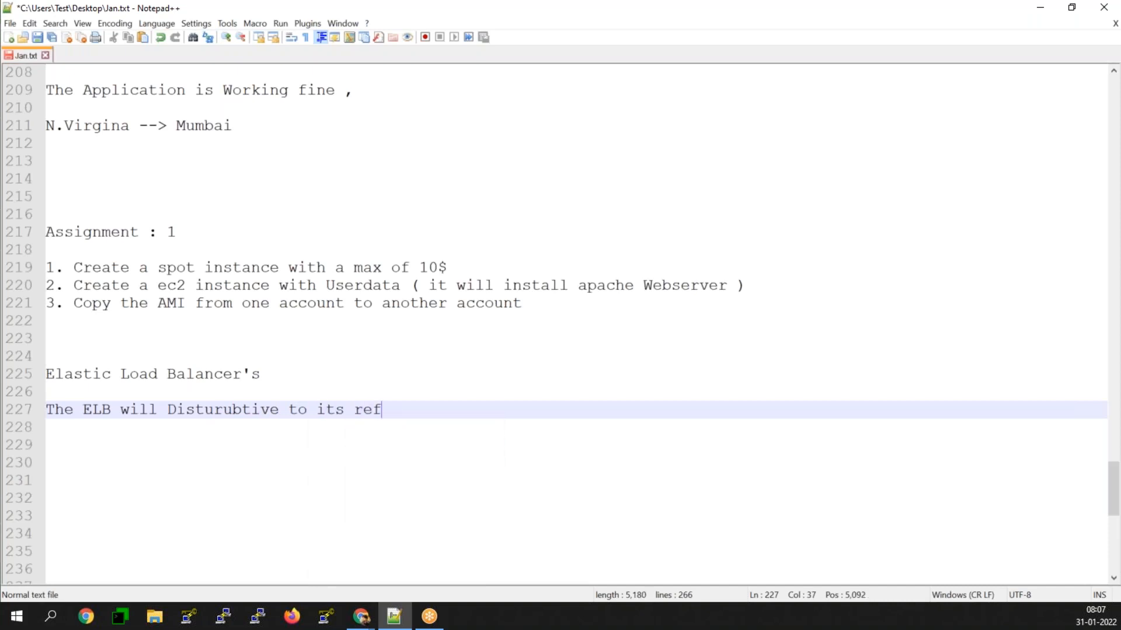
key("BackSpace")
type("gister Ec2 instances")
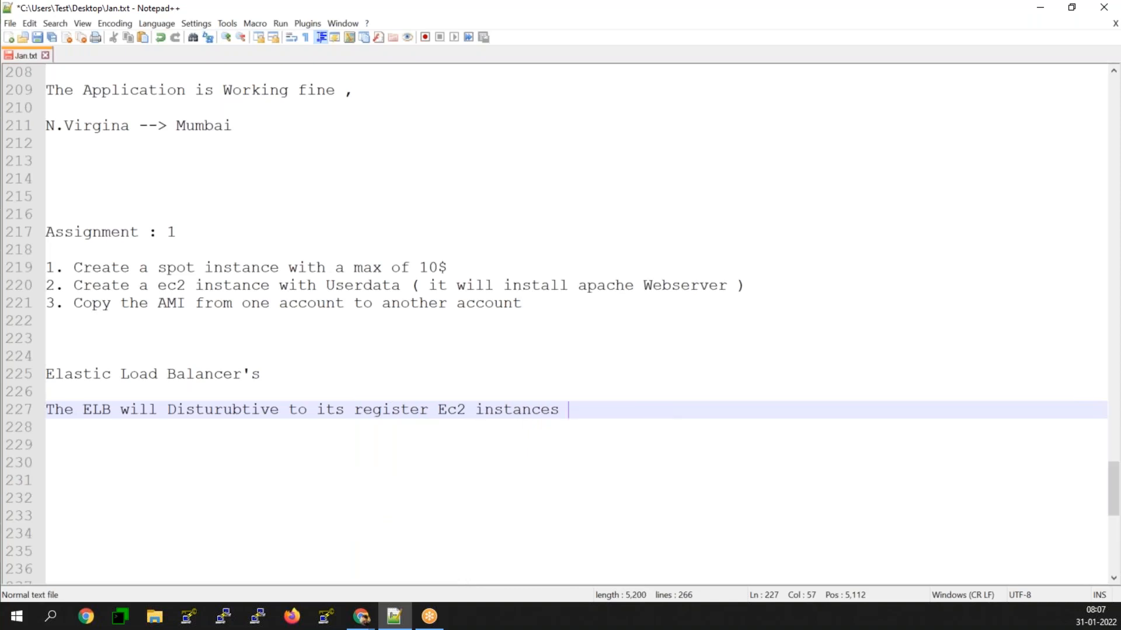
Step: Add the line "The ElB is of Two types" beneath the sentence about registered Ec2 instances, leaving a blank line between them
key("Return")
key("Return")
type("The Elb")
key("BackSpace")
type("B")
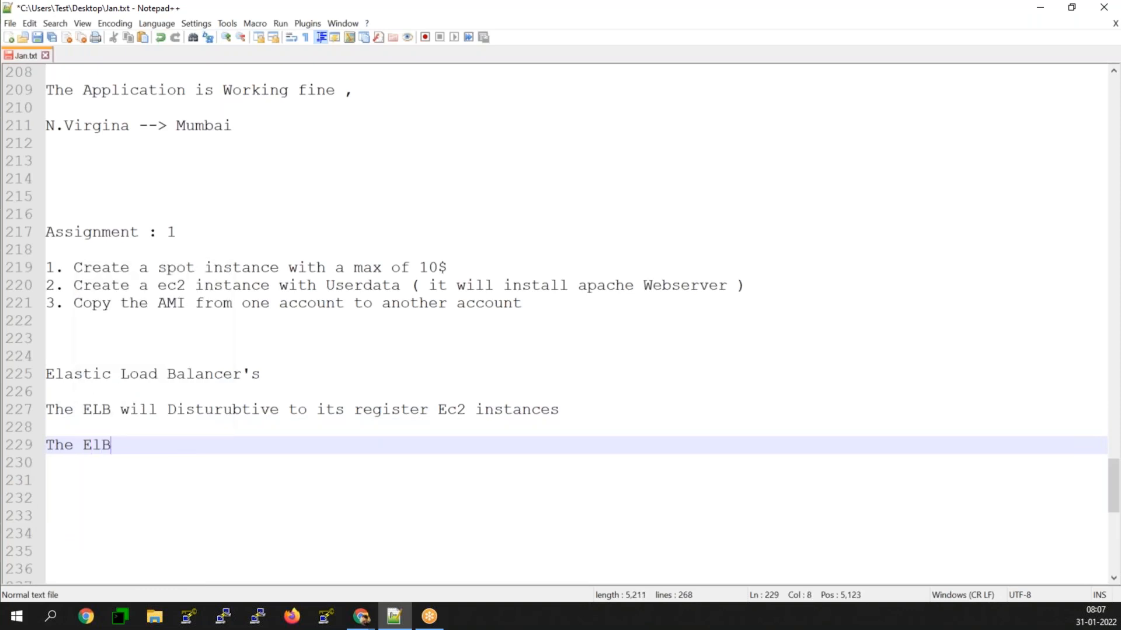
type(" is i")
type("of Two t")
type("y")
key("BackSpace")
type("y")
key("BackSpace")
type("ypre")
key("BackSpace")
key("BackSpace")
key("BackSpace")
type("es")
key("Return")
key("Return")
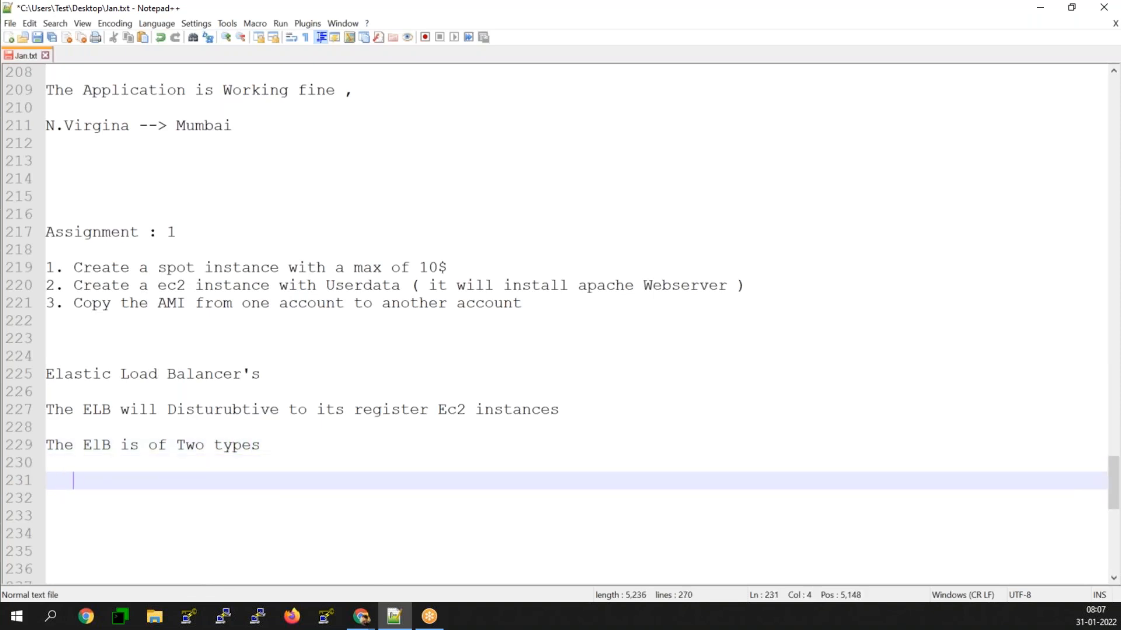
Step: Write the indented first list item "1. Round-Robin Algorithim" under the ElB types line
type("1. C")
key("BackSpace")
type("Round ")
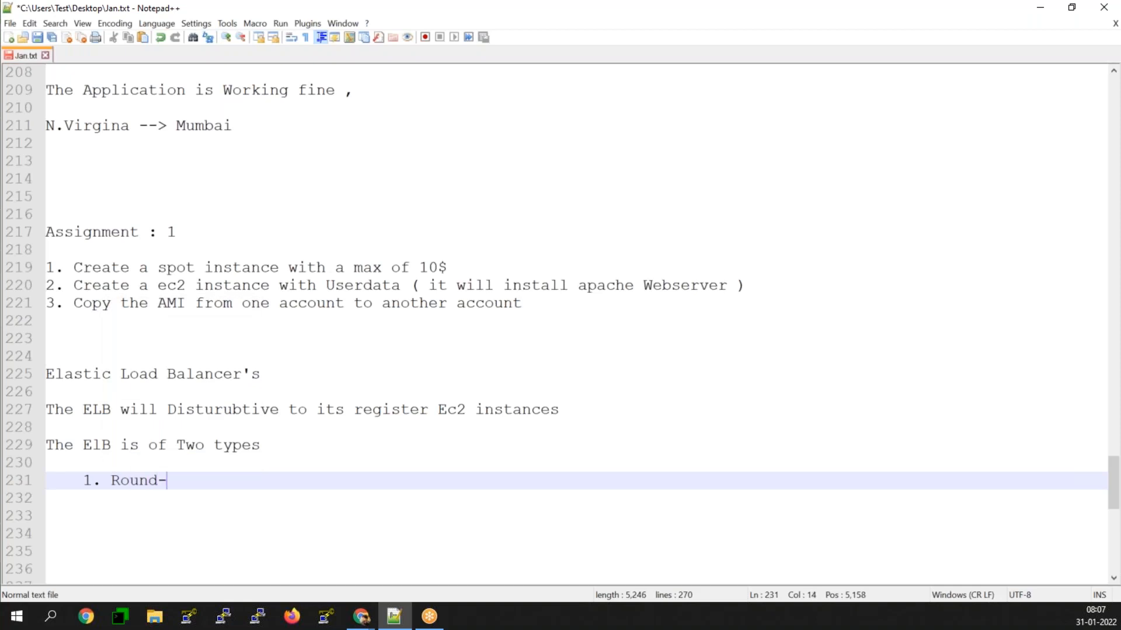
type("Robin Algorithim")
key("Return")
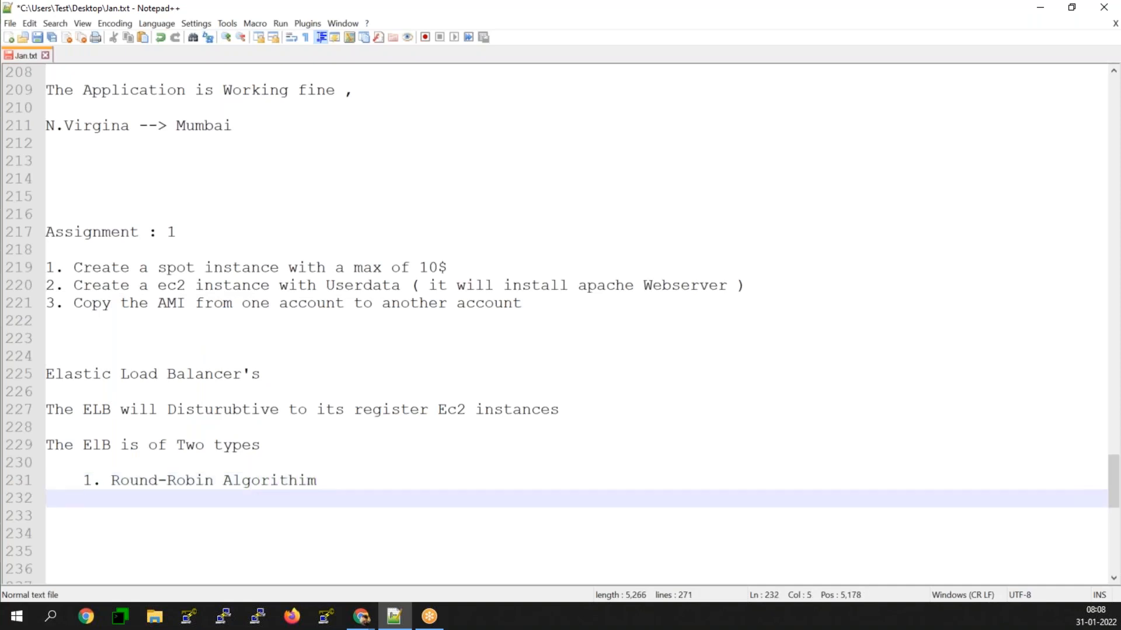
Step: Add the second list item "2. Least Count based Algorithim" and leave a blank line after it
type("2. Leasr")
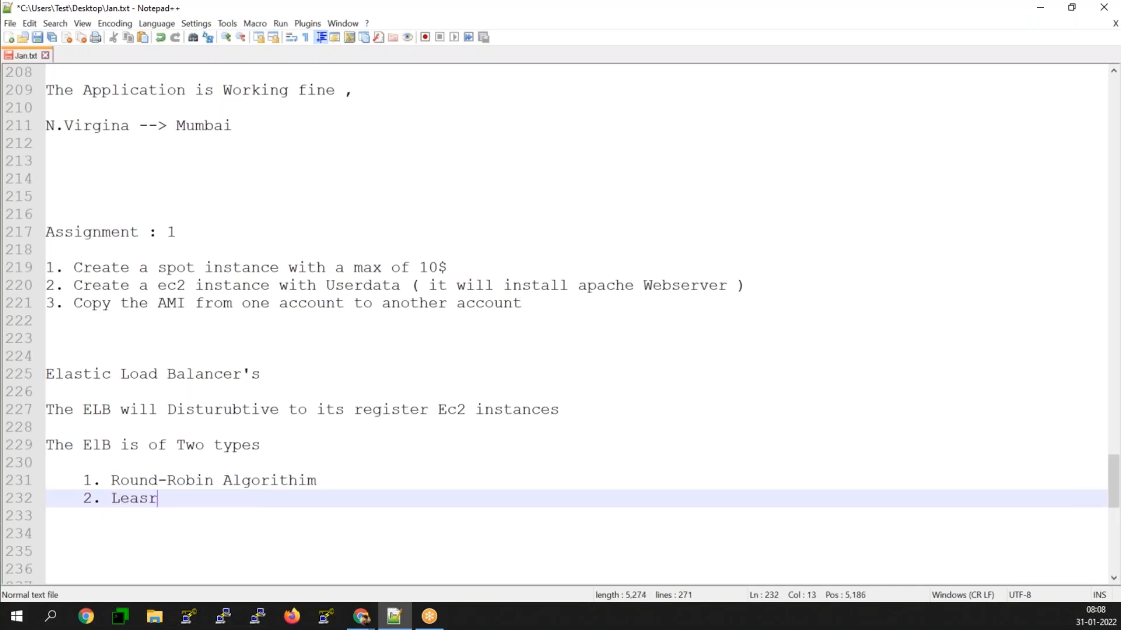
key("BackSpace")
type("t Count based")
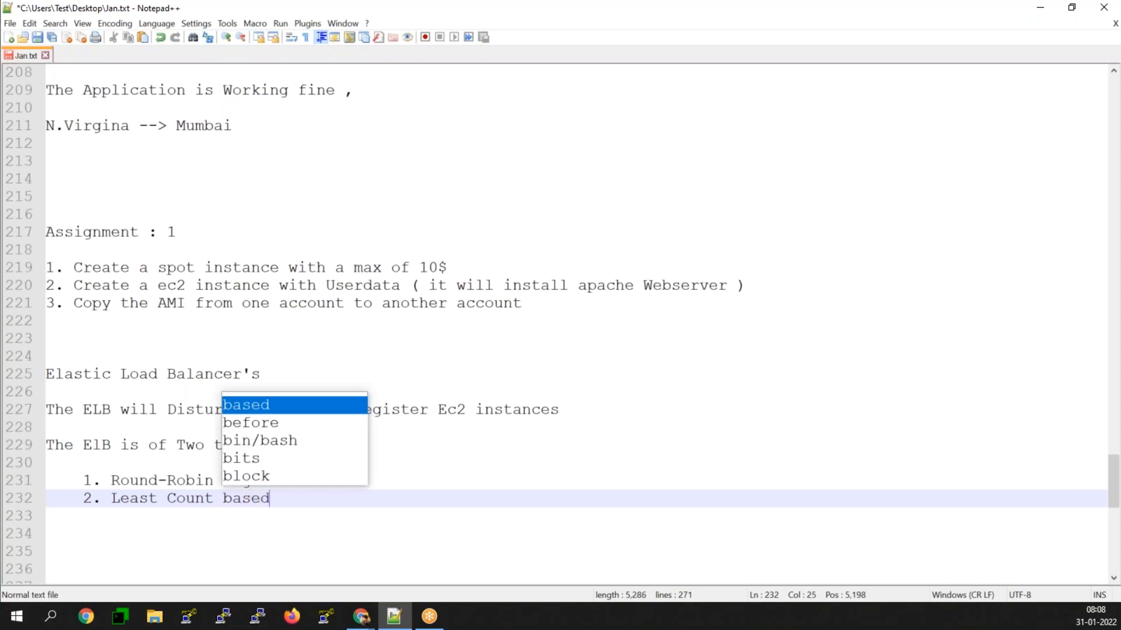
type(" Algori")
type("im")
key("Return")
key("Return")
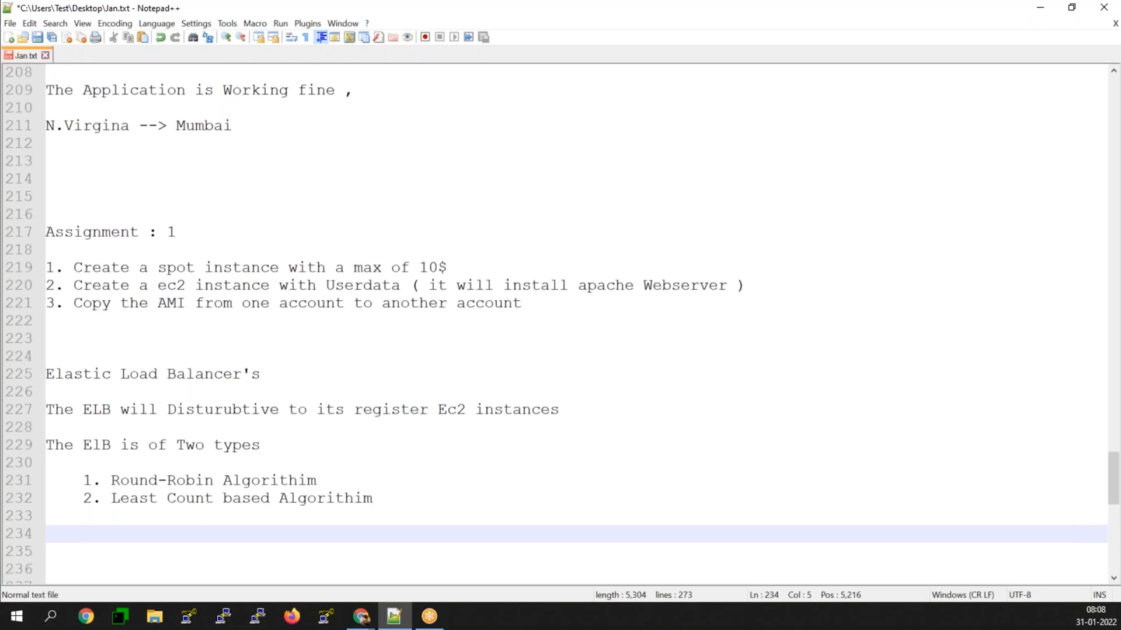
Step: Switch to the diagram in the browser and add a rounded rectangle labelled "ELB" below the four load balancer ellipses
key("alt+Tab")
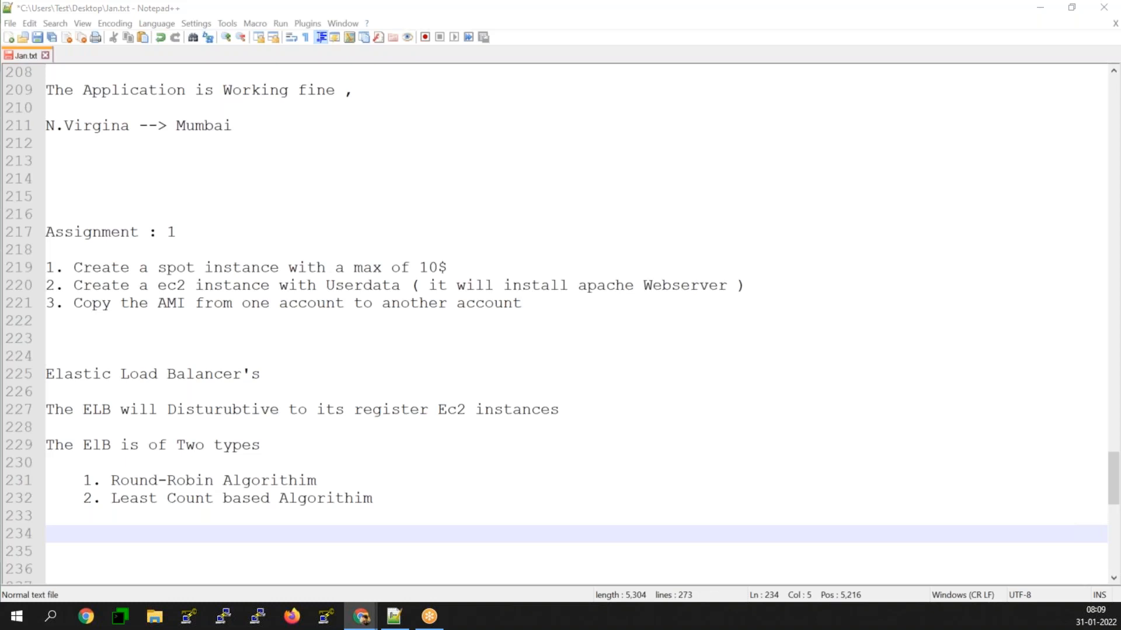
left_click(1041, 8)
scroll(523, 330, "down", 6)
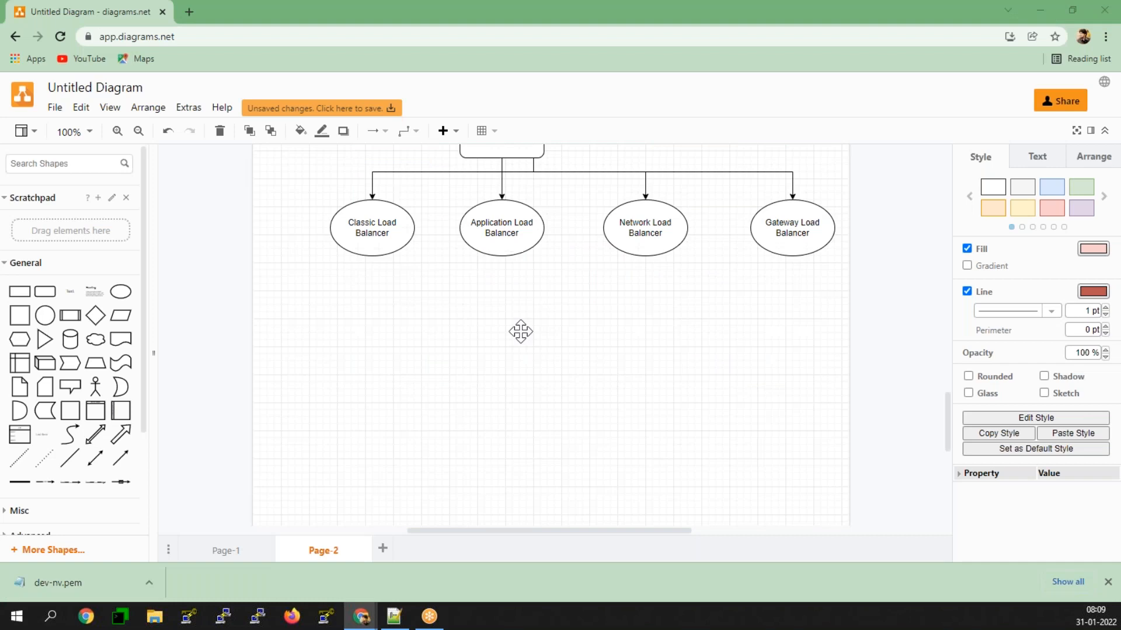
left_click(45, 292)
double_click(549, 335)
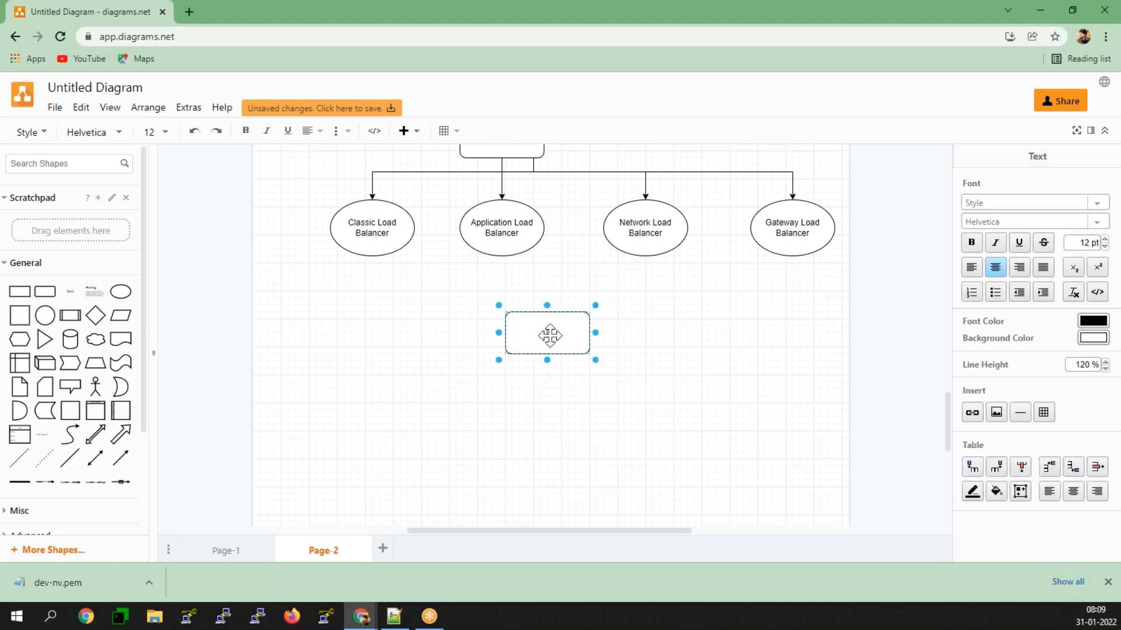
type("ELB")
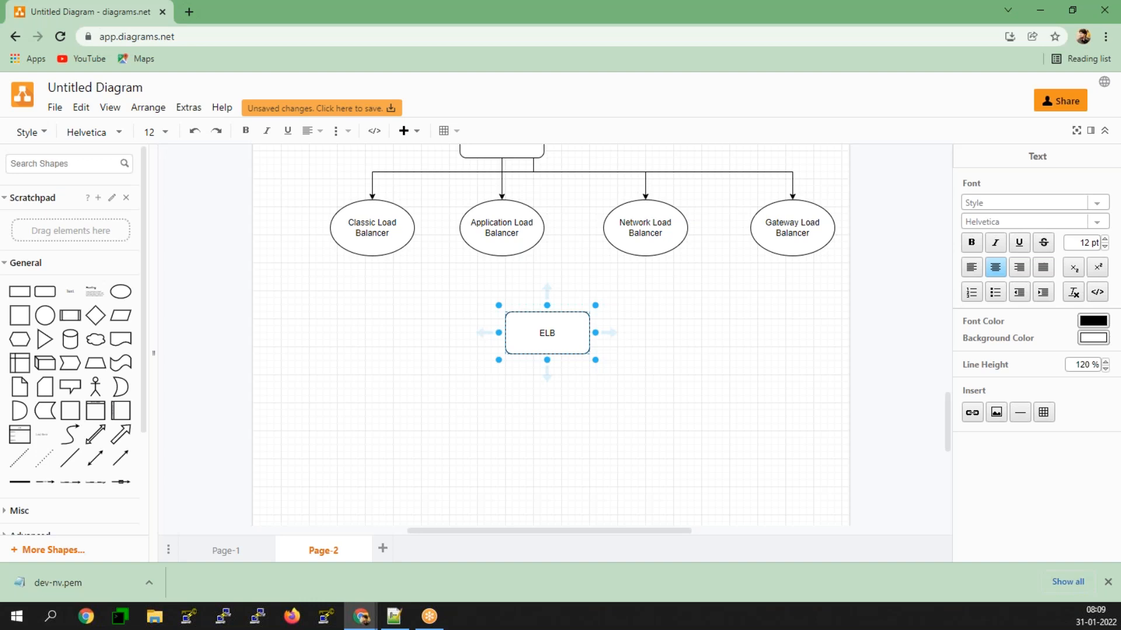
left_click(454, 460)
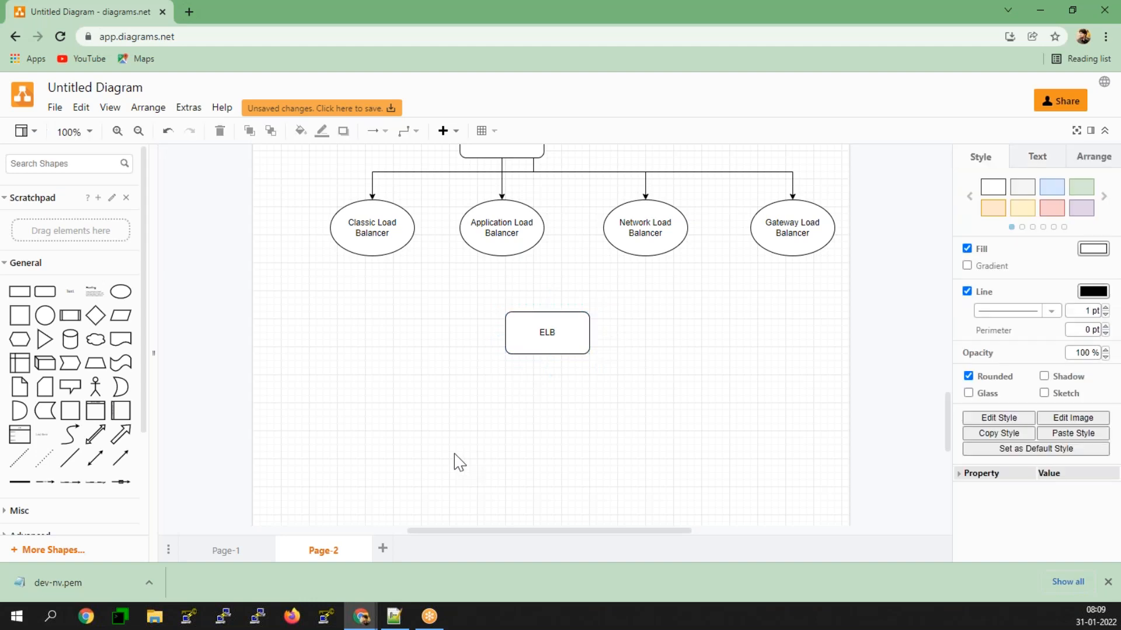
Step: Place two ellipses below the new ELB box, one to its lower left and one to its lower right, and shift the box slightly left
left_click(120, 291)
left_click_drag(547, 343, 415, 419)
left_click(121, 291)
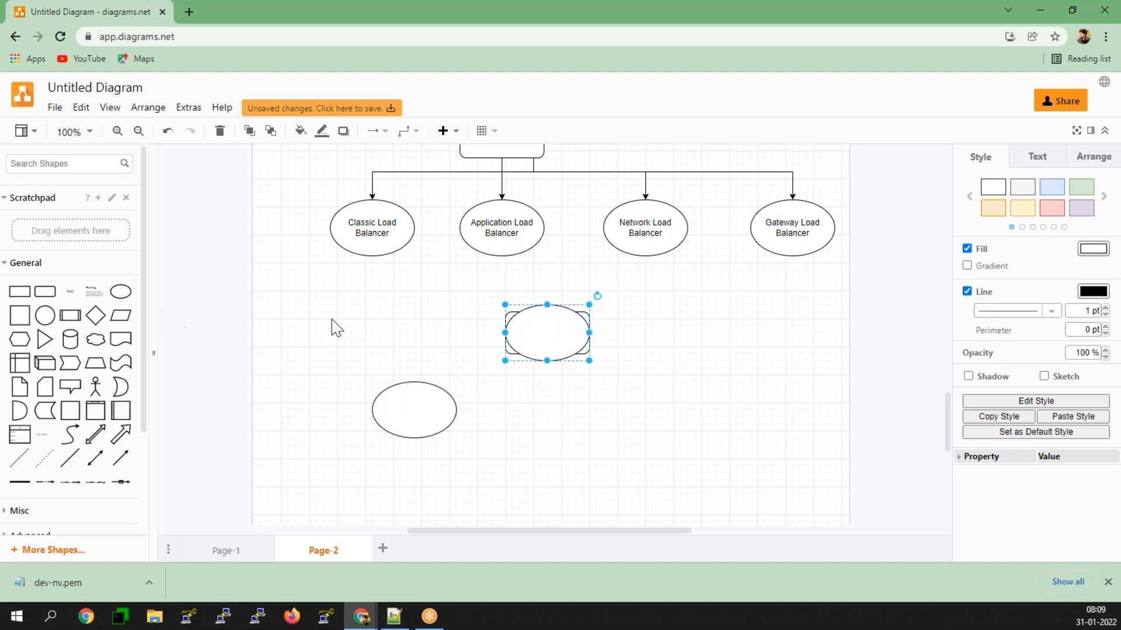
left_click_drag(545, 328, 519, 334)
Step: Connect the ELB box to both ellipses with arrows and reroute them to branch from the box's lower edge
left_click_drag(533, 374, 436, 383)
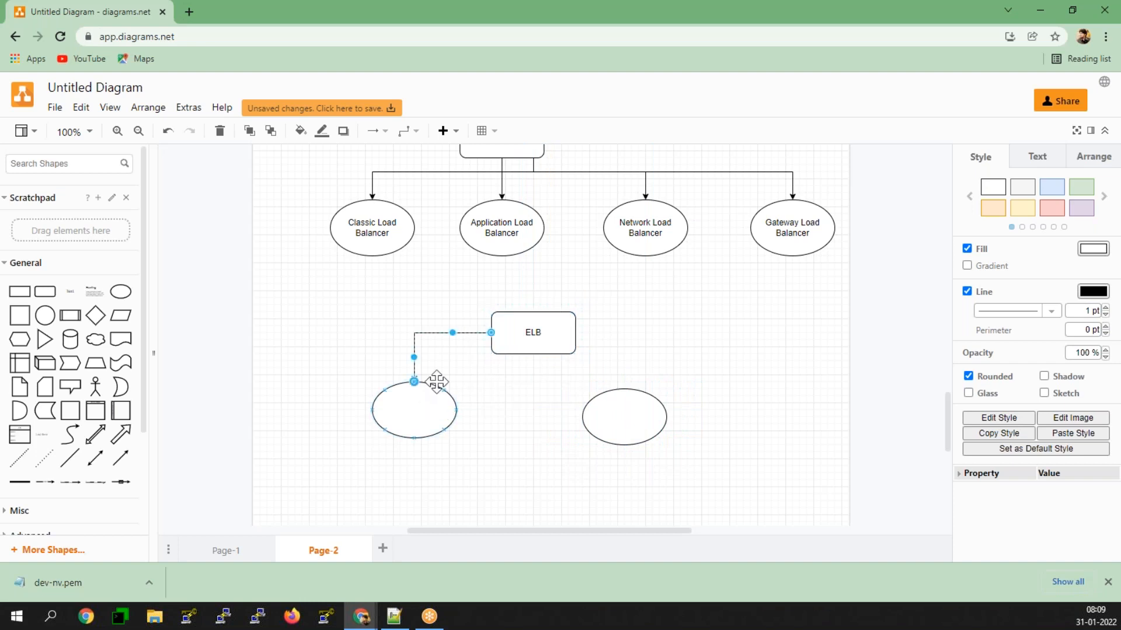
left_click_drag(447, 331, 450, 365)
left_click(520, 350)
left_click_drag(535, 375, 628, 406)
left_click_drag(593, 333, 590, 361)
Step: Label the left ellipse "1a" and the right ellipse "1b"
double_click(388, 400)
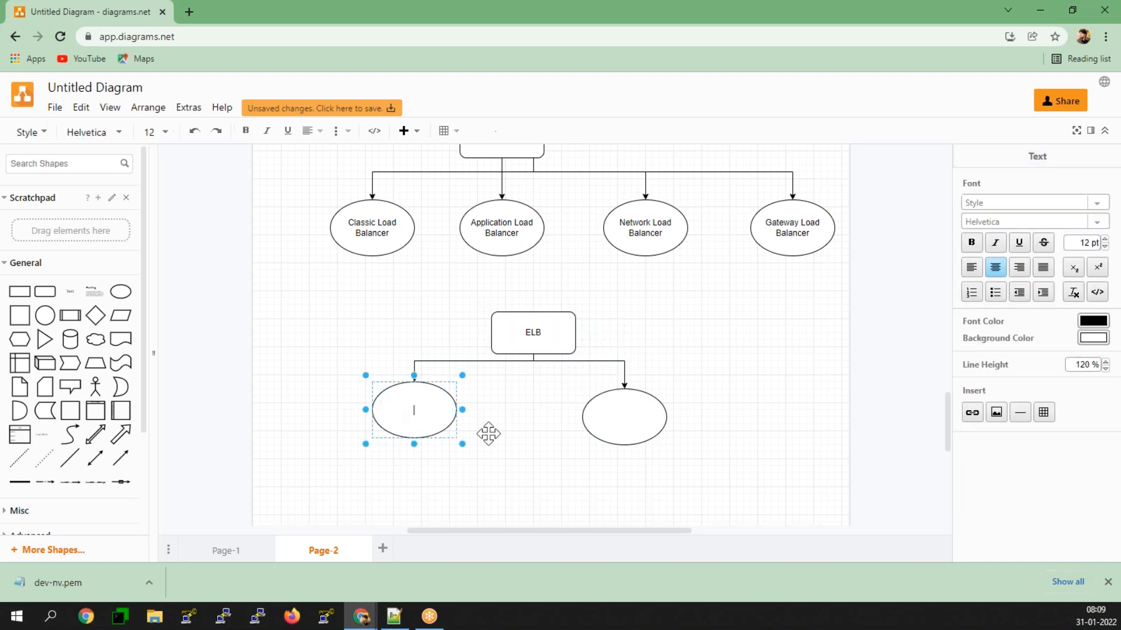
type("1a")
double_click(615, 410)
type("1b")
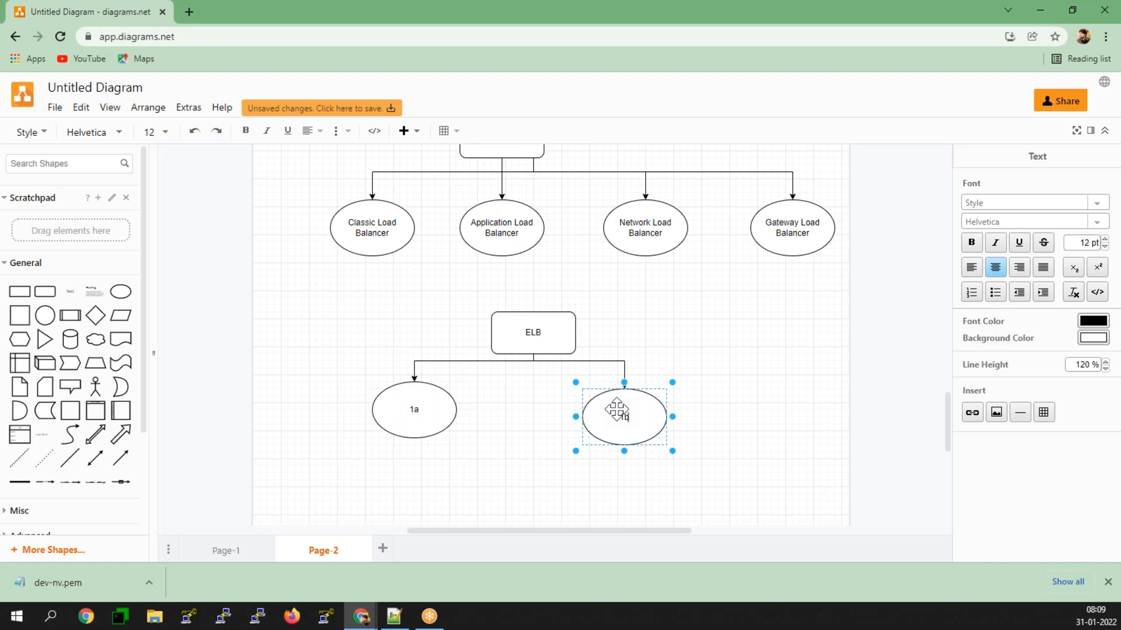
left_click(503, 458)
Step: Add a rectangle labelled "100" to the right of the ELB box
left_click(50, 287)
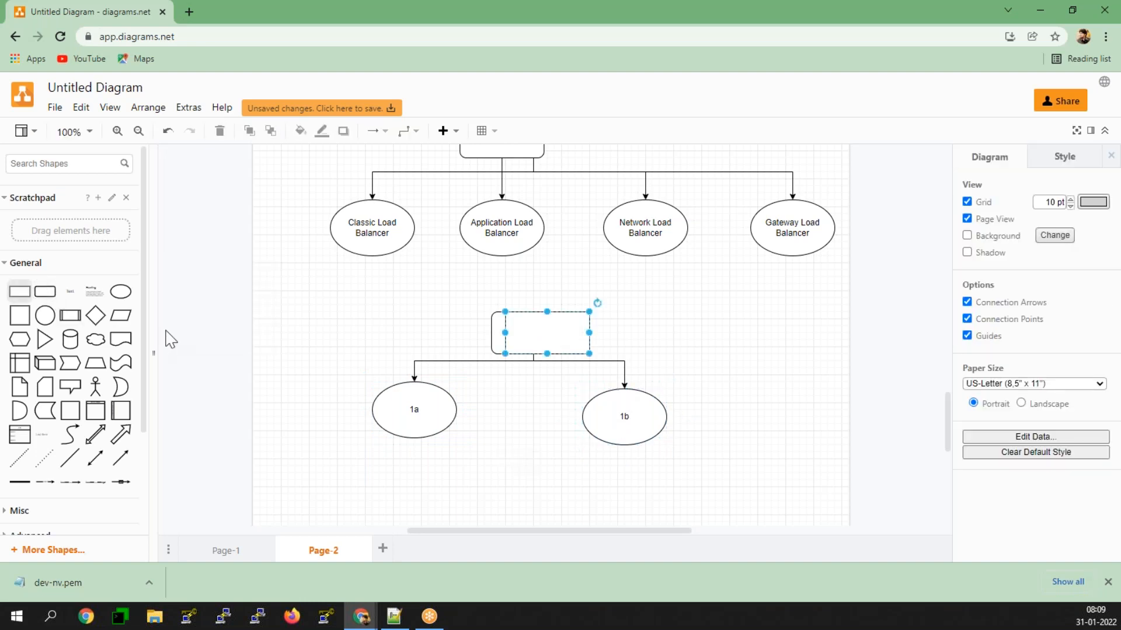
left_click_drag(551, 327, 654, 329)
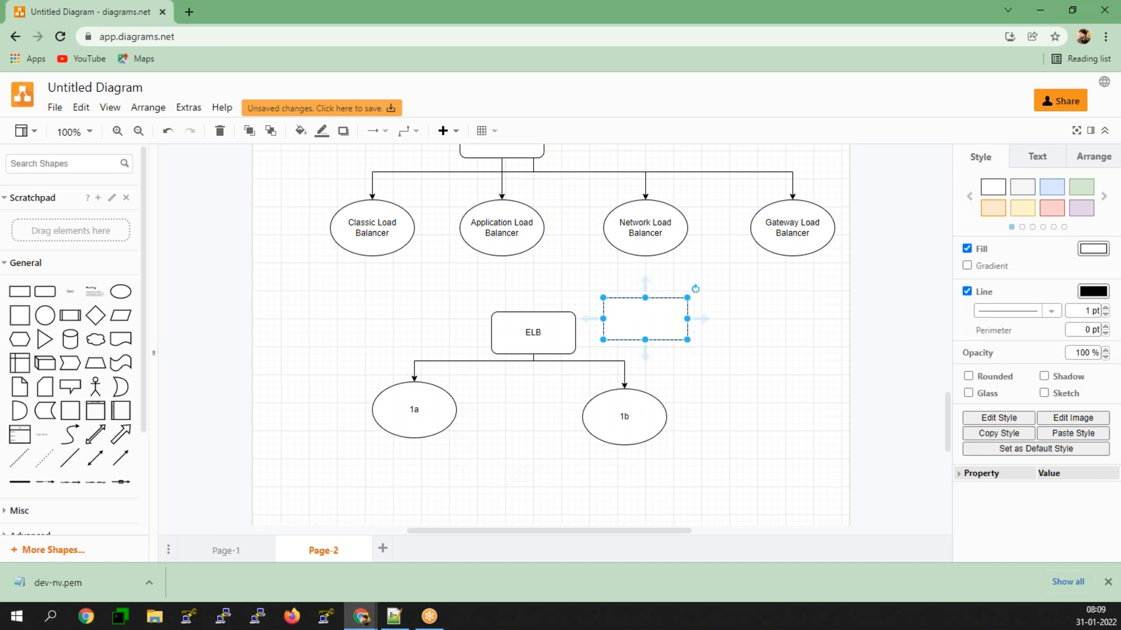
double_click(655, 329)
type("100")
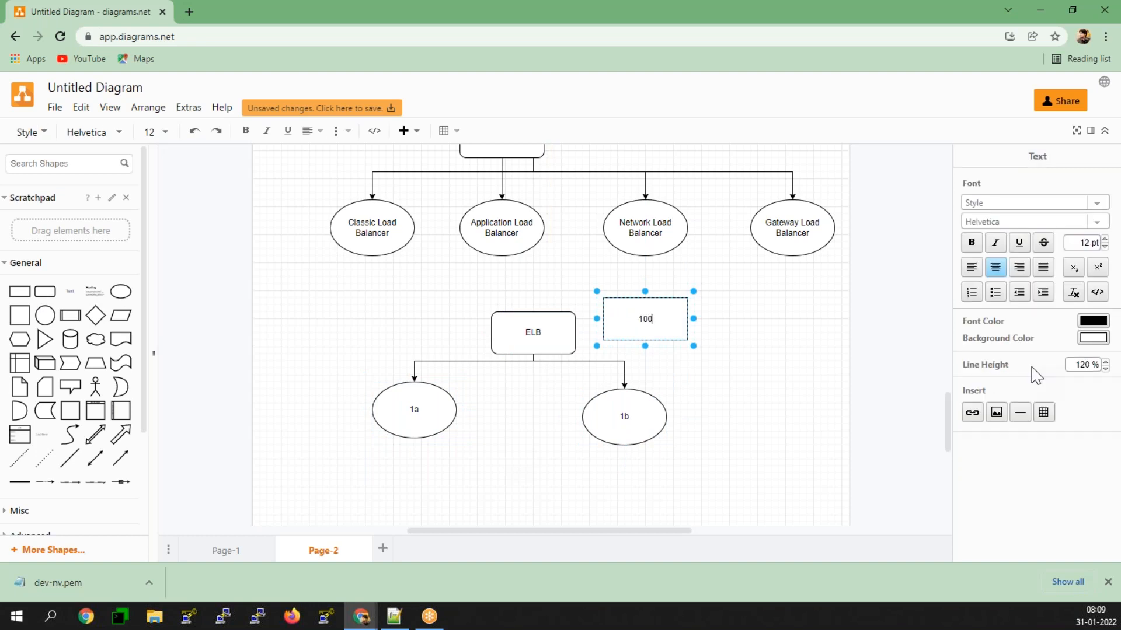
Step: Draw several additional arrows from the ELB box, alternating between the 1a and 1b ellipses
left_click(532, 340)
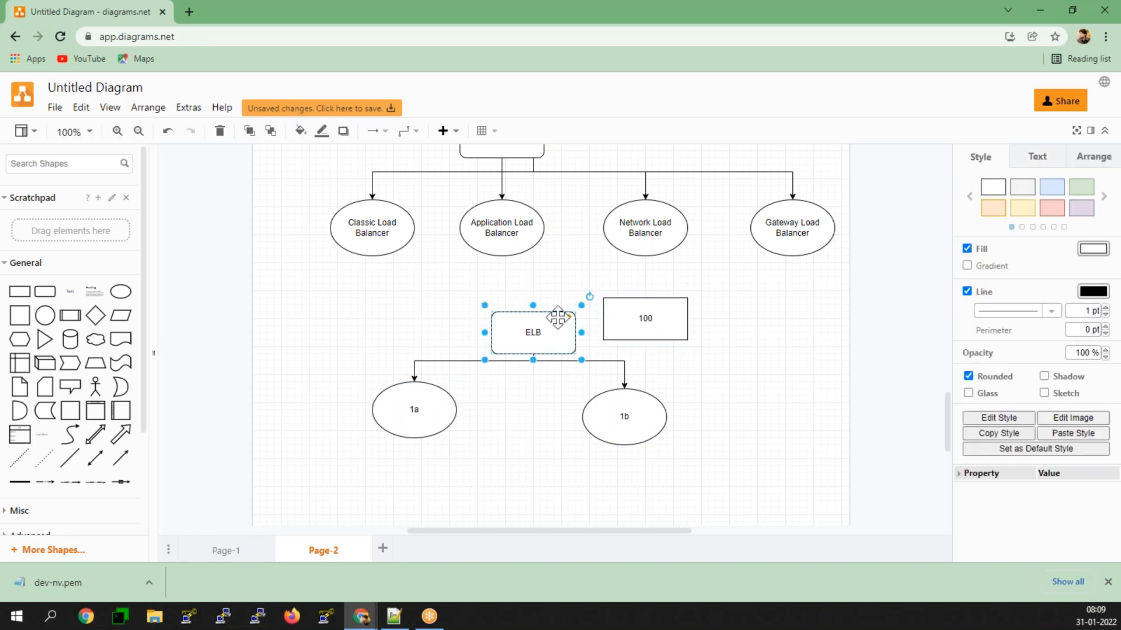
left_click_drag(533, 375, 444, 385)
left_click(532, 342)
left_click_drag(591, 331, 625, 412)
left_click_drag(533, 375, 427, 383)
left_click(542, 336)
left_click_drag(534, 377, 625, 389)
left_click(529, 325)
left_click_drag(533, 380, 436, 393)
left_click(522, 325)
left_click_drag(533, 379, 616, 401)
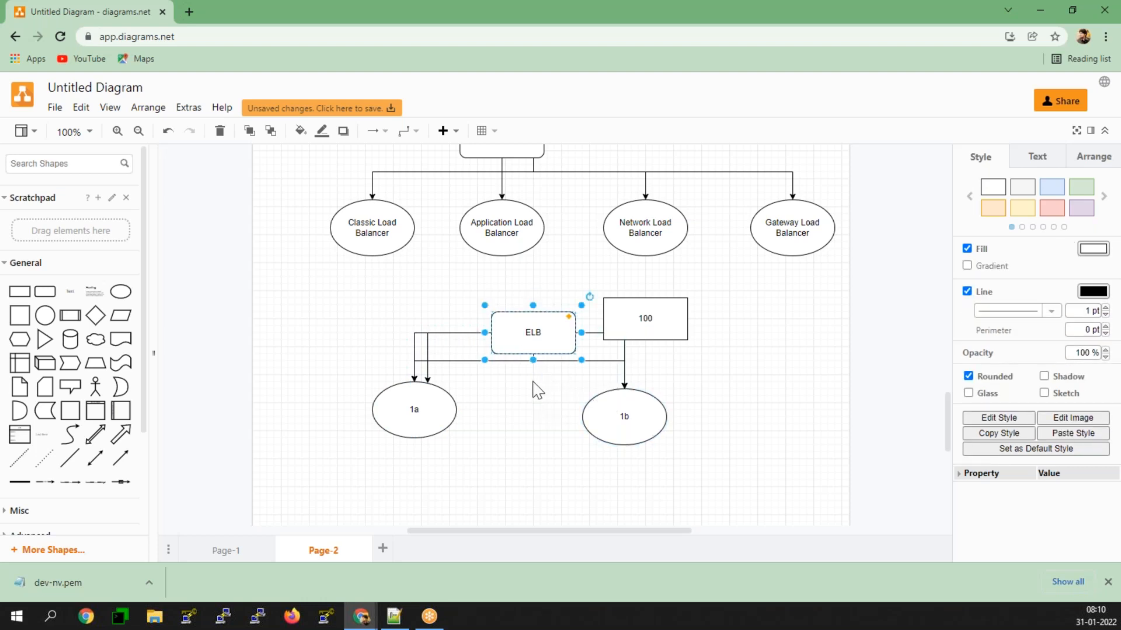
left_click_drag(533, 376, 401, 383)
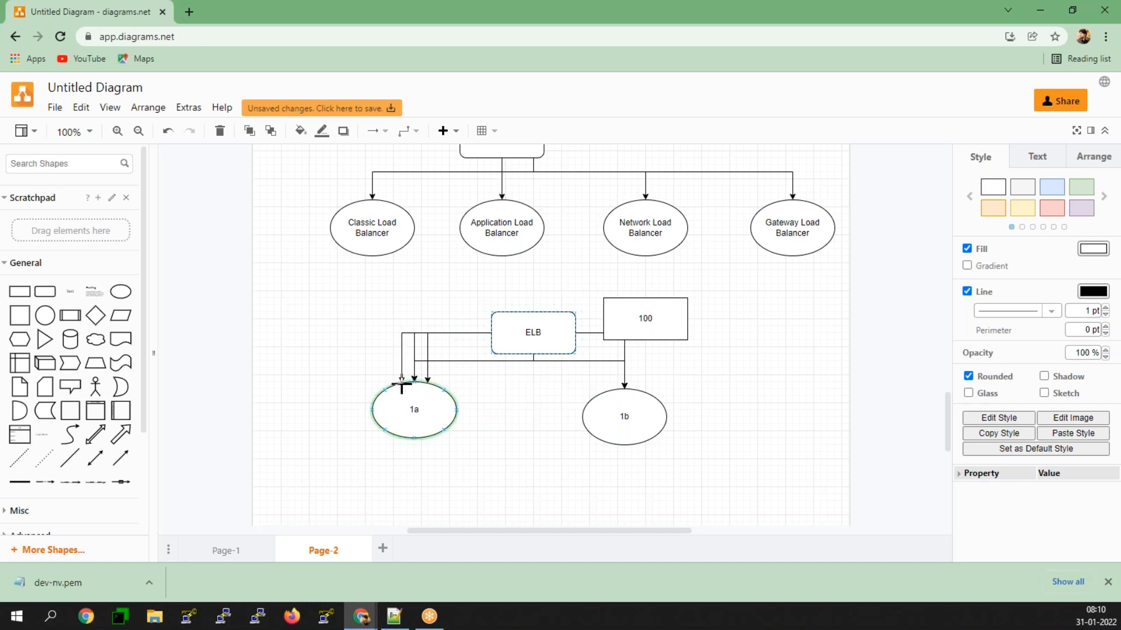
left_click(513, 331)
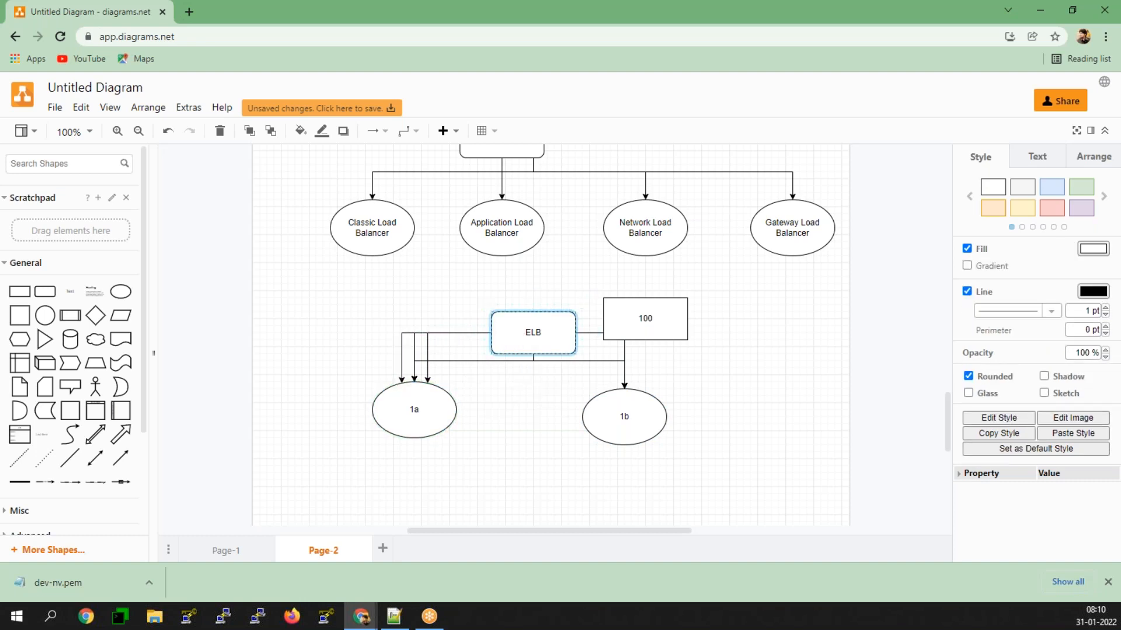
left_click_drag(640, 397, 639, 399)
left_click(509, 402)
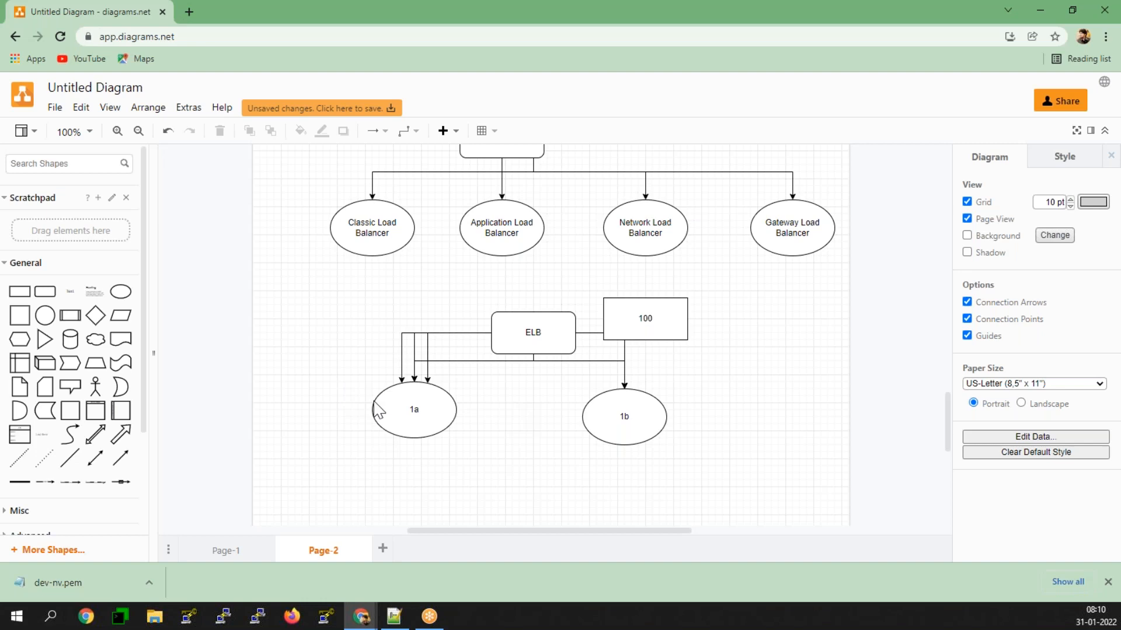
left_click(612, 433)
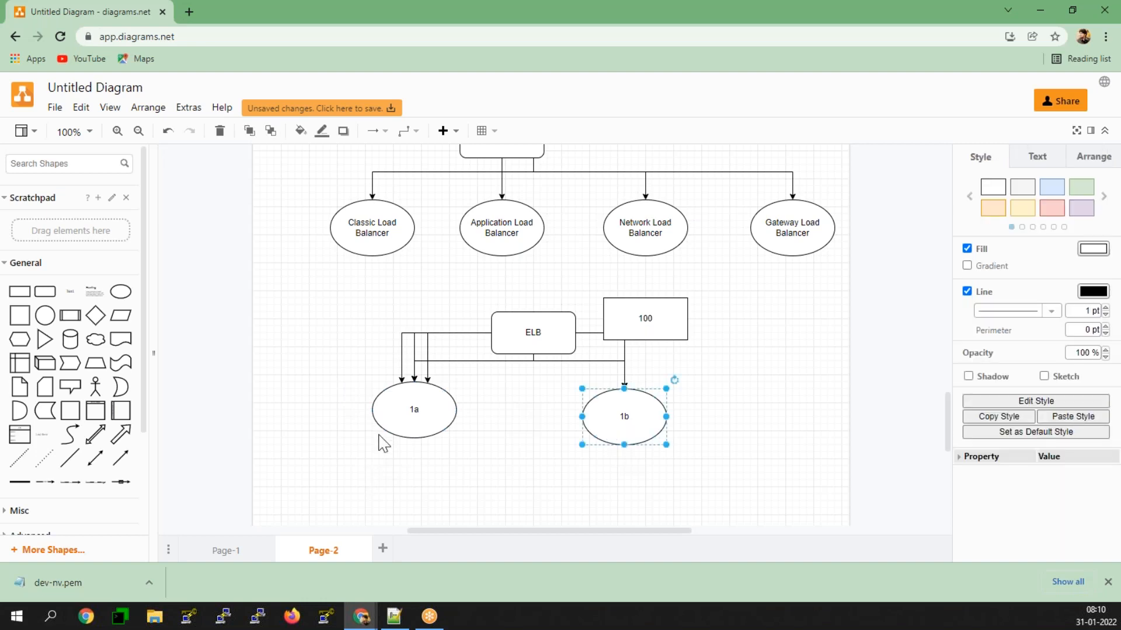
left_click(395, 404)
left_click(603, 408)
left_click(762, 420)
Step: Add another rounded rectangle labelled "ELB" below the 1a and 1b ellipses
scroll(759, 420, "down", 3)
left_click(45, 292)
left_click_drag(528, 352, 521, 372)
double_click(521, 372)
type("ELB")
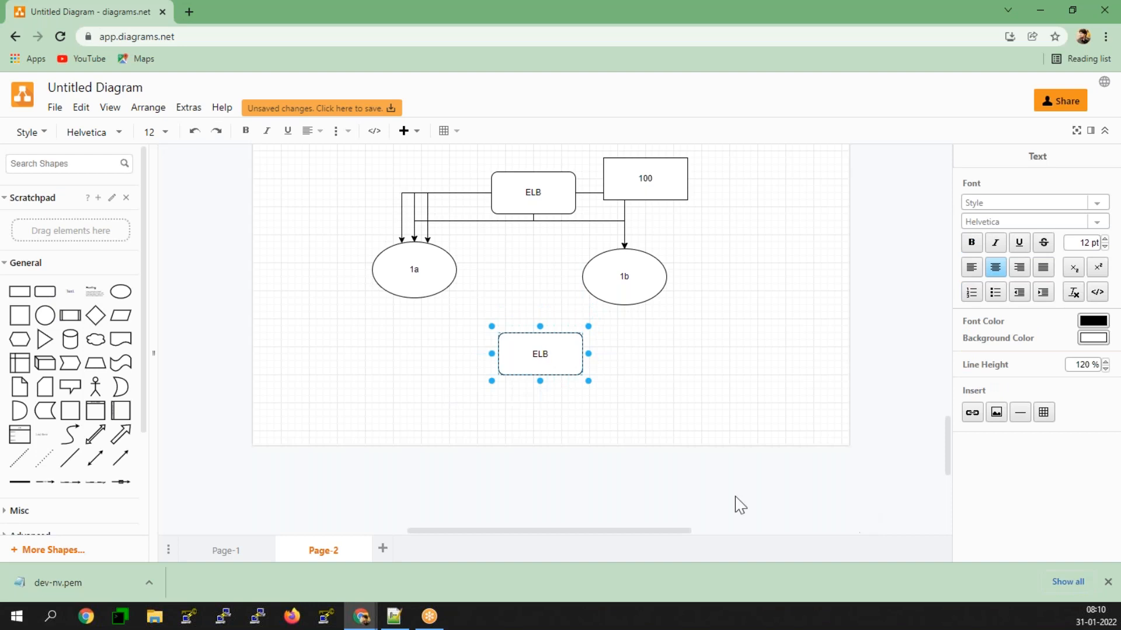
left_click(703, 474)
Step: Place an ellipse to the lower left of the second ELB box and connect the box to it with an arrow
left_click(120, 291)
left_click_drag(511, 338, 382, 436)
left_click(510, 368)
left_click_drag(540, 388, 418, 421)
Step: Place a second ellipse directly below the lower ELB box and connect the box to it with an arrow
left_click(121, 291)
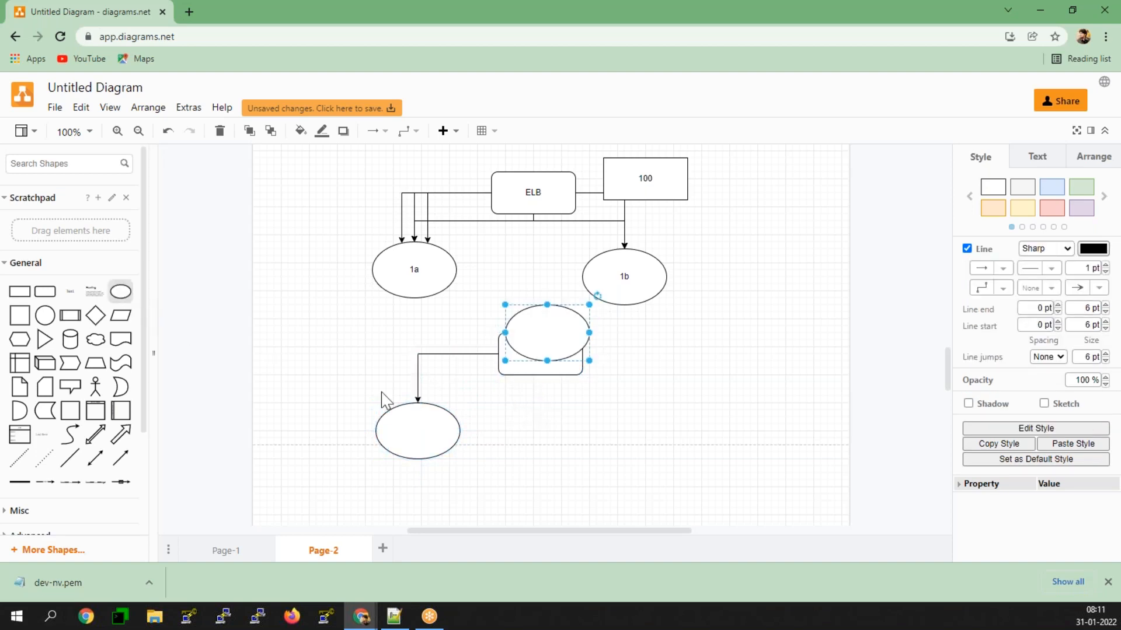
left_click_drag(551, 333, 566, 435)
left_click(532, 350)
mouse_move(542, 397)
left_click_drag(542, 397, 563, 446)
left_click(565, 430)
Step: Place a third ellipse to the lower right of the lower ELB box and connect the box to it with an arrow
left_click(121, 292)
left_click_drag(557, 338, 698, 429)
left_click(566, 366)
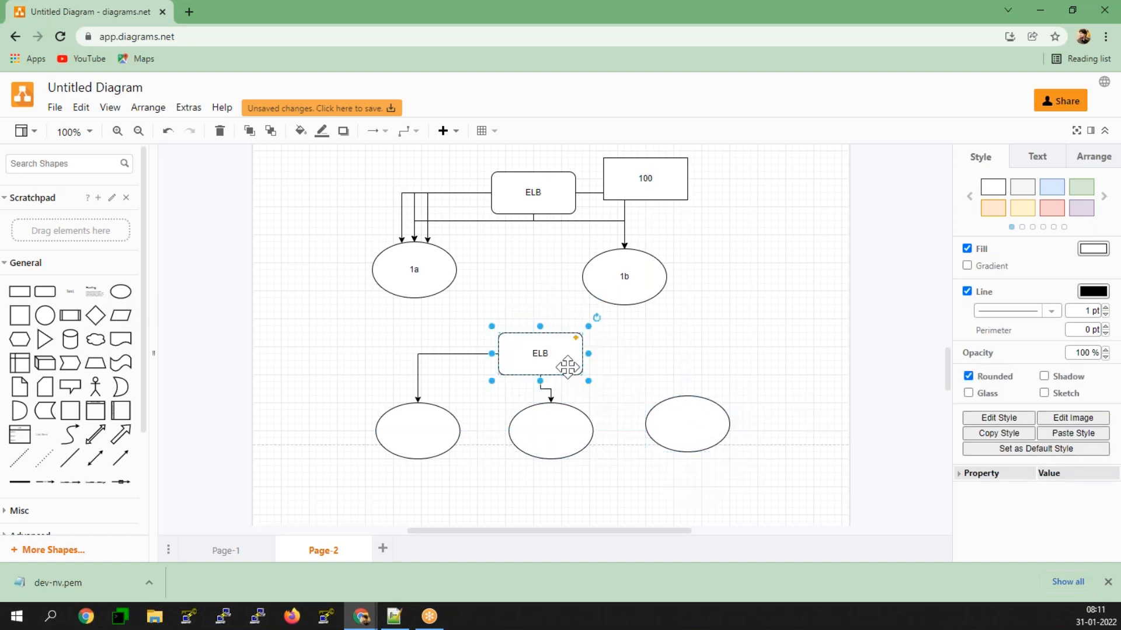
left_click_drag(543, 395, 662, 420)
left_click(636, 465)
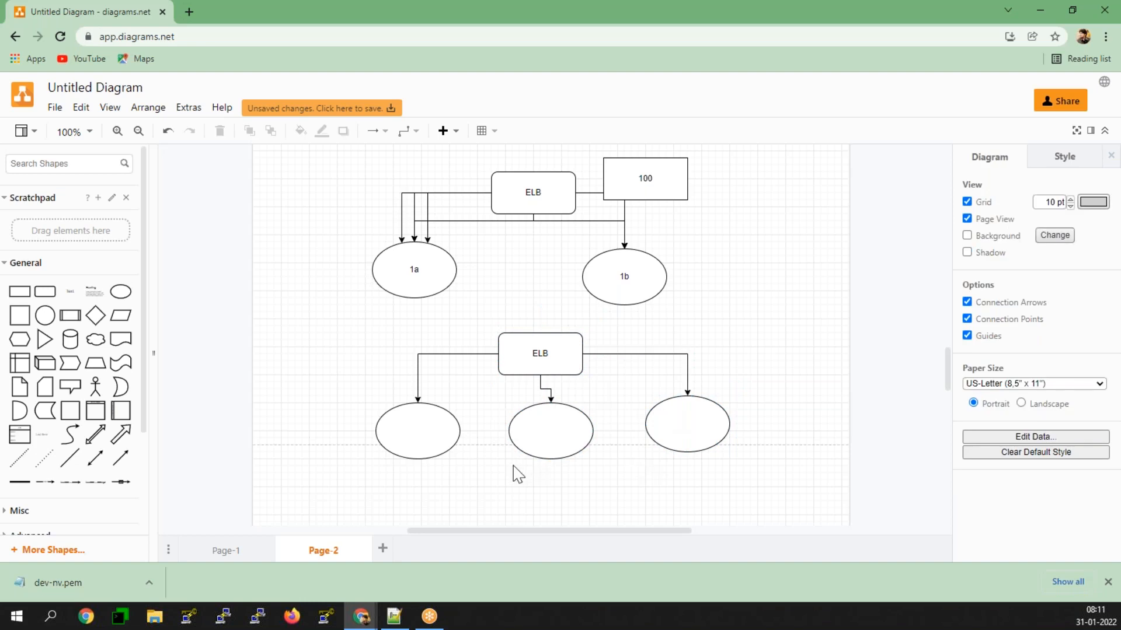
double_click(405, 437)
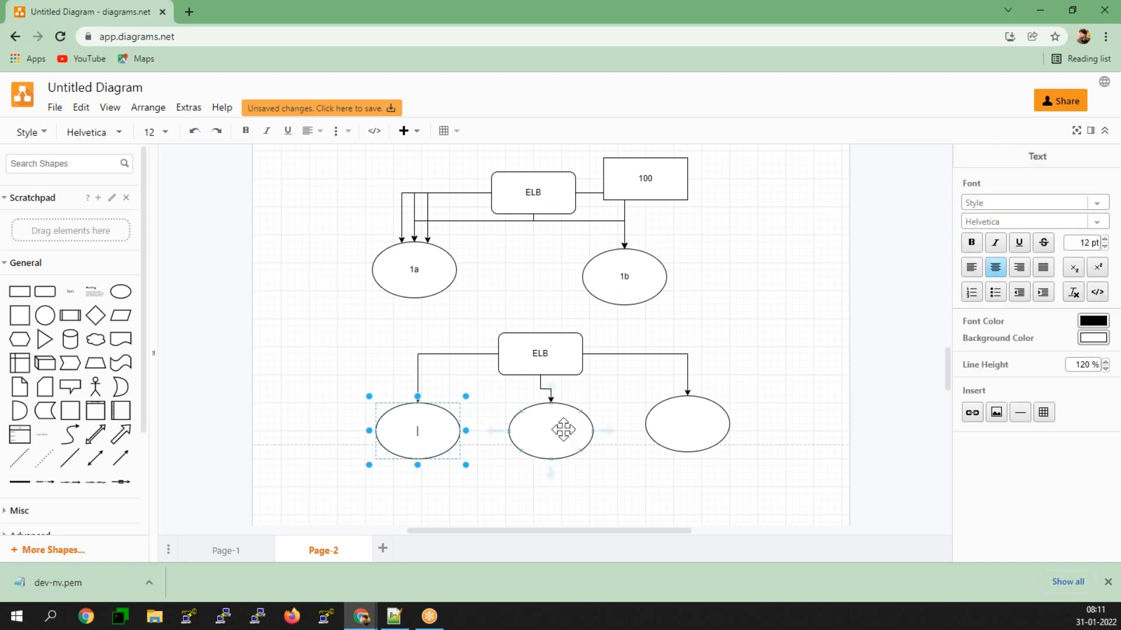
left_click(546, 441)
left_click(440, 430)
left_click(574, 438)
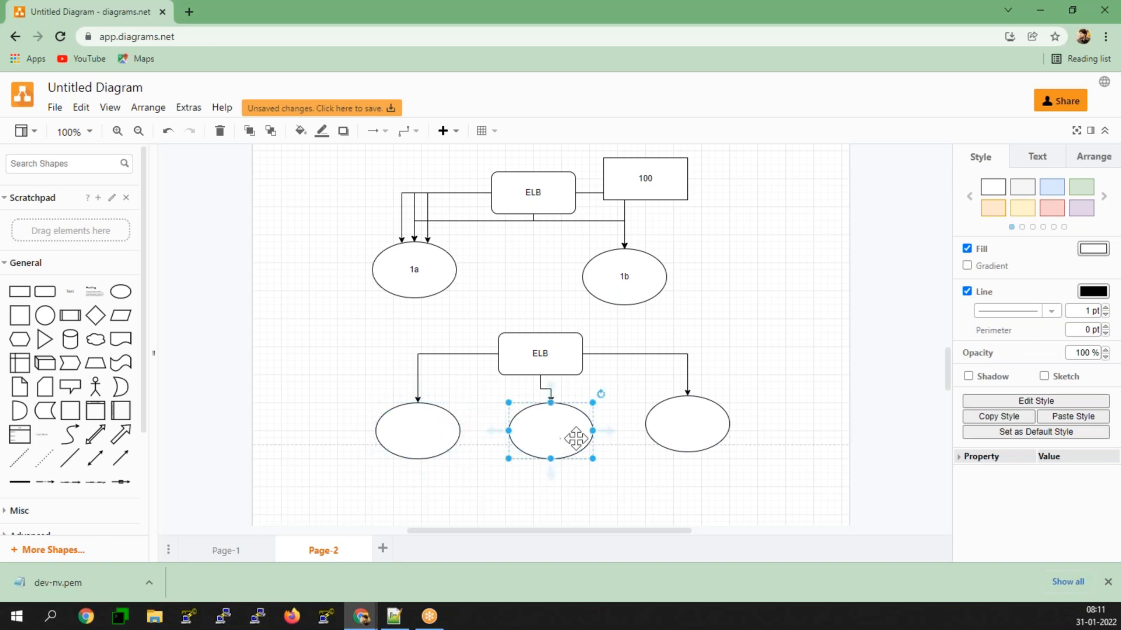
left_click(629, 354)
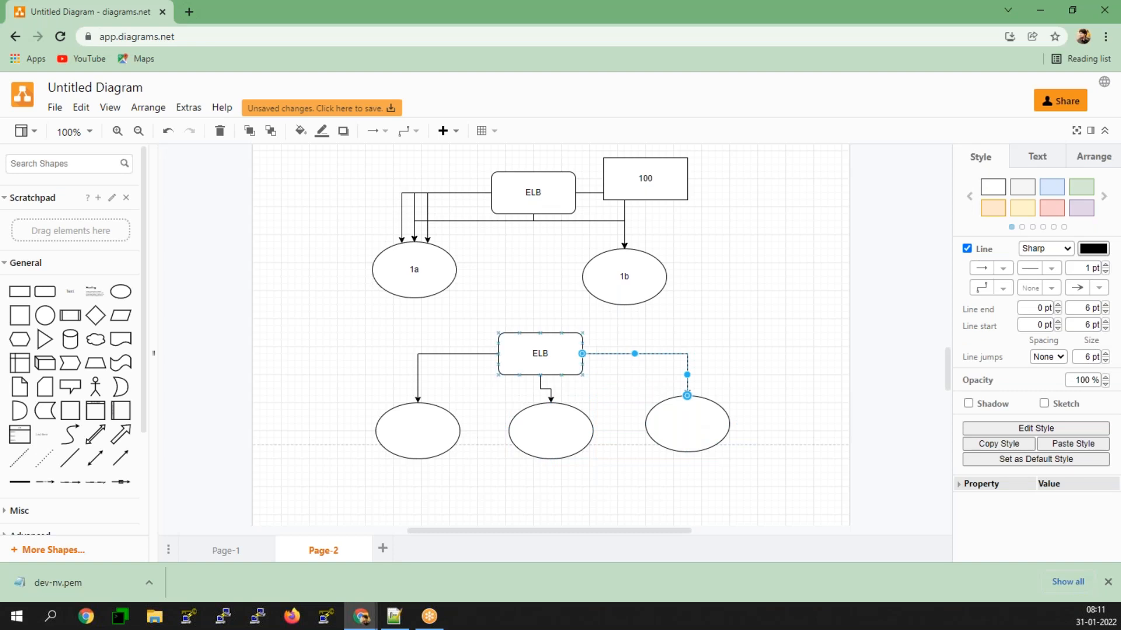
Step: Label the left ellipse under the lower ELB box "1A" and the middle ellipse "1b"
double_click(401, 437)
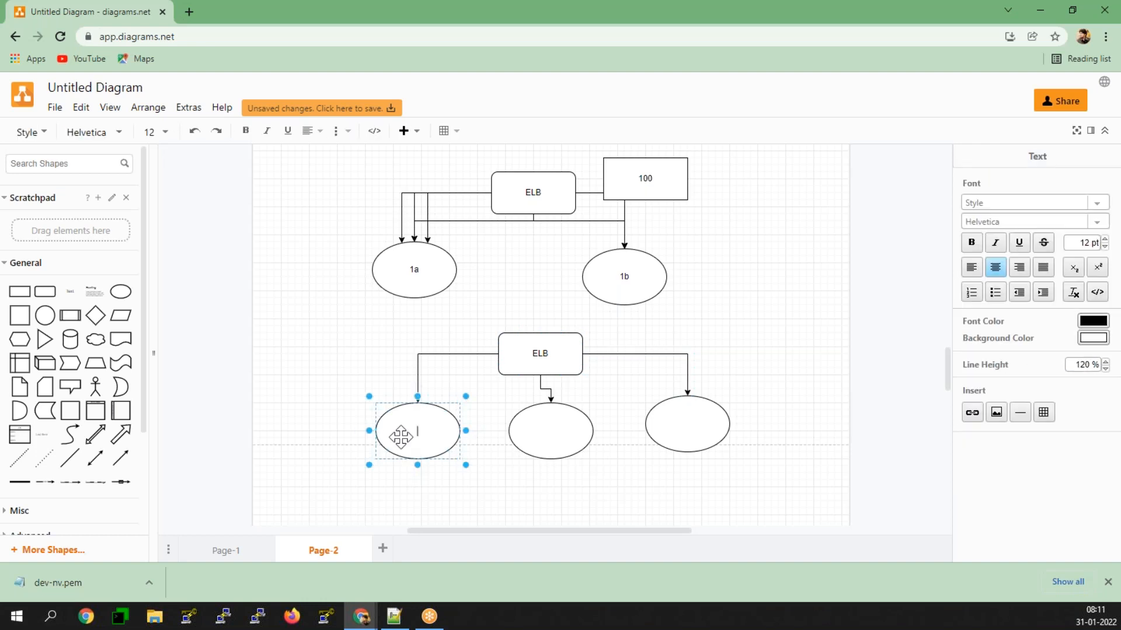
type("!A")
double_click(532, 439)
type("1b")
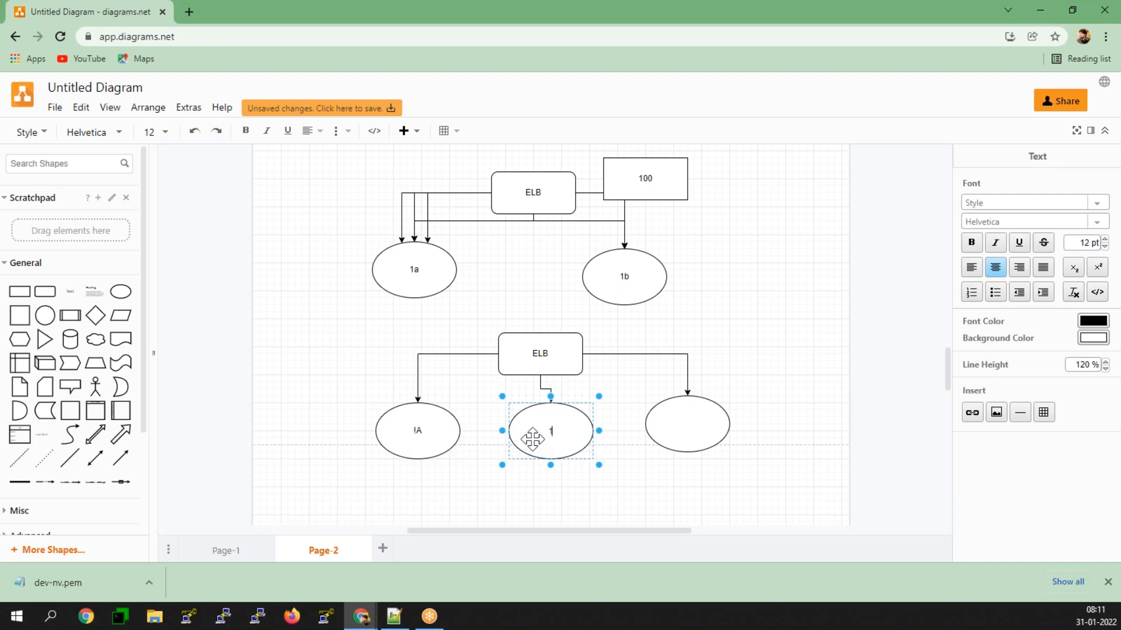
left_click(419, 432)
type("1A")
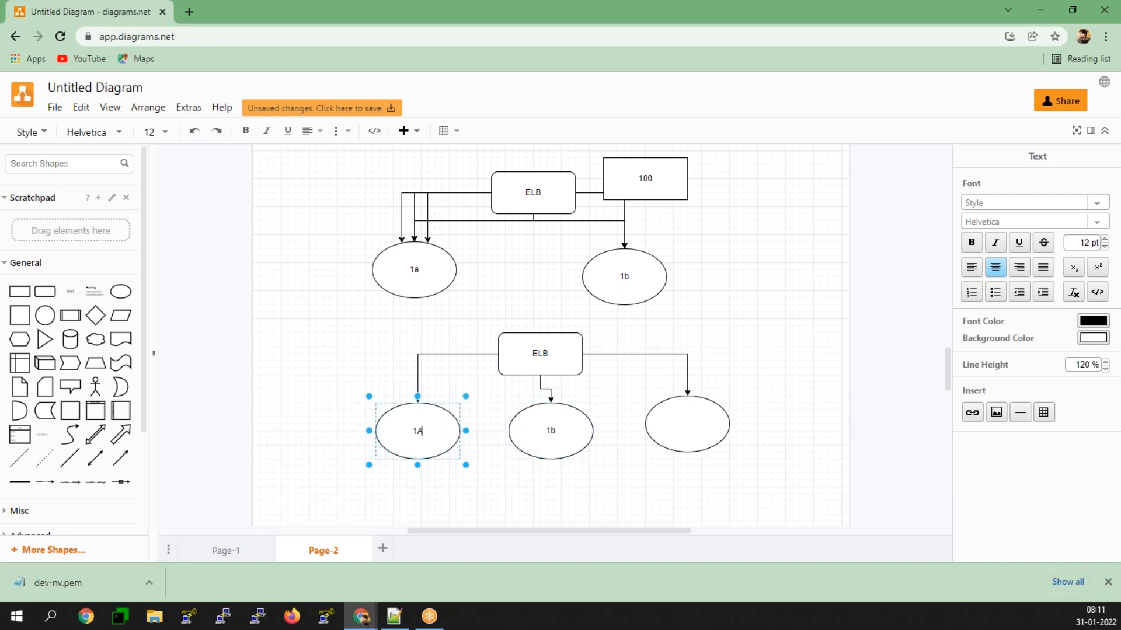
Step: Label the right ellipse under the lower ELB box "!c" and give it the light yellow fill style
left_click(684, 427)
double_click(684, 428)
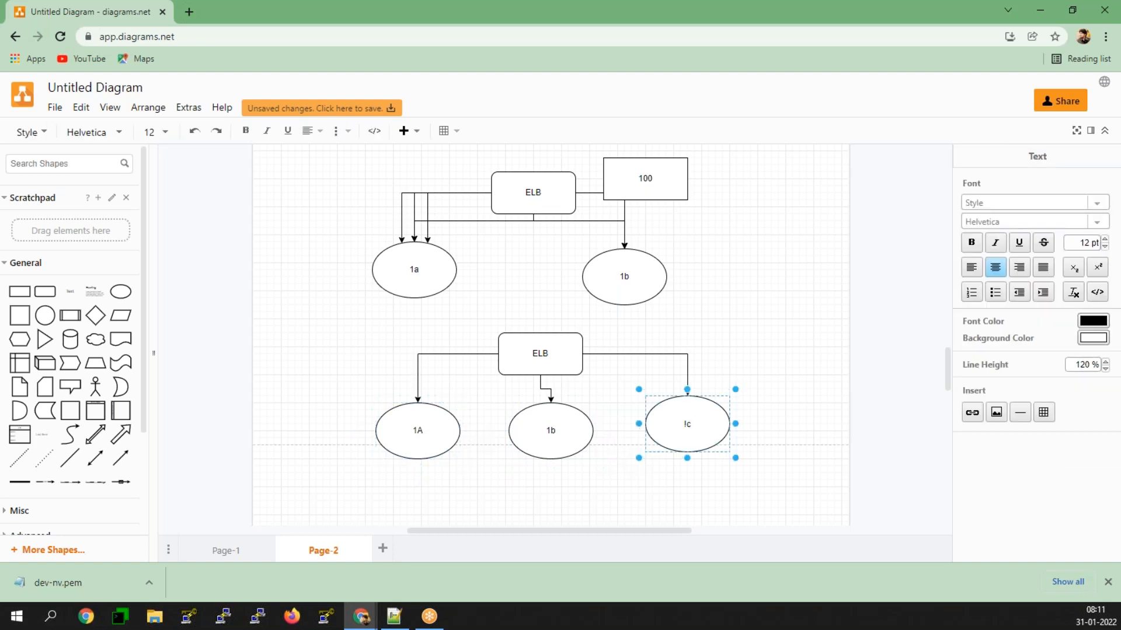
left_click(700, 426)
left_click(1027, 209)
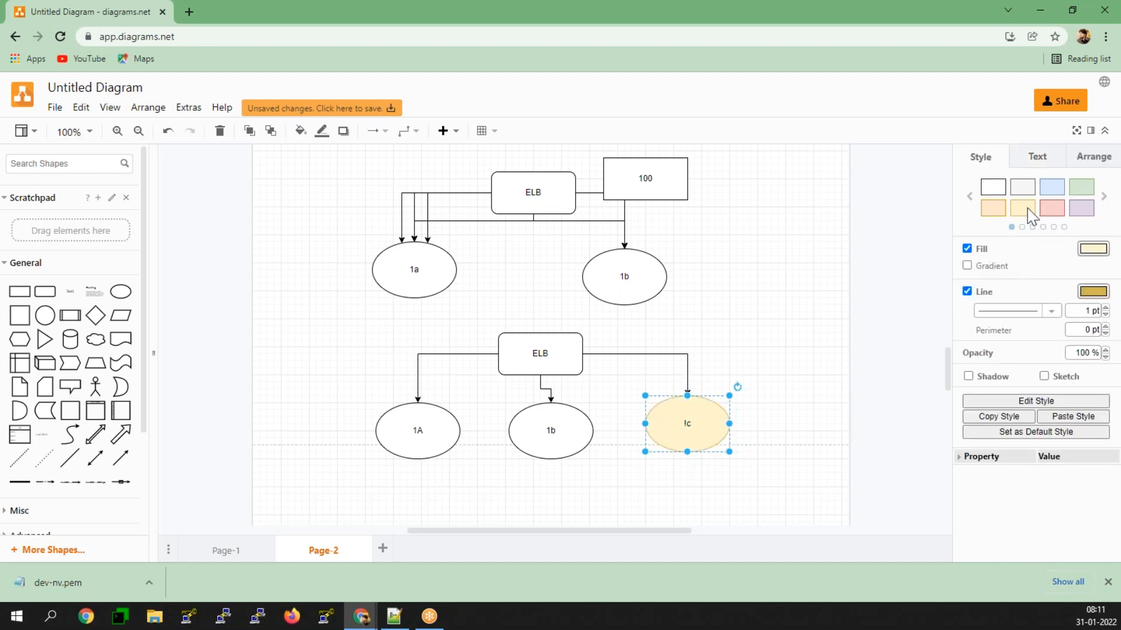
Step: Add "200" as a second line in the label of the 1A ellipse under the lower ELB box
double_click(419, 416)
left_click(420, 415)
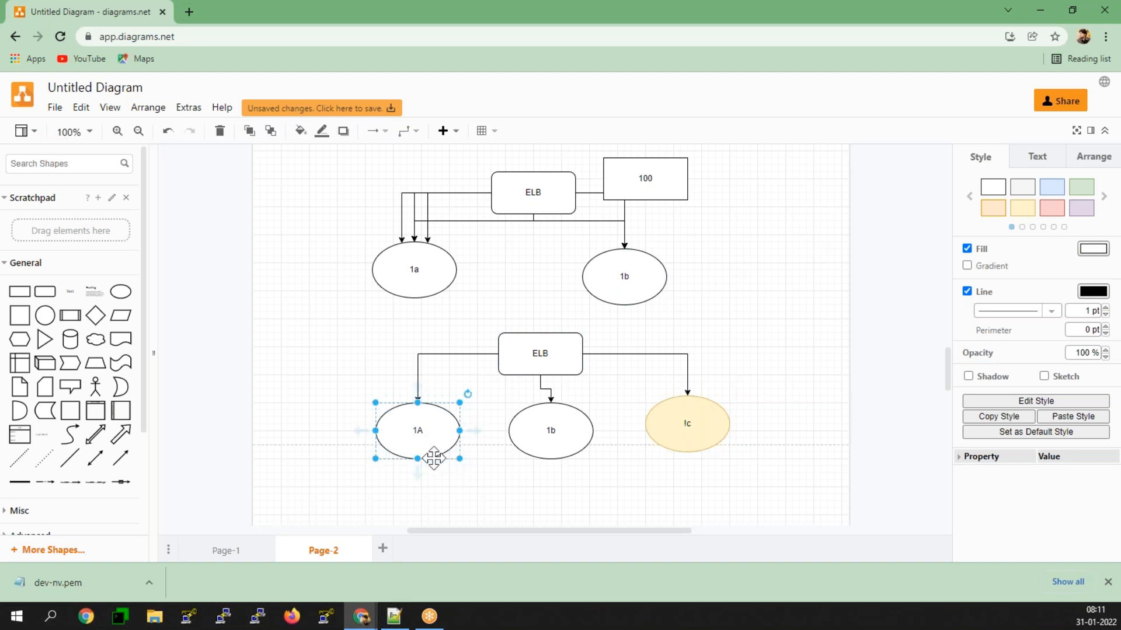
double_click(400, 449)
key("Right")
key("Return")
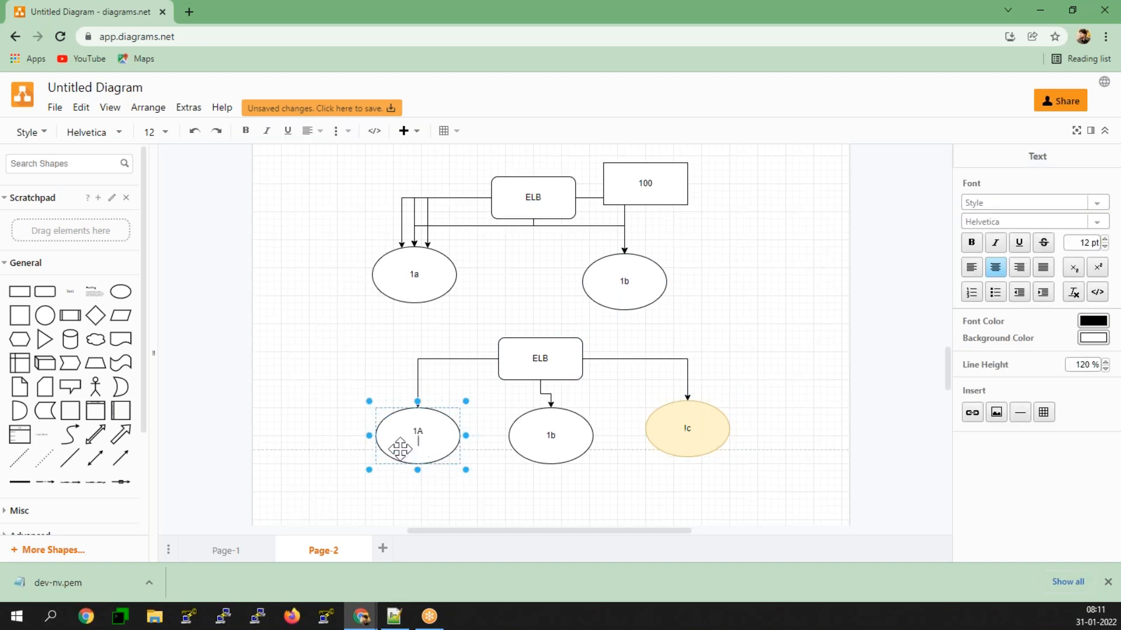
type("200")
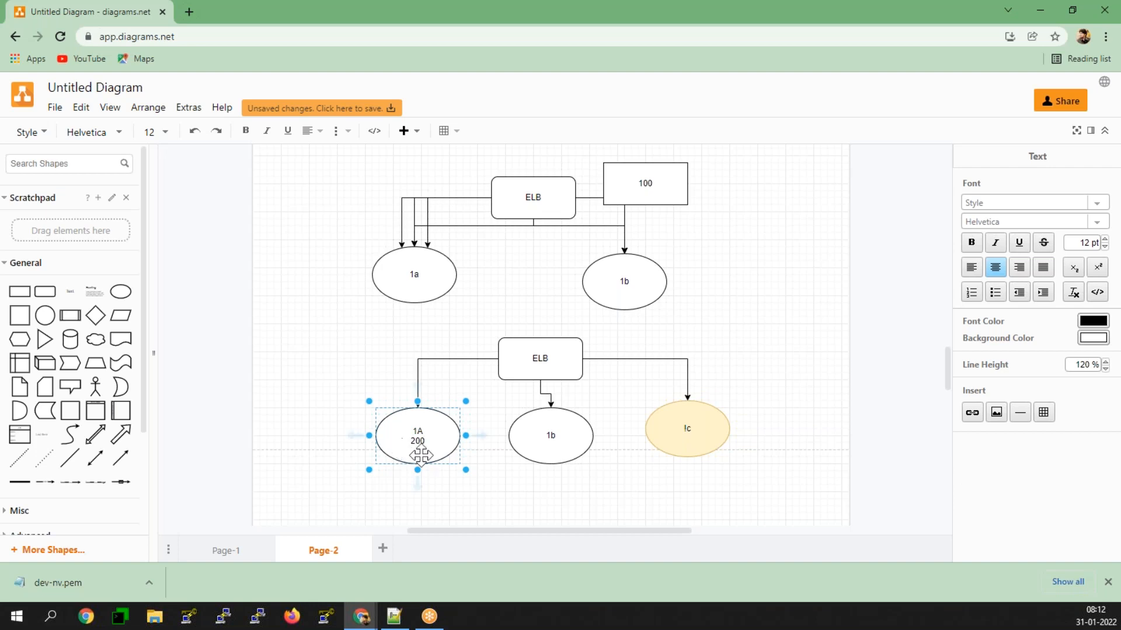
Step: Add "300" as a second line in the label of the 1b ellipse under the lower ELB box
double_click(561, 440)
left_click(565, 441)
key("Return")
type("300")
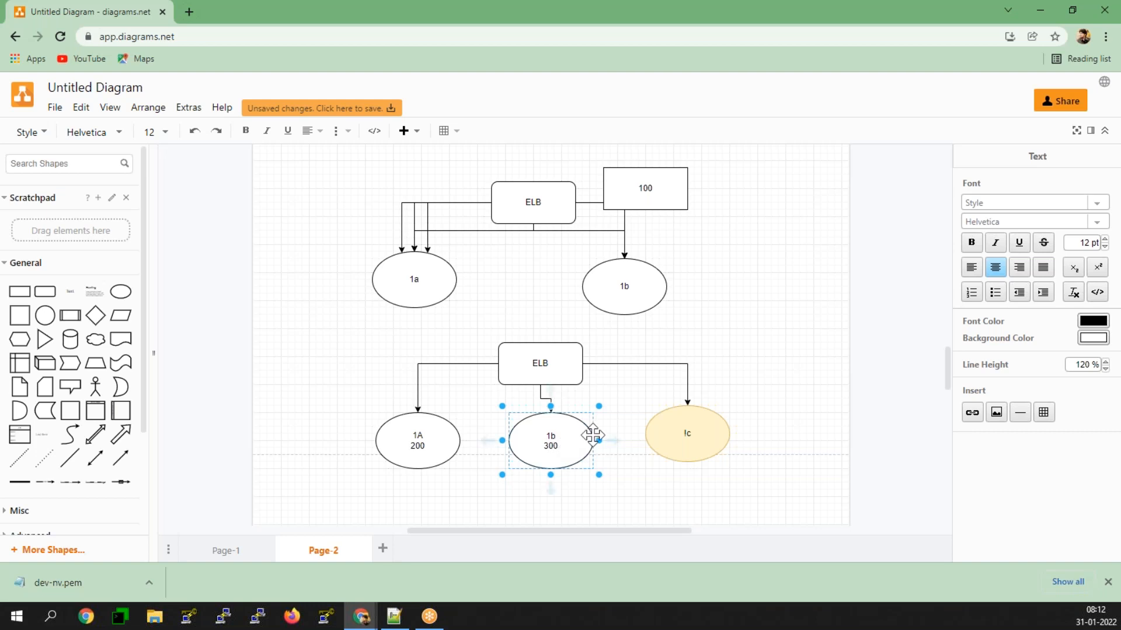
Step: Add "100" as a second line in the label of the yellow !c ellipse
double_click(702, 446)
left_click(702, 446)
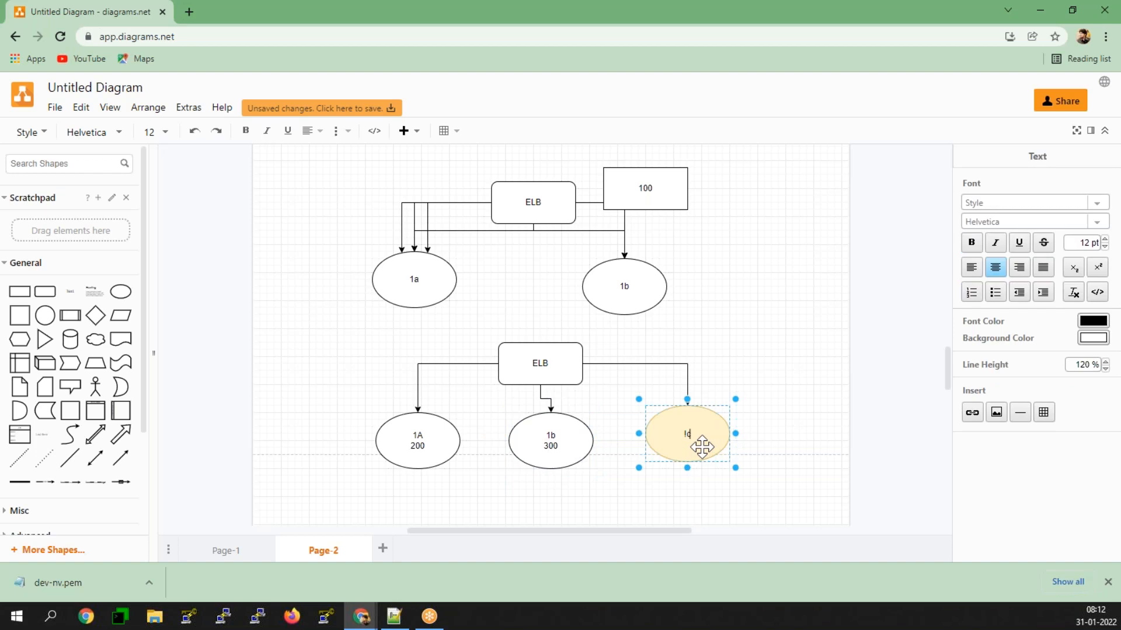
key("Return")
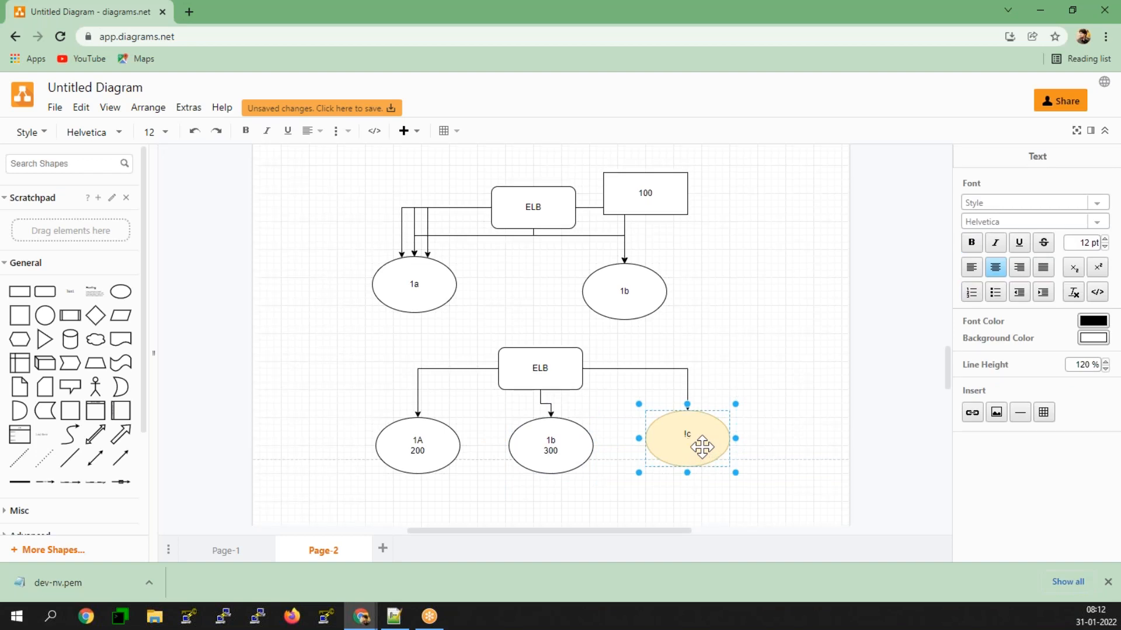
type("100")
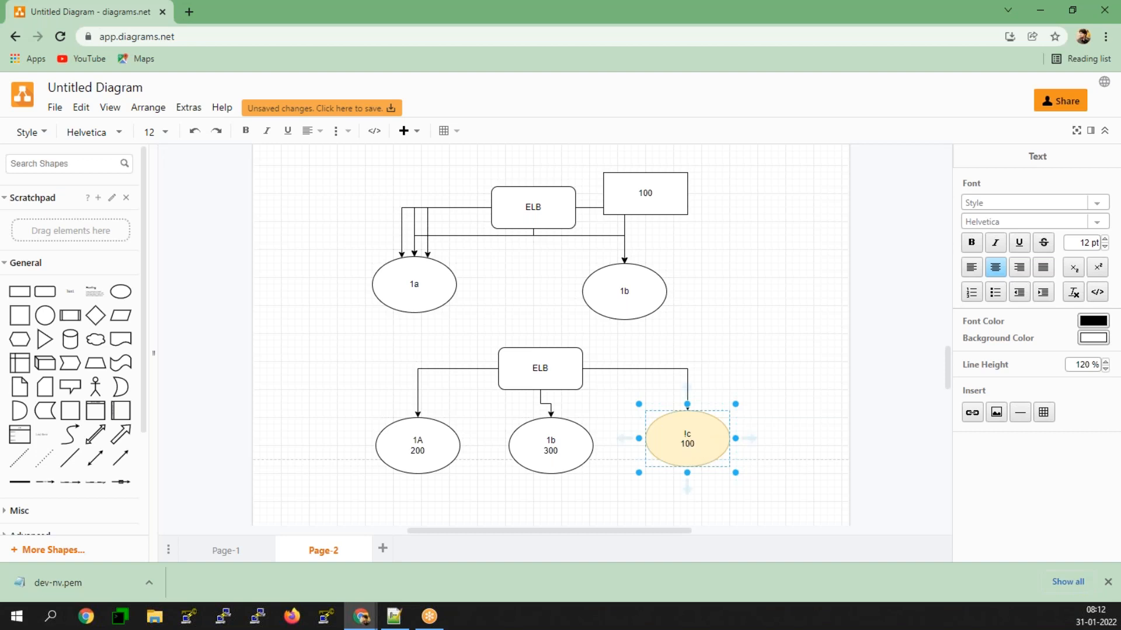
left_click(607, 494)
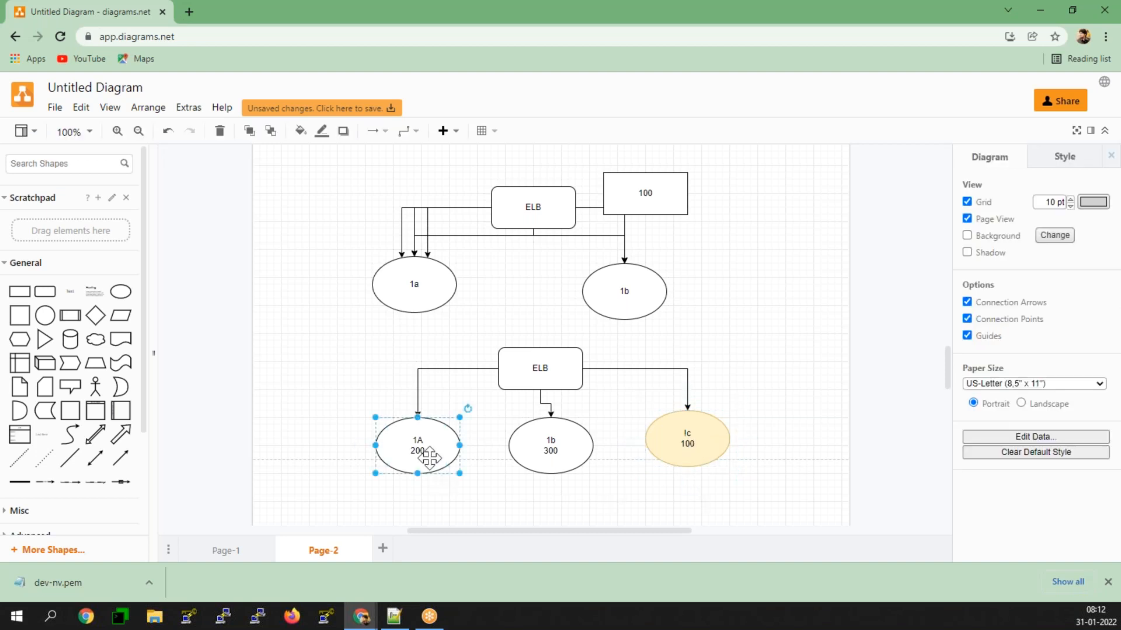
left_click(429, 456)
left_click(580, 459)
left_click(681, 454)
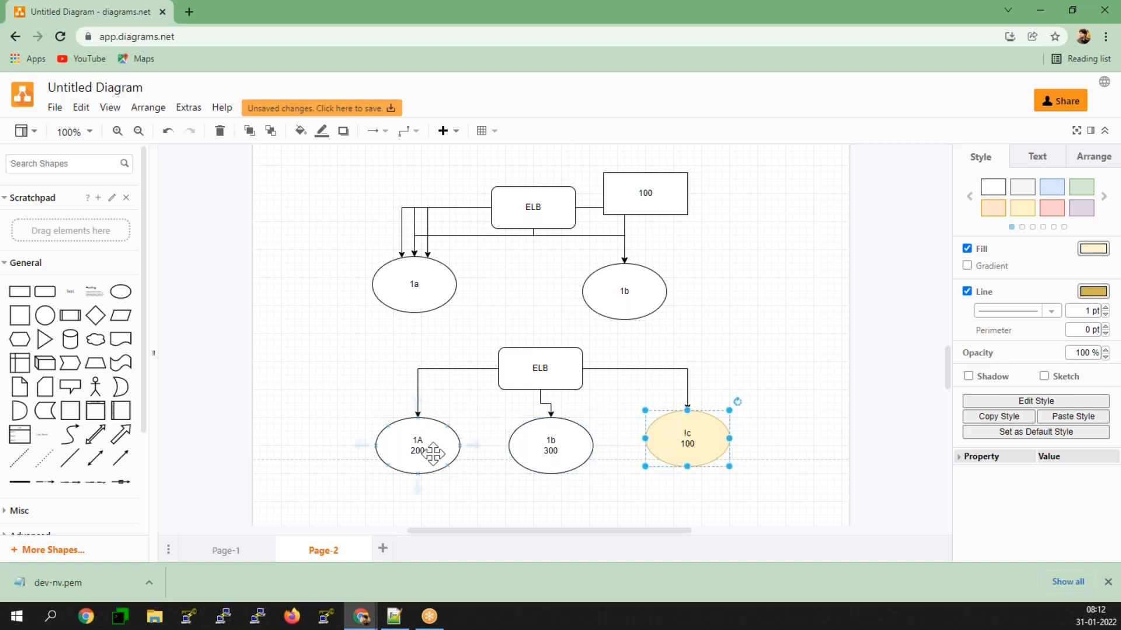
left_click(402, 460)
left_click(523, 459)
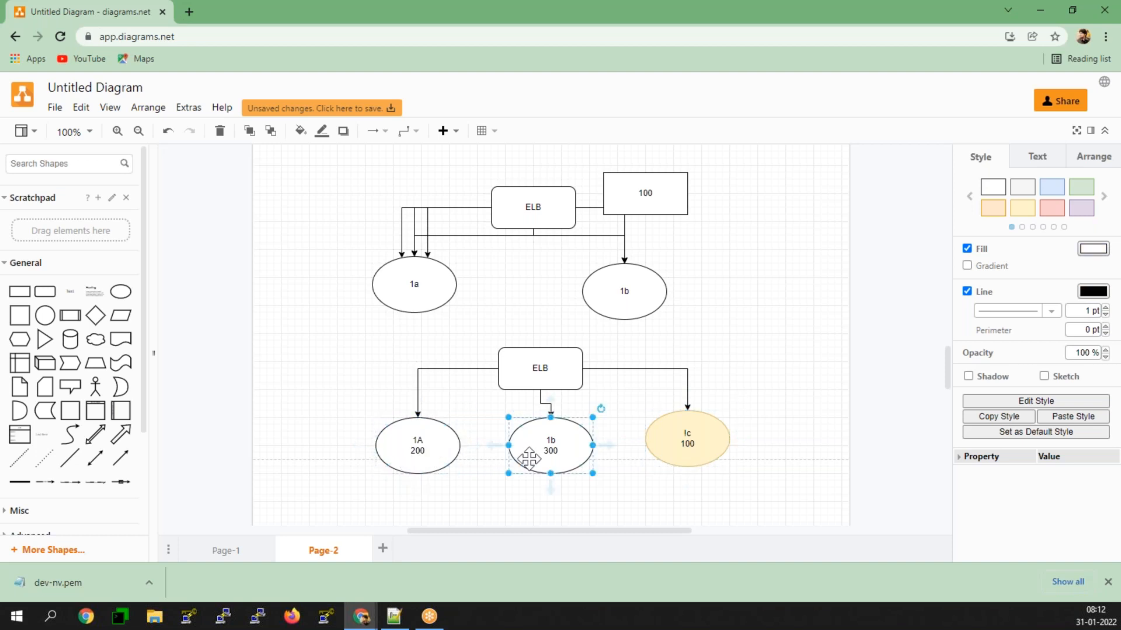
left_click(664, 449)
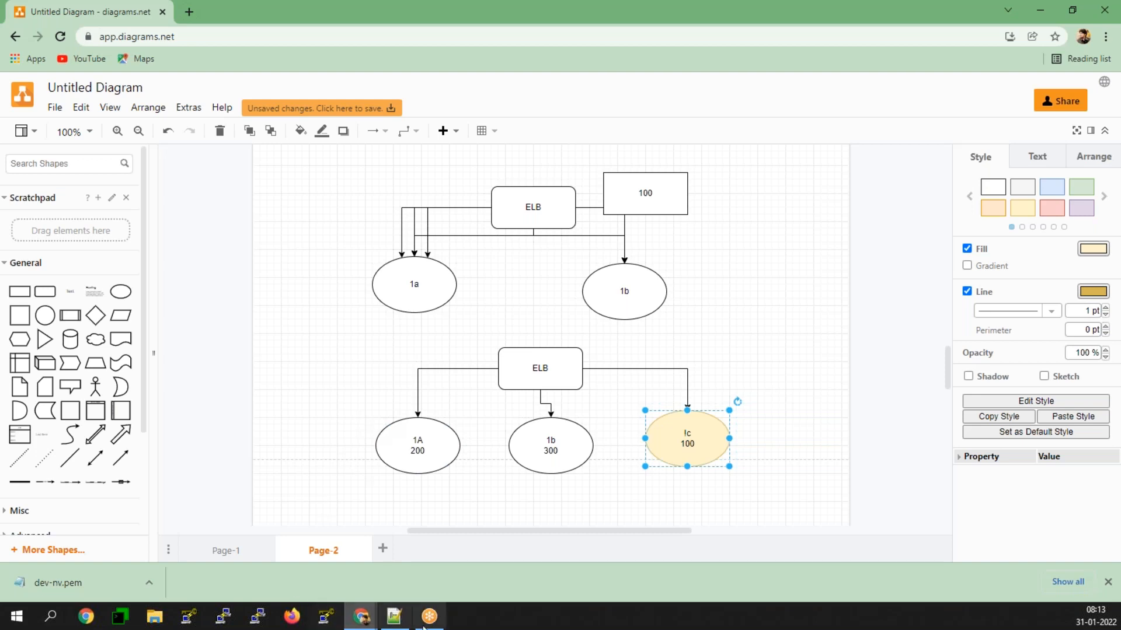
Step: Switch to Jan.txt in Notepad++ to review the ELB algorithm notes and return to the diagram
left_click(394, 616)
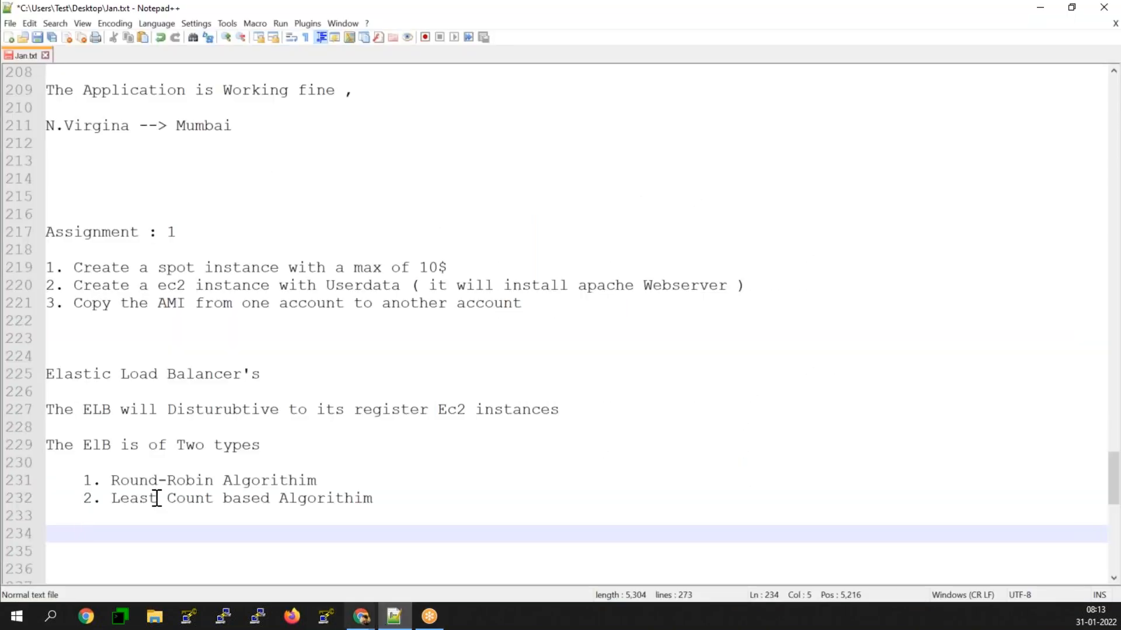
scroll(81, 451, "down", 2)
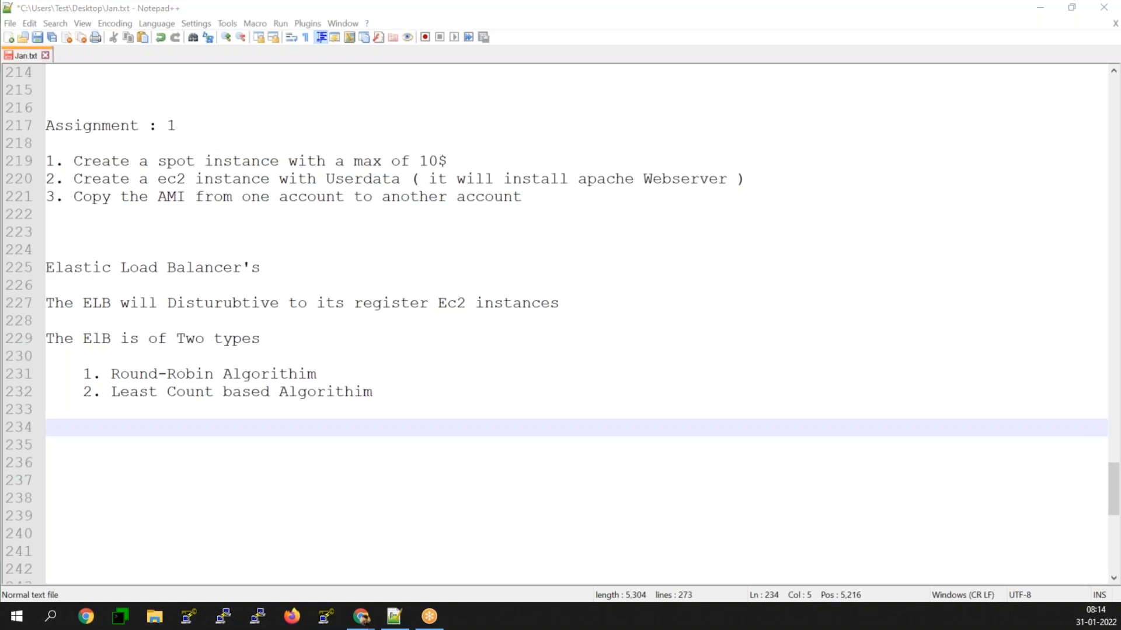
left_click(61, 428)
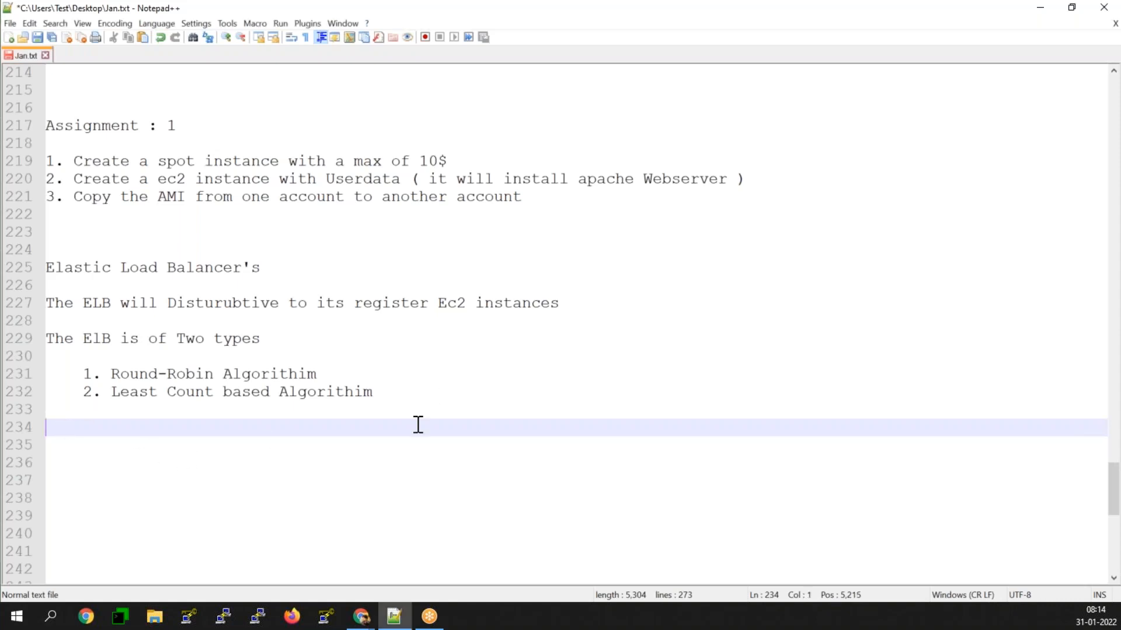
left_click(1042, 8)
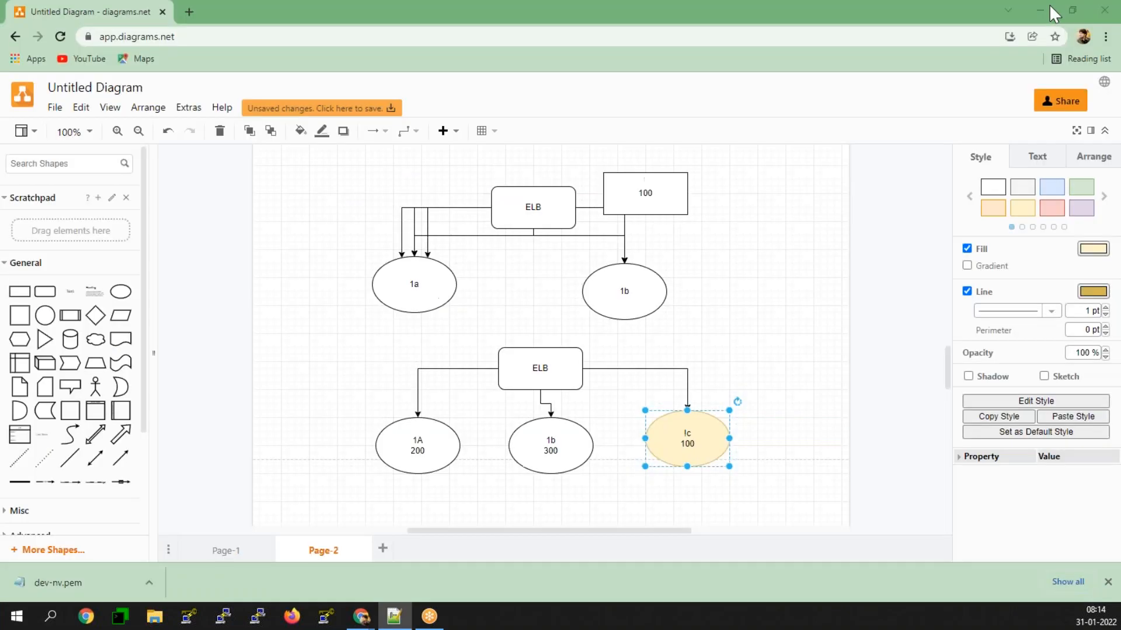
Step: Place a fourth ellipse to the right of the yellow !c ellipse and connect the lower ELB box to it with an arrow
left_click(787, 412)
left_click(118, 294)
left_click_drag(540, 337, 849, 447)
left_click(534, 362)
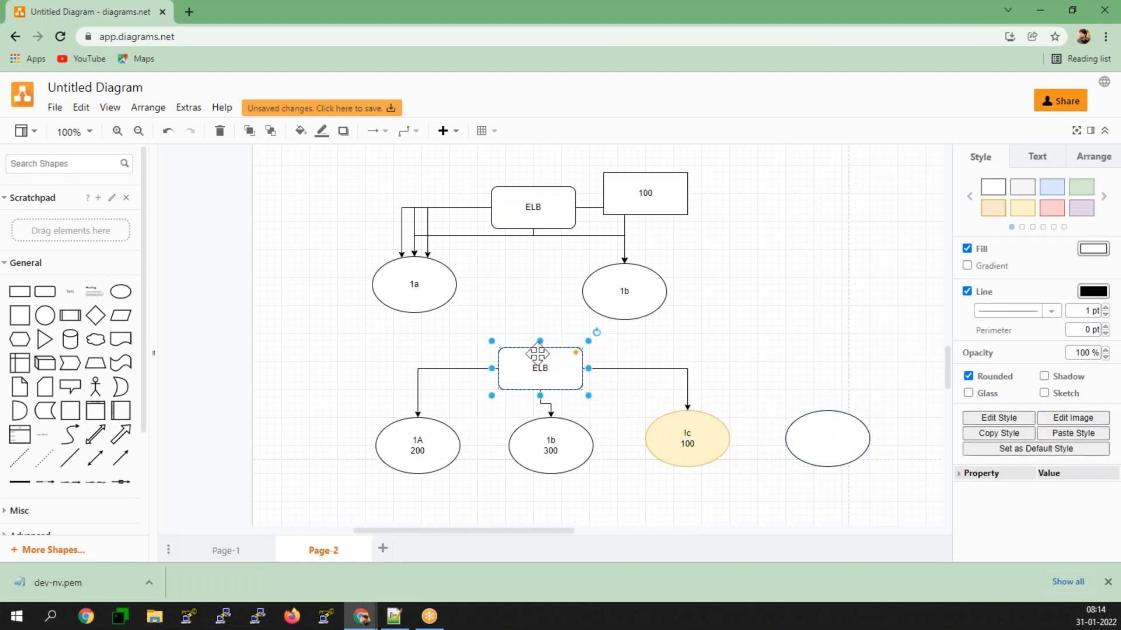
left_click_drag(542, 400, 820, 436)
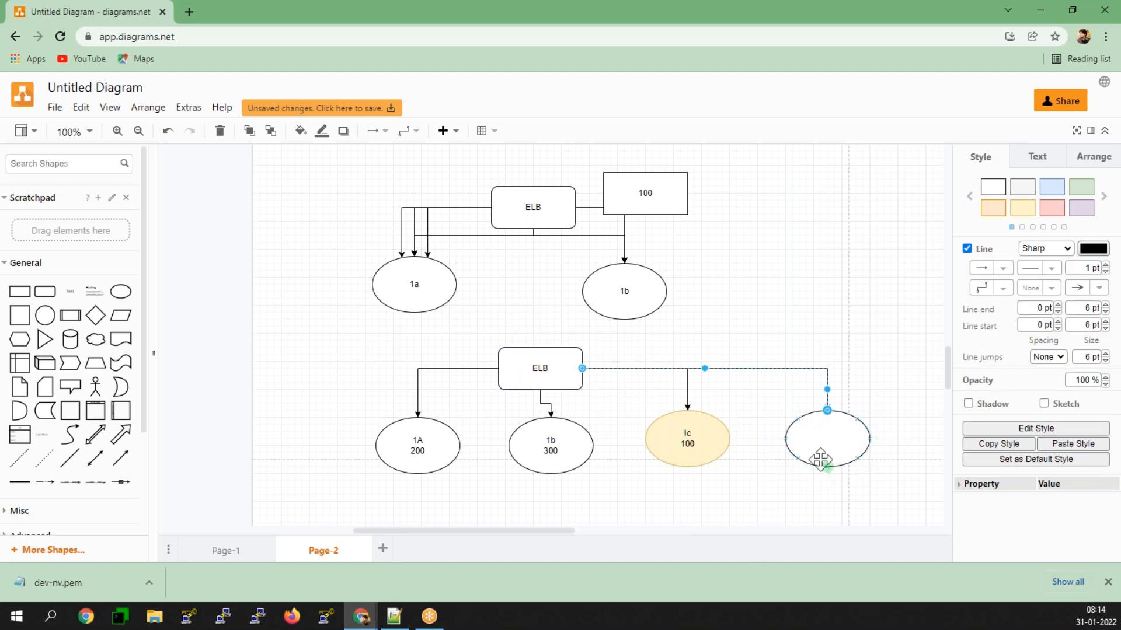
double_click(814, 439)
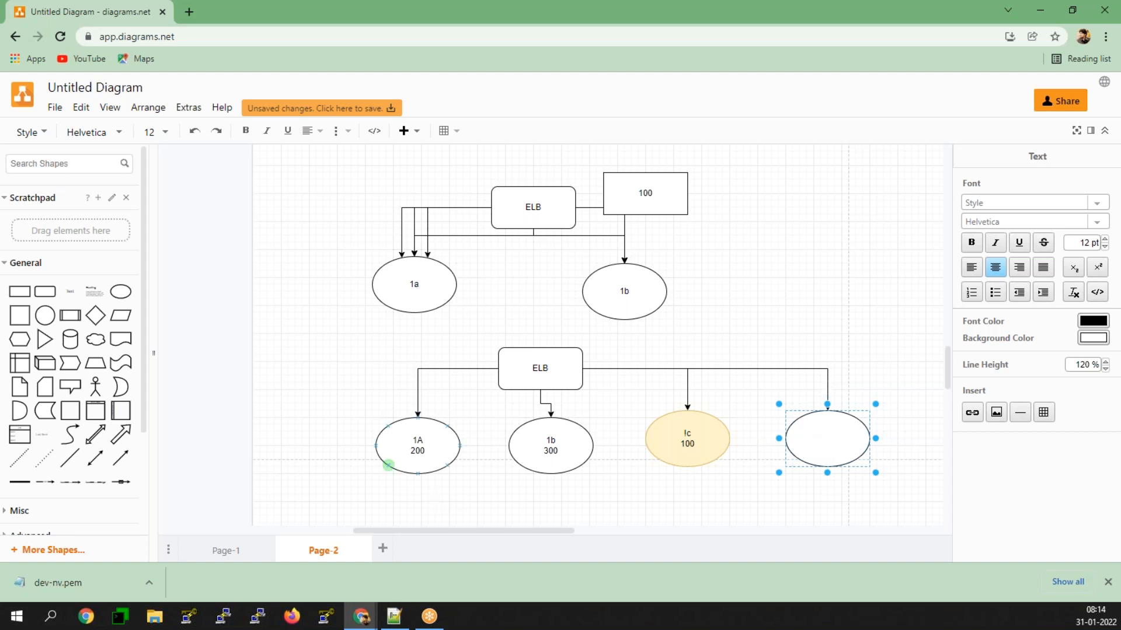
left_click(387, 460)
left_click(508, 457)
left_click(509, 451)
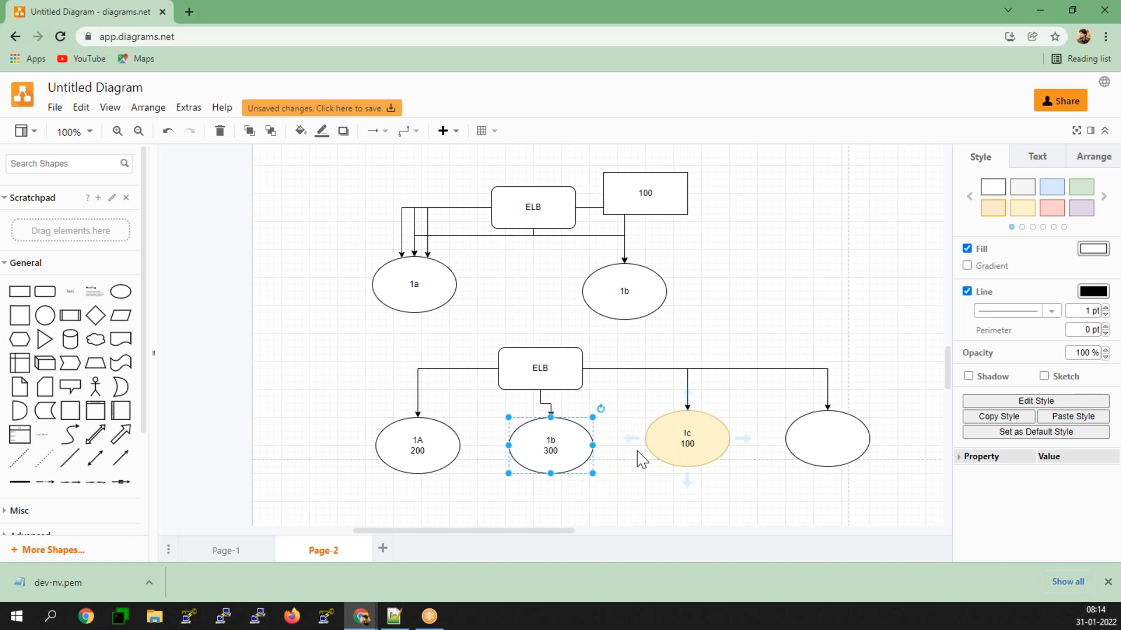
left_click(398, 437)
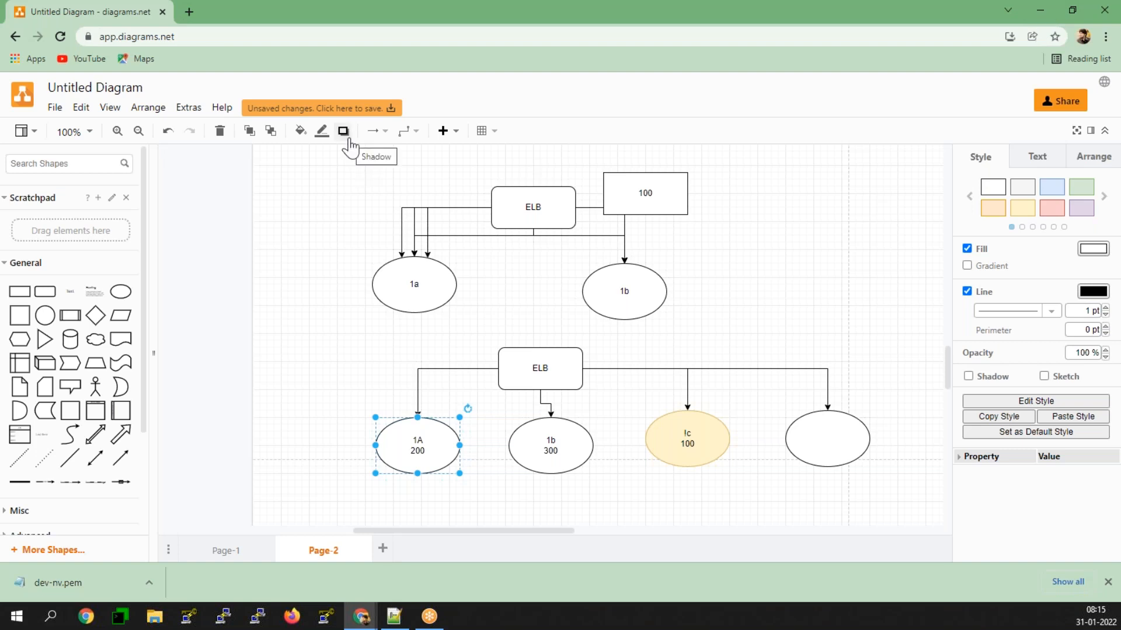
Step: Switch to Jan.txt in Notepad++ and write "Classic Elastic Load balacer" on line 235, below the algorithm list
left_click(394, 616)
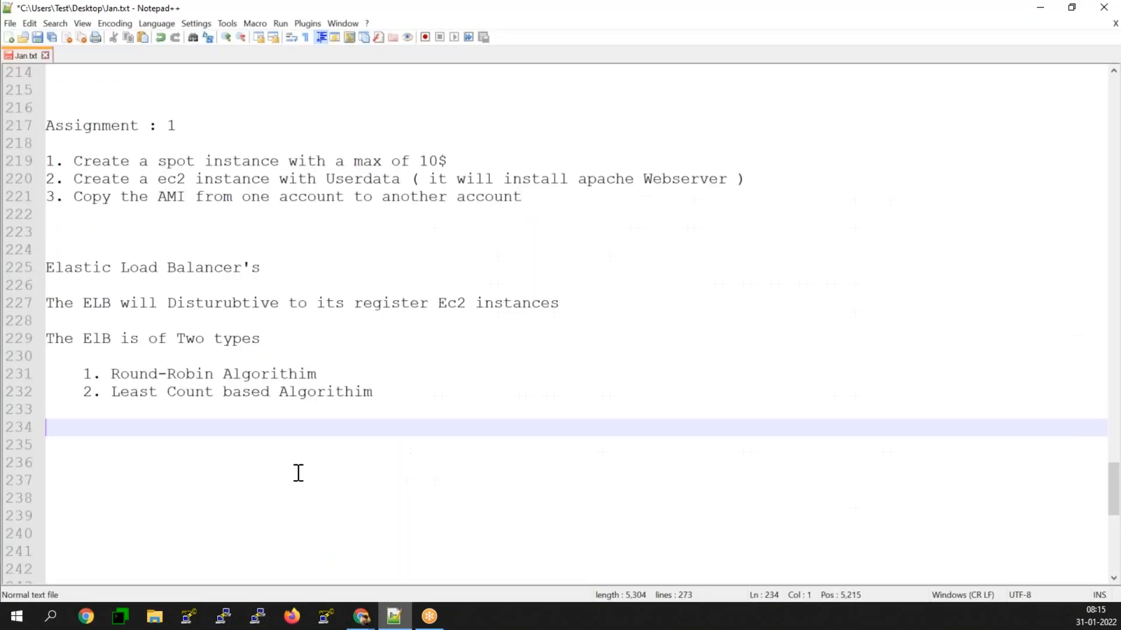
left_click(51, 445)
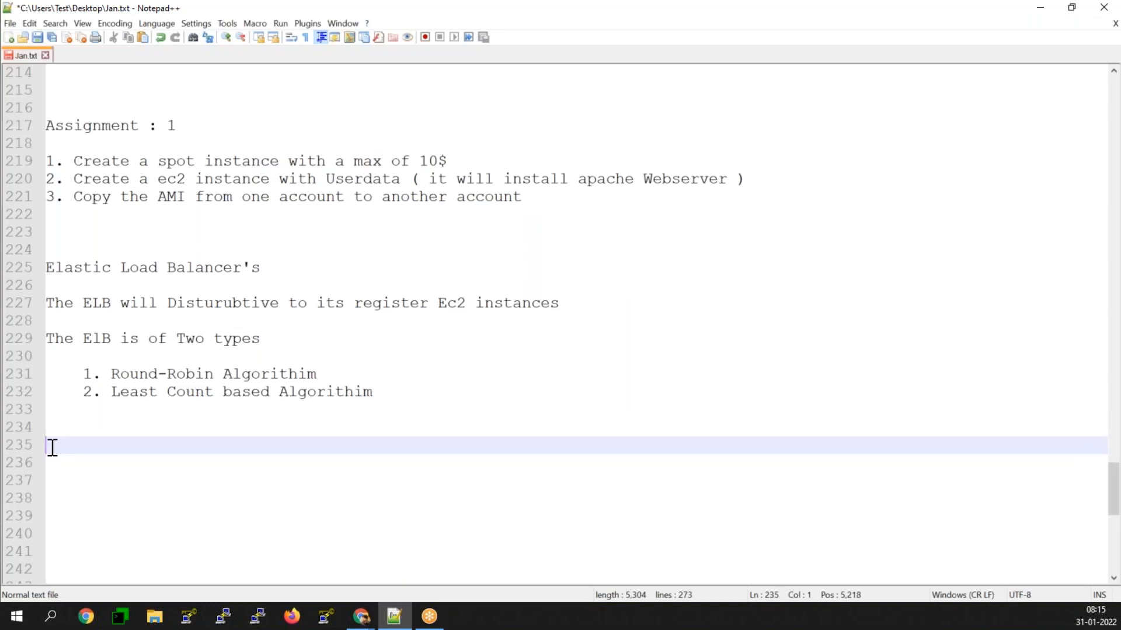
type("Clarr")
key("BackSpace")
key("BackSpace")
type("ssic")
type("Elastic Load balacer")
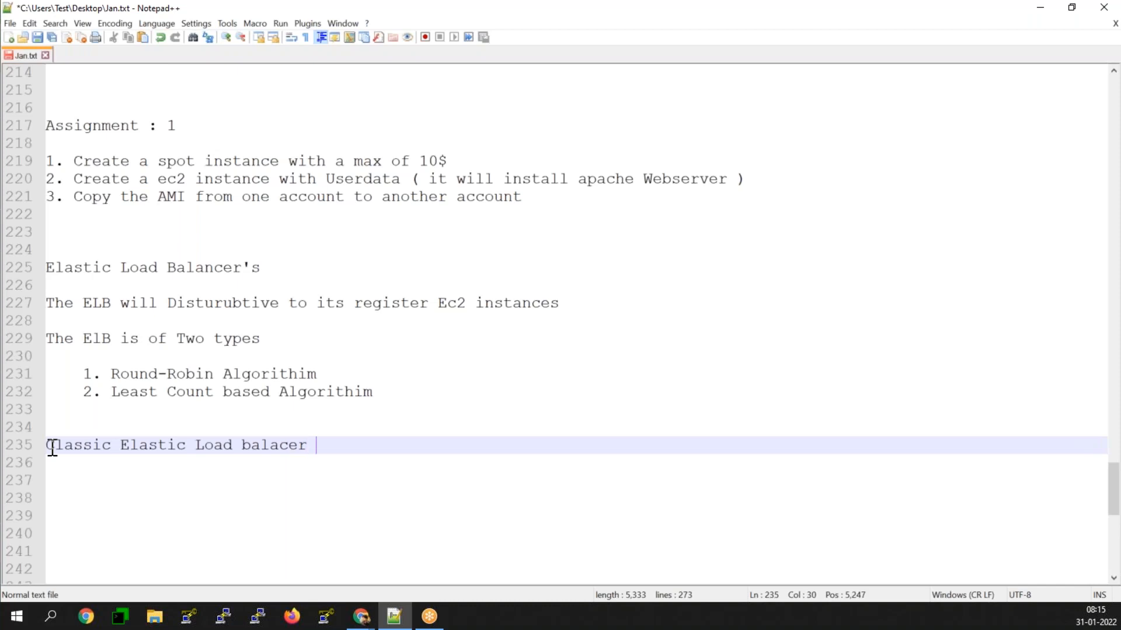
Step: Correct the last word of the Classic load balancer heading to "balancer" and add two line breaks after it
key("Left")
key("Left")
key("Left")
key("Left")
type("n")
key("End")
key("Return")
key("Return")
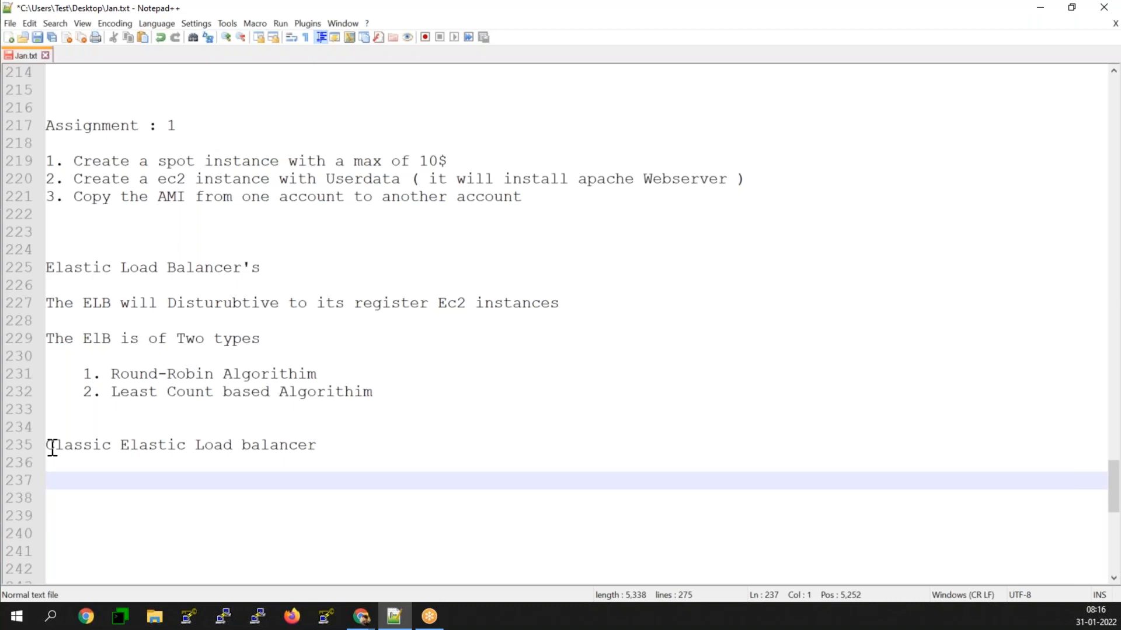
Step: Write "Previous generation Load Balancer" on line 237, below the Classic load balancer heading
type("Pr")
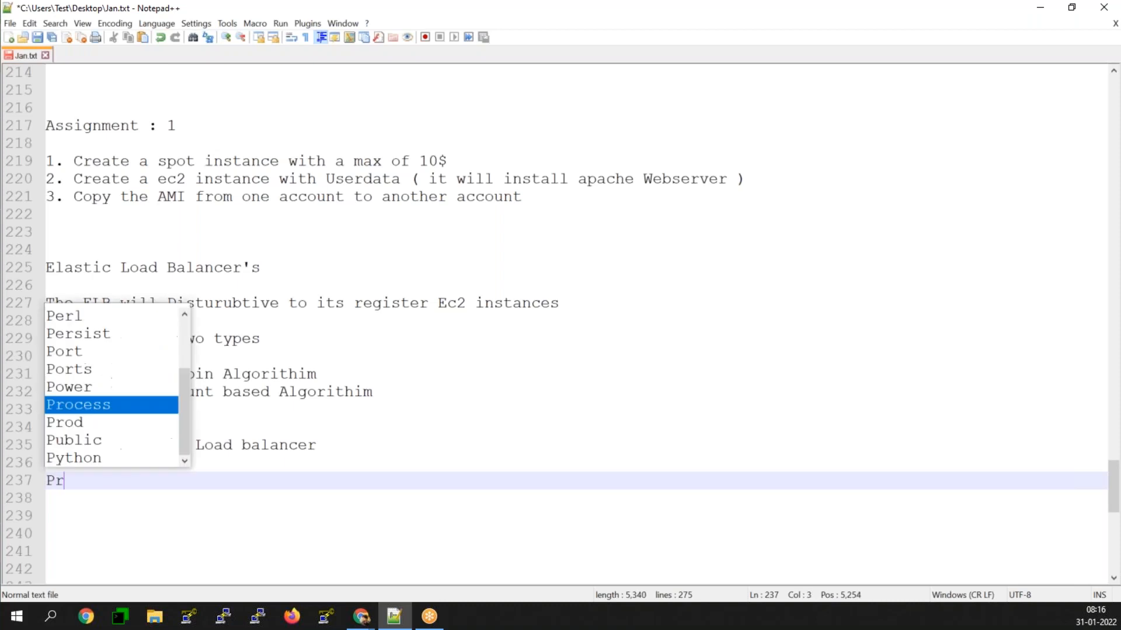
type("evious genet")
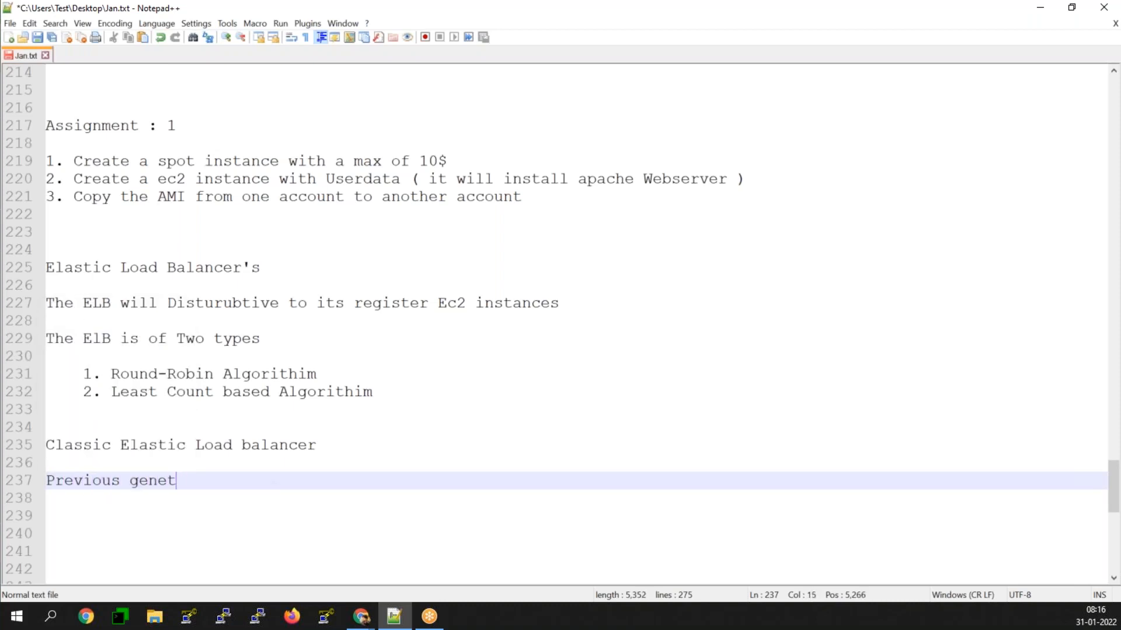
key("BackSpace")
type("ration Load B")
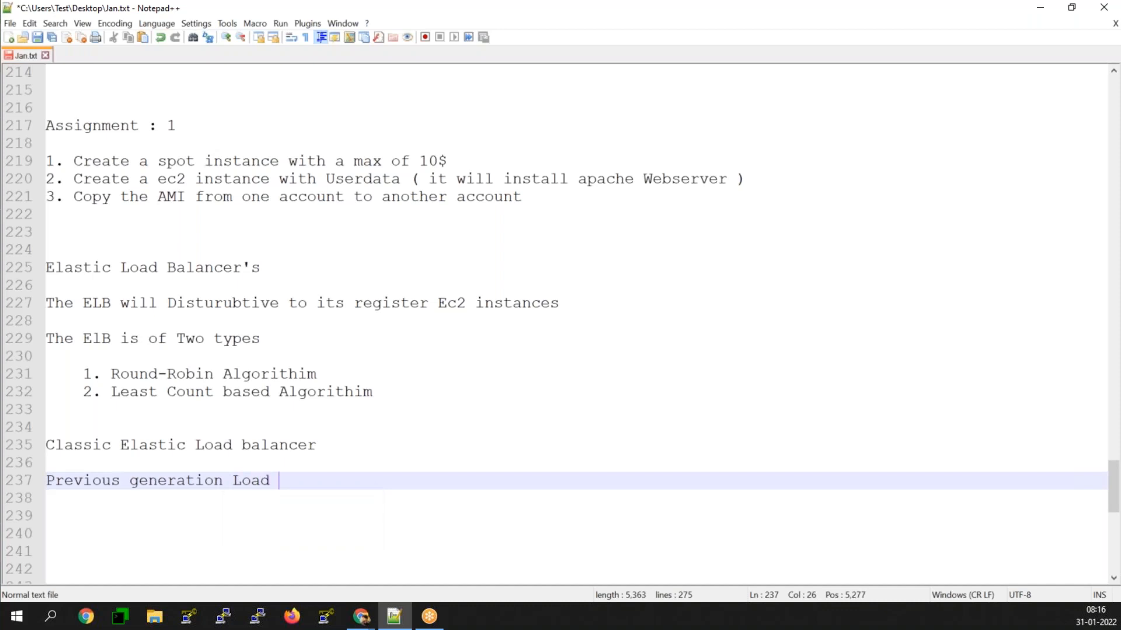
type("a")
key("BackSpace")
type("Balanc")
key("BackSpace")
type("n")
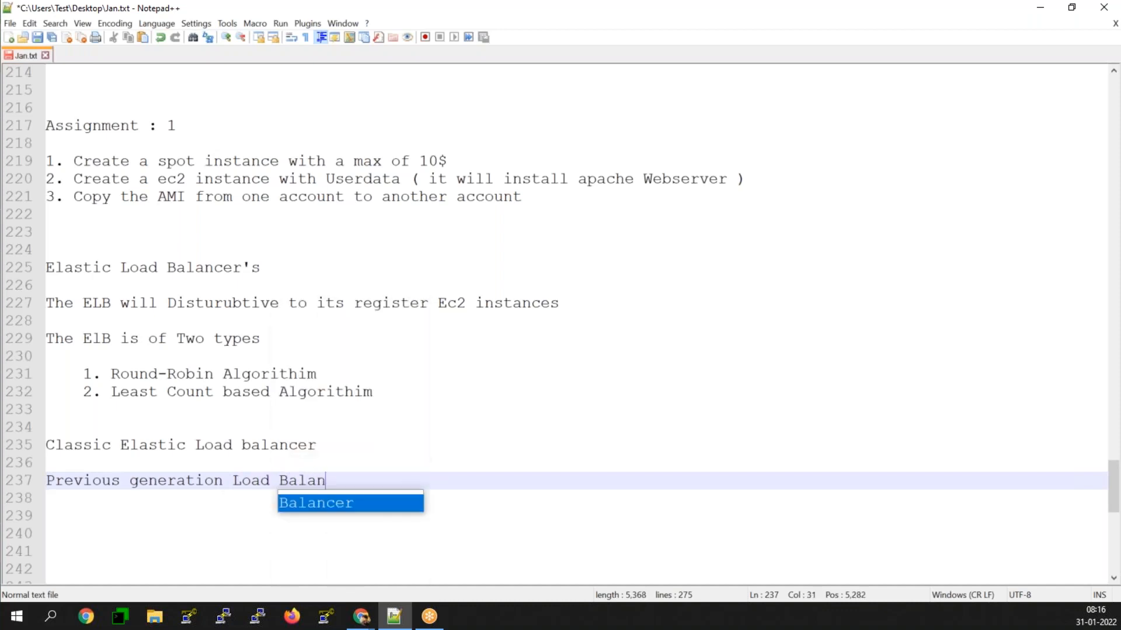
type("cer , i")
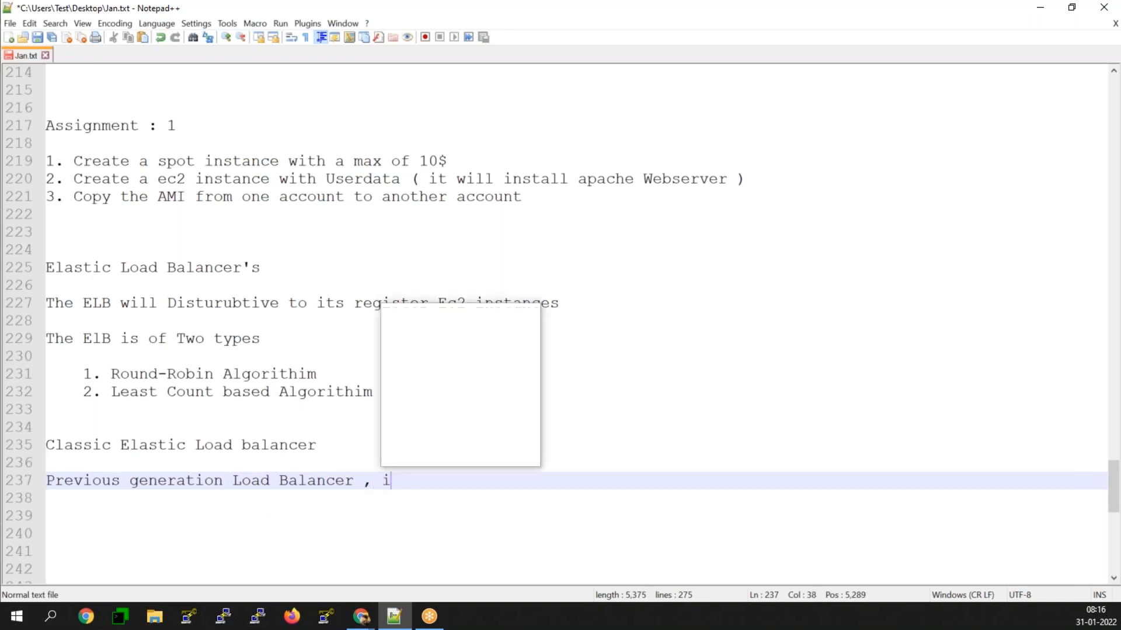
type("t will si")
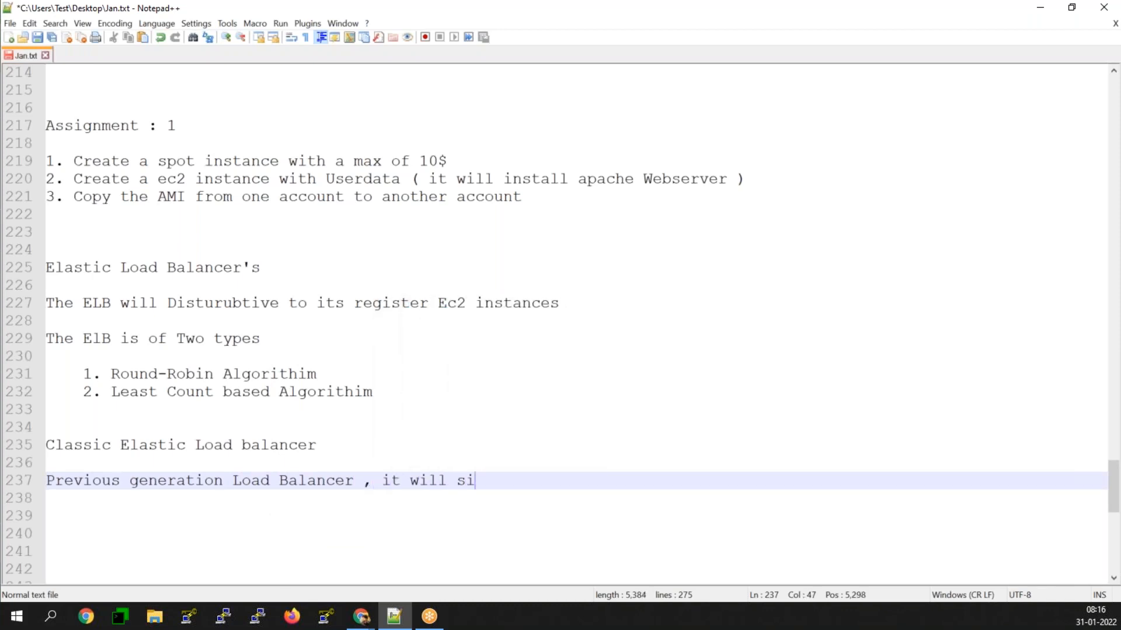
type("mply route the r")
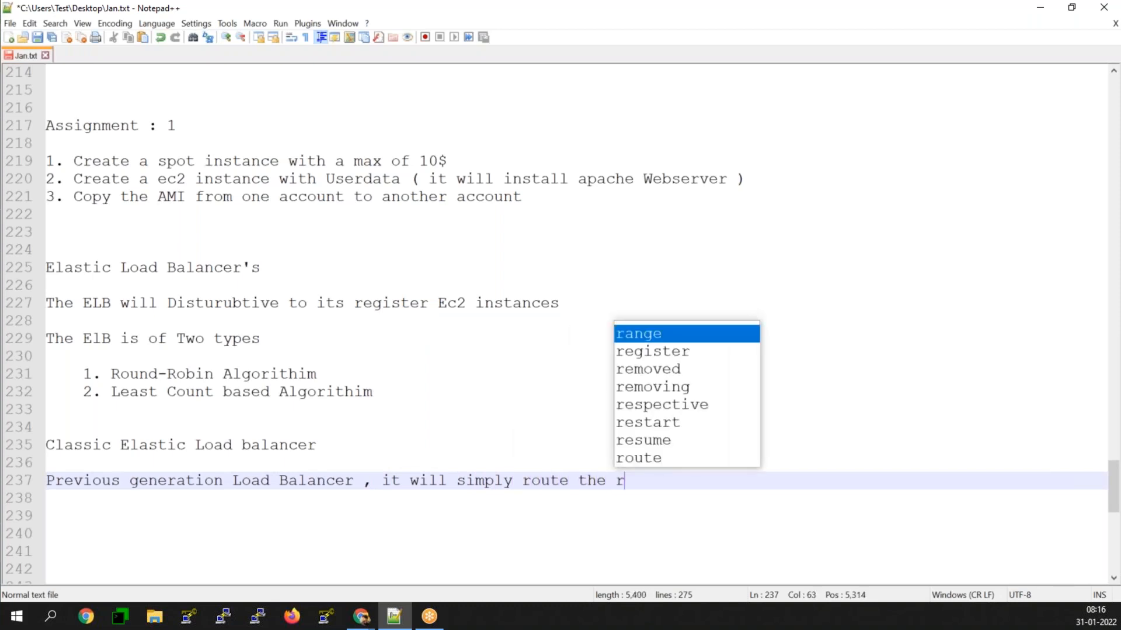
Step: Extend line 237 with " , it will simply route the traffic to the register instances" and add two line breaks after it
key("BackSpace")
type("traf")
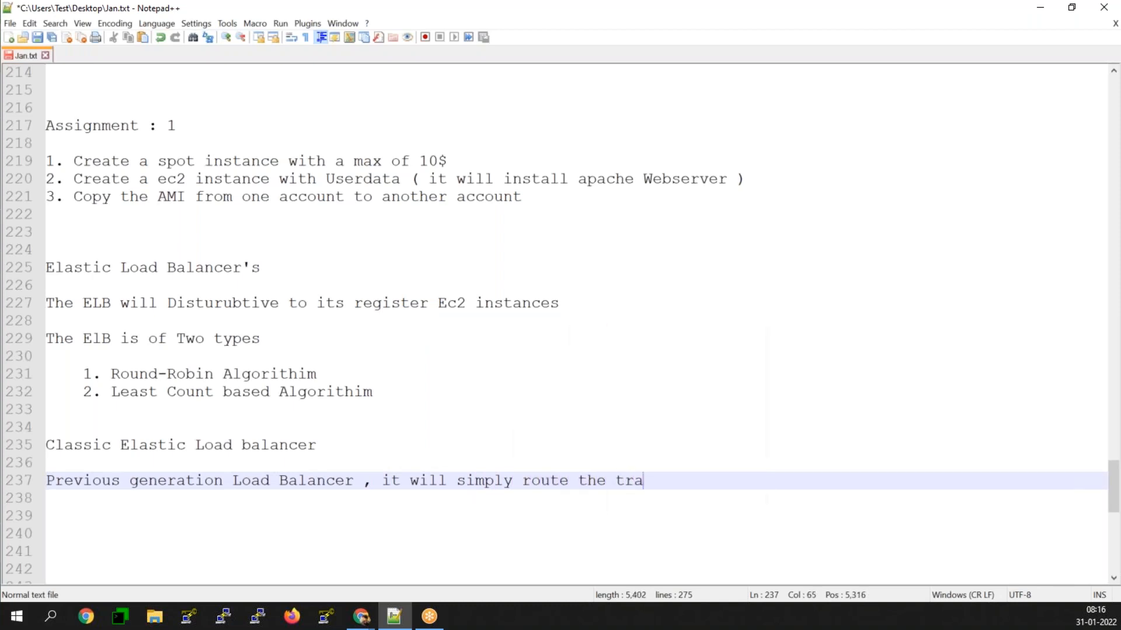
type("fic to the ref")
key("BackSpace")
type("gister")
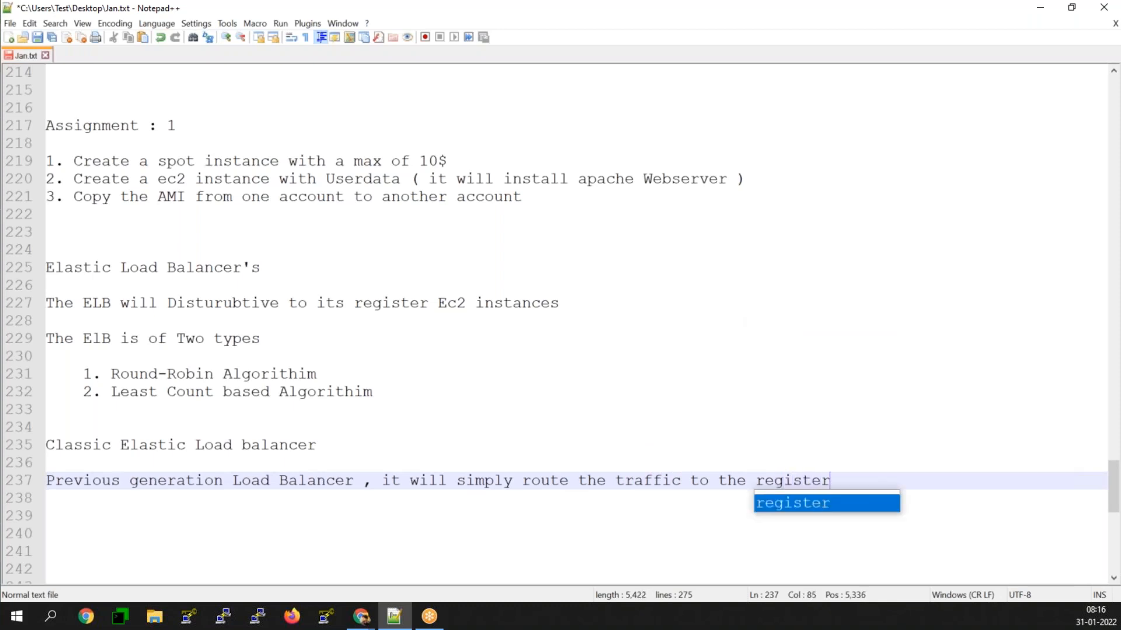
type(" instances")
key("Return")
key("Return")
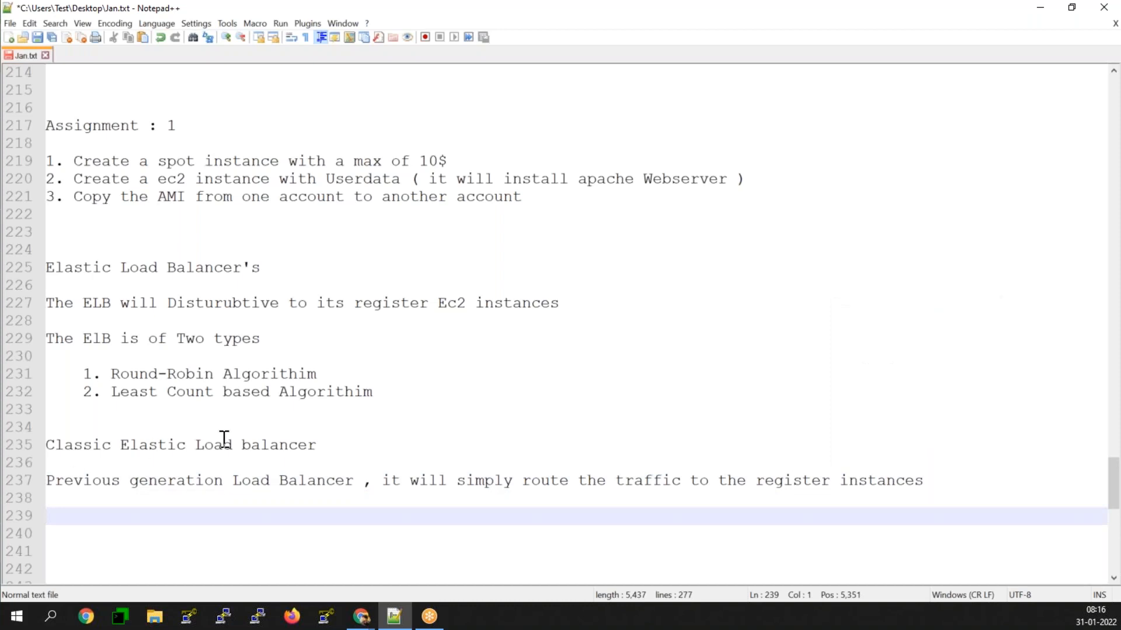
scroll(224, 439, "down", 1)
scroll(224, 438, "down", 2)
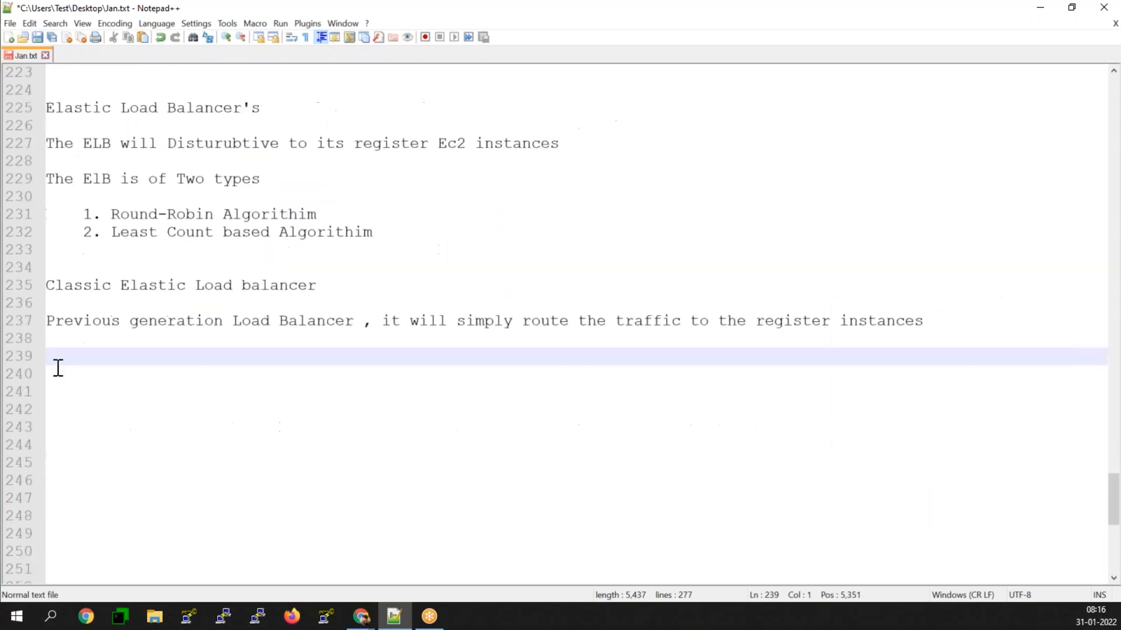
Step: Switch to Chrome, load aws.amazon.com in a new tab and open the AWS Management Console sign-in page
left_click(1044, 9)
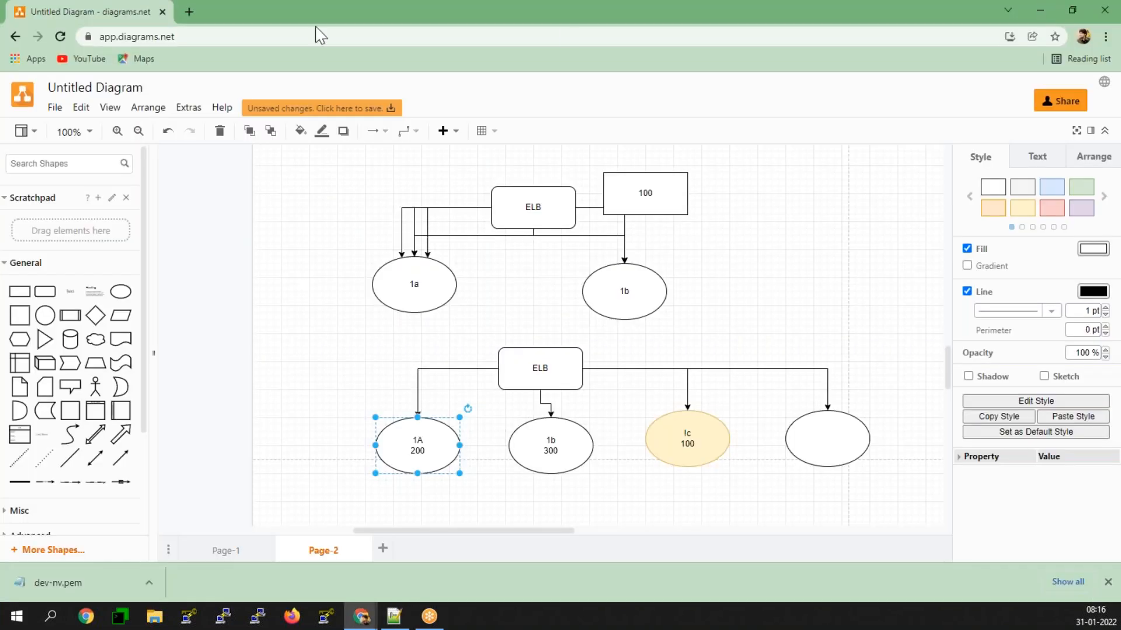
left_click(183, 11)
left_click(219, 40)
type("aws.amazon.com")
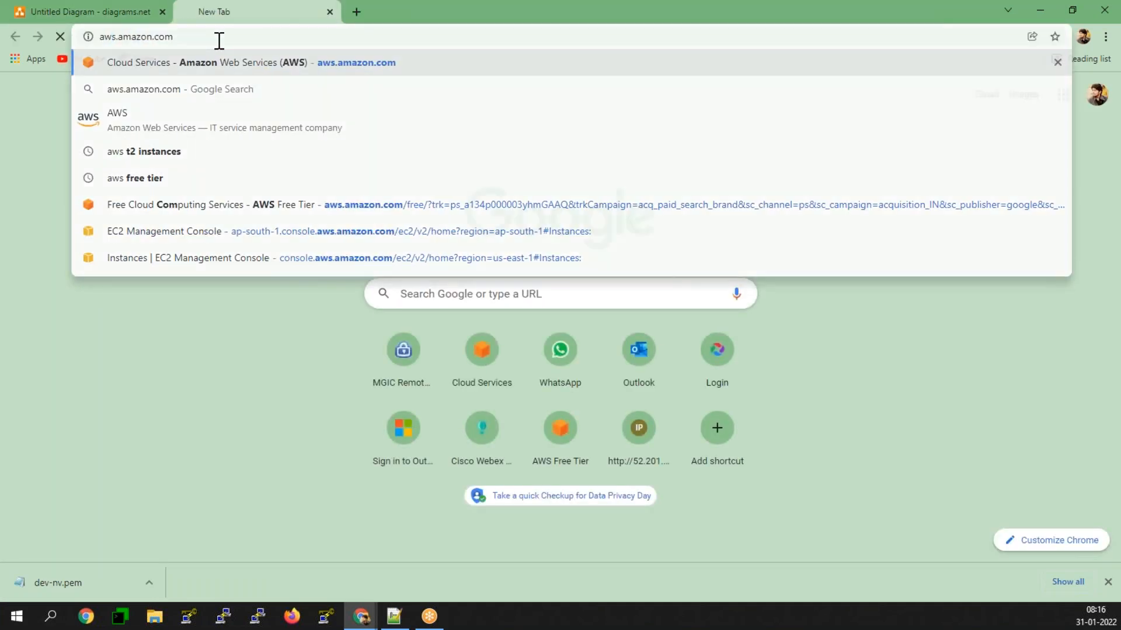
key("Return")
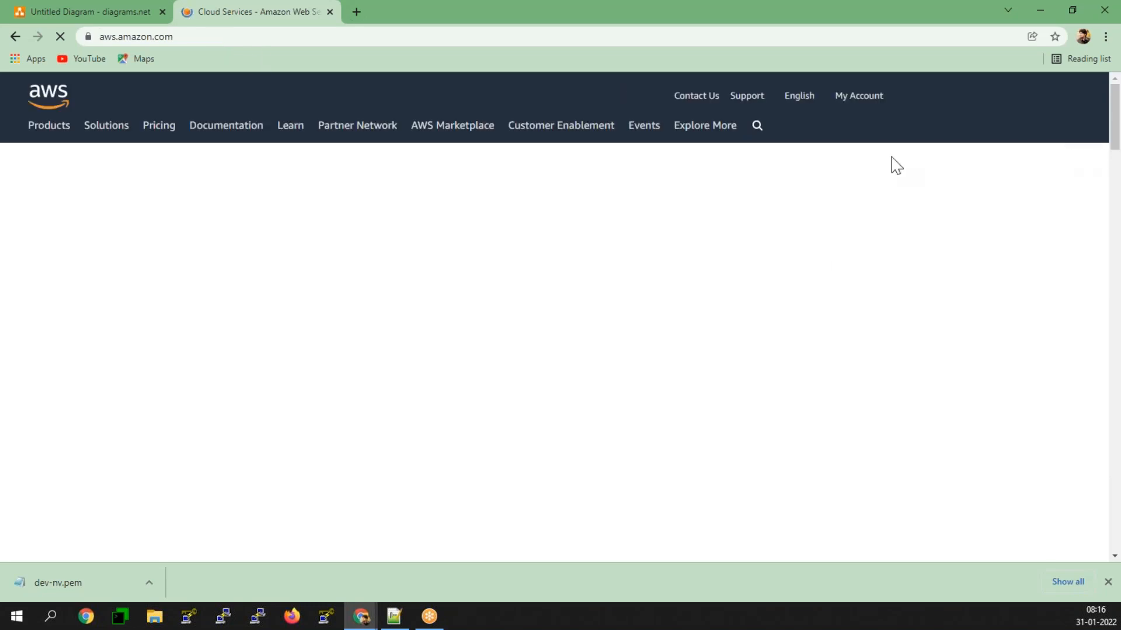
mouse_move(896, 98)
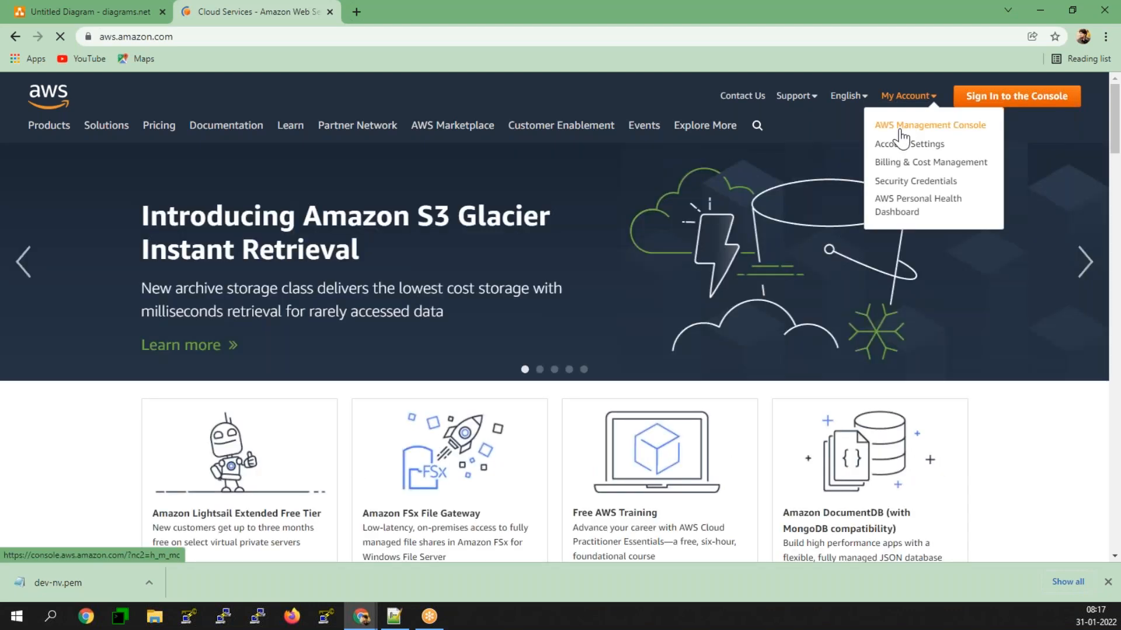
left_click(900, 133)
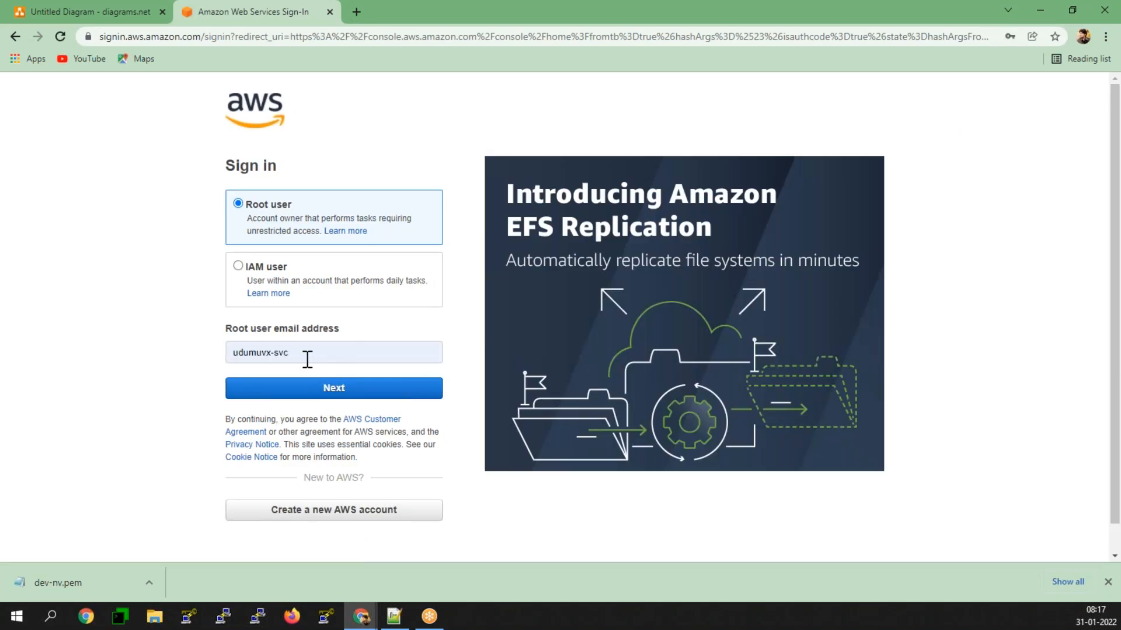
Step: Replace the prefilled root user email address with the account's email and continue the sign-in
left_click(306, 357)
key("BackSpace")
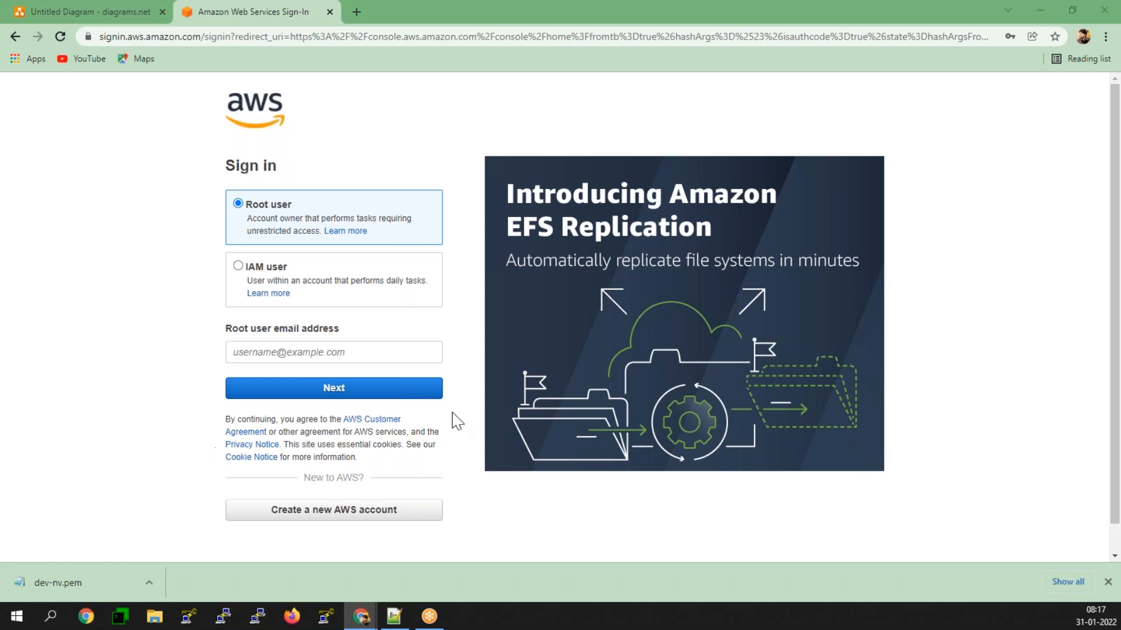
left_click(320, 353)
key("ctrl+v")
left_click(326, 392)
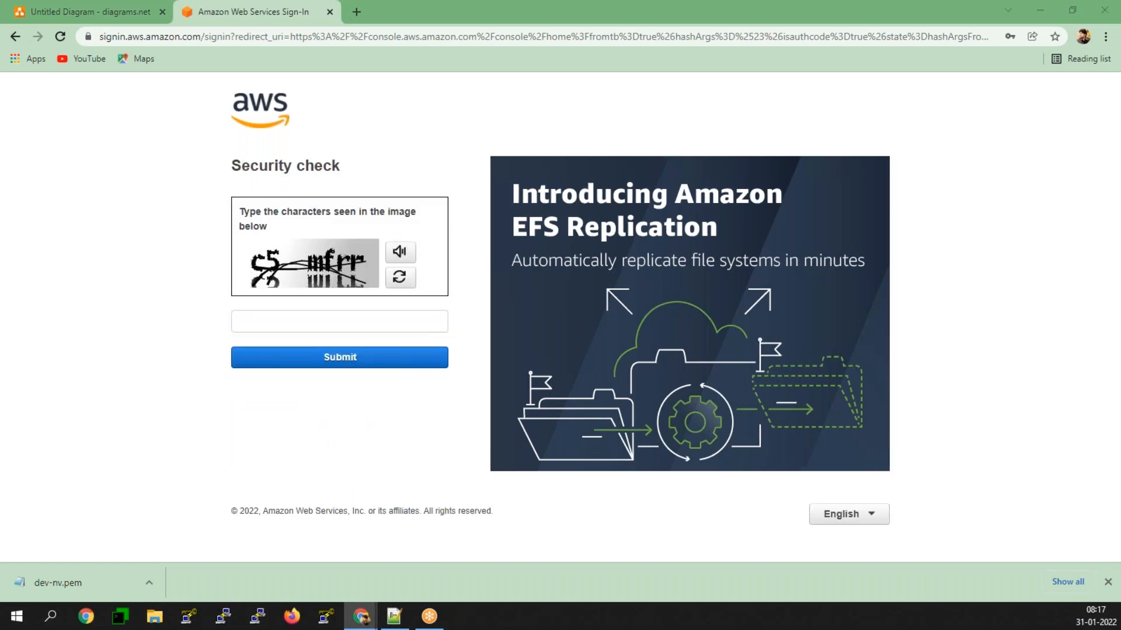
Step: Enter the security check characters from the image, fill in the root user's password and sign in
left_click(330, 317)
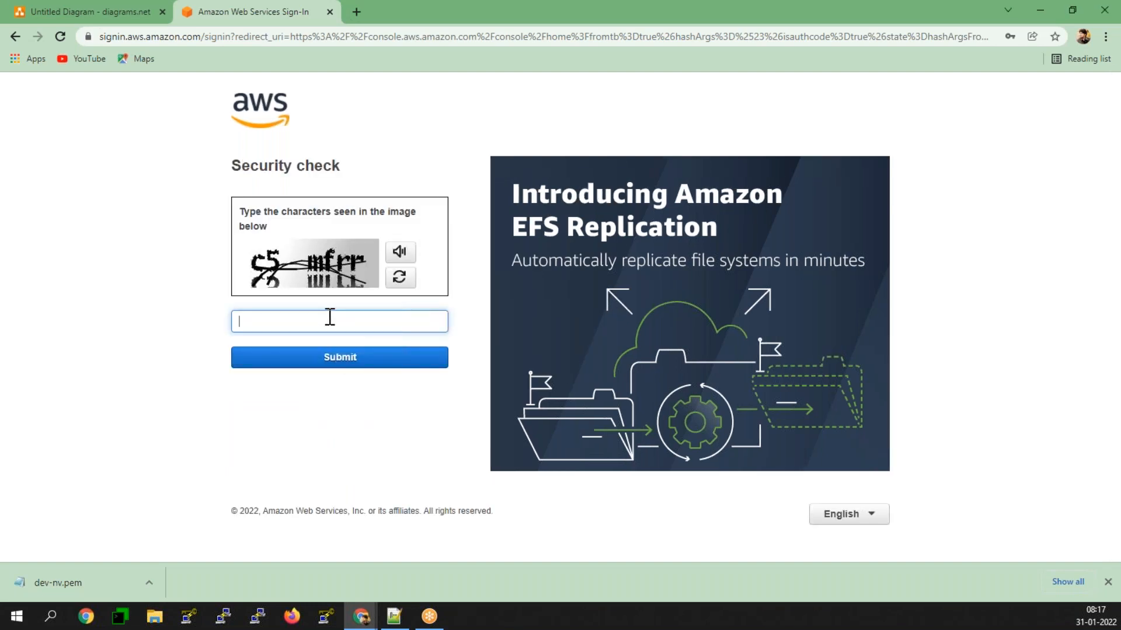
type("c5mfrr")
key("Return")
left_click(325, 291)
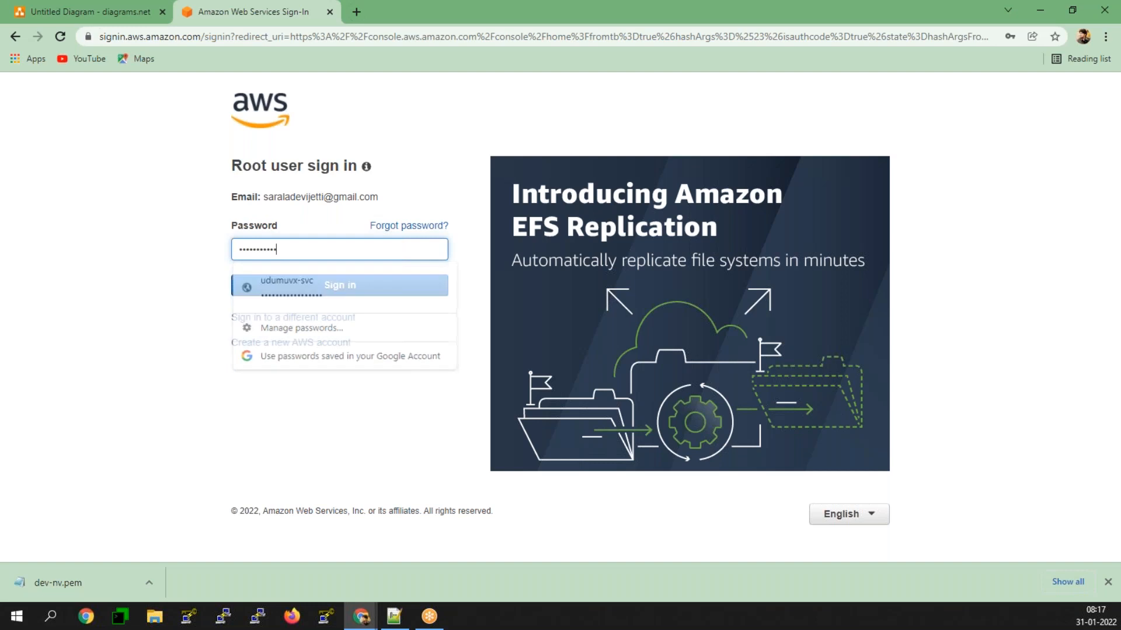
left_click(325, 293)
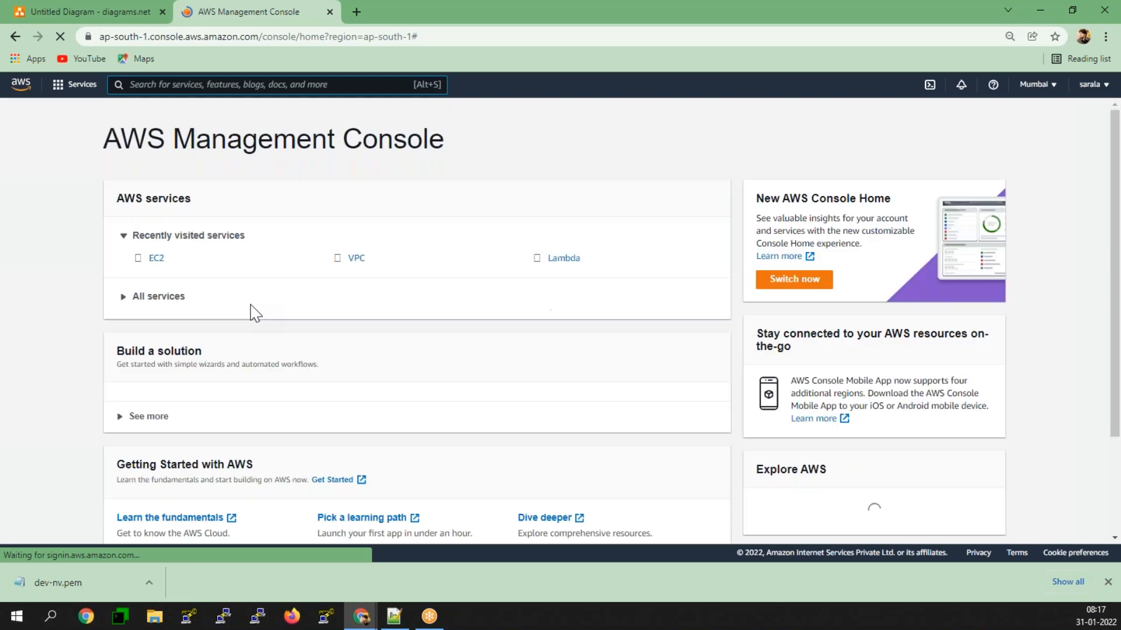
Step: Open the EC2 instances list, dismiss the welcome message and stop the Migration instance
left_click(156, 259)
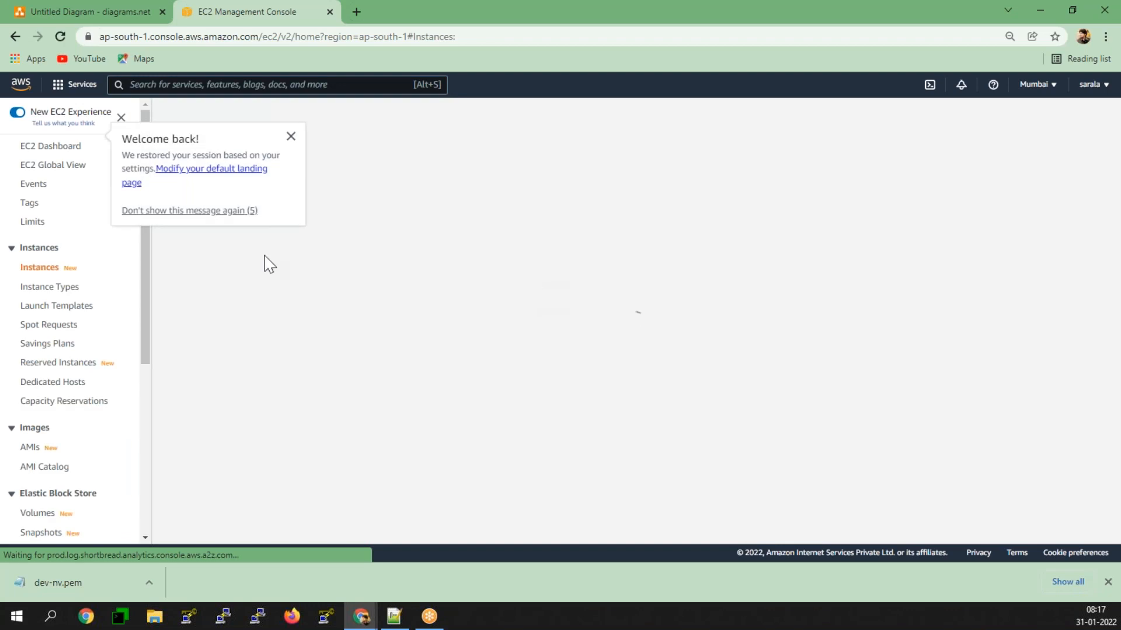
left_click(291, 137)
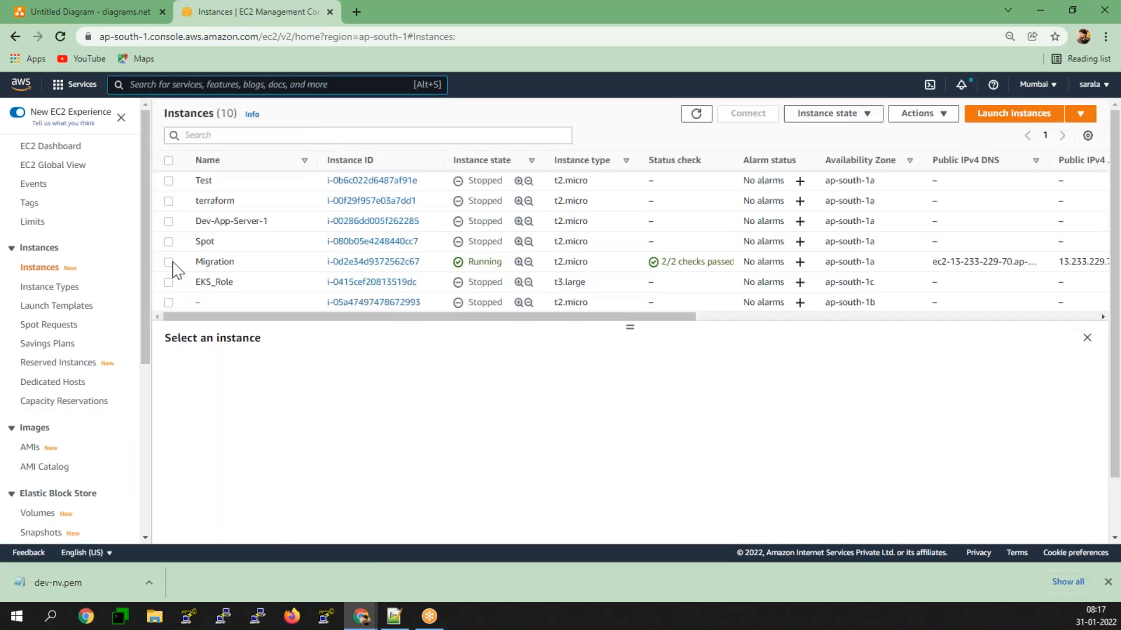
left_click(222, 263)
left_click(829, 113)
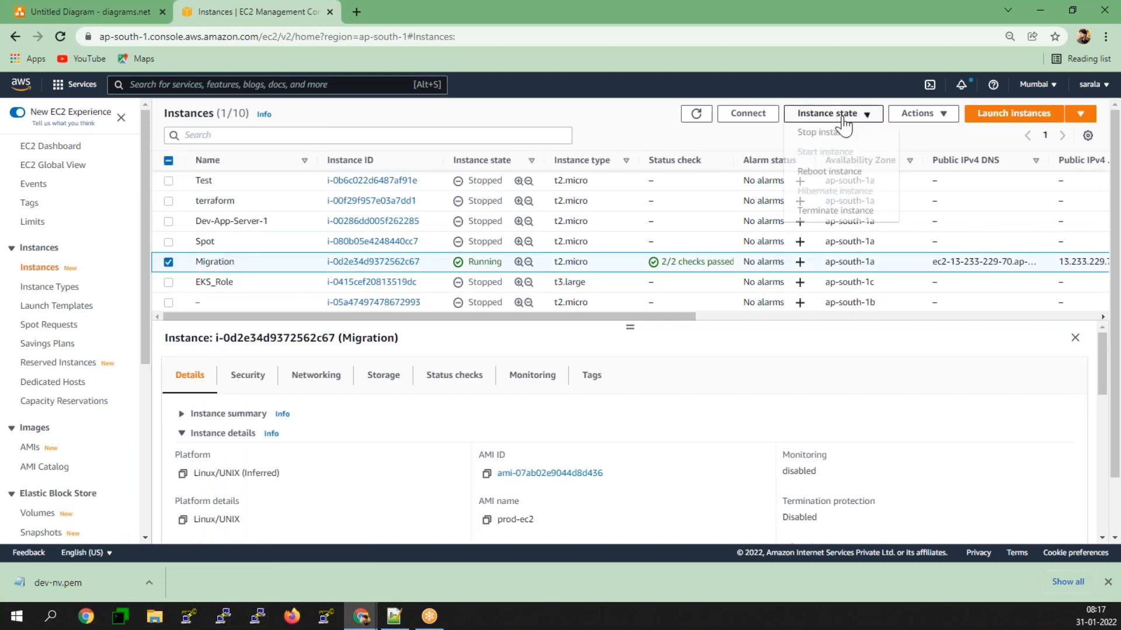
left_click(833, 137)
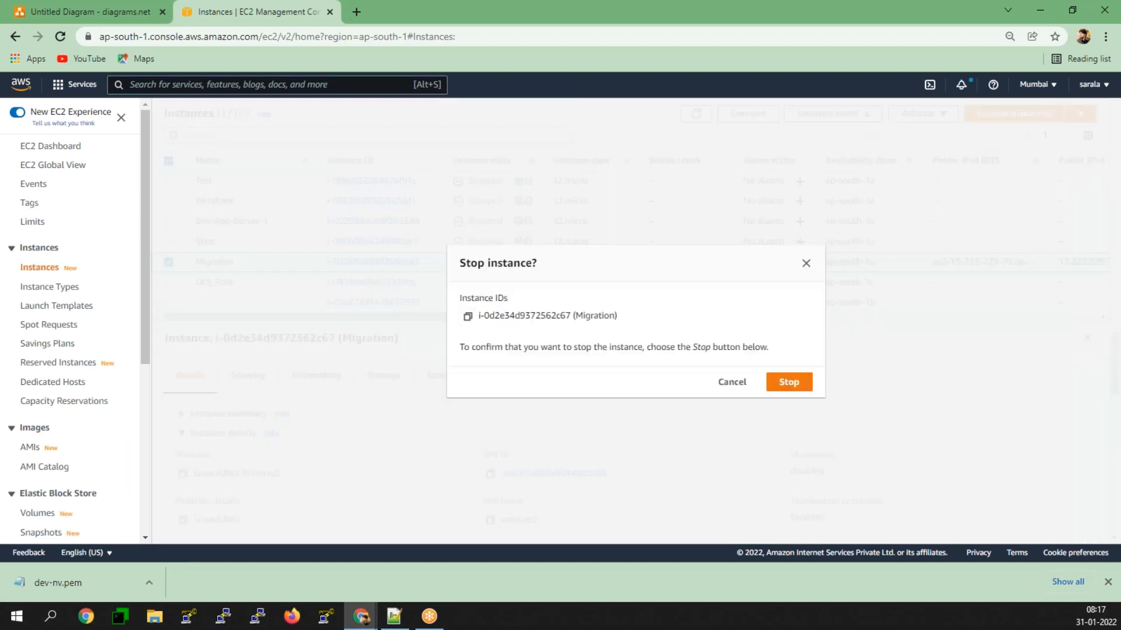
left_click(795, 387)
Step: Change the console region to Asia Pacific (Singapore)
scroll(567, 257, "down", 2)
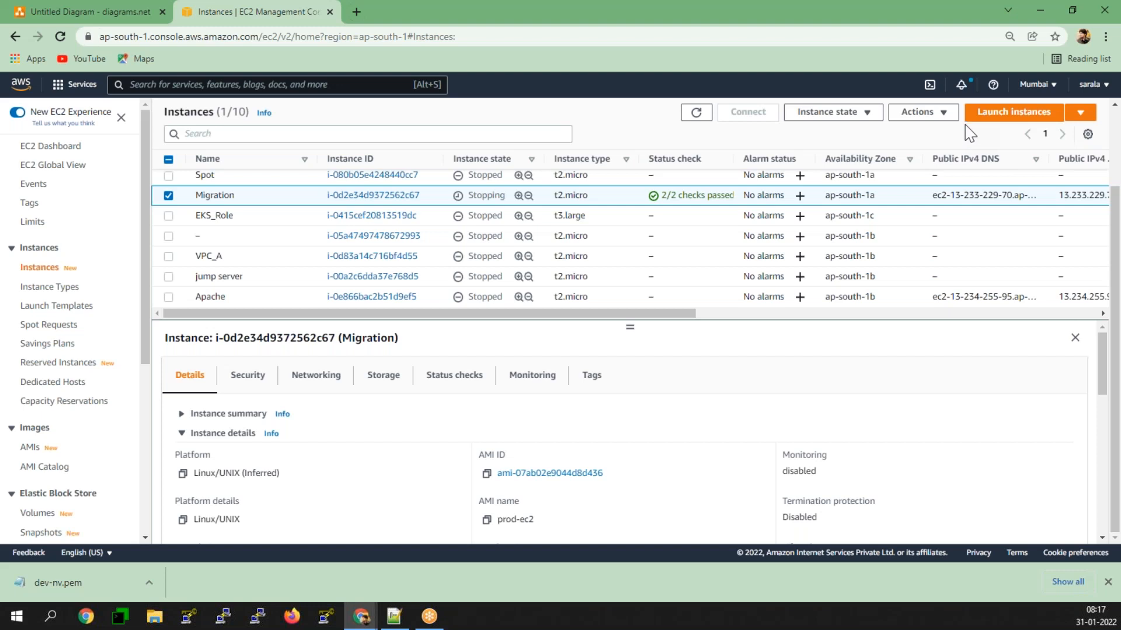
left_click(1044, 86)
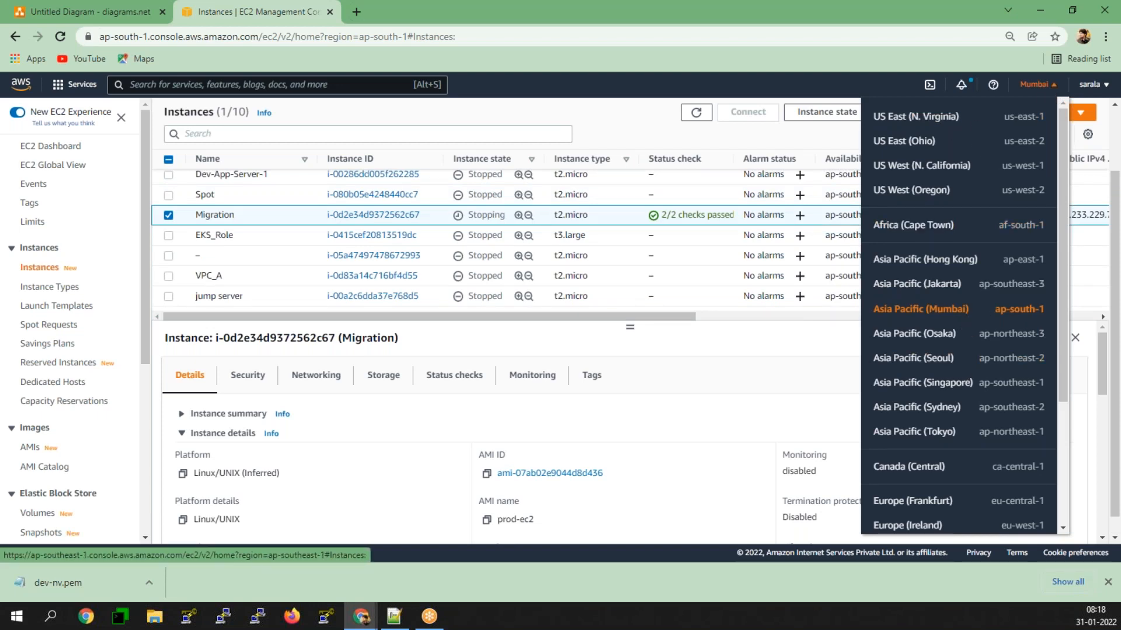
left_click(933, 383)
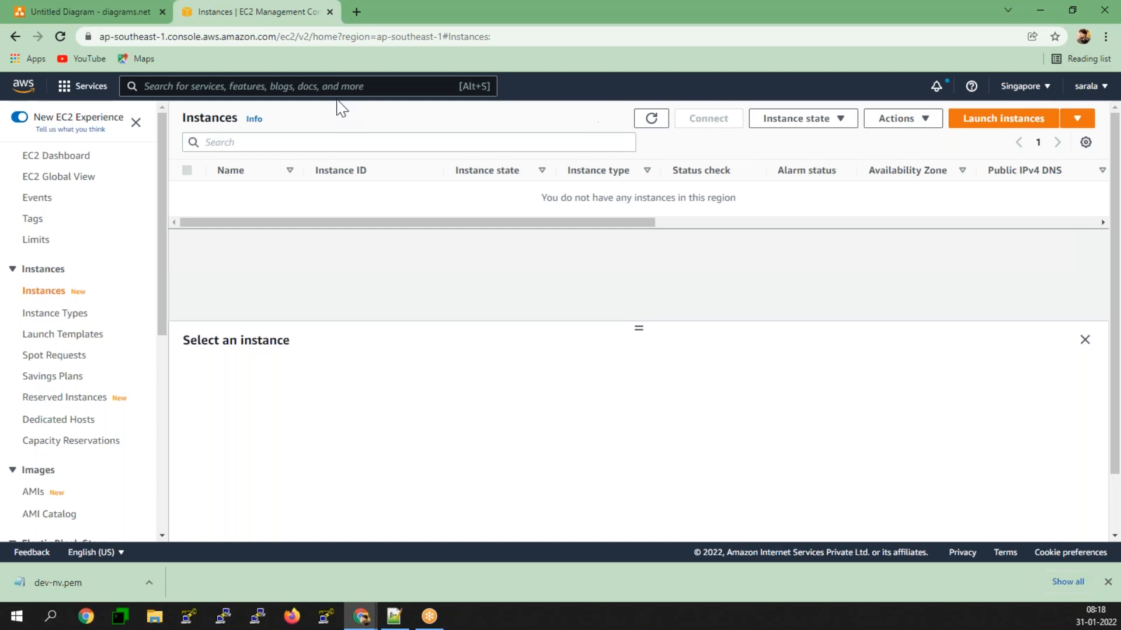
Step: Review the 1a and 1b instances in the upper ELB diagram and return to the EC2 console
left_click(119, 11)
left_click(395, 281)
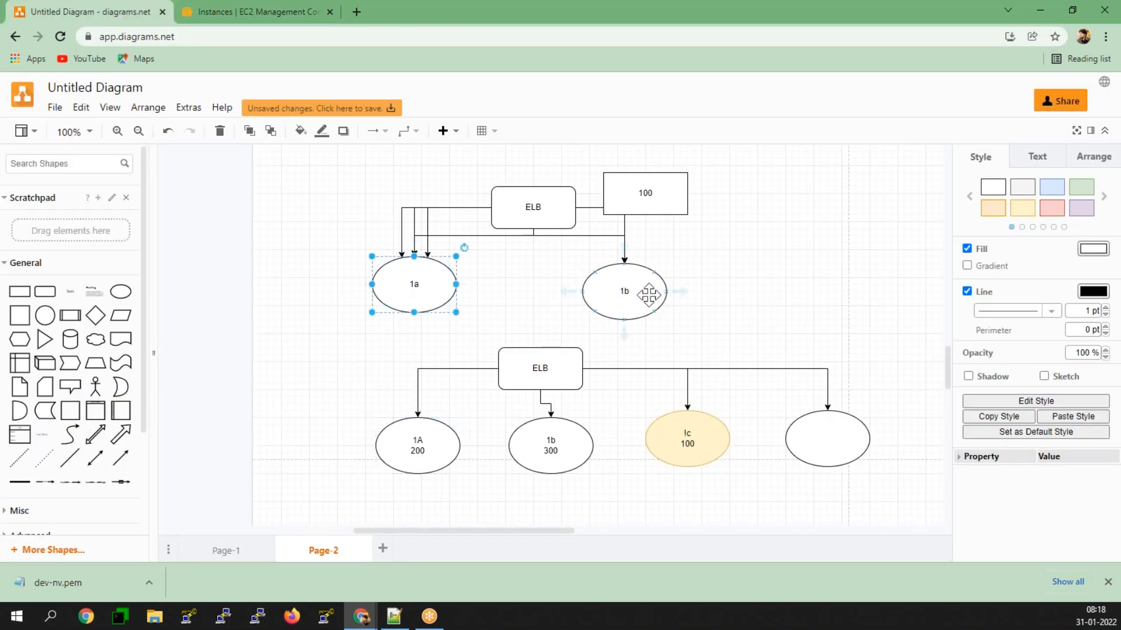
left_click(236, 16)
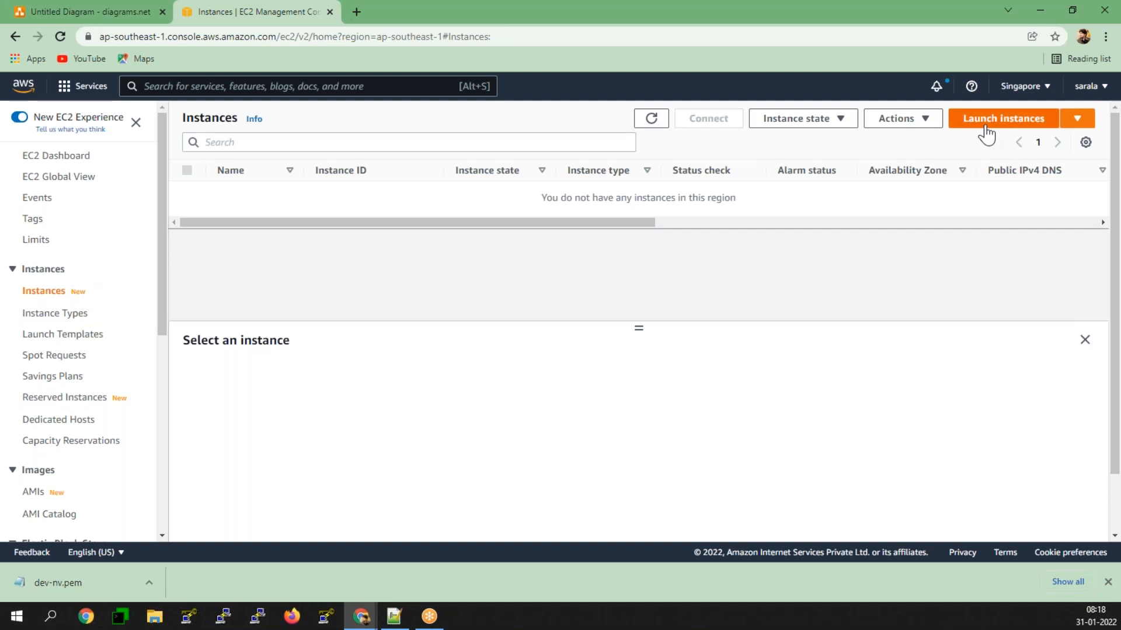
Step: Copy the httpd bootstrap script on lines 60 to 65 of Jan.txt in Notepad++ and return to the EC2 console in Chrome
left_click(395, 616)
scroll(202, 409, "up", 8)
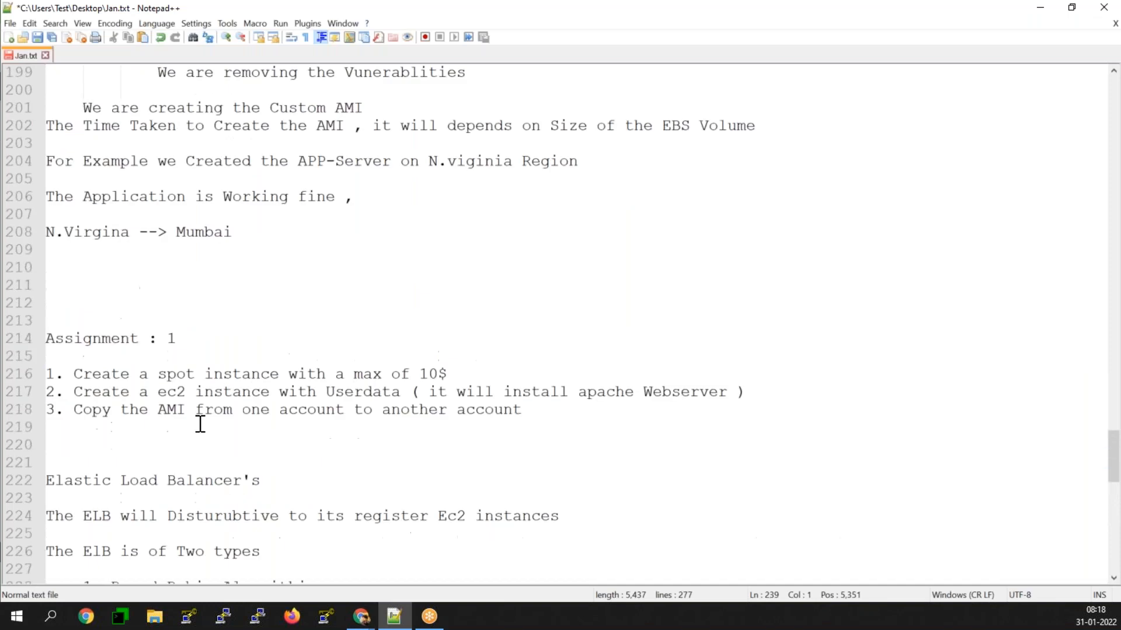
scroll(201, 424, "up", 13)
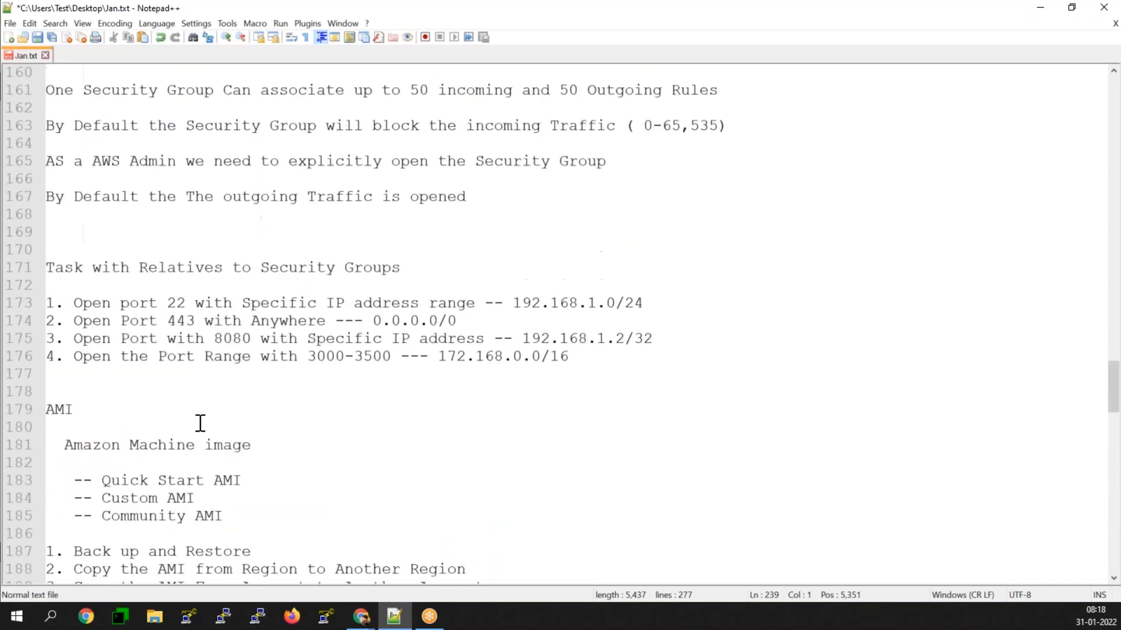
scroll(200, 423, "up", 13)
scroll(200, 423, "up", 13)
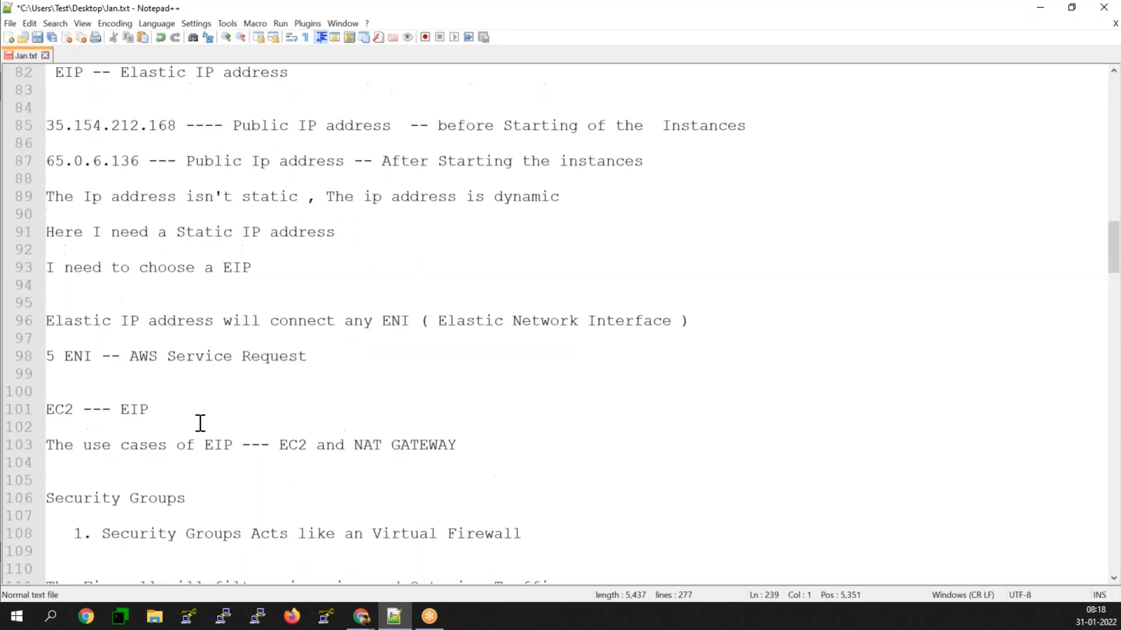
scroll(200, 424, "up", 8)
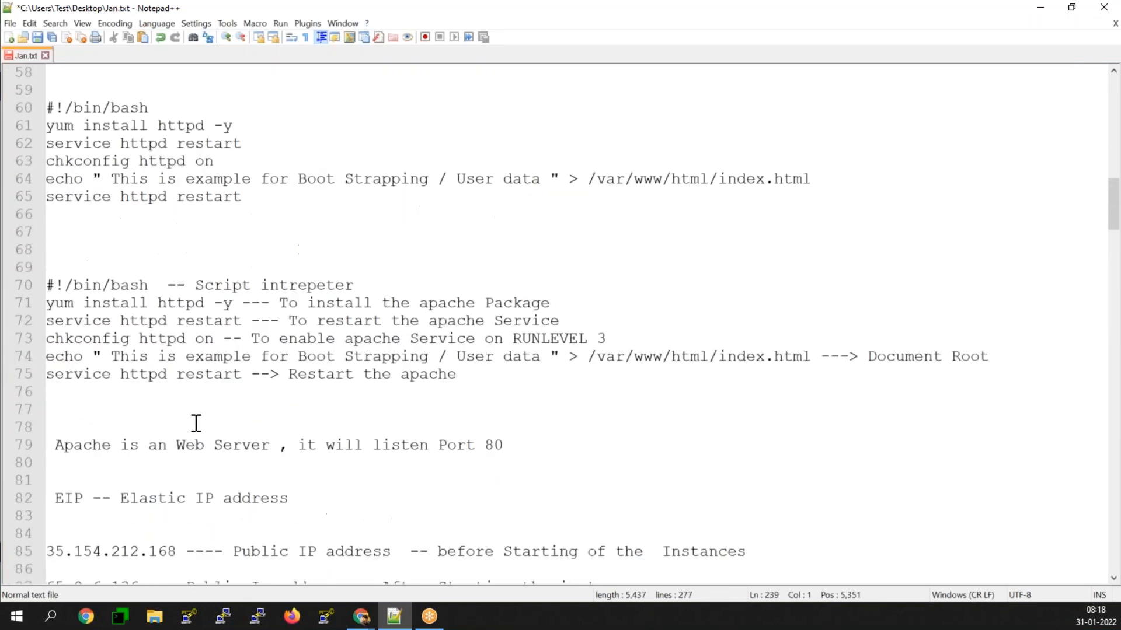
scroll(196, 424, "up", 1)
left_click_drag(250, 250, 47, 161)
key("ctrl+c")
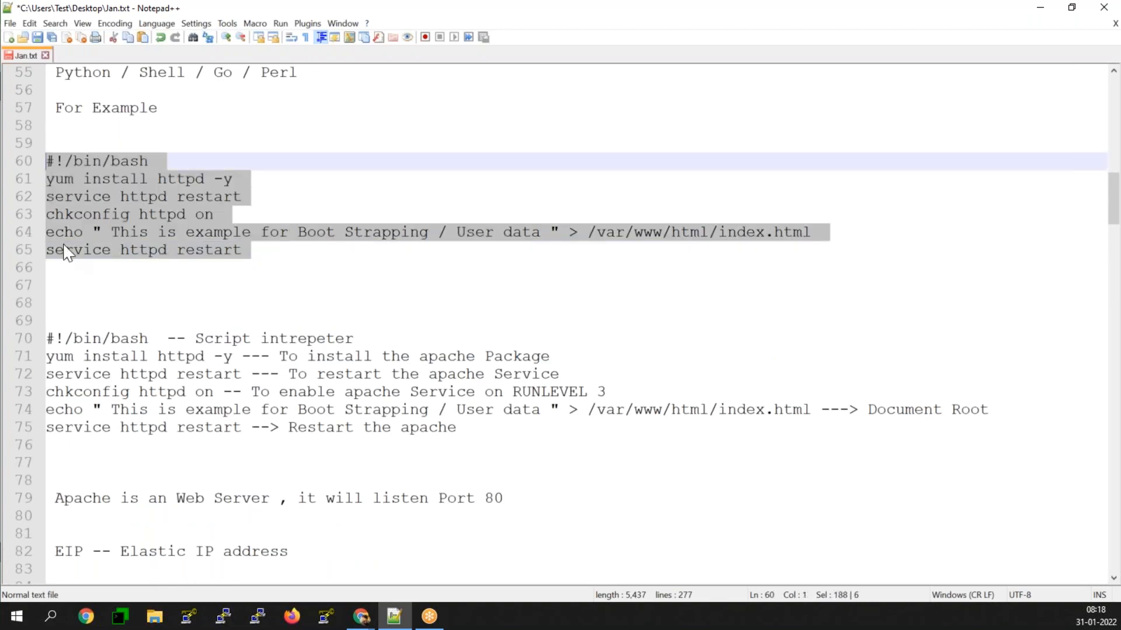
left_click(1040, 8)
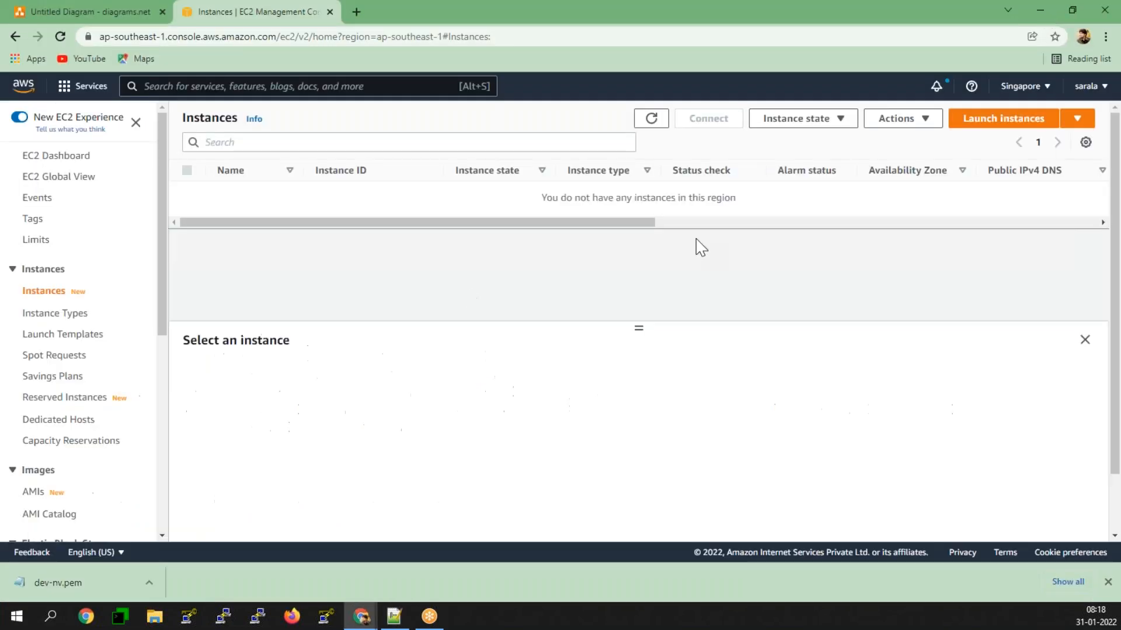
Step: Start launching an instance with the Amazon Linux 2 AMI (Kernel 5.10, 64-bit x86) and the t2.micro type, proceeding to the instance details
left_click(957, 122)
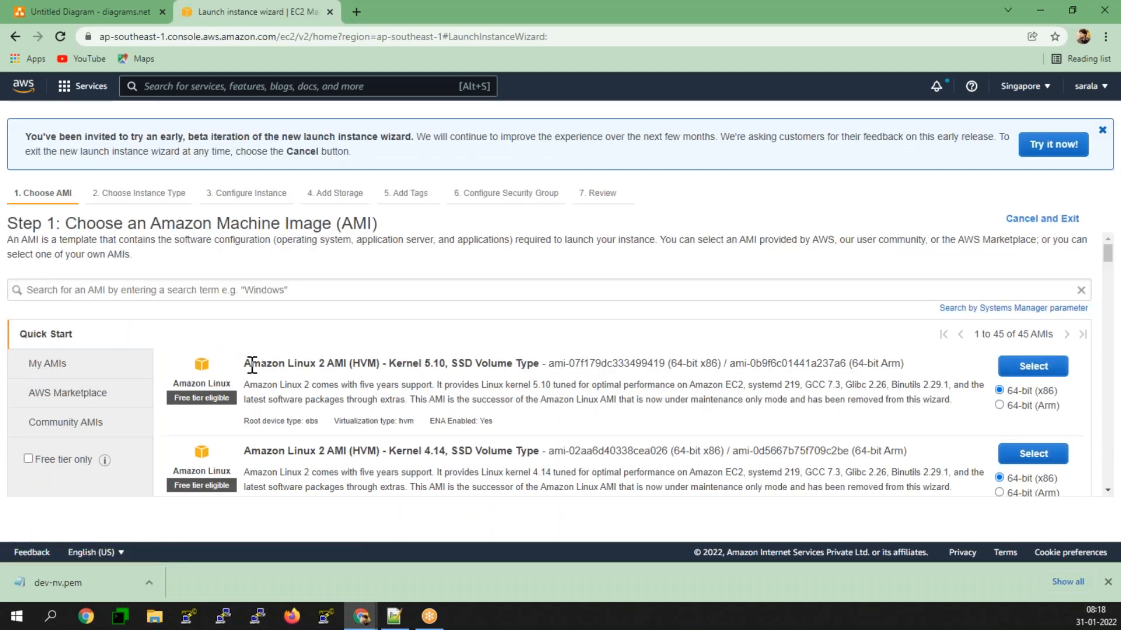
left_click(1032, 369)
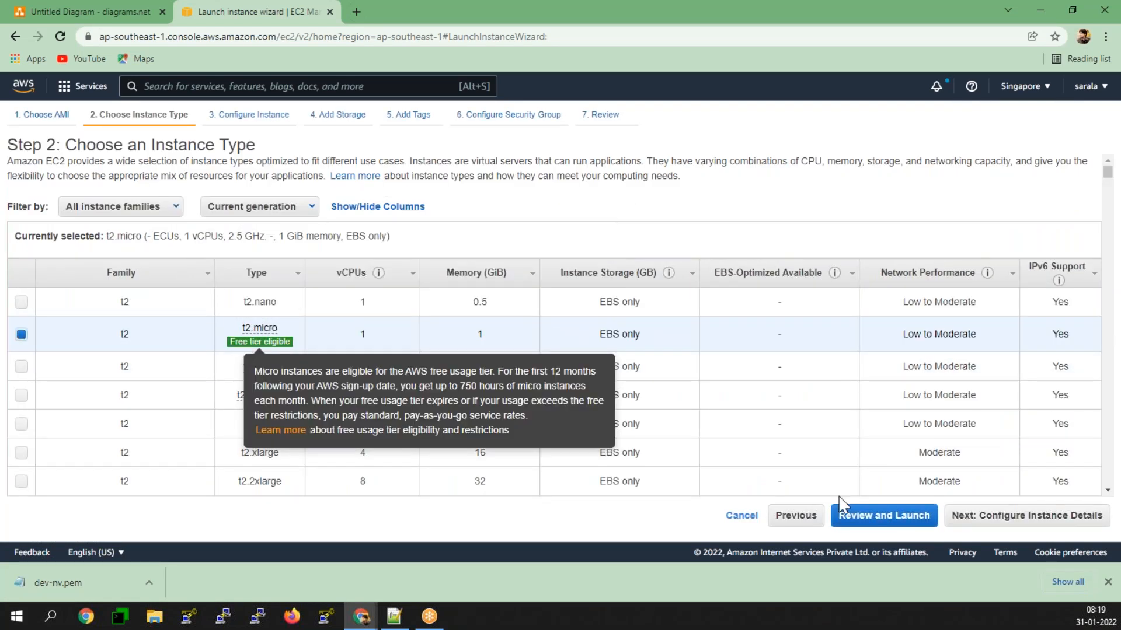
left_click(1080, 521)
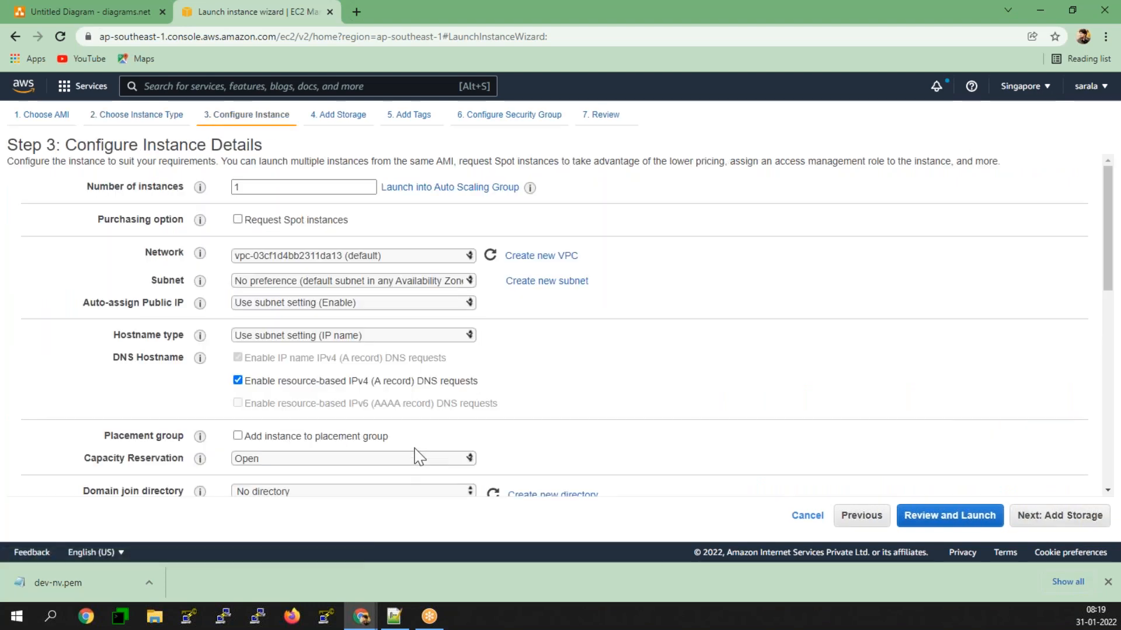
Step: Paste the copied httpd bootstrap script into the user data and replace "Boot Strapping / User data" in the echo line with "AZ-1A"
scroll(418, 457, "down", 10)
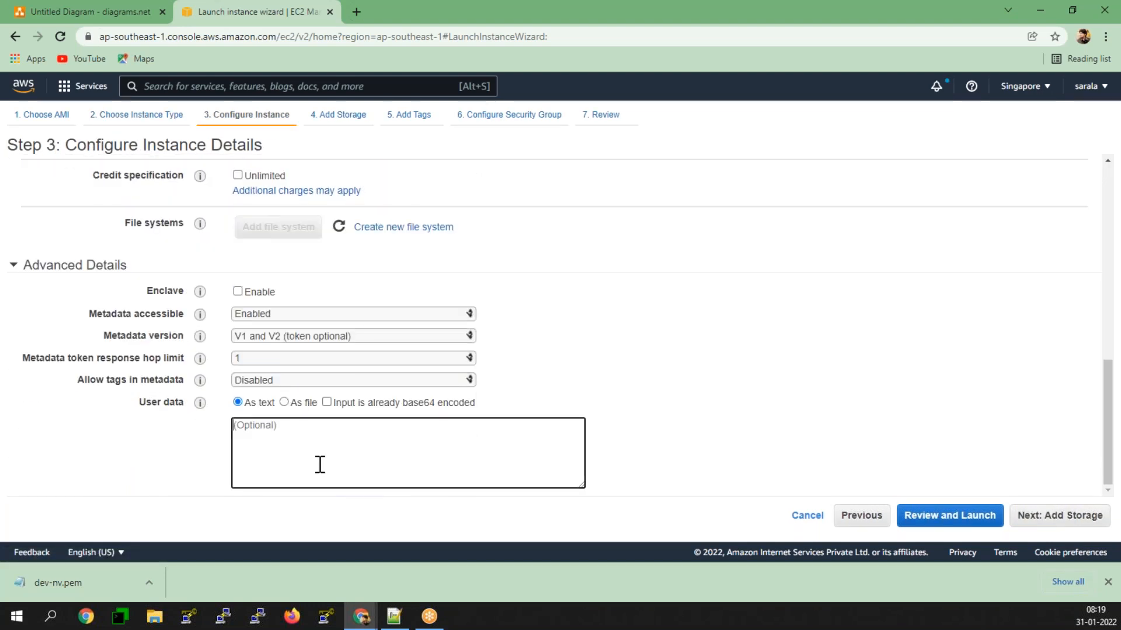
key("ctrl+v")
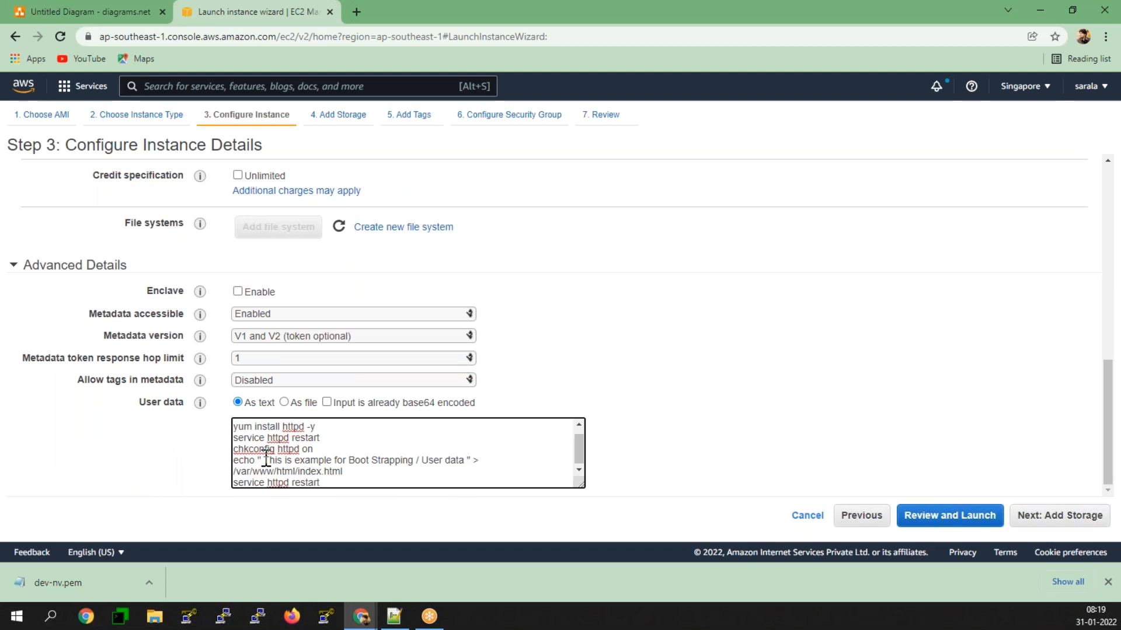
left_click_drag(265, 461, 360, 460)
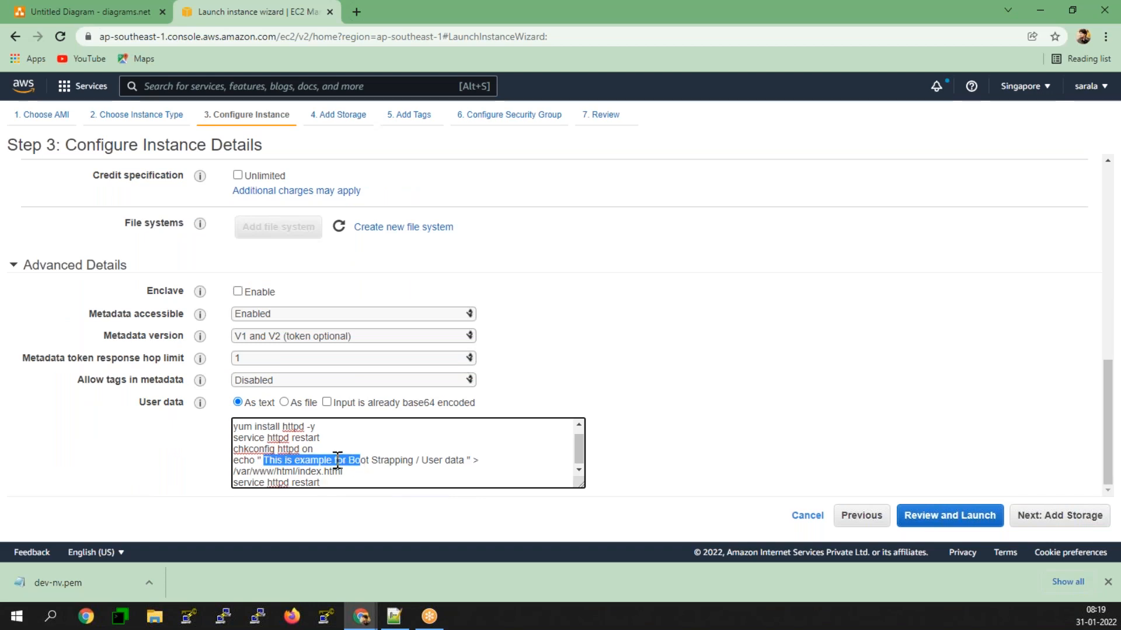
left_click(469, 461)
left_click_drag(463, 461, 353, 461)
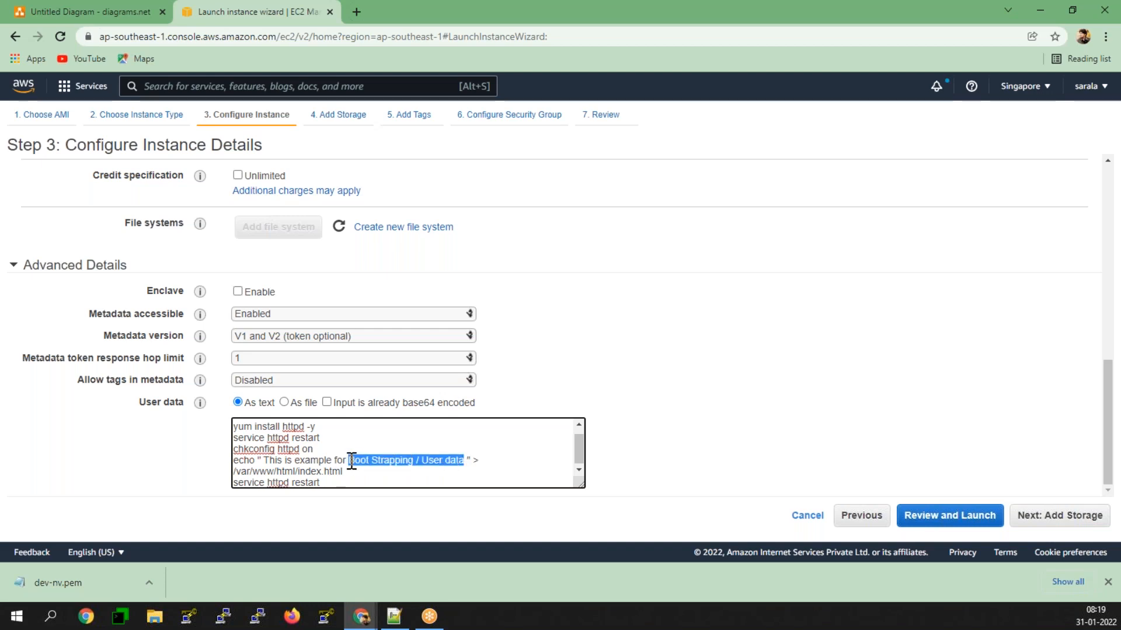
key("BackSpace")
type("AZ-")
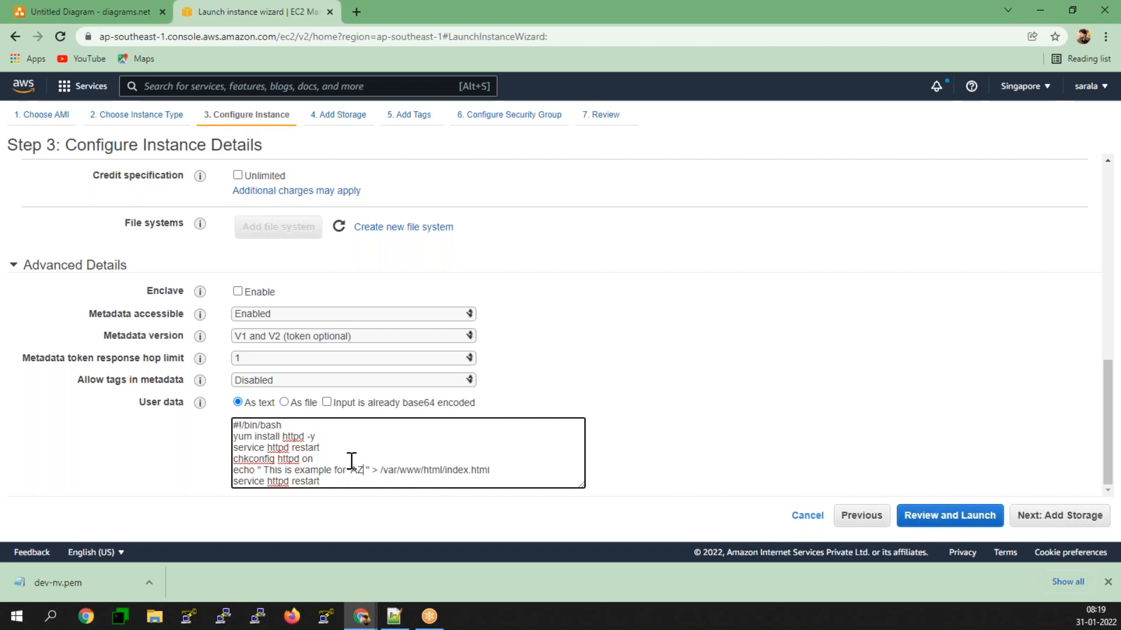
type("1A")
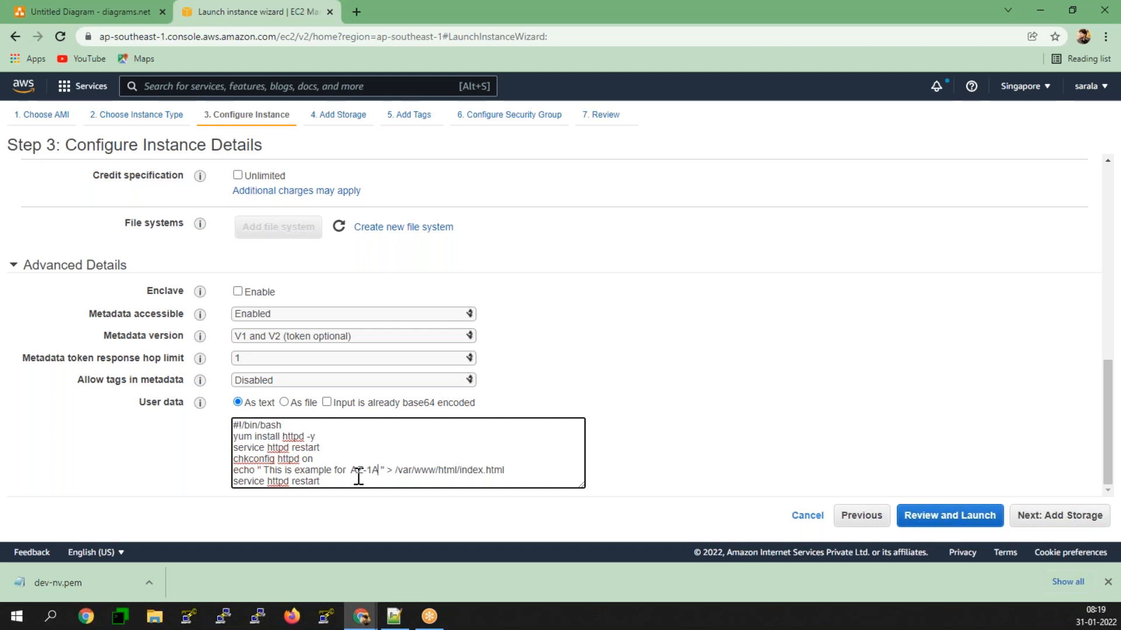
Step: Set the instance's subnet to the default one in ap-southeast-1a and continue to the storage settings
scroll(55, 400, "up", 5)
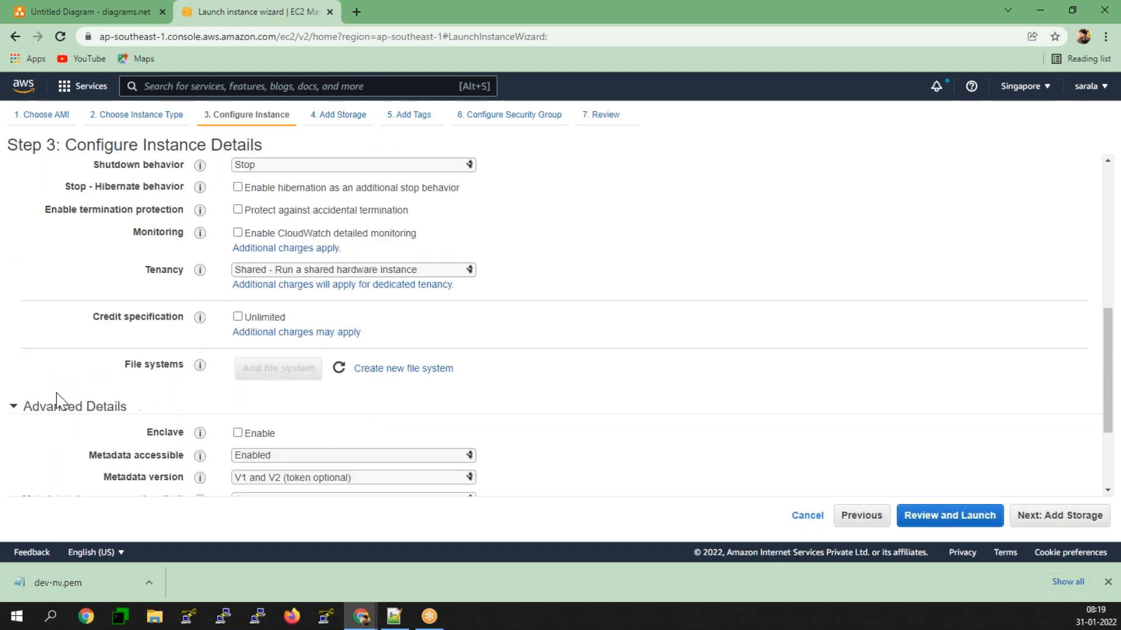
scroll(253, 201, "up", 5)
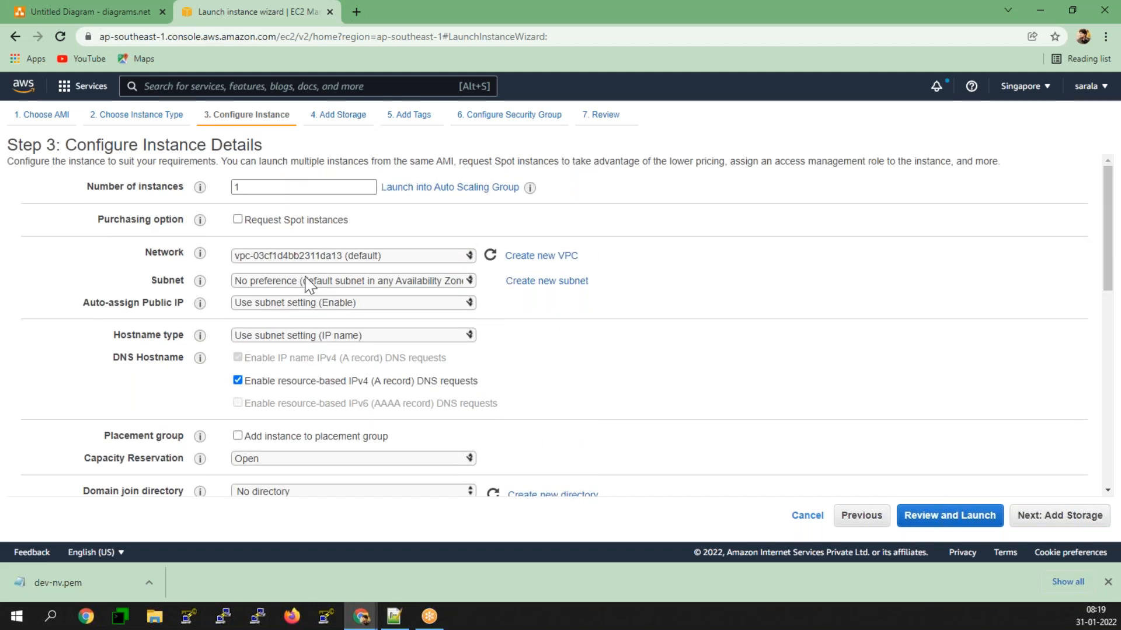
left_click(308, 283)
left_click(368, 331)
left_click(753, 315)
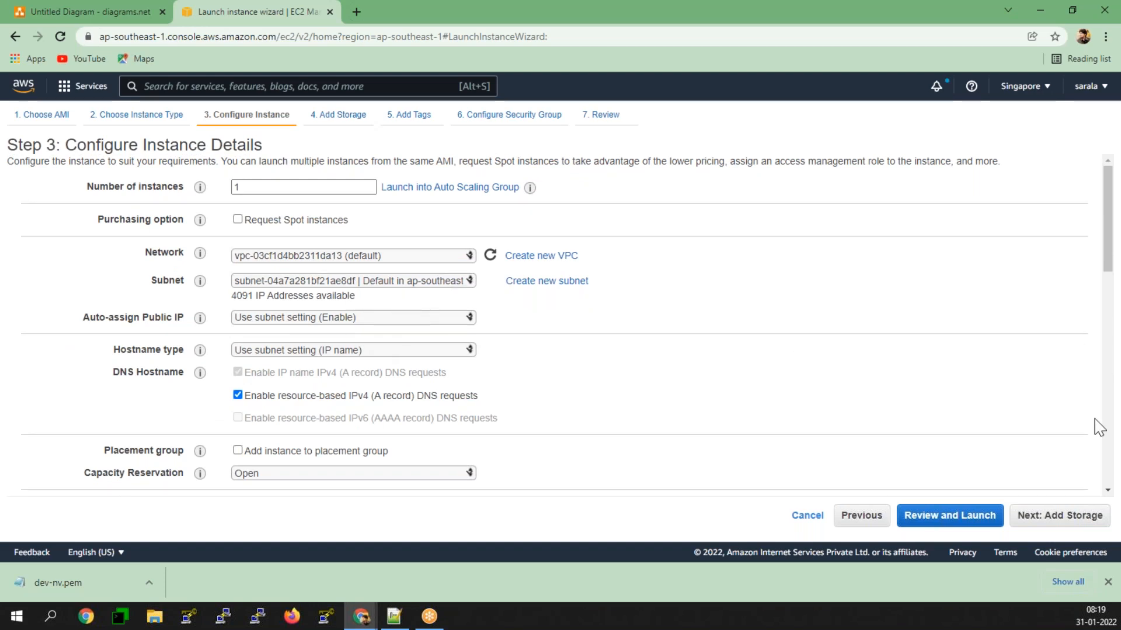
left_click(1089, 516)
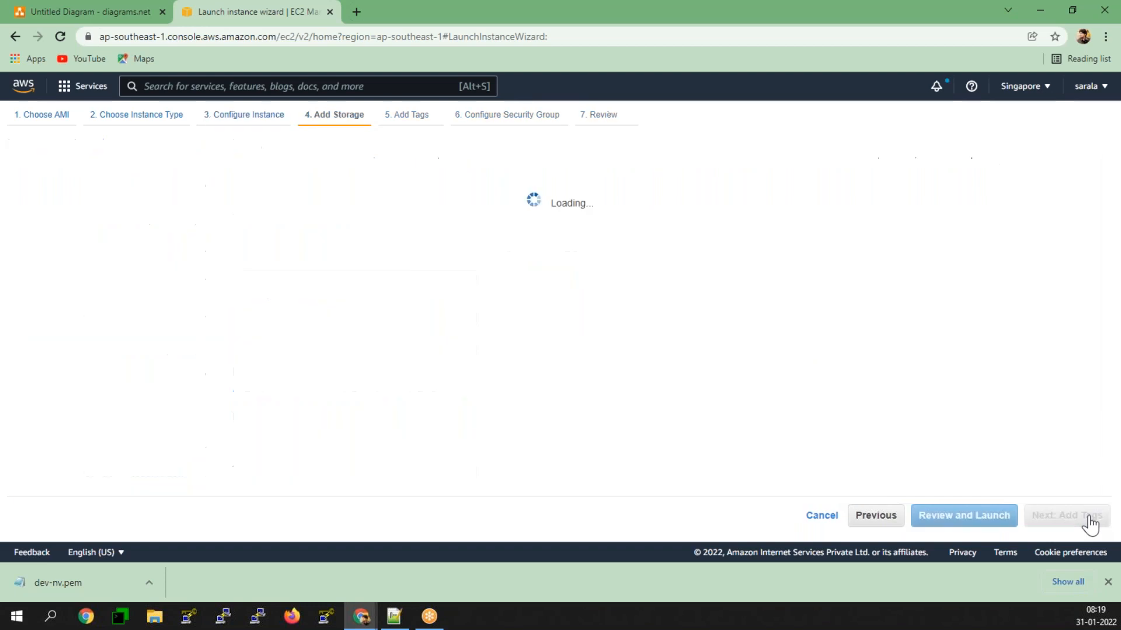
Step: Set the root volume's size to 15 GiB and continue to the tags
double_click(390, 268)
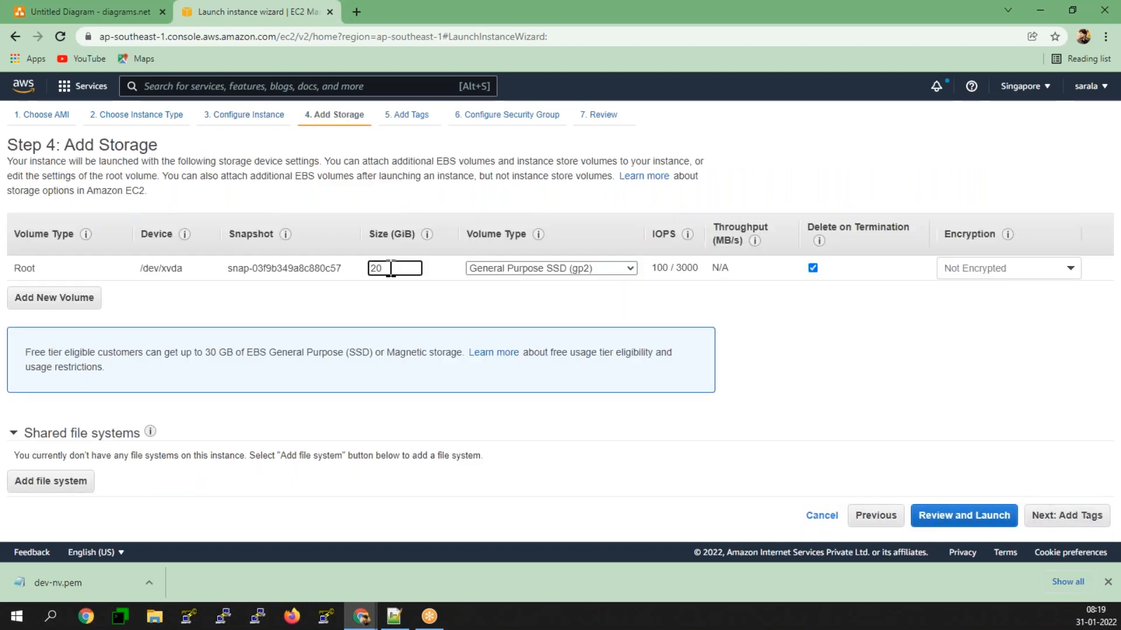
type("15")
left_click(870, 385)
left_click(1070, 516)
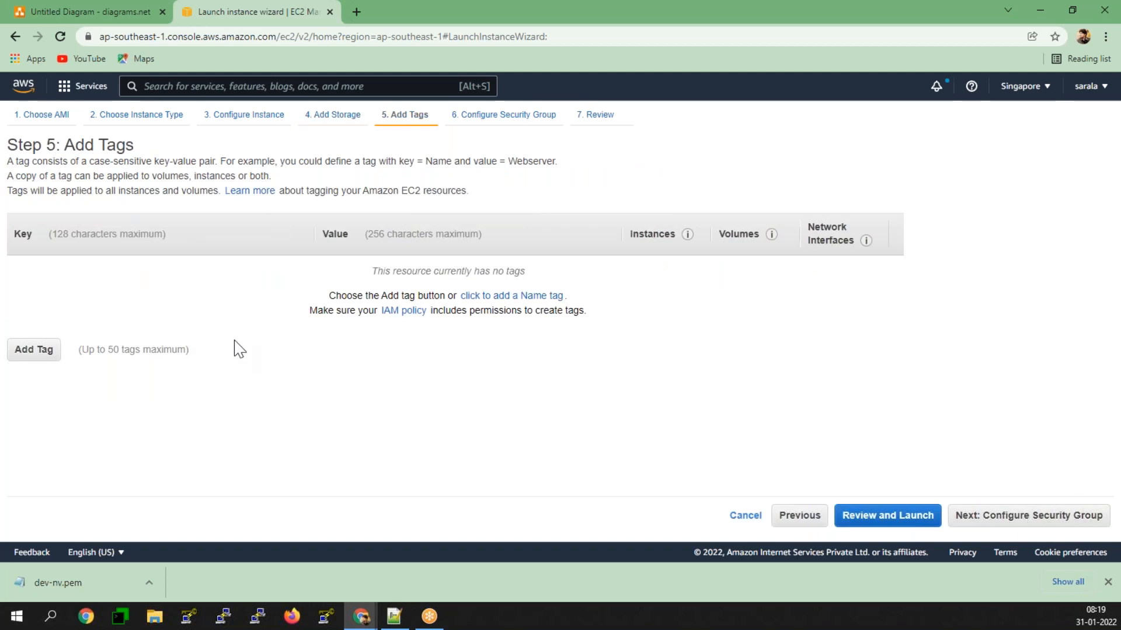
Step: Add a Name tag with the value AZ-1A and continue to the security group settings
left_click(50, 350)
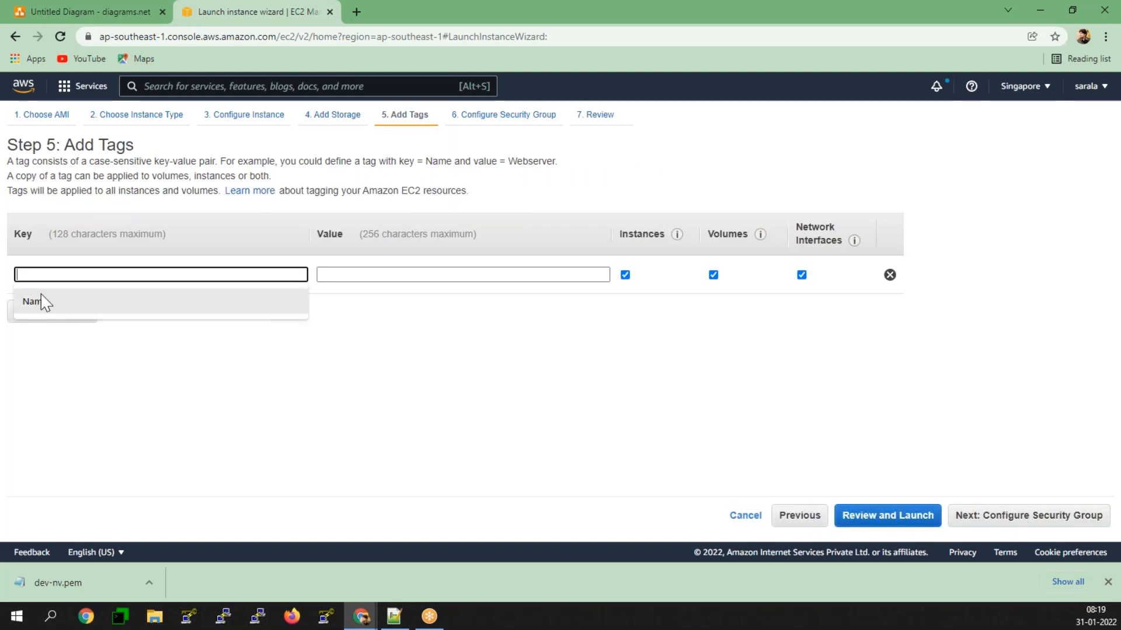
left_click(40, 302)
left_click(453, 279)
type("1a")
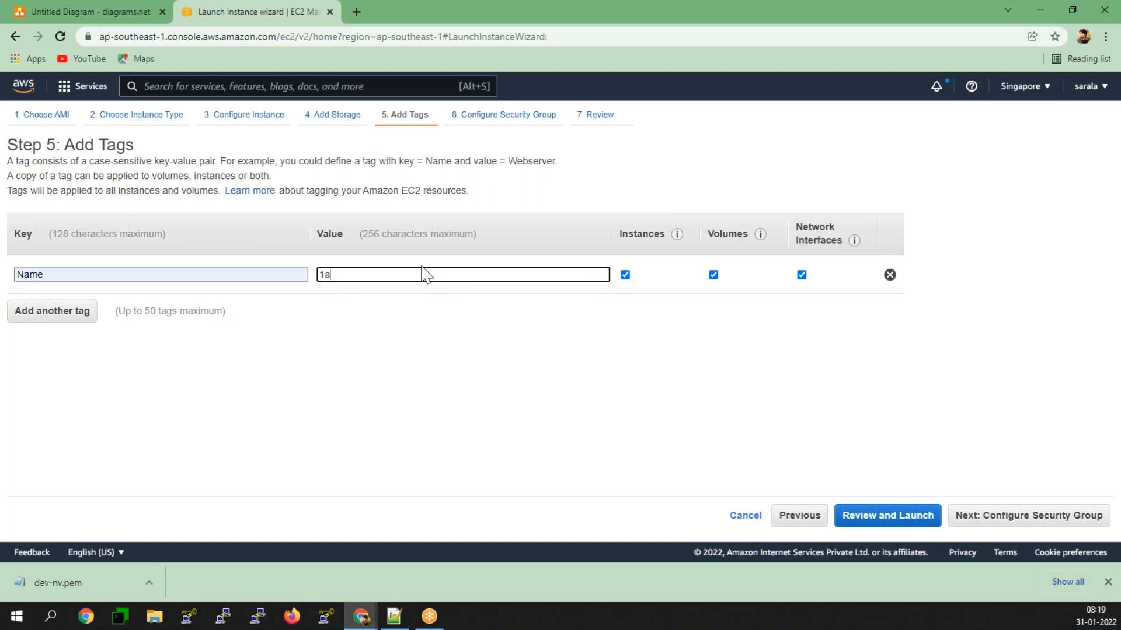
type("AZ-1A")
left_click(1069, 518)
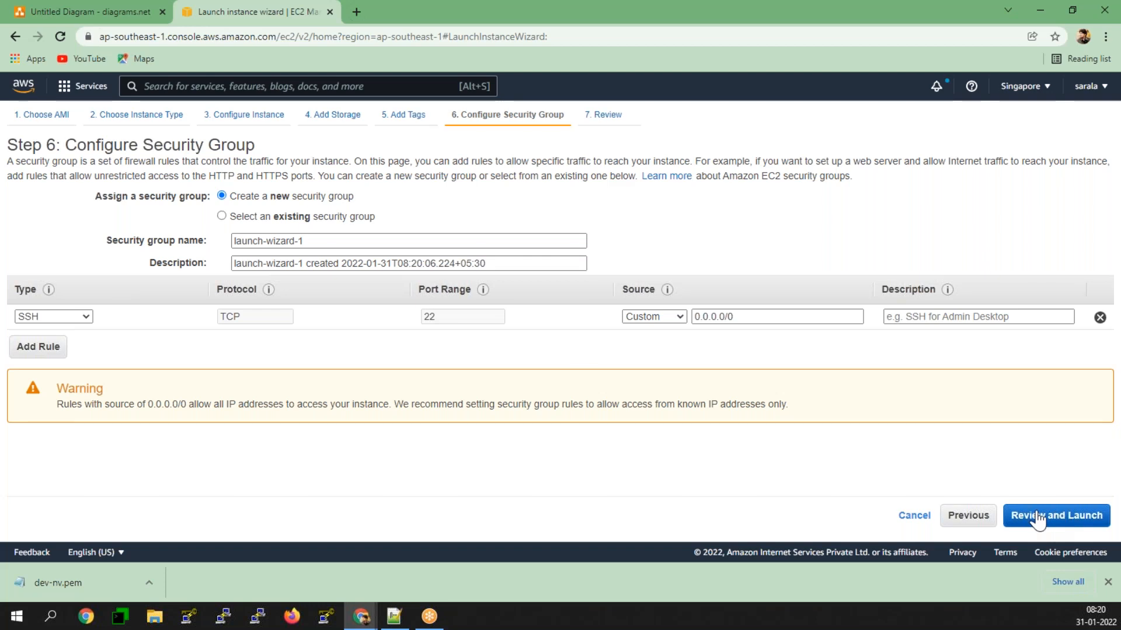
Step: Add an HTTP rule for port 80 to the new security group and continue to the launch review
left_click(35, 348)
left_click(53, 342)
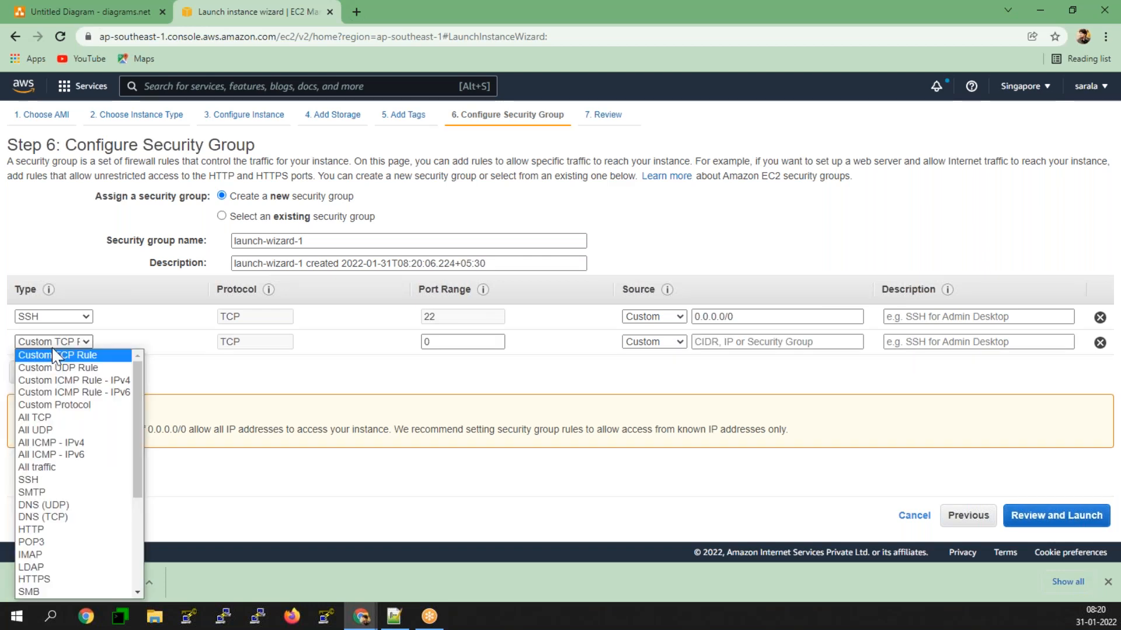
left_click(36, 529)
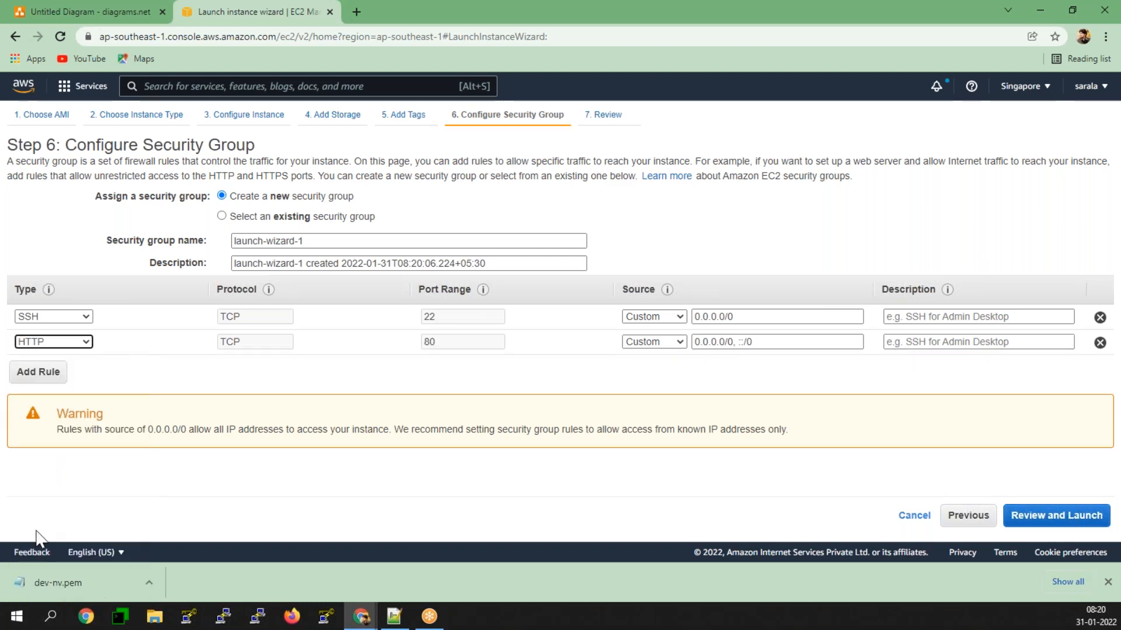
left_click(1066, 518)
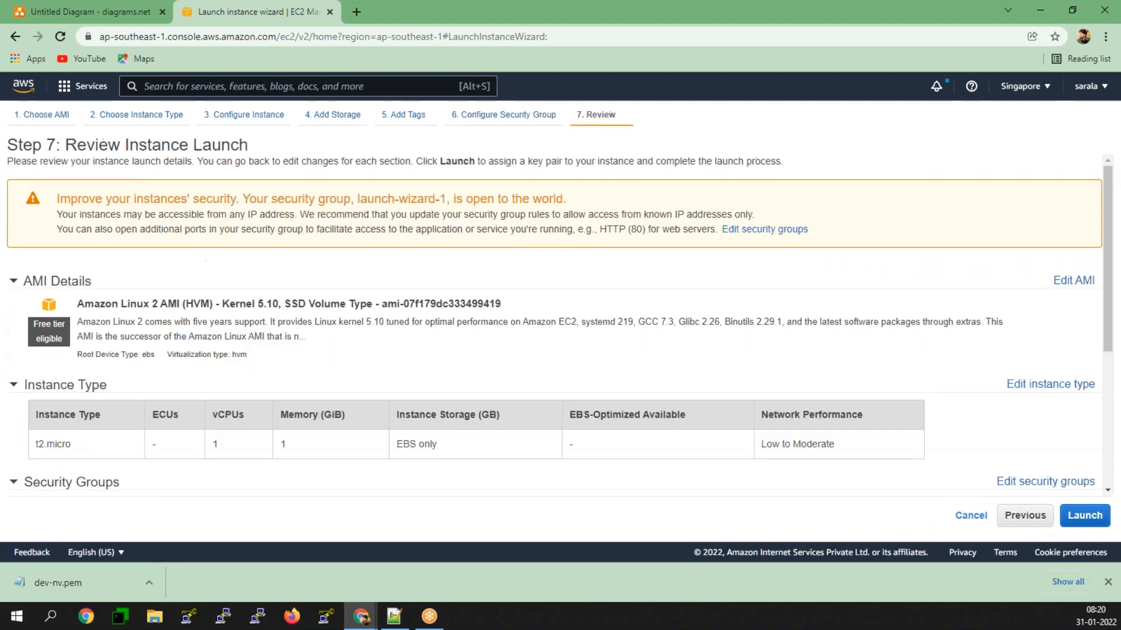
Step: Create and download a new RSA key pair named dev-singapore and launch the instance with it
left_click(1105, 529)
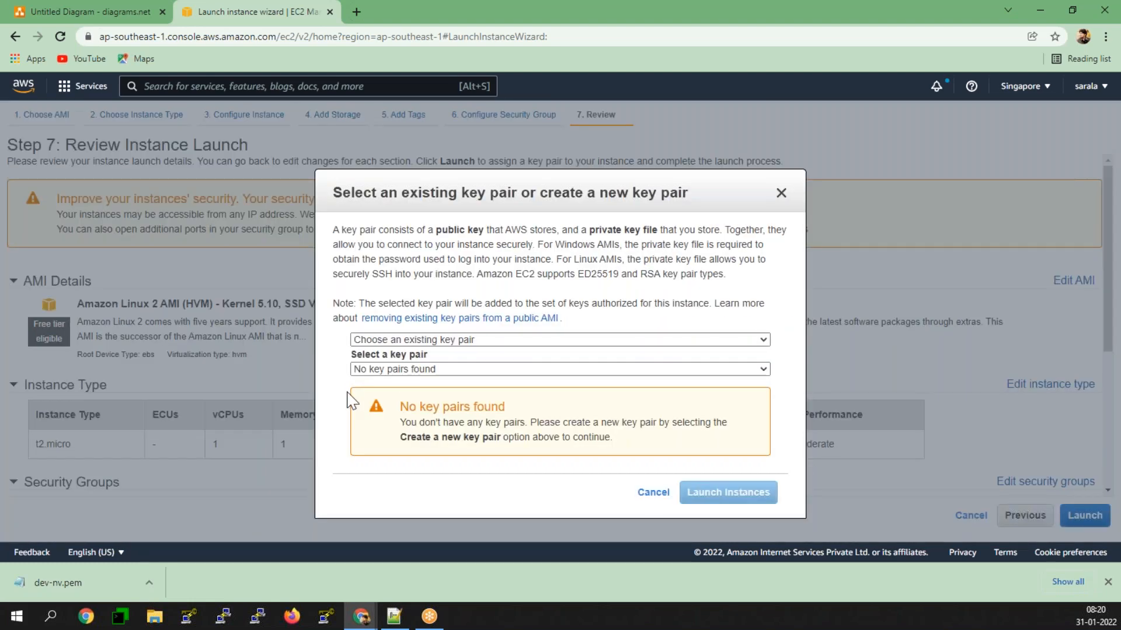
left_click(407, 340)
left_click(408, 365)
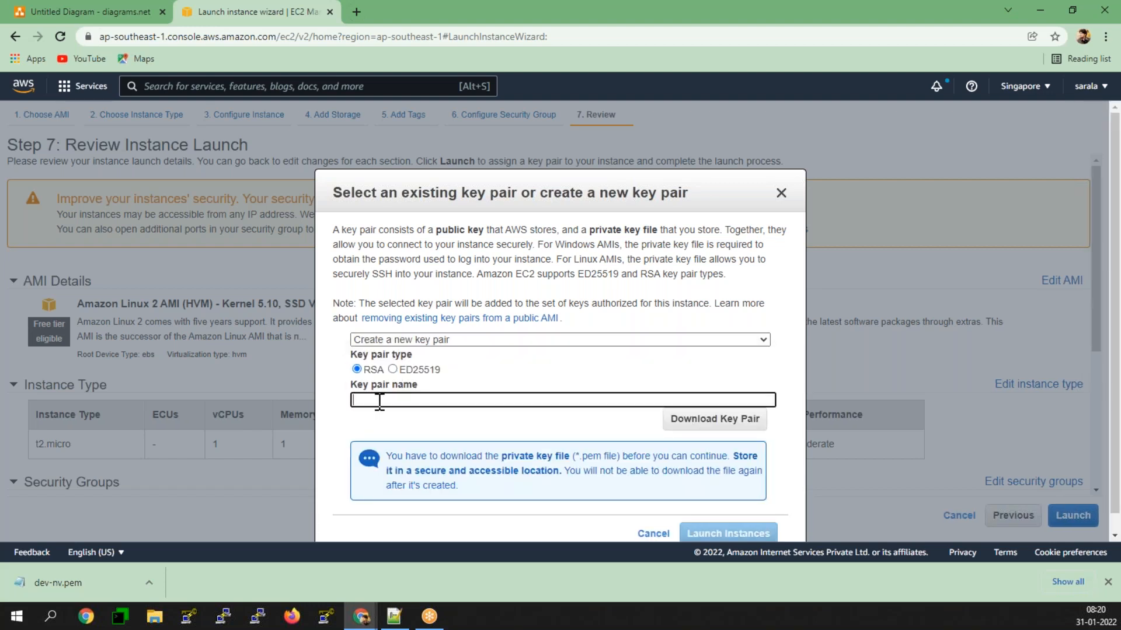
type("dev")
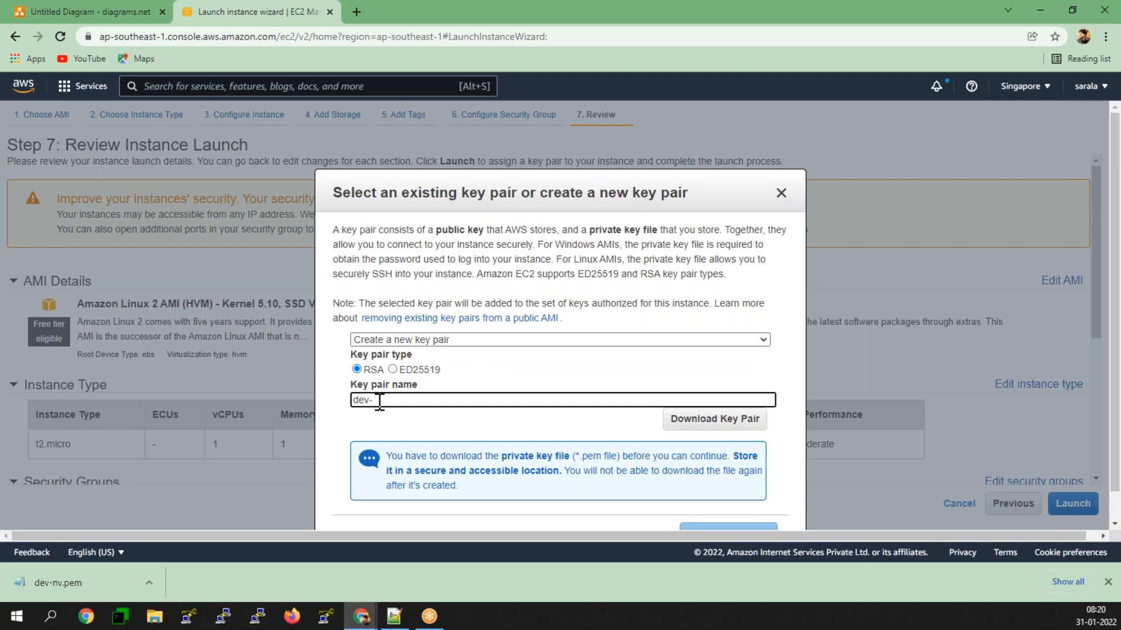
type("-singapore")
left_click(723, 419)
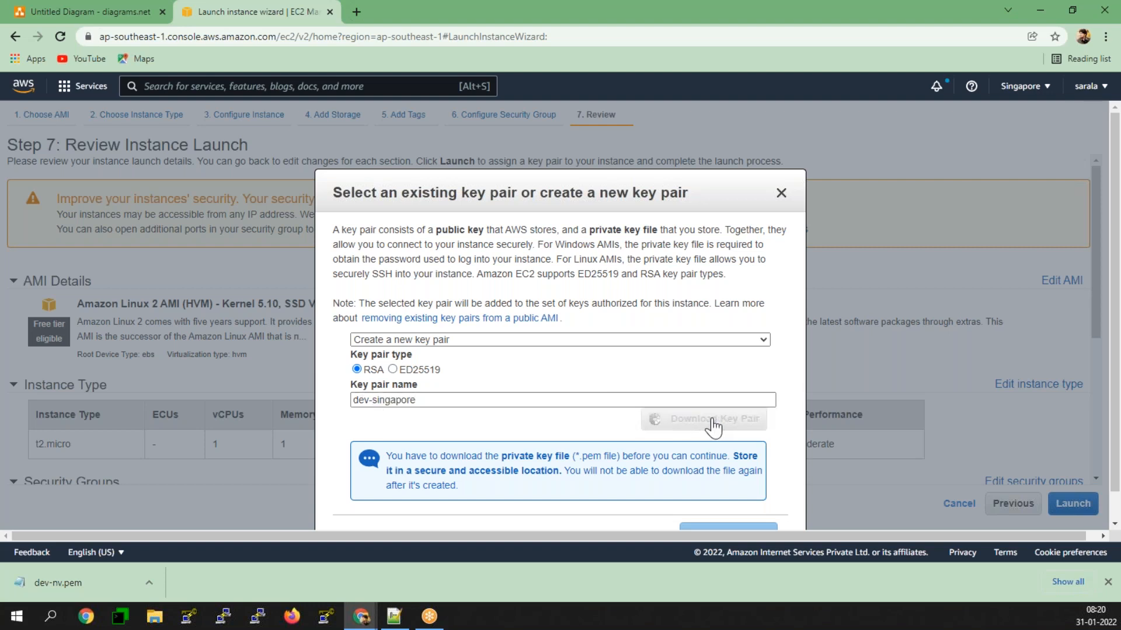
scroll(729, 514, "down", 1)
left_click(728, 528)
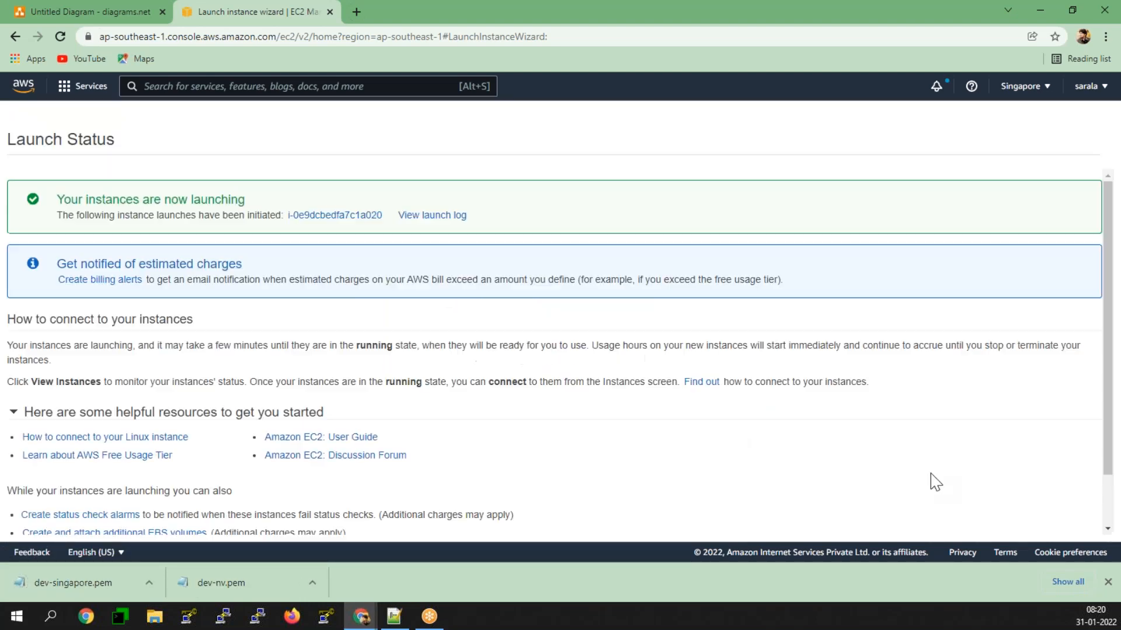
Step: Return to the instances list and start launching a second t2.micro instance from the Amazon Linux 2 Kernel 5.10 AMI, proceeding to its details
scroll(932, 487, "down", 1)
left_click(1057, 523)
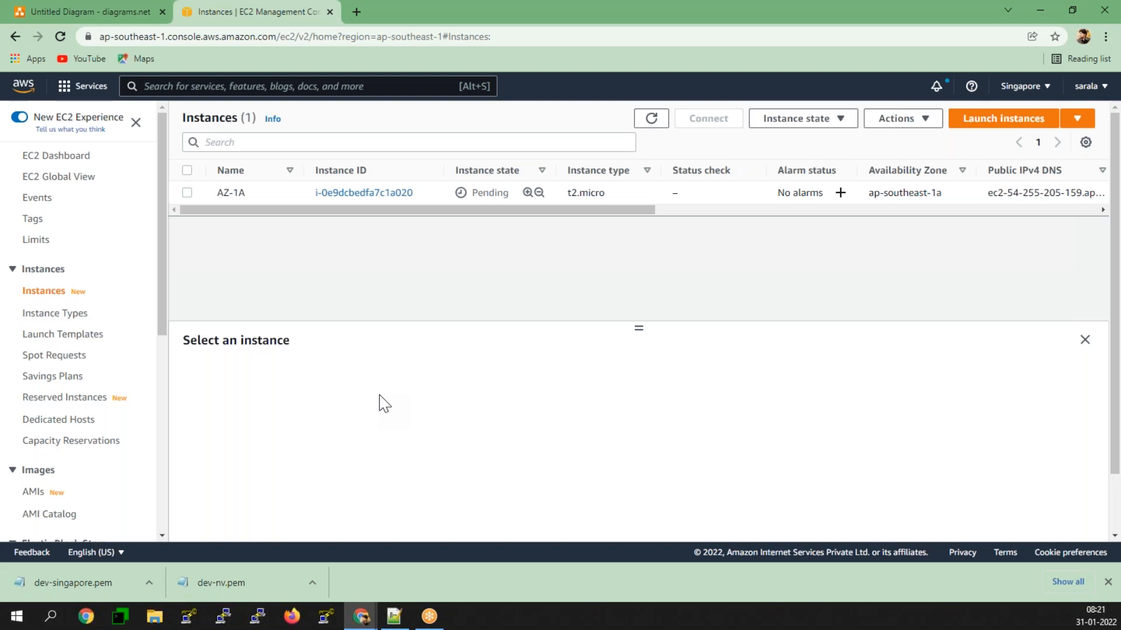
left_click(999, 120)
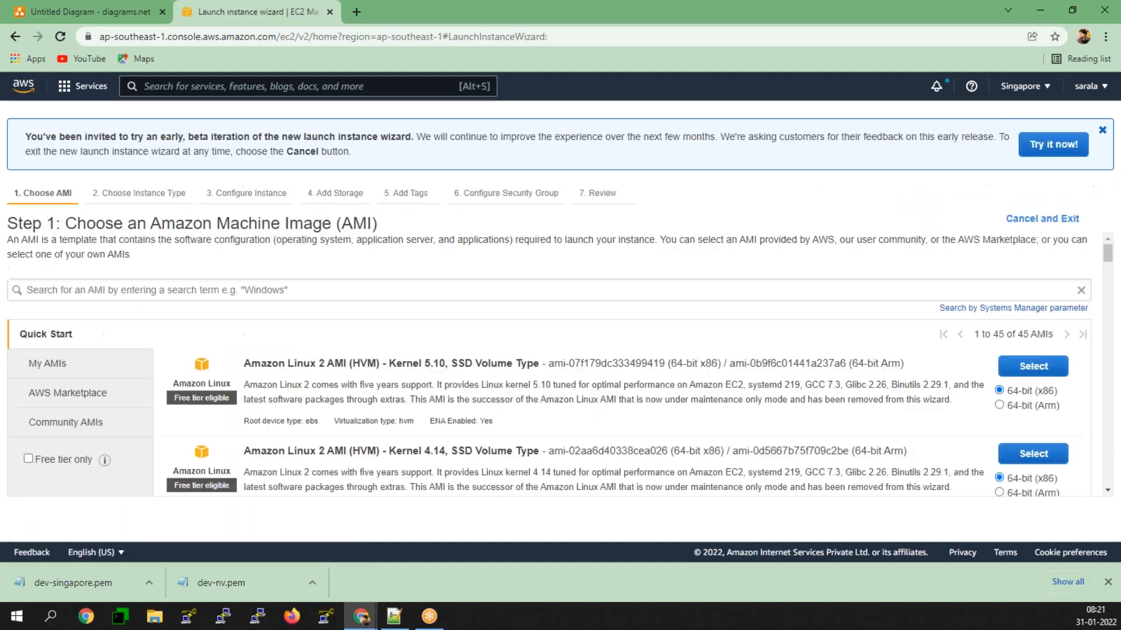
left_click(1022, 369)
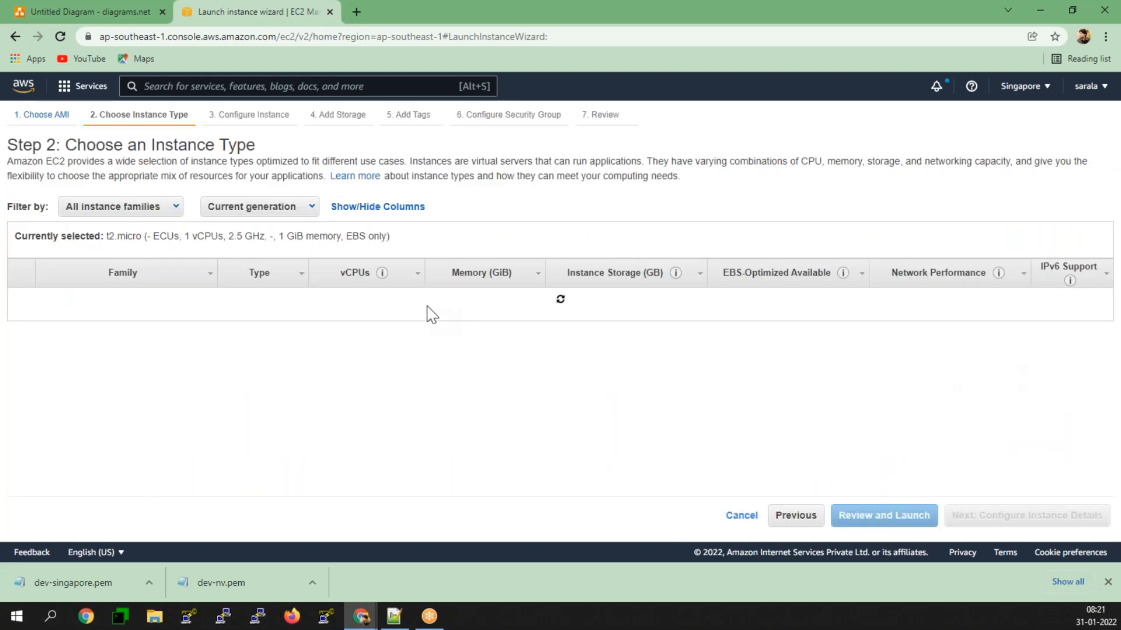
left_click(1028, 516)
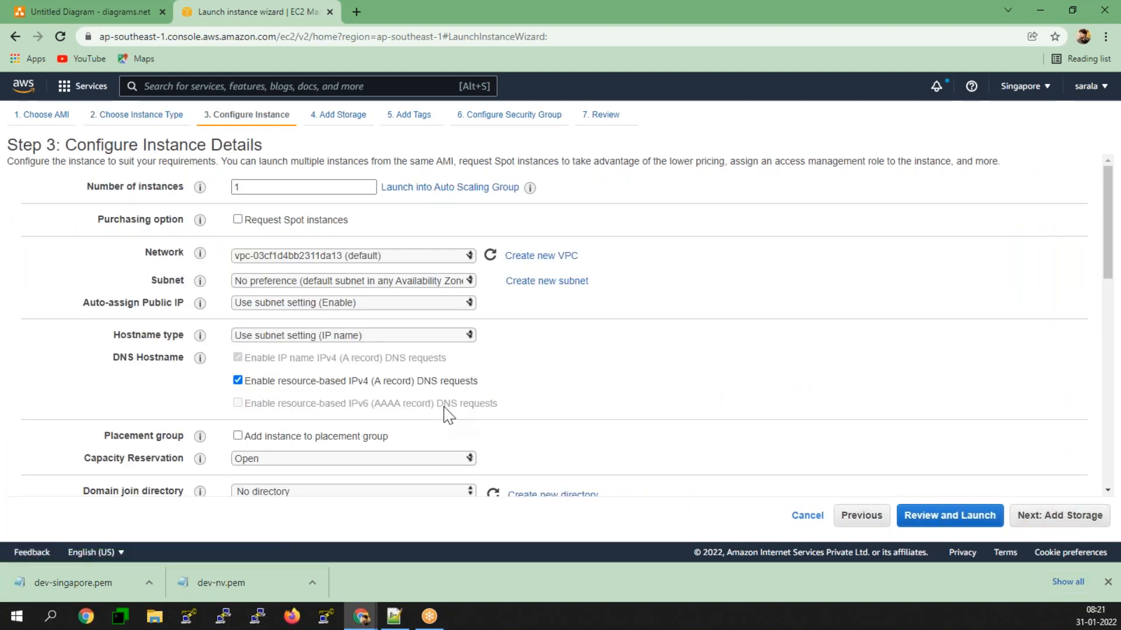
Step: Paste the bootstrap script into the second instance's user data and replace "Boot Strapping / User data" in the echo line with "az-1B"
scroll(448, 414, "down", 15)
left_click(280, 442)
type("yum install httpd -y service httpd restart chkconfig httpd on echo \" This is example for Boot Strapping / User data\" > /var/www/html/index.html service httpd restart")
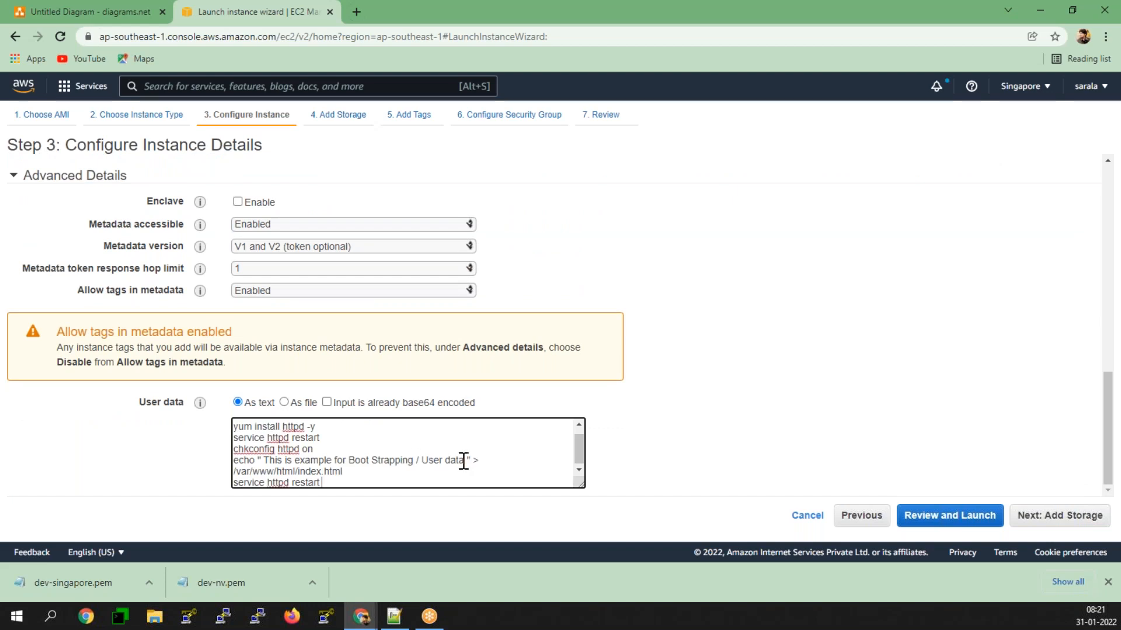
left_click_drag(465, 461, 350, 467)
key("BackSpace")
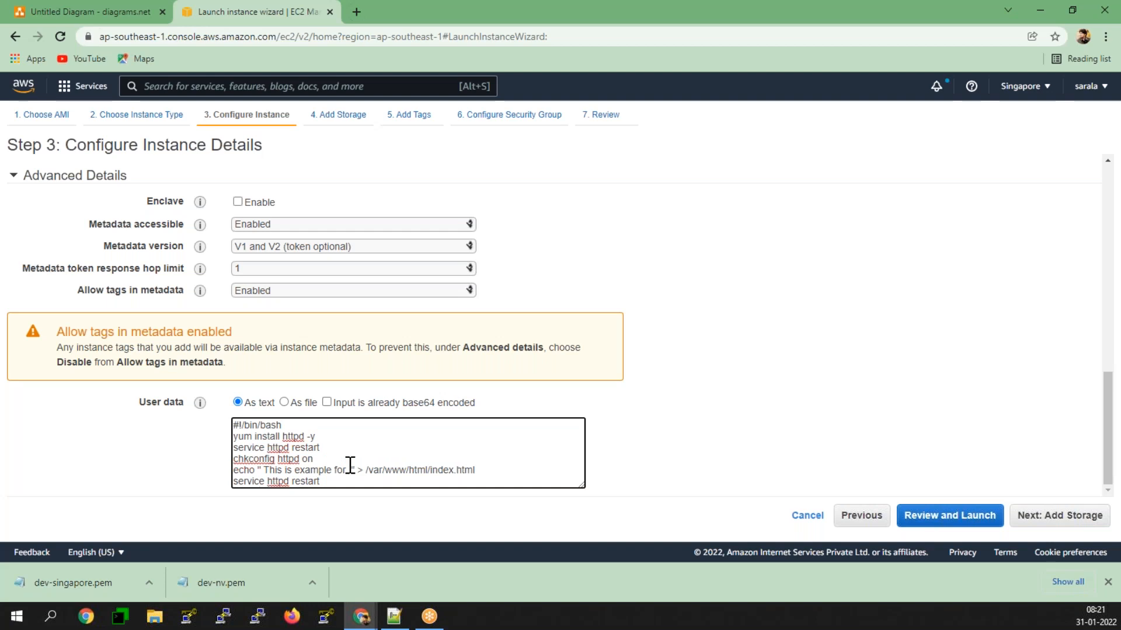
type("az-1b")
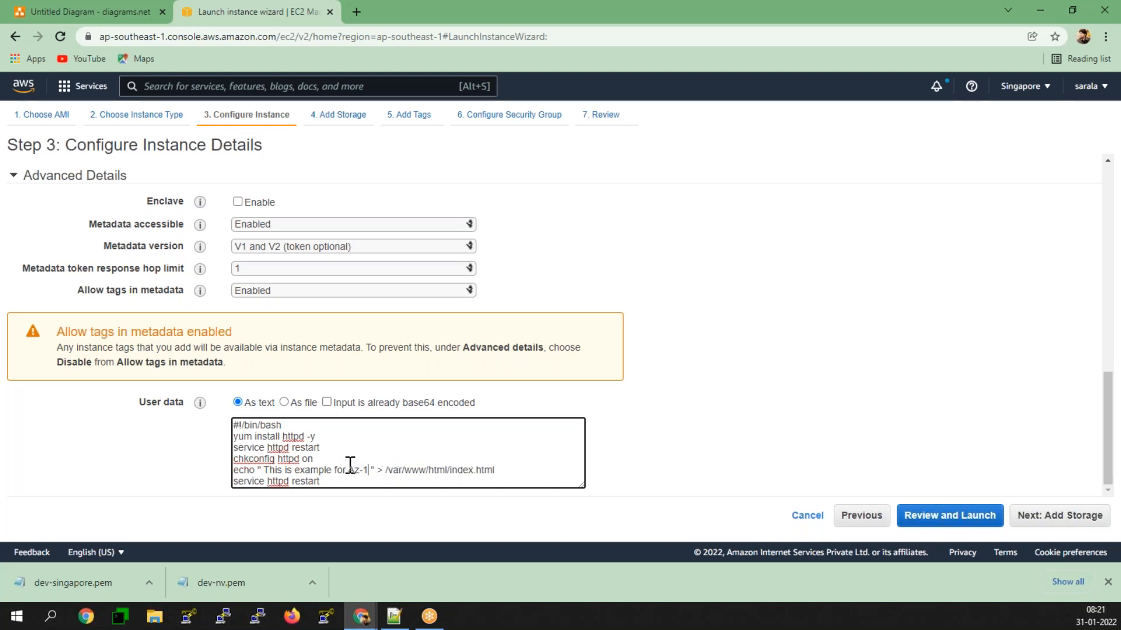
key("BackSpace")
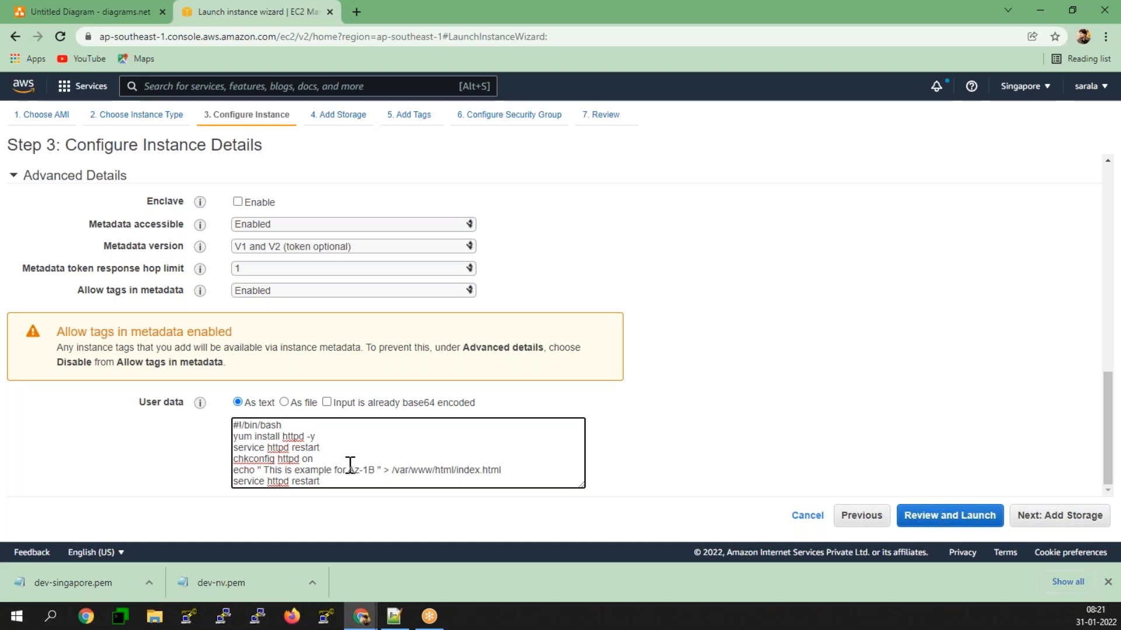
scroll(285, 318, "up", 7)
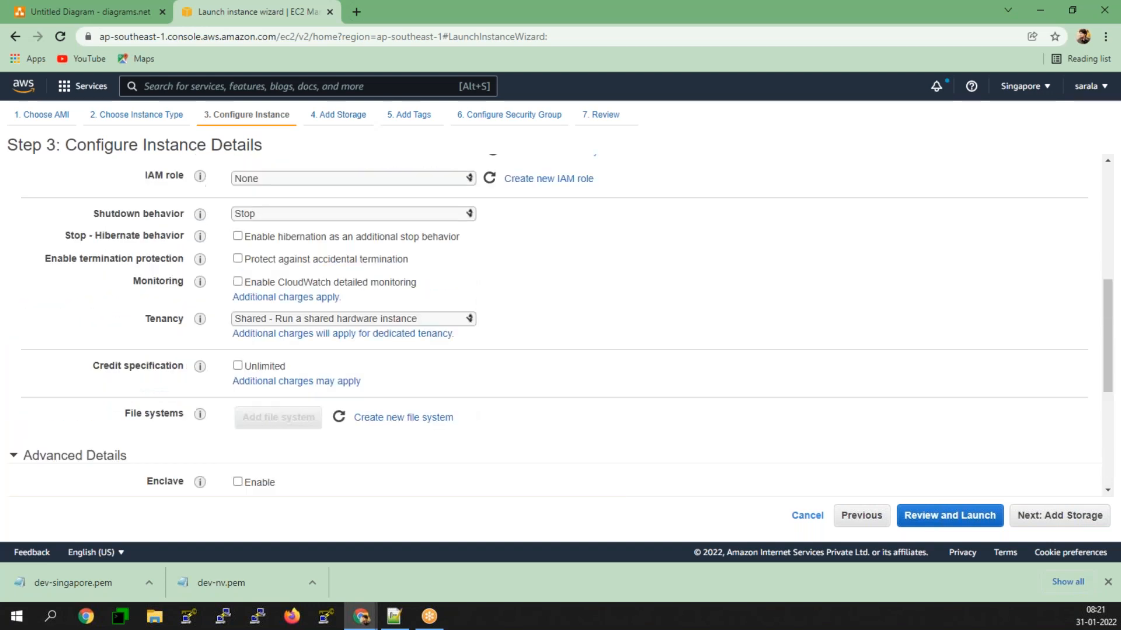
Step: Place the second instance in the default subnet of ap-southeast-1b and proceed to the storage settings
scroll(264, 336, "up", 5)
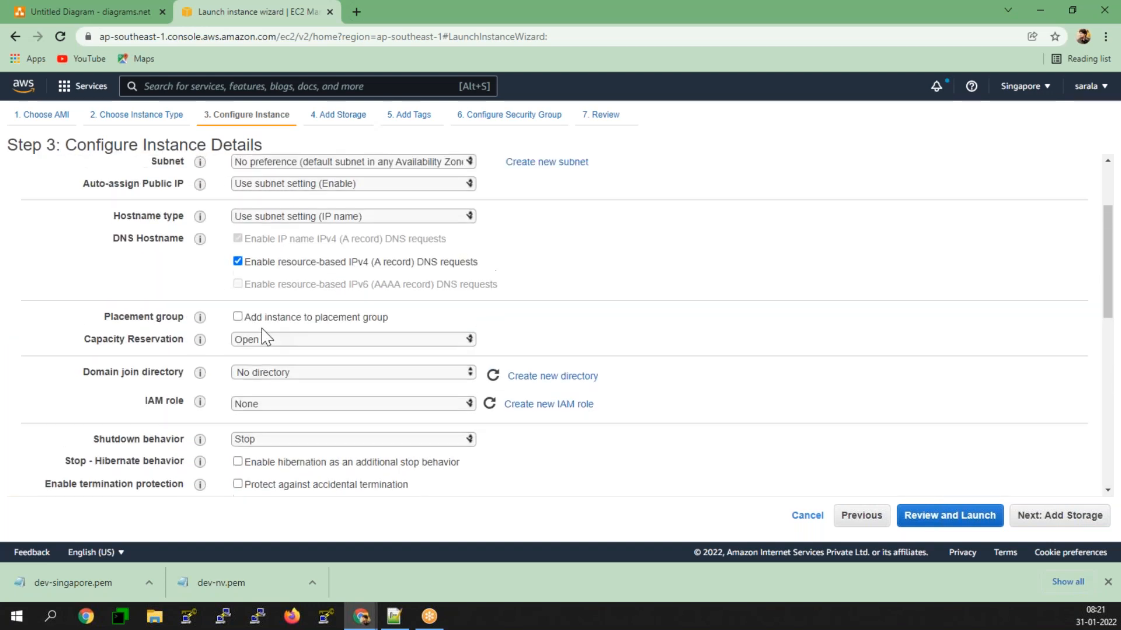
left_click(355, 282)
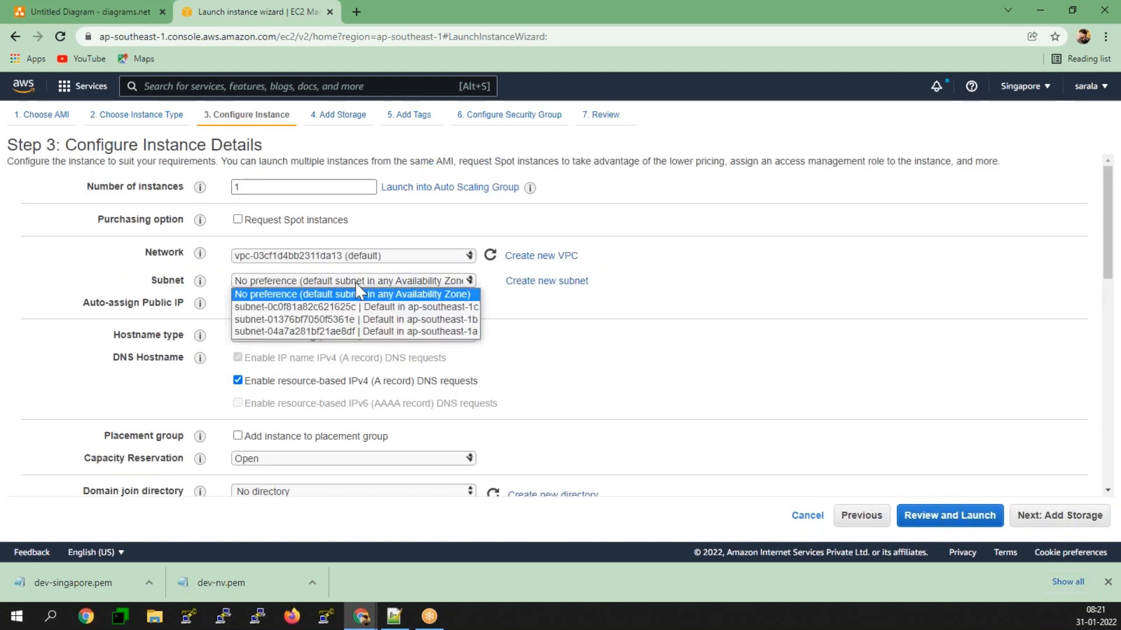
left_click(389, 323)
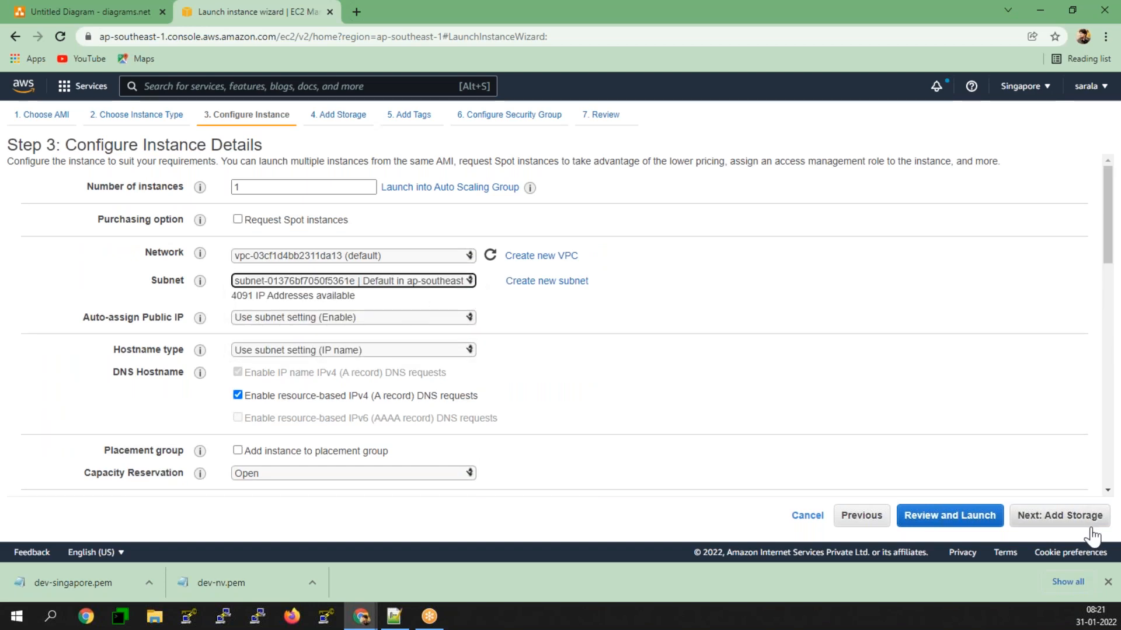
left_click(1060, 516)
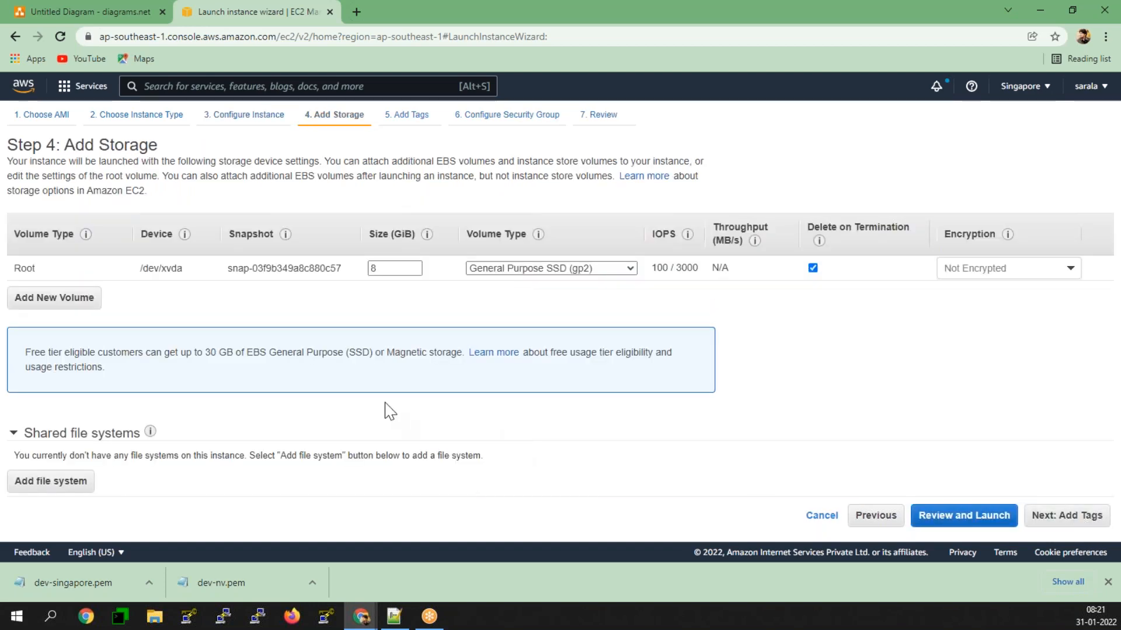
Step: Set the root volume size to 15 GiB and proceed to the tags
double_click(392, 270)
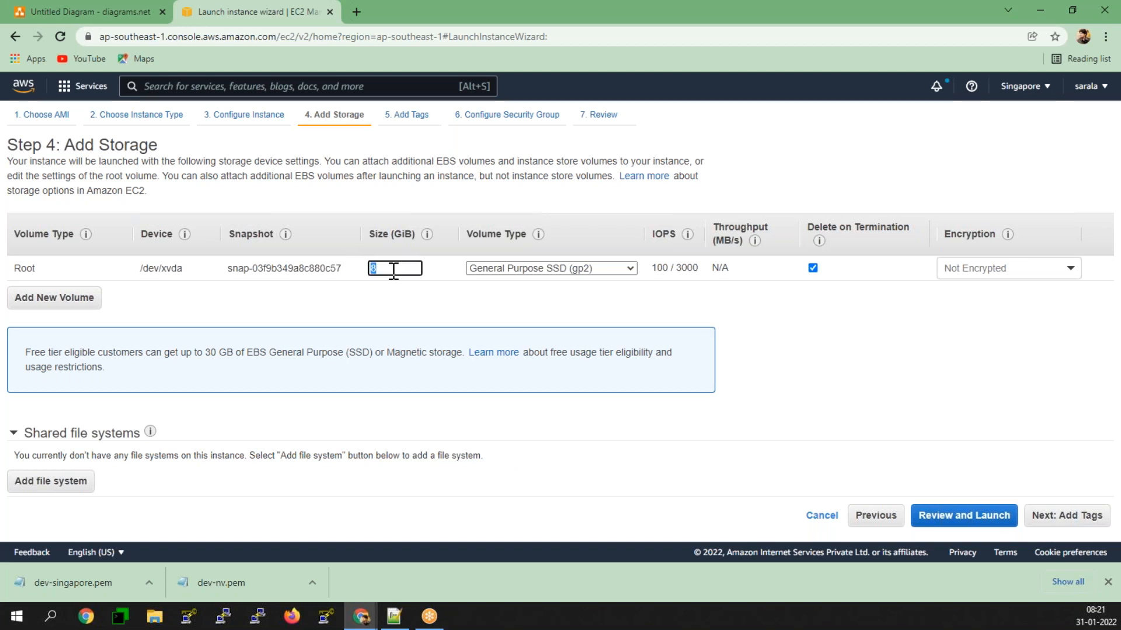
type("15")
left_click(972, 393)
left_click(1064, 520)
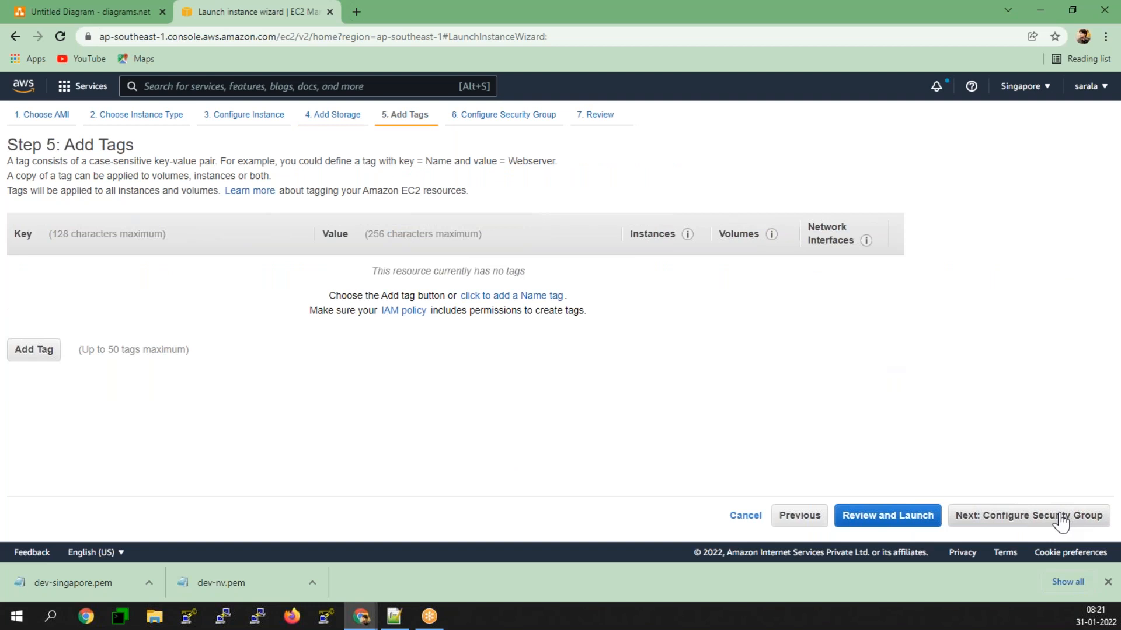
Step: Add a tag with key Name and value Az-1B and proceed to the security group configuration
left_click(26, 359)
type("Name")
left_click(382, 273)
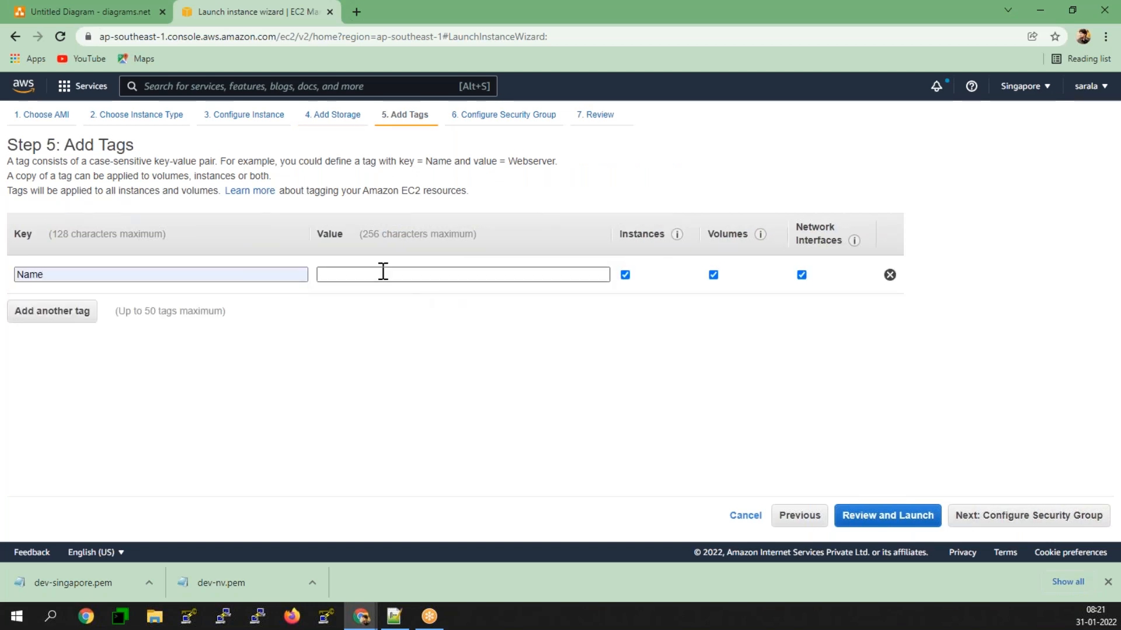
type("Az-1B")
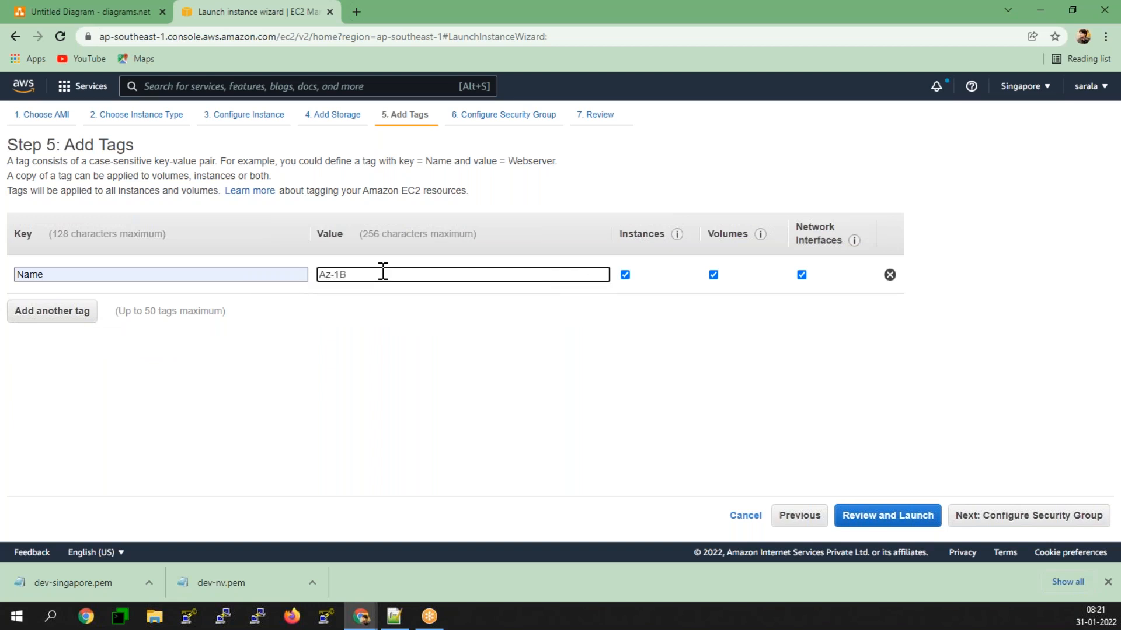
left_click(1037, 521)
Step: Add an HTTP rule to the new launch-wizard-2 security group and continue to the launch review
left_click(38, 348)
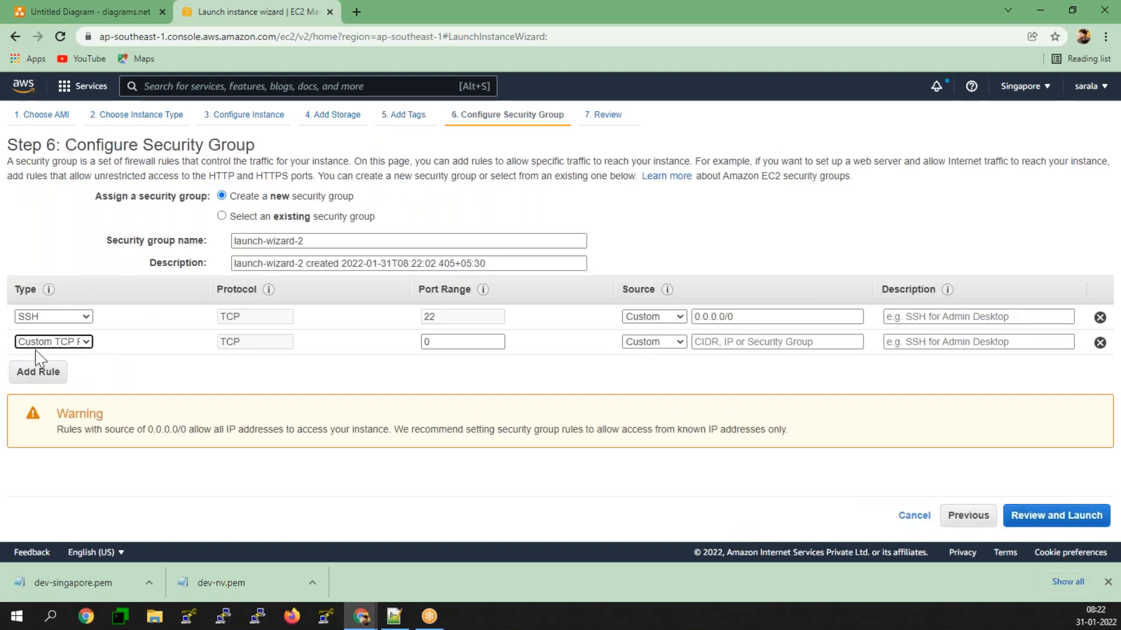
left_click(41, 343)
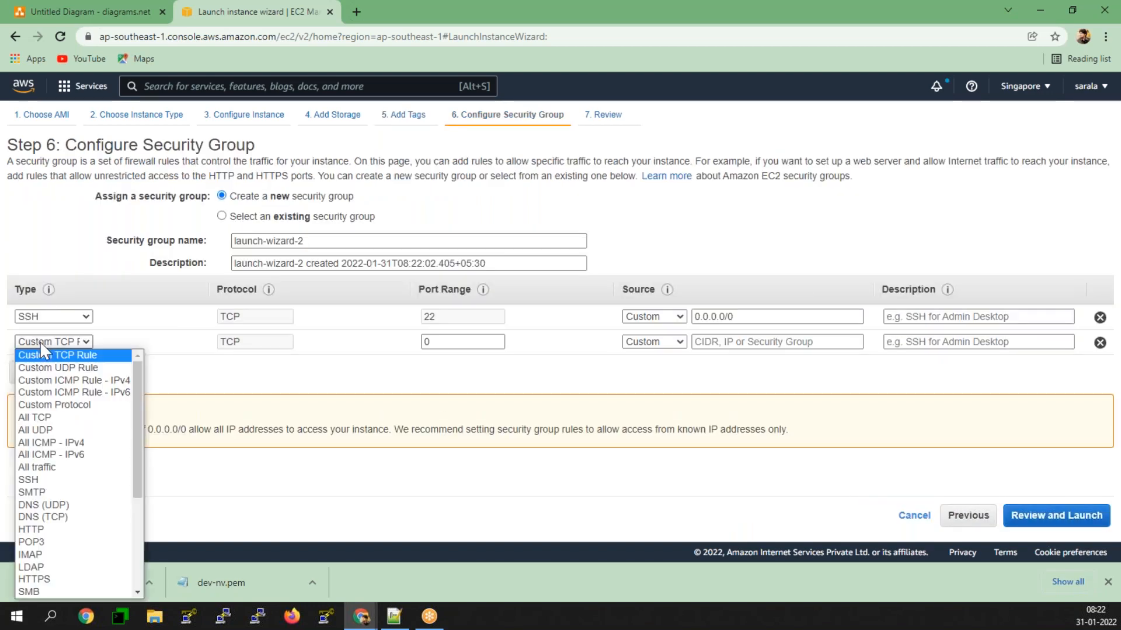
left_click(39, 530)
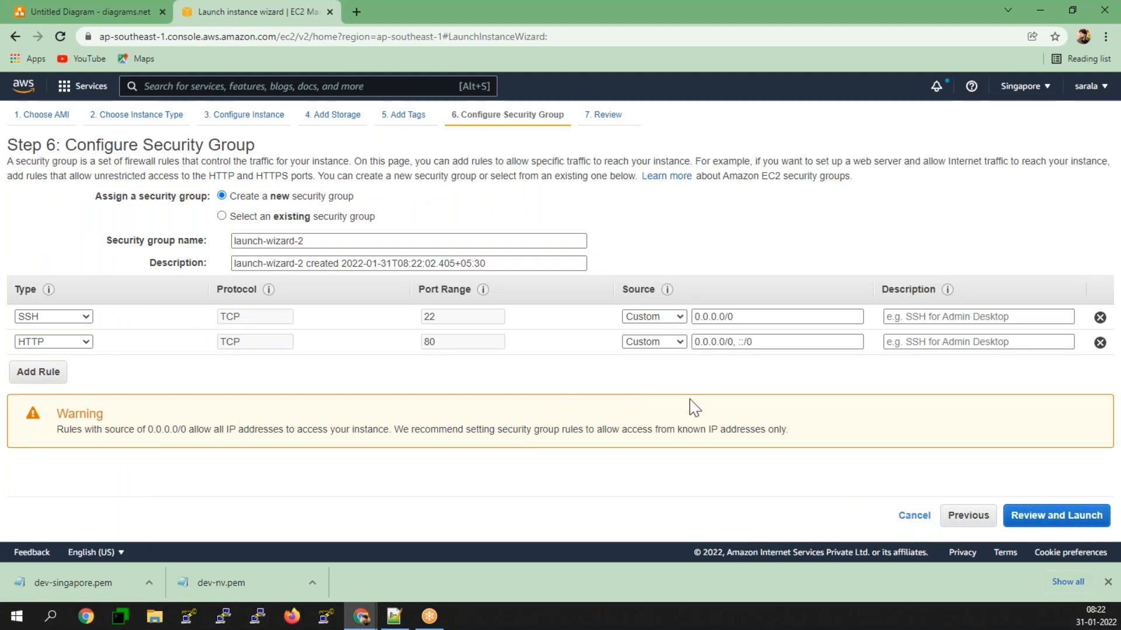
left_click(1060, 517)
Step: Launch the instance with the existing dev-singapore key pair, acknowledging access to the private key, and view the instances list
left_click(1084, 517)
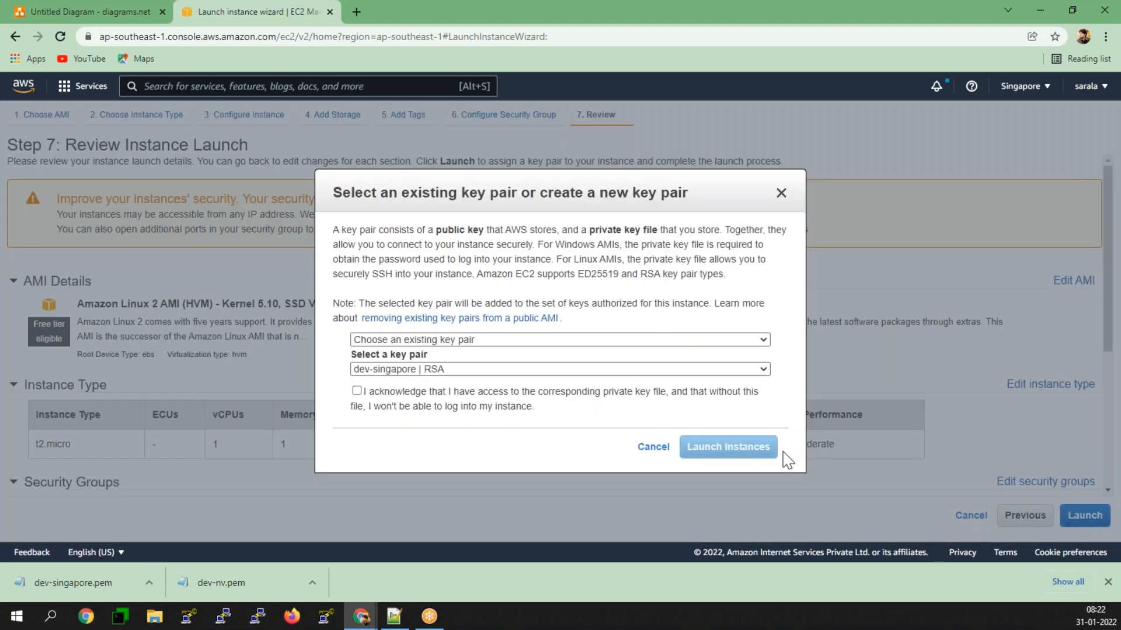
left_click(357, 391)
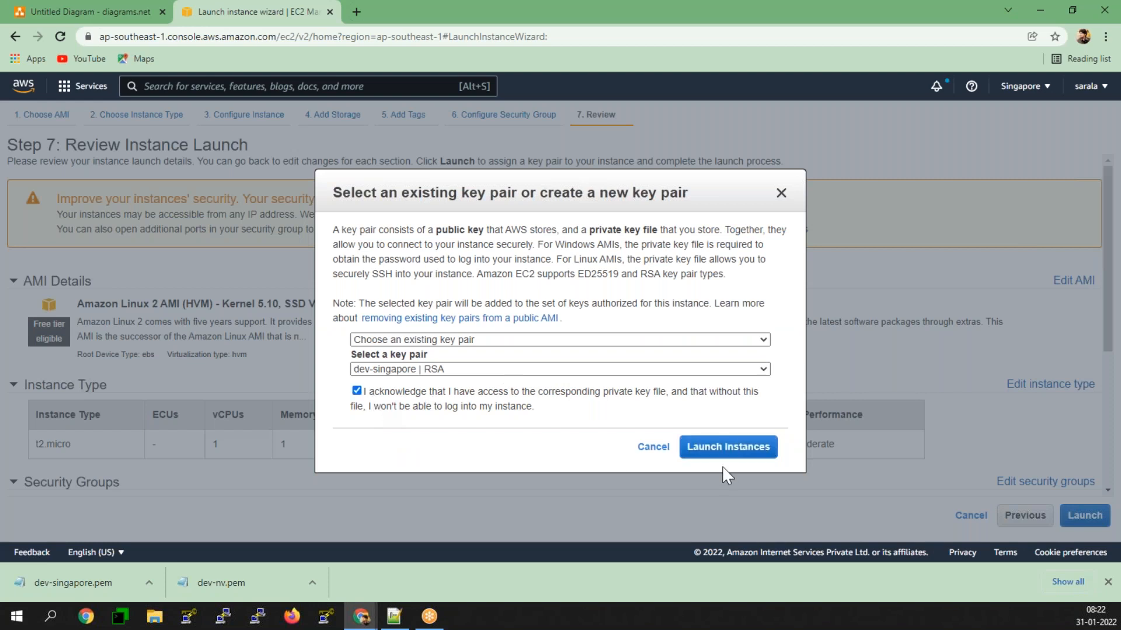
left_click(723, 447)
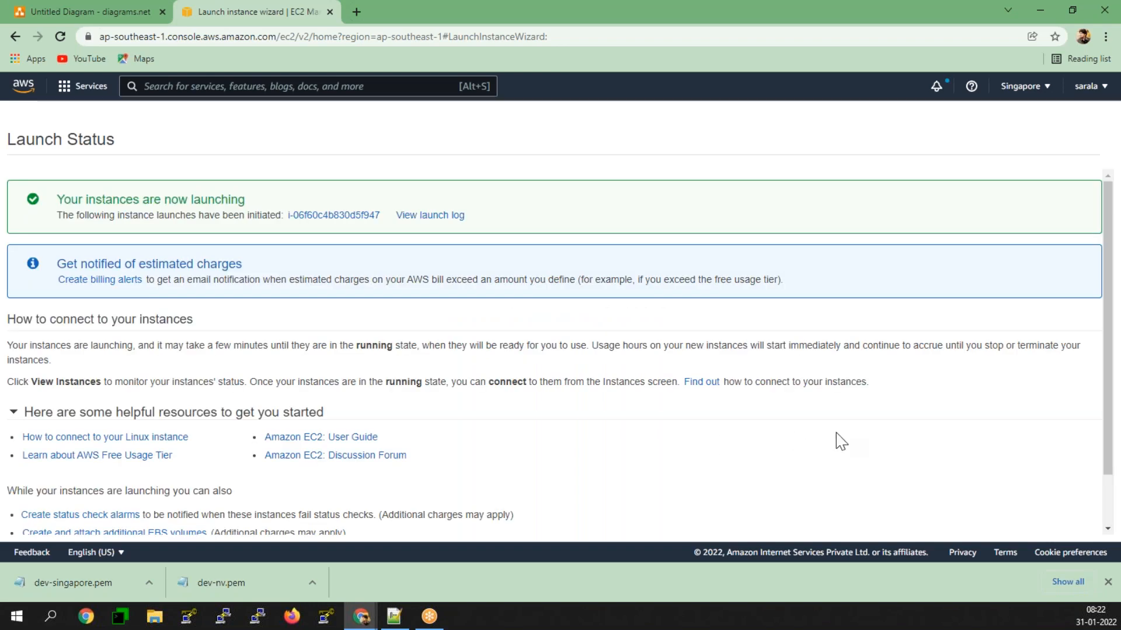
scroll(1013, 505, "down", 1)
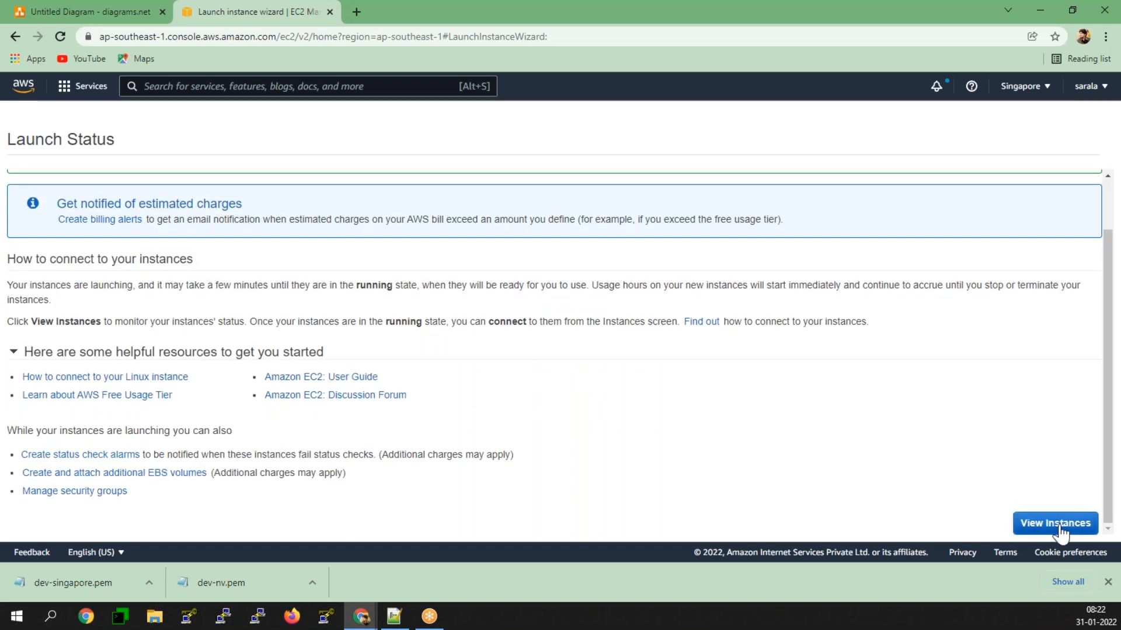
left_click(1059, 528)
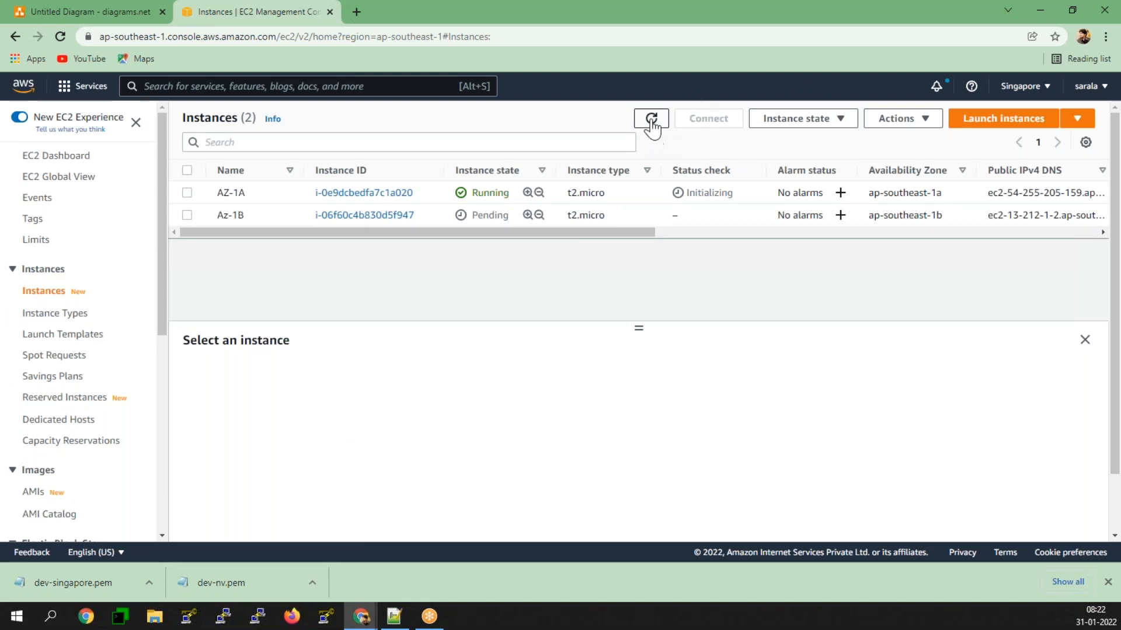
left_click(399, 10)
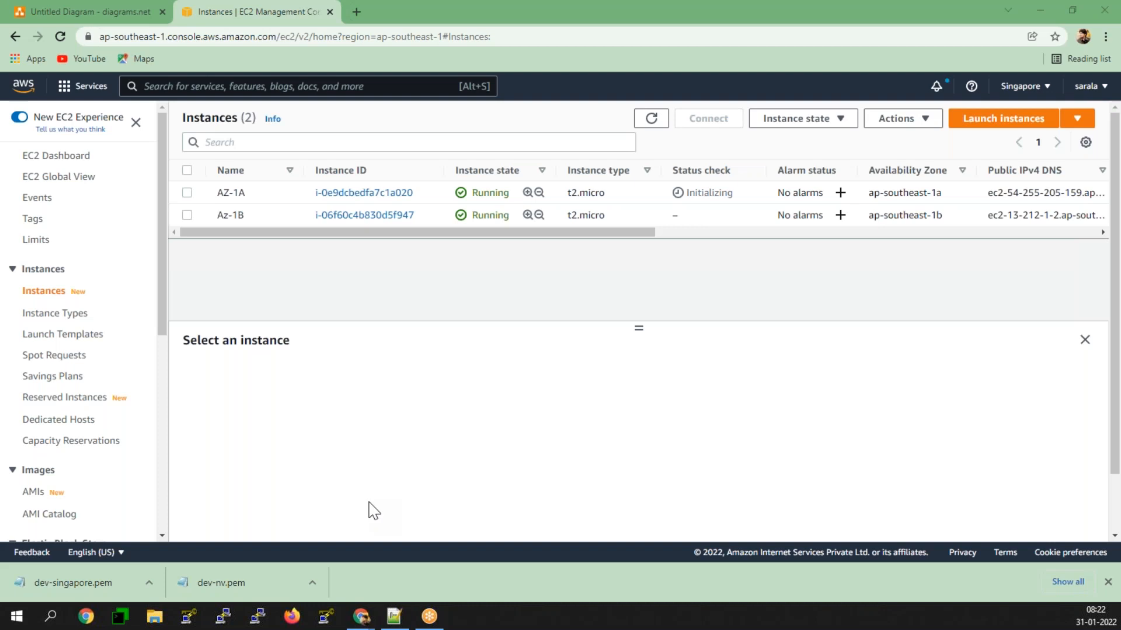
Step: Copy the public IPv4 address of instance AZ-1A and open it in a new browser tab
left_click(187, 193)
left_click(500, 469)
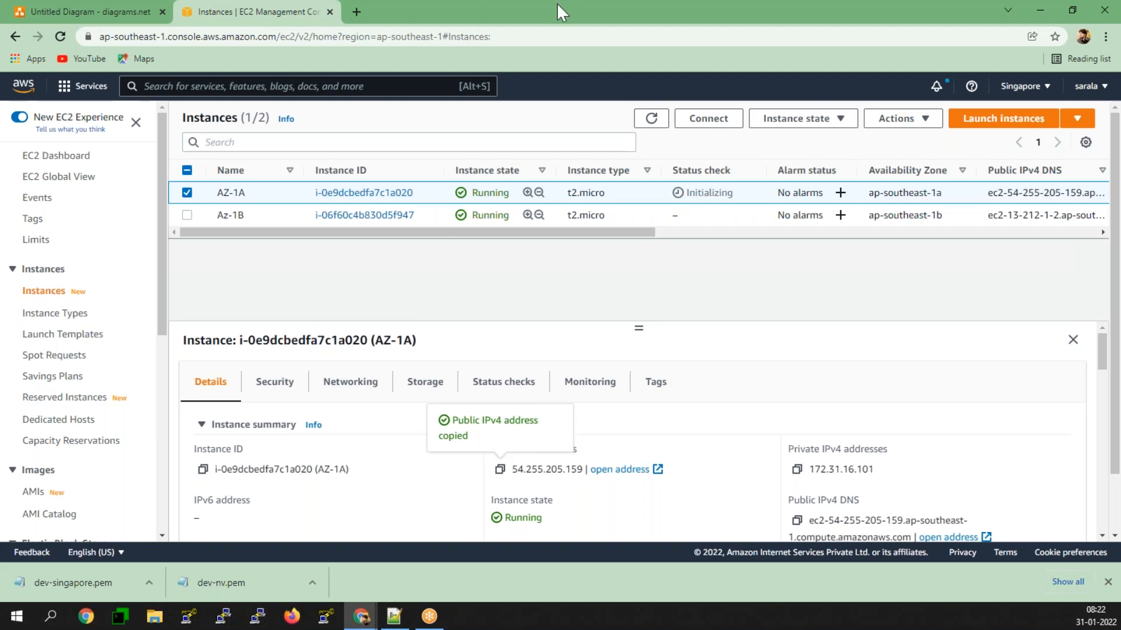
left_click(356, 11)
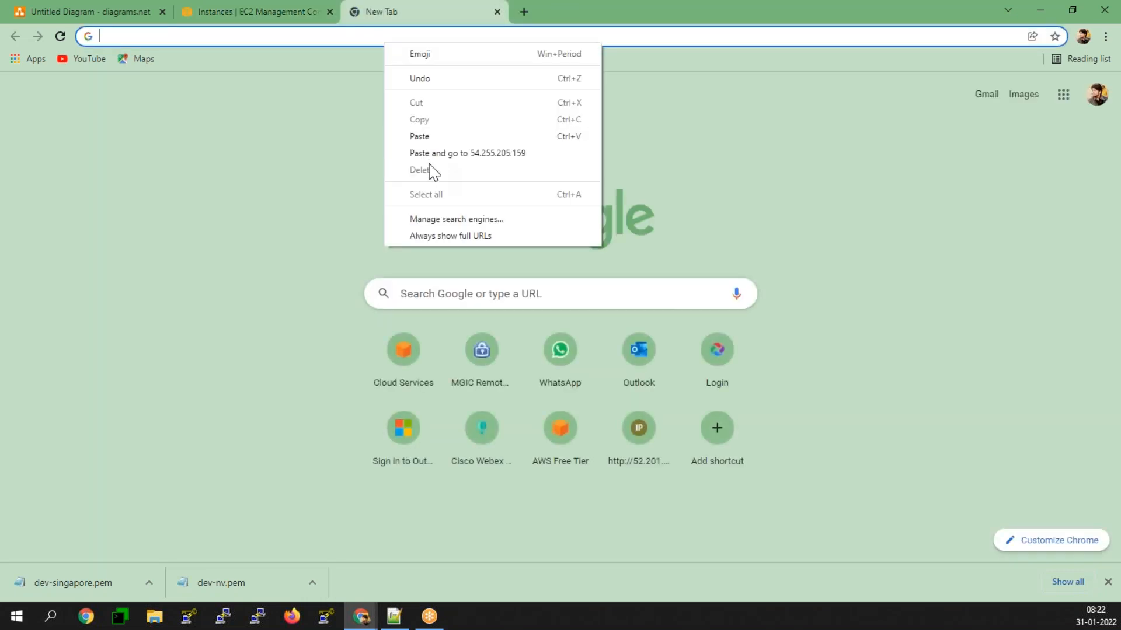
left_click(425, 148)
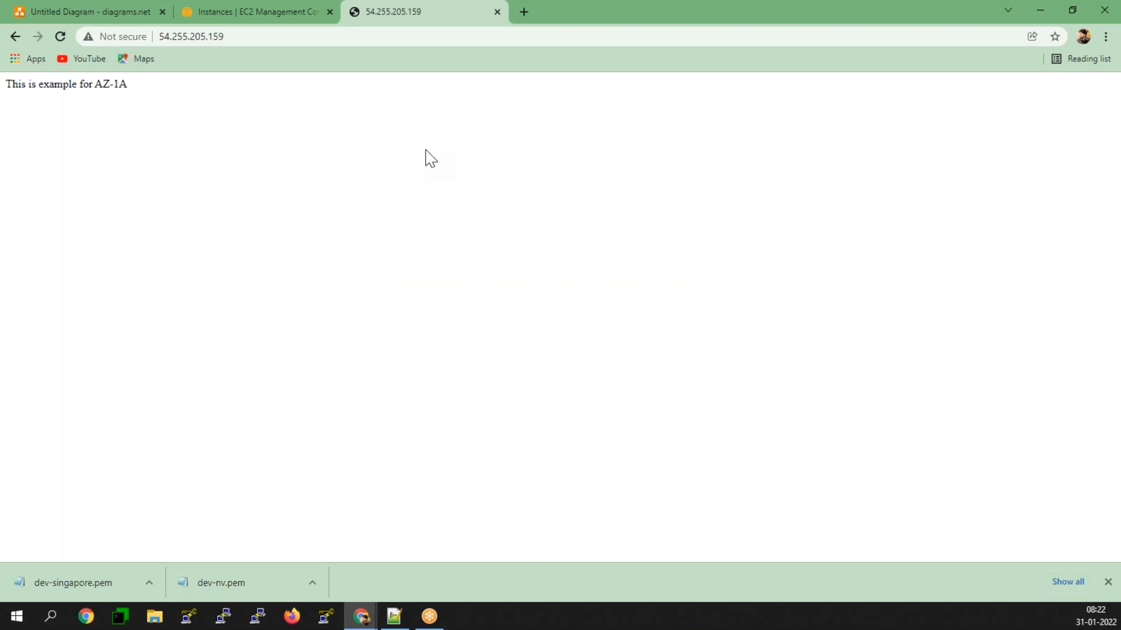
Step: Copy the public IPv4 address of instance Az-1B and open it in another new browser tab
left_click(279, 2)
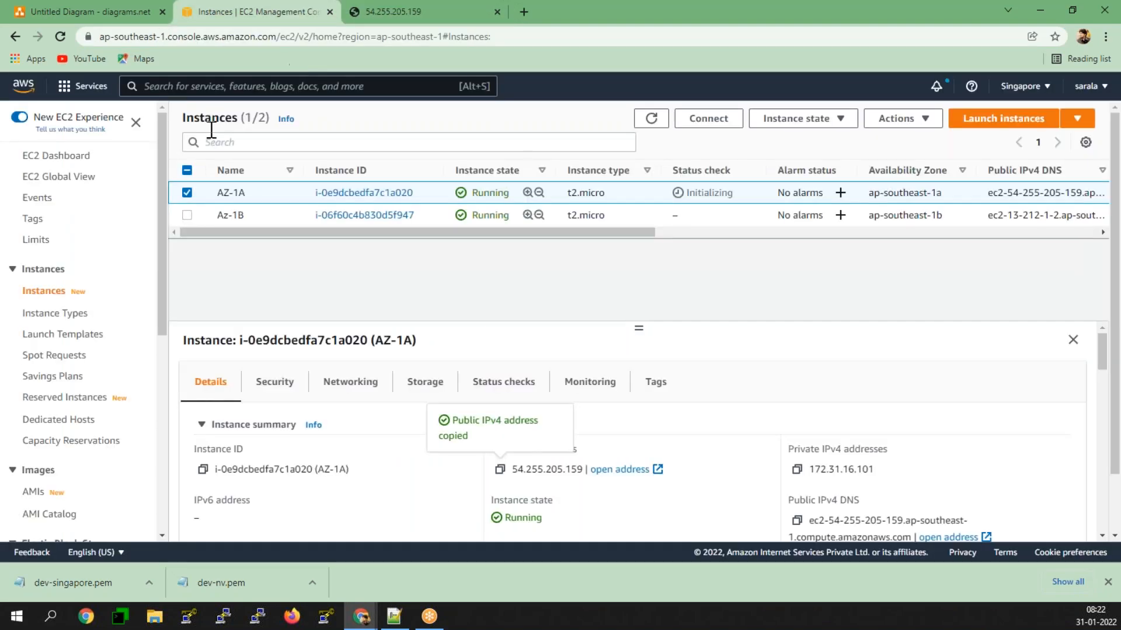
left_click(187, 192)
left_click(186, 215)
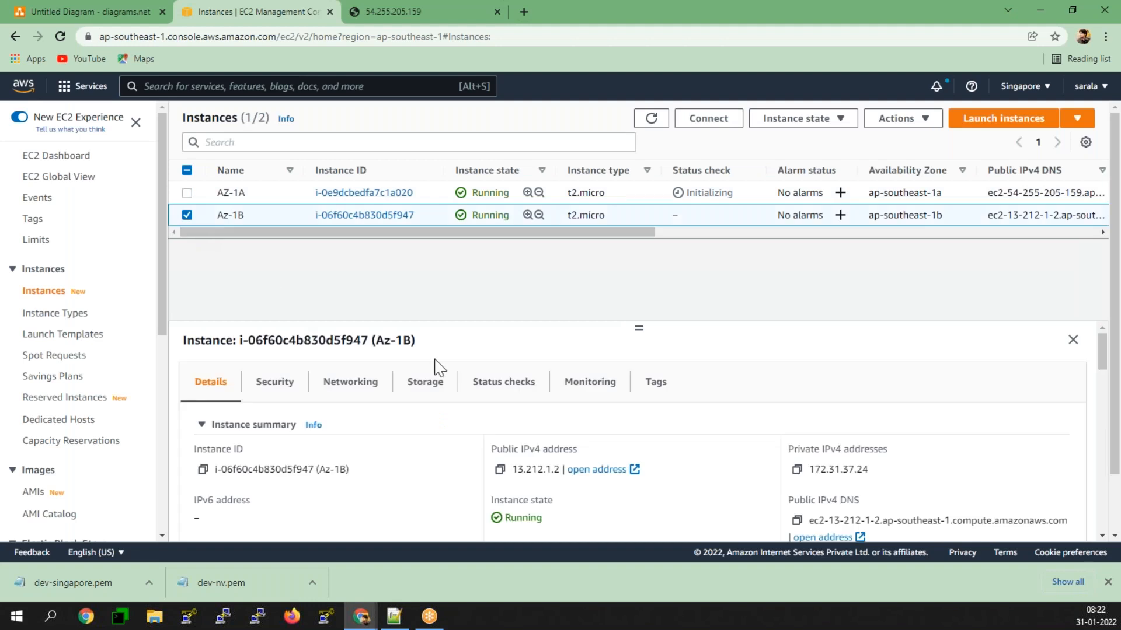
left_click(500, 470)
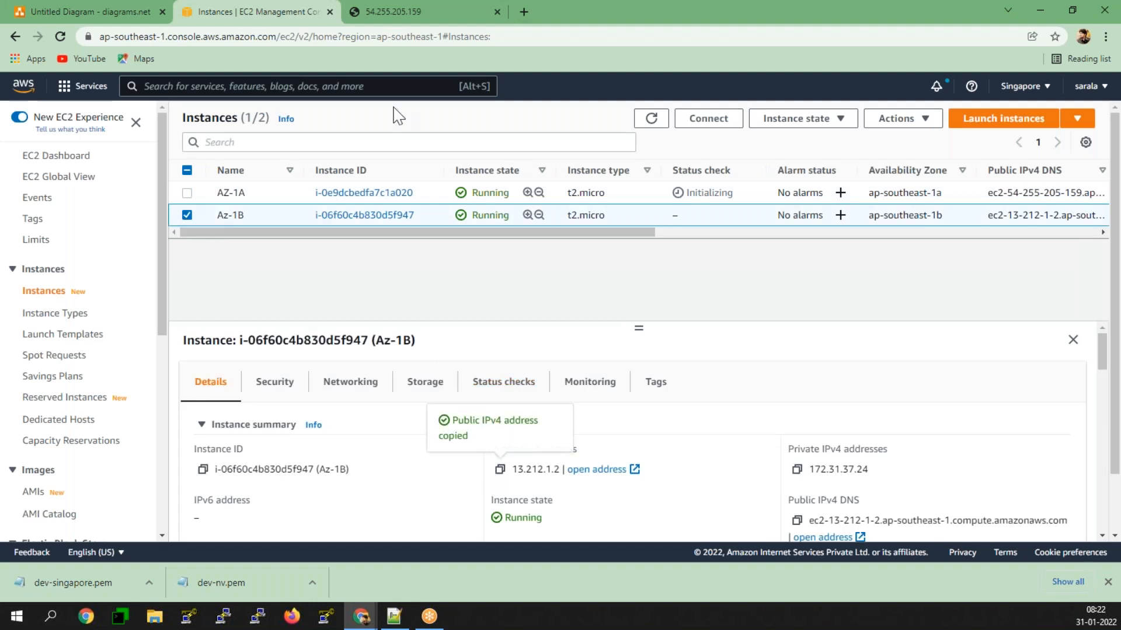
left_click(527, 12)
right_click(533, 37)
left_click(577, 149)
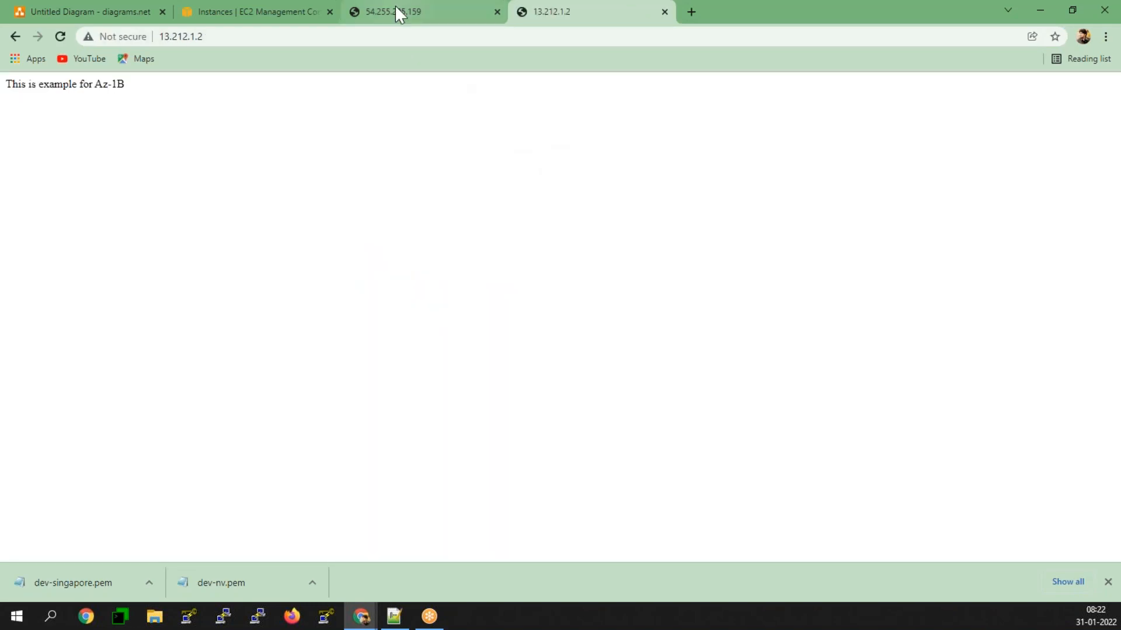
Step: Compare the web pages served by the two instances and return to the EC2 instances list
left_click(396, 8)
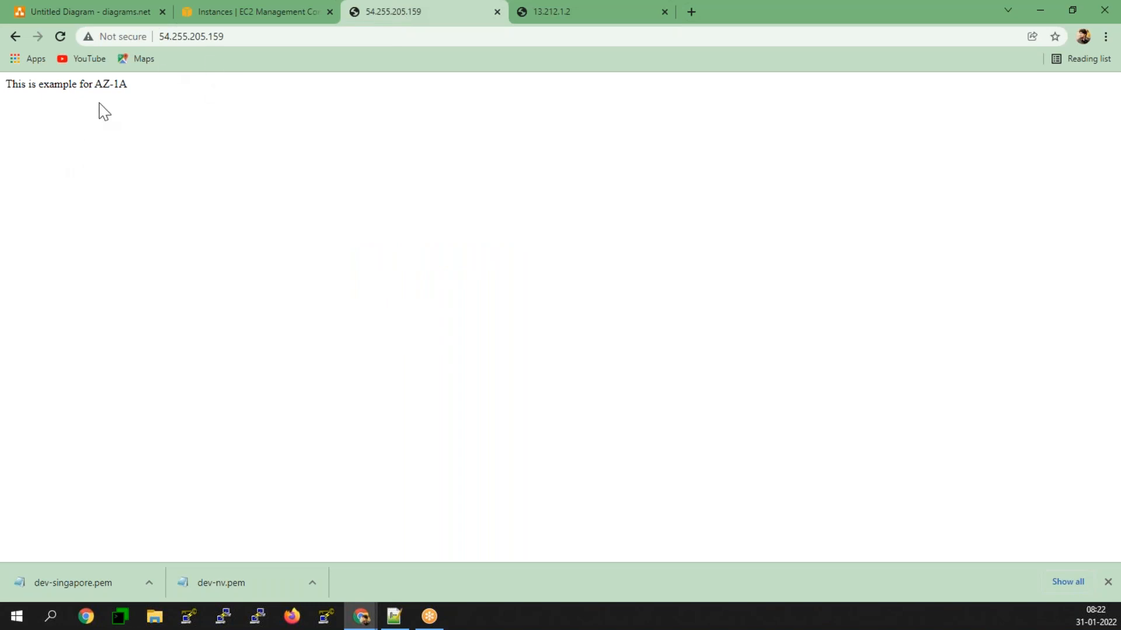
left_click(514, 13)
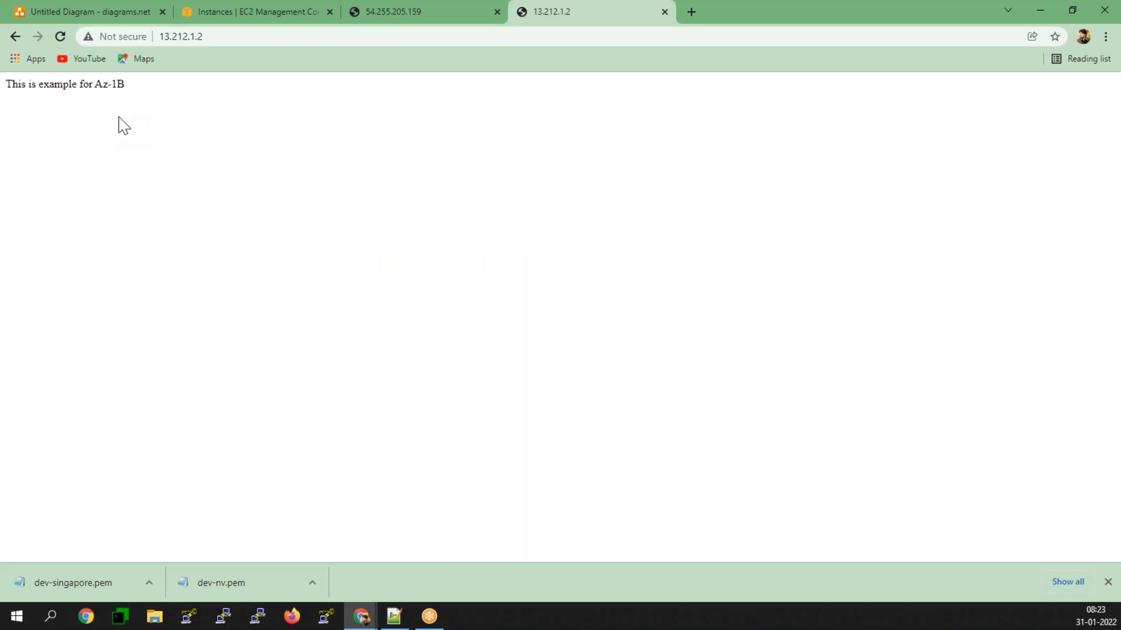
left_click(236, 22)
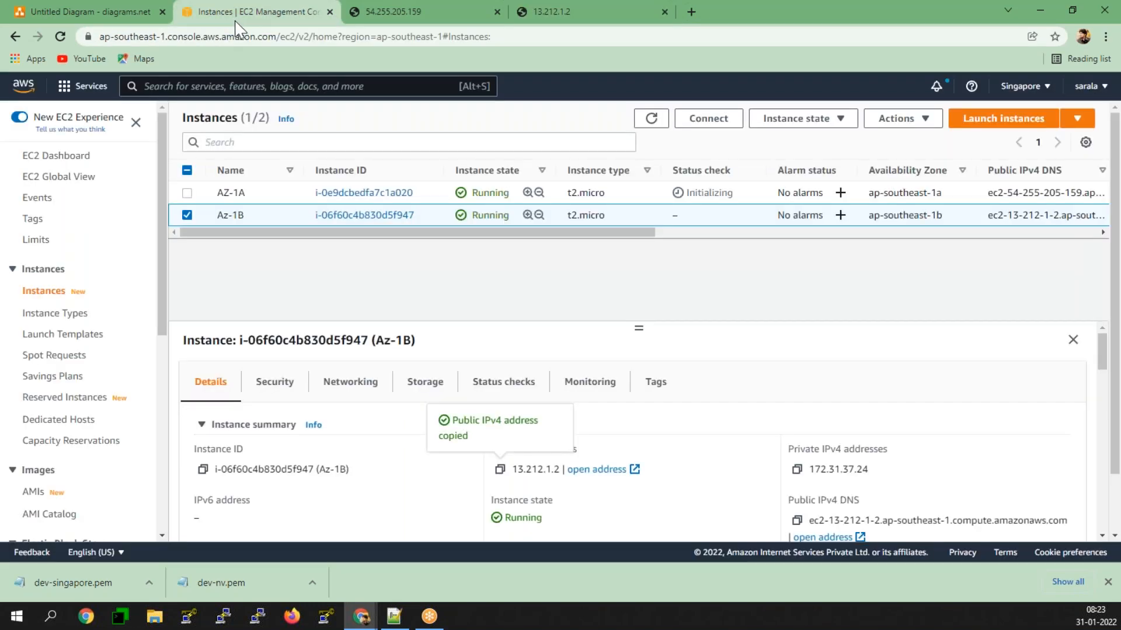
Step: Switch to the diagrams.net diagram and examine how the upper ELB connects to the 1a and 1b ellipses
left_click(114, 7)
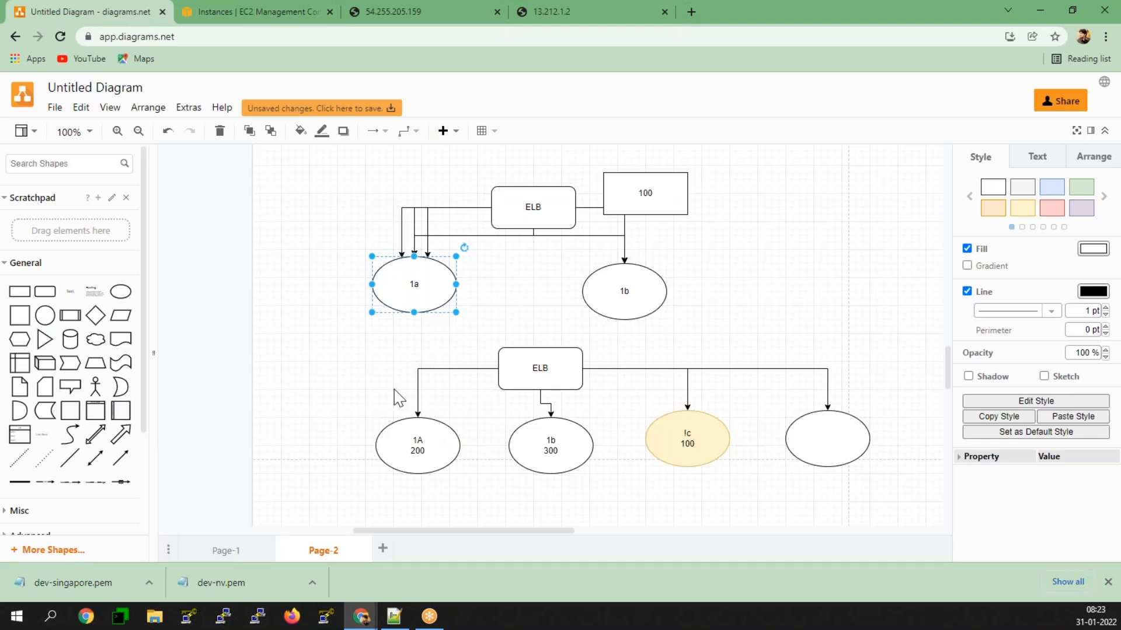
scroll(399, 398, "up", 5)
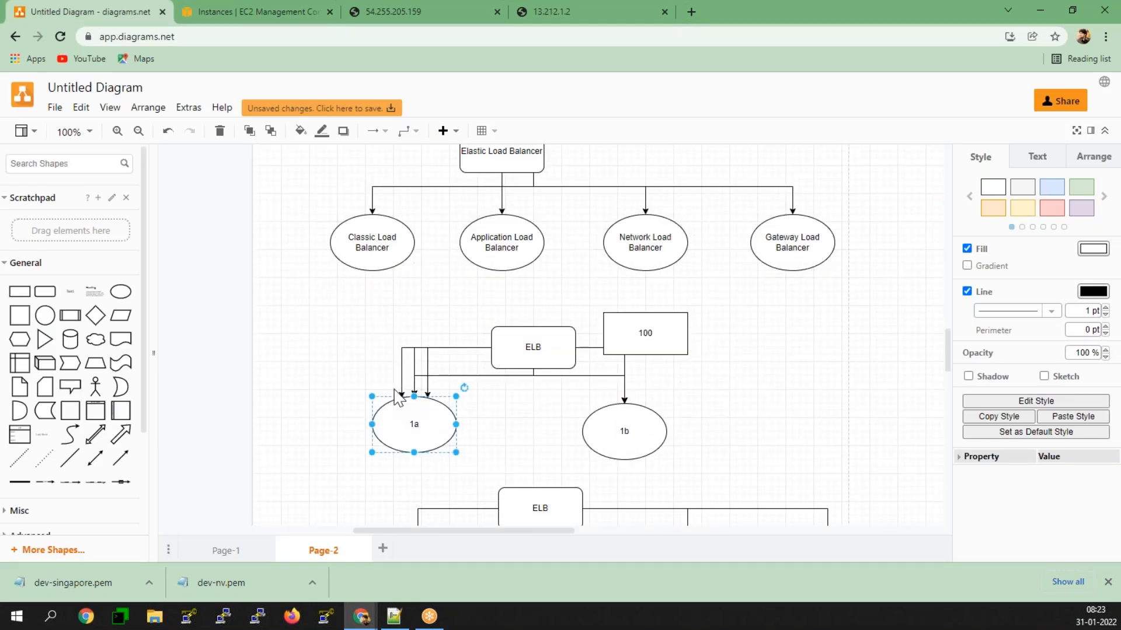
scroll(395, 396, "down", 5)
scroll(395, 391, "up", 4)
left_click(523, 349)
left_click(432, 412)
left_click(605, 420)
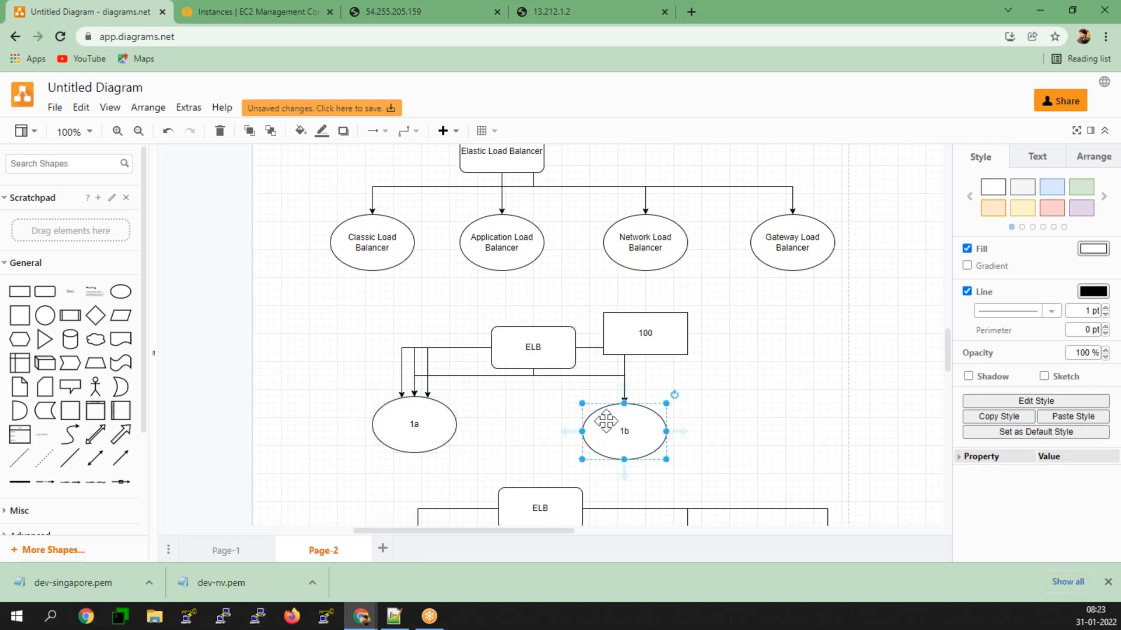
left_click(436, 416)
left_click(626, 428)
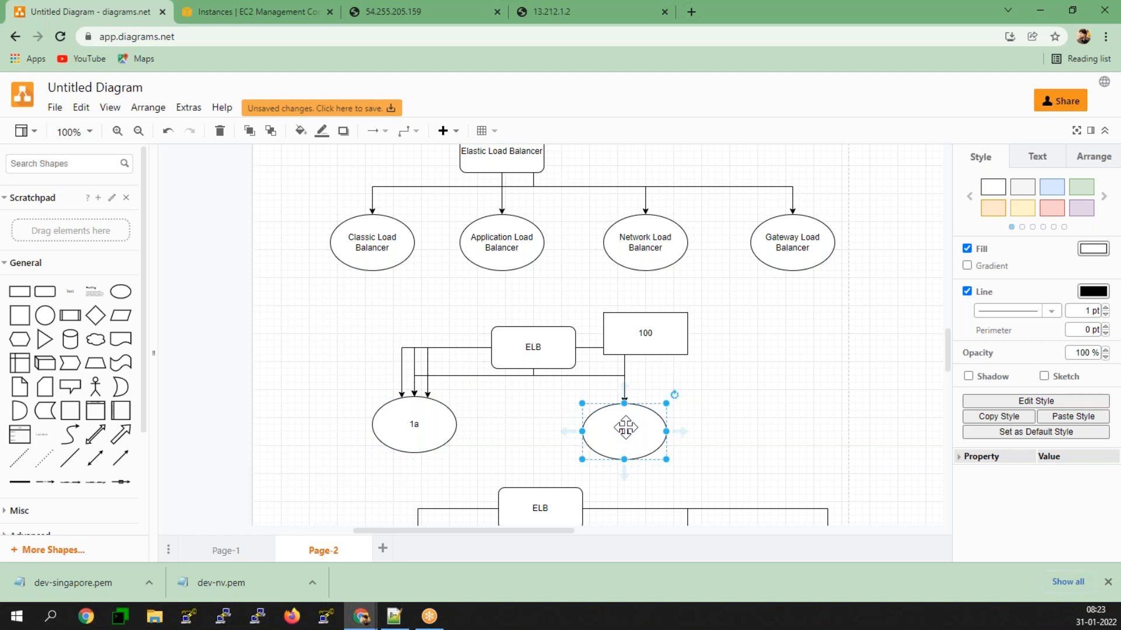
left_click(429, 425)
left_click(593, 428)
Step: Nudge the 1a ellipse slightly down and to the right to line it up with the 1b ellipse
left_click_drag(415, 425, 421, 428)
left_click(655, 425)
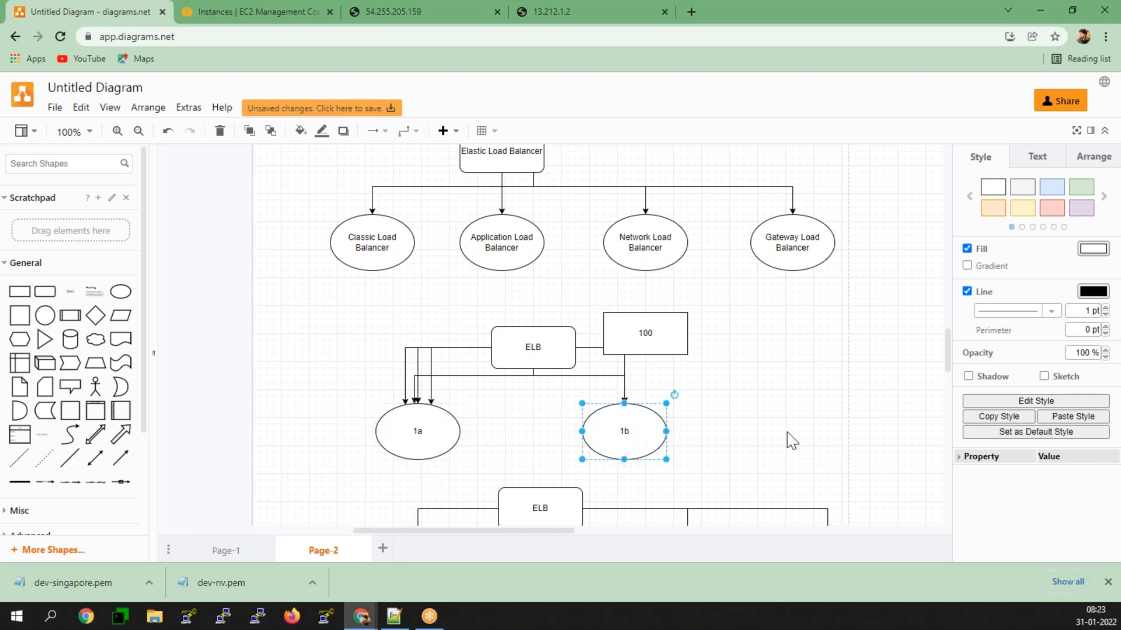
left_click(804, 439)
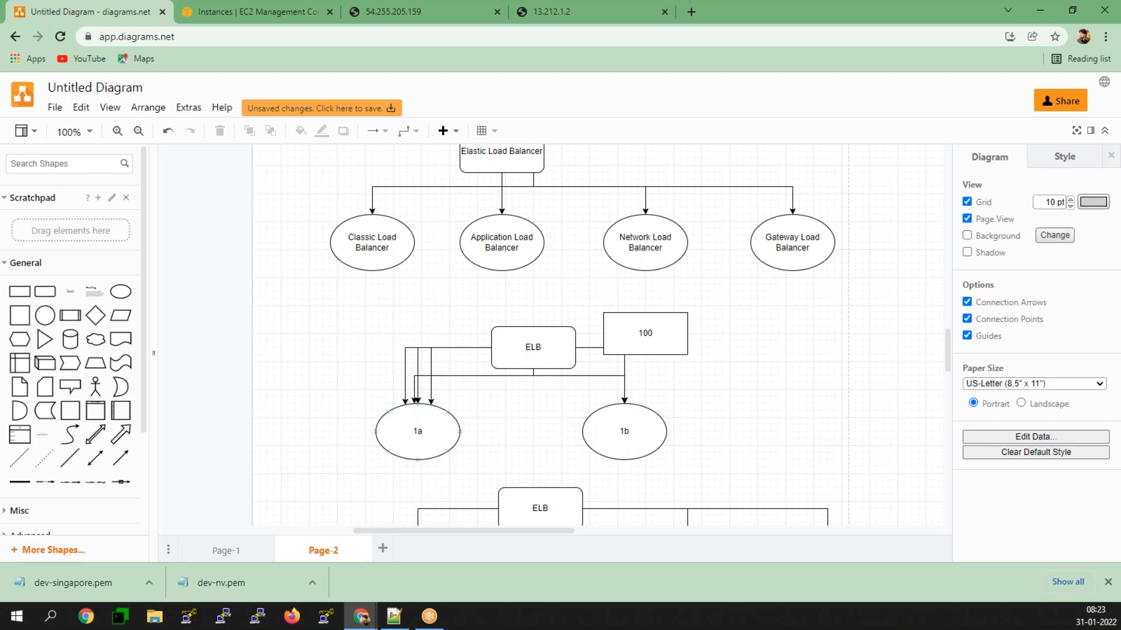
left_click(409, 438)
left_click(606, 420)
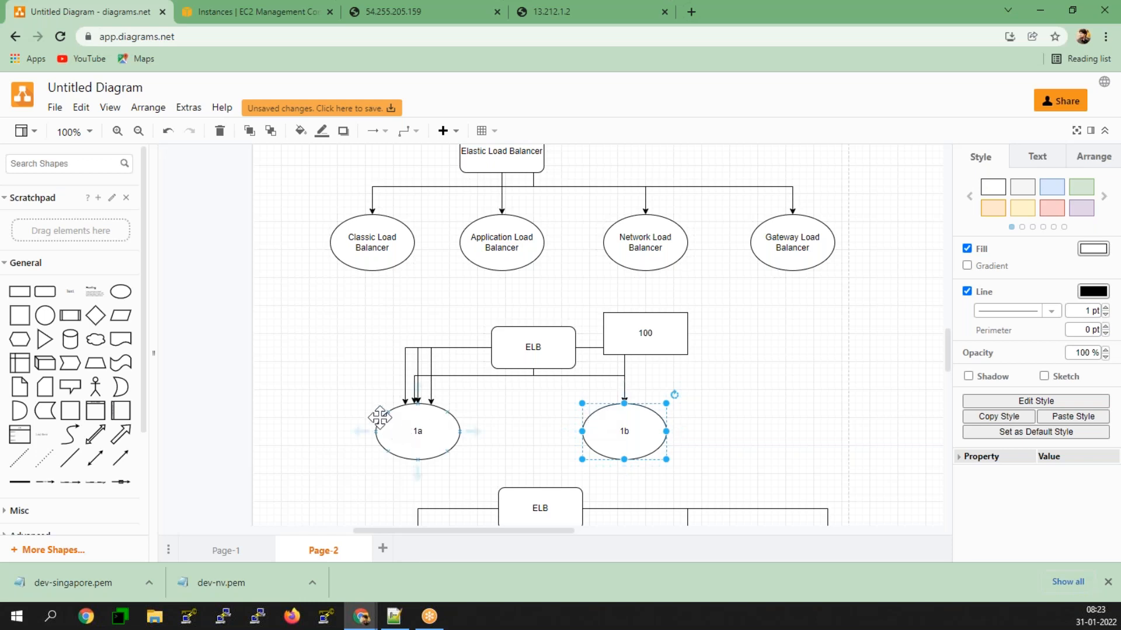
mouse_move(35, 299)
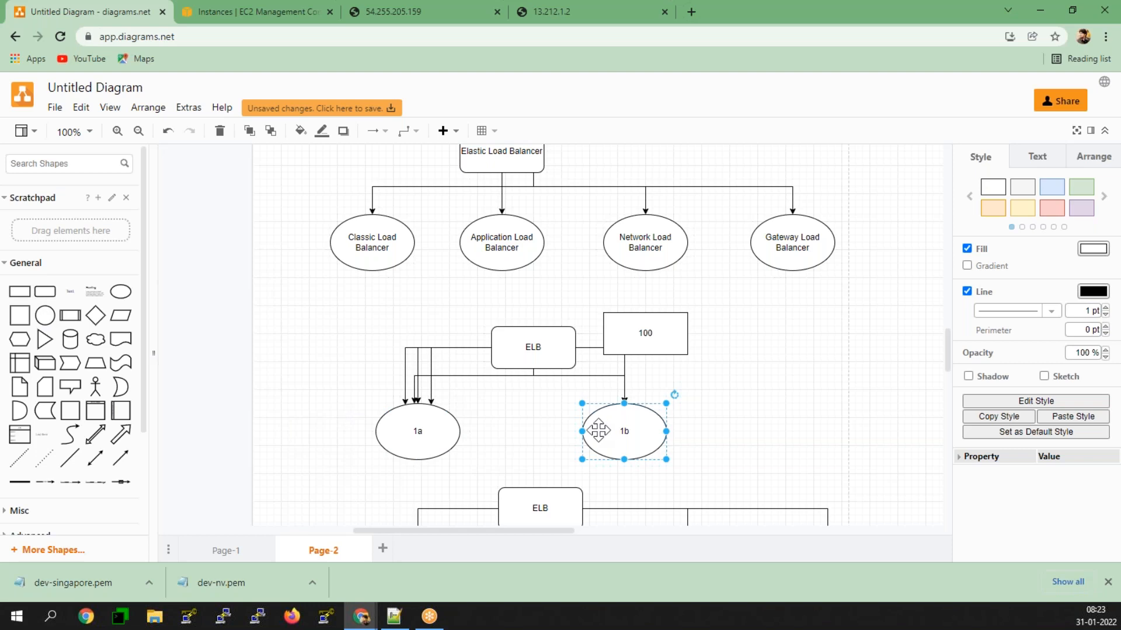
Step: Switch to the EC2 console and open the Load Balancers page for the Singapore region
left_click(215, 8)
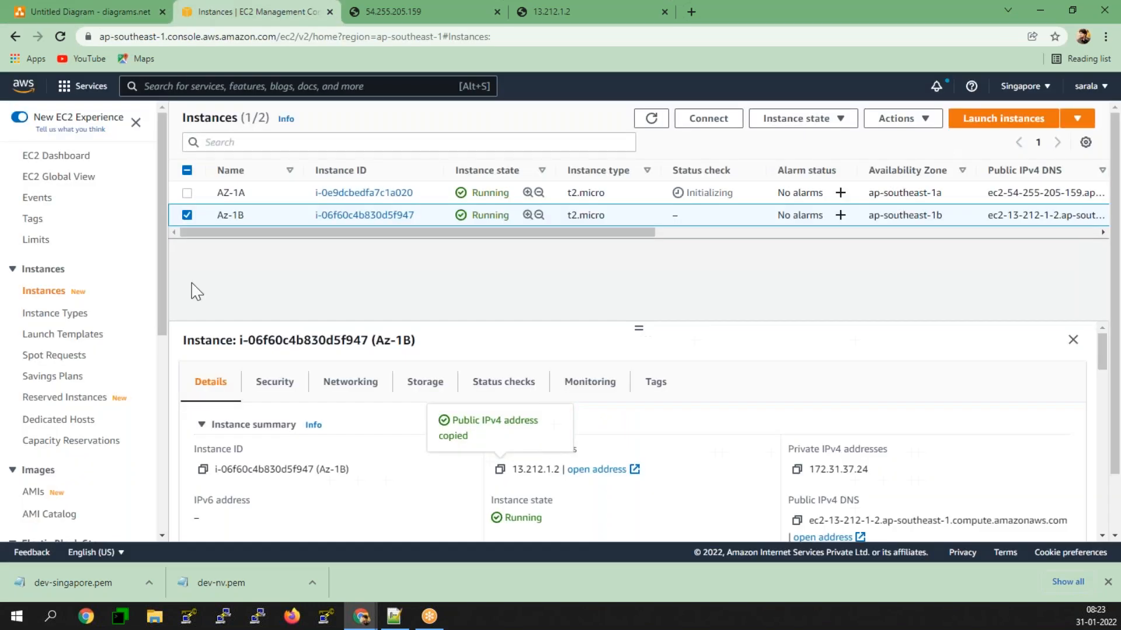
scroll(81, 357, "down", 3)
scroll(82, 357, "down", 3)
scroll(70, 409, "up", 1)
left_click(65, 485)
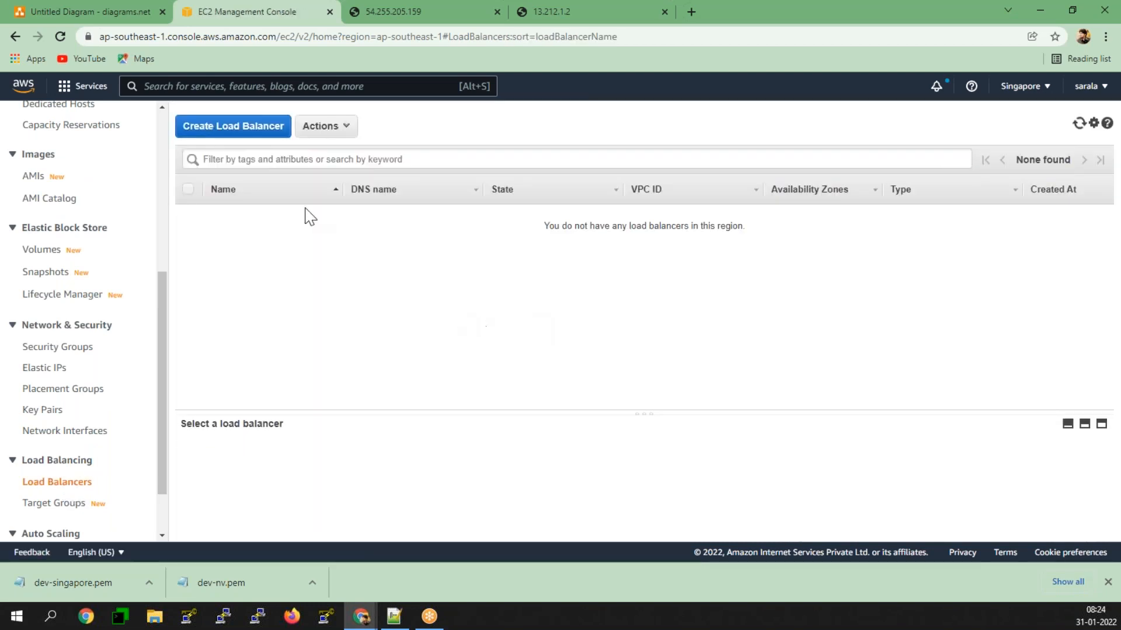
Step: Start creating a load balancer and expand the previous-generation Classic Load Balancer option among the load balancer types
left_click(250, 128)
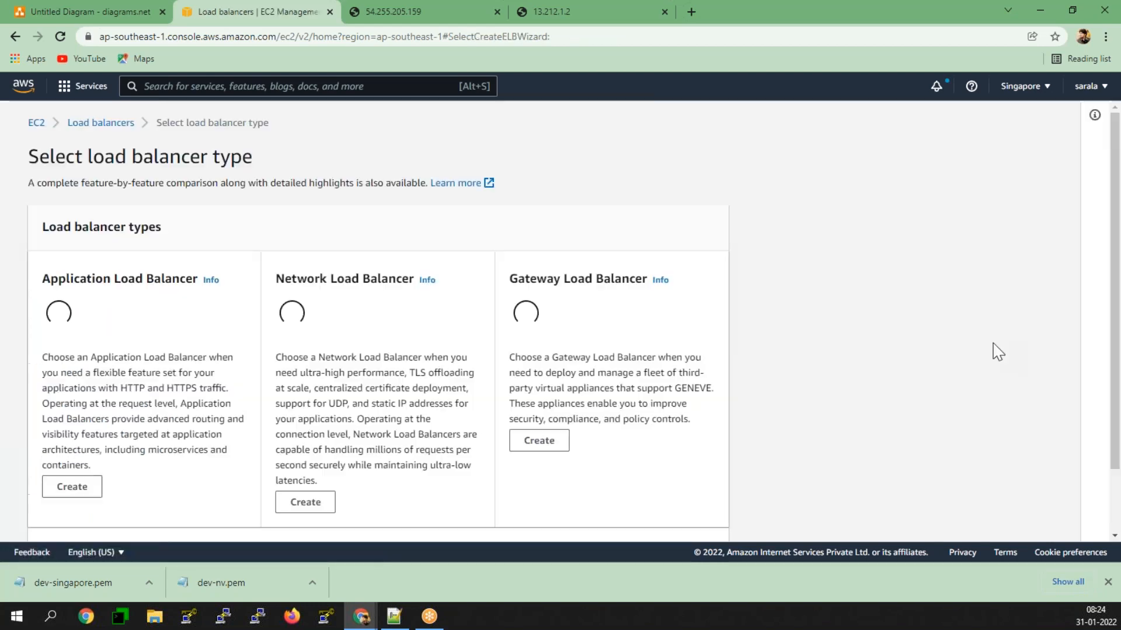
scroll(456, 385, "down", 3)
scroll(455, 385, "down", 2)
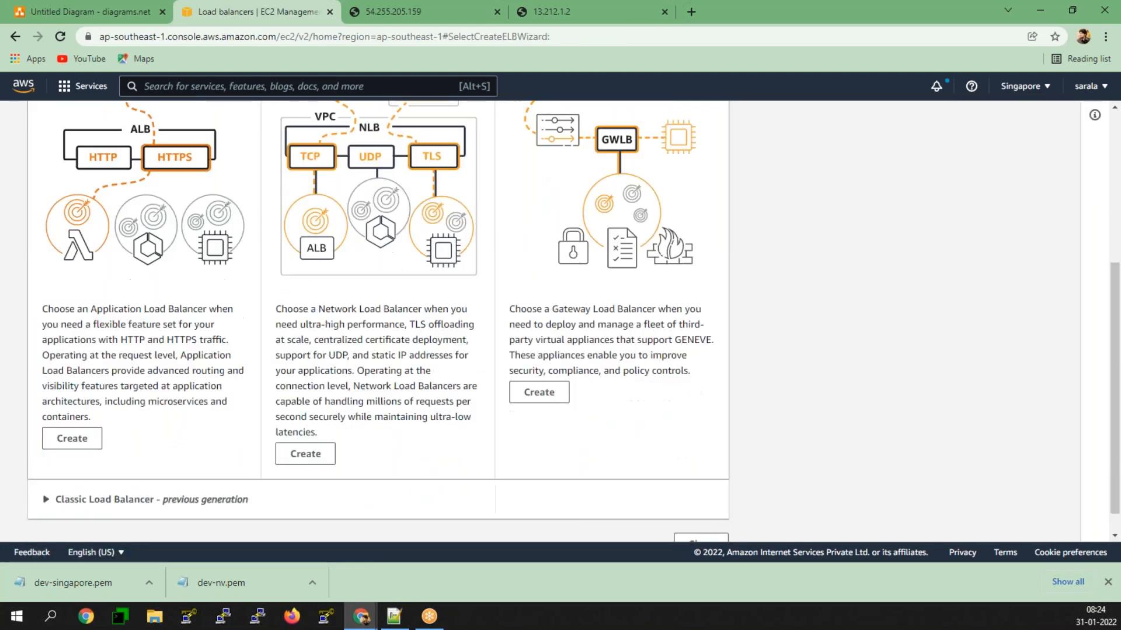
left_click(67, 477)
scroll(263, 467, "down", 1)
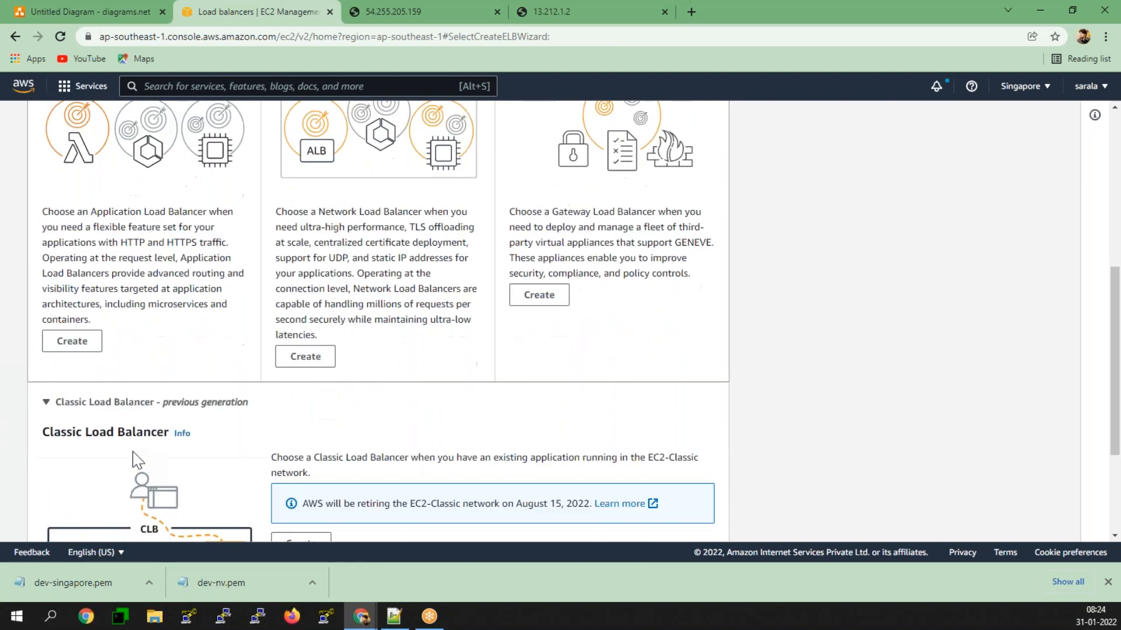
scroll(135, 409, "down", 2)
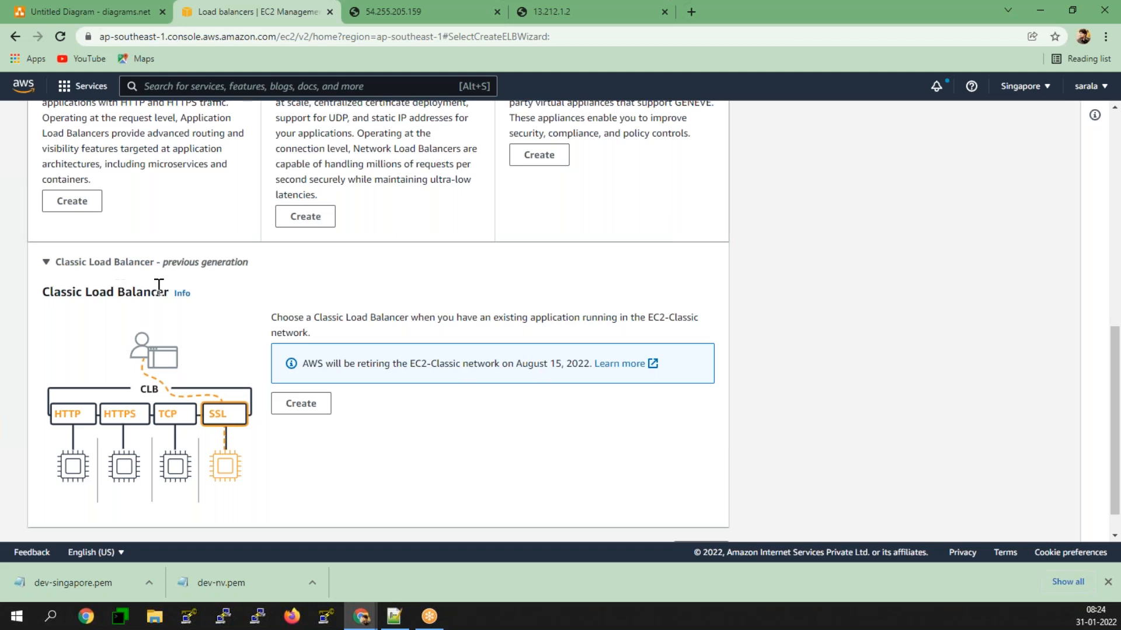
Step: Review the EC2-Classic retirement notice and start creating a Classic Load Balancer
scroll(163, 283, "down", 1)
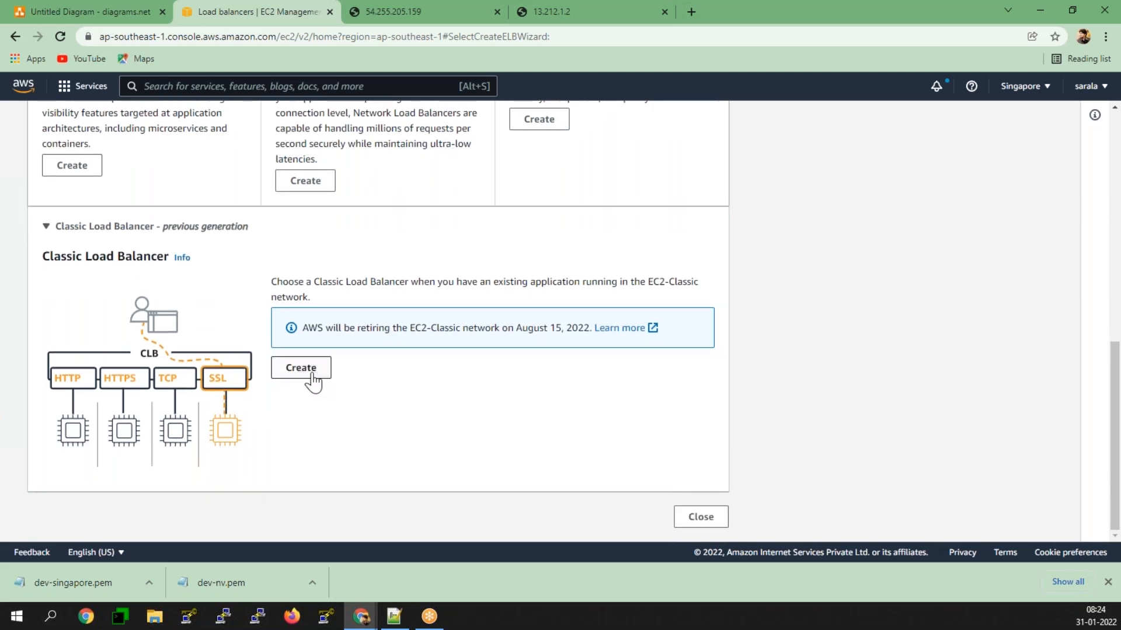
left_click_drag(303, 327, 594, 330)
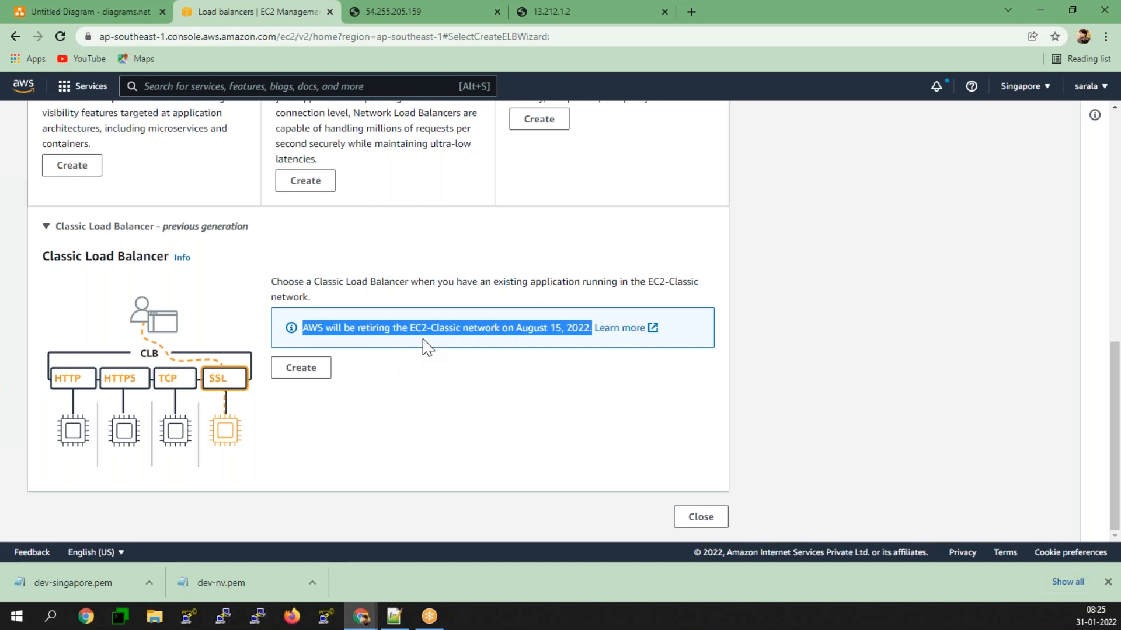
left_click(480, 387)
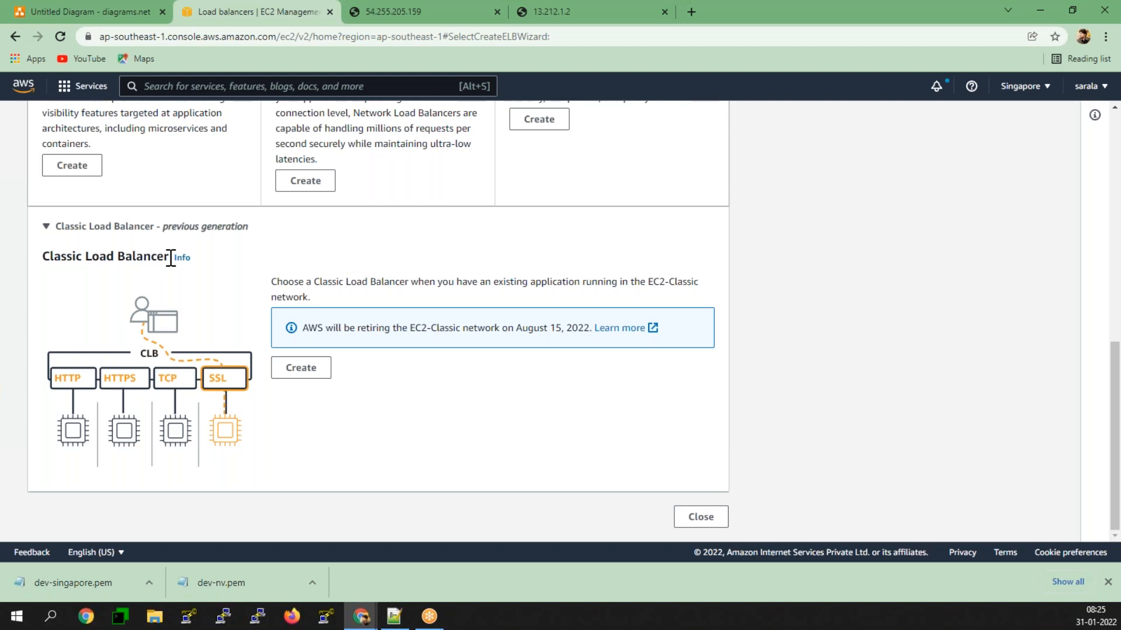
left_click_drag(172, 257, 30, 267)
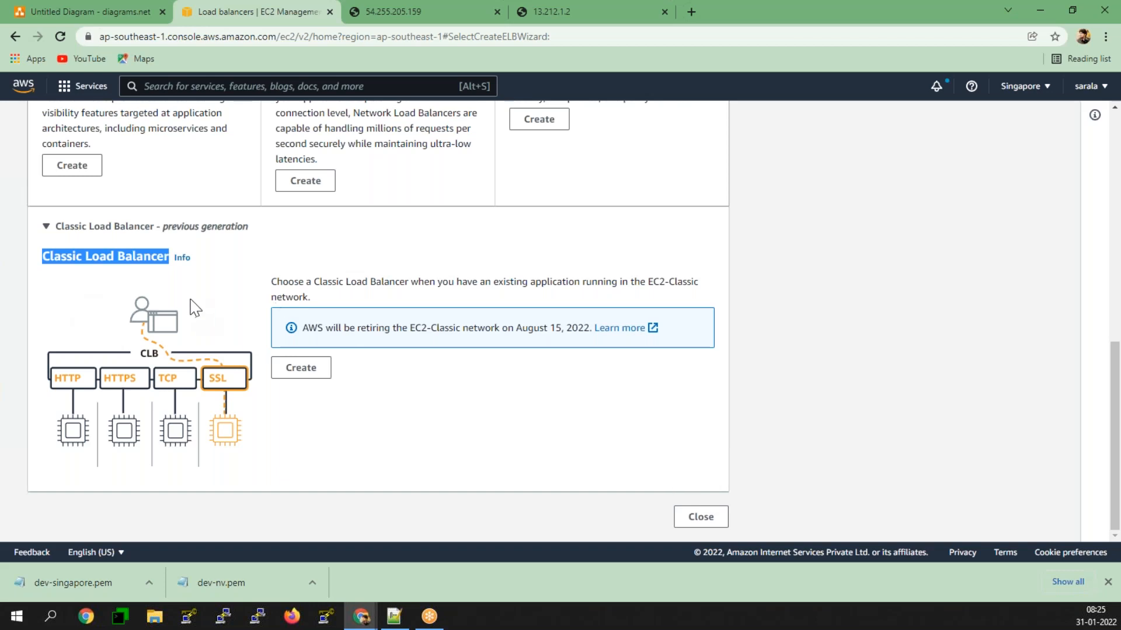
left_click(309, 374)
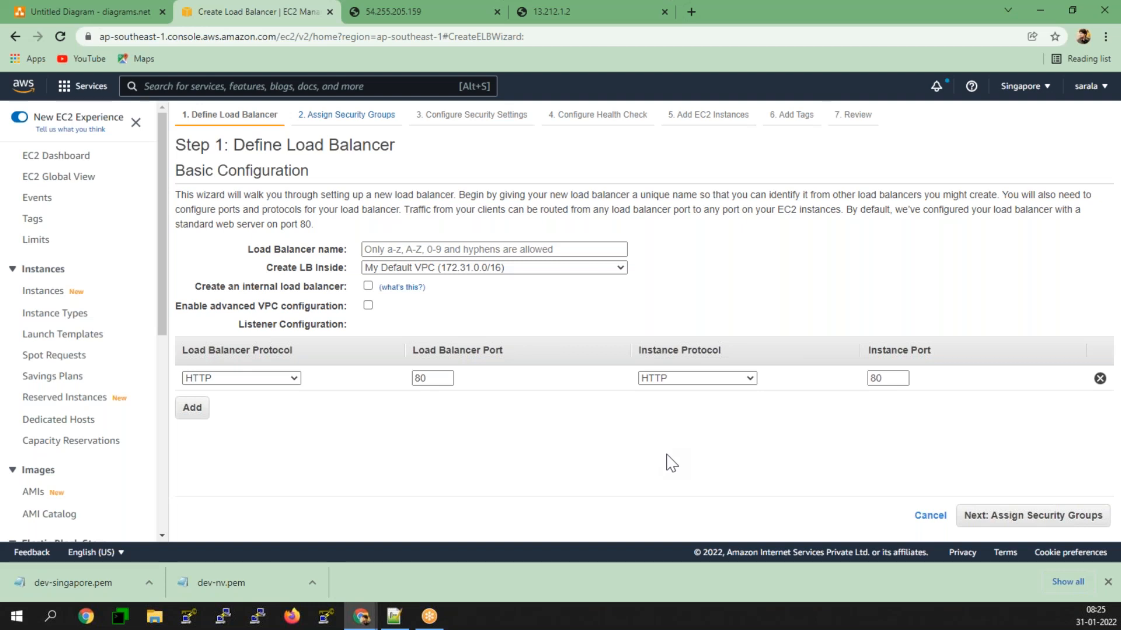
Step: Name the load balancer Prod-CLB in the basic configuration
left_click(444, 243)
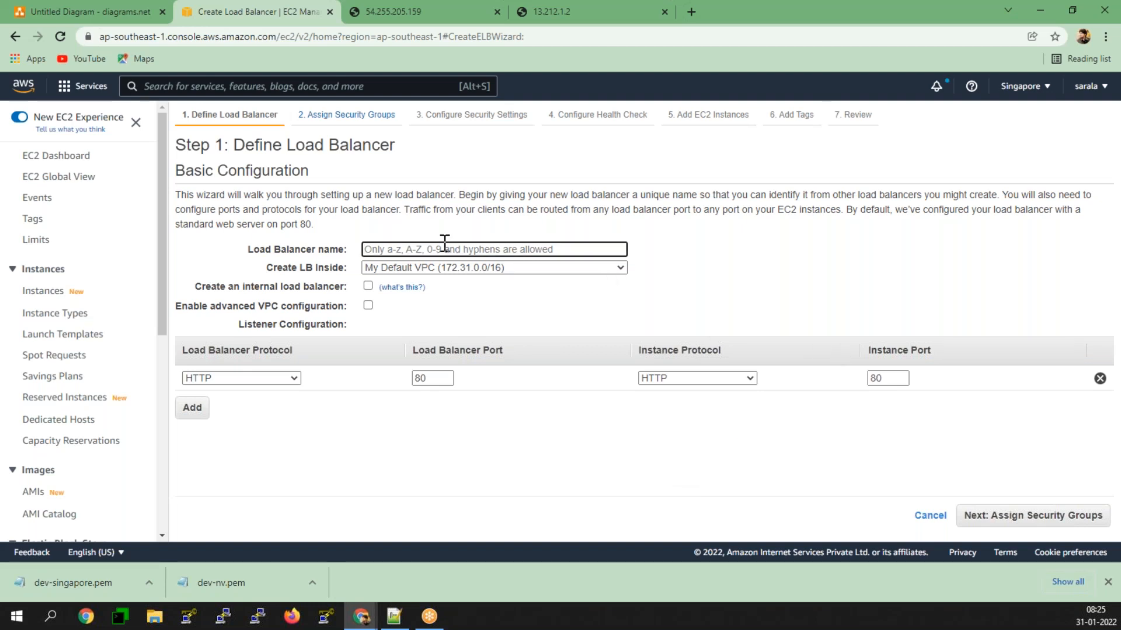
type("Prod")
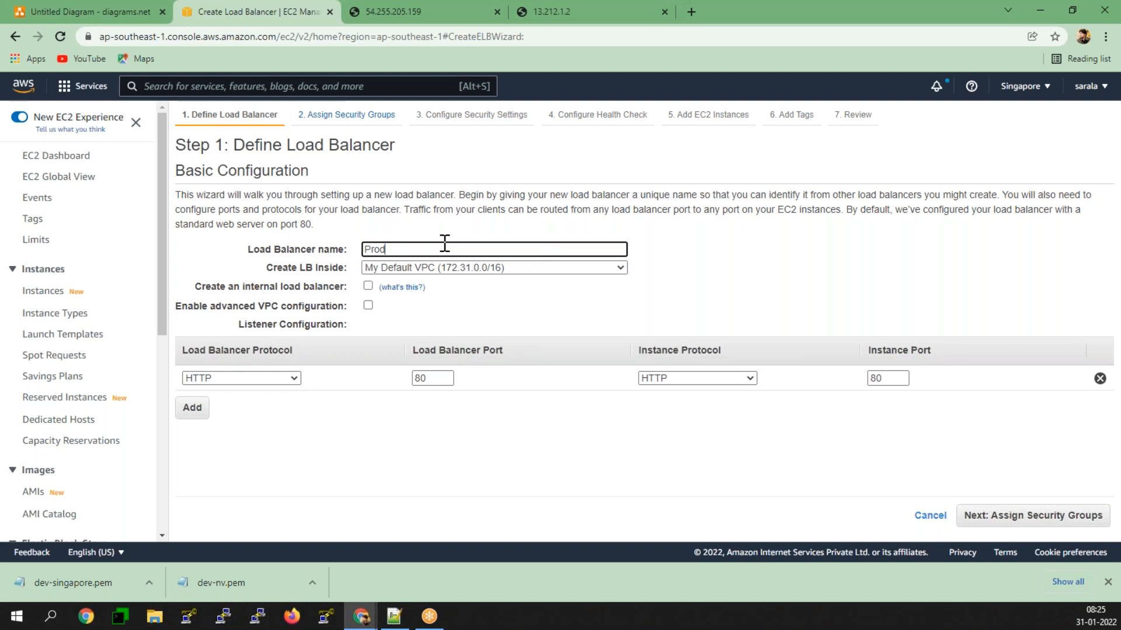
type("-CLB")
left_click(499, 461)
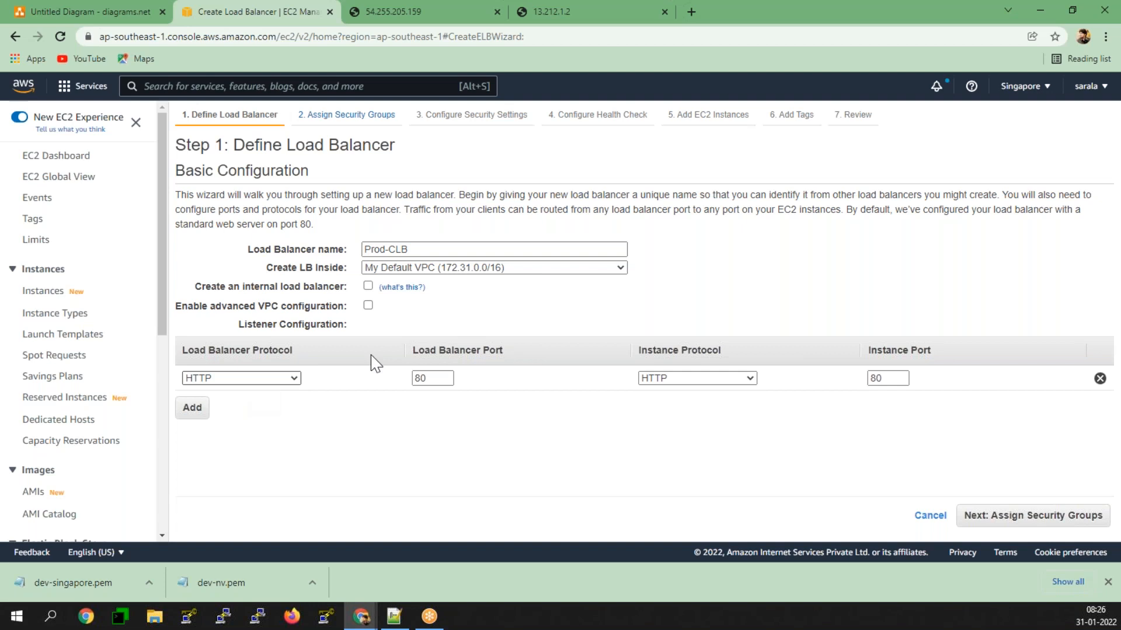
Step: Switch to Jan.txt in Notepad++ and add the line "AWS Cert Manager" below the Classic Elastic Load balancer notes
left_click(395, 623)
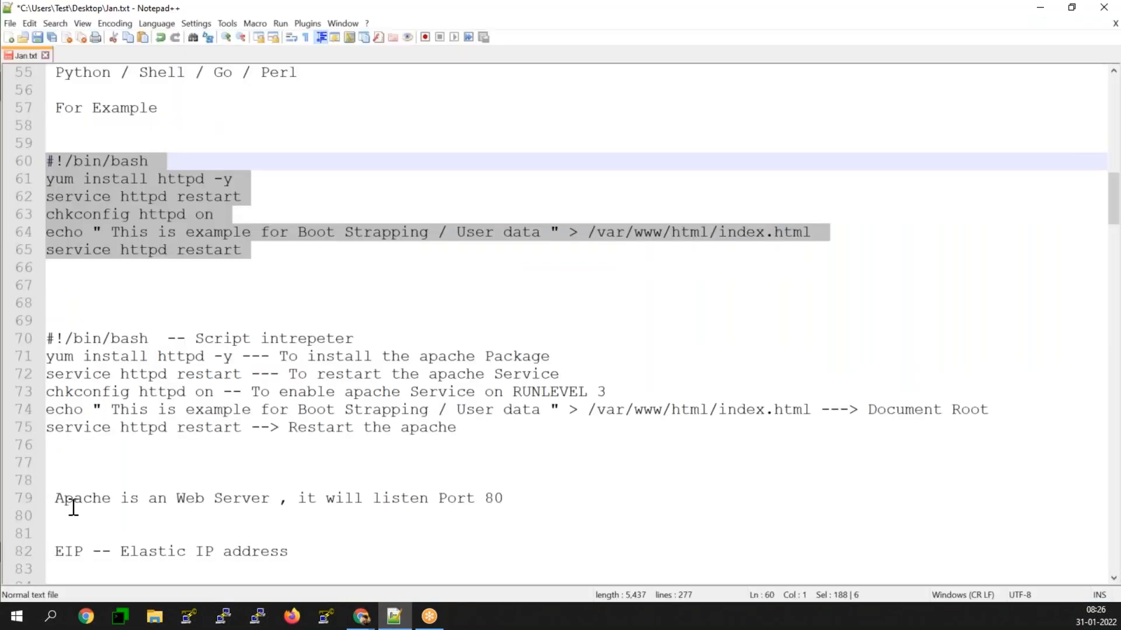
scroll(77, 510, "down", 10)
scroll(92, 538, "down", 16)
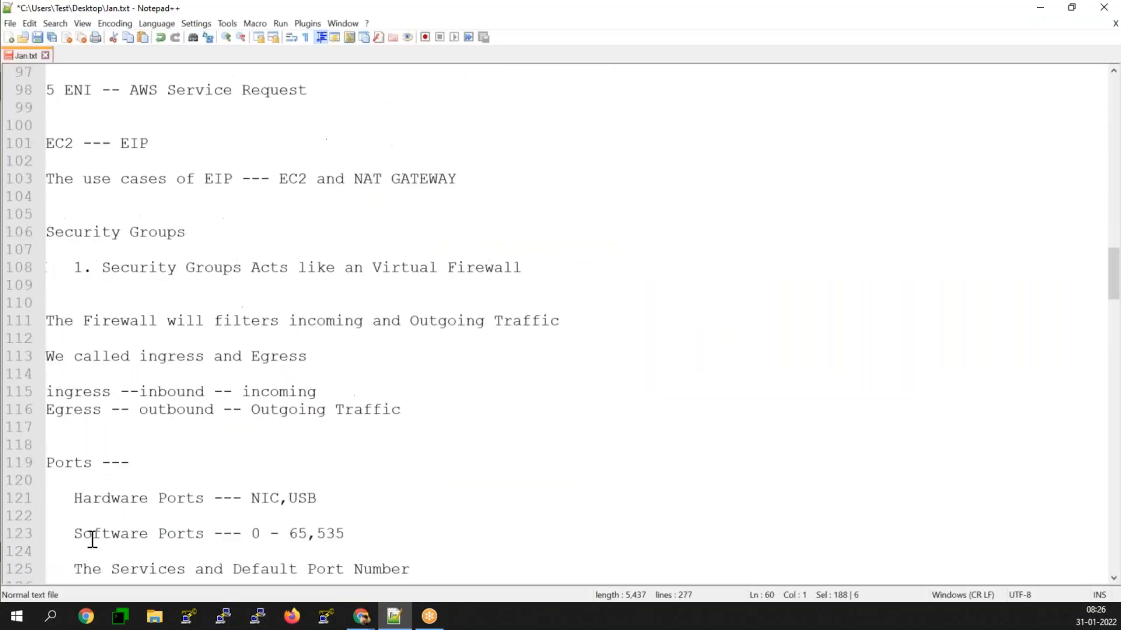
scroll(92, 546, "down", 15)
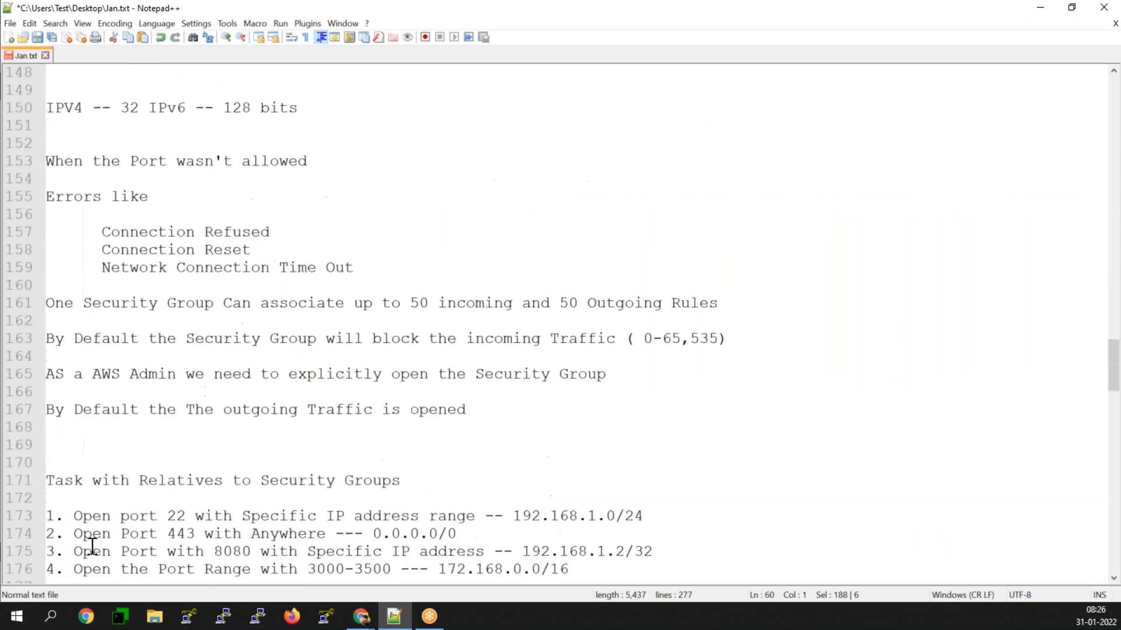
scroll(92, 552, "down", 11)
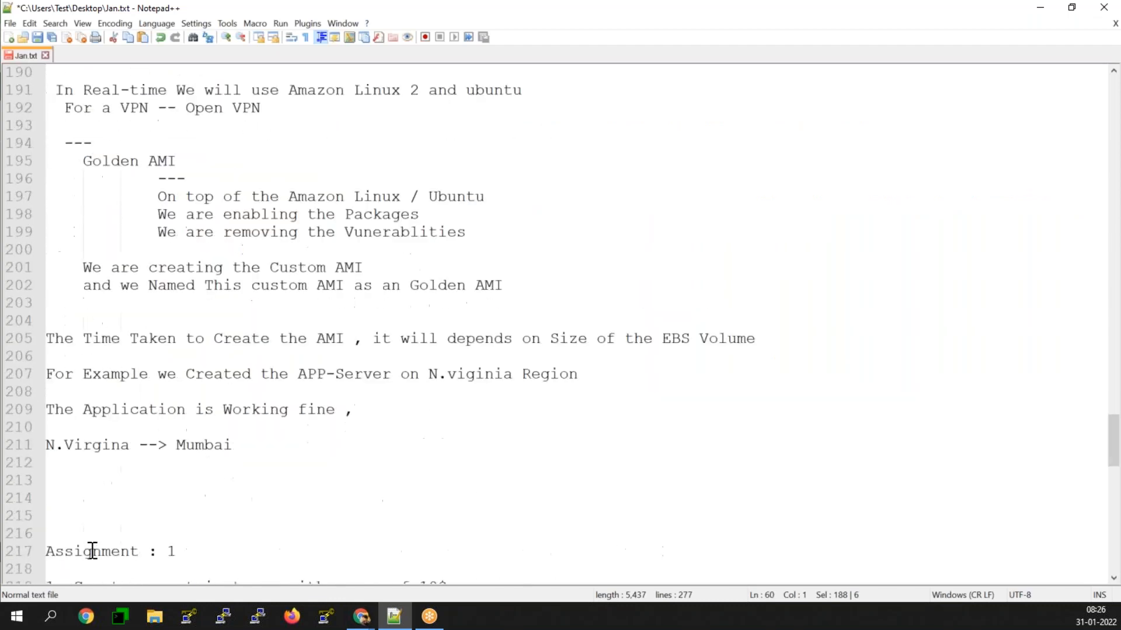
scroll(93, 552, "down", 6)
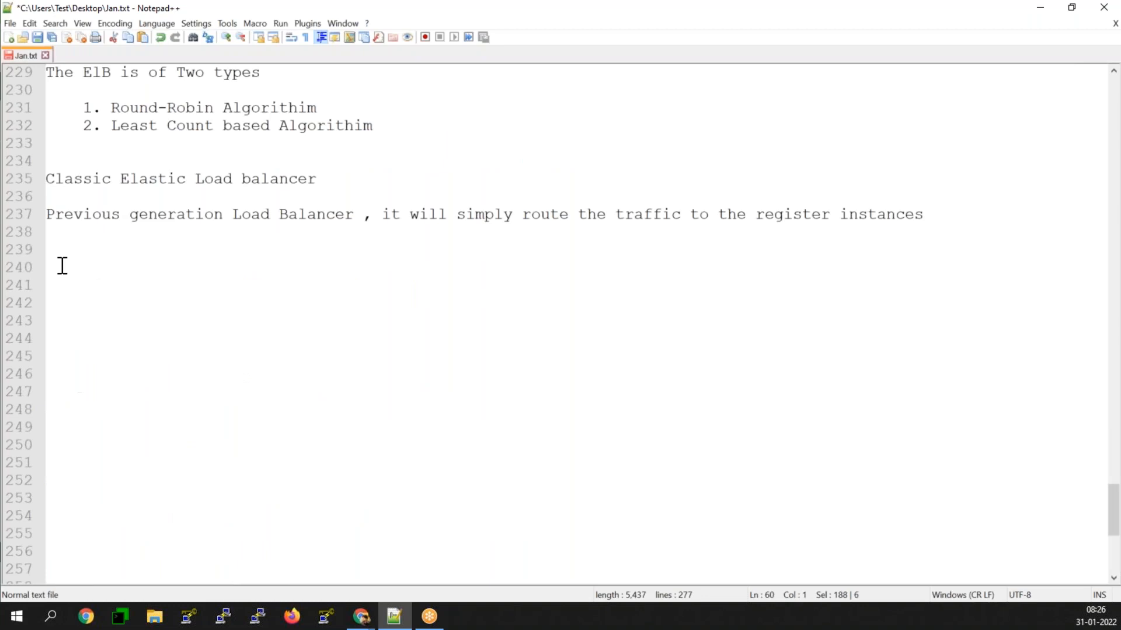
left_click(59, 267)
type("As")
key("BackSpace")
type("WS Cre")
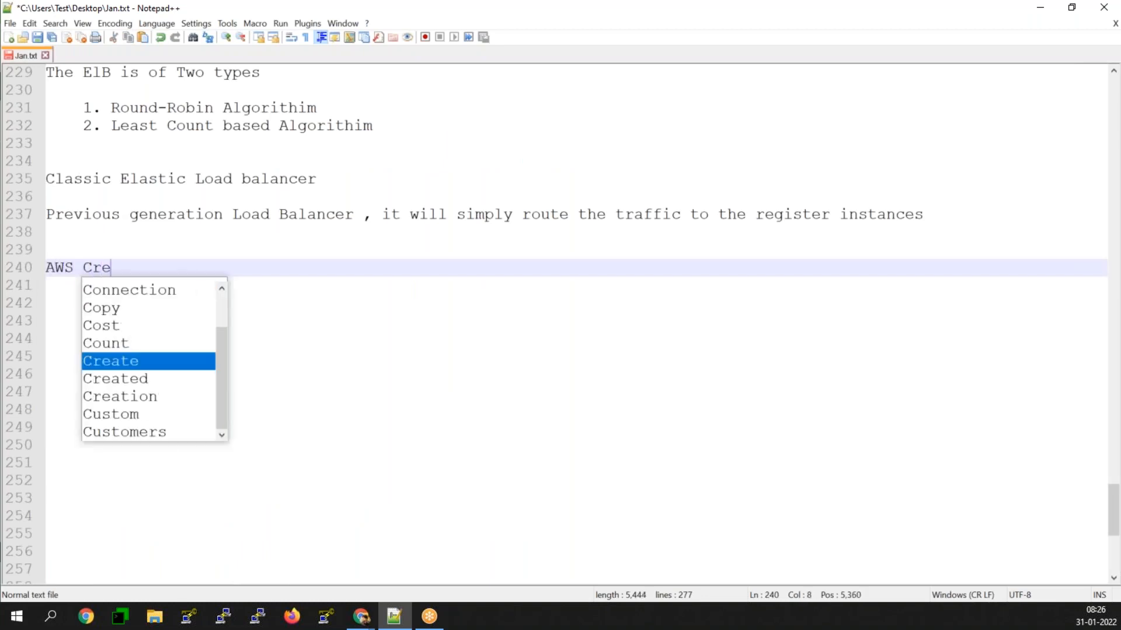
key("BackSpace")
key("BackSpace")
type("ert Ma")
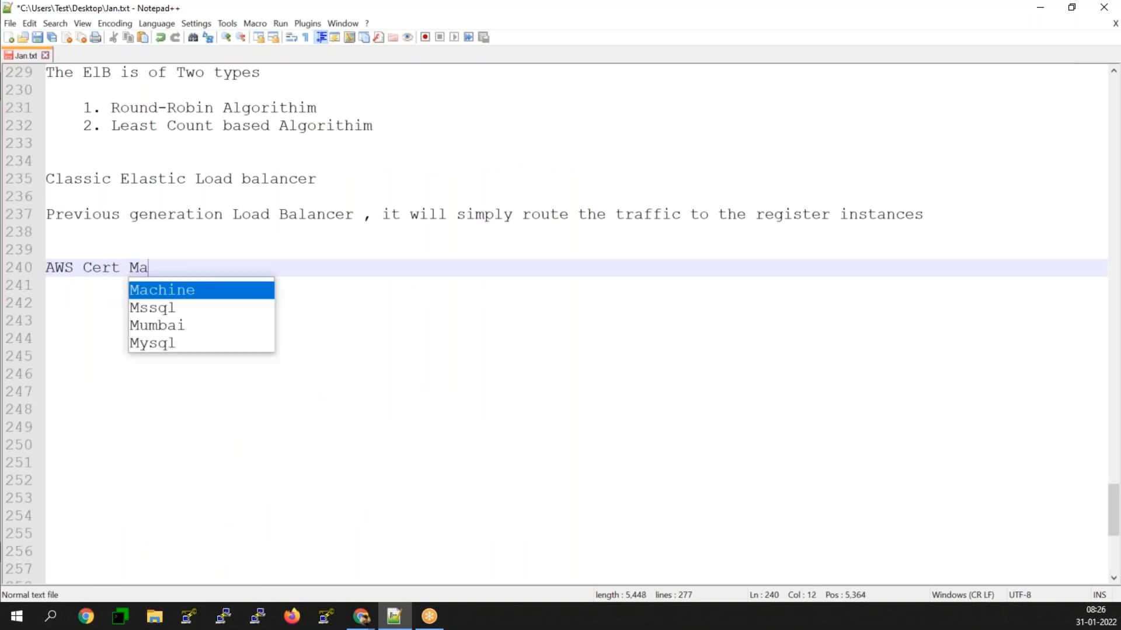
type("nager ")
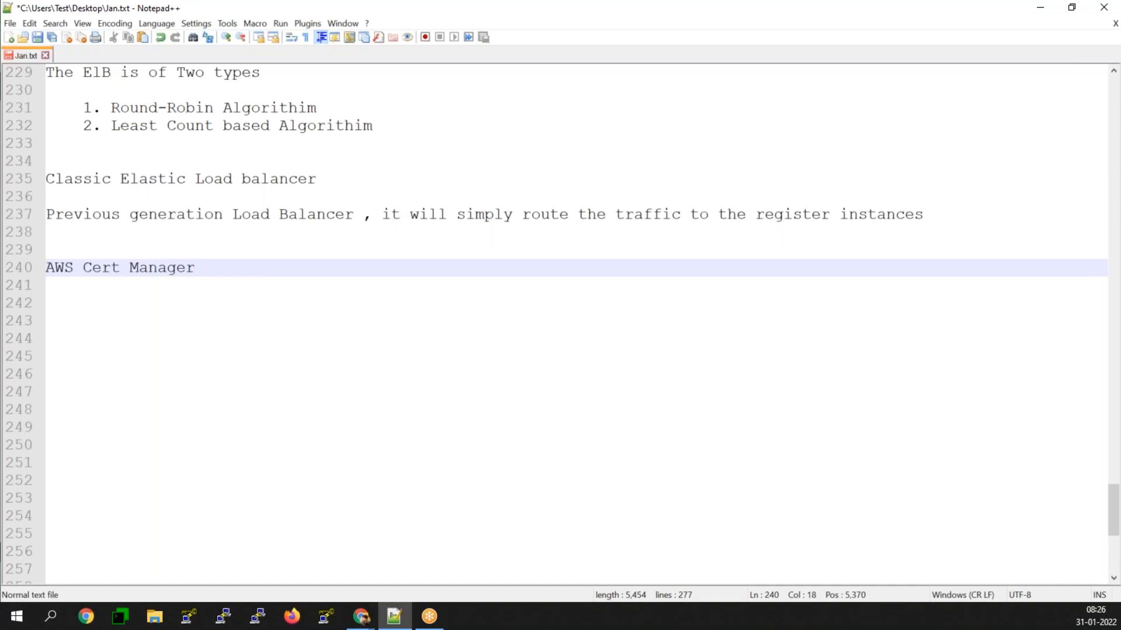
type("-- SS")
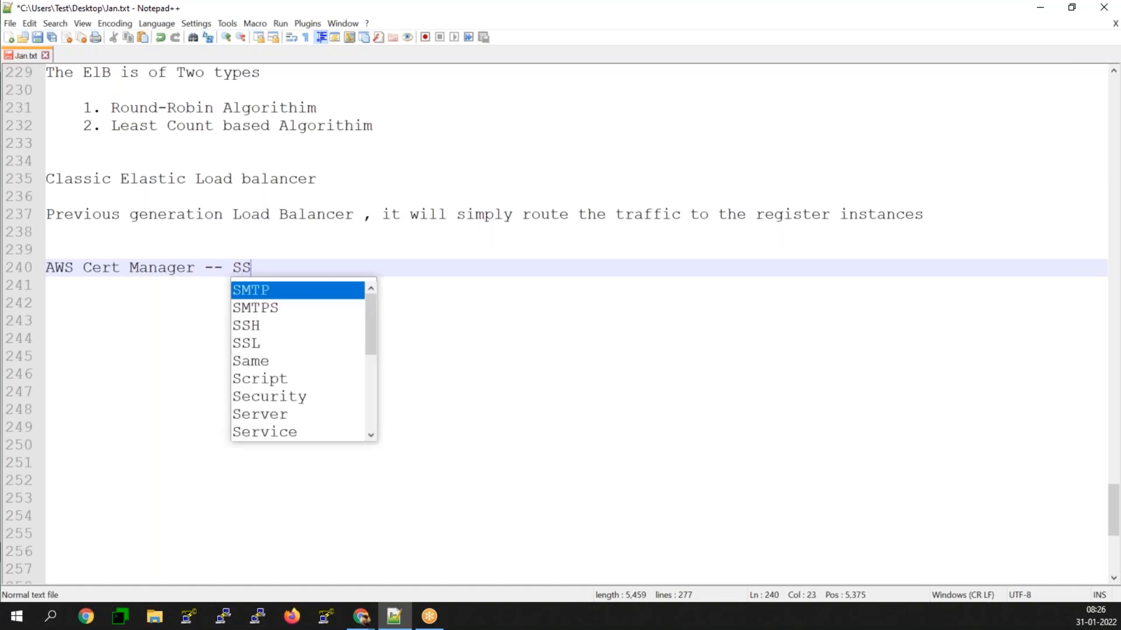
type("L -- ")
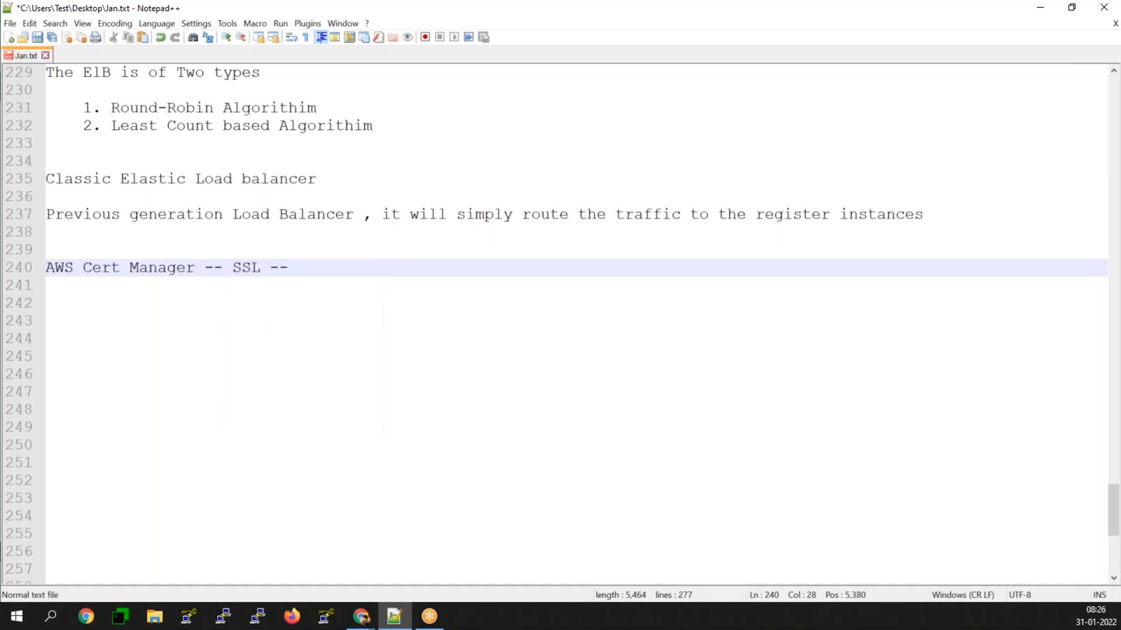
type("HTTPS")
Step: Extend the AWS Cert Manager line with "-- SSL -- HTTPS" and leave a blank line below it
key("BackSpace")
key("BackSpace")
type("S")
key("Return")
key("Return")
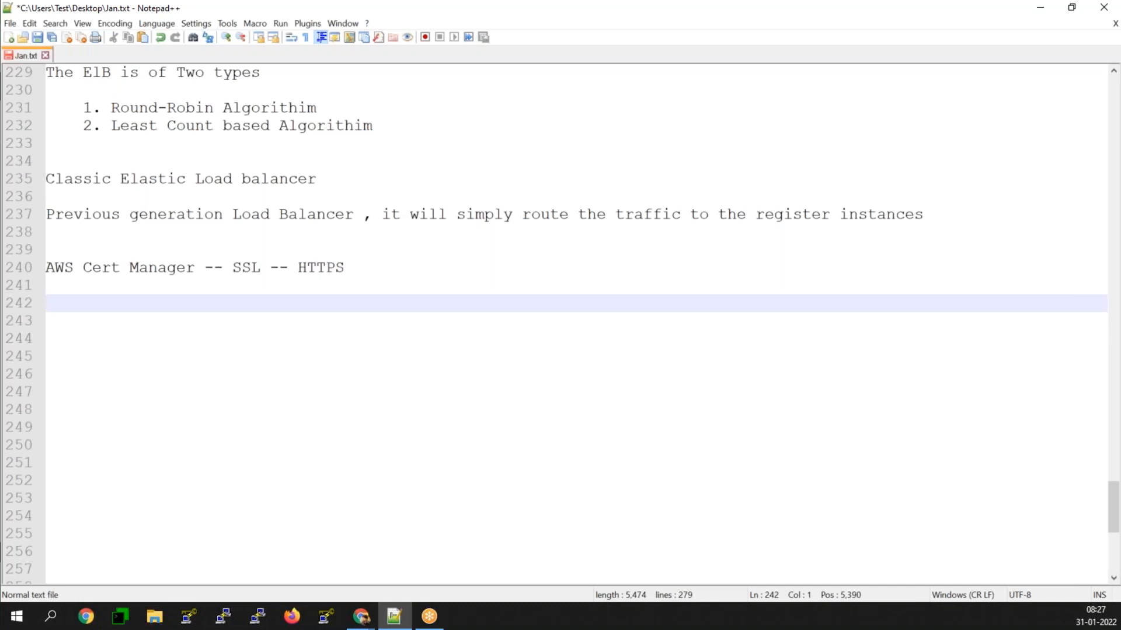
Step: Add the line "Route 53" to the notes, followed by a blank line
type("Route 53")
key("Return")
key("Return")
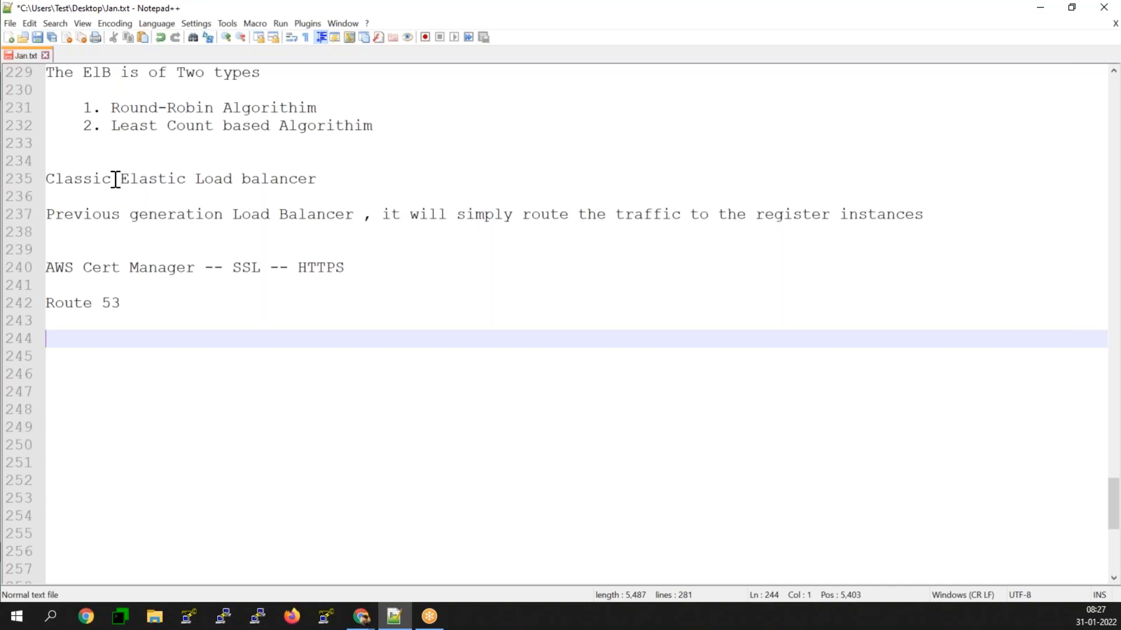
Step: Return to the load balancer wizard, assign a new security group with its default port 80 rule, and advance to the health check configuration
left_click(1038, 9)
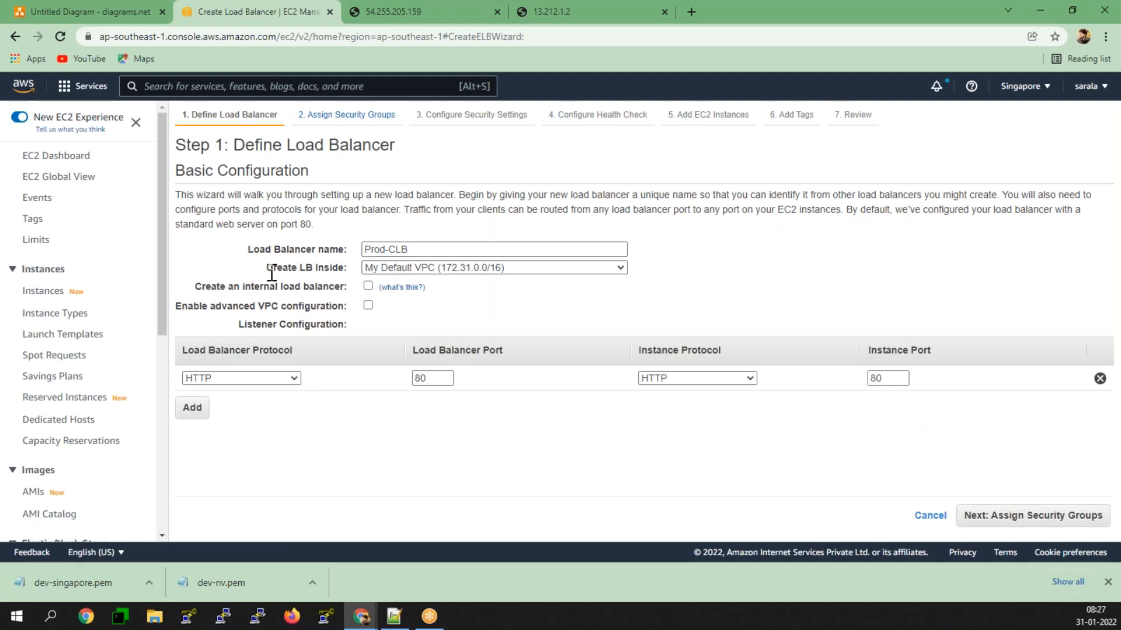
left_click(1066, 525)
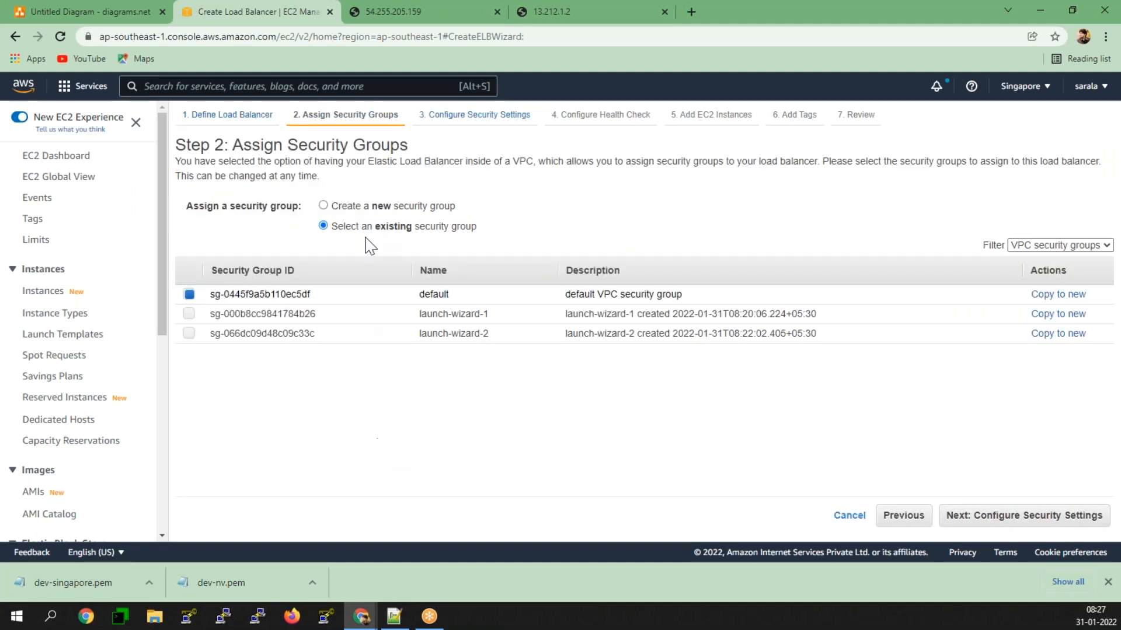
left_click(366, 209)
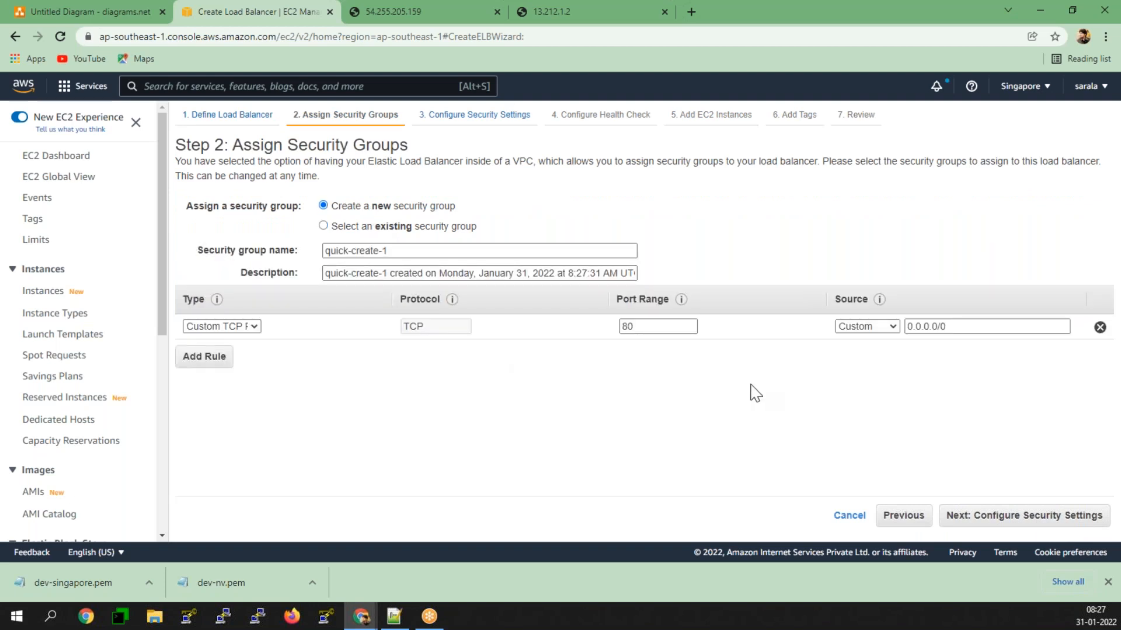
left_click(639, 327)
left_click(1076, 516)
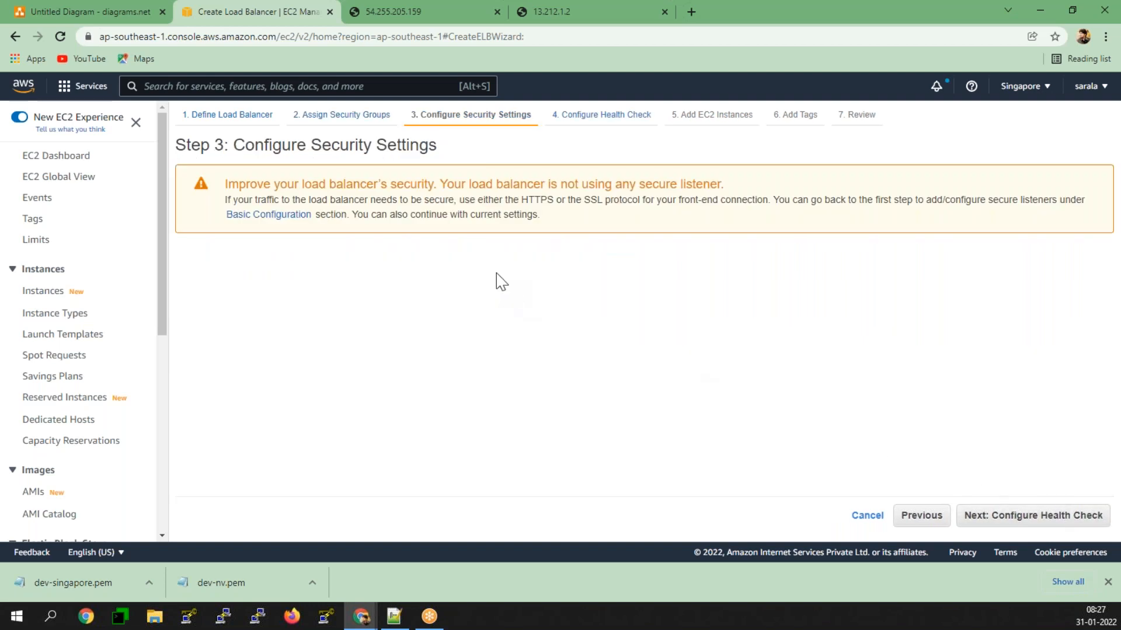
left_click(1007, 521)
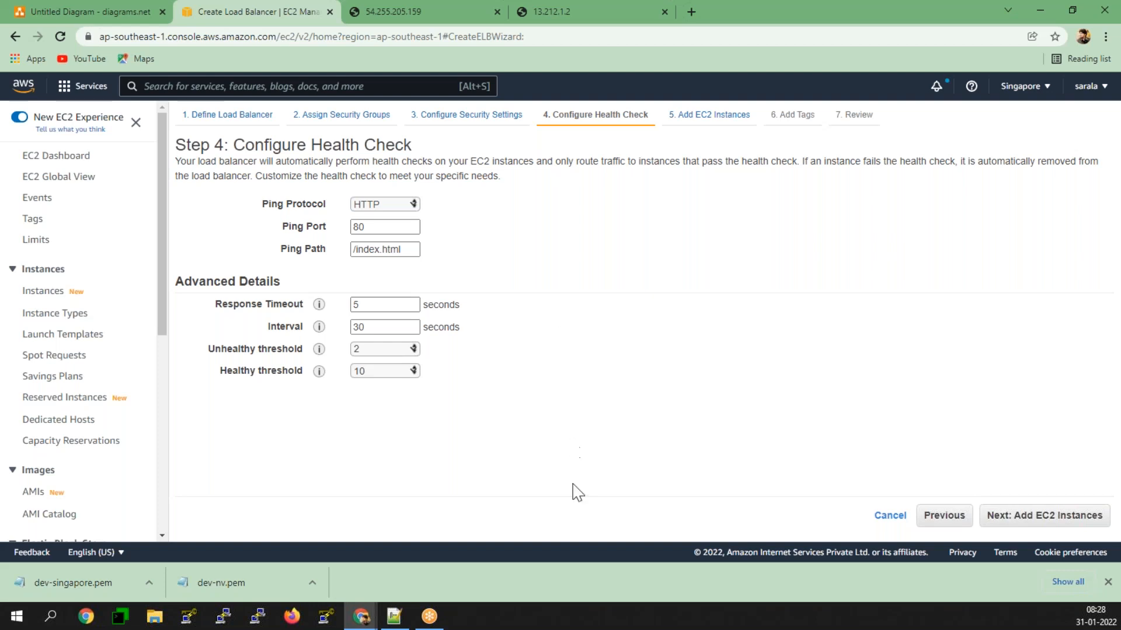
Step: Switch to the Notepad++ notes and add the heading "Http Response Code" below Route 53
left_click(407, 616)
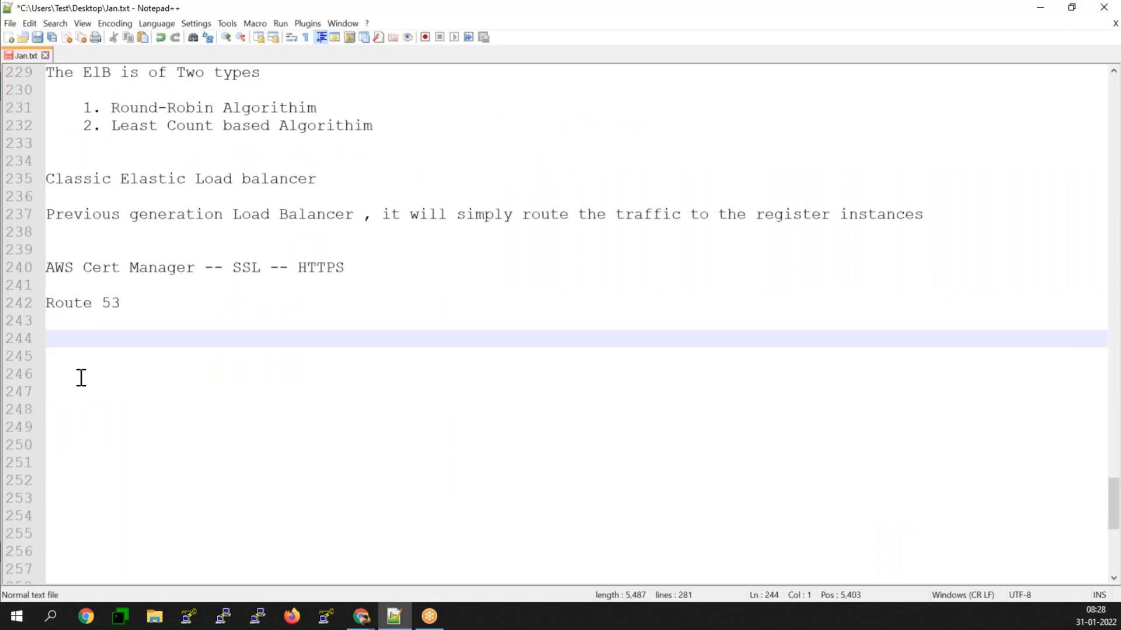
type("Http Respomse")
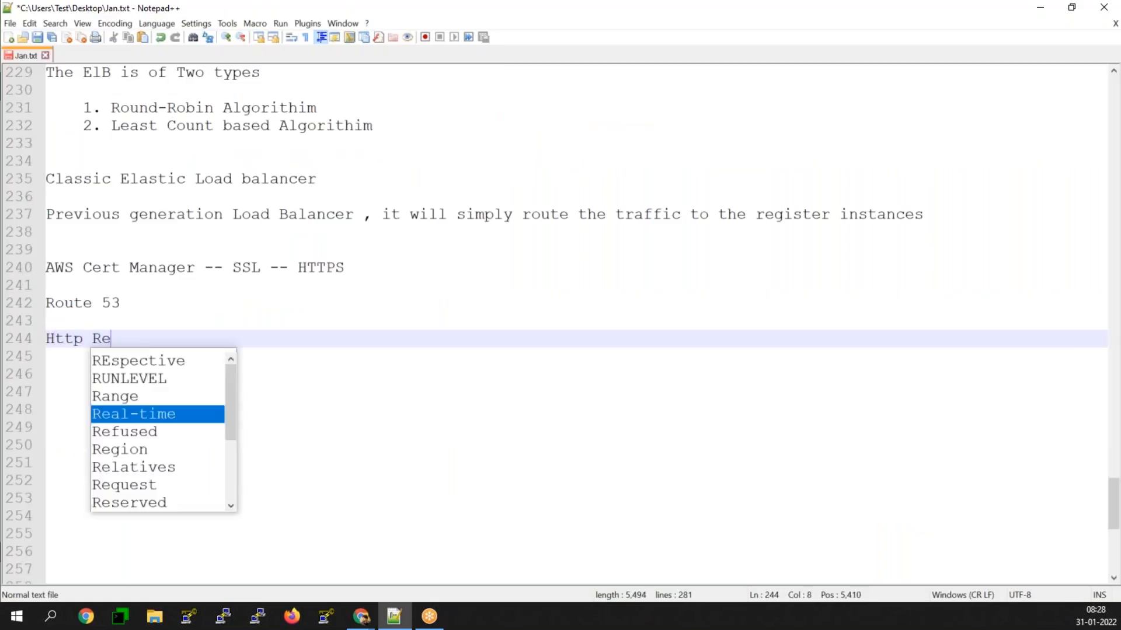
key("BackSpace")
key("BackSpace")
key("BackSpace")
type("nse Code")
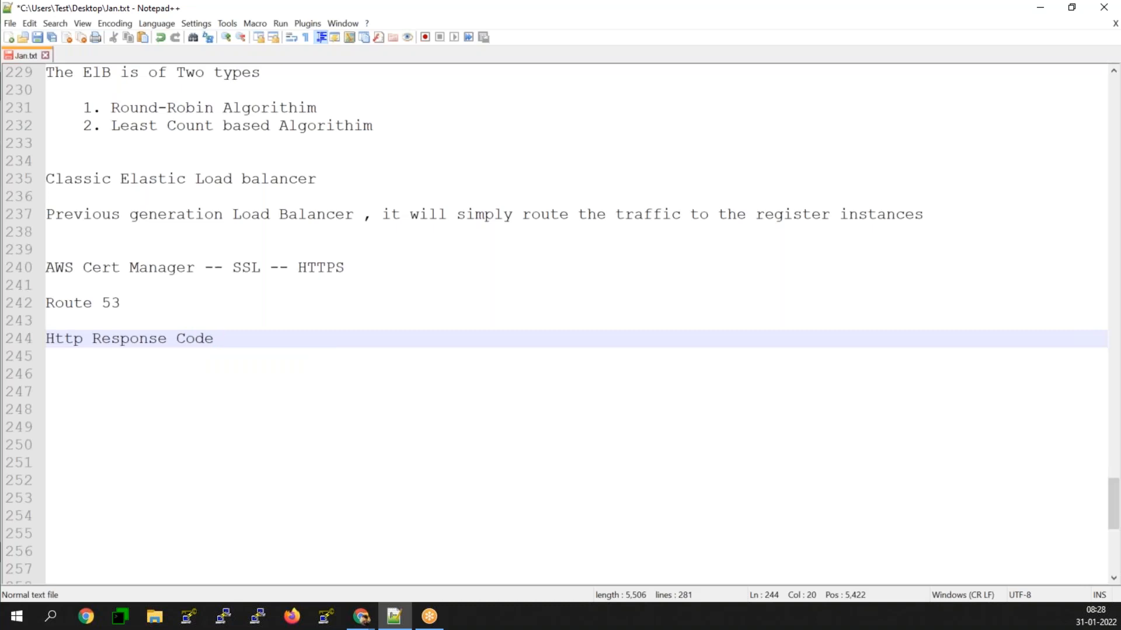
key("Return")
key("Return")
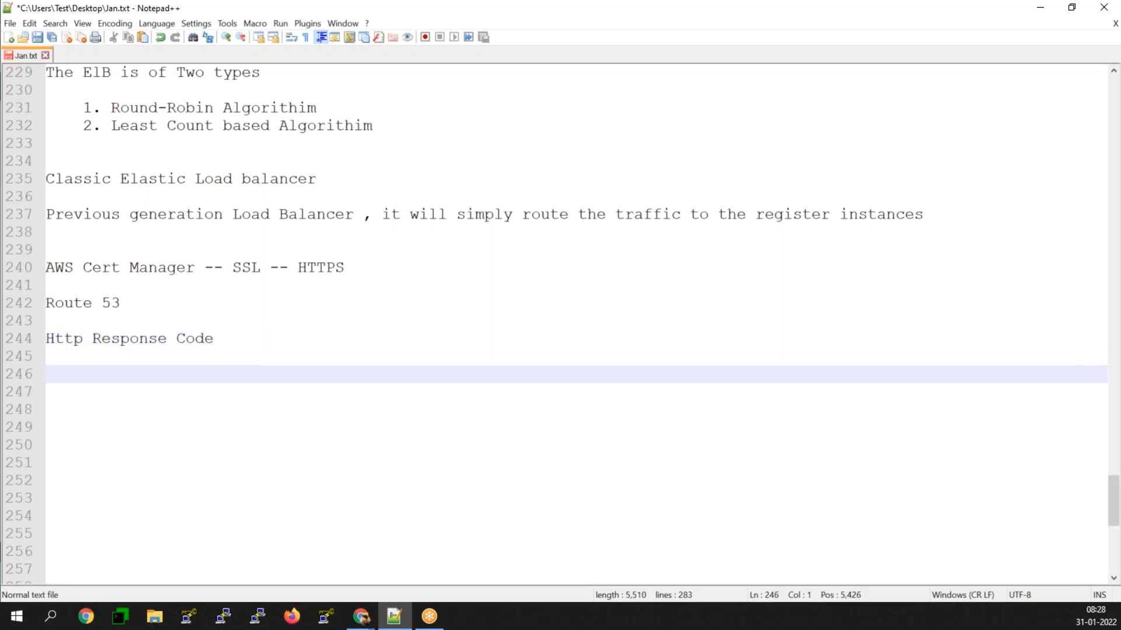
Step: Add the entry "200 -- sucess Code" under the Http Response Code heading
type("200 -- sucess Code")
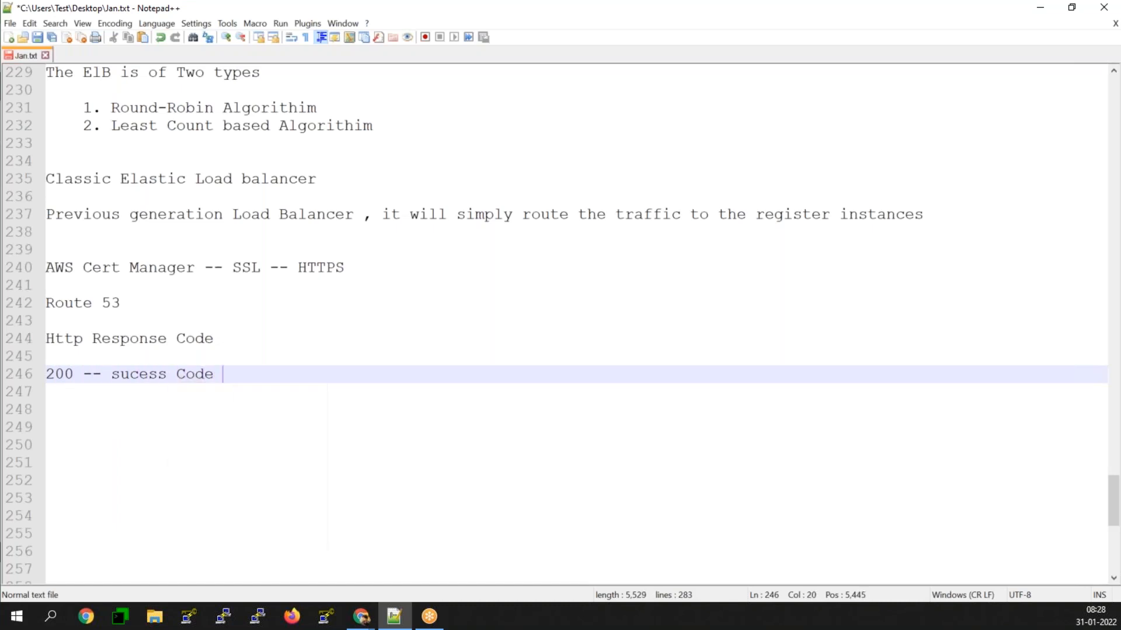
key("Return")
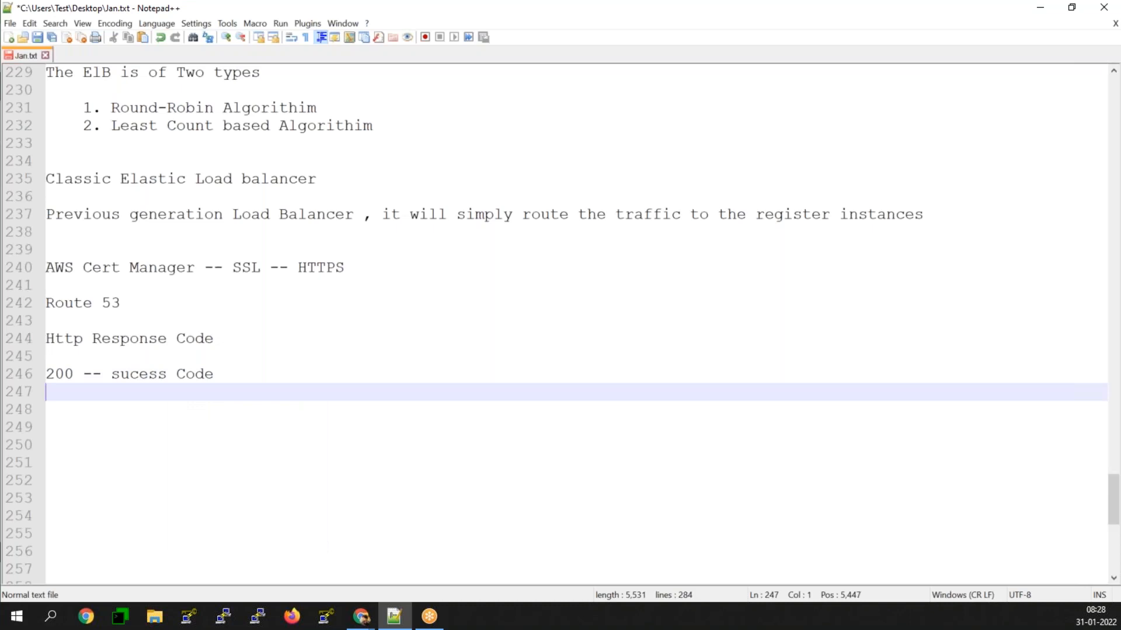
Step: List the codes 301 and 3XX on separate lines and add an indented "-- Redirection Issues" note beneath them
type("301")
key("Return")
type("3XX")
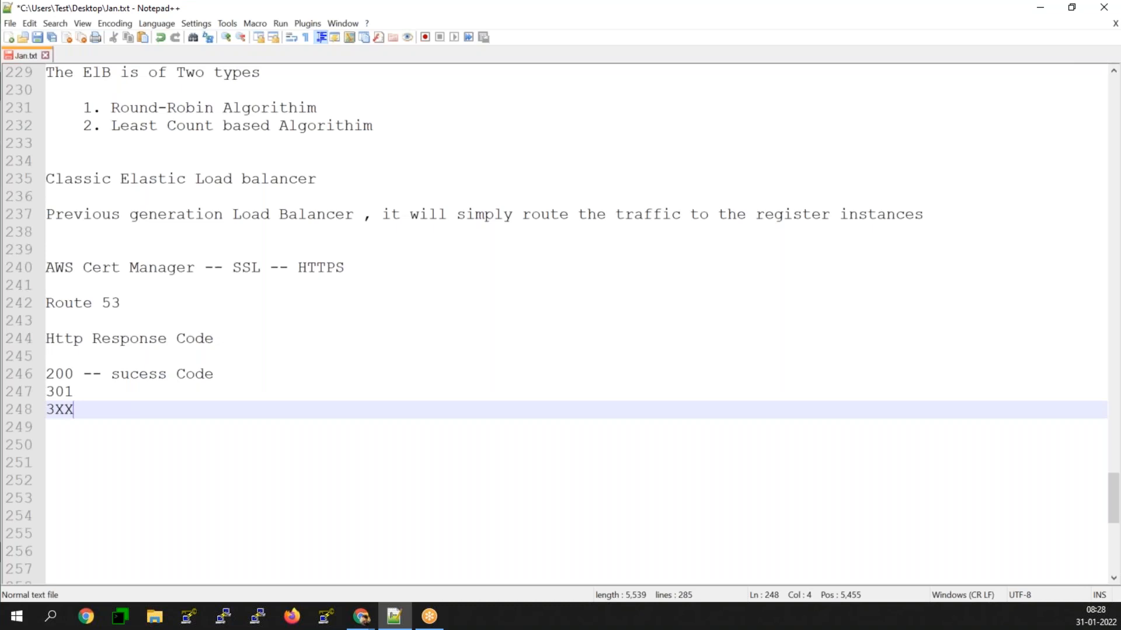
key("Return")
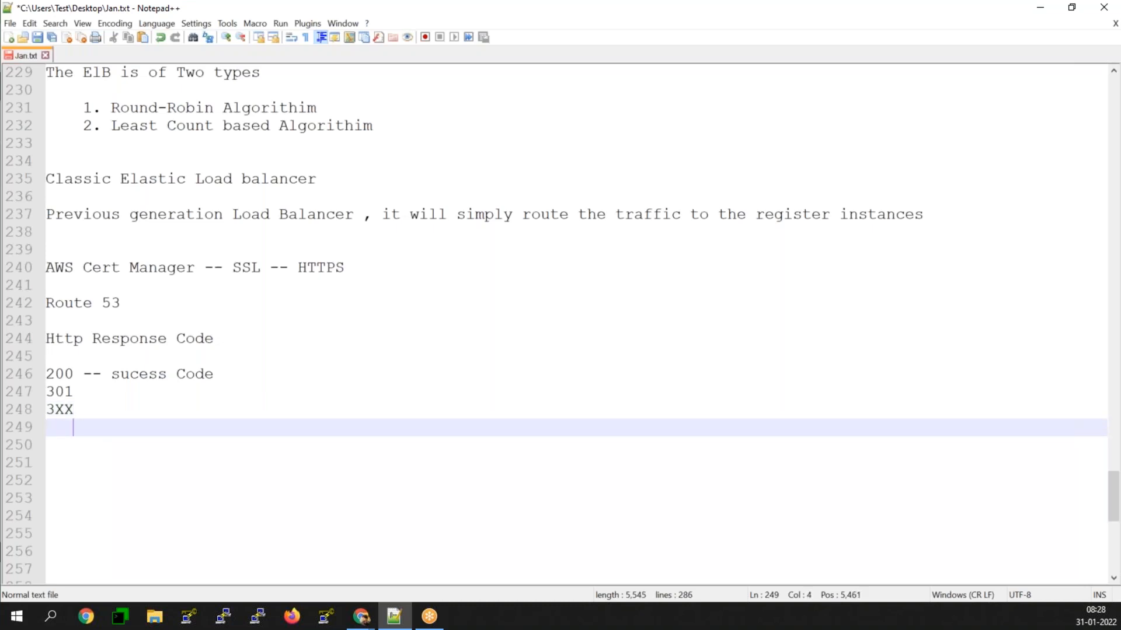
type("-- Redirec")
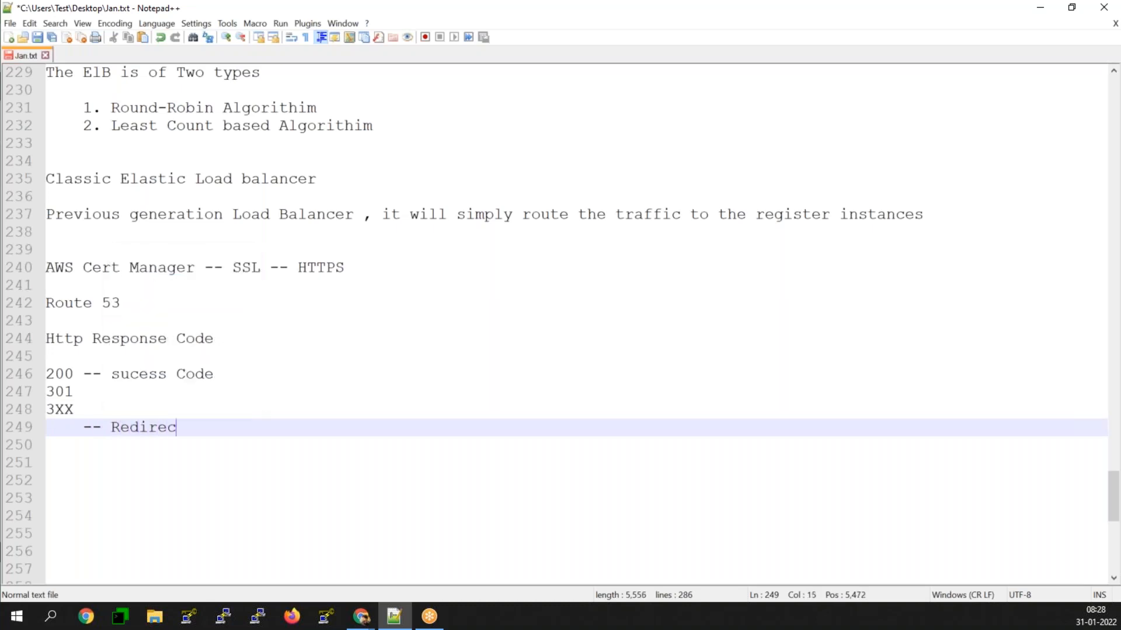
type("tion Issues")
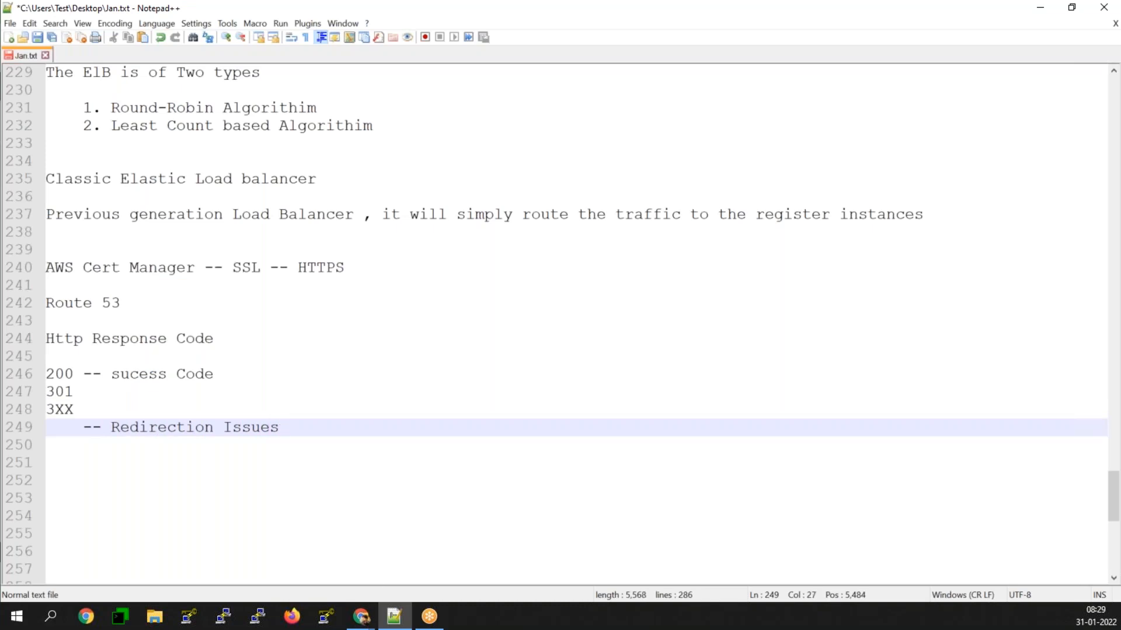
Step: Add the entry "401 -- Unauthorized" on a new line below the redirection note
key("Return")
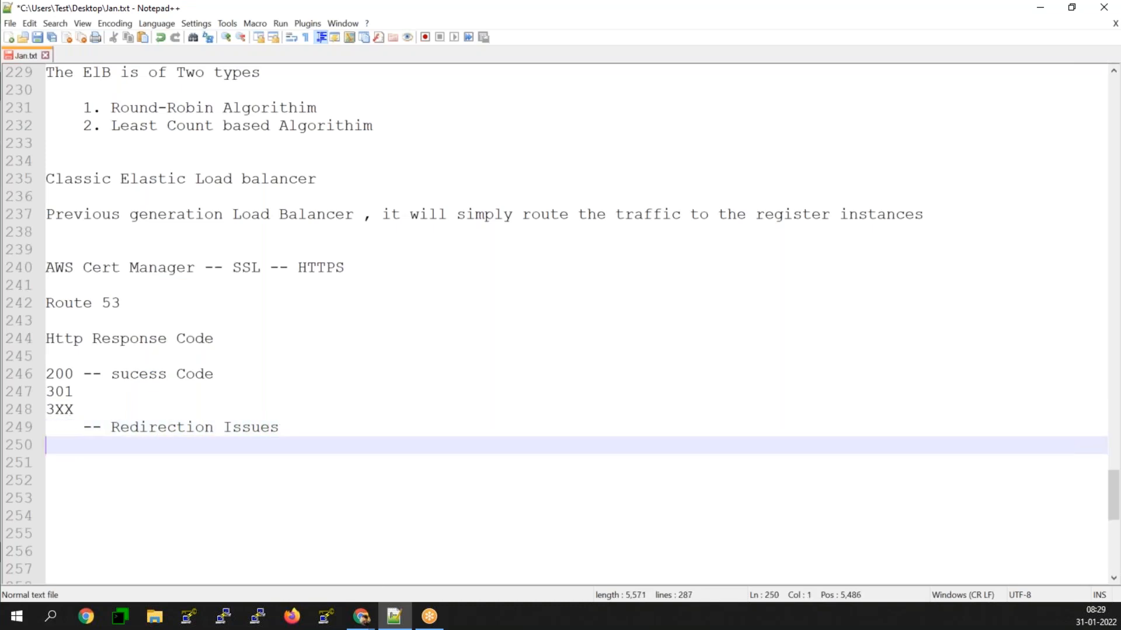
type("401 -- Unauth")
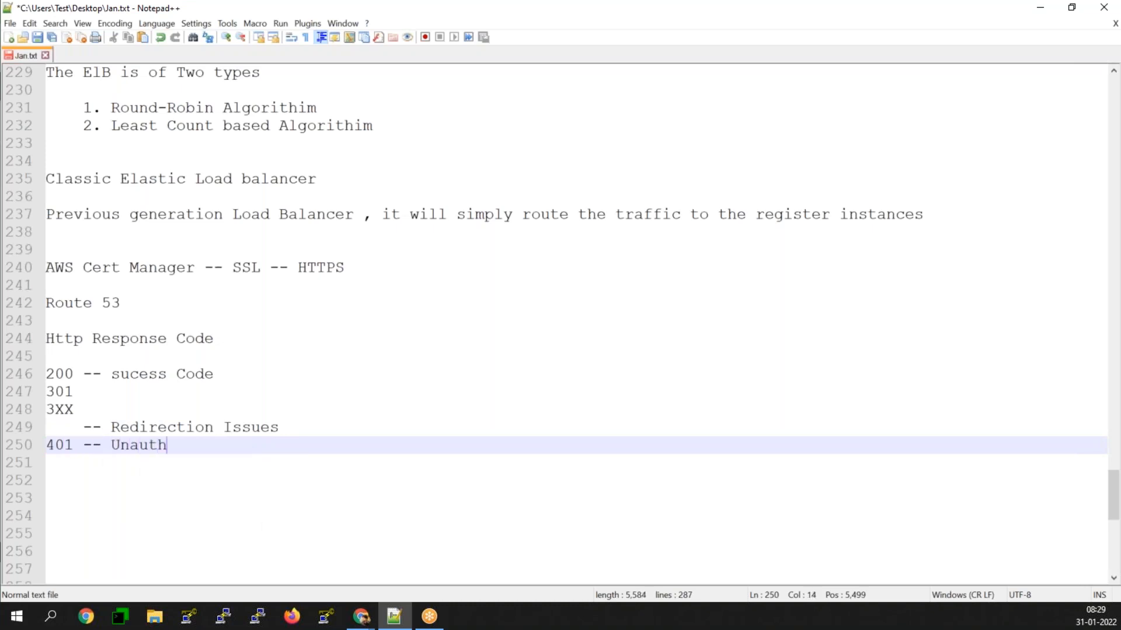
type("orized")
key("Return")
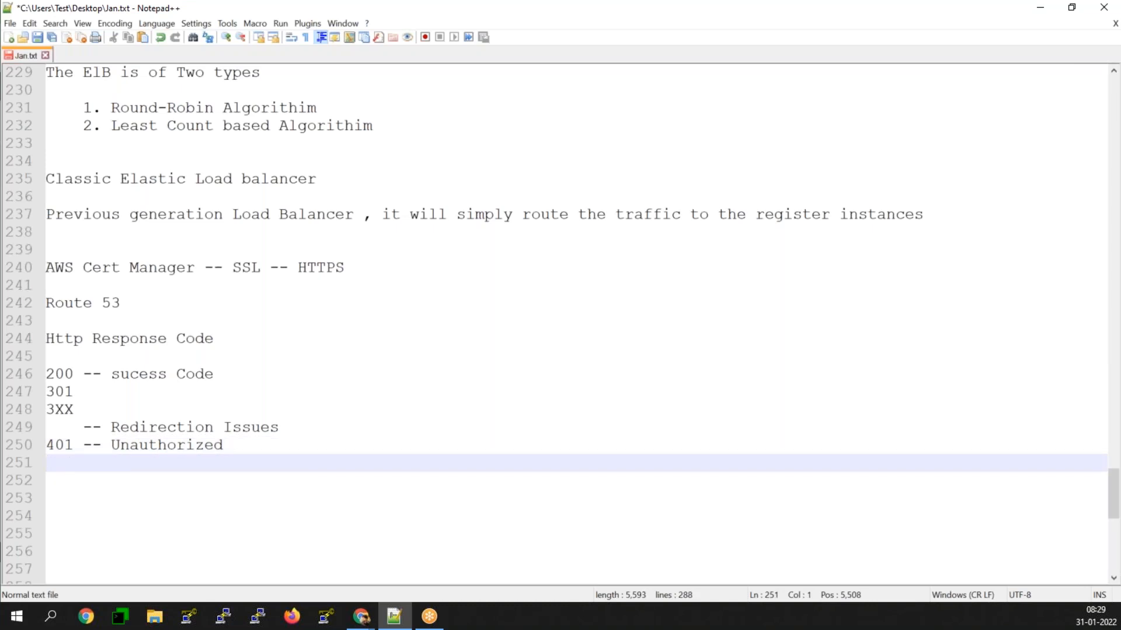
Step: Add the entry "403 -- Forbidden error" below the 401 line
type("403")
key("BackSpace")
key("BackSpace")
type("03 -- Do")
key("BackSpace")
key("BackSpace")
type("For")
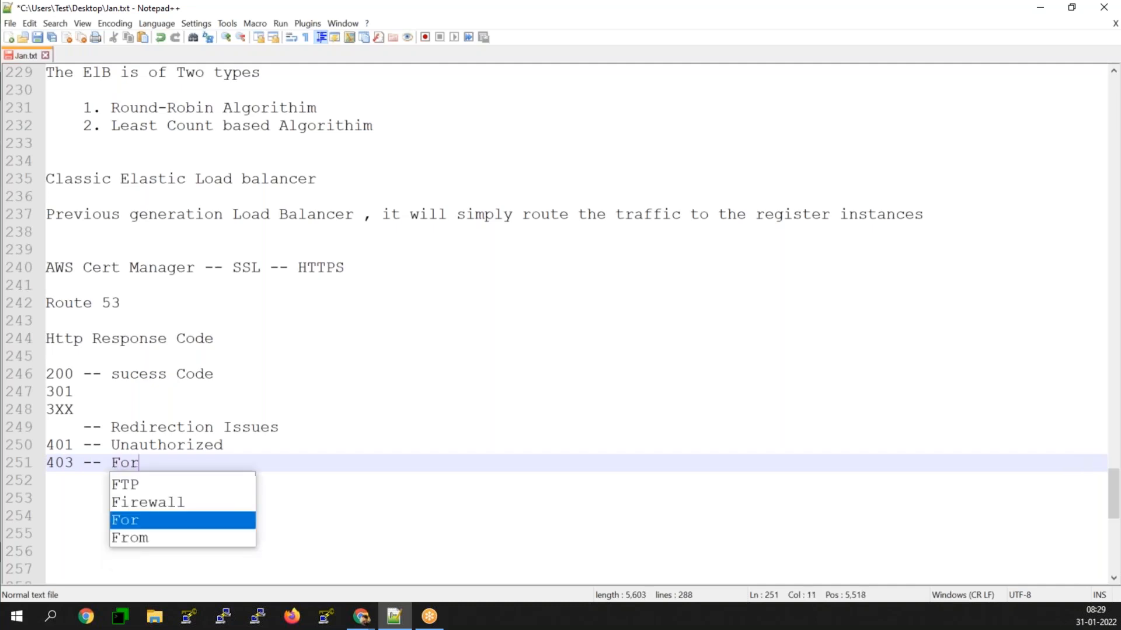
type("bidden w")
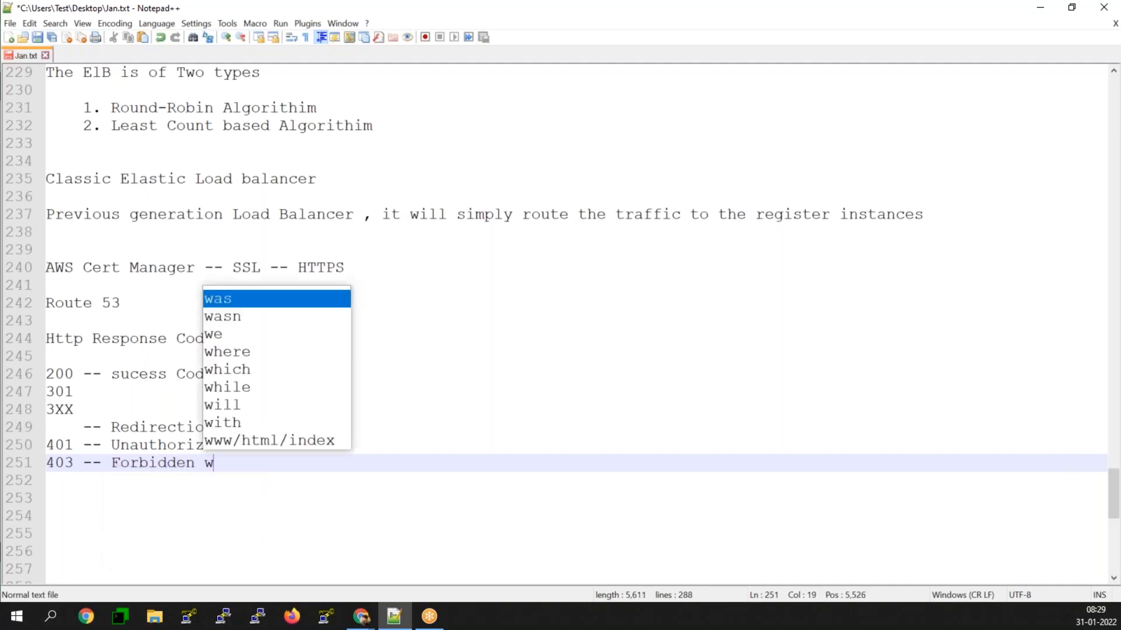
key("BackSpace")
type("error")
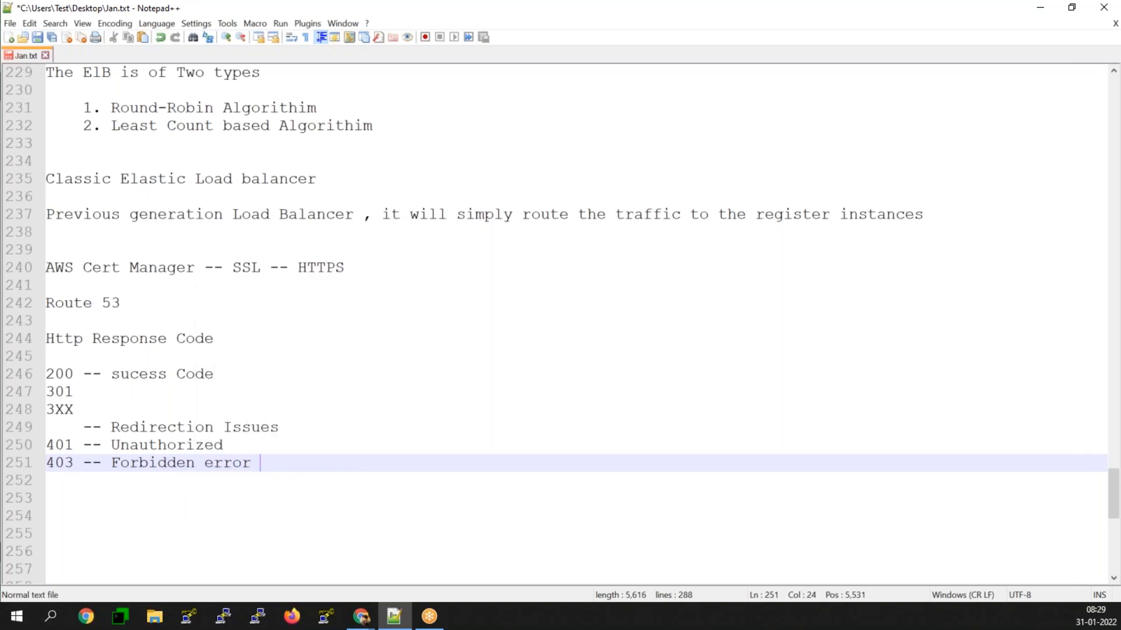
Step: Add the entry "404 -- not found" on a new line below the 403 entry
key("Return")
type("404 -- ")
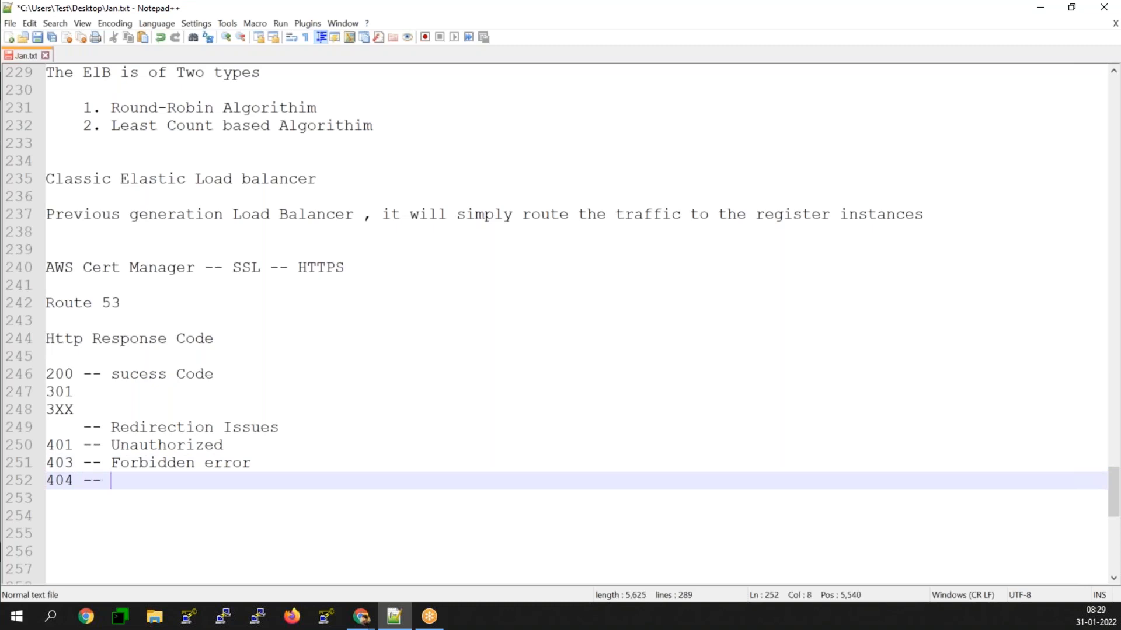
type("not f")
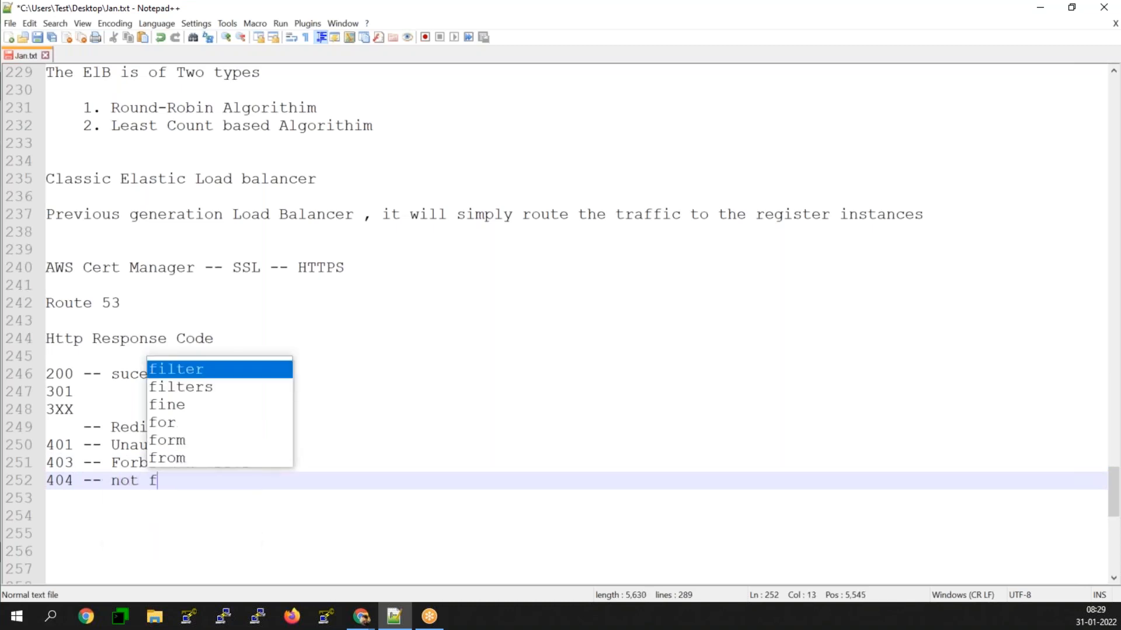
type("ound")
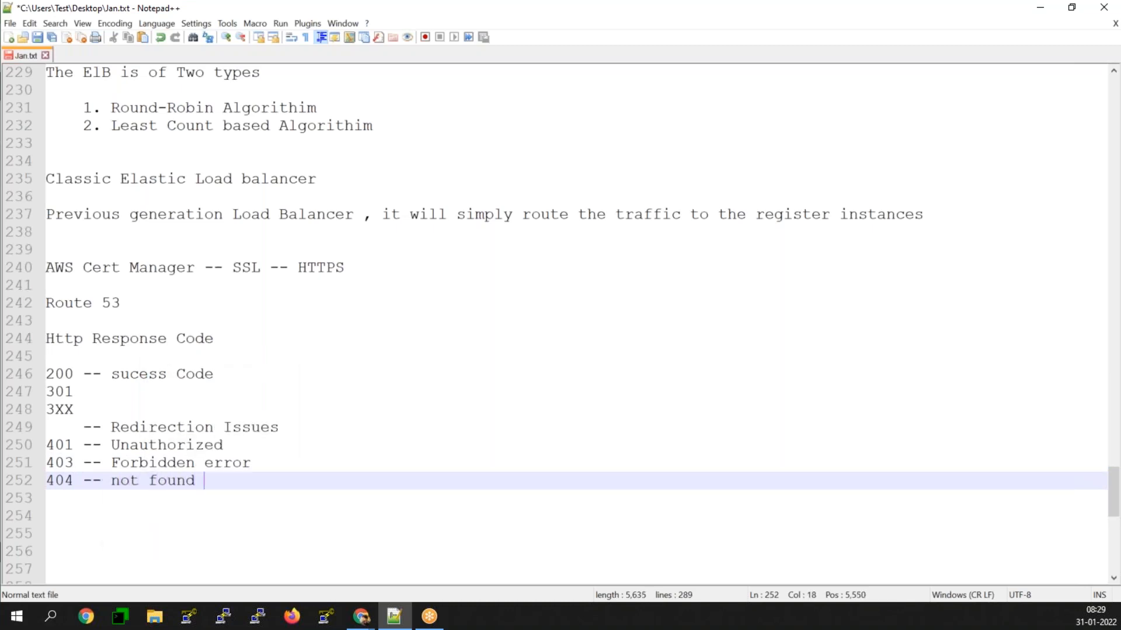
Step: Add the entry "5xx -- internal Server Error" on a new line at the end of the response code list
key("Return")
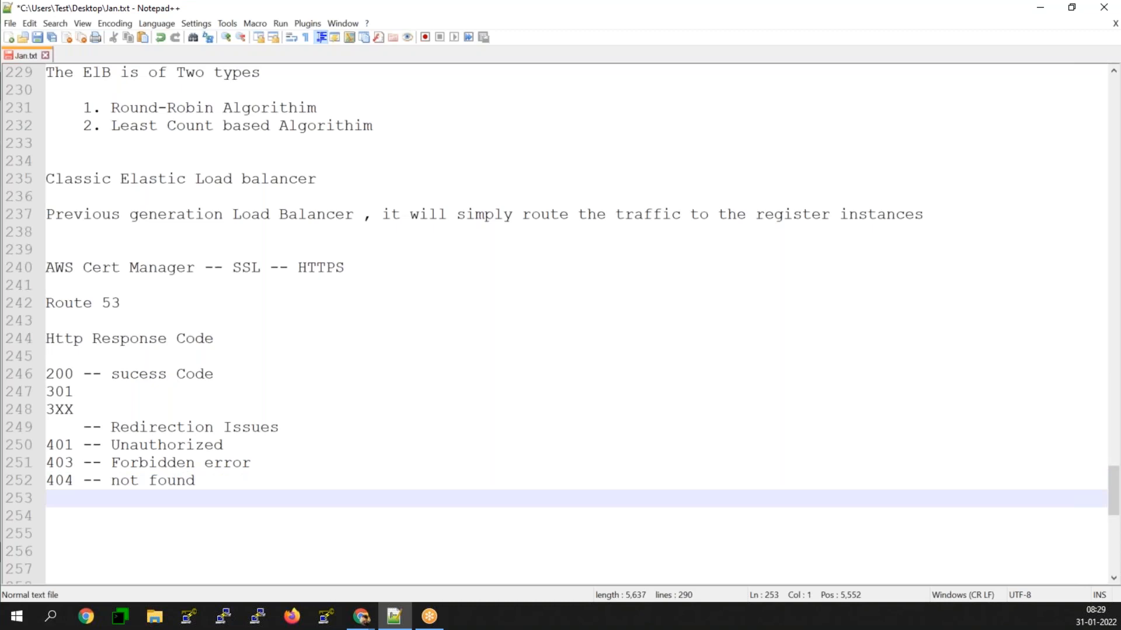
type("5xx -- interna")
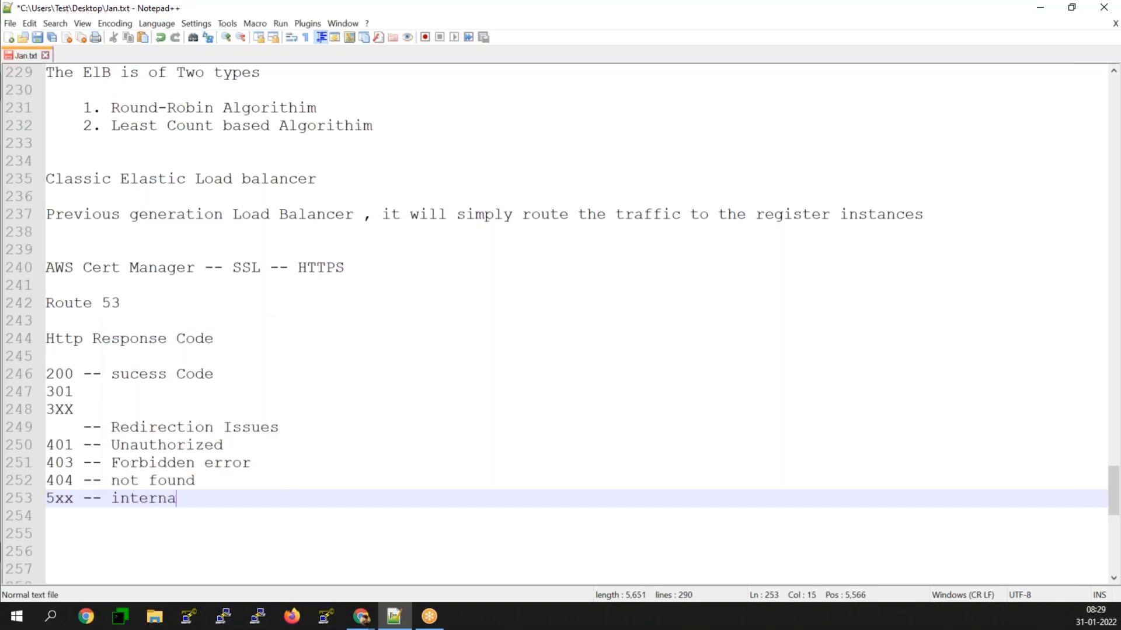
type("l Appl")
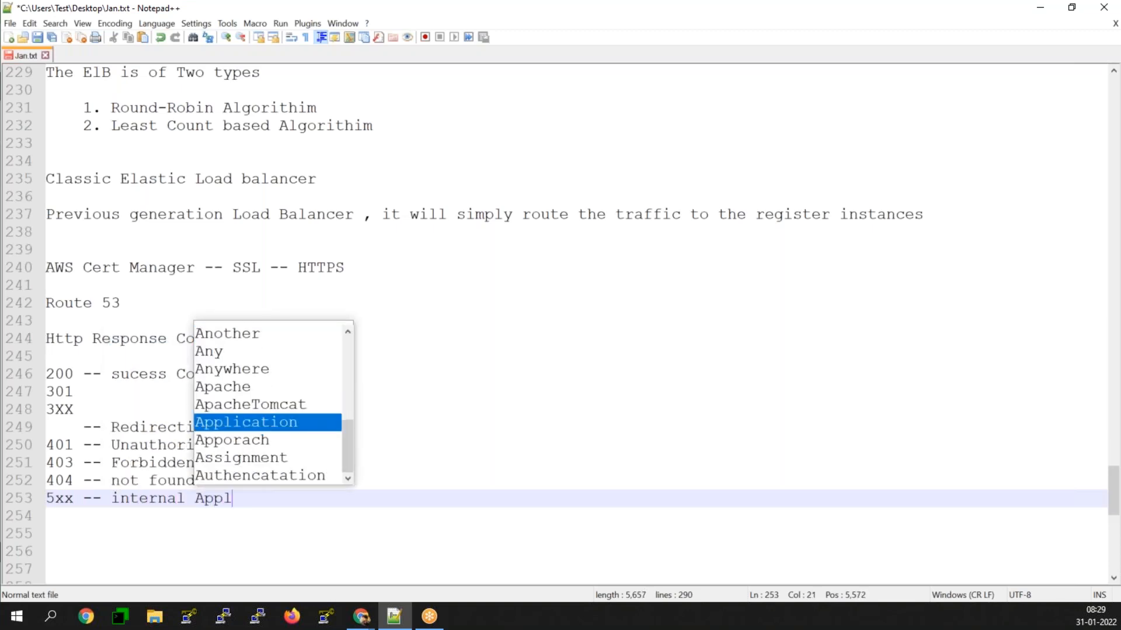
type("ca")
key("BackSpace")
key("BackSpace")
key("BackSpace")
key("BackSpace")
key("BackSpace")
key("BackSpace")
type("Server")
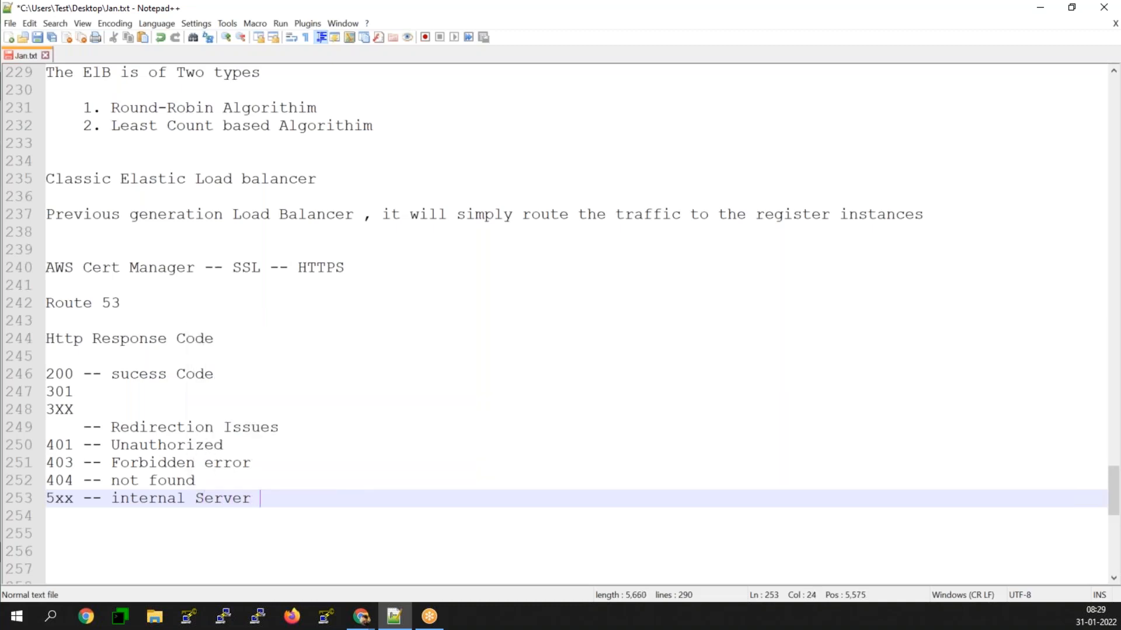
type(" Error")
Step: Review the 200 and redirection code lines in the notes, and return to the load balancer's health check configuration page
left_click(63, 377)
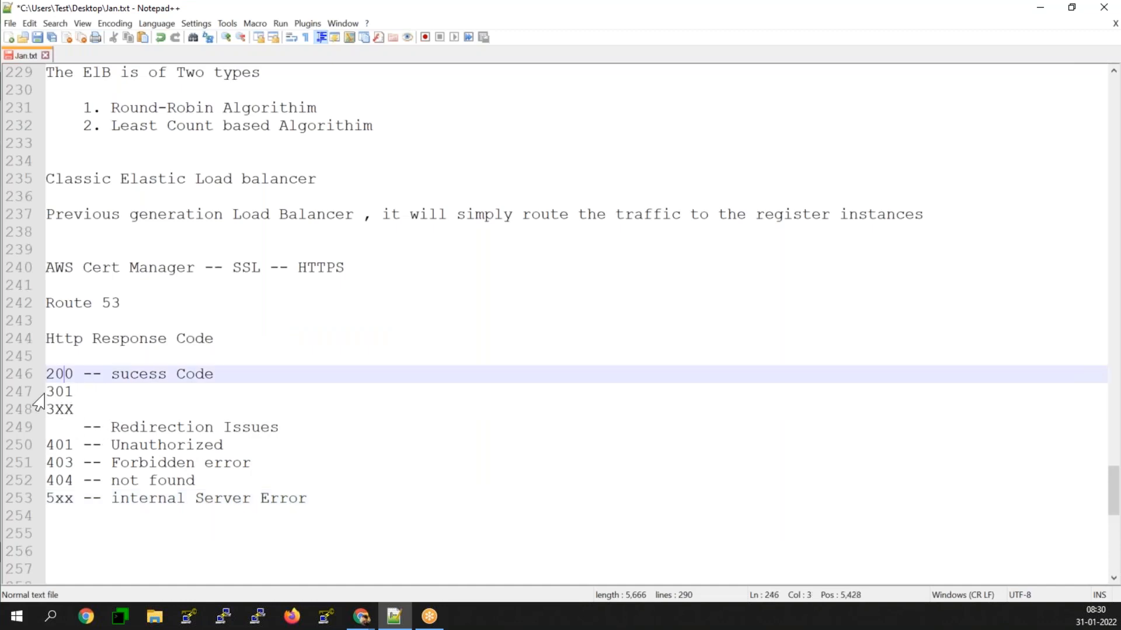
left_click_drag(48, 392, 299, 434)
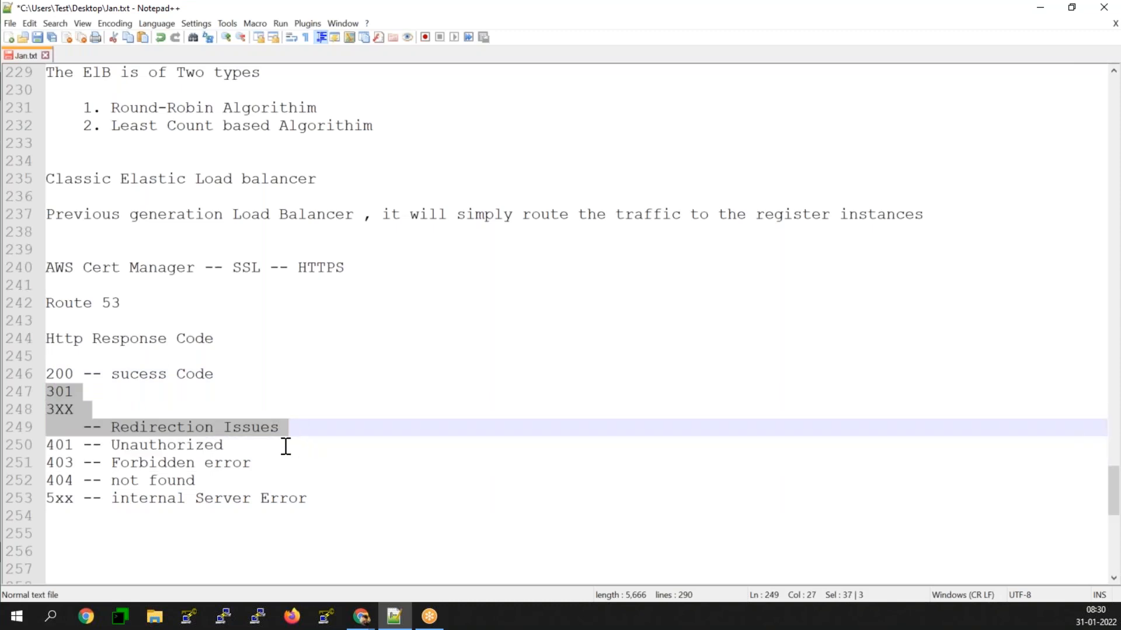
left_click(283, 448)
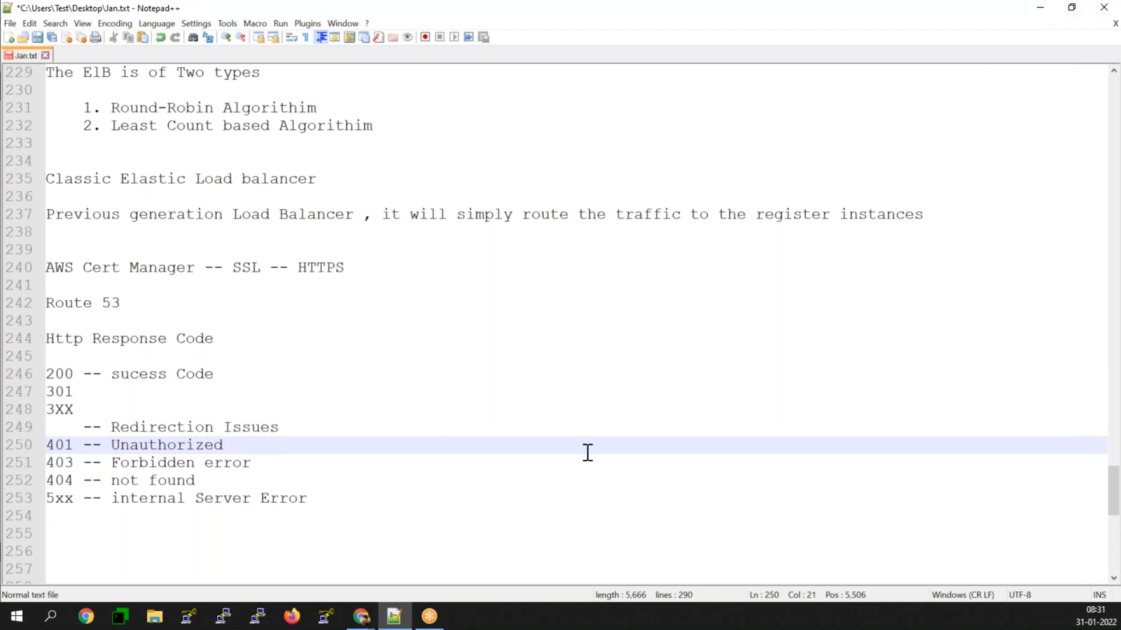
left_click(1040, 9)
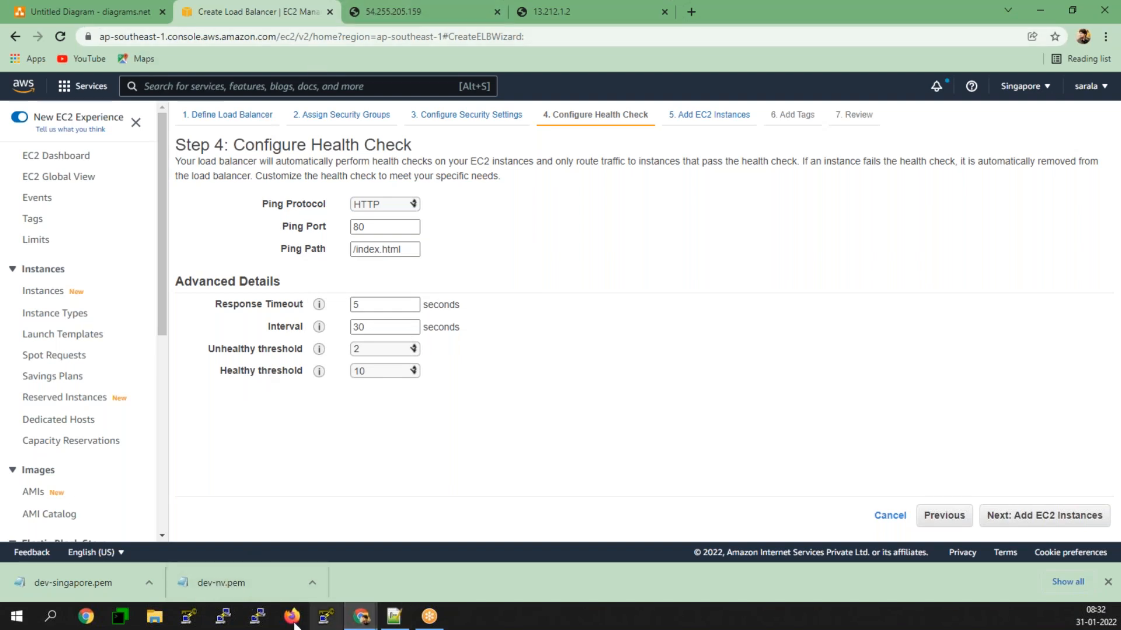
left_click(248, 618)
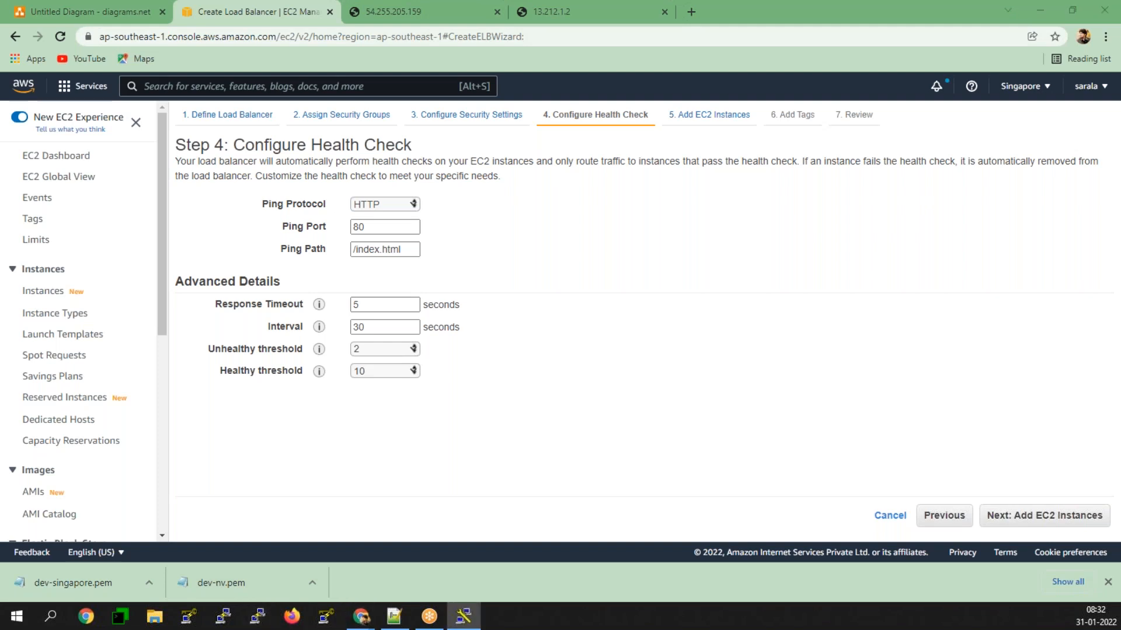
left_click_drag(351, 163, 725, 10)
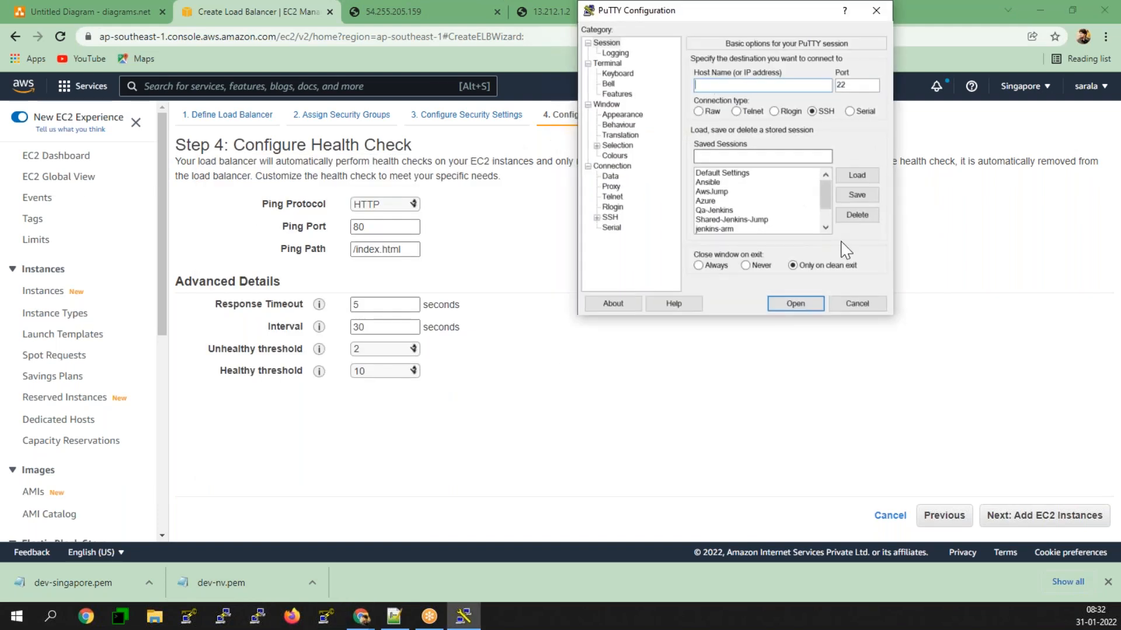
left_click(857, 304)
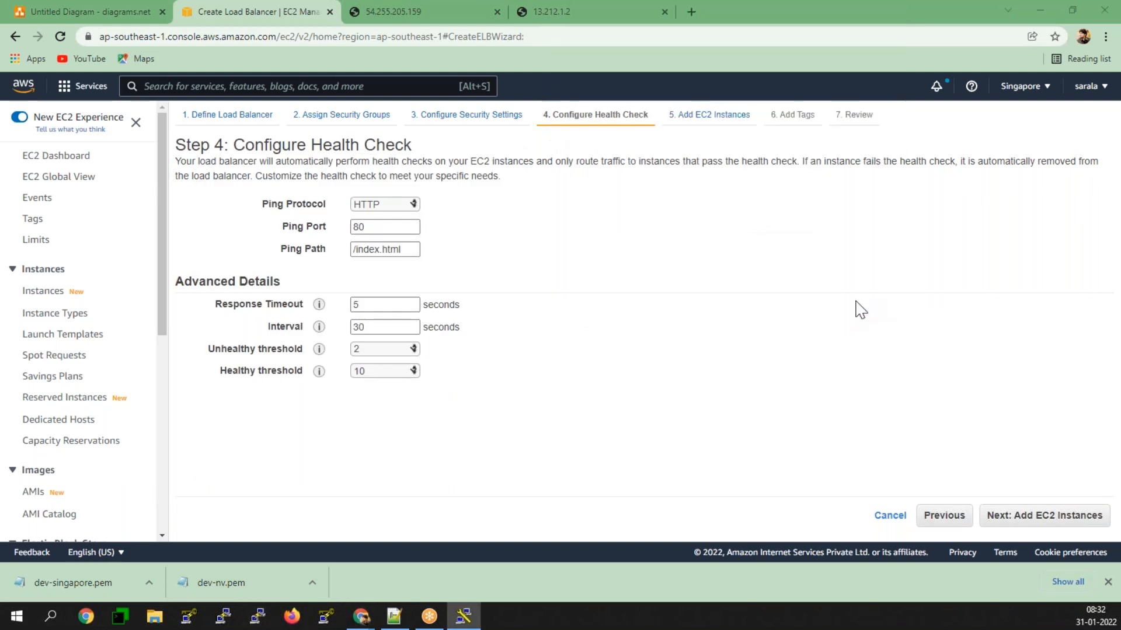
Step: Switch to PuTTYgen, save the imported OpenSSH key without a passphrase as private key file devsinga on the Desktop, and close the generator
left_click(334, 612)
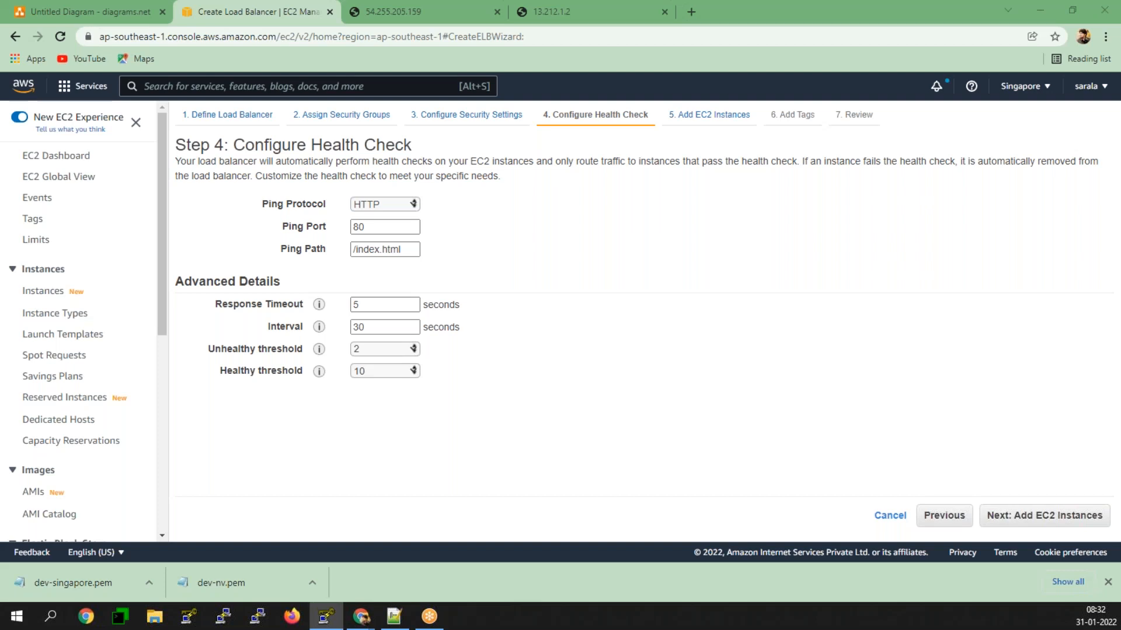
left_click_drag(0, 166, 443, 146)
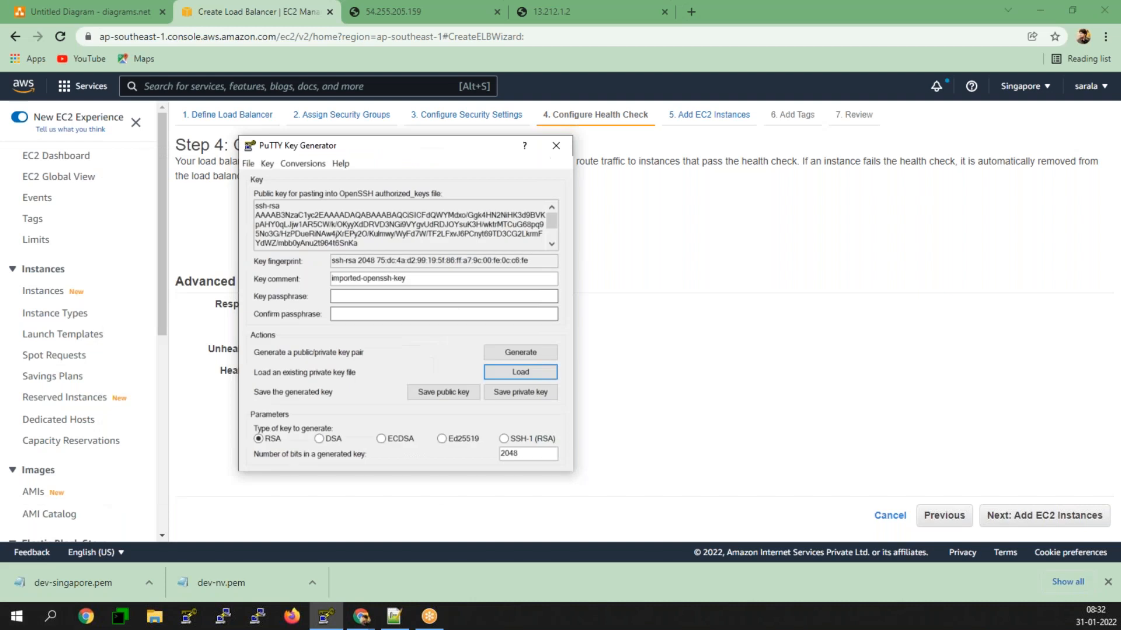
left_click(514, 392)
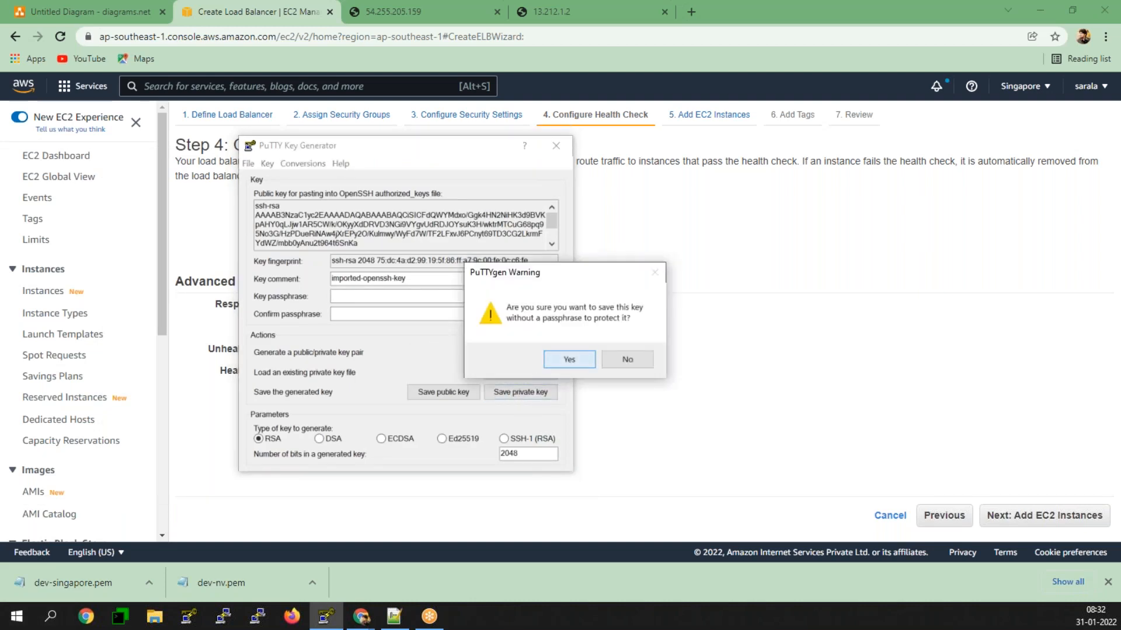
left_click(562, 357)
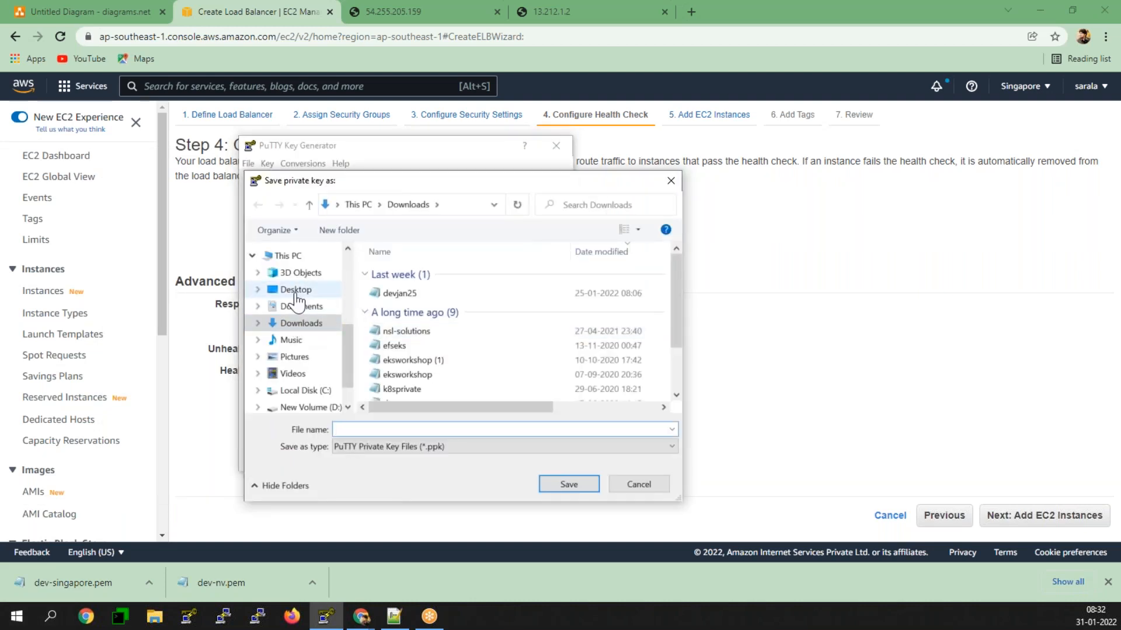
left_click(293, 290)
left_click(378, 428)
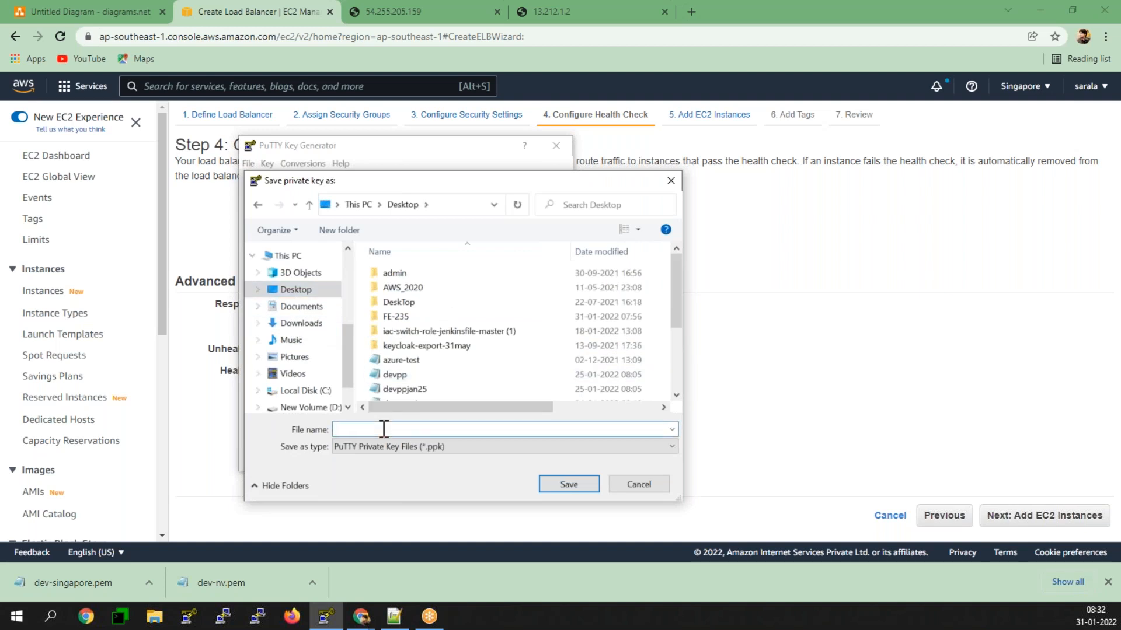
type("devsinga")
left_click(568, 486)
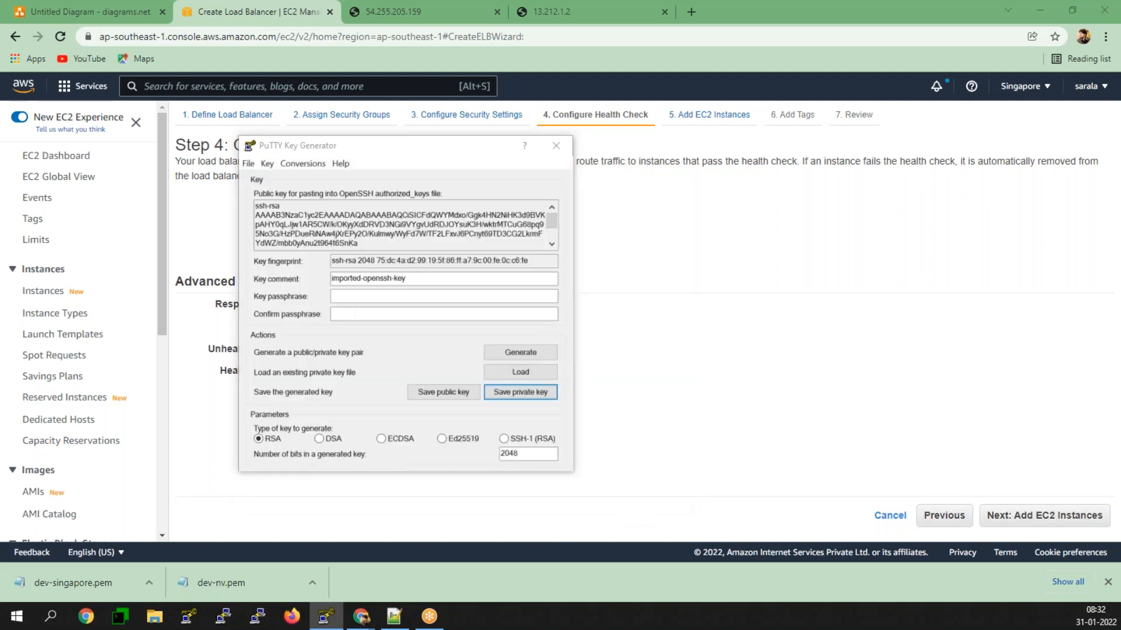
left_click(563, 142)
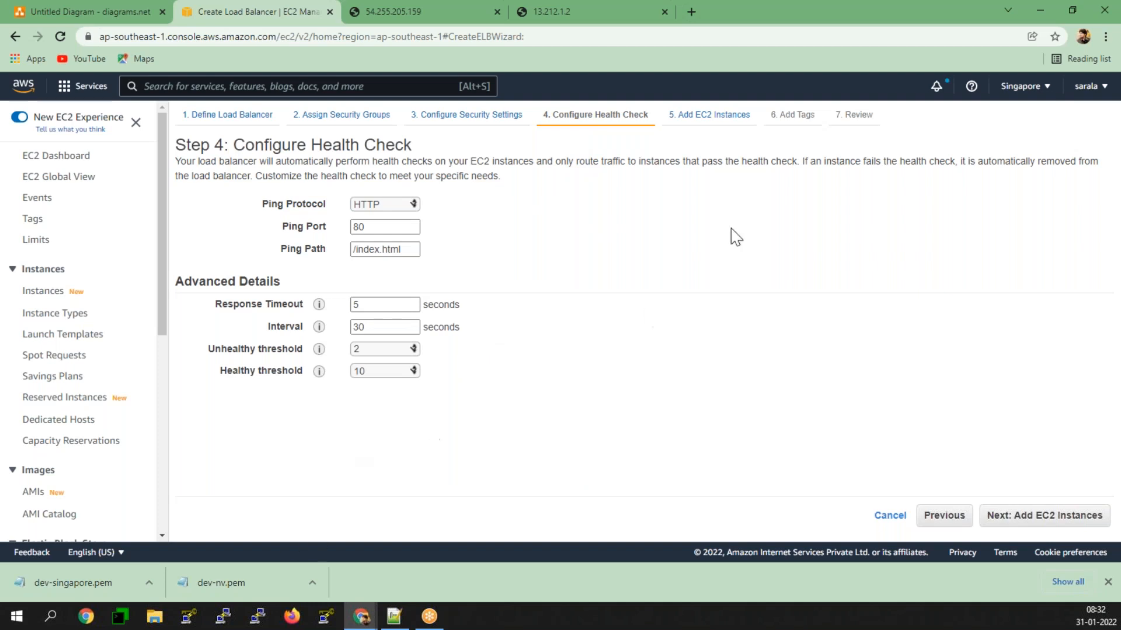
left_click(388, 12)
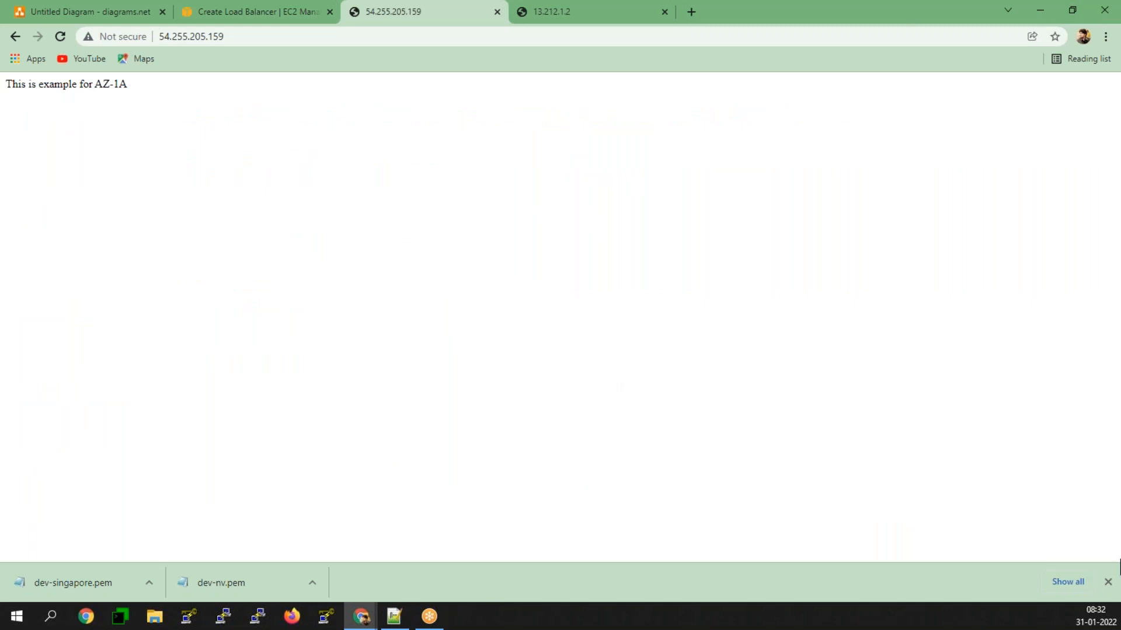
left_click(233, 36)
key("ctrl+c")
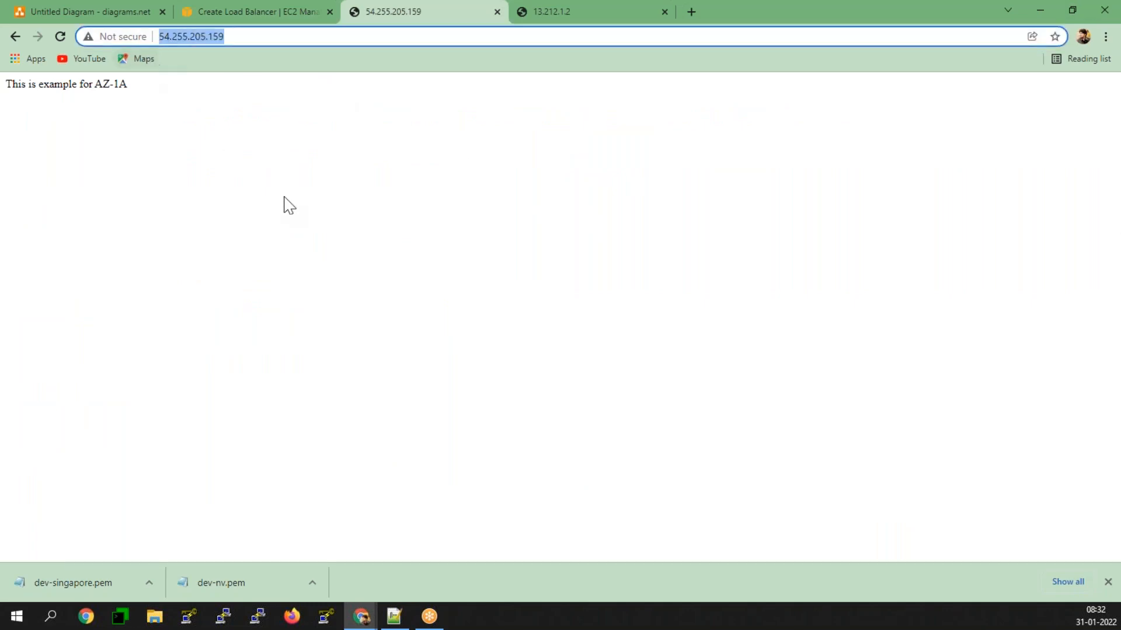
left_click(223, 616)
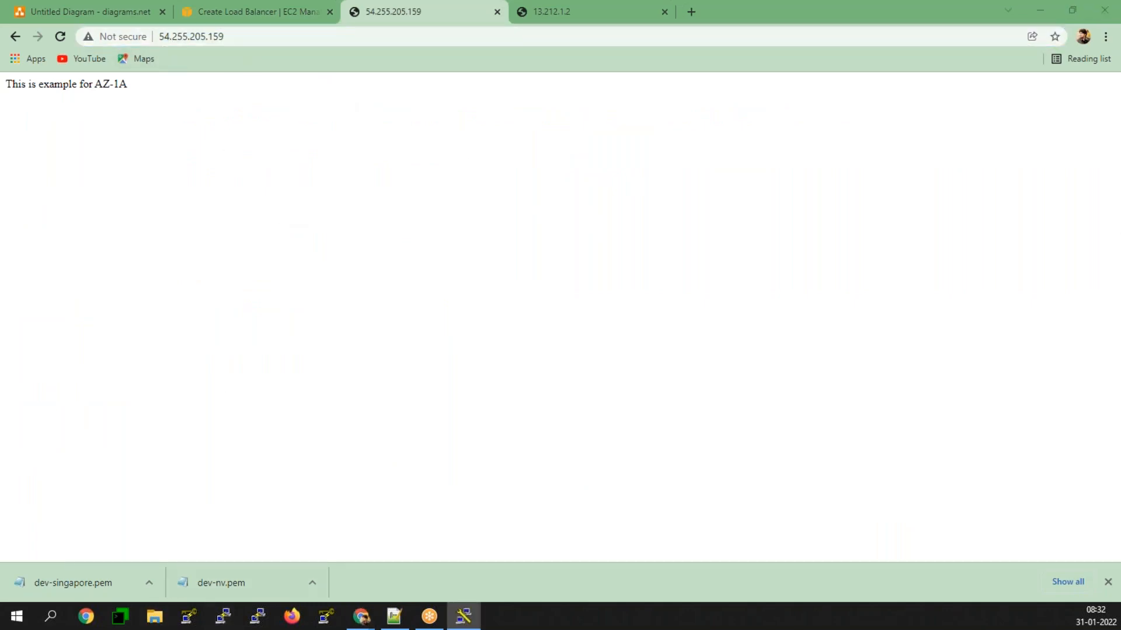
key("ctrl+v")
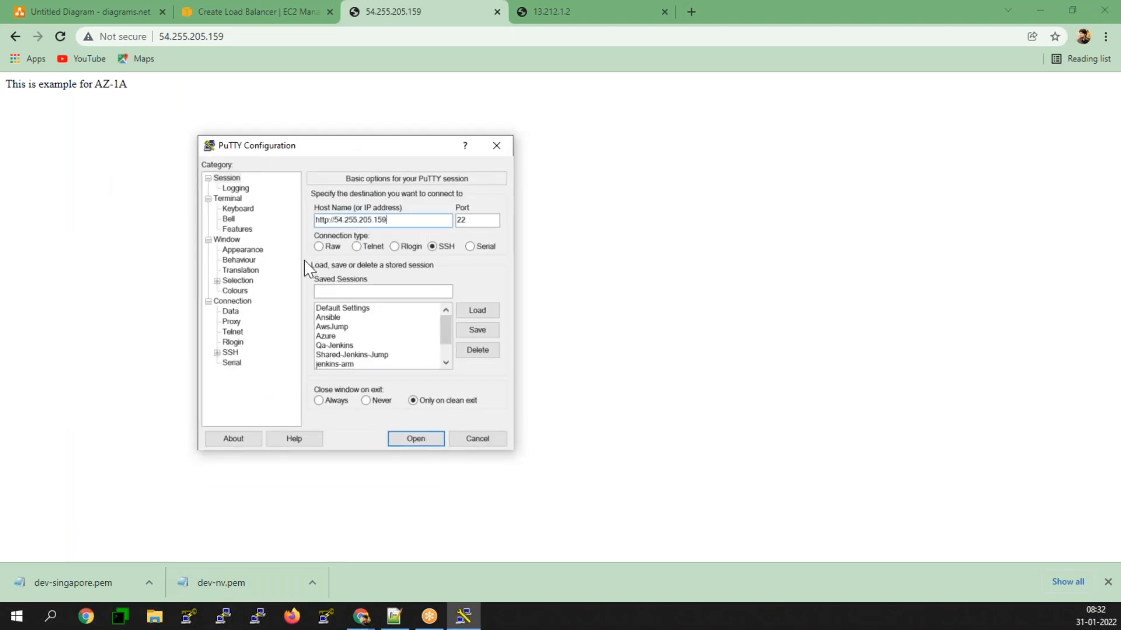
key("Left")
key("Left")
key("Left")
key("Left")
key("BackSpace")
key("BackSpace")
key("BackSpace")
key("BackSpace")
key("BackSpace")
key("BackSpace")
key("BackSpace")
Step: Set the session's SSH authentication private key file to devsinga.ppk from the Desktop
left_click(217, 353)
left_click(240, 363)
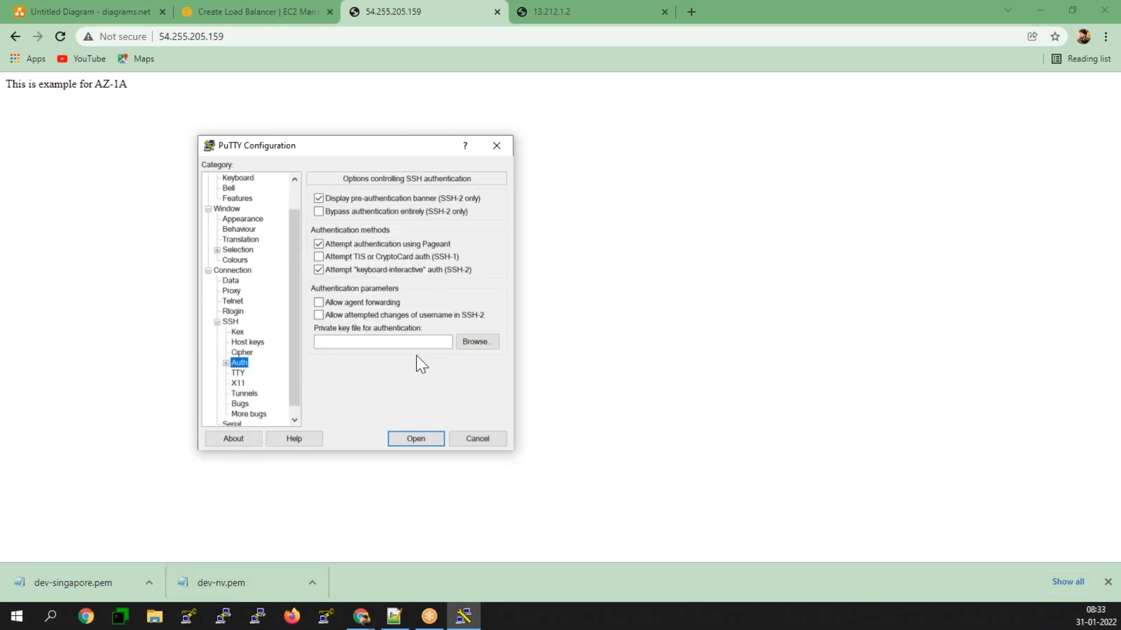
left_click(474, 342)
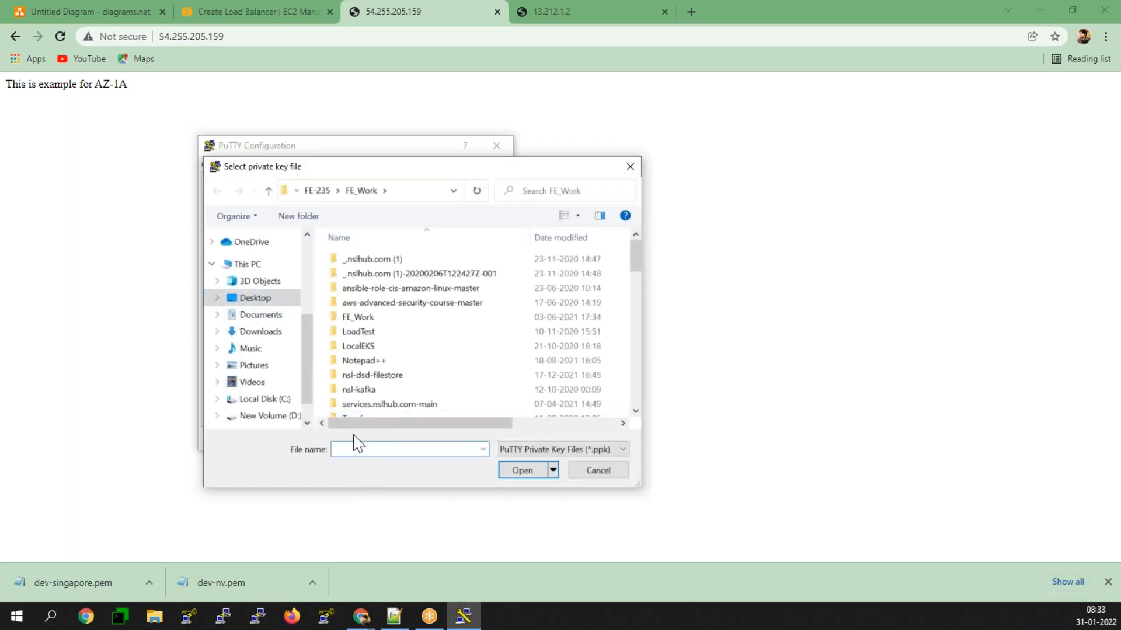
left_click(257, 299)
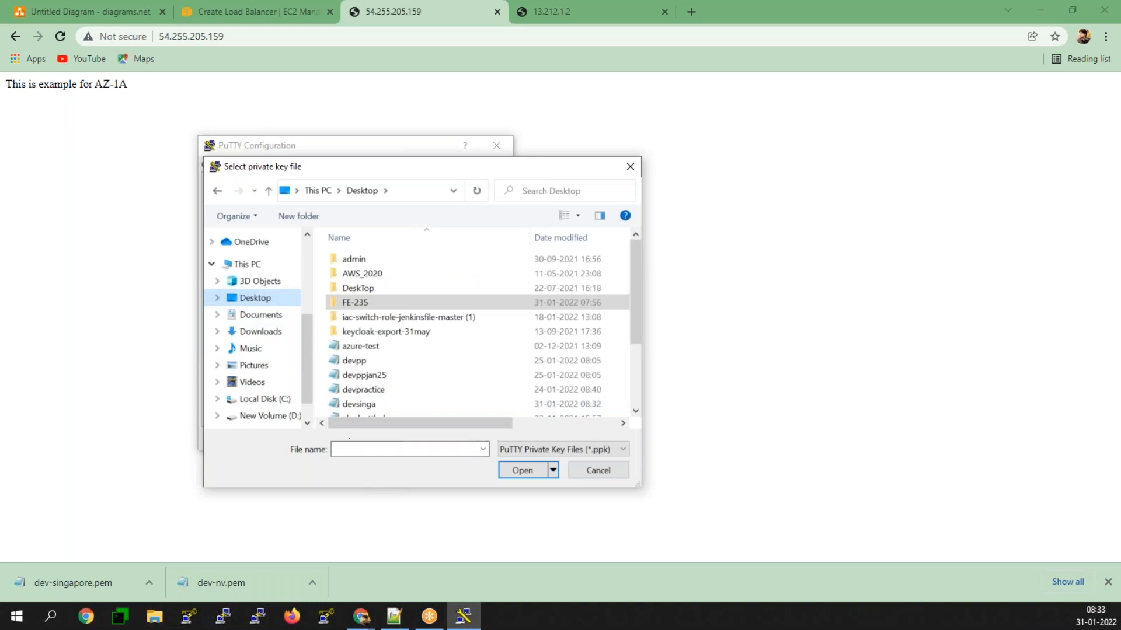
left_click(359, 404)
left_click(524, 470)
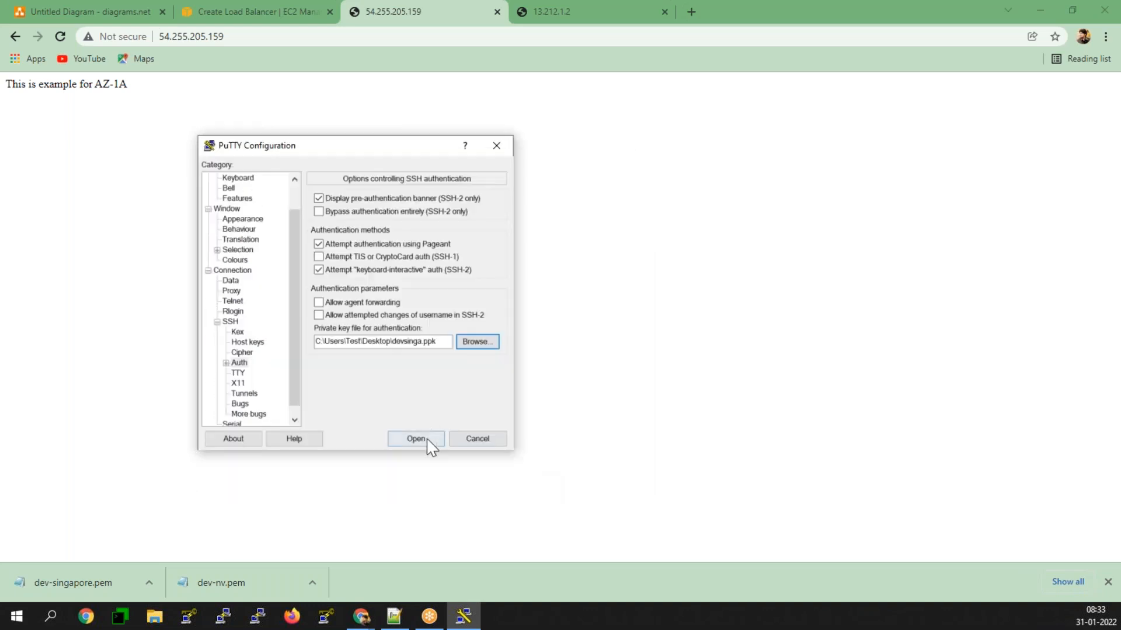
Step: Open the SSH session to the AZ-1A server, accept its host key, and switch the terminal to a maximized window with a light background
left_click(429, 444)
left_click(480, 414)
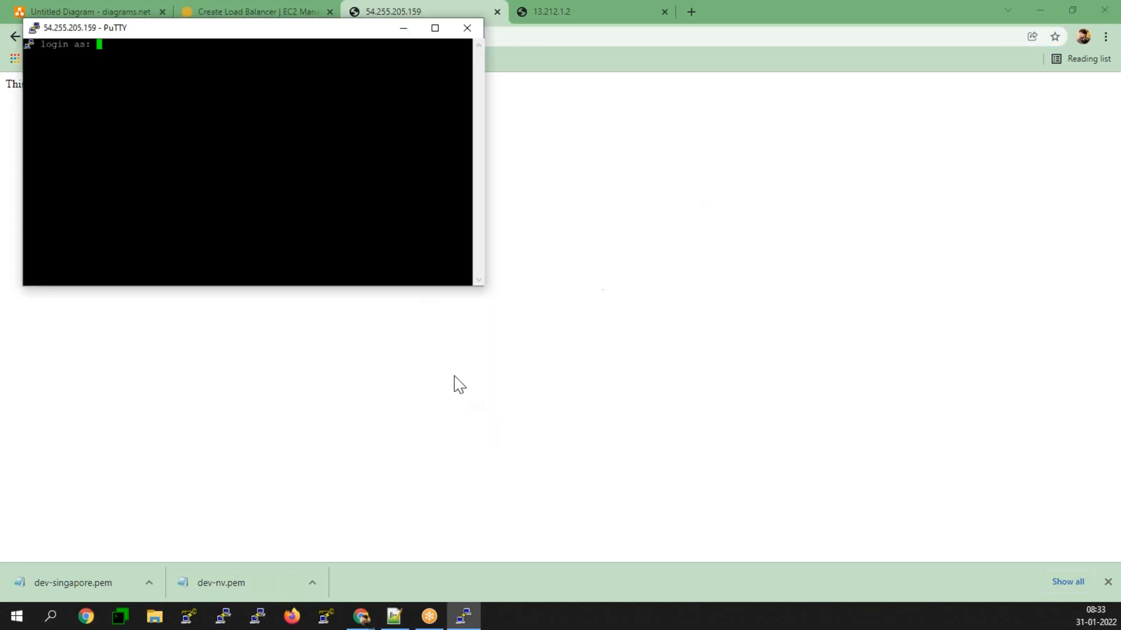
left_click(424, 27)
right_click(418, 11)
left_click(461, 185)
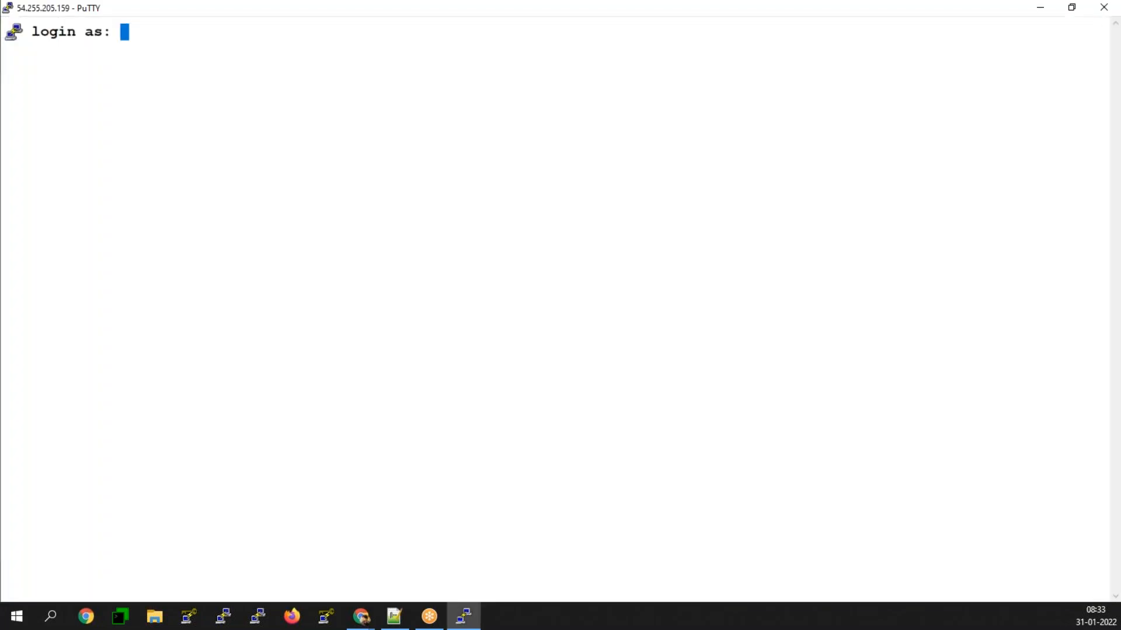
Step: Log in as ec2-user and switch to a root shell with sudo -i
type("ec2-user")
key("Return")
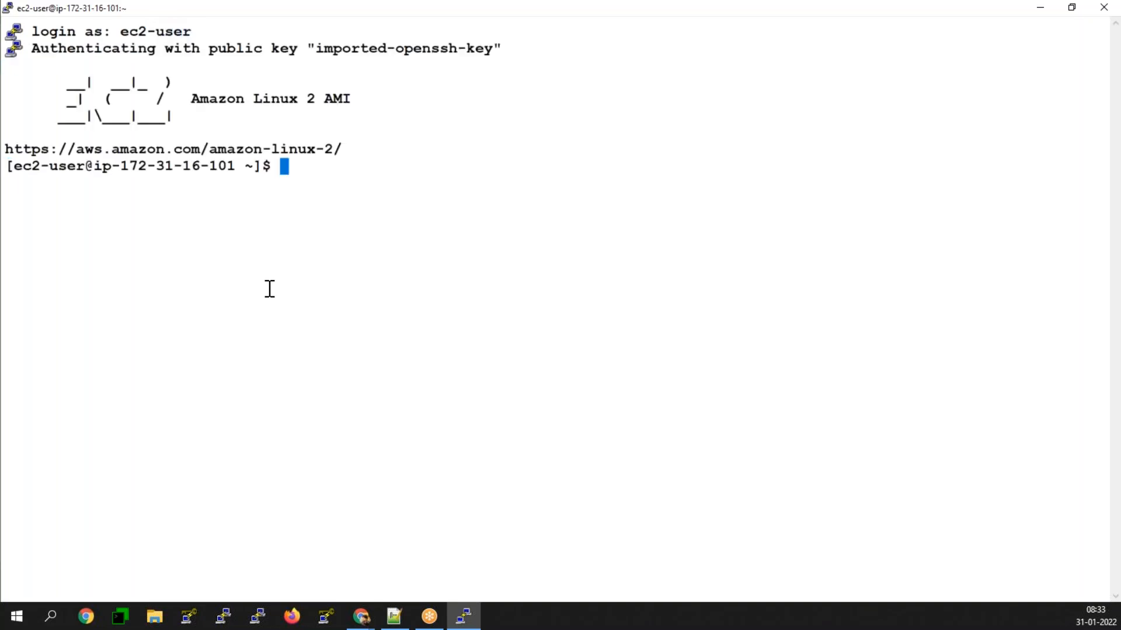
type("sudo -i")
key("Return")
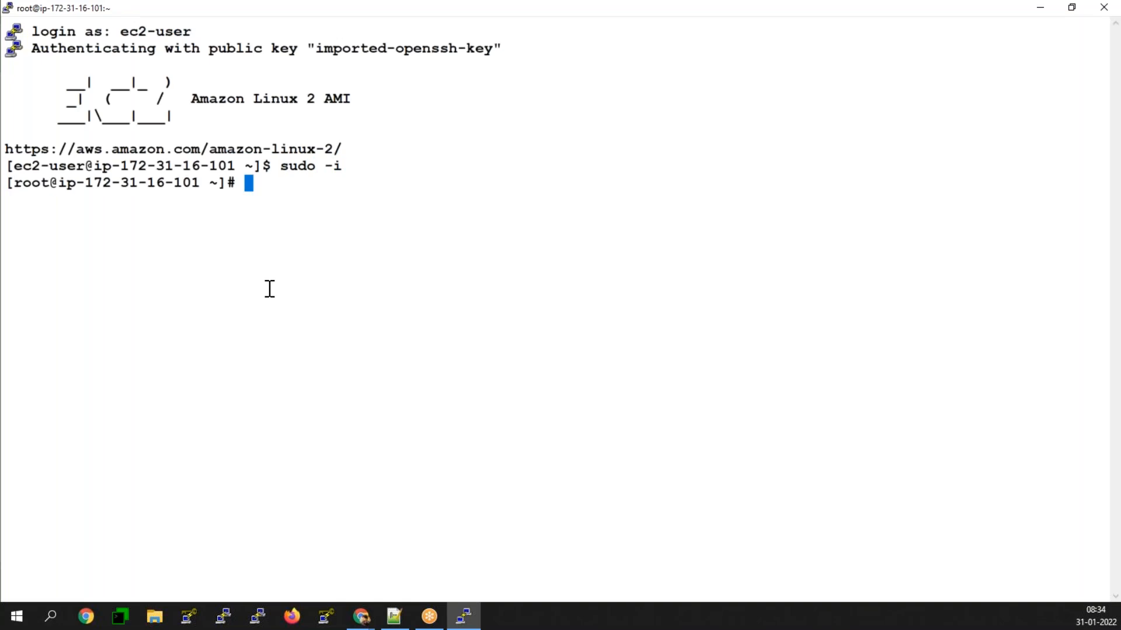
Step: Enter the comment line "#To check the running services in the linux server" at the root prompt
type("curl")
key("BackSpace")
key("BackSpace")
key("BackSpace")
key("BackSpace")
key("BackSpace")
type("#To check the eu")
key("BackSpace")
key("BackSpace")
type("runnin")
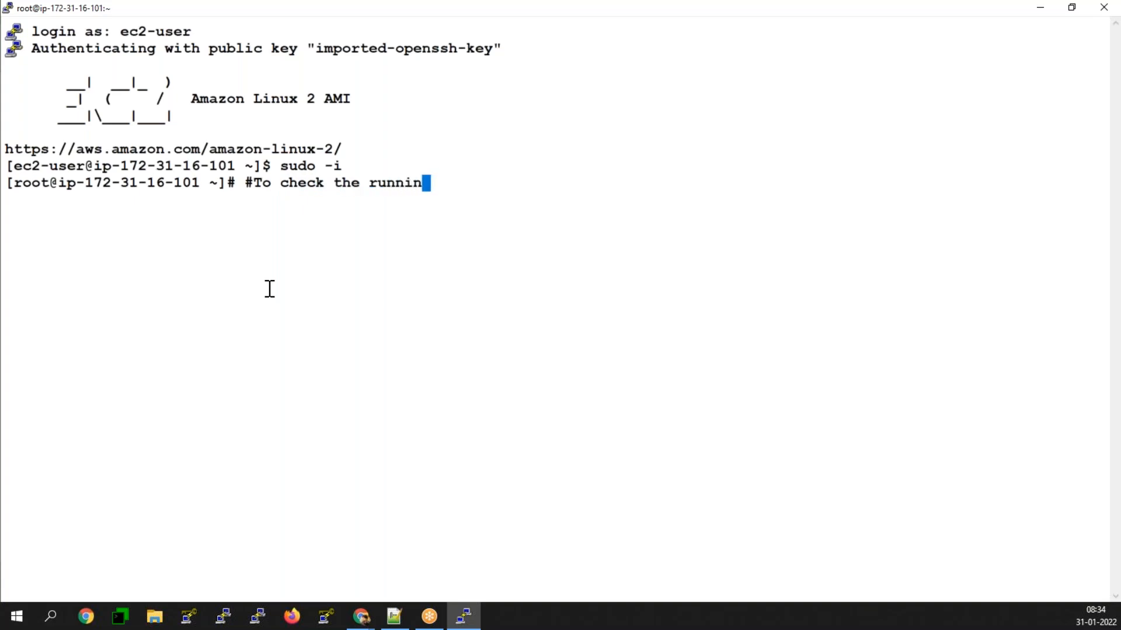
type("g service s")
key("BackSpace")
key("BackSpace")
type("s in the ")
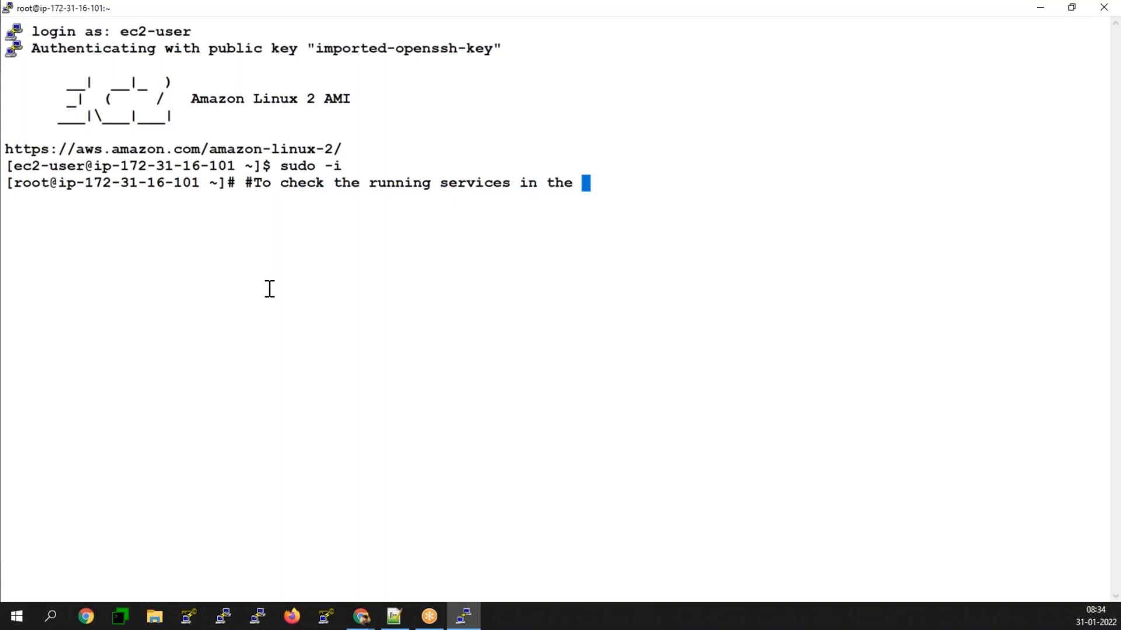
type("linux server")
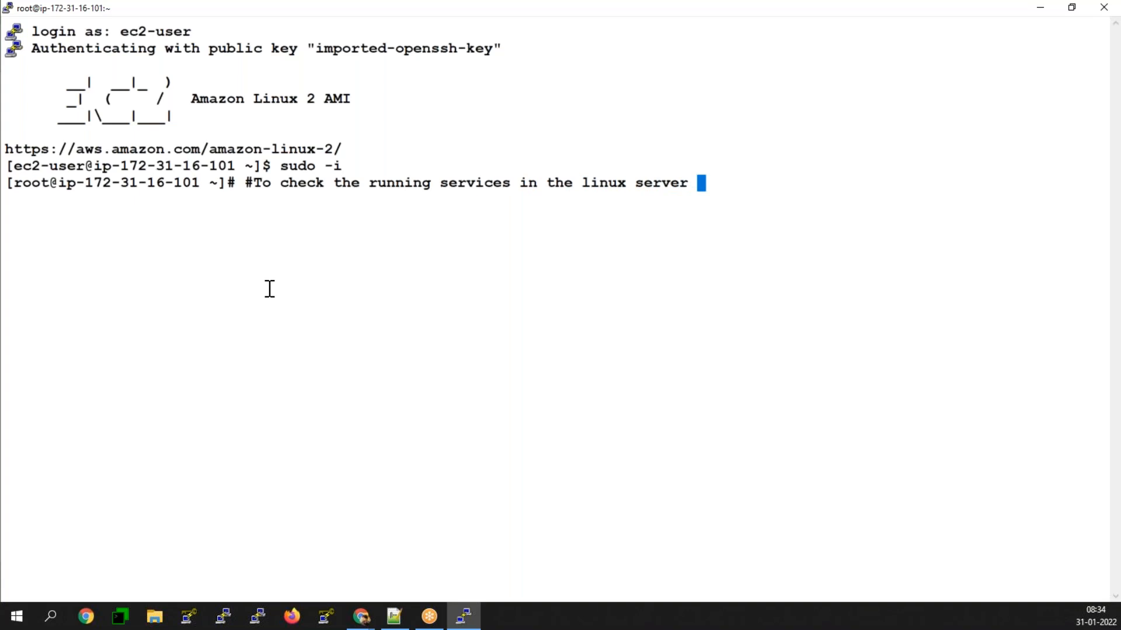
key("Return")
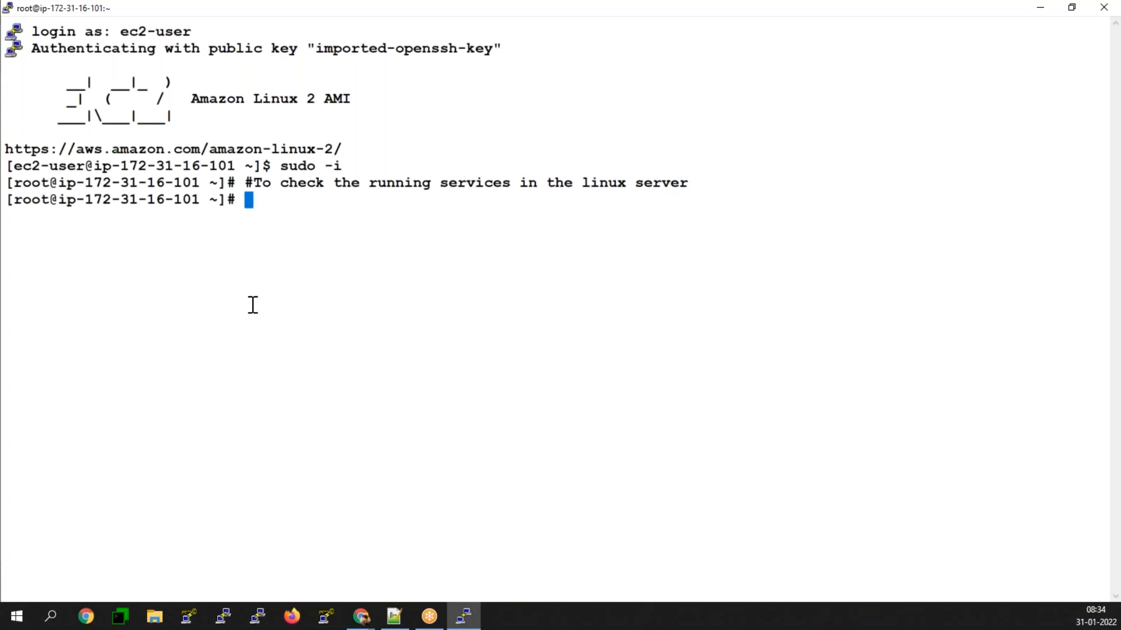
Step: List the listening services with netstat -ntlp and highlight the httpd process entry
type("netstat ")
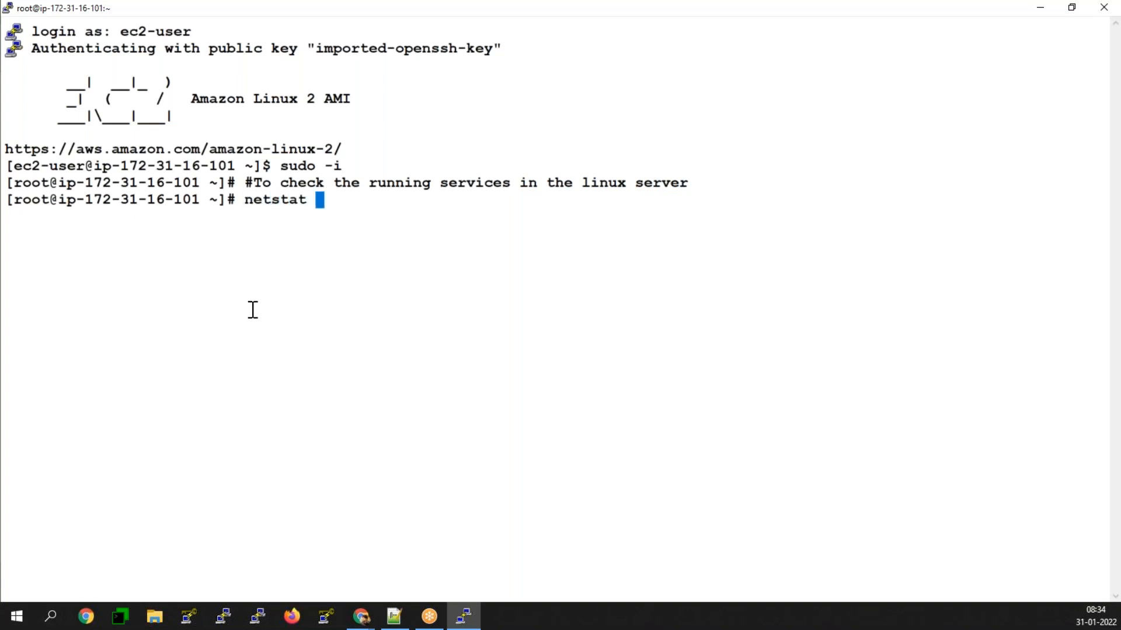
type("-nrlp")
key("BackSpace")
key("BackSpace")
key("BackSpace")
type("tlp")
key("Return")
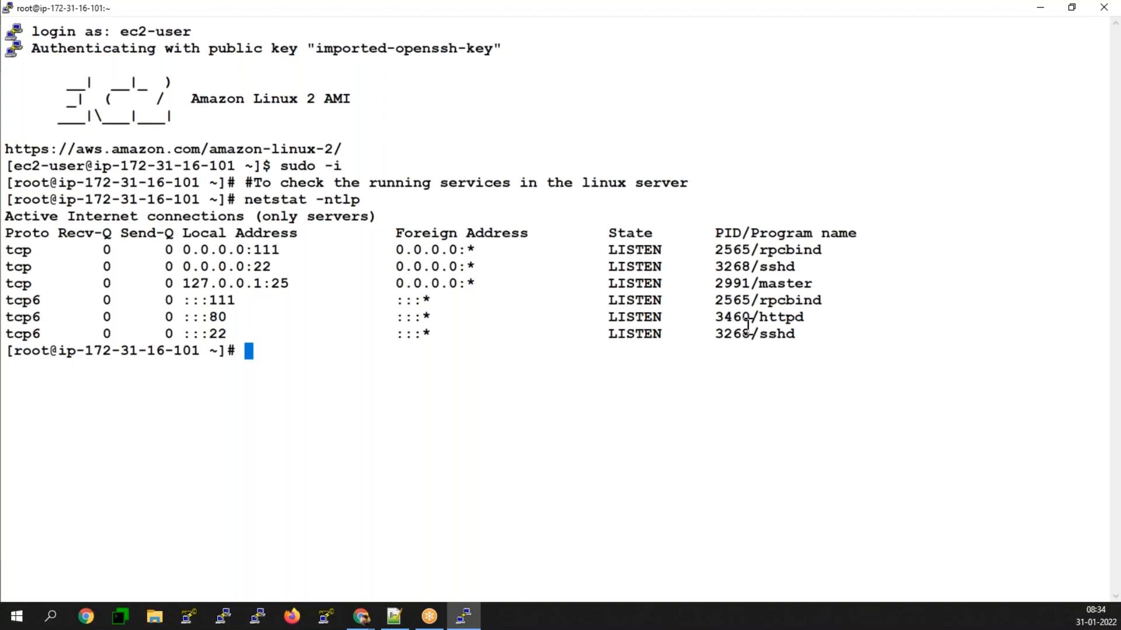
left_click_drag(716, 317, 801, 317)
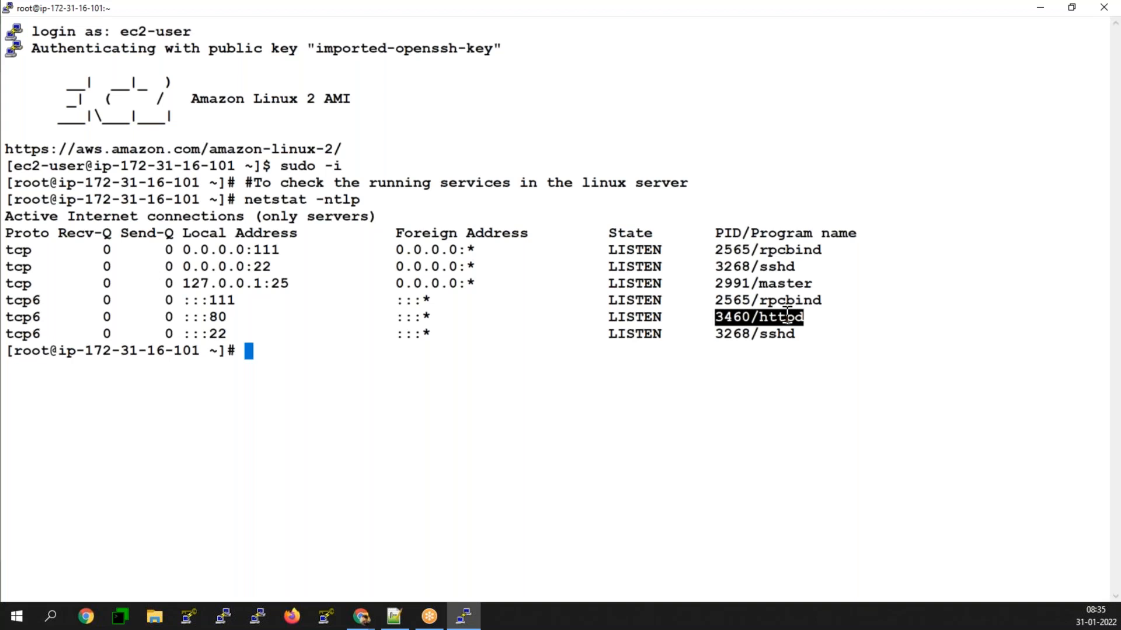
type("curl -v htt")
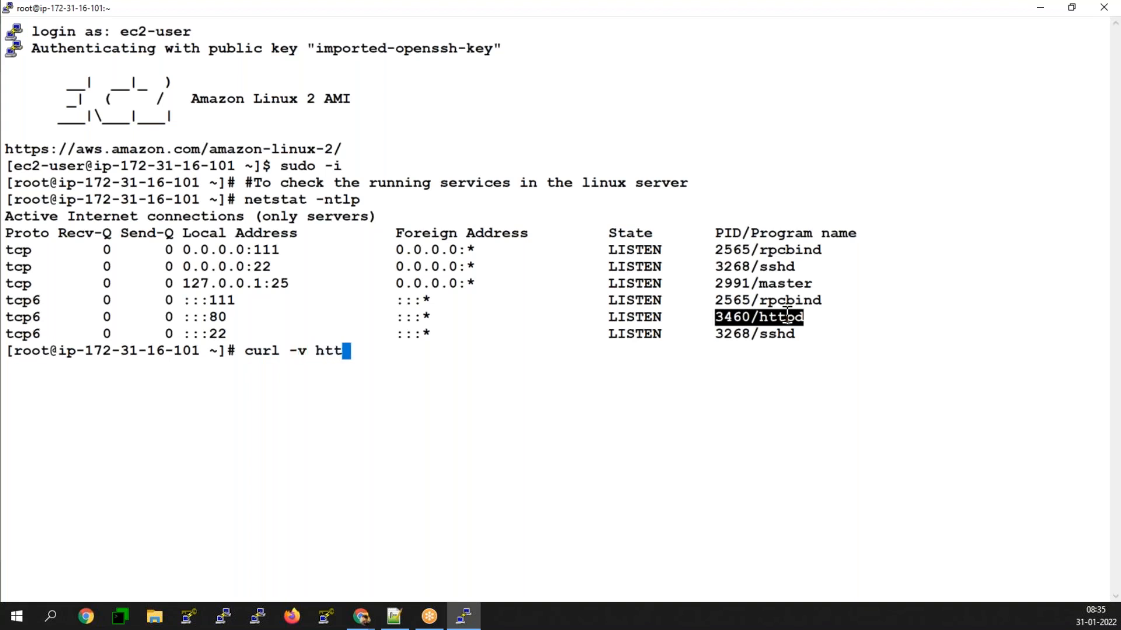
type("p://localhost")
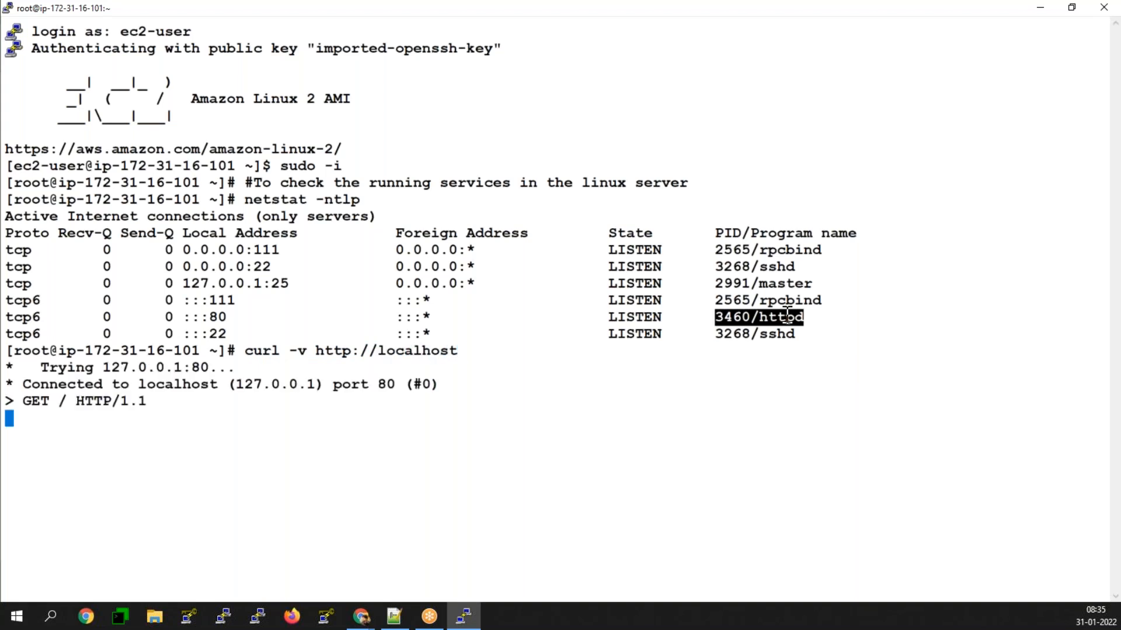
key("Return")
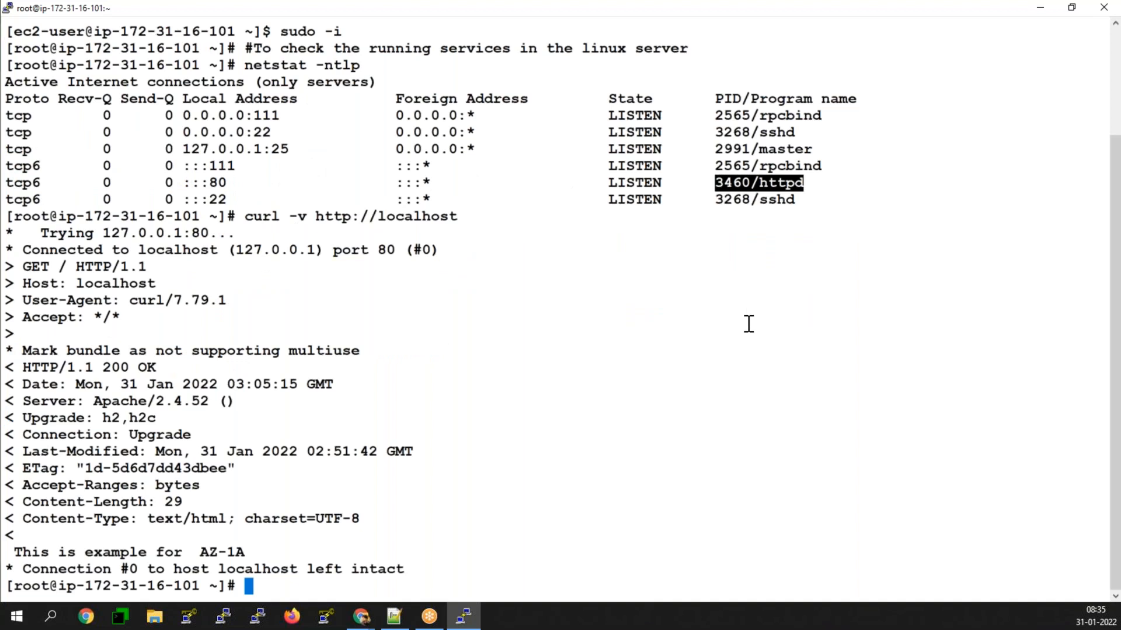
left_click_drag(23, 367, 155, 365)
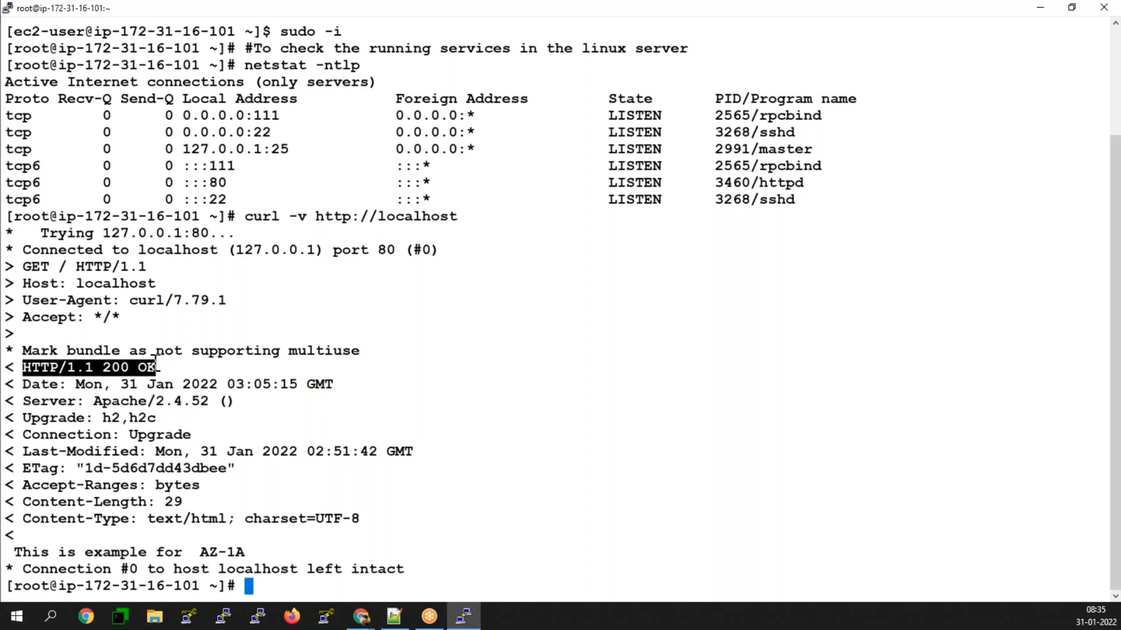
Step: Switch to the Jan.txt notes in Notepad++ and copy the bootstrapping script's echo command, up to /var/www/html/index.html
left_click(402, 623)
scroll(290, 499, "up", 3)
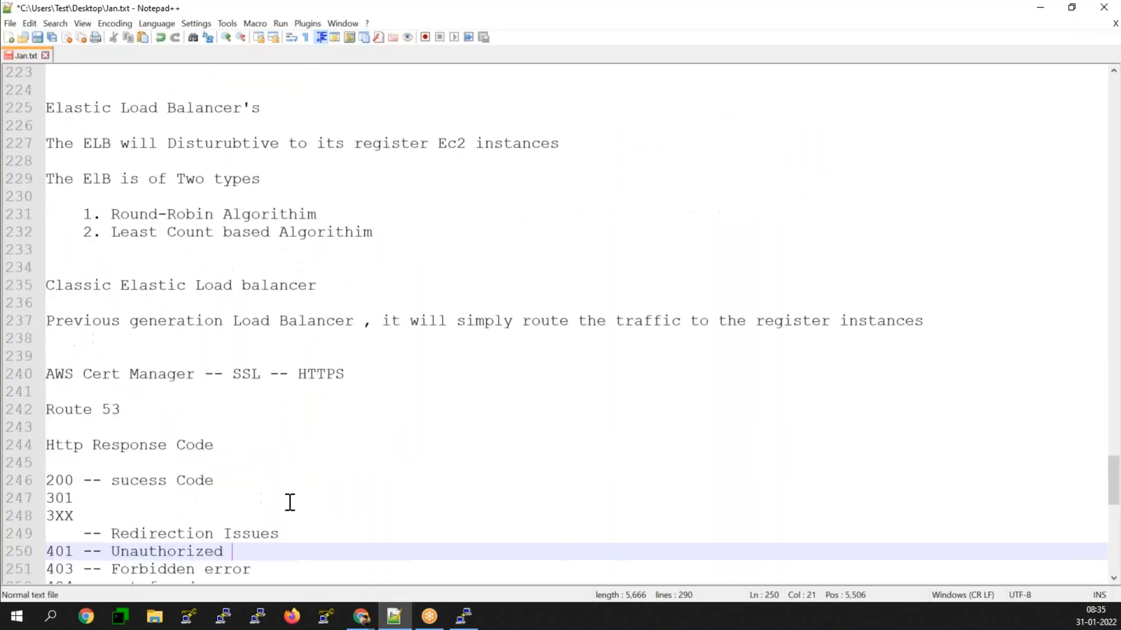
scroll(285, 430, "up", 14)
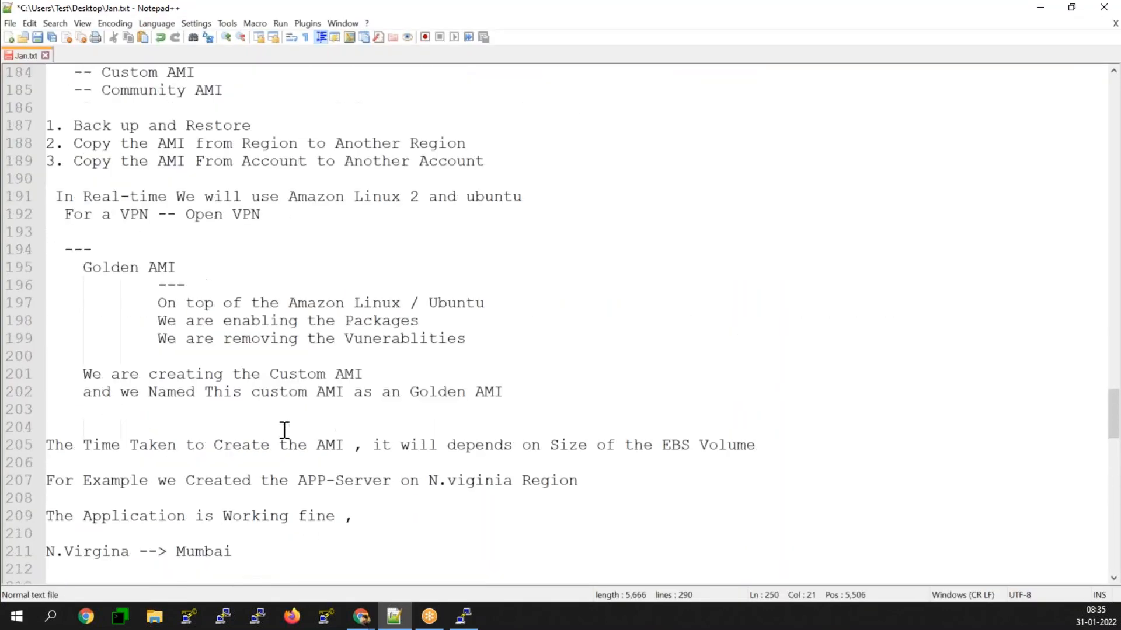
scroll(284, 430, "up", 11)
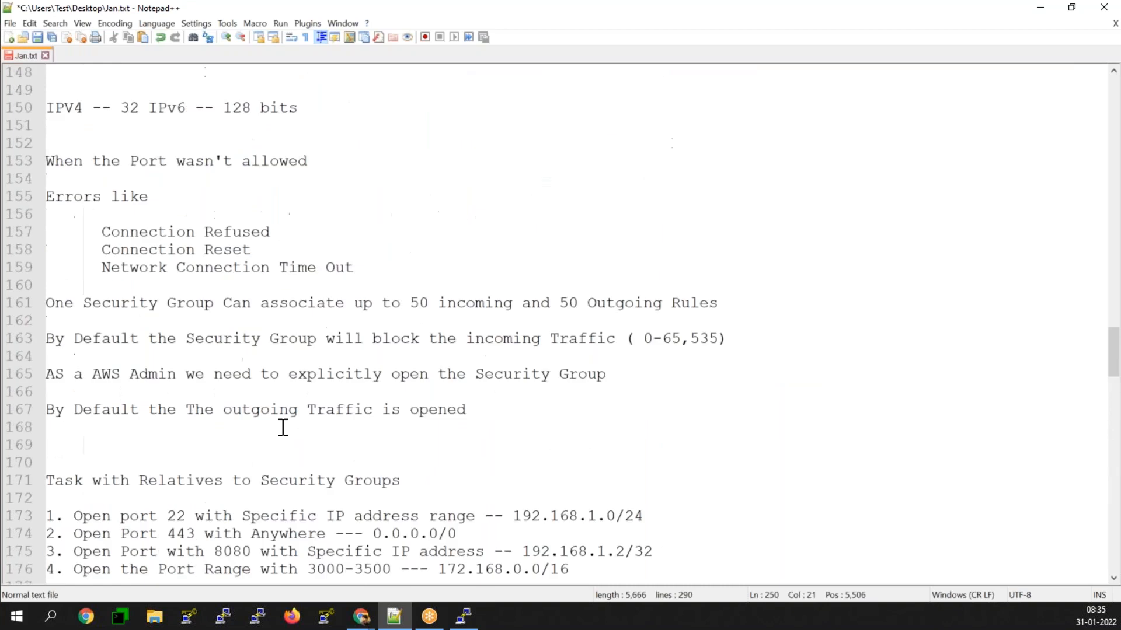
scroll(282, 428, "up", 13)
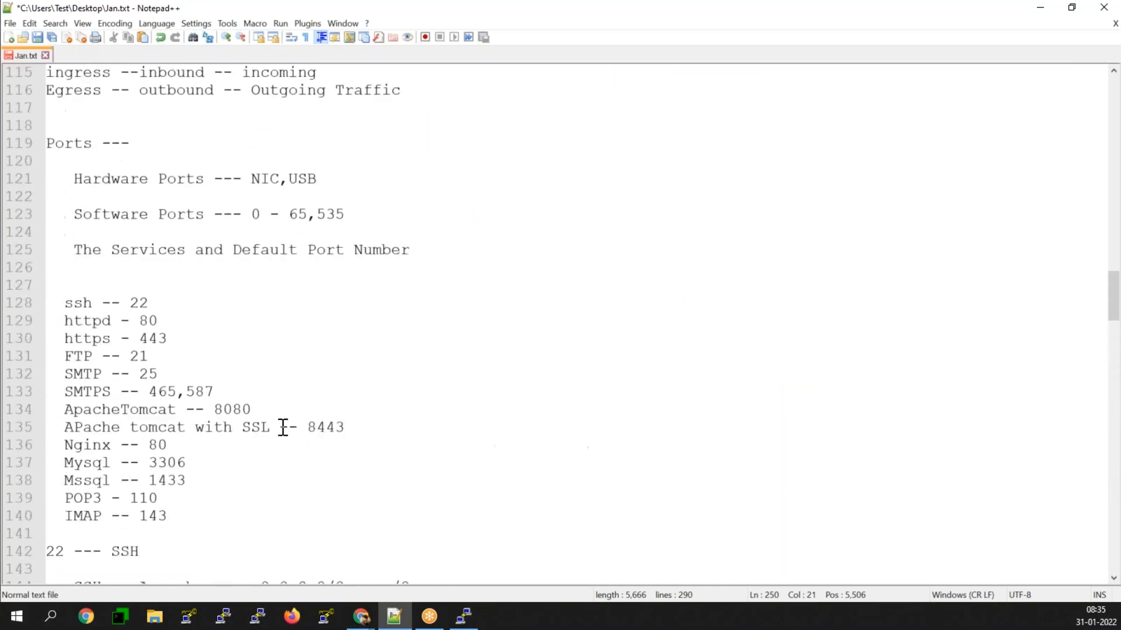
scroll(283, 427, "up", 10)
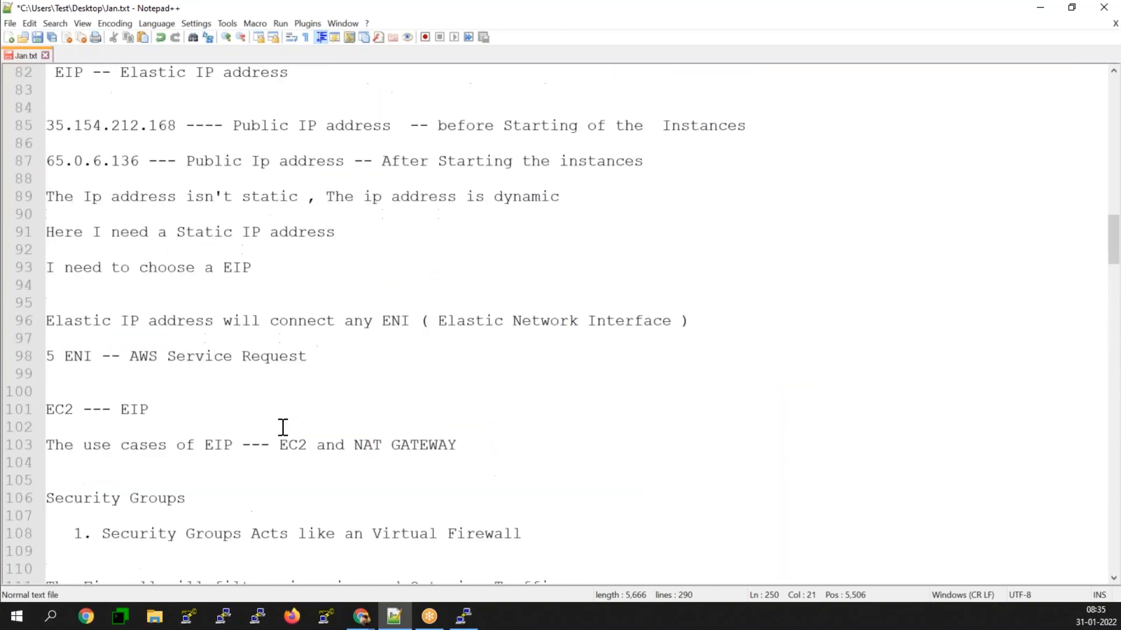
scroll(283, 428, "up", 3)
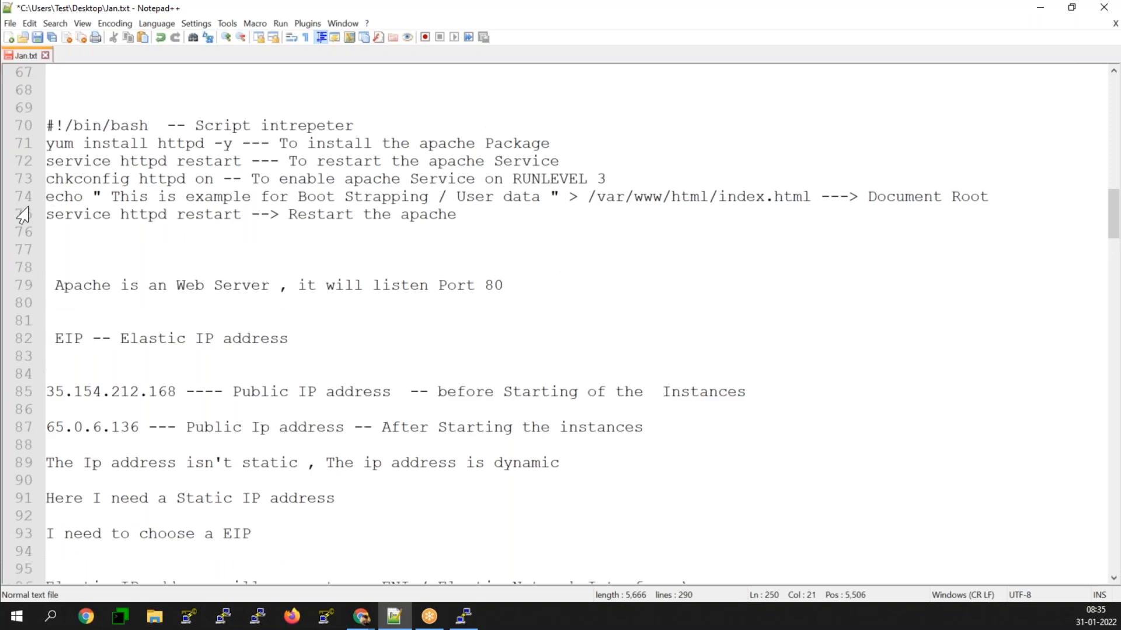
left_click_drag(47, 199, 809, 199)
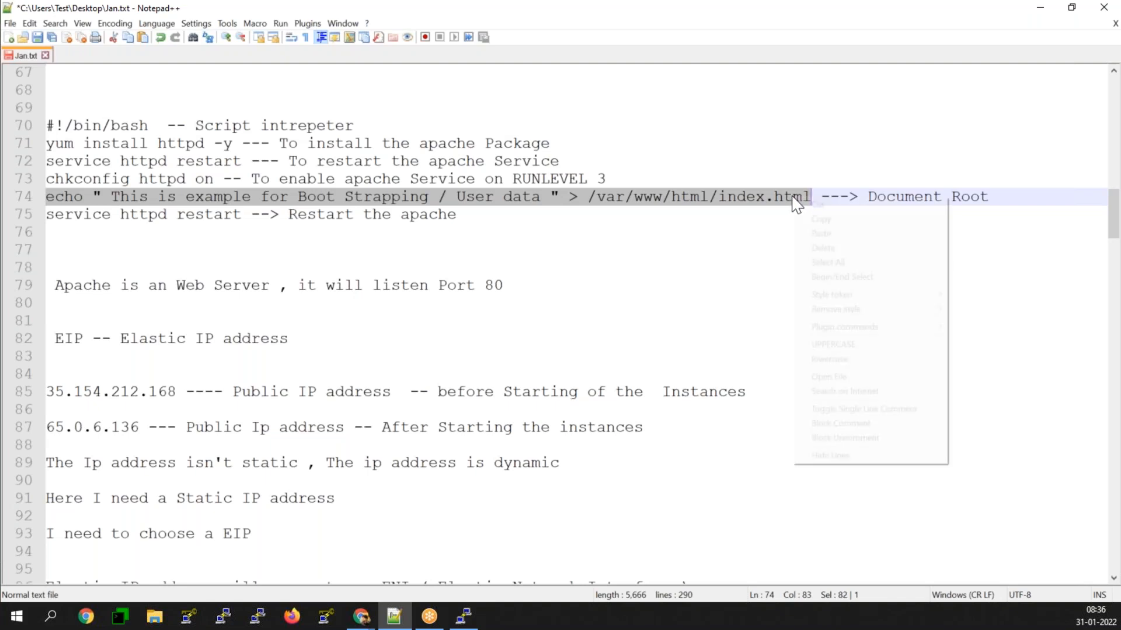
right_click(795, 203)
left_click(820, 219)
Step: Paste the echo command on line 258 below the 5xx error note and highlight its index.html file path
scroll(257, 450, "down", 8)
scroll(208, 468, "down", 20)
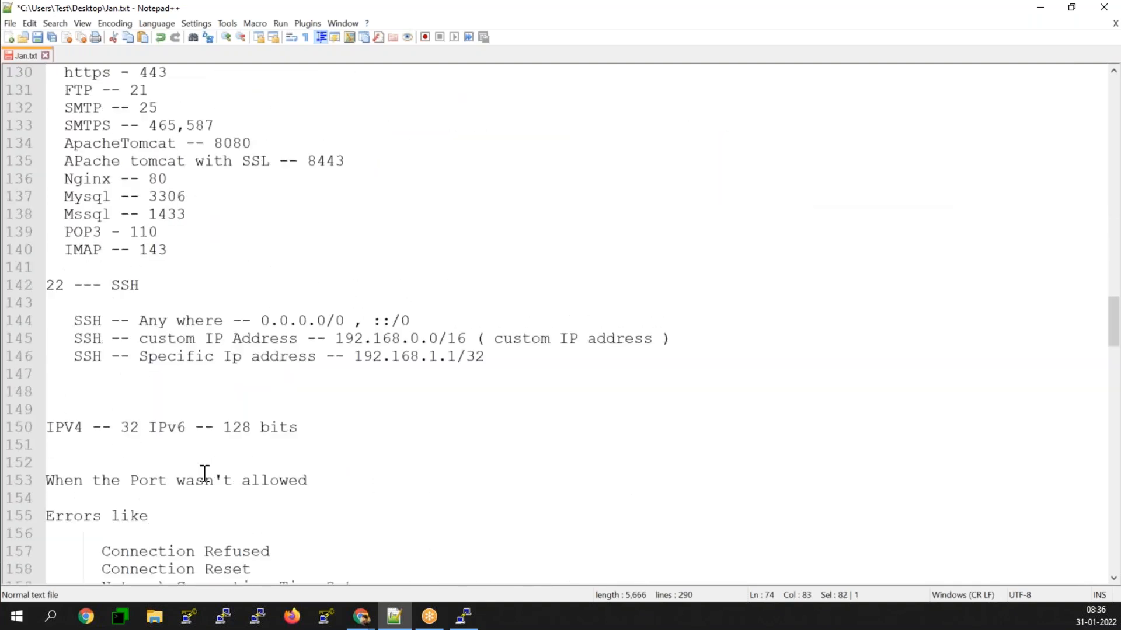
scroll(204, 474, "down", 20)
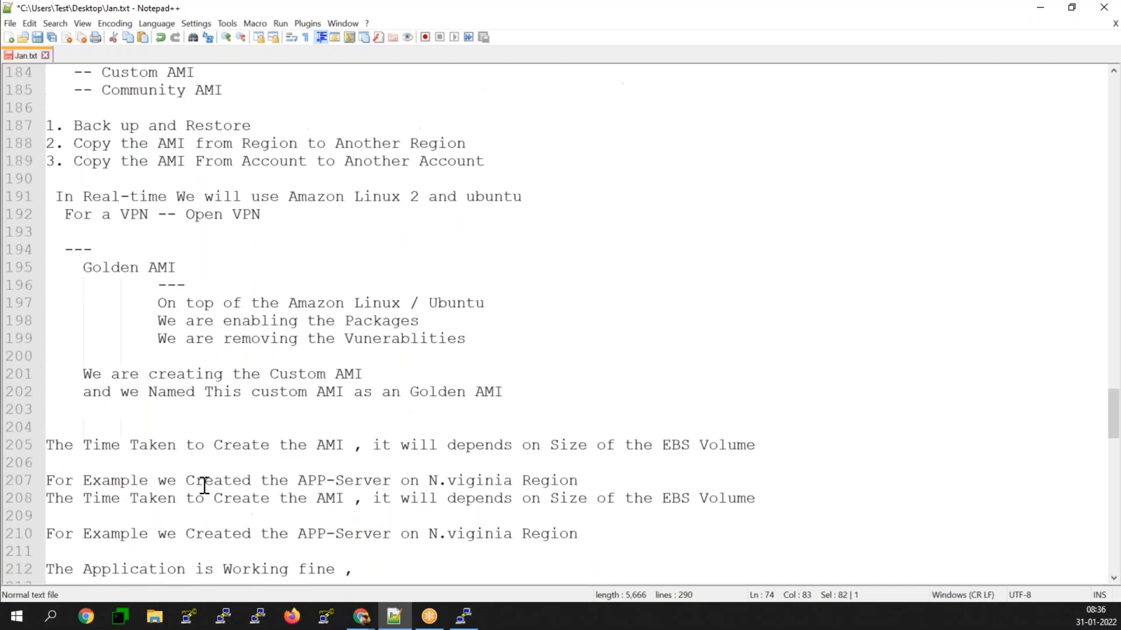
scroll(204, 487, "down", 12)
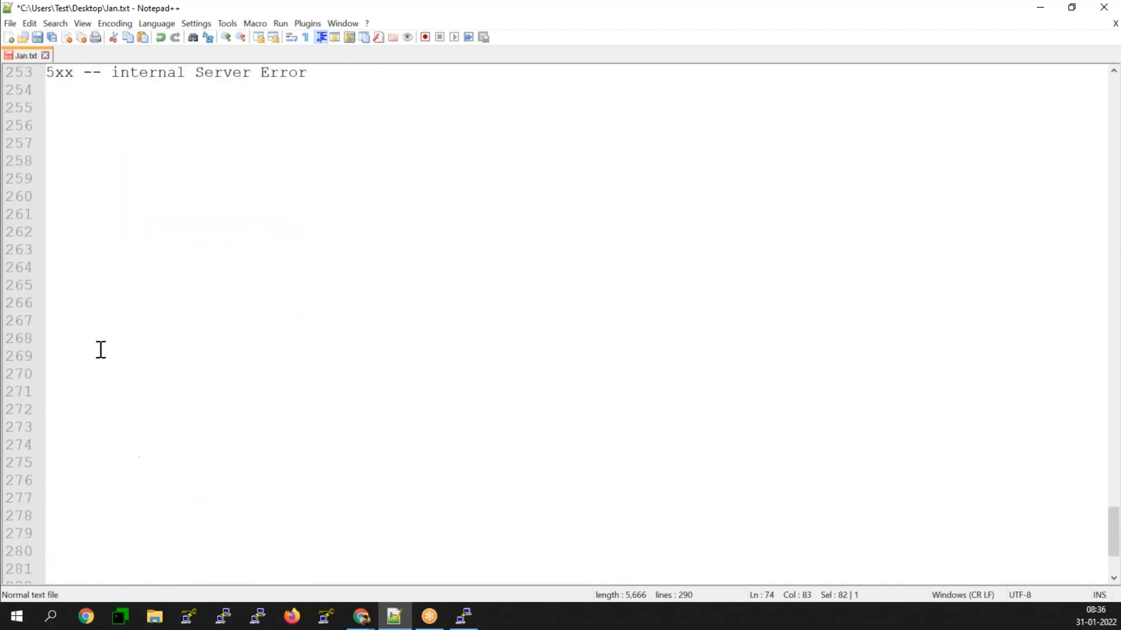
left_click(51, 166)
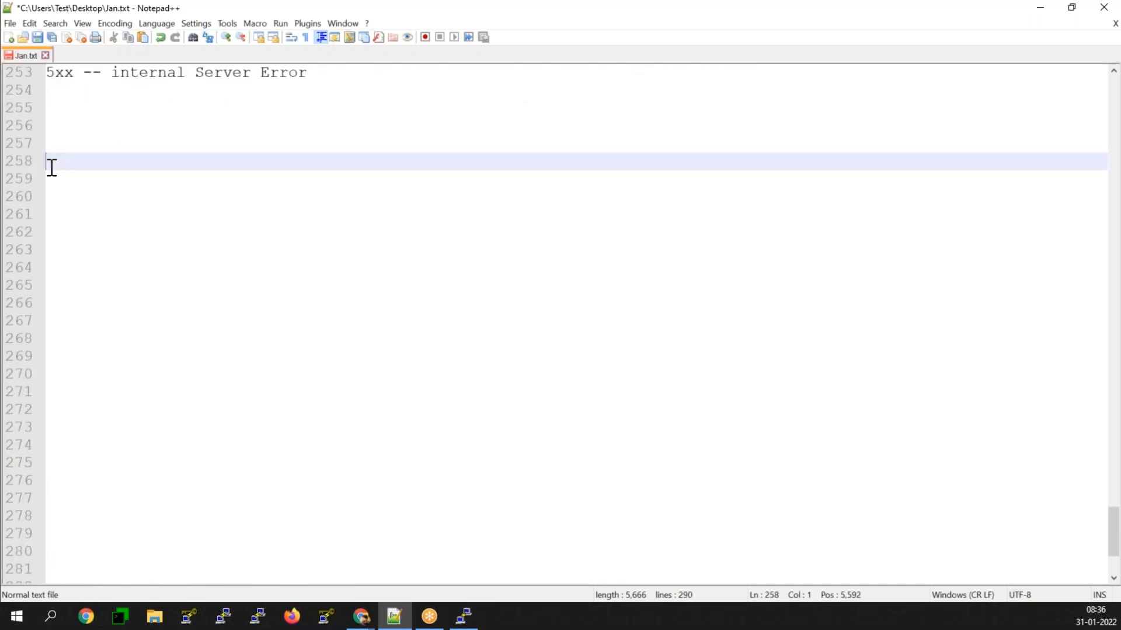
key("ctrl+v")
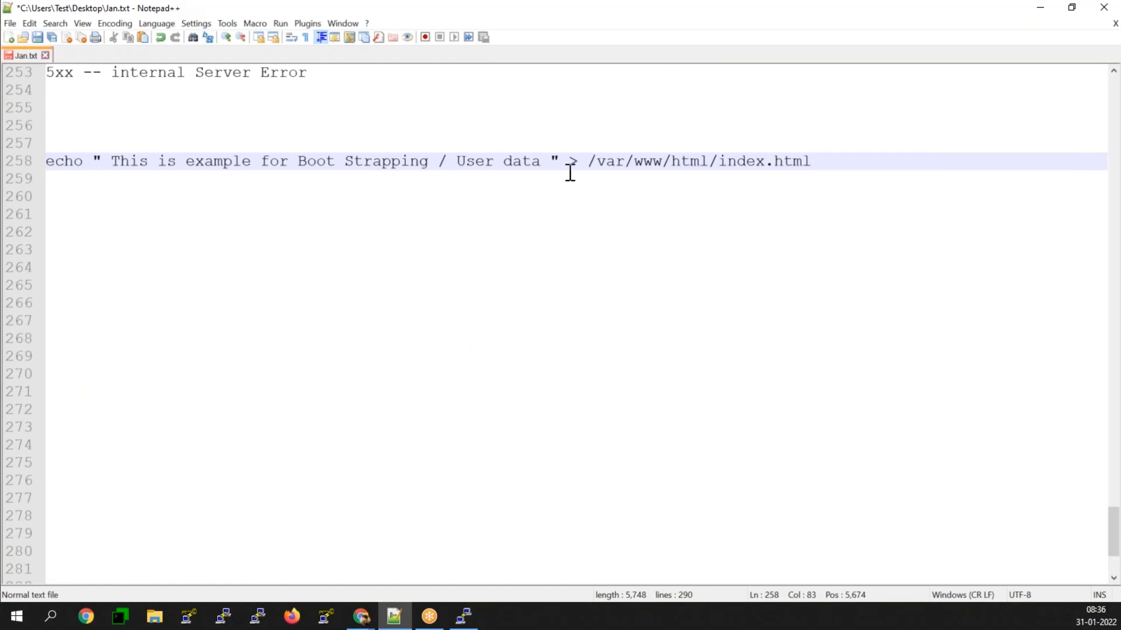
left_click_drag(589, 161, 671, 160)
left_click(813, 163, "shift")
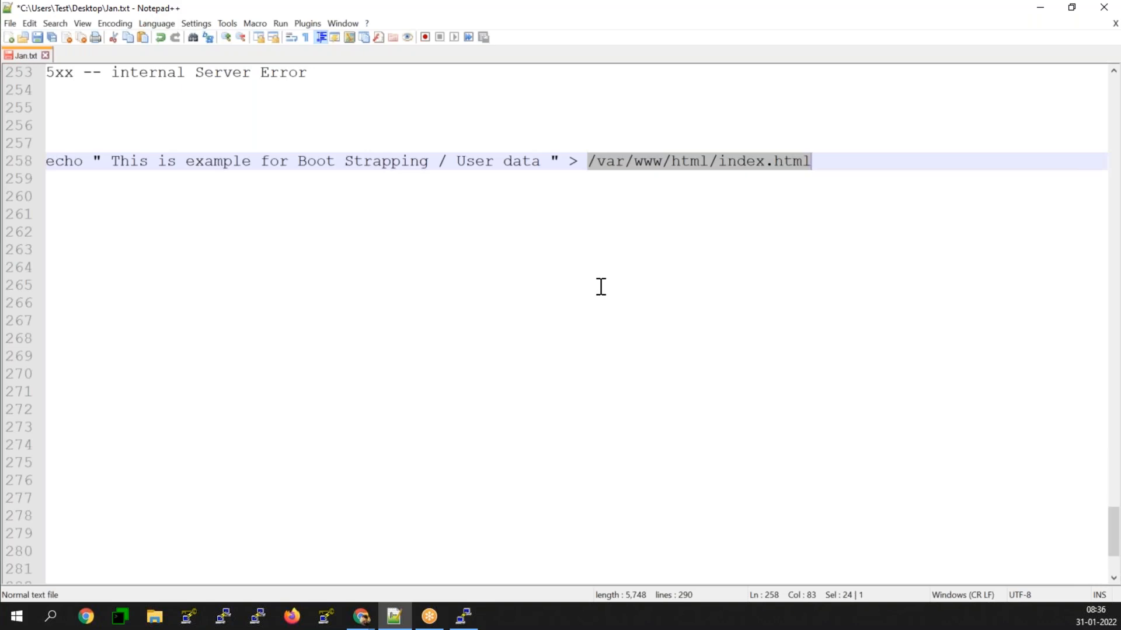
Step: Copy the directory path from the echo command and add the note "/var/www/html/ -- Default Document Root" on line 260
left_click(831, 166)
key("Return")
key("Return")
key("Return")
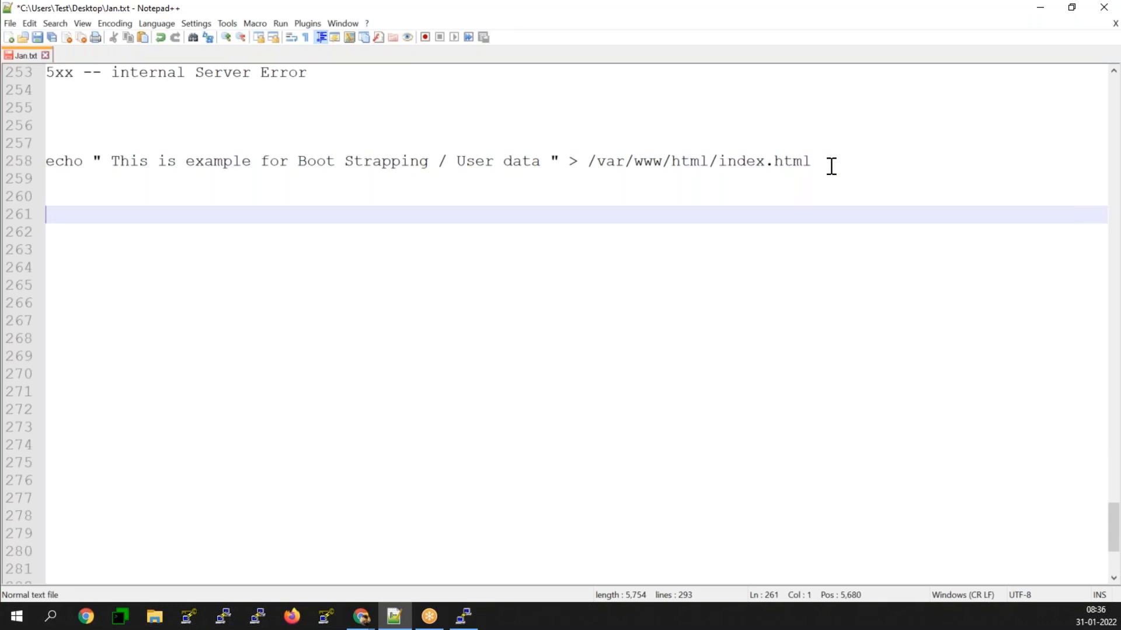
left_click_drag(588, 164, 720, 160)
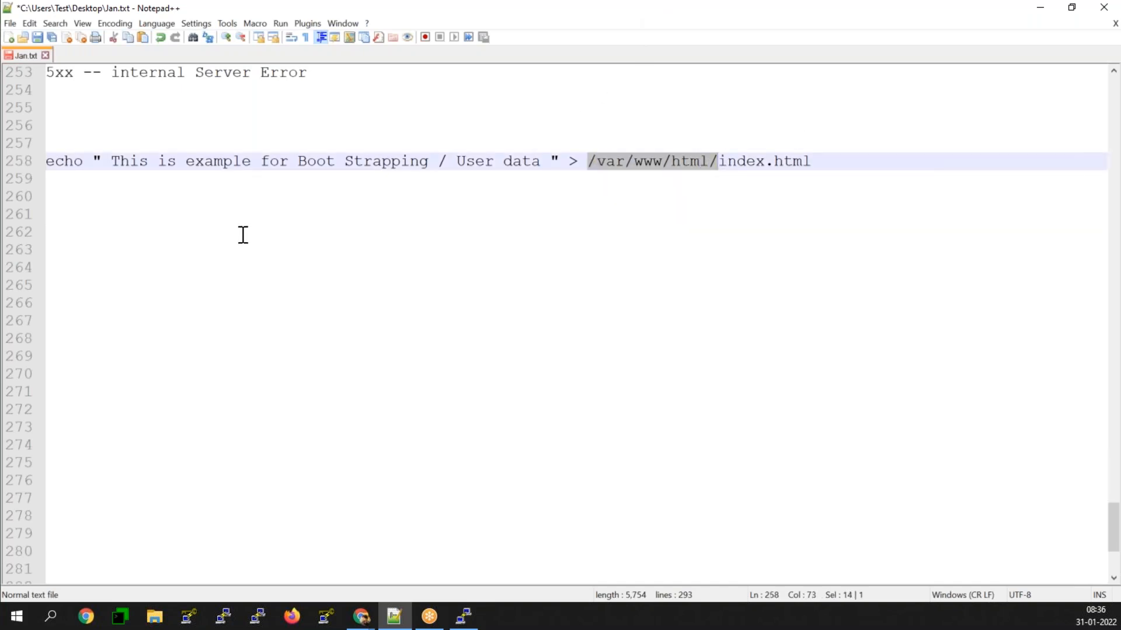
left_click(128, 245)
left_click(69, 206)
key("ctrl+v")
type("-- Defa")
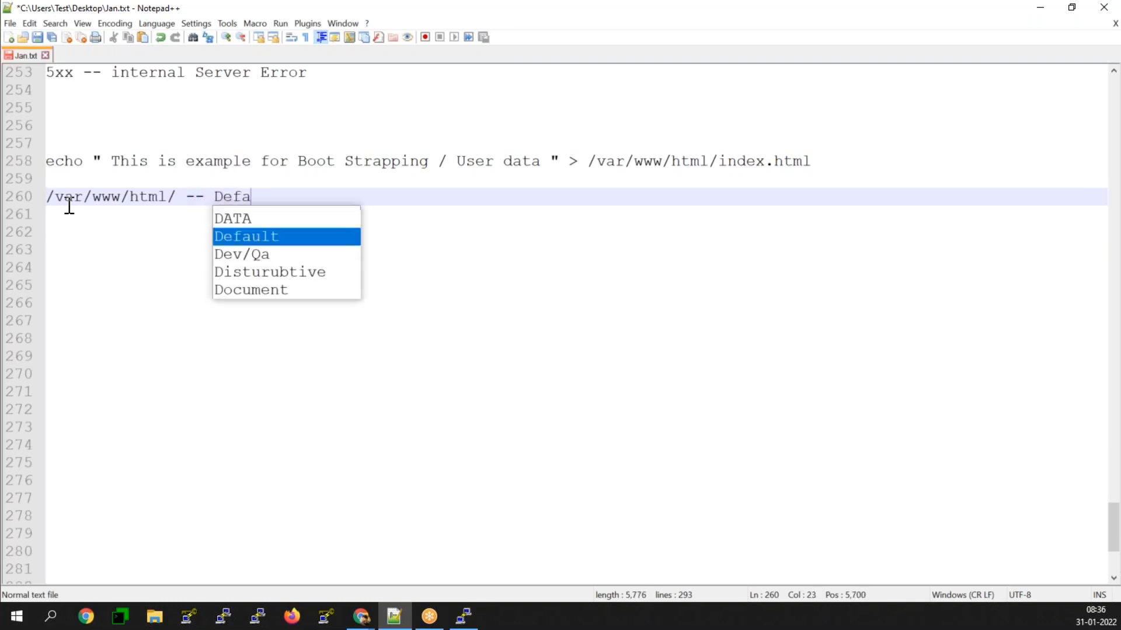
key("Return")
type("D")
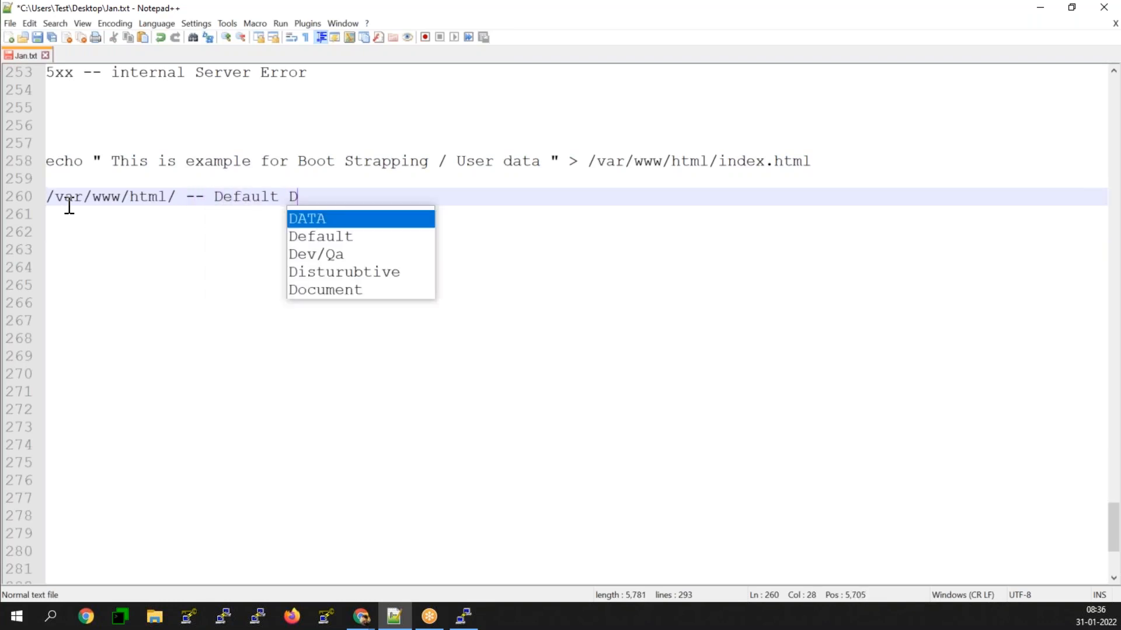
type("ocument Root")
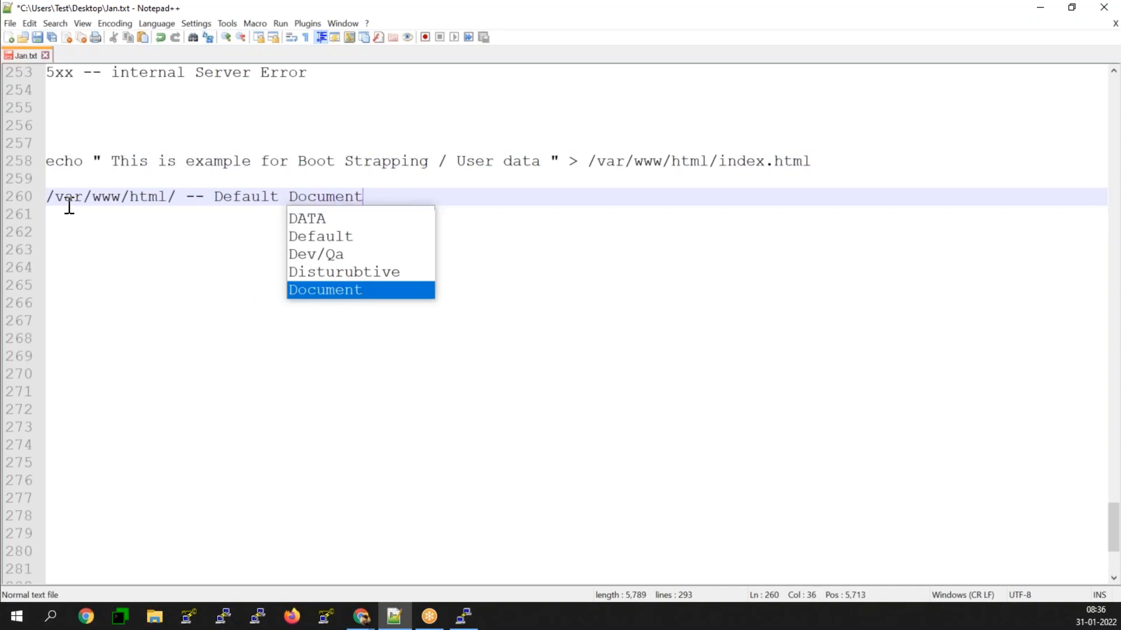
key("Return")
key("Return")
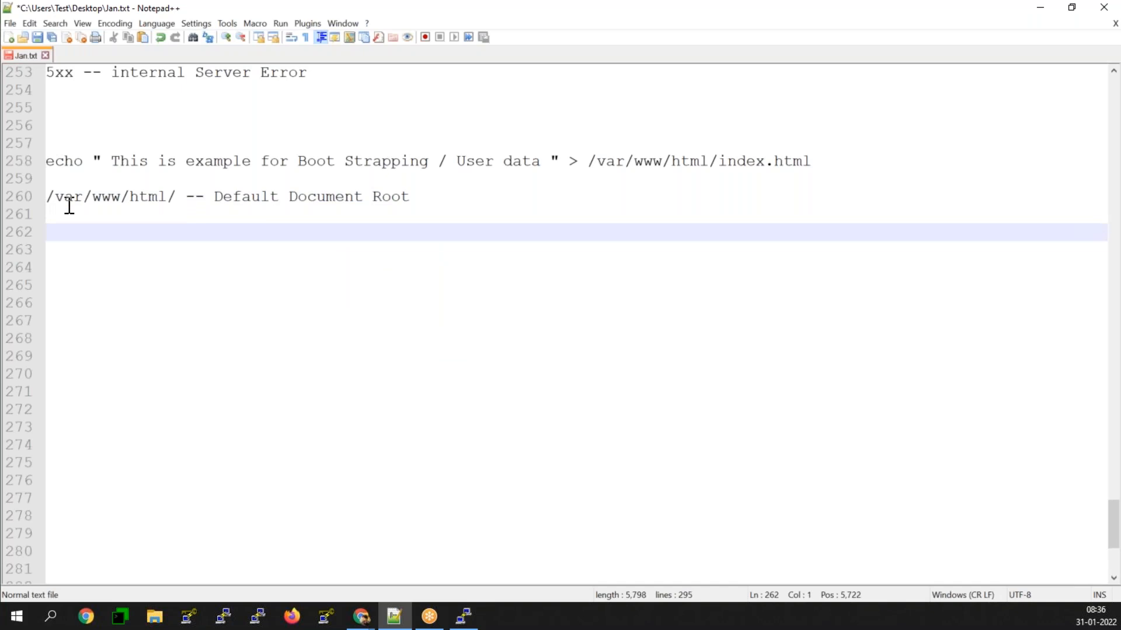
Step: Highlight index.html in the echo command, and review the curl request, httpd port 80 and HTTP status line in the SSH terminal
left_click_drag(719, 161, 815, 161)
left_click(199, 255)
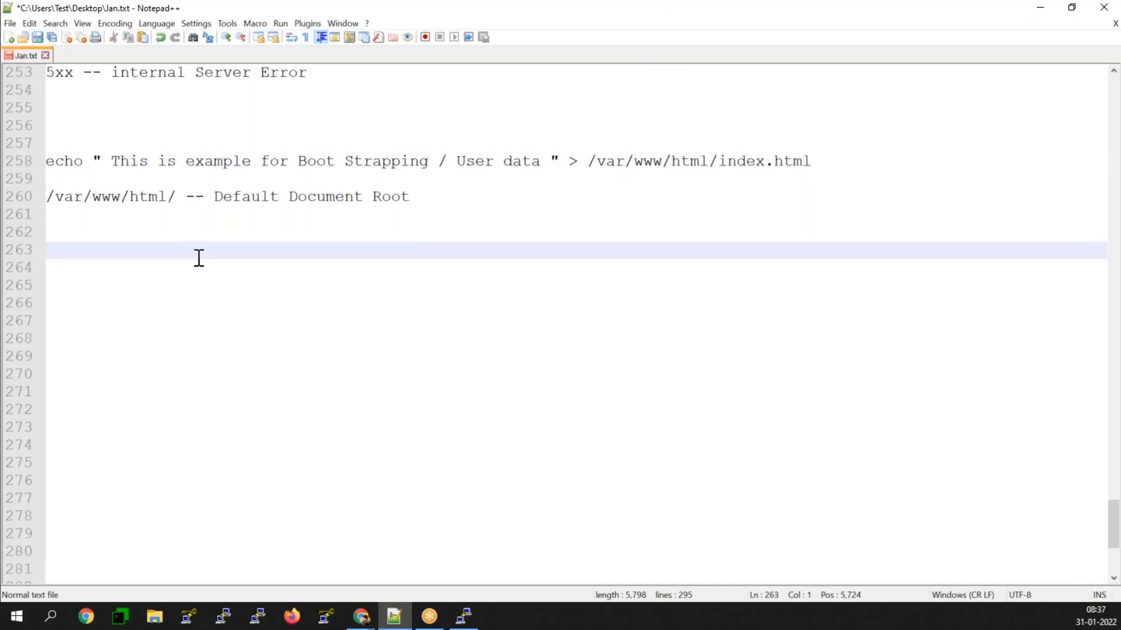
left_click(464, 617)
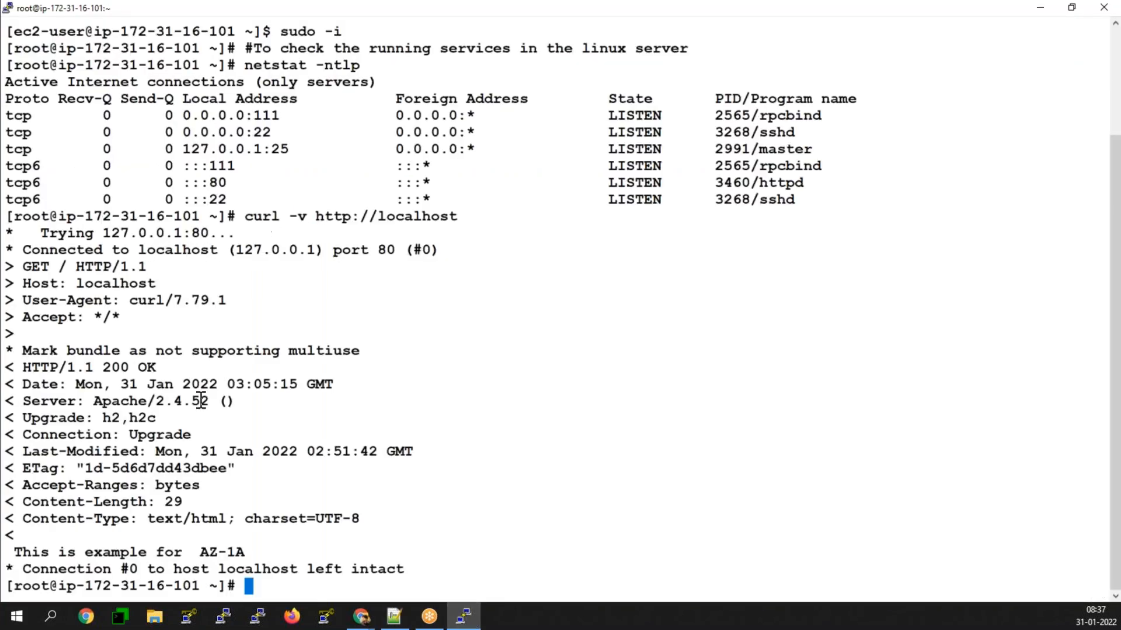
left_click_drag(245, 219, 452, 217)
left_click(451, 217)
left_click_drag(184, 182, 229, 182)
left_click_drag(308, 217, 366, 217)
left_click_drag(209, 183, 229, 184)
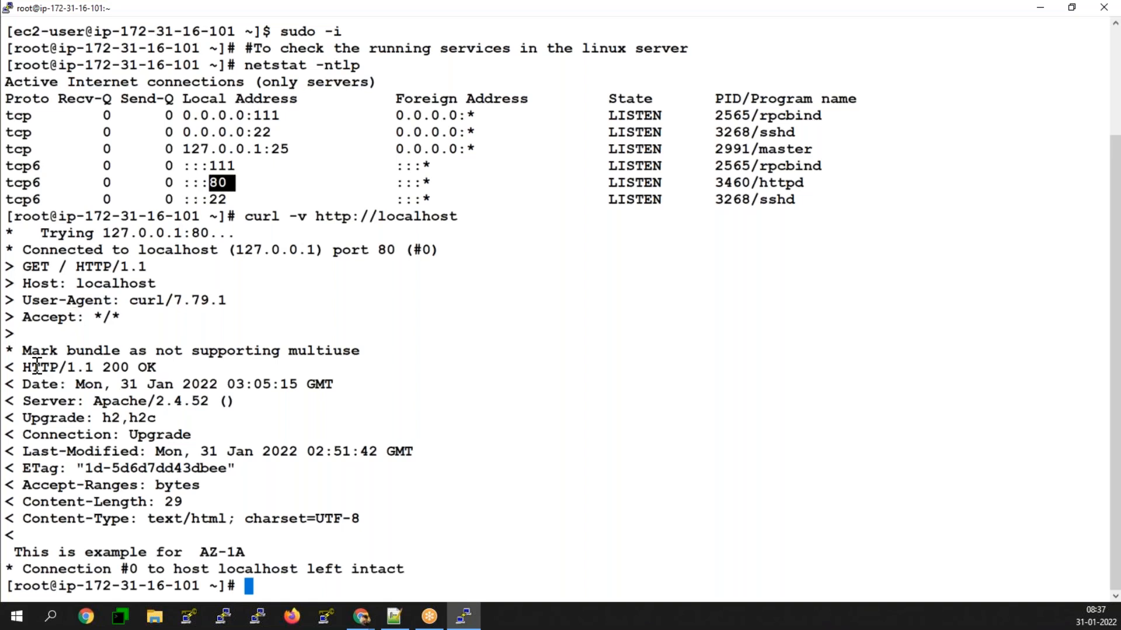
left_click_drag(21, 368, 157, 367)
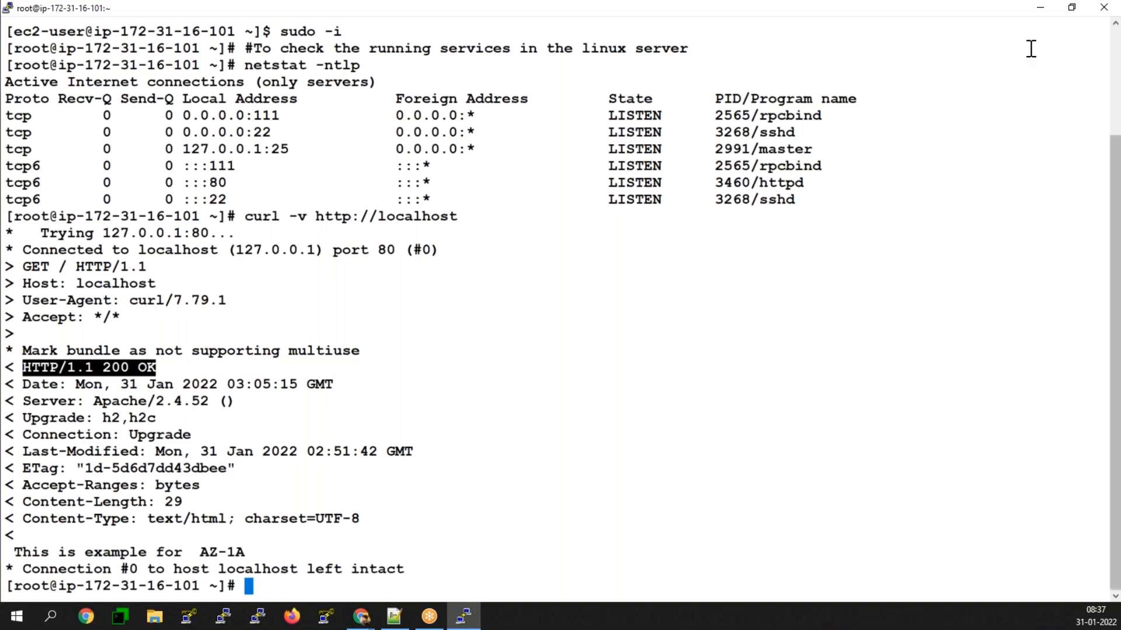
Step: Return to the Jan.txt notes and extend the Default Document Root note on line 260 with "of Apache"
left_click(1039, 8)
left_click_drag(588, 161, 717, 162)
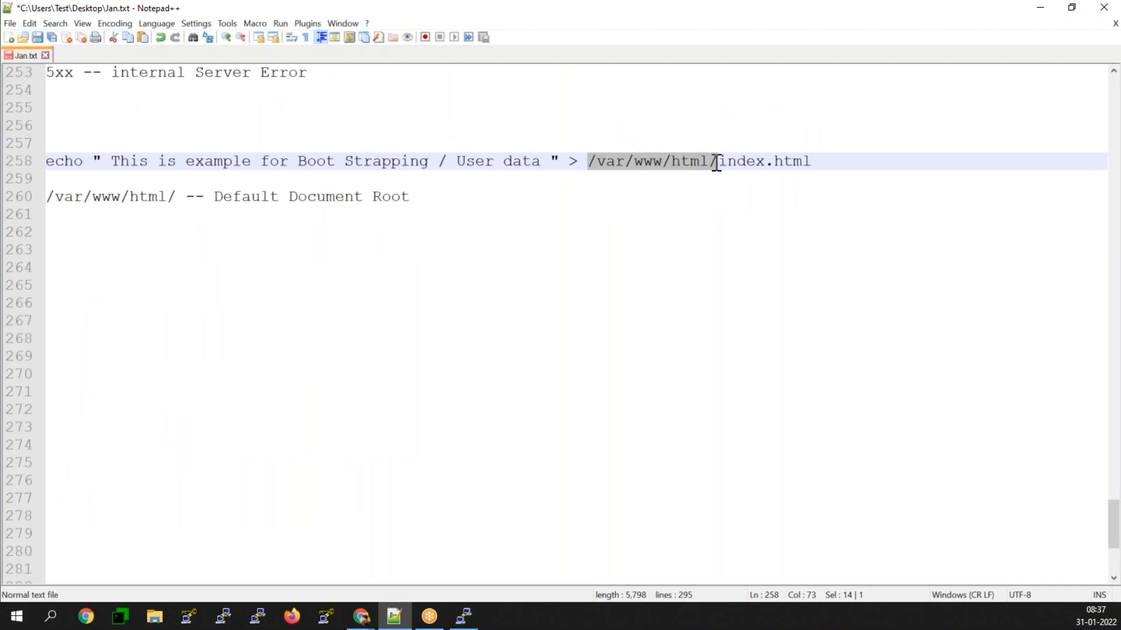
left_click(494, 198)
type("of")
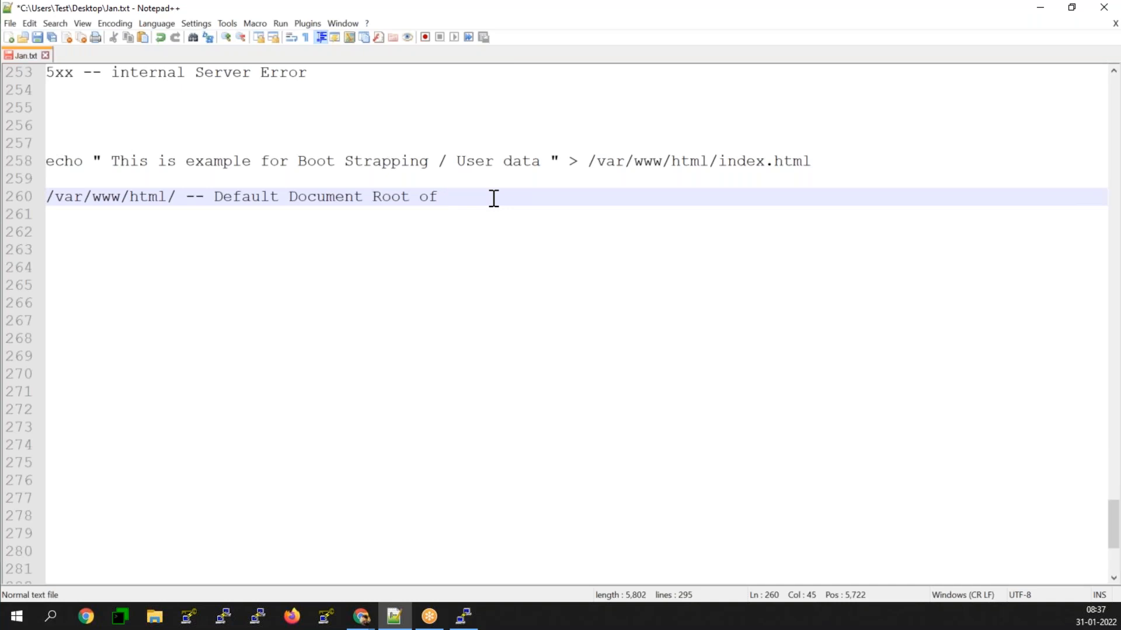
type(" Apache")
Step: Add "index.html" on line 262, below the document root note
key("Return")
key("Return")
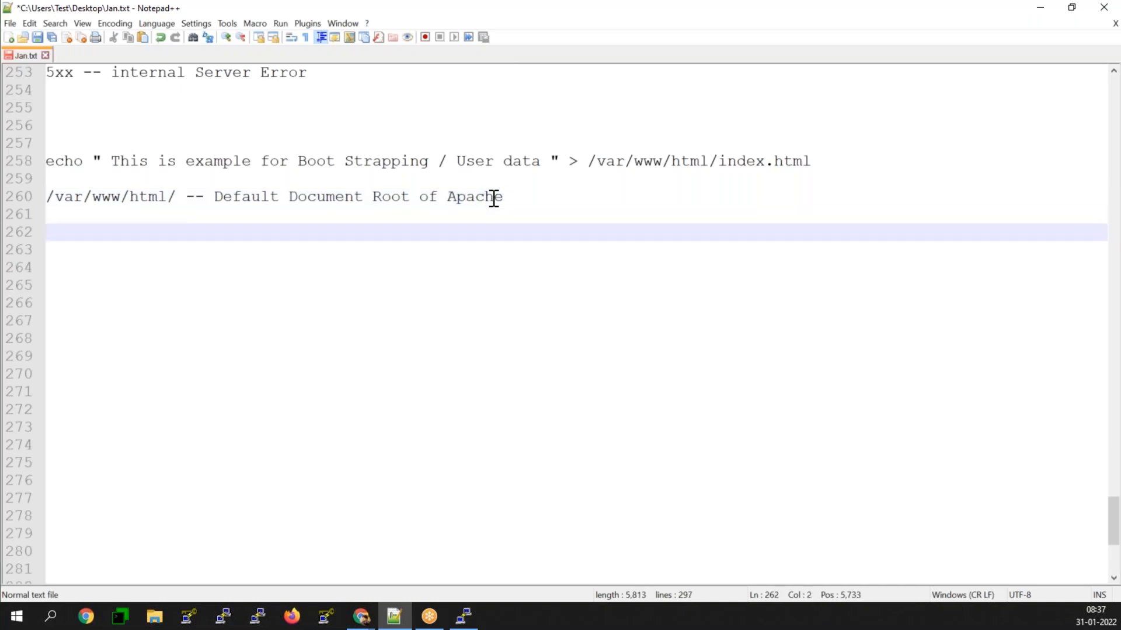
type("index.html")
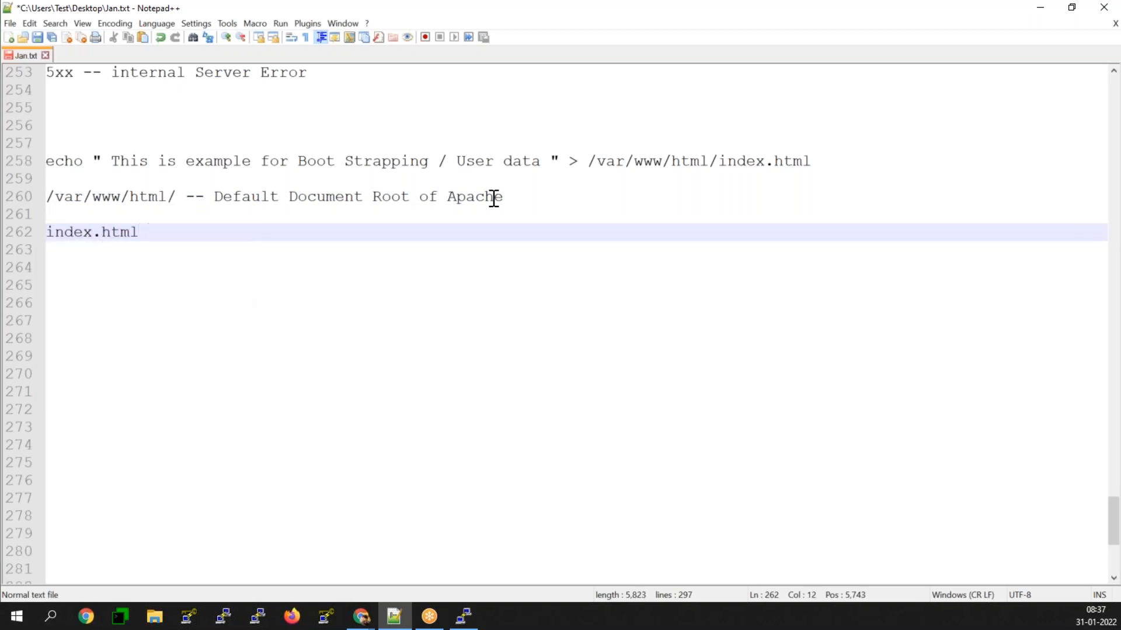
key("Return")
key("Return")
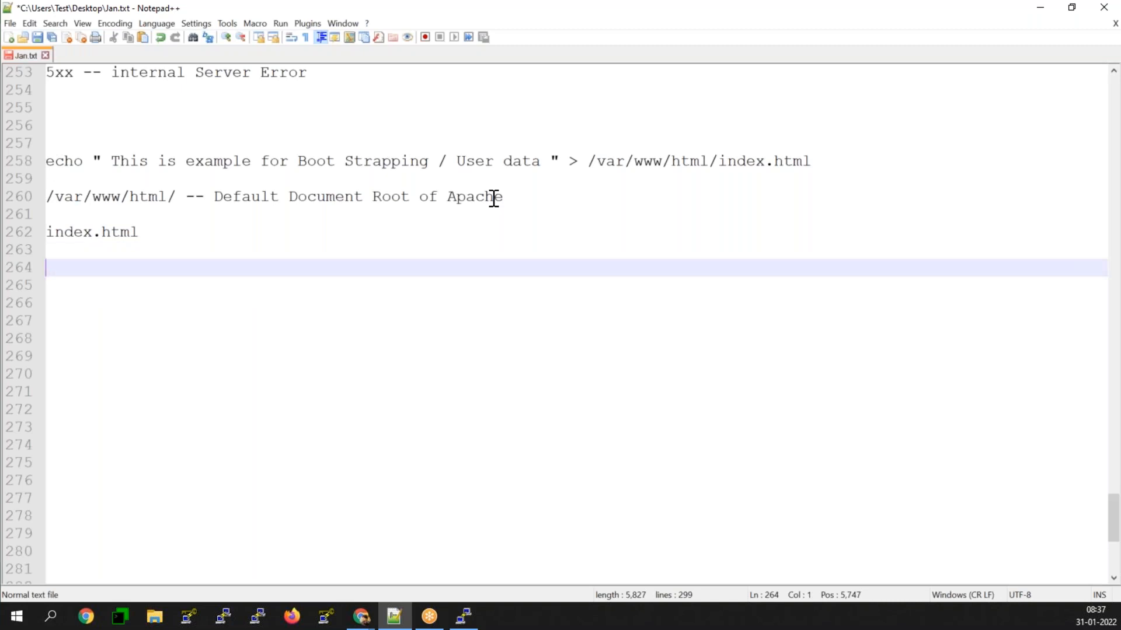
Step: Examine the load balancer's health check ping settings and interval explanation alongside the HTTP status line in the SSH terminal
left_click(1038, 10)
left_click(246, 10)
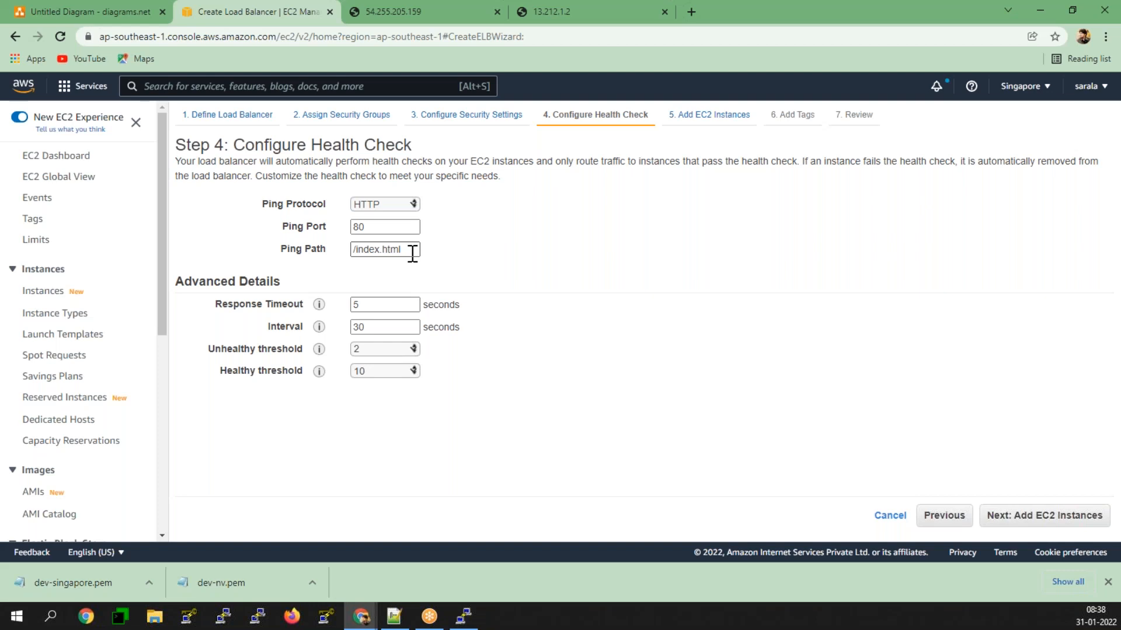
mouse_move(467, 272)
left_mouse_down()
mouse_move(295, 205)
mouse_move(254, 203)
mouse_move(477, 241)
mouse_move(476, 254)
left_mouse_up()
left_click(228, 206)
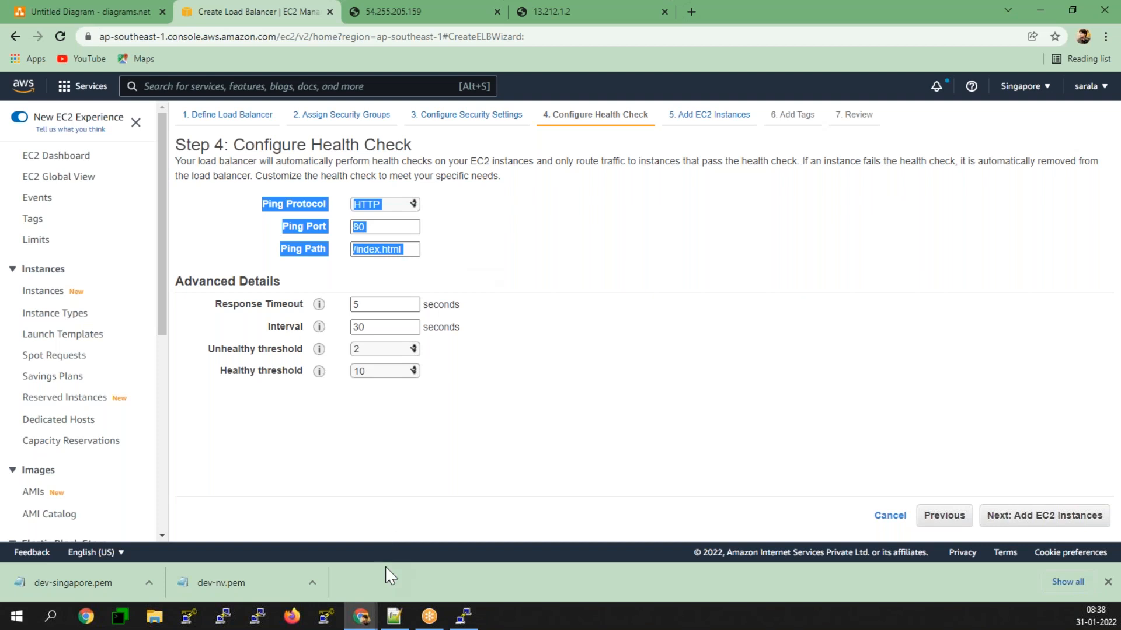
left_click(477, 619)
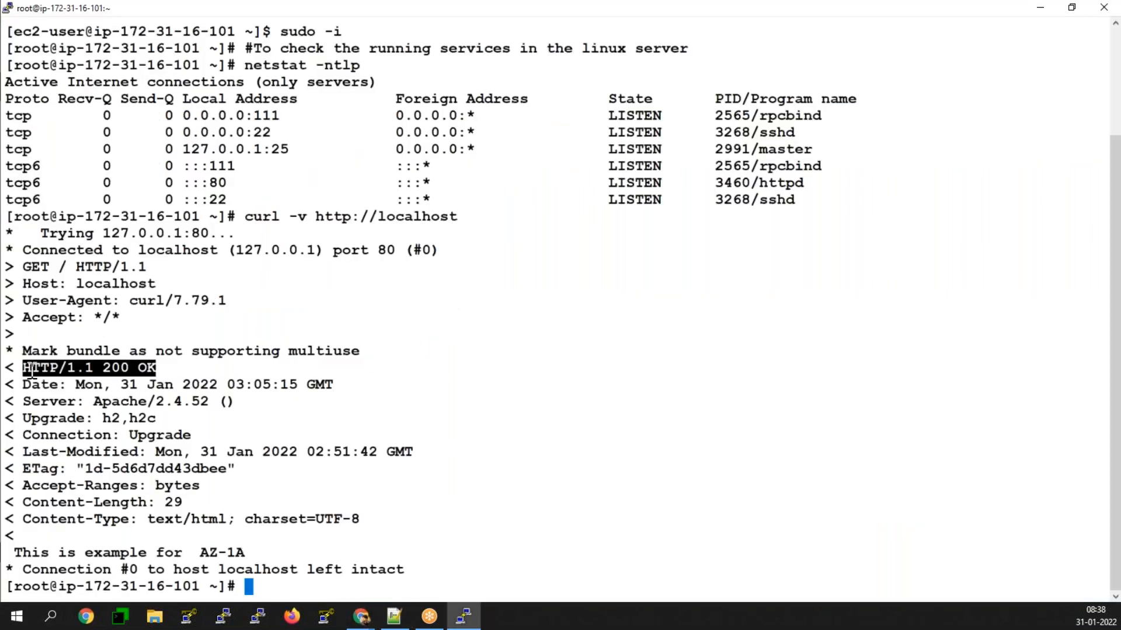
left_click_drag(19, 367, 150, 368)
left_click(1040, 8)
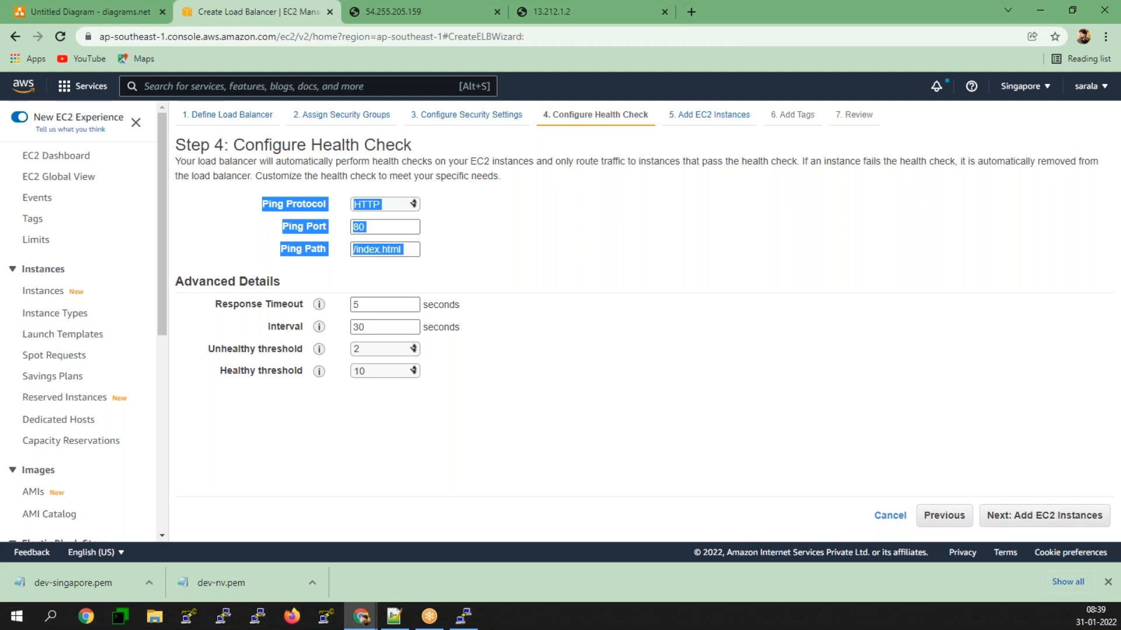
mouse_move(320, 329)
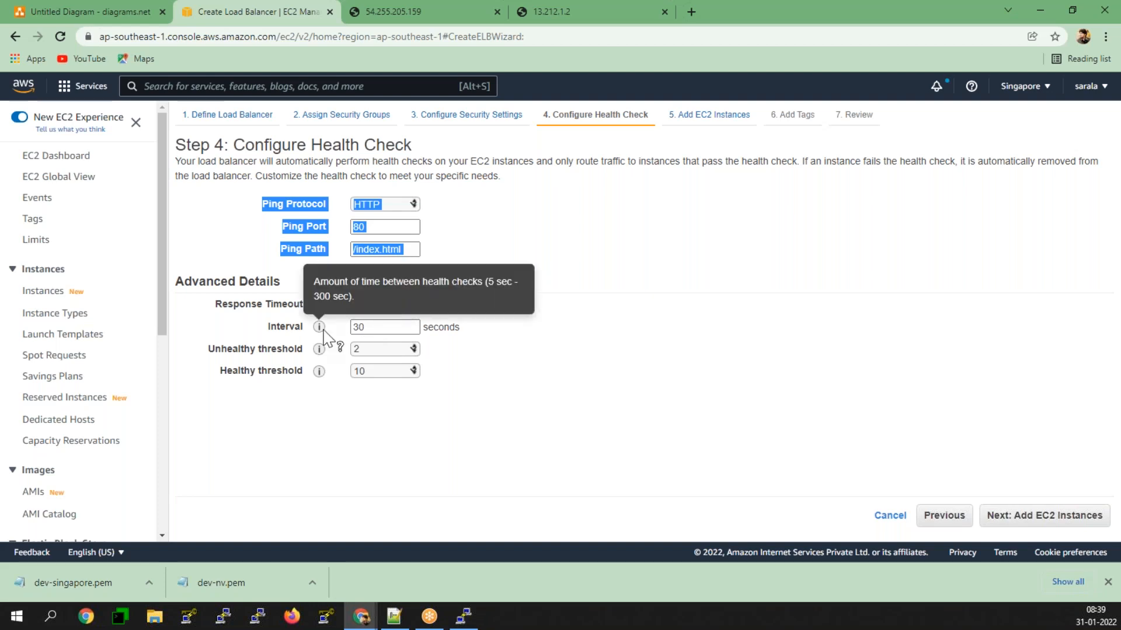
left_click(658, 284)
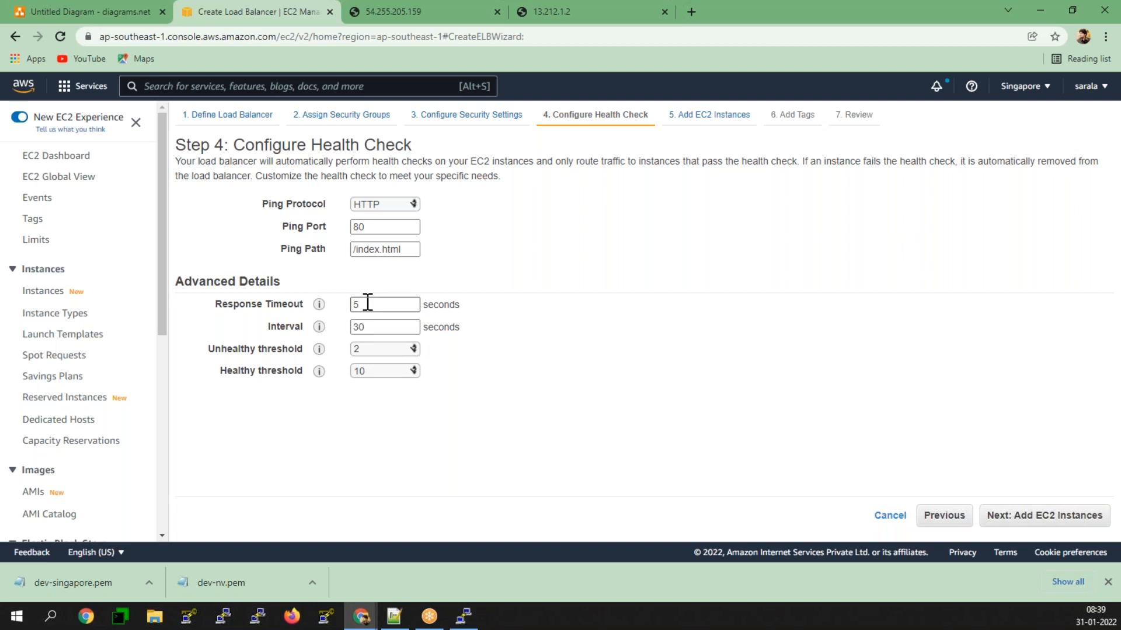
Step: Switch to the diagrams.net drawing and add a process shape below the existing ellipses, plus an ellipse lower down on Page-2
left_click(55, 13)
scroll(345, 375, "down", 6)
scroll(353, 394, "up", 1)
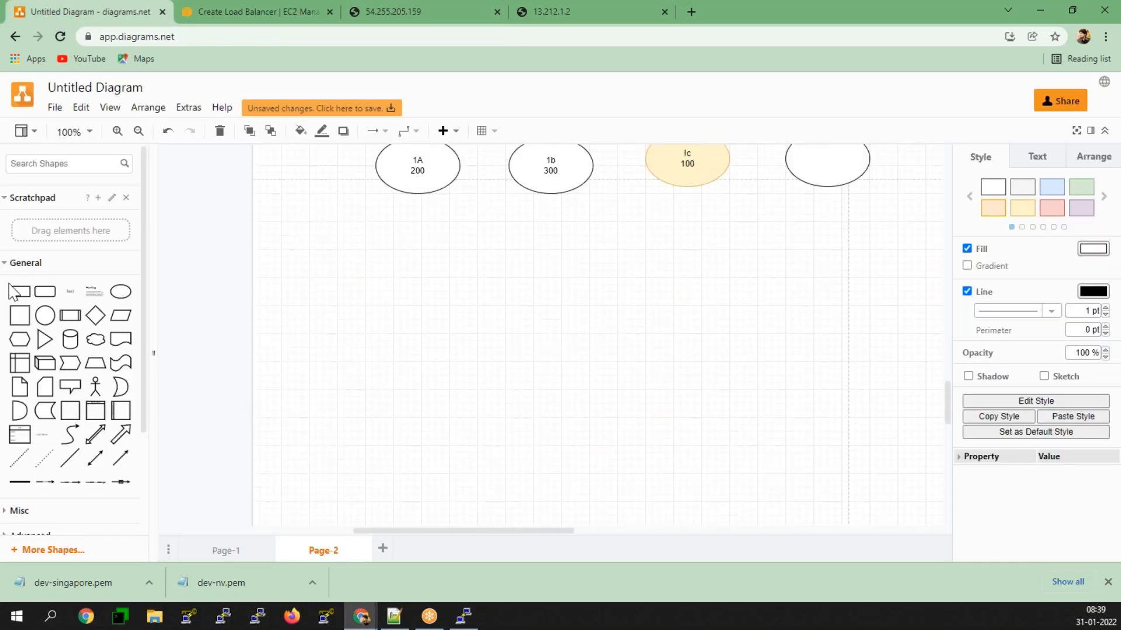
mouse_move(68, 320)
left_click_drag(68, 320, 532, 307)
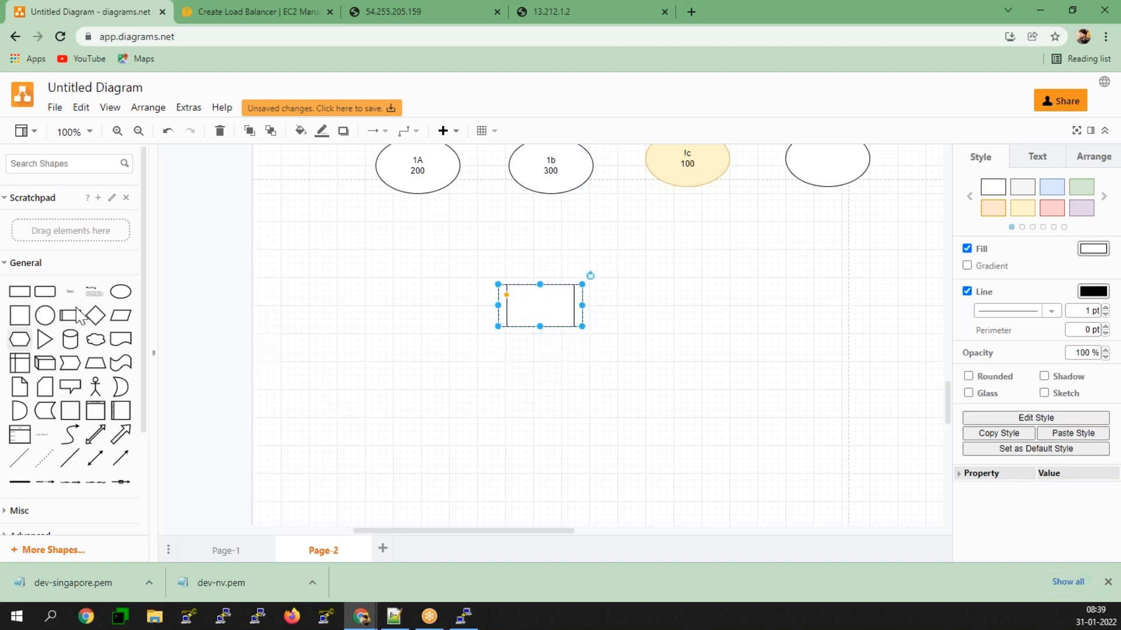
left_click_drag(120, 291, 260, 493)
Step: Add a rounded rectangle above the new ellipse, below the process shape, and label it "5secs"
left_click(45, 292)
left_click_drag(545, 355, 376, 395)
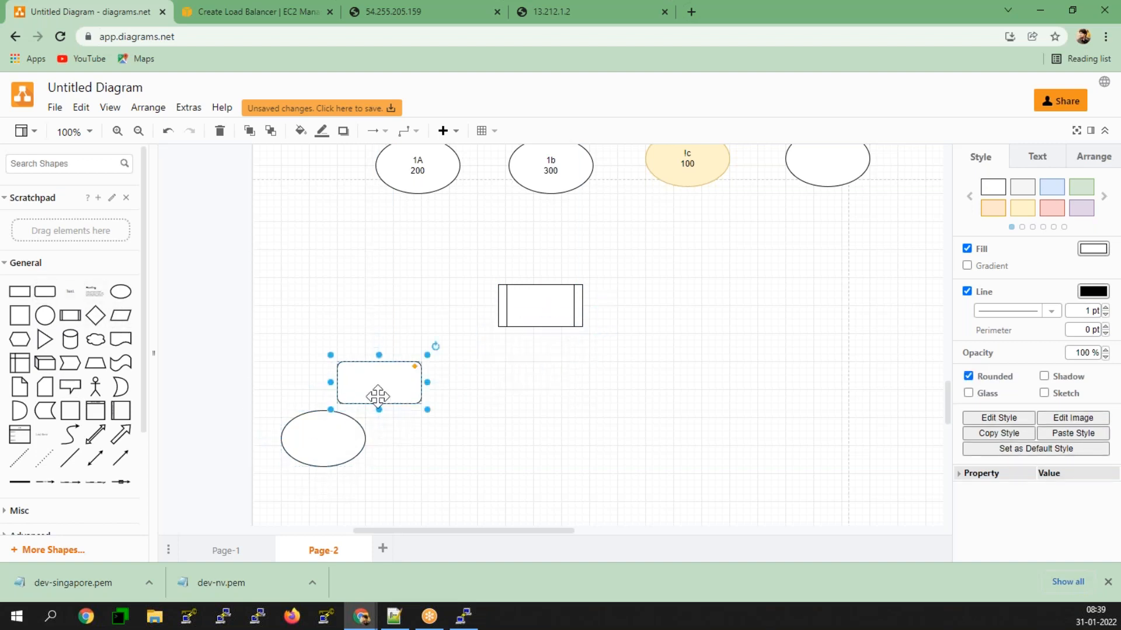
double_click(377, 395)
type("5")
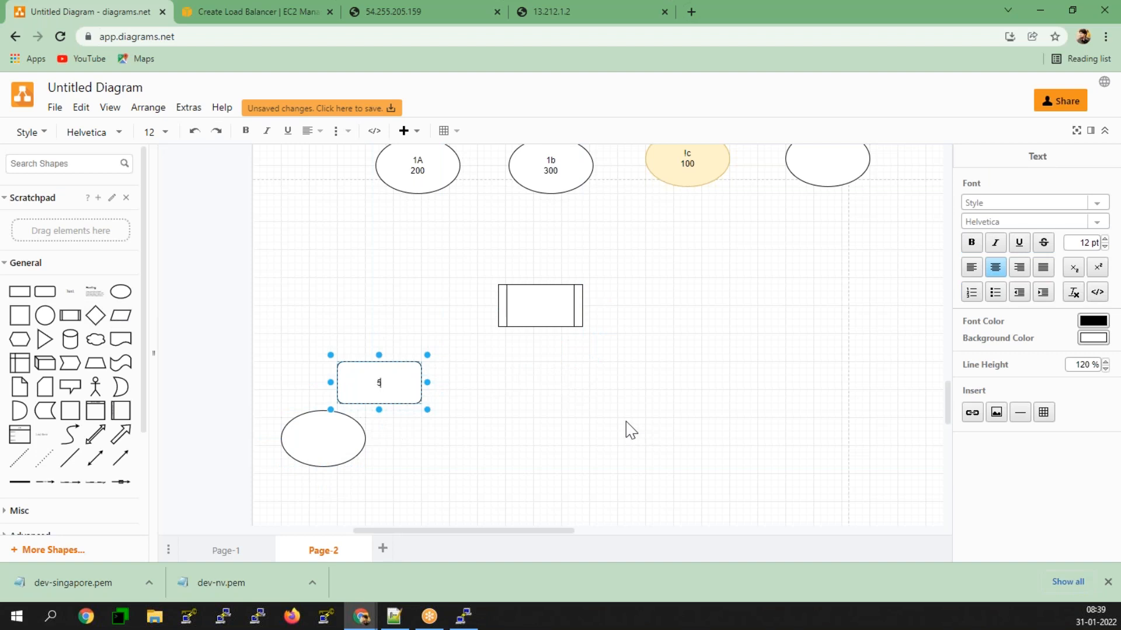
type("a")
key("BackSpace")
key("BackSpace")
type("5secs")
left_click(631, 430)
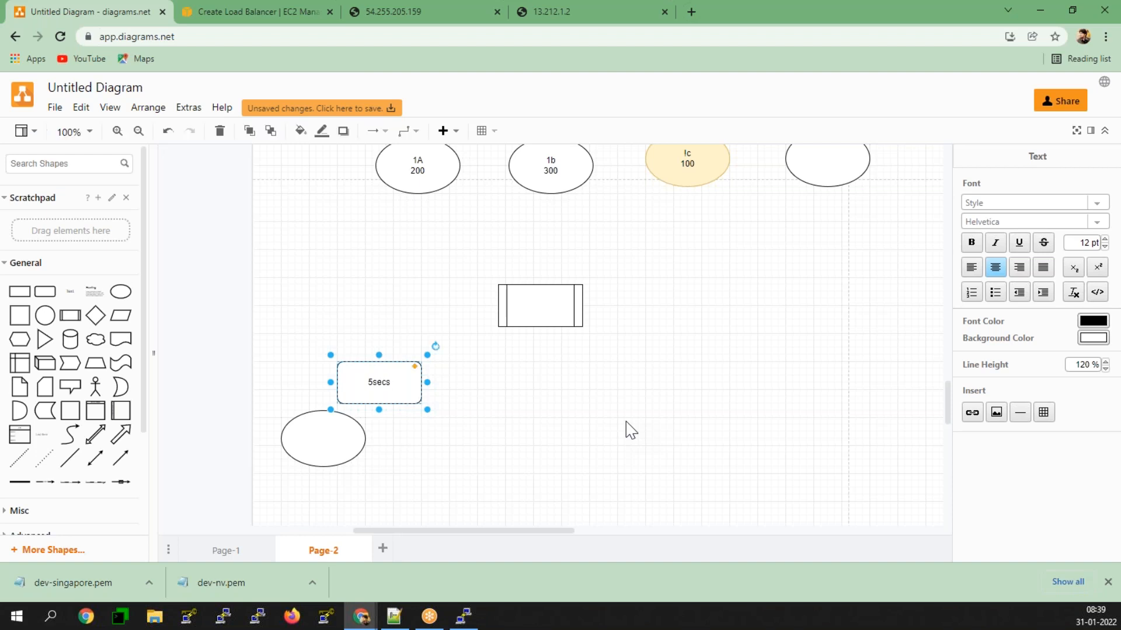
left_click(628, 430)
Step: Add a rectangle beside the "5secs" box and label it "30"
left_click(19, 292)
left_click_drag(560, 344, 497, 393)
double_click(498, 393)
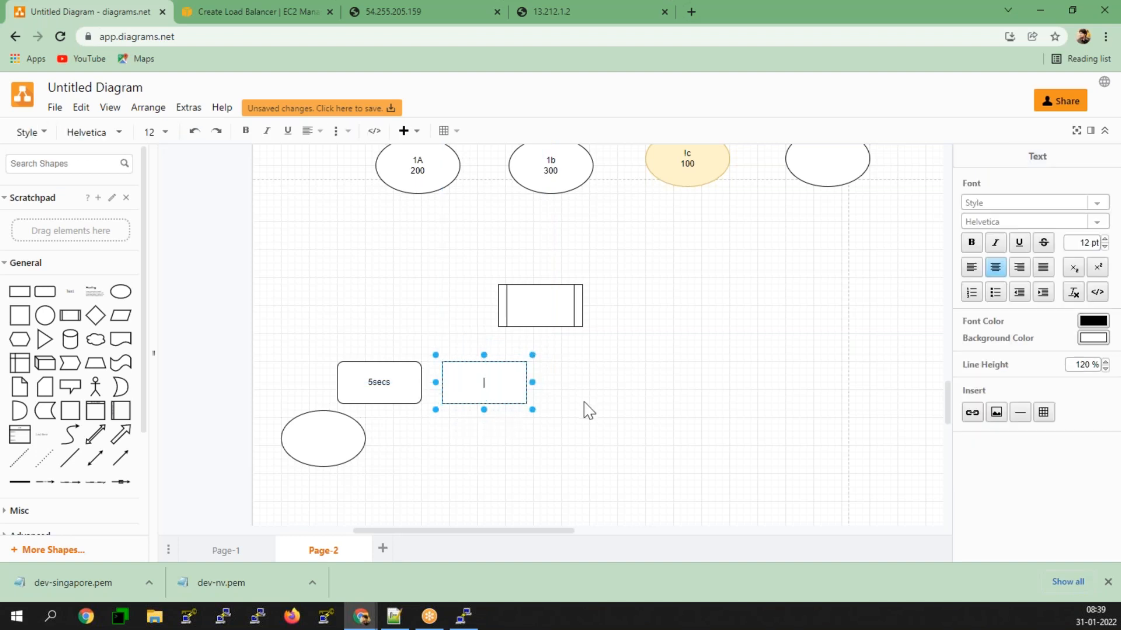
type("30")
key("Escape")
Step: Duplicate the "5secs" box onto the other side of the "30" box, in the same row
left_click(397, 366)
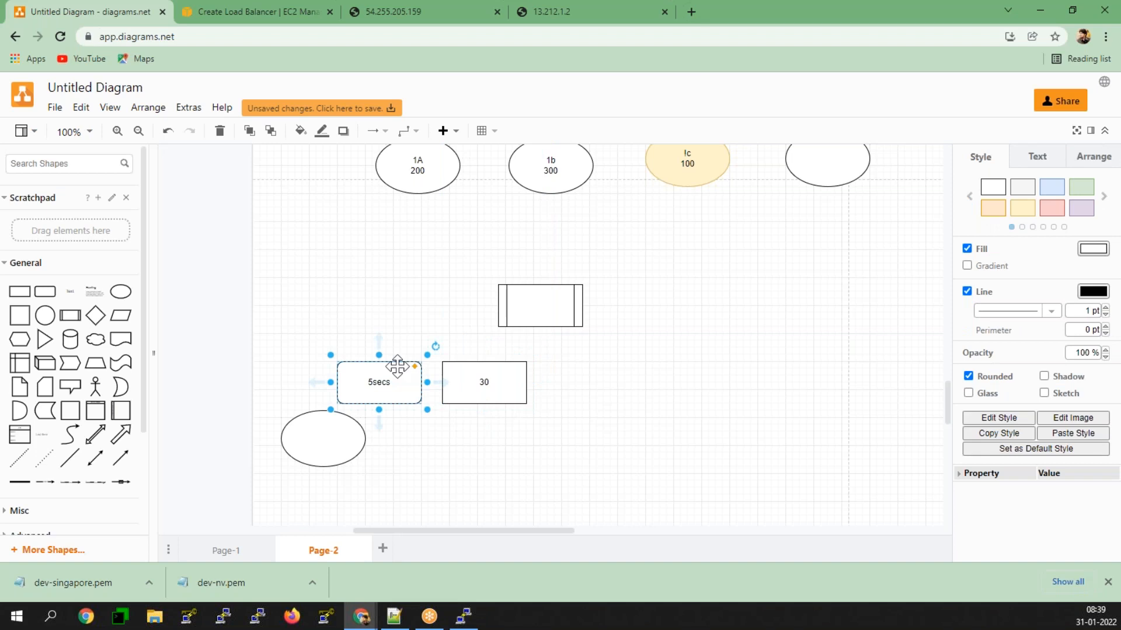
left_click_drag(380, 399, 596, 400)
left_click(483, 383)
left_click(607, 382)
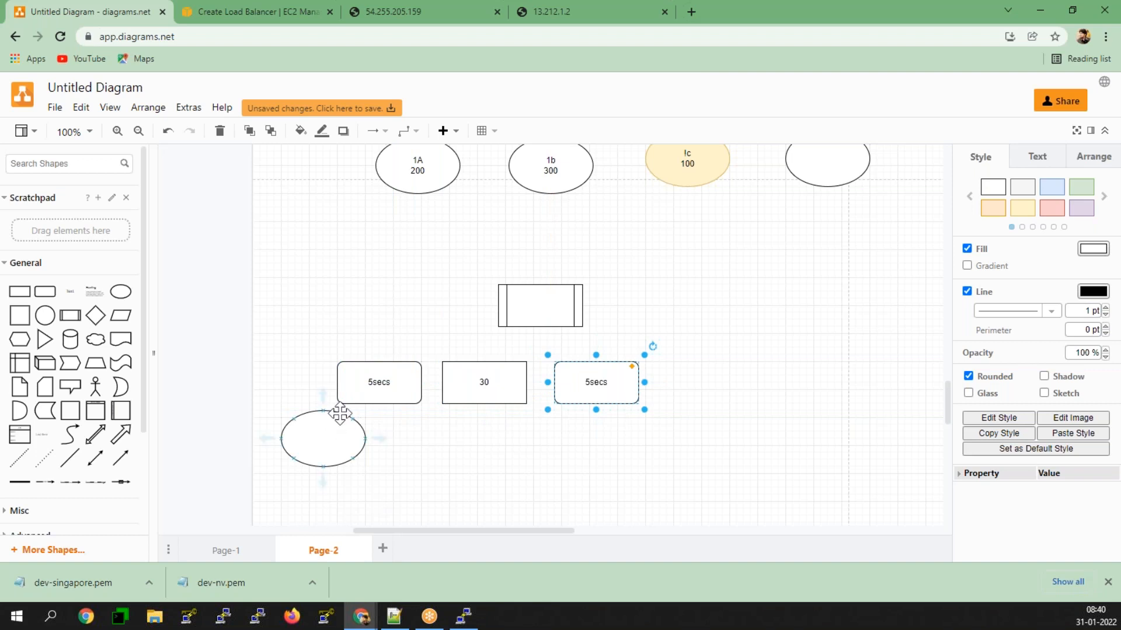
left_click(366, 411)
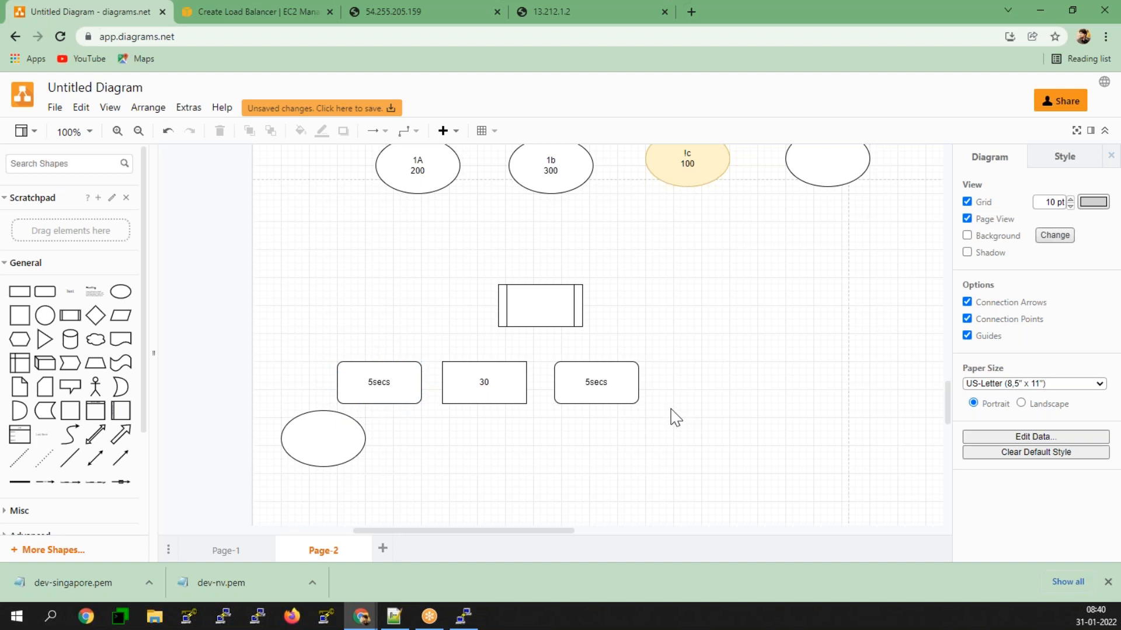
Step: Label the empty ellipse below the first "5secs" box "Ec2" and give it the green fill style
left_click(330, 443)
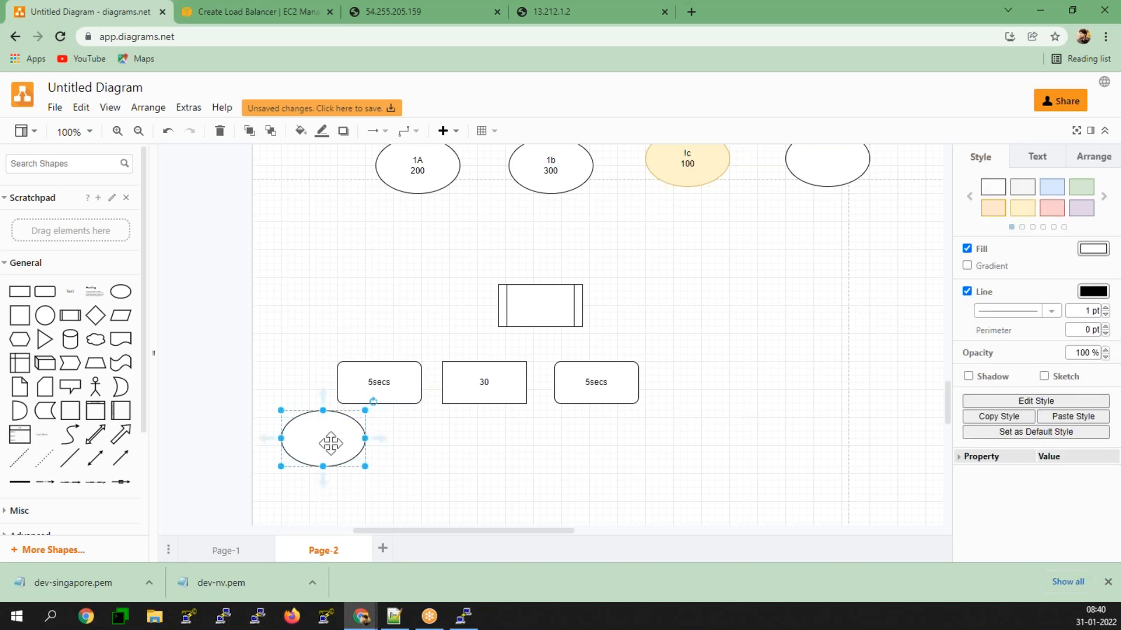
double_click(331, 443)
type("Enab")
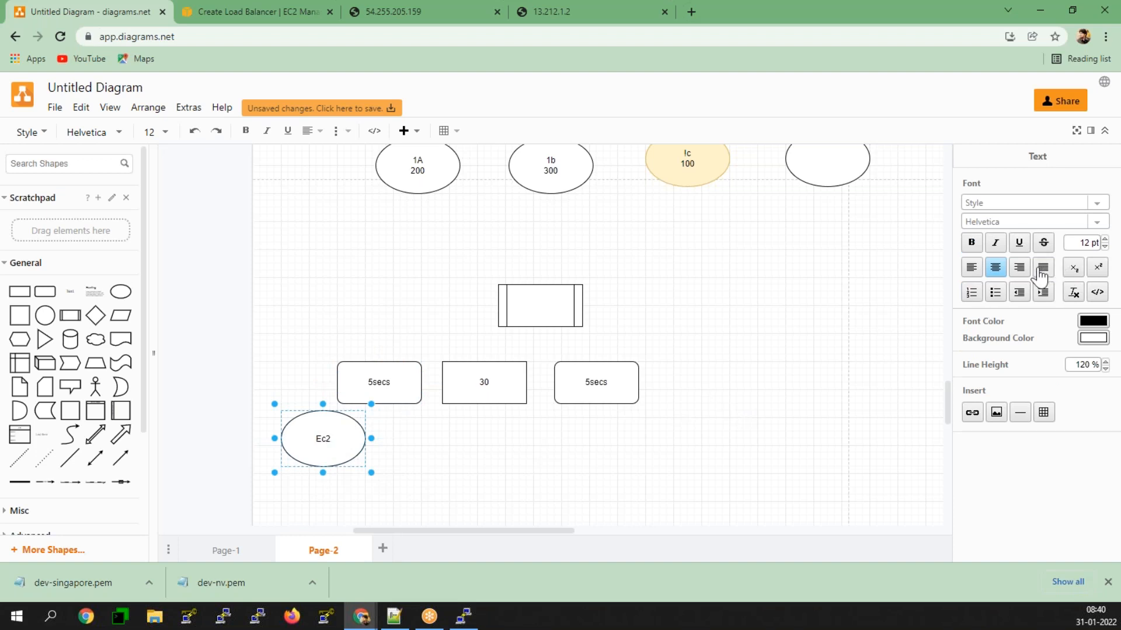
left_click(518, 492)
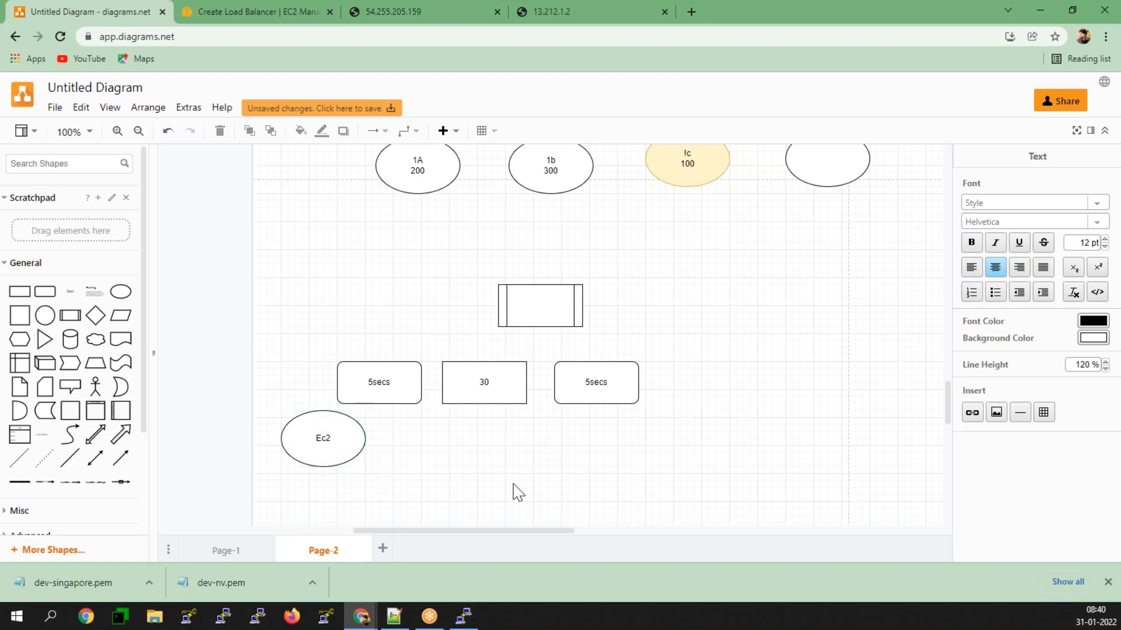
left_click(343, 438)
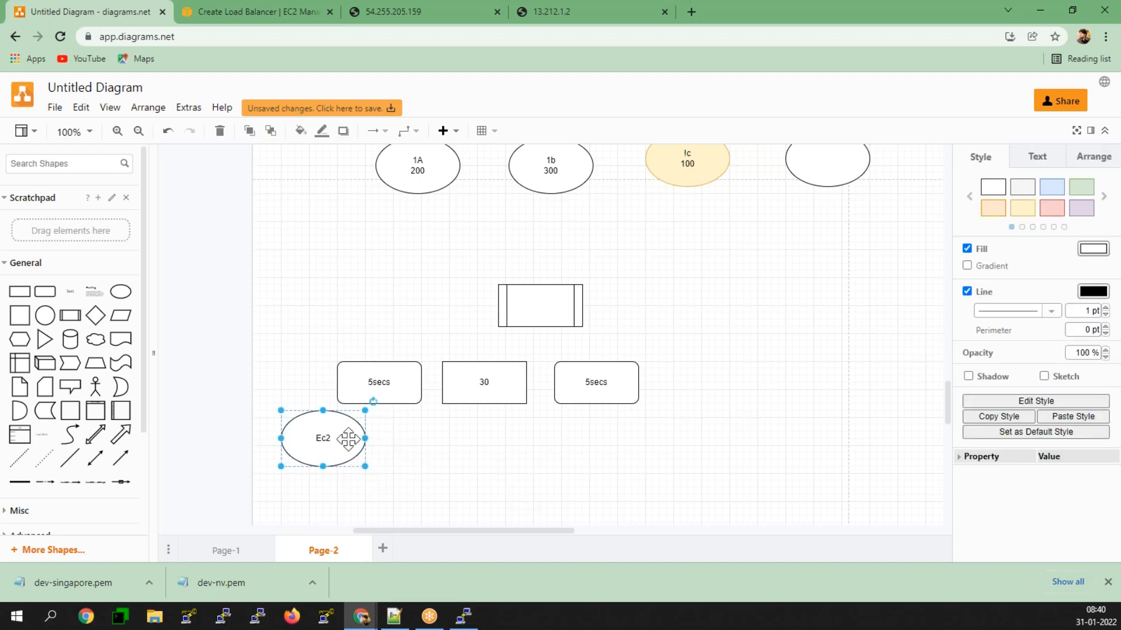
left_click(1081, 187)
left_click(658, 449)
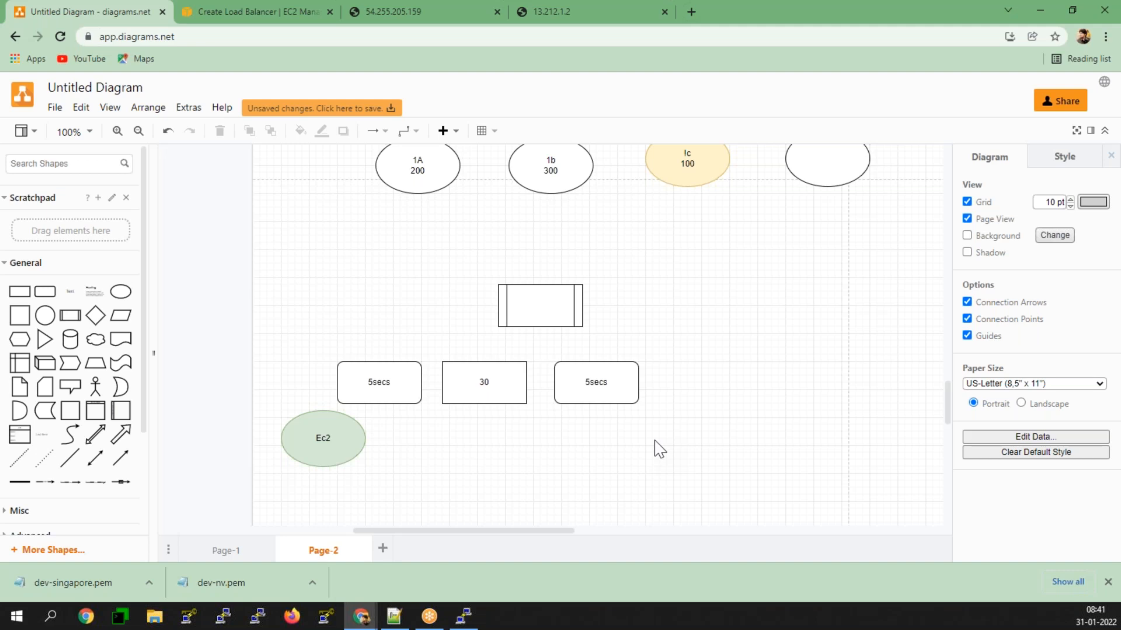
Step: Go over the 5secs, 30, 5secs sequence and check it against the health check settings in the AWS console
left_click(403, 369)
left_click(471, 376)
left_click(552, 389)
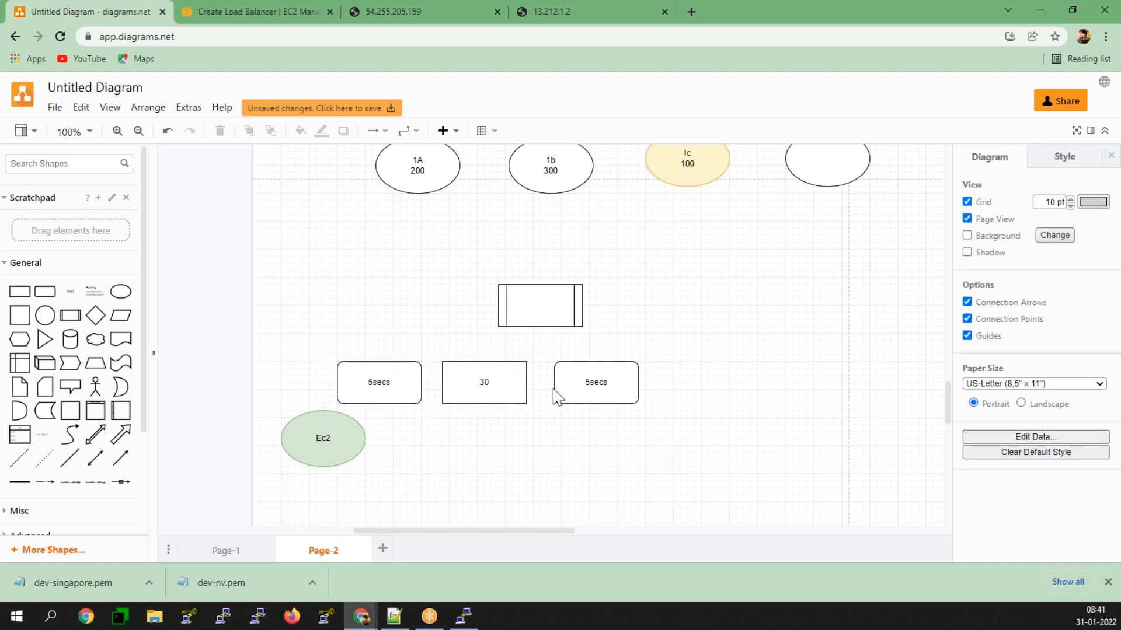
left_click(278, 14)
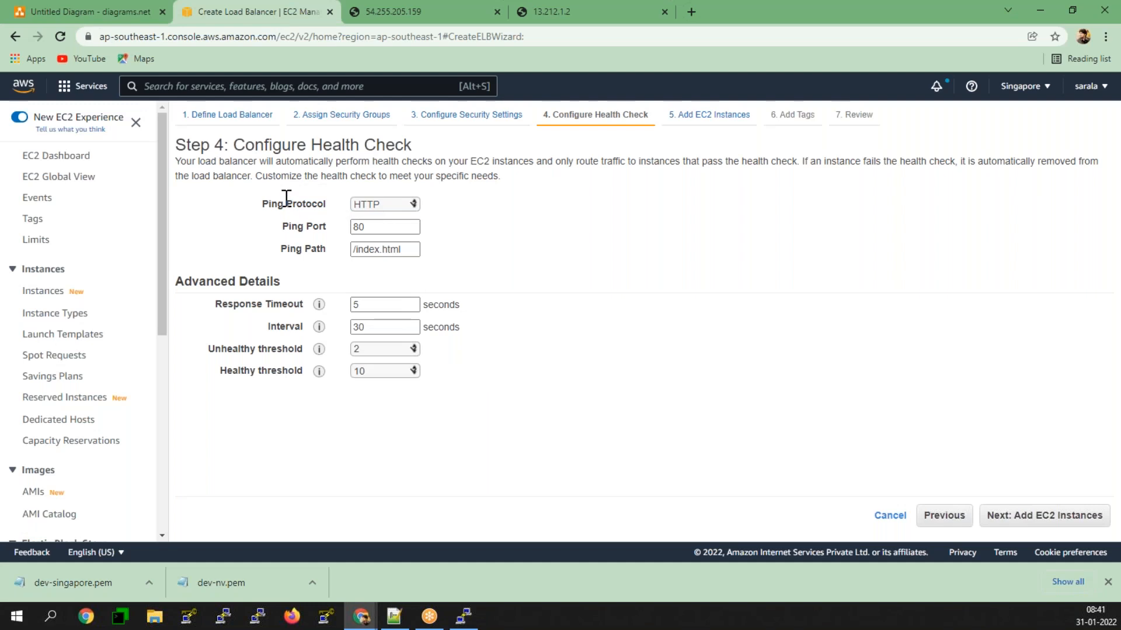
Step: Add a second ellipse below the last "5secs" box in the drawing, label it "ec2" and give it the red fill style
left_click(86, 9)
left_click(120, 291)
left_click_drag(531, 327, 642, 456)
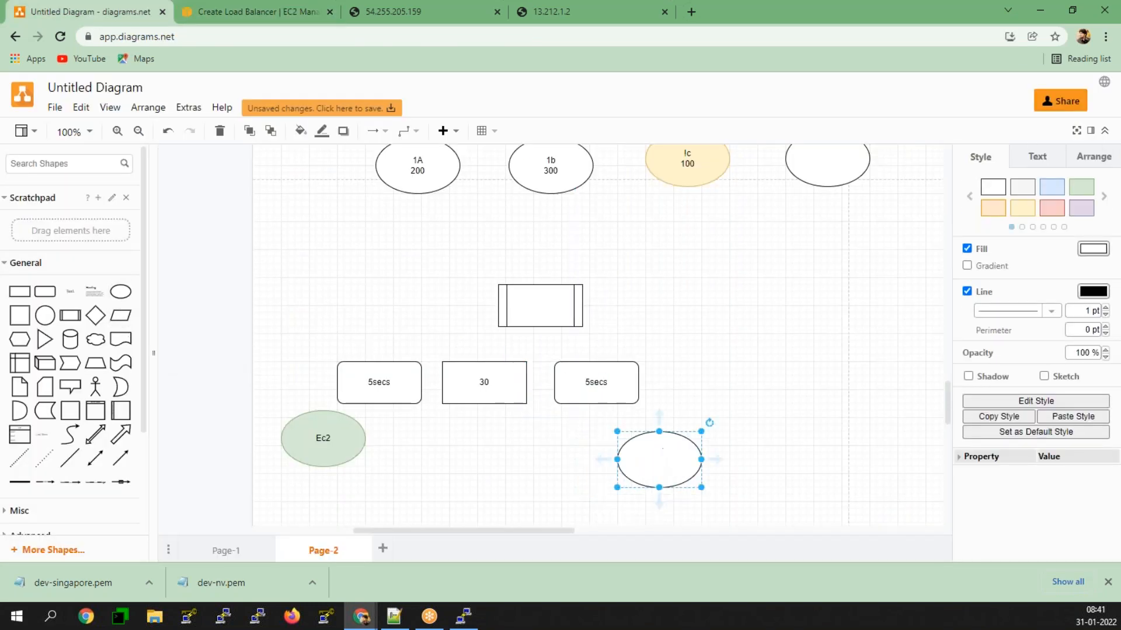
double_click(656, 478)
type("ec2")
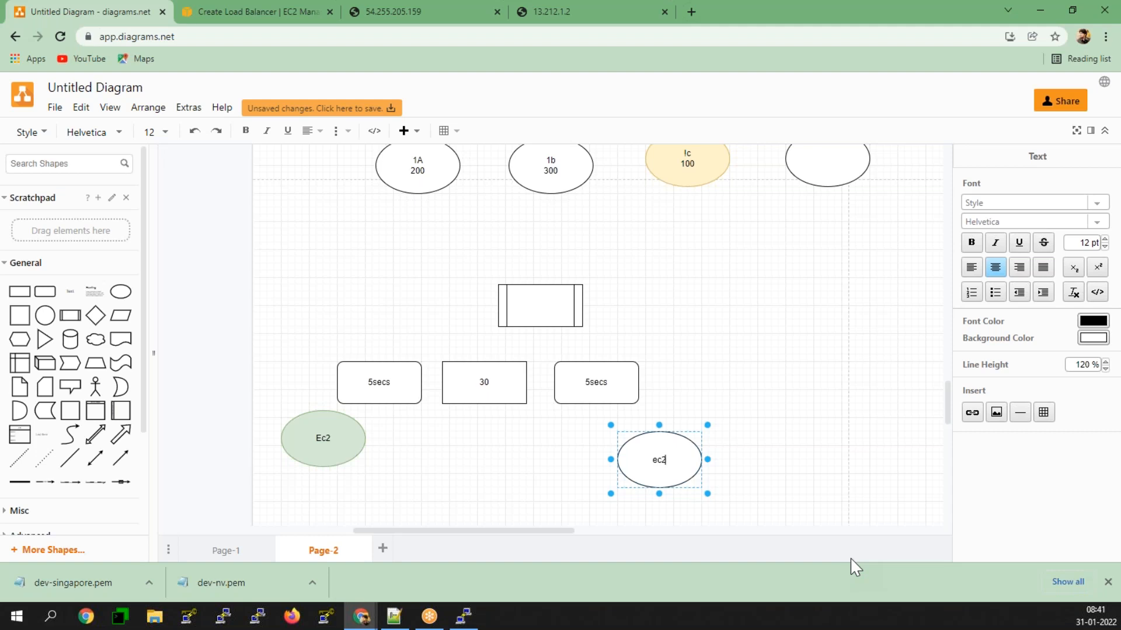
left_click(681, 461)
left_click(1052, 209)
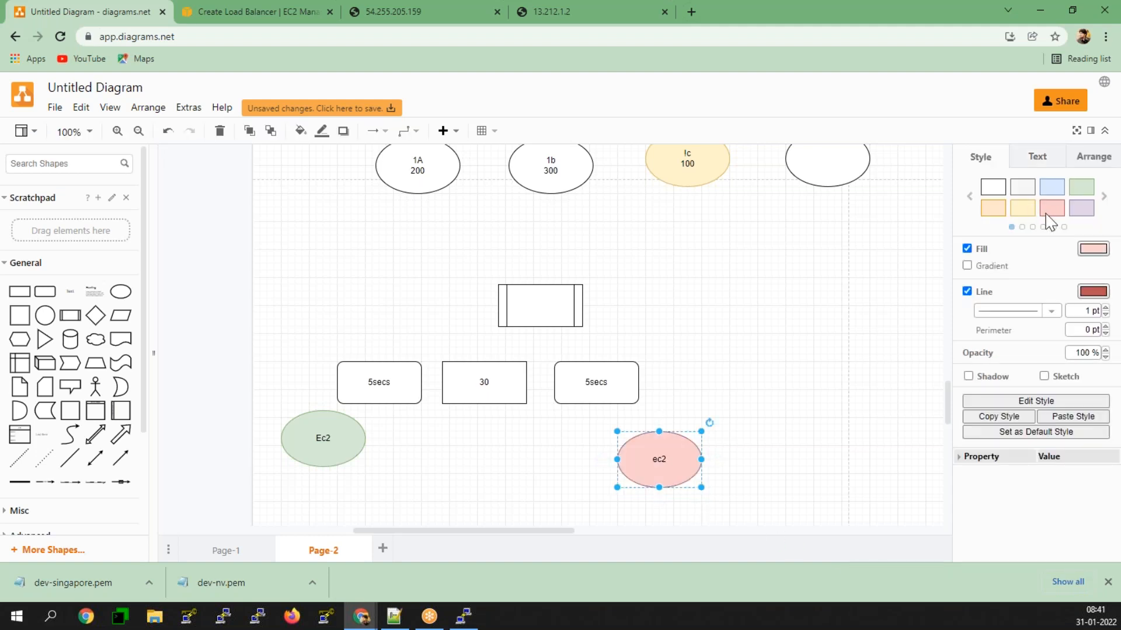
left_click(765, 310)
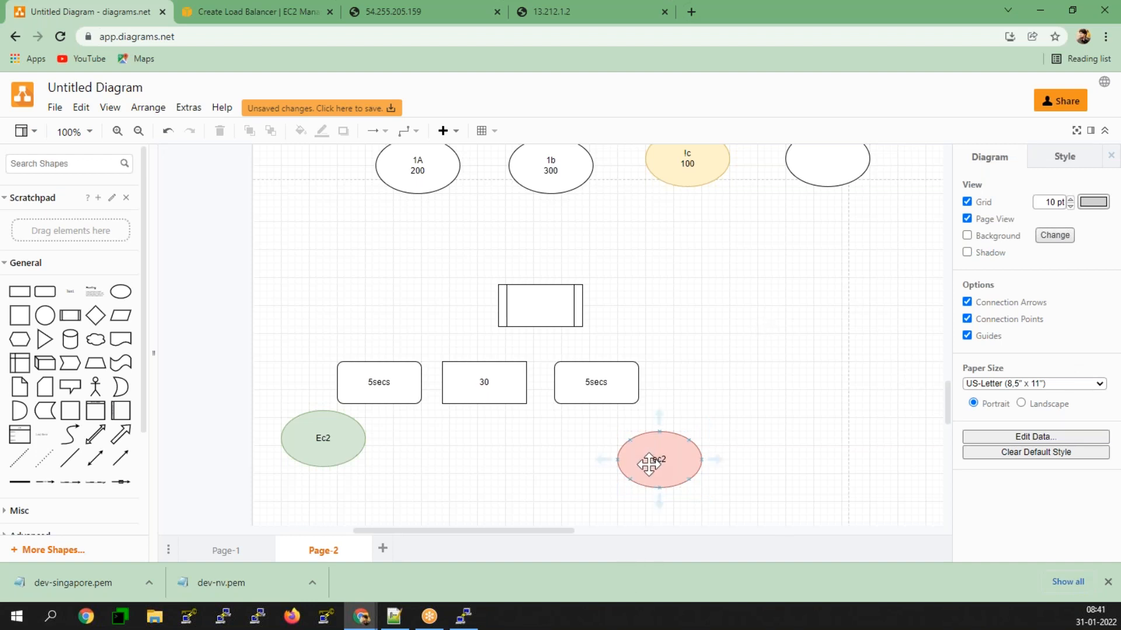
Step: Switch to the Jan.txt notes in Notepad++ and add the line "Elastic Load Balaner perform the Health checks" below index.html
left_click(394, 616)
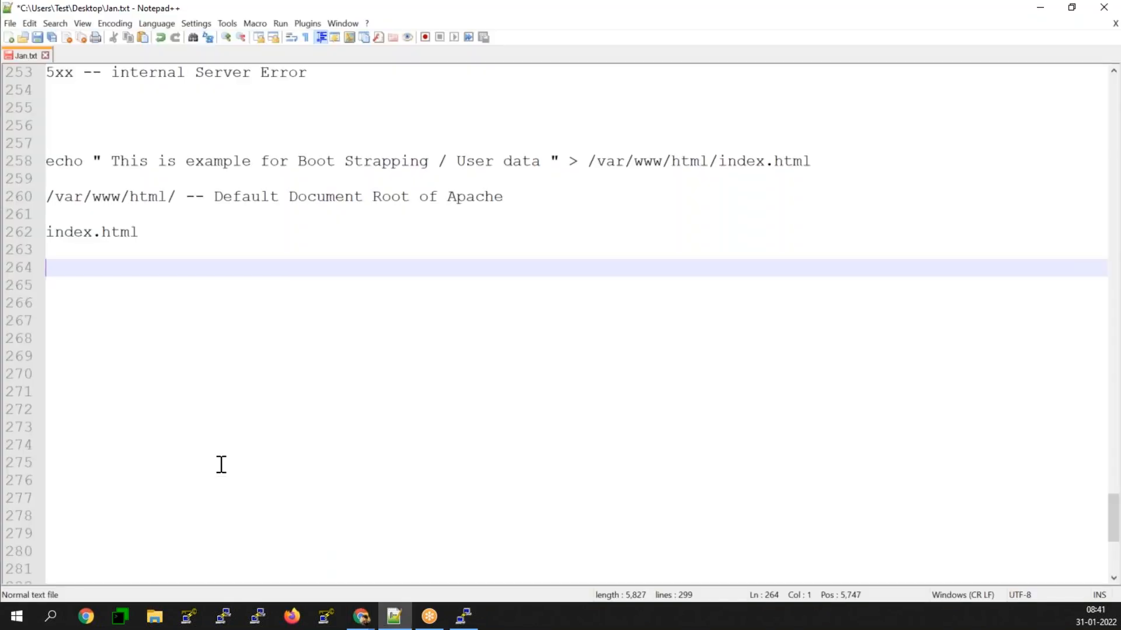
type("stic")
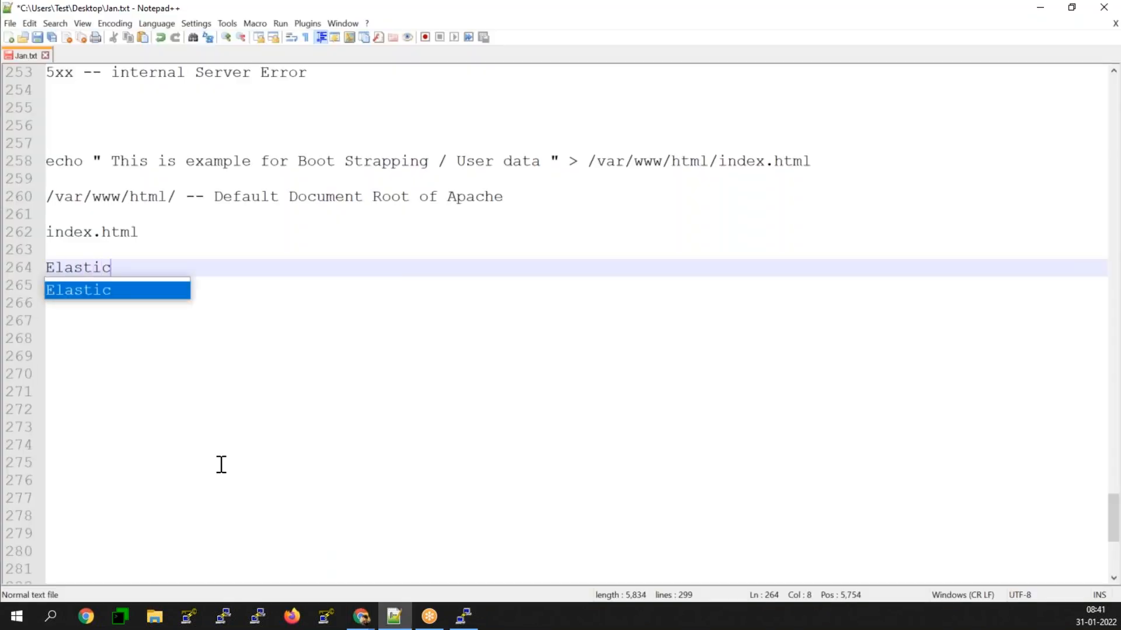
type(" Load Balac")
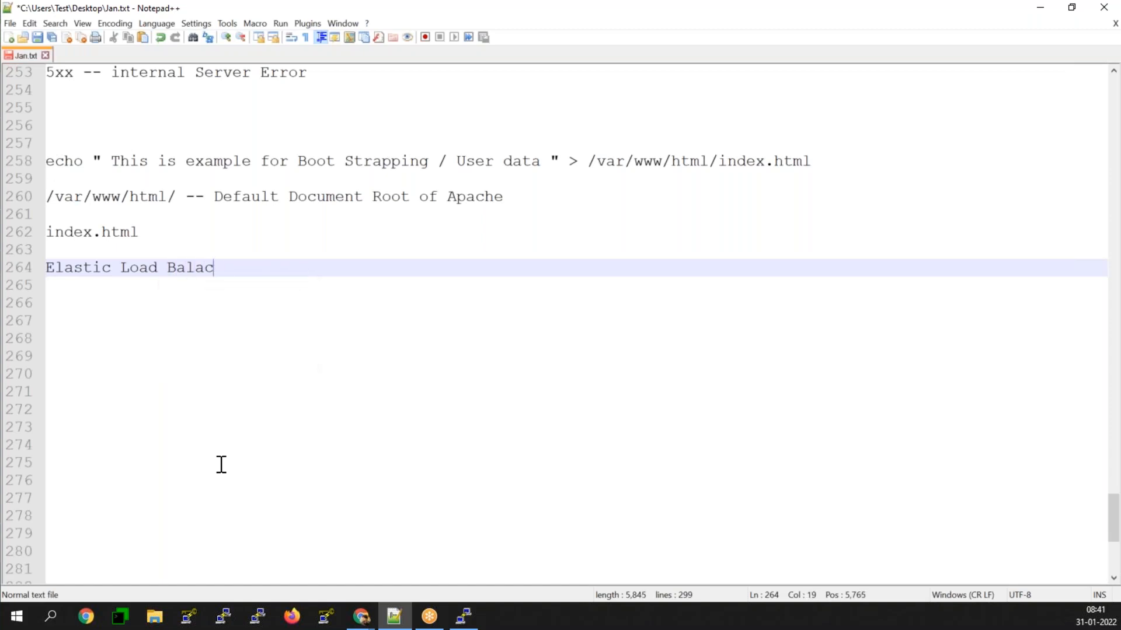
key("BackSpace")
type("n")
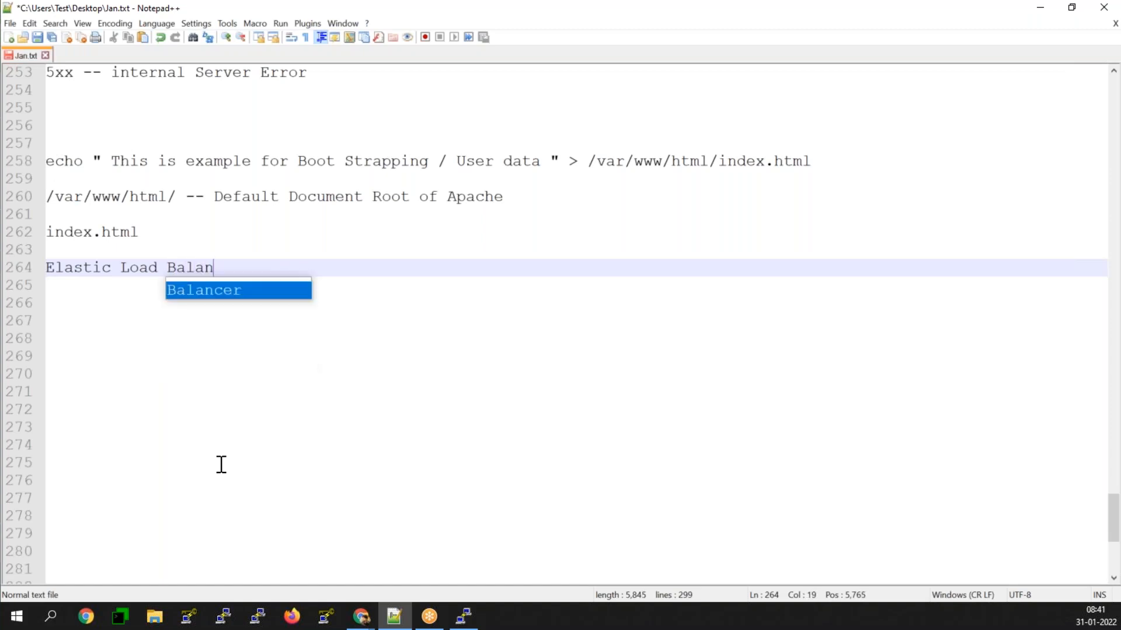
type("er perfo")
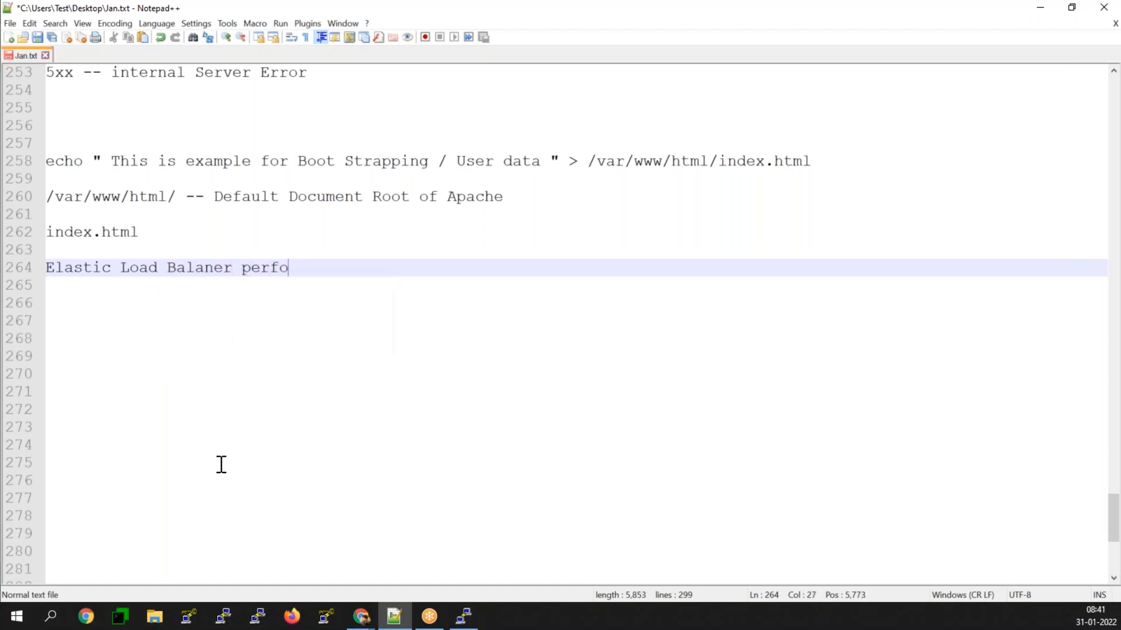
type("rm the Health chec")
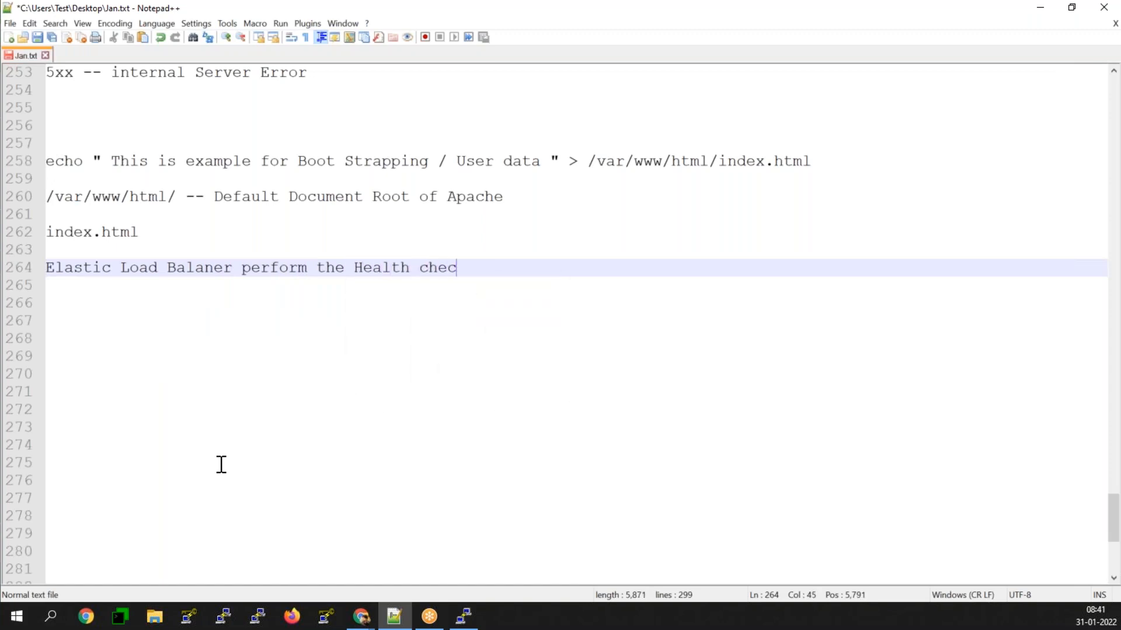
type("ks adn")
key("BackSpace")
key("BackSpace")
key("BackSpace")
type("and")
key("BackSpace")
key("BackSpace")
key("BackSpace")
key("Return")
key("Return")
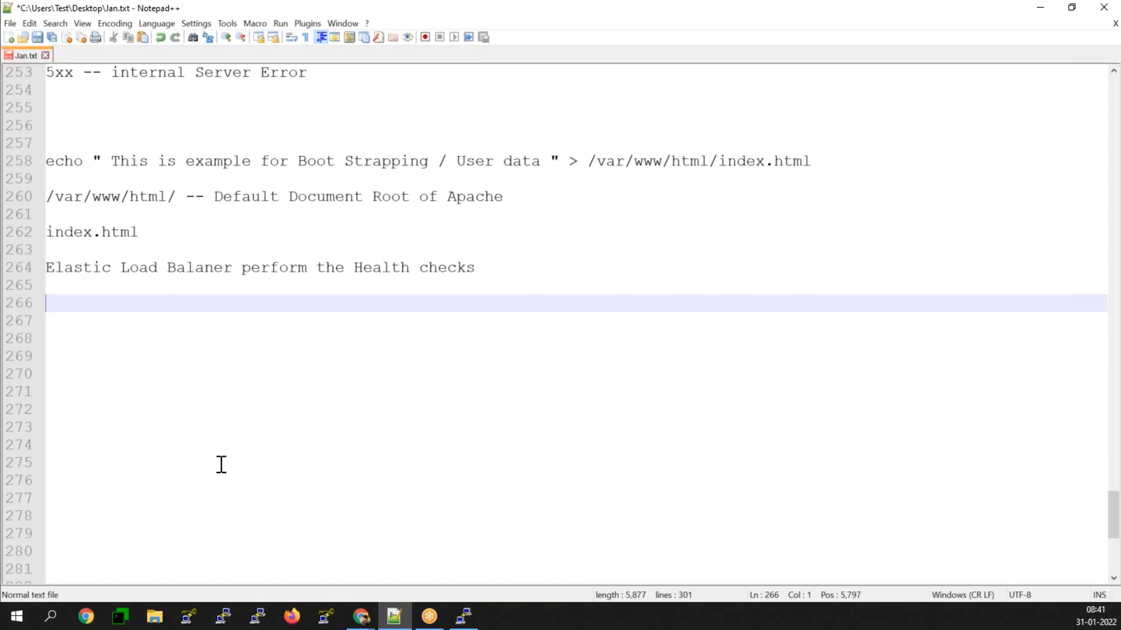
Step: Add the note line "if it noticied unhealthy Ec2 instances , it will not send to that unhealth Ec2 instances"
type("i")
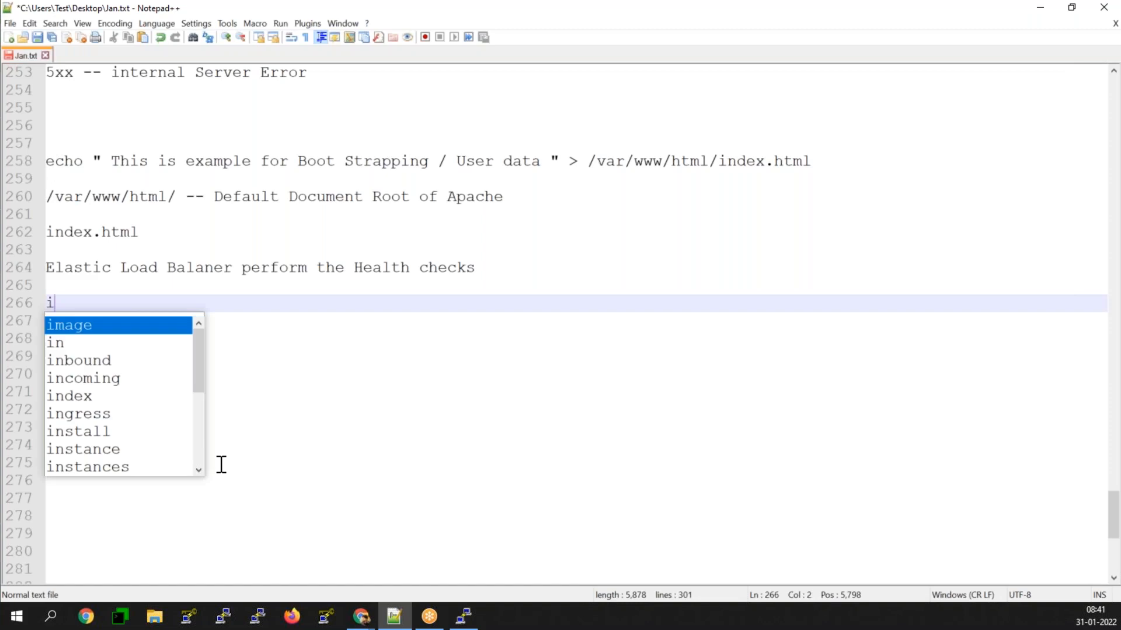
type("f it no")
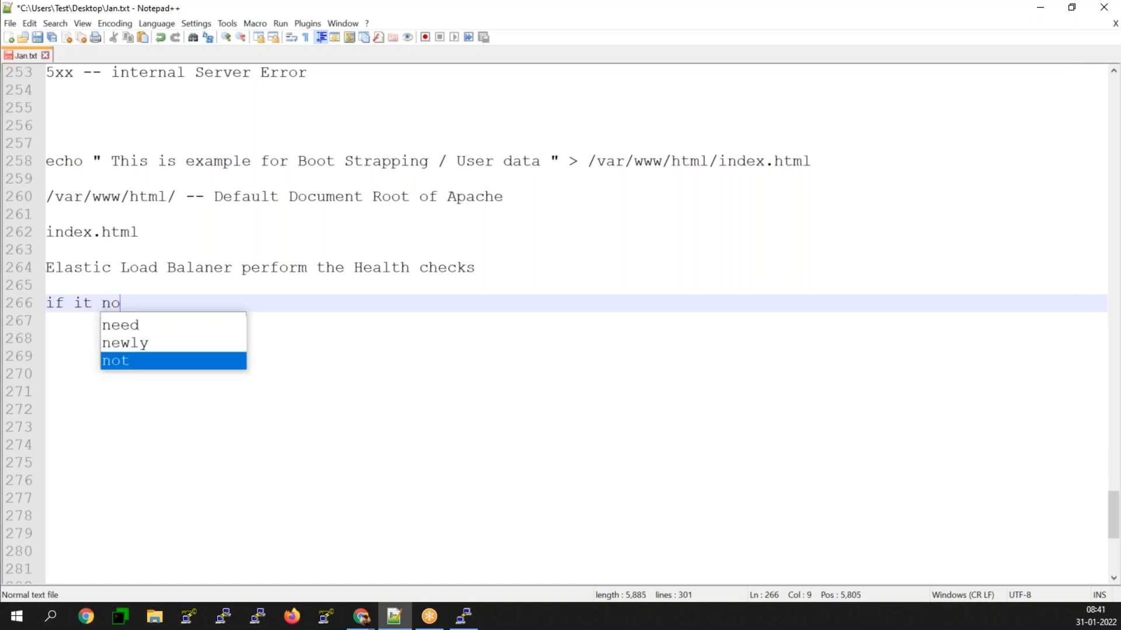
type("ticied un")
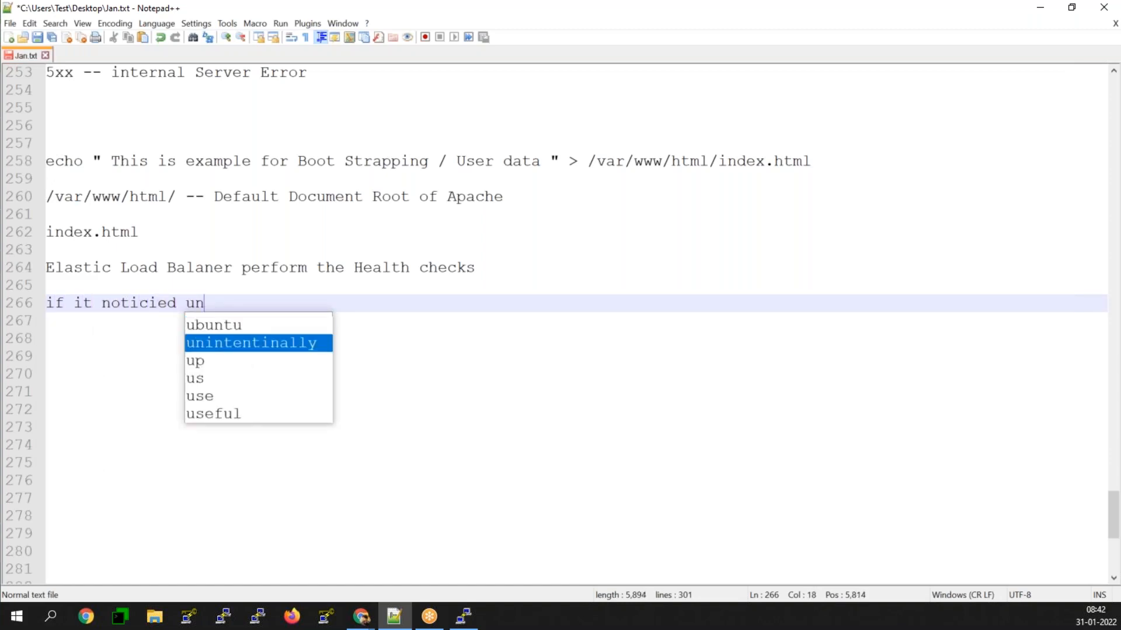
type("healthy Ec2 instances")
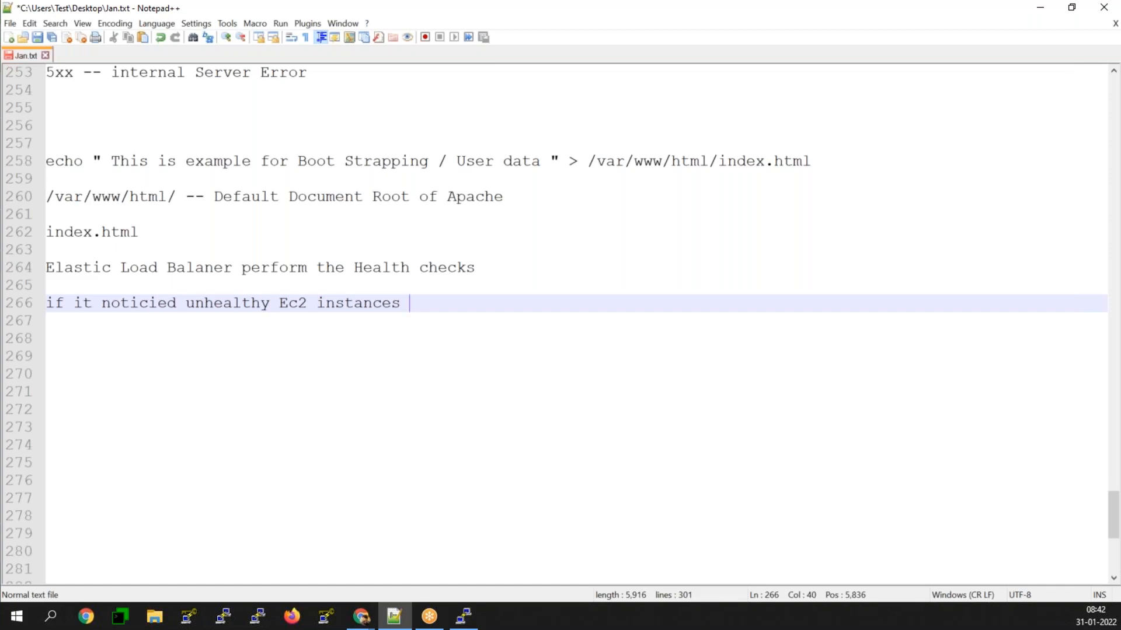
type(", it wi")
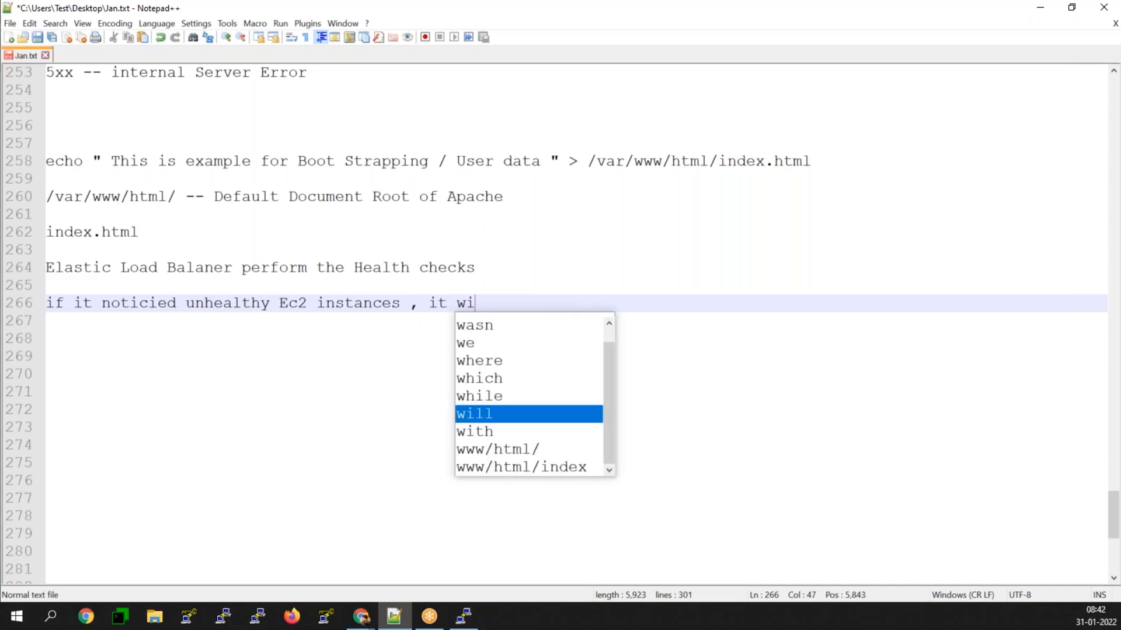
type("ll not send")
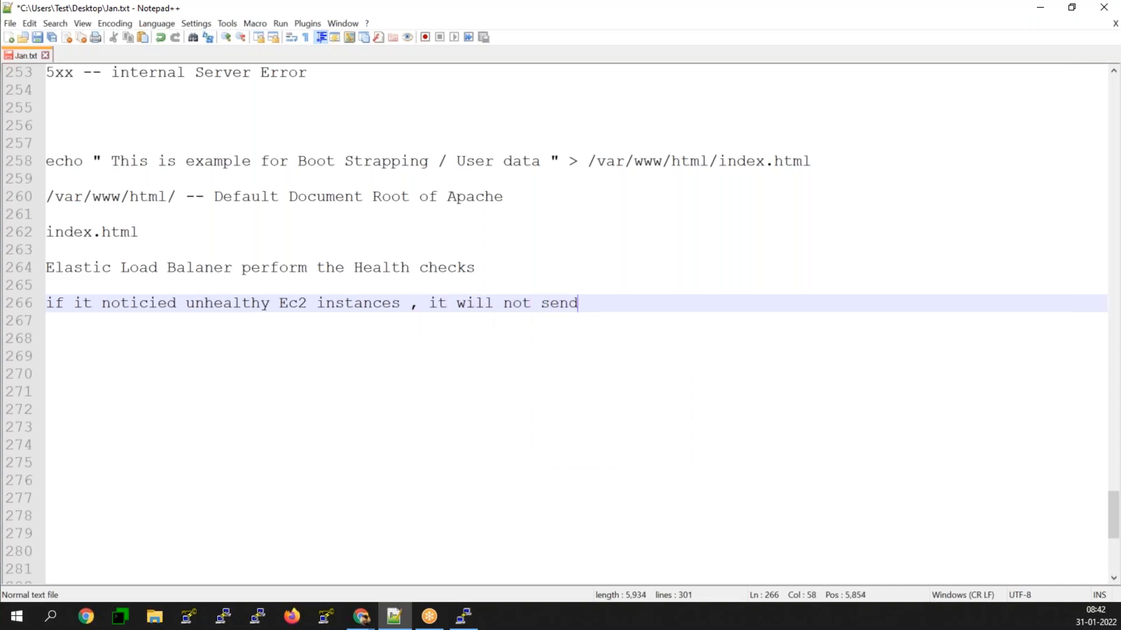
type(" to that unhealth Ec2 ins")
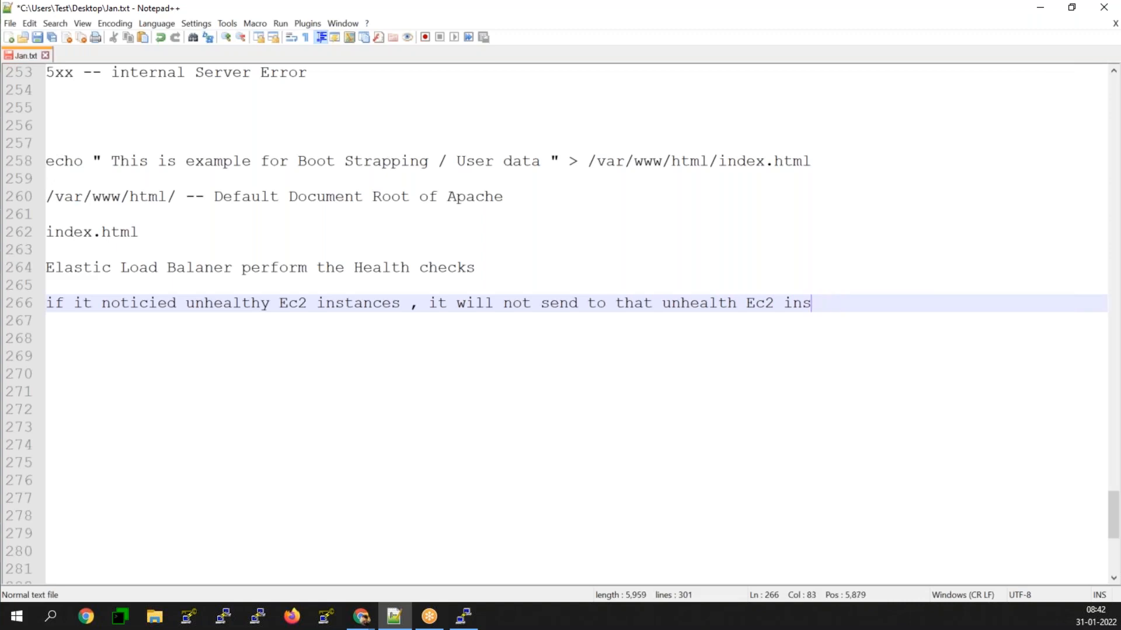
type("tances")
key("Return")
key("Return")
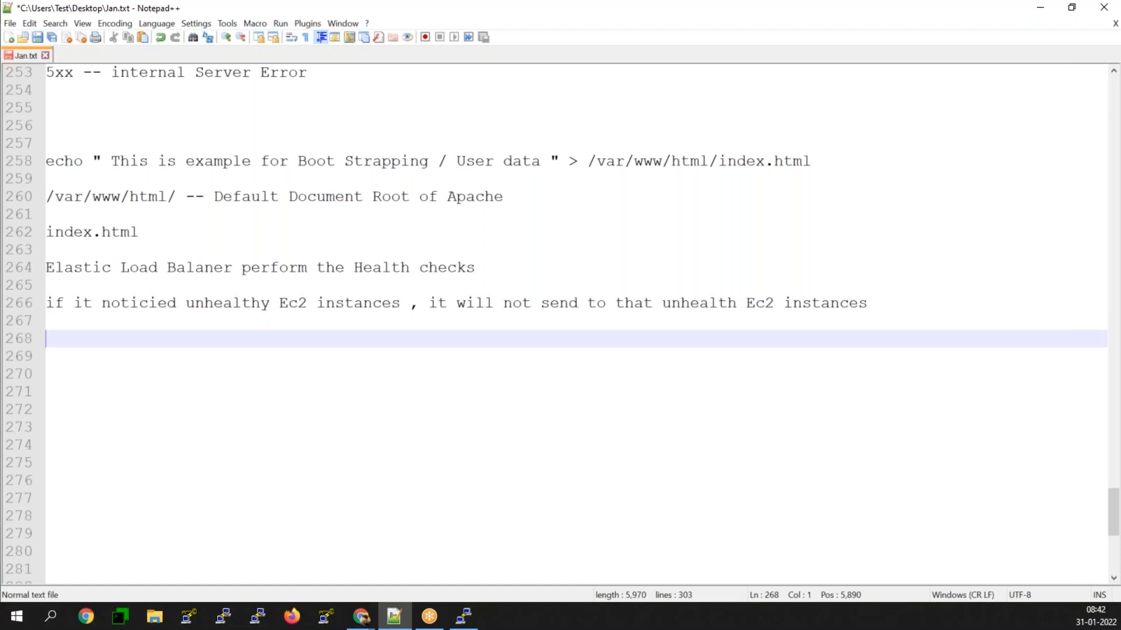
Step: Return to the diagram in the browser and connect the empty process box to the first "5secs" box
left_click(1040, 8)
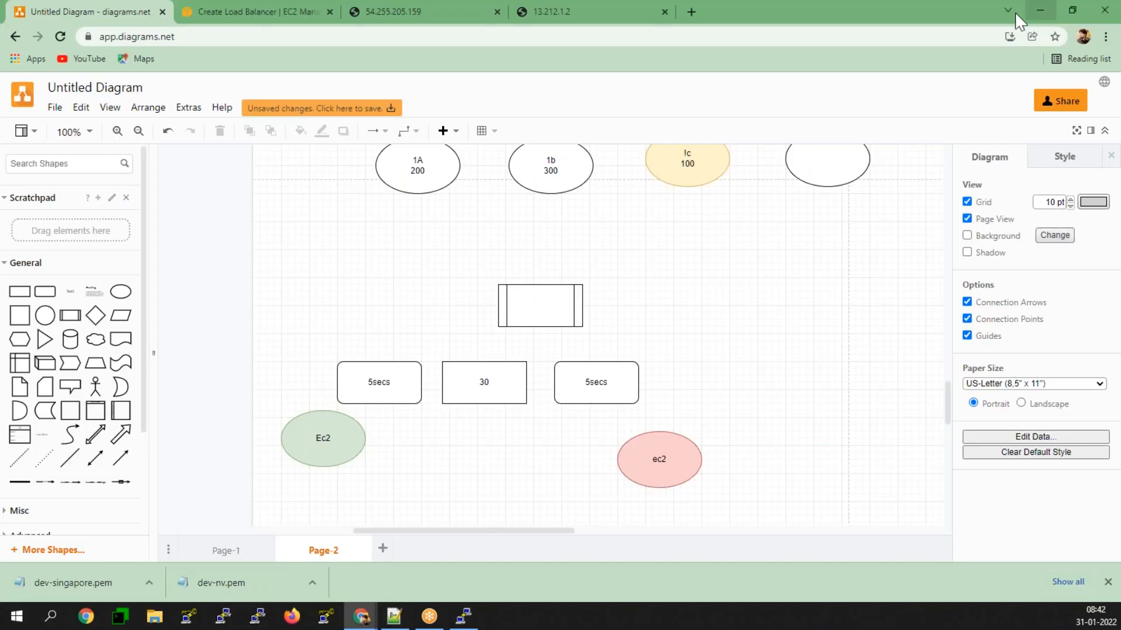
left_click(265, 9)
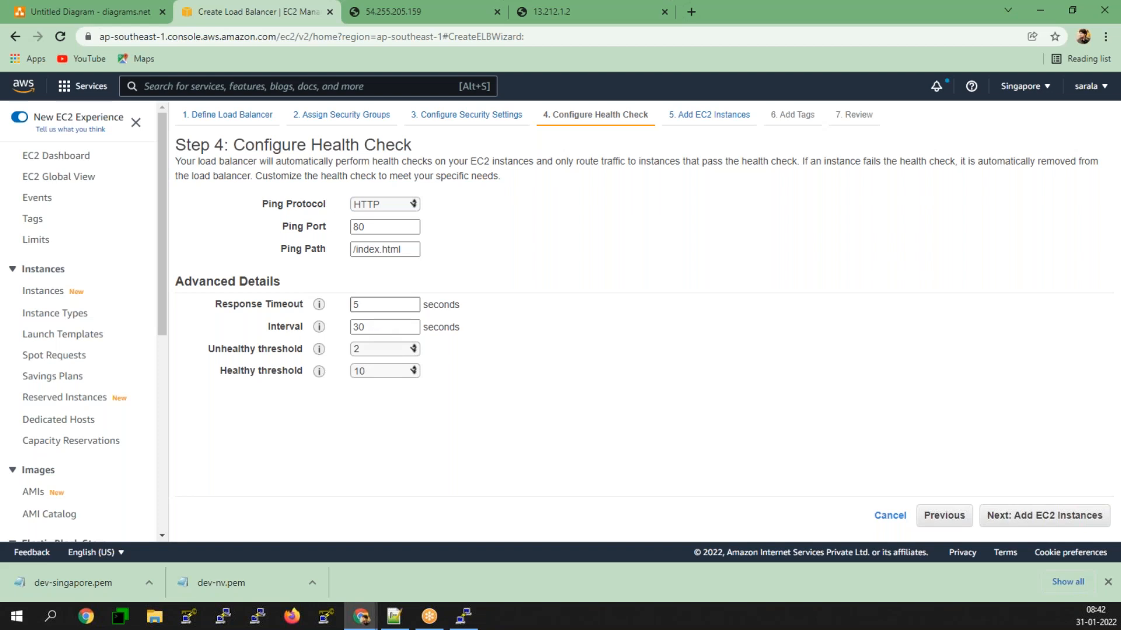
left_click(76, 12)
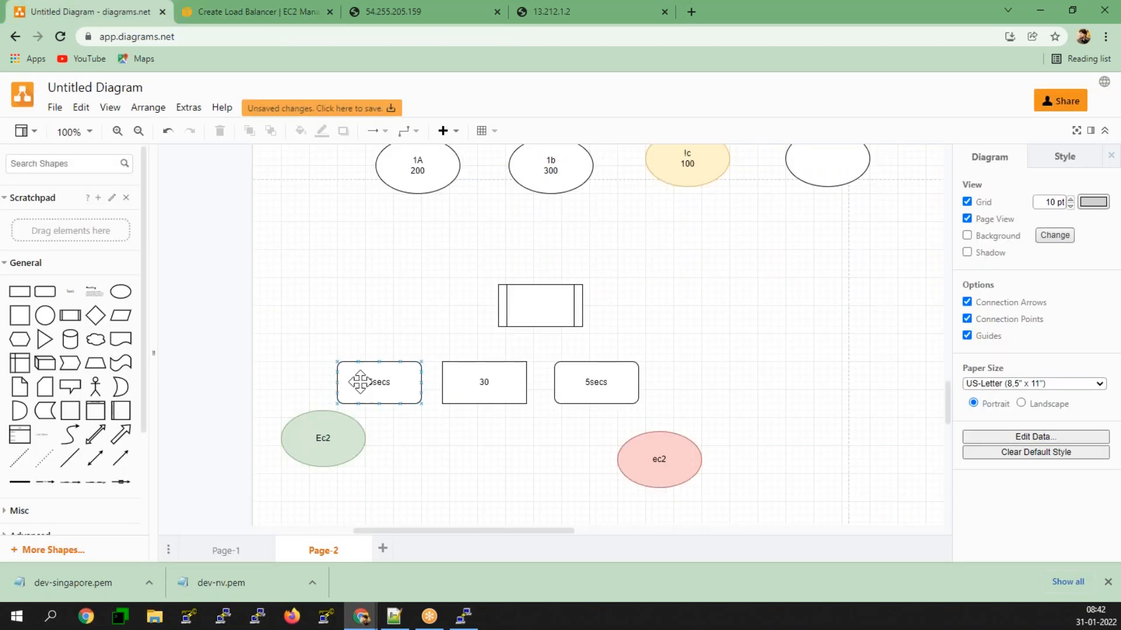
left_click(531, 323)
left_click_drag(538, 345, 361, 407)
left_click(361, 407)
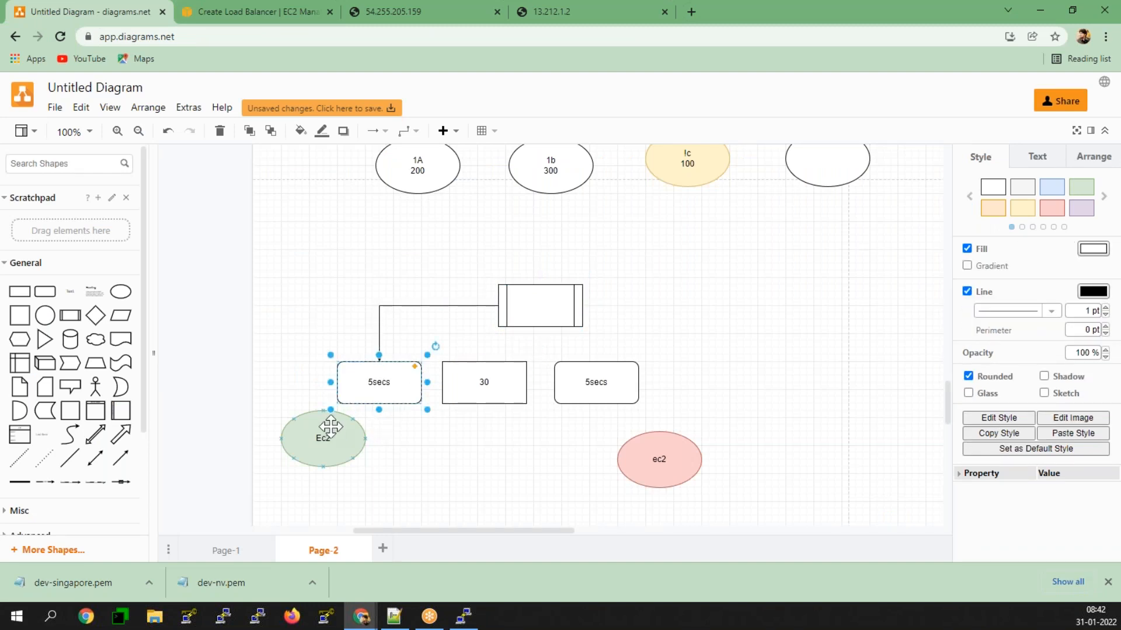
Step: Set the load balancer's healthy threshold to 2 in the AWS health check configuration
left_click(269, 14)
mouse_move(319, 349)
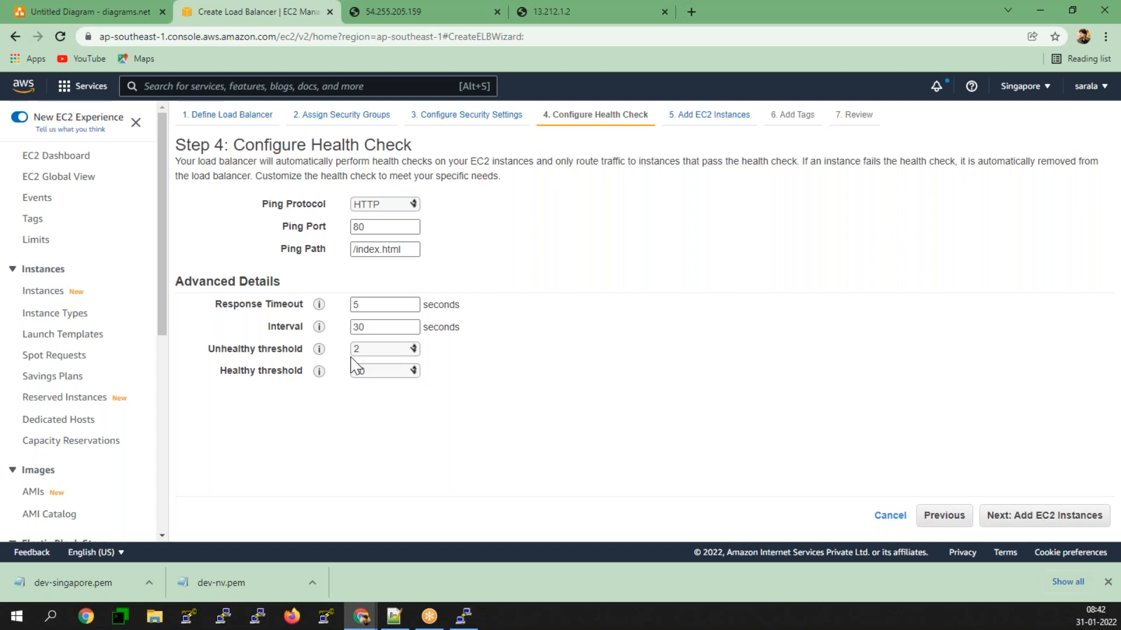
left_click(369, 373)
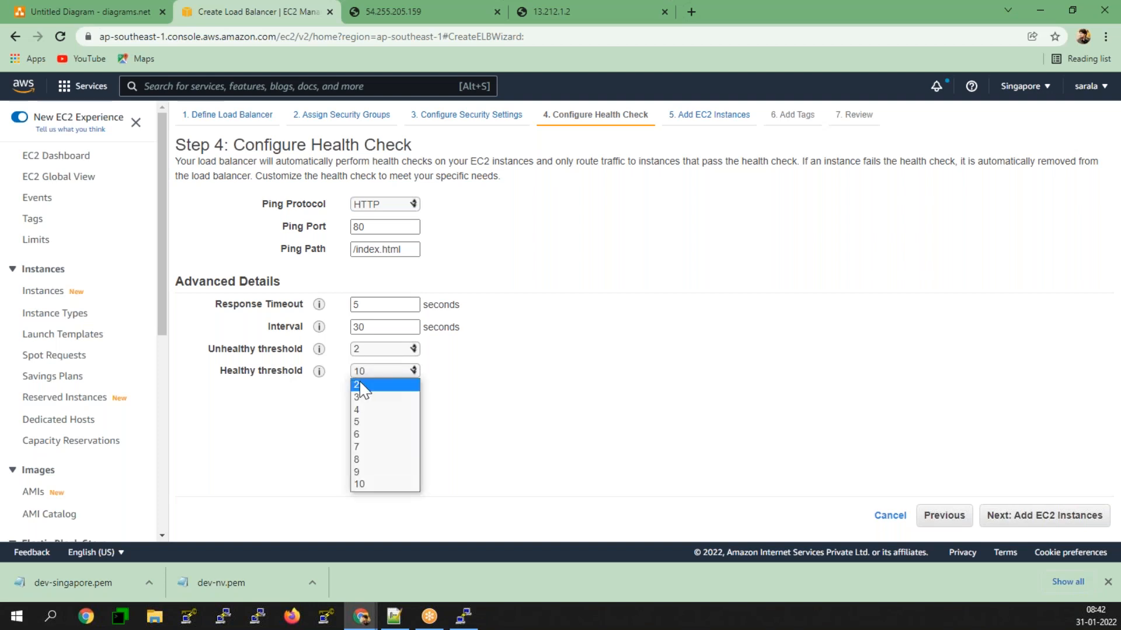
left_click(363, 387)
left_click(367, 408)
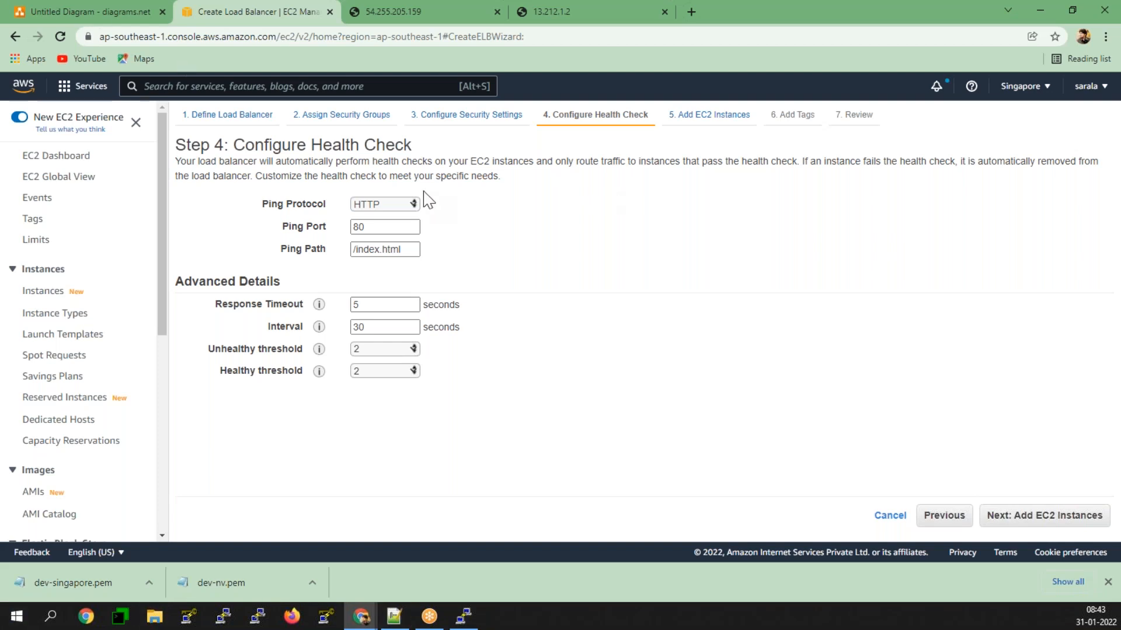
Step: Add both running EC2 instances, AZ-1A and Az-1B, to the load balancer and continue to its tags
left_click(1045, 521)
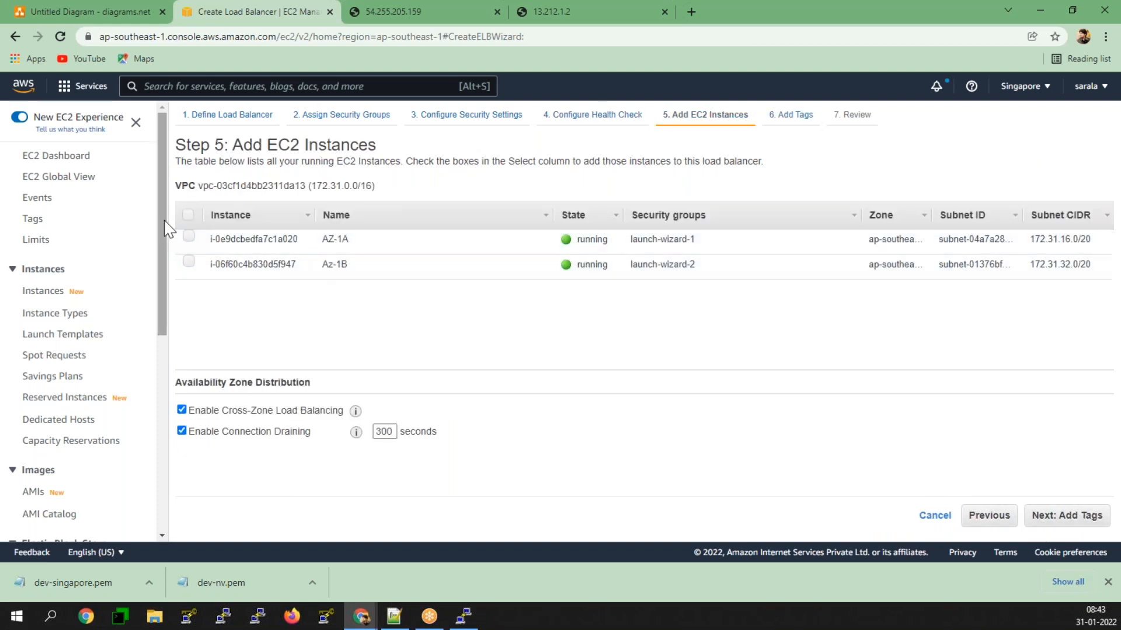
left_click(189, 216)
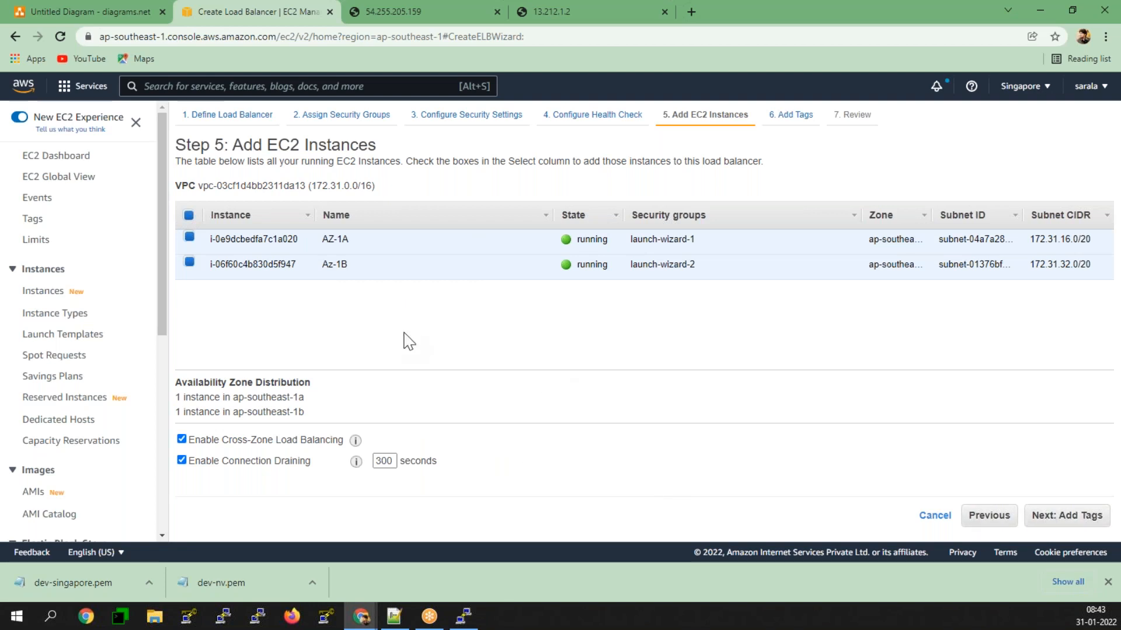
left_click(1042, 519)
Step: Tag the load balancer with Name set to Prod-LB and Env set to Prod
left_click(220, 257)
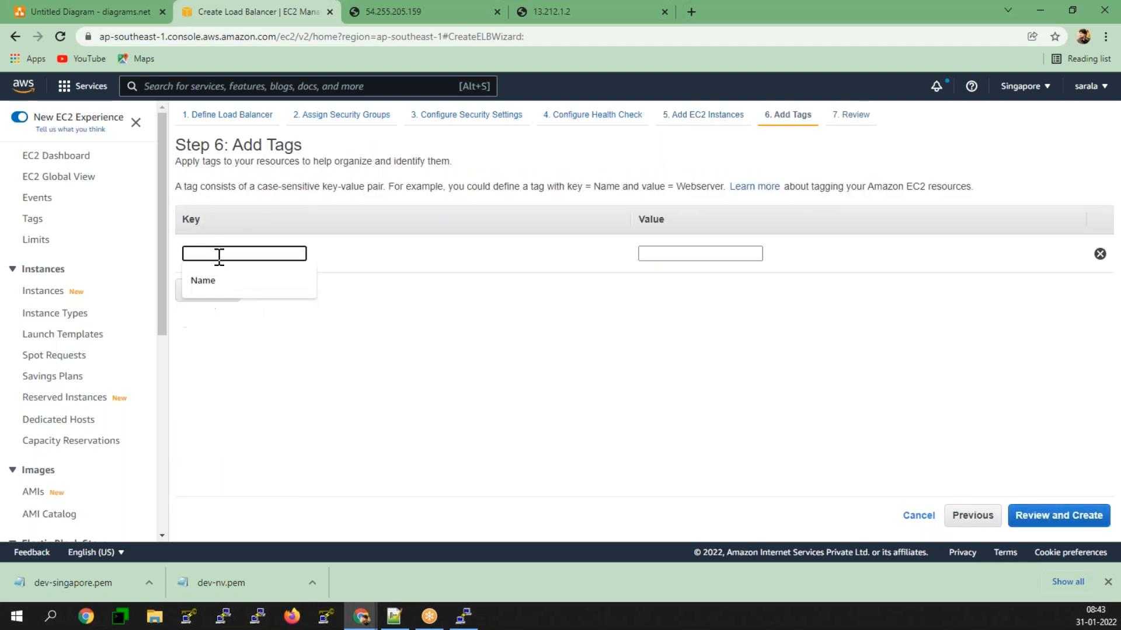
left_click(215, 281)
left_click(686, 255)
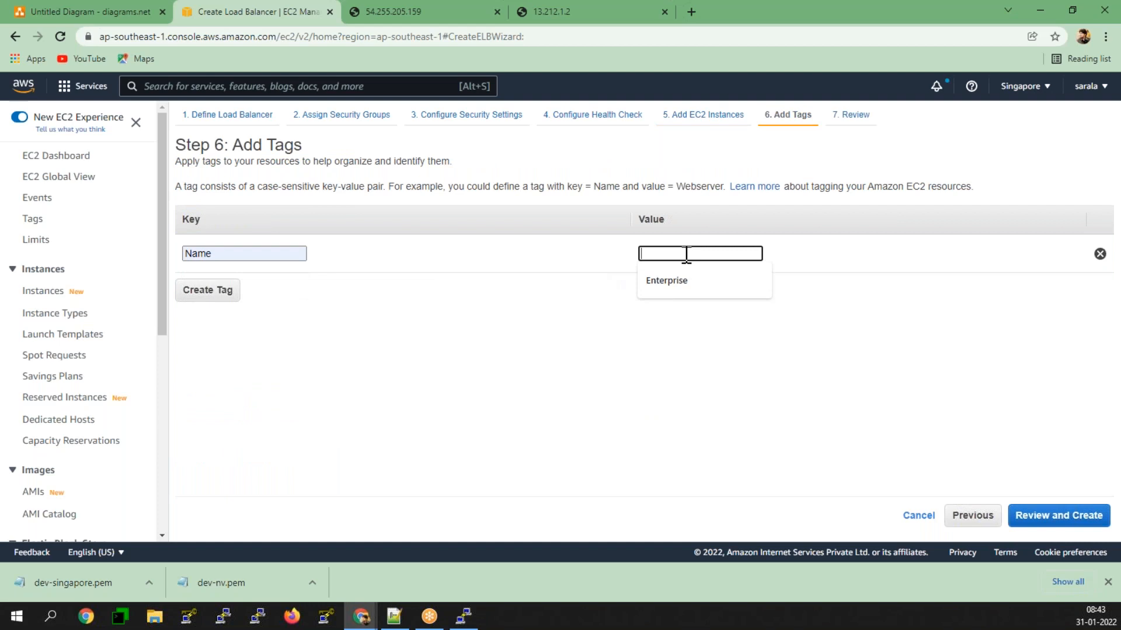
type("Prod-LB")
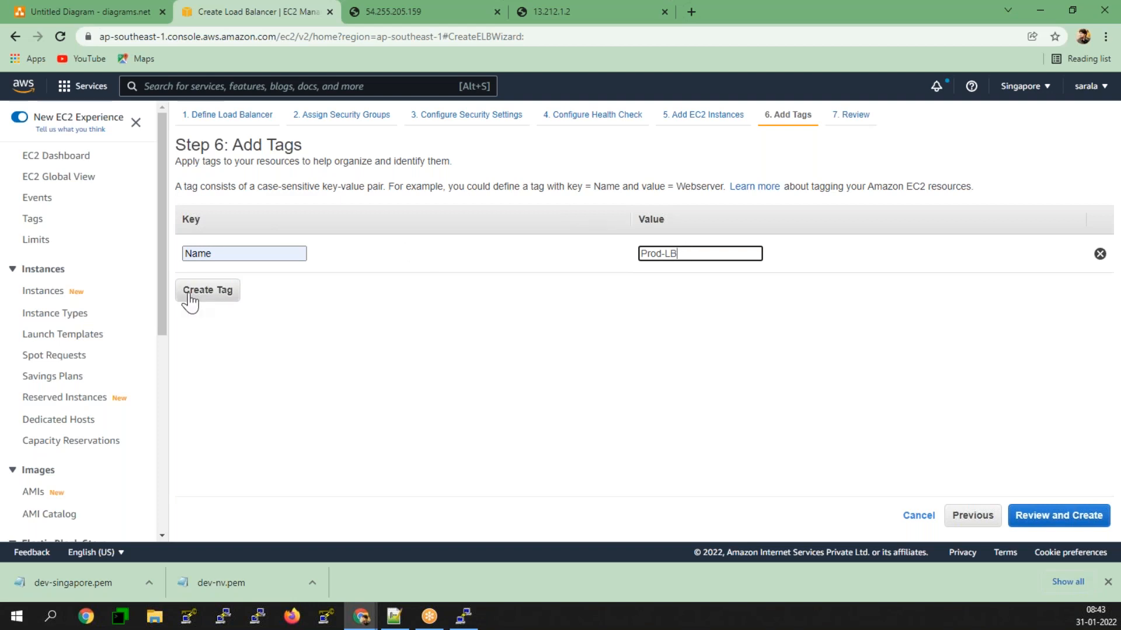
left_click(191, 303)
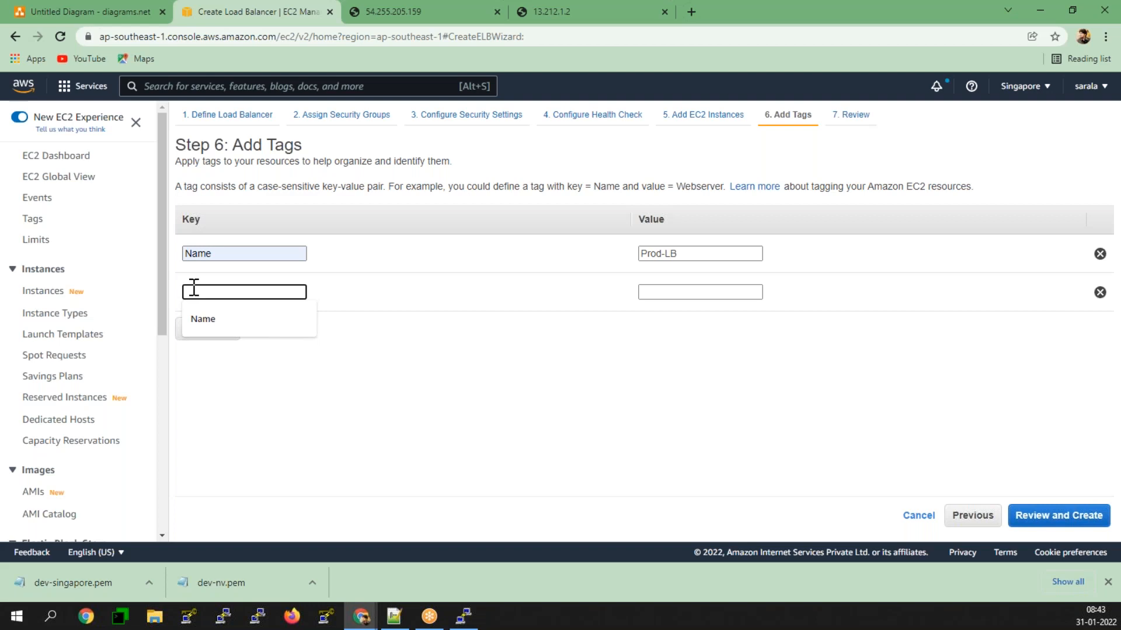
type("Env")
key("Tab")
type("Prod")
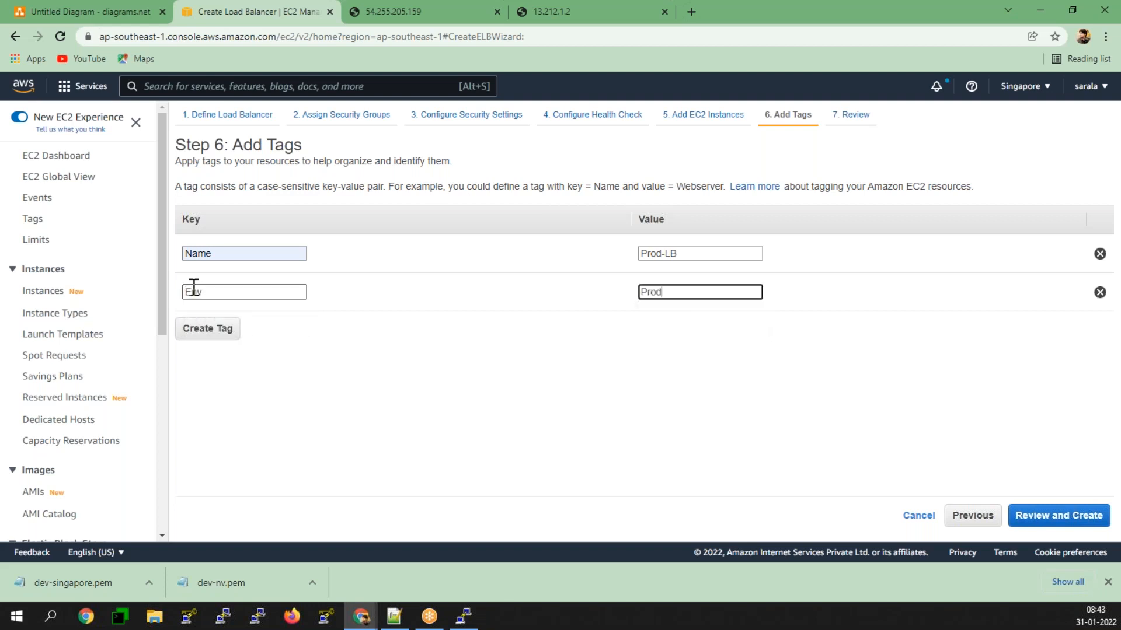
Step: Review and create the Prod-CLB load balancer, then return to the load balancer list
left_click(1082, 517)
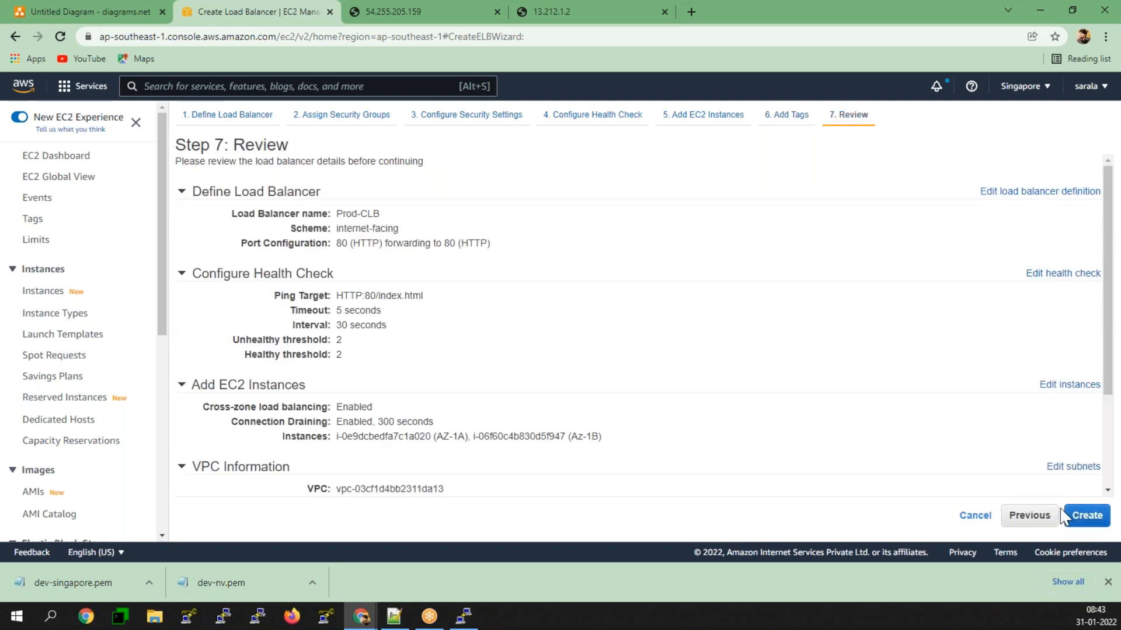
left_click(1084, 517)
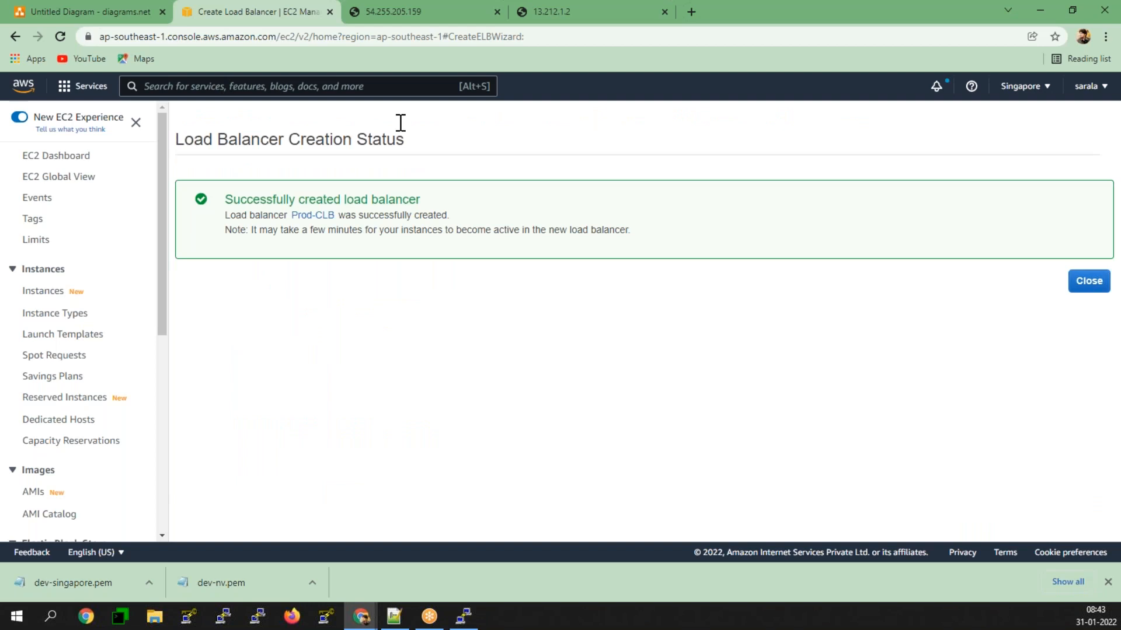
left_click(1086, 282)
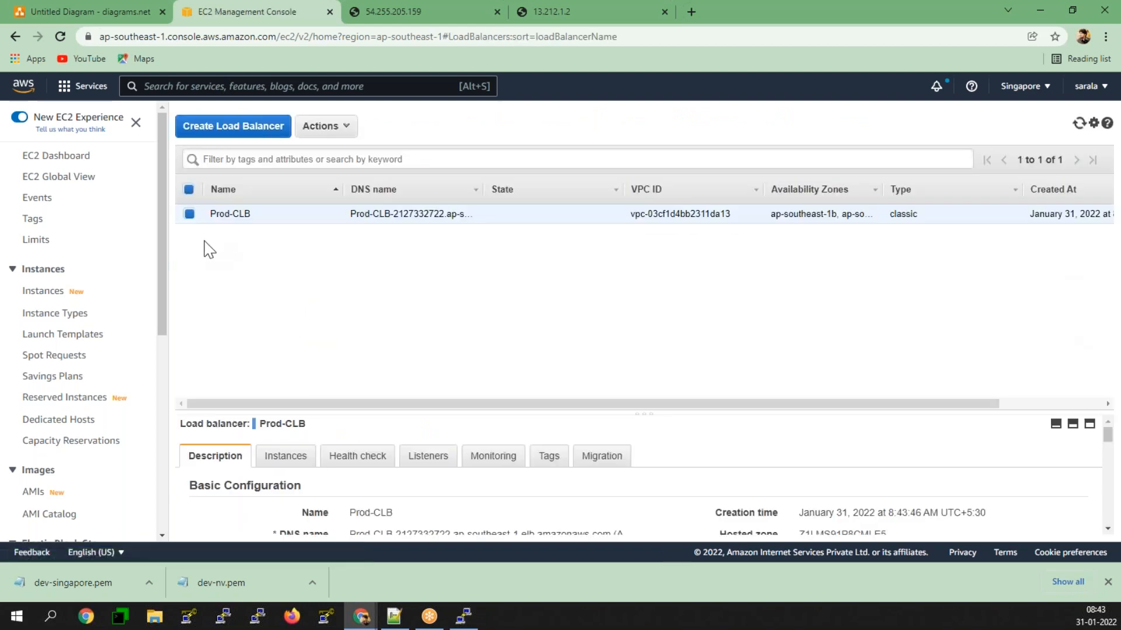
Step: Copy Prod-CLB's DNS name from its description and open it in a new browser tab
left_click_drag(635, 414, 626, 284)
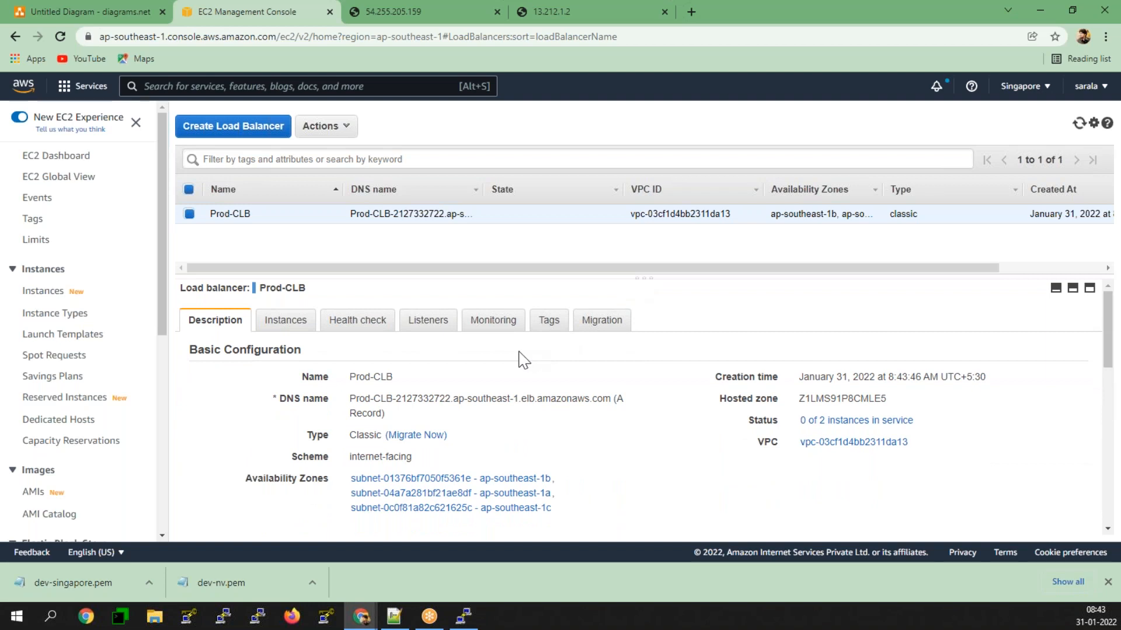
left_click_drag(613, 399, 350, 399)
right_click(357, 398)
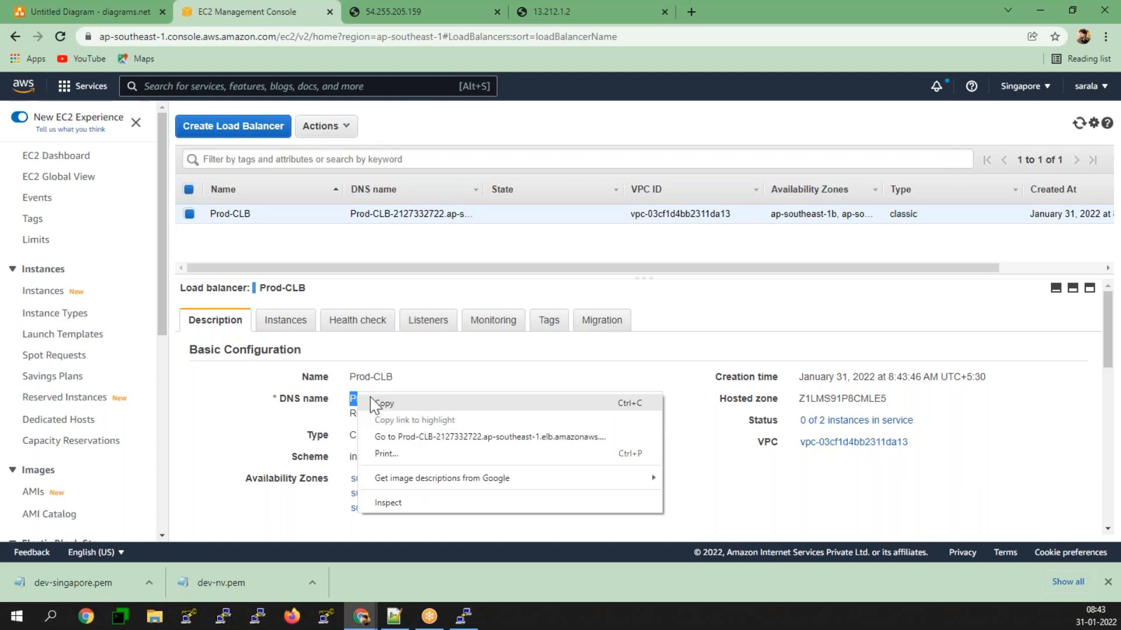
left_click(380, 403)
left_click(691, 11)
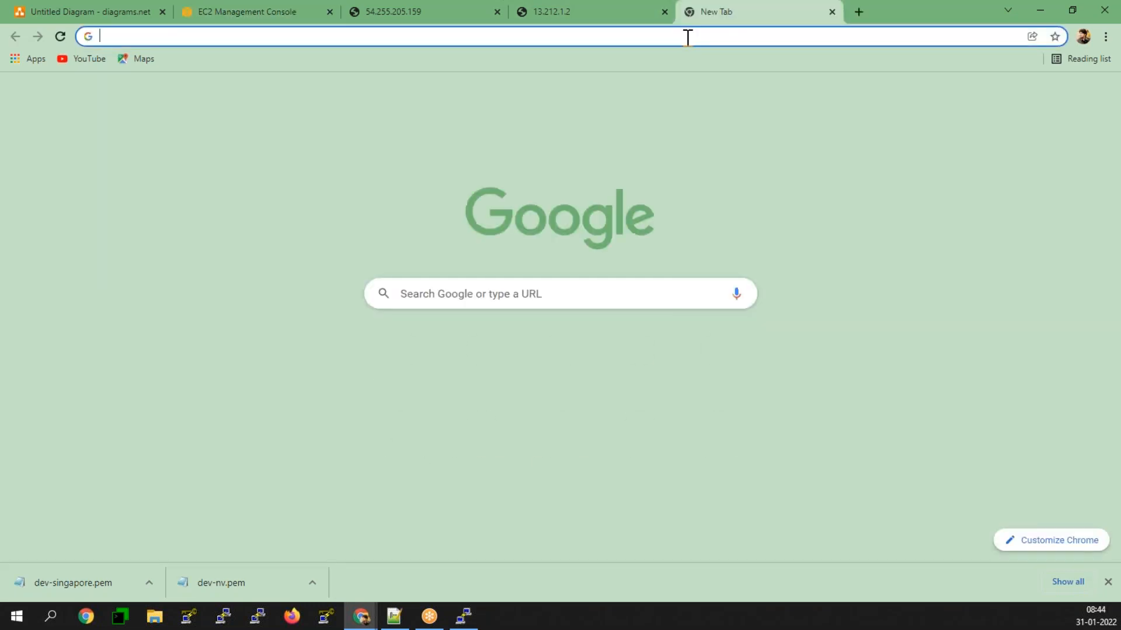
right_click(688, 36)
left_click(738, 147)
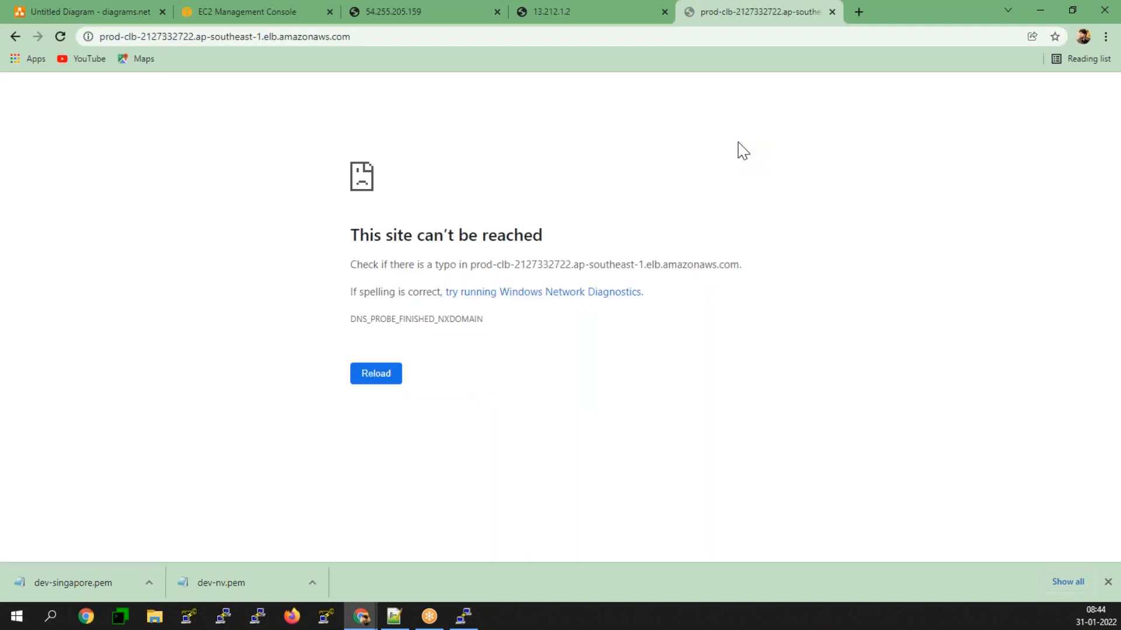
Step: Check the status of Prod-CLB's registered instances in the EC2 console, then refresh and view its description
left_click(219, 10)
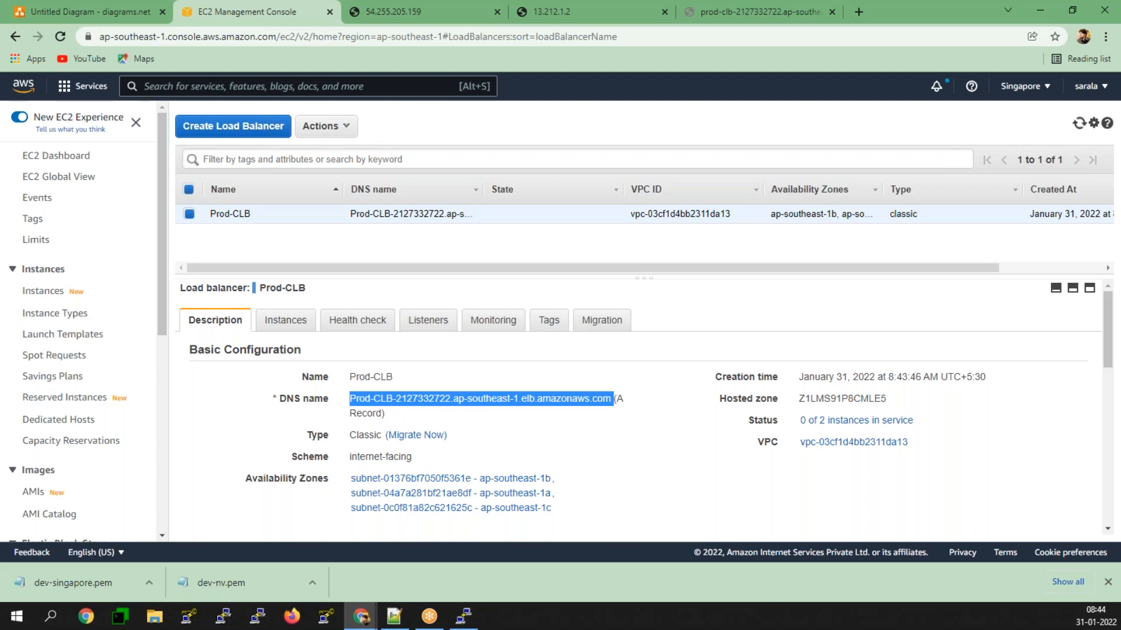
key("super+e")
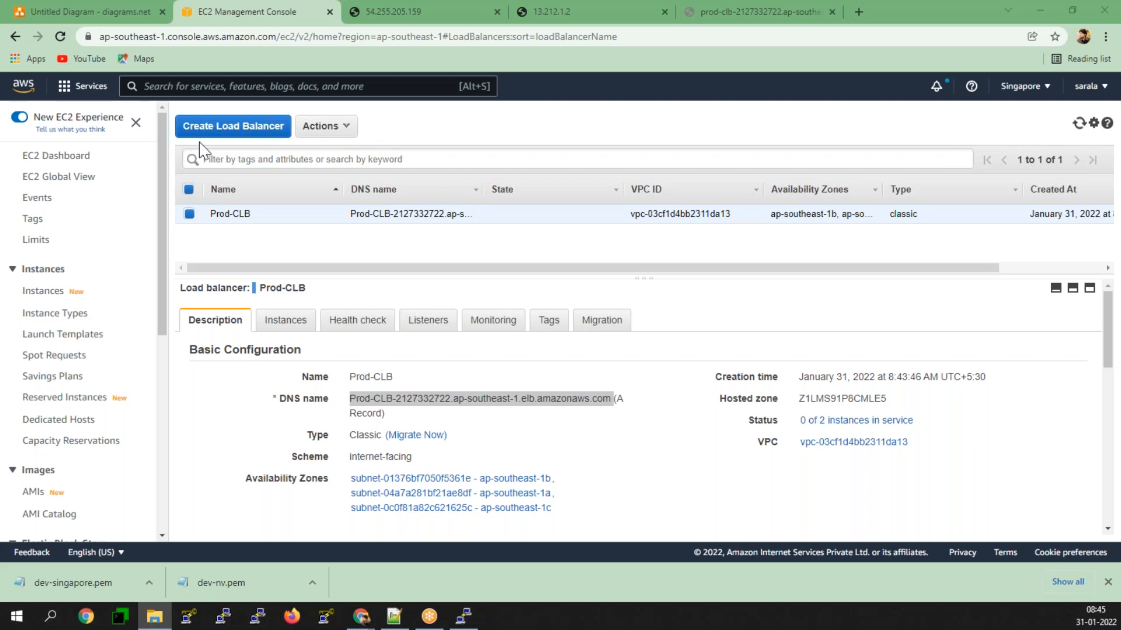
left_click(299, 332)
left_click(299, 332)
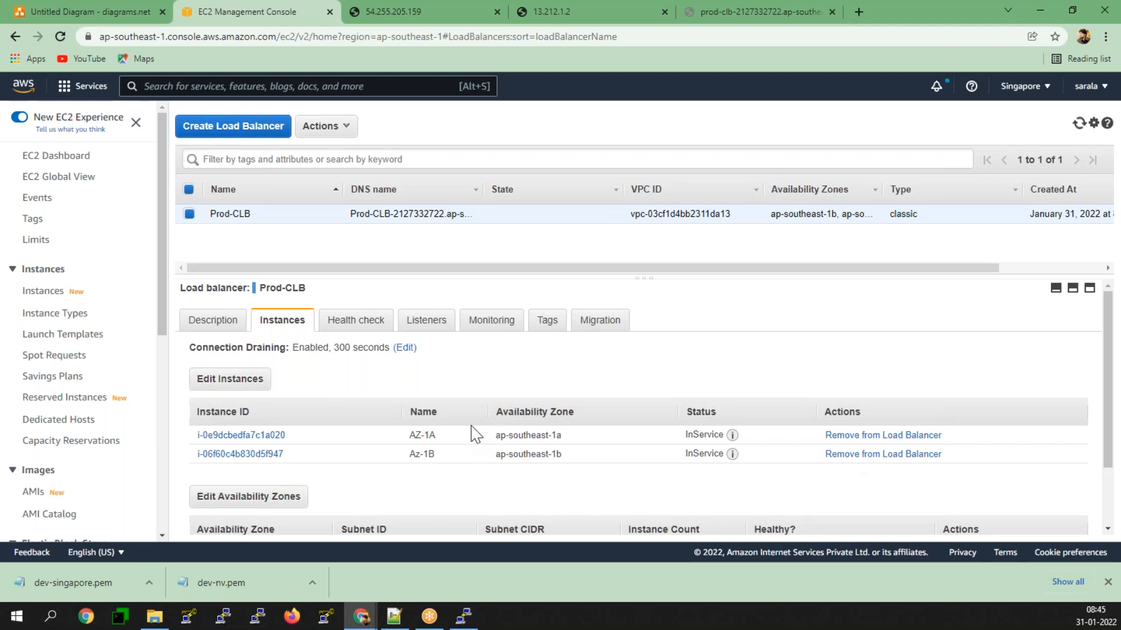
left_click(1078, 124)
left_click(202, 326)
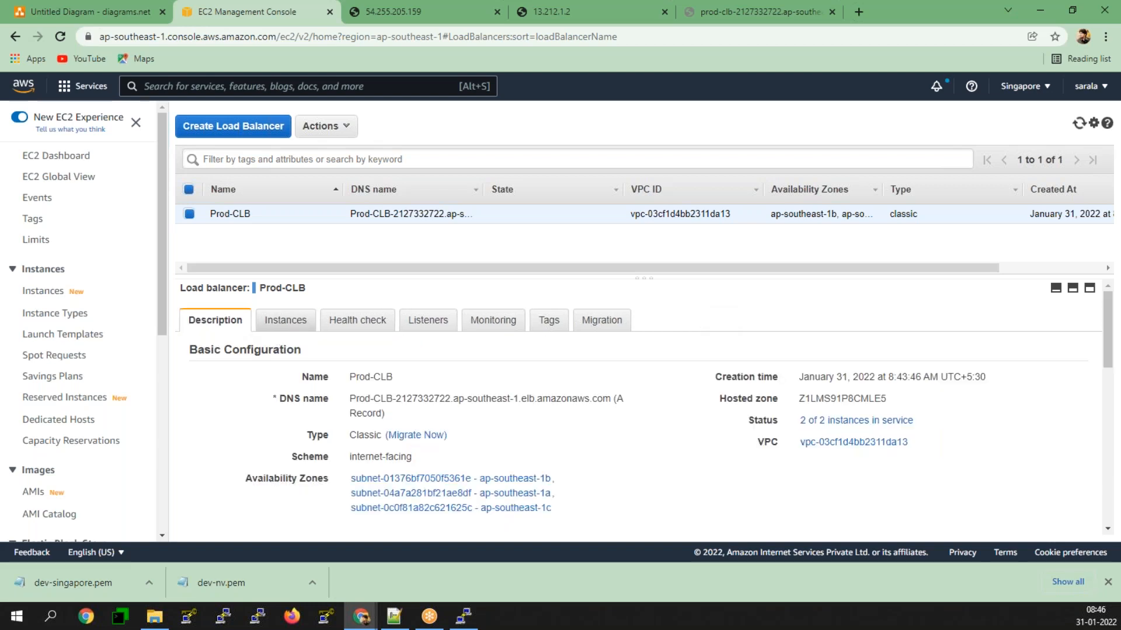
Step: Reload the web page at Prod-CLB's DNS name to test which server answers
left_click(706, 9)
left_click(62, 37)
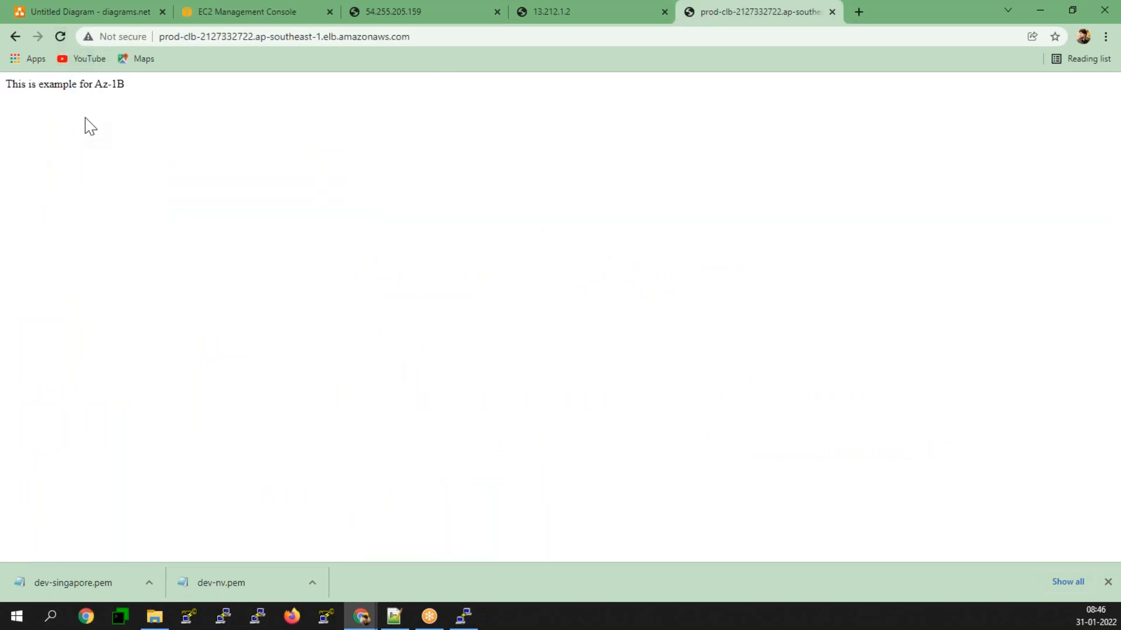
left_click(61, 37)
left_click(60, 38)
Step: Refresh the load balancer details in the EC2 console and copy Prod-CLB's DNS name again
left_click(253, 6)
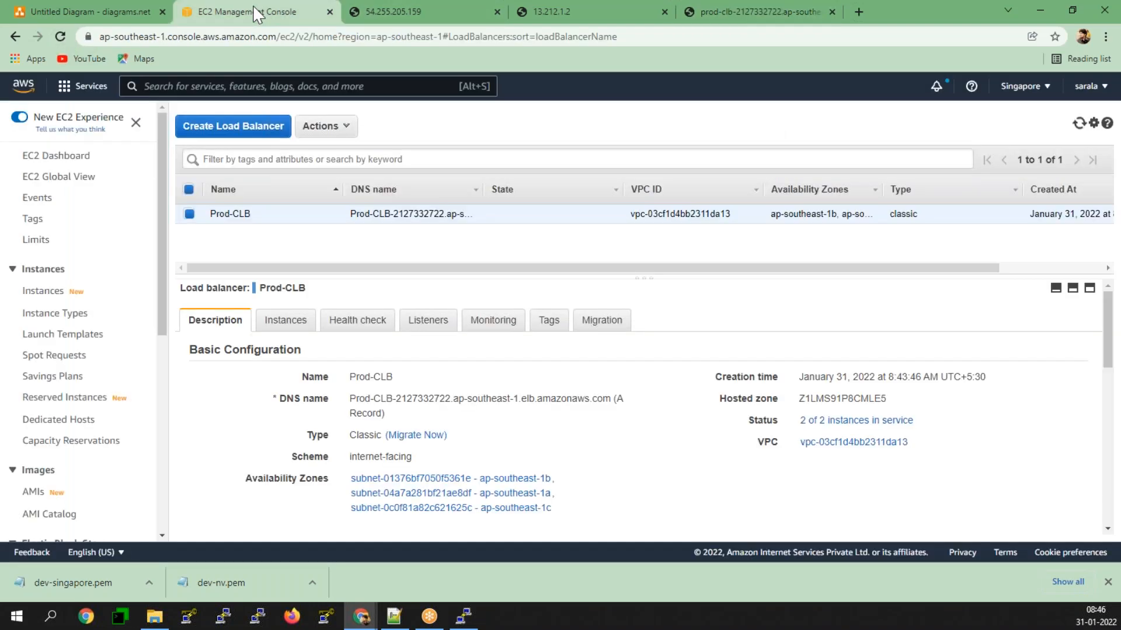
left_click(1079, 128)
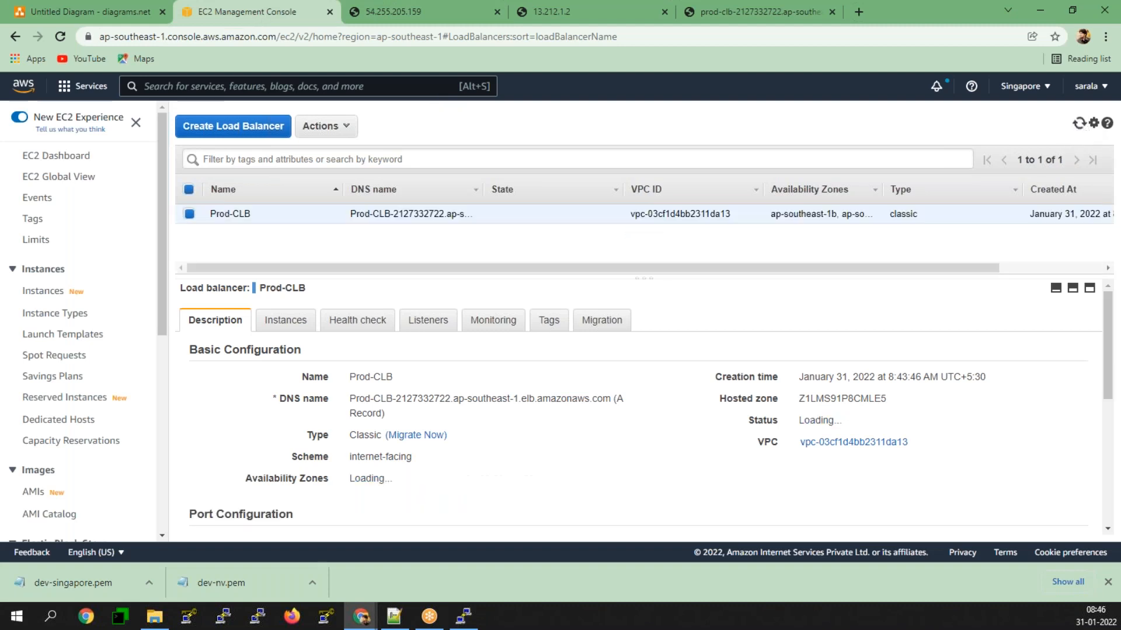
left_click_drag(610, 399, 345, 402)
right_click(352, 406)
left_click(376, 410)
Step: Reload the load balancer's web page many times to observe how requests are distributed between the two servers
left_click(769, 19)
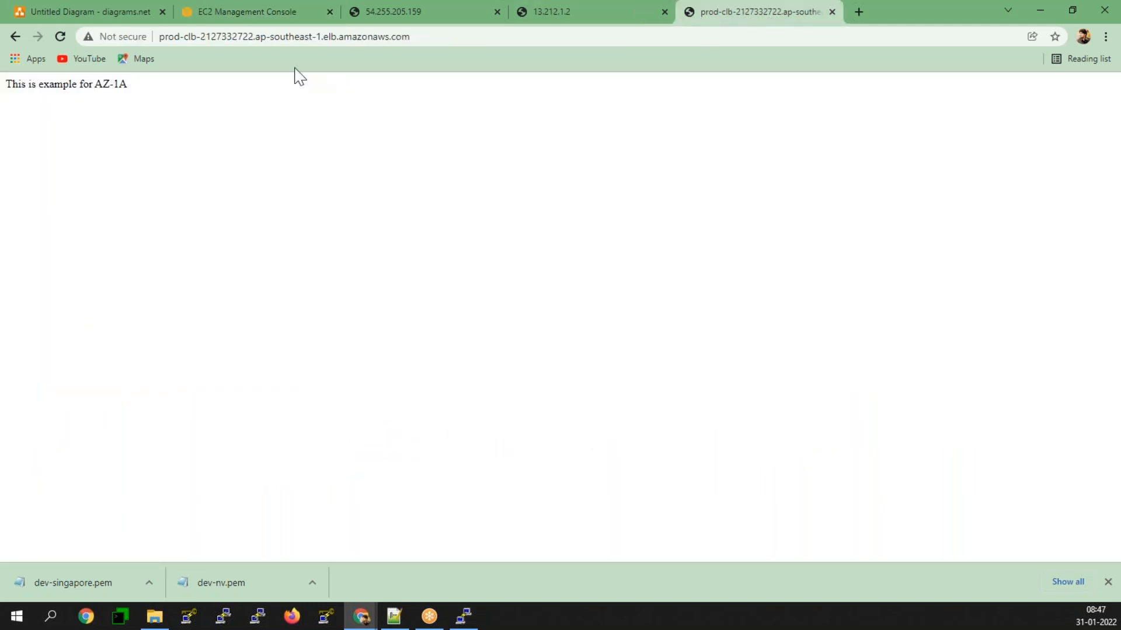
left_click(60, 36)
left_click(62, 35)
left_click(62, 35)
left_click(61, 35)
left_click(62, 35)
left_click(62, 35)
left_click(62, 35)
left_click(62, 35)
left_click(62, 35)
left_click(62, 35)
left_click(62, 35)
left_click(62, 35)
left_click(62, 35)
left_click(62, 35)
left_click(62, 35)
left_click(61, 35)
left_click(62, 35)
left_click(62, 35)
left_click(62, 36)
left_click(62, 35)
left_click(61, 37)
left_click(61, 36)
left_click(61, 37)
left_click(60, 36)
left_click(61, 37)
left_click(61, 36)
left_click(61, 36)
left_click(61, 36)
left_click(61, 37)
left_click(61, 36)
left_click(61, 36)
left_click(64, 35)
left_click(64, 35)
left_click(61, 36)
Step: Terminate the Az-1B EC2 instance, refresh the instance list and dismiss the termination notice
left_click(289, 14)
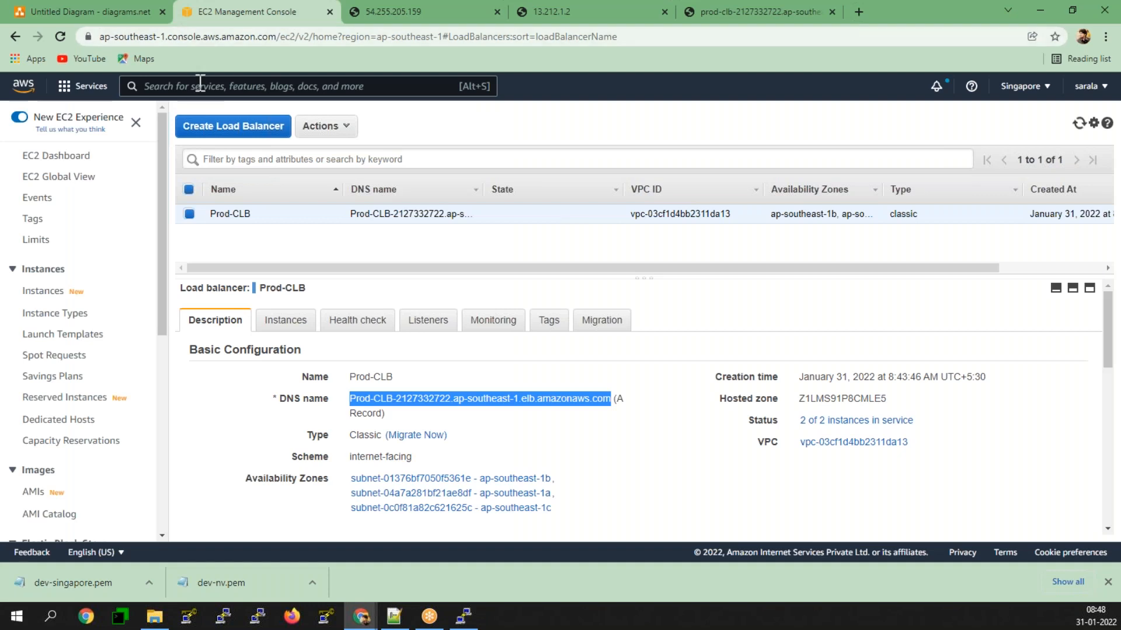
left_click(59, 298)
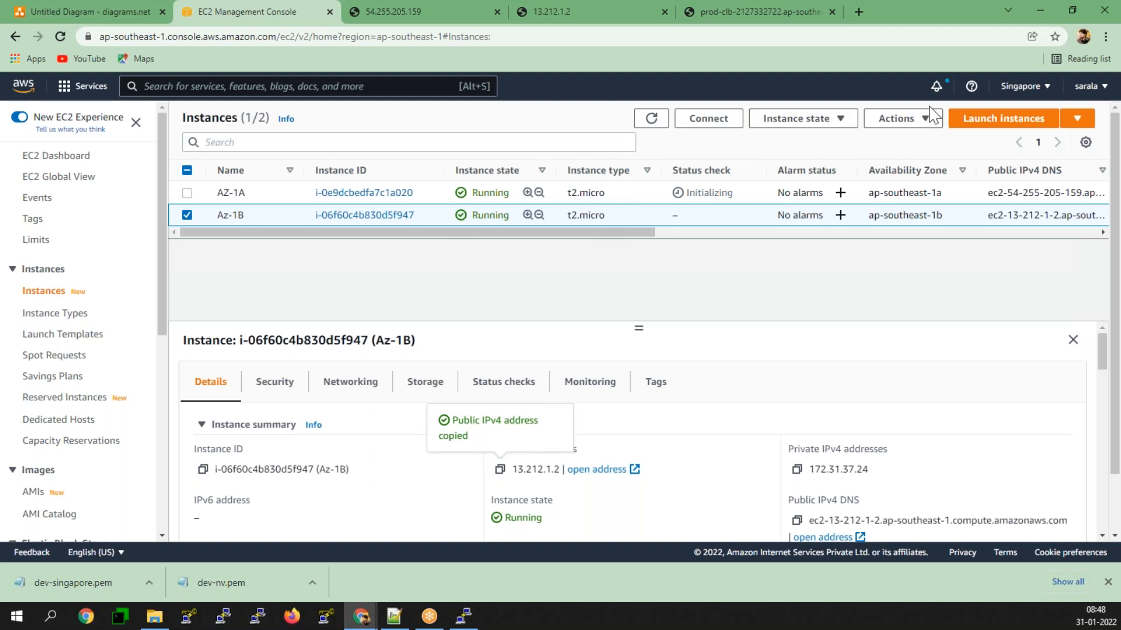
left_click(771, 120)
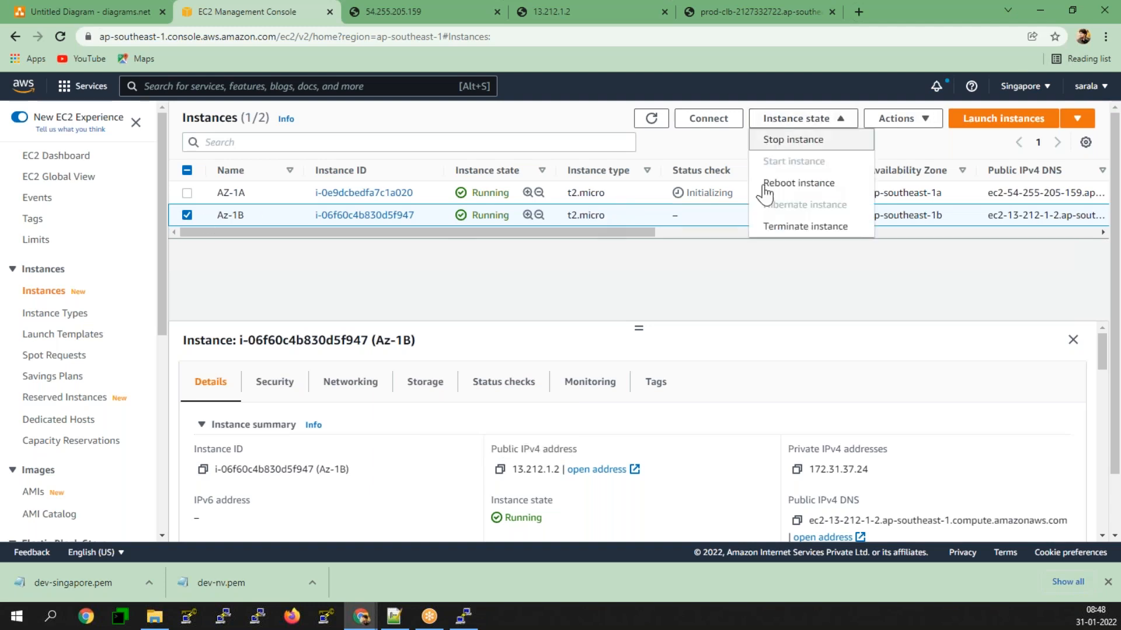
left_click(789, 229)
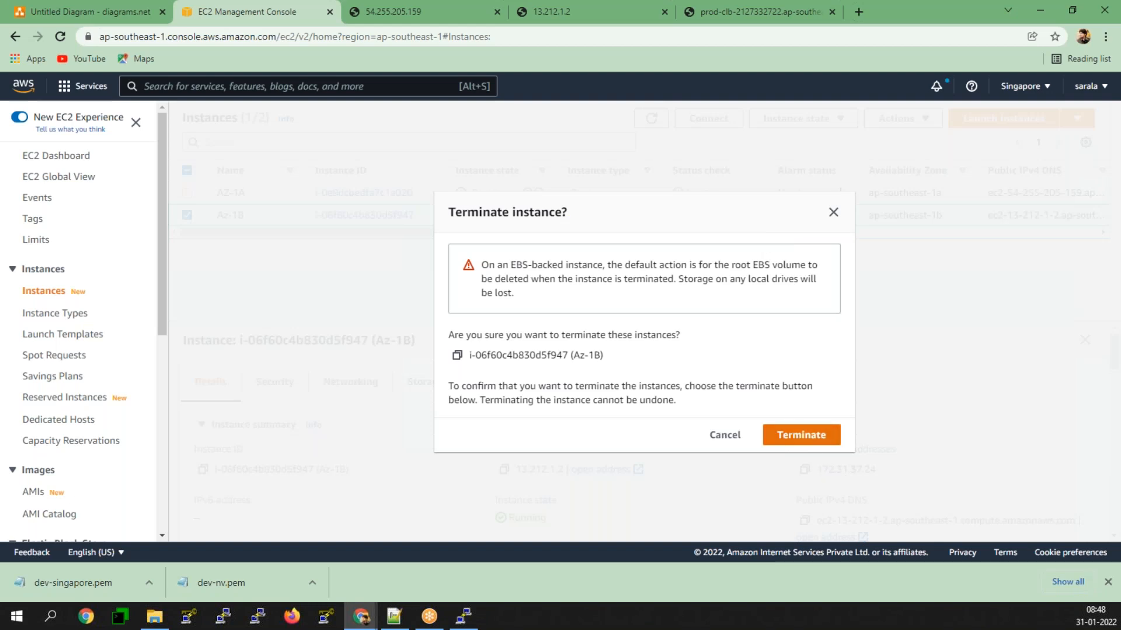
left_click(802, 434)
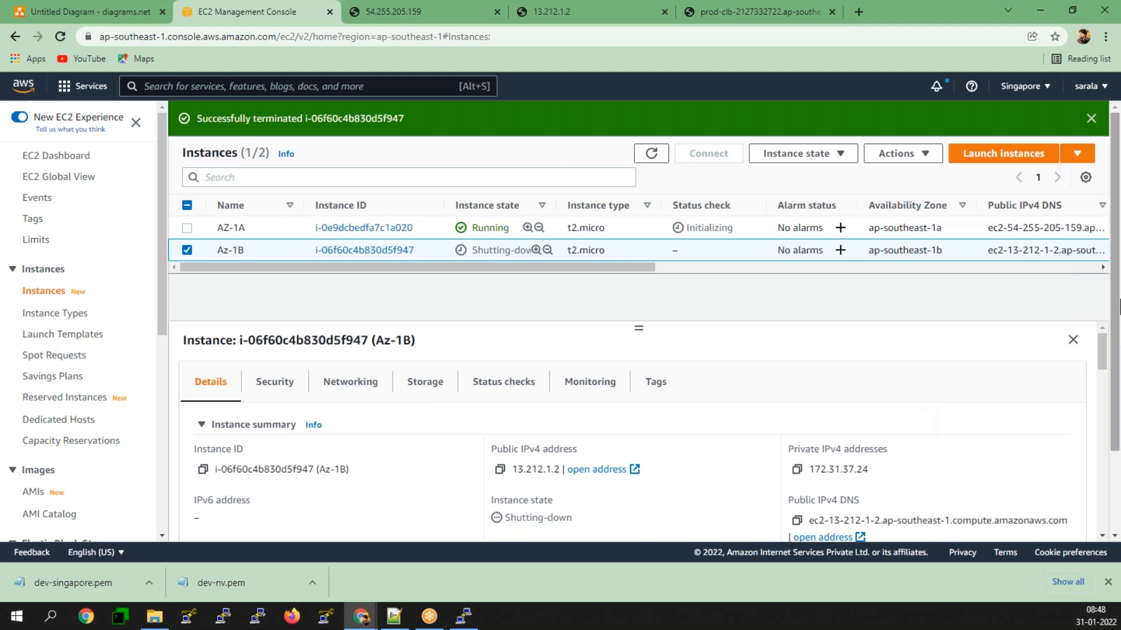
left_click(651, 154)
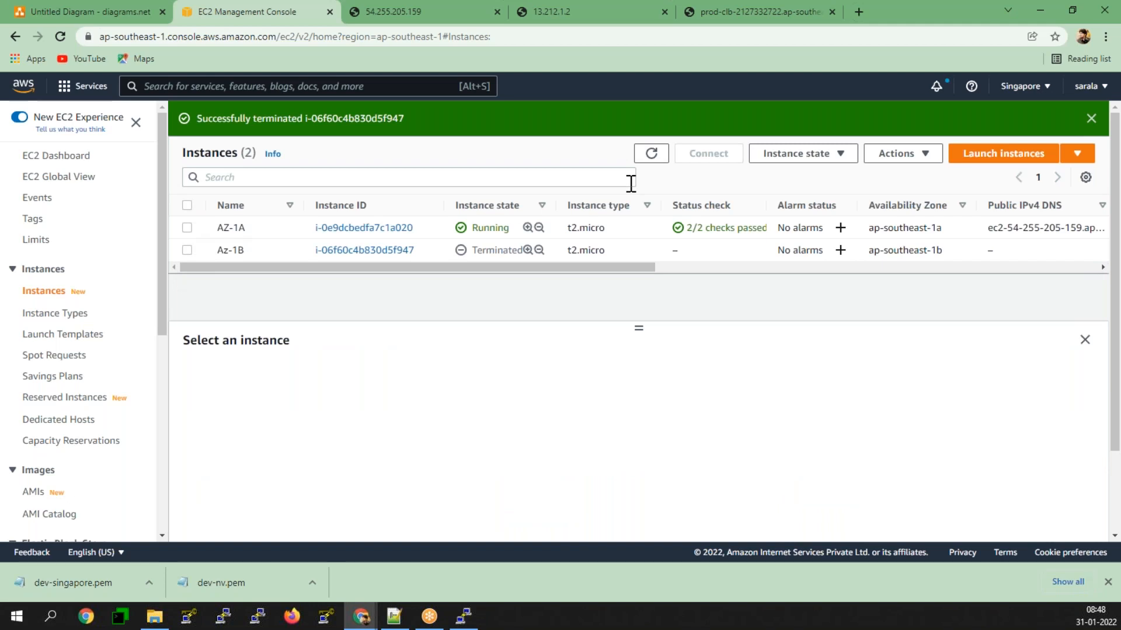
left_click(1091, 118)
Step: Examine which instances remain registered with Prod-CLB and refresh the load balancer list
scroll(78, 287, "down", 5)
left_click(48, 449)
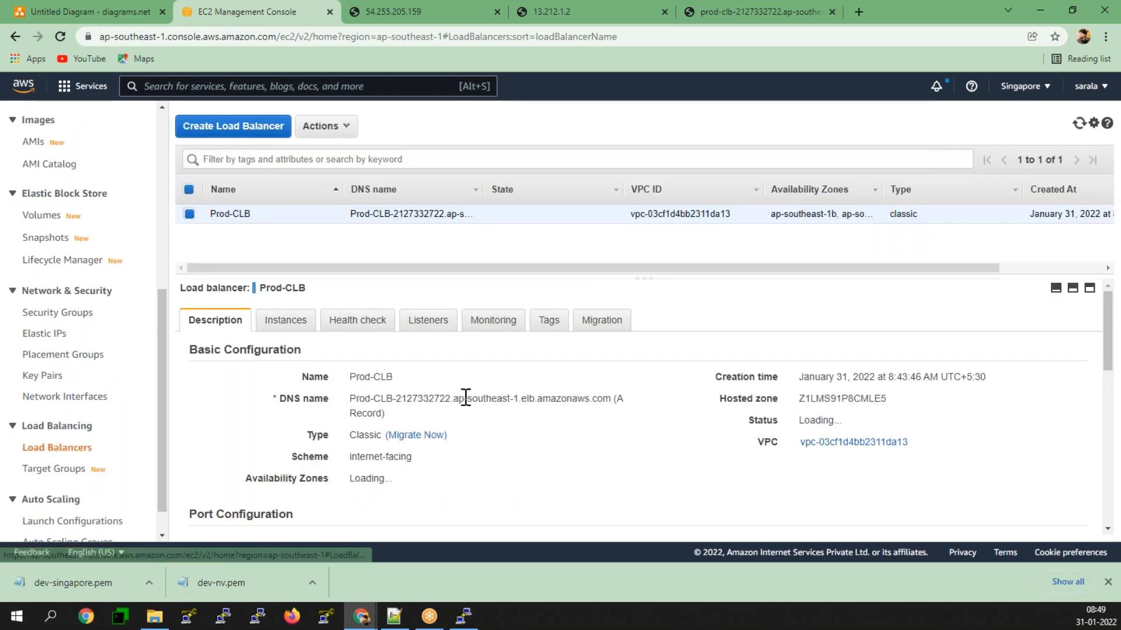
left_click(278, 322)
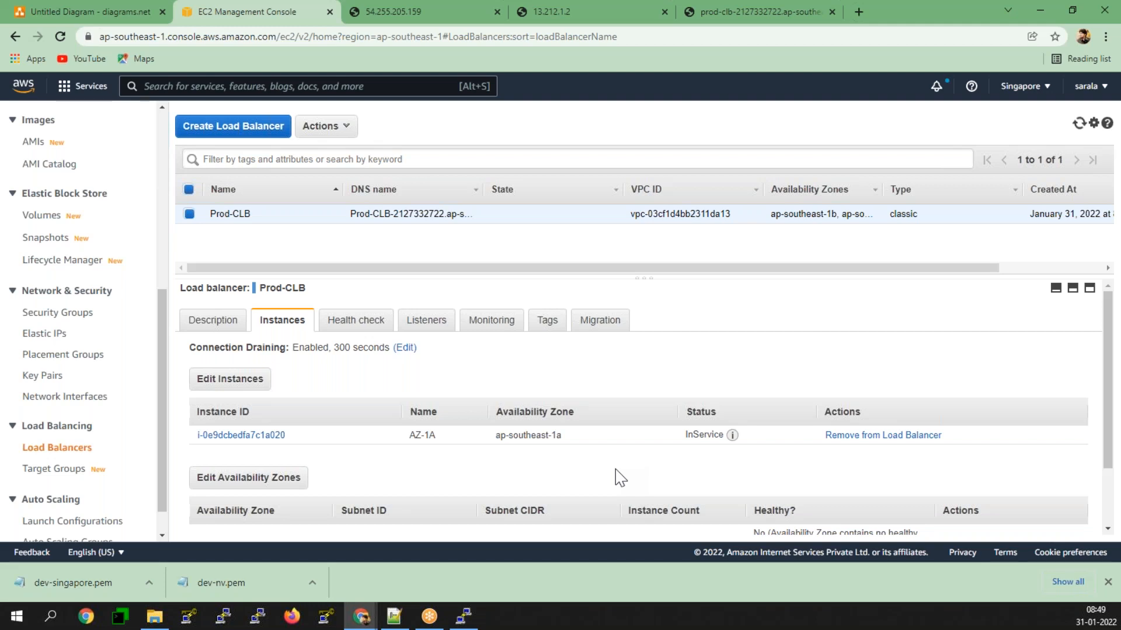
left_click(1079, 126)
Step: Reload the load balancer's web page several times to test its traffic with Az-1B terminated
left_click(747, 8)
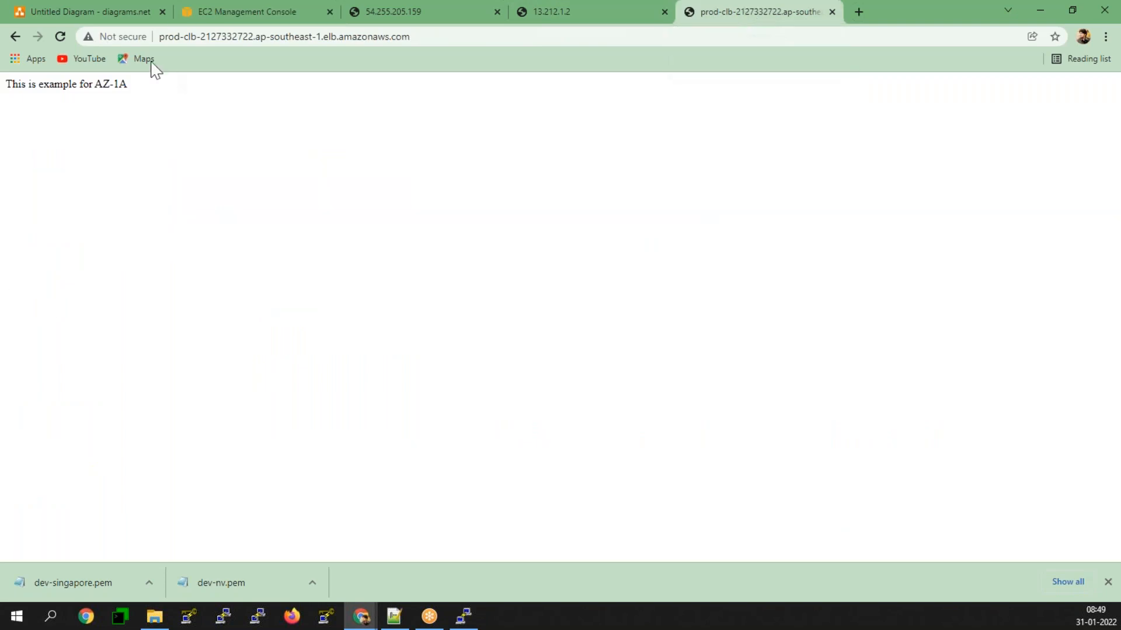
left_click(59, 43)
left_click(59, 43)
left_click(59, 43)
left_click(59, 43)
left_click(59, 43)
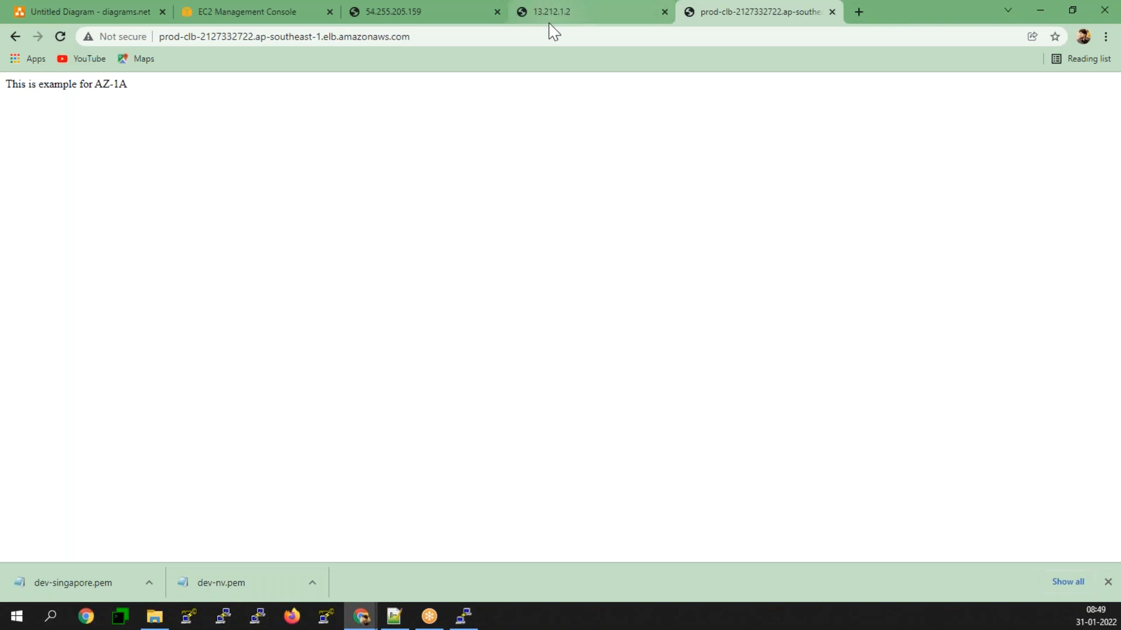
Step: Return to Prod-CLB's description in the EC2 console and close the three web server test pages
left_click(210, 18)
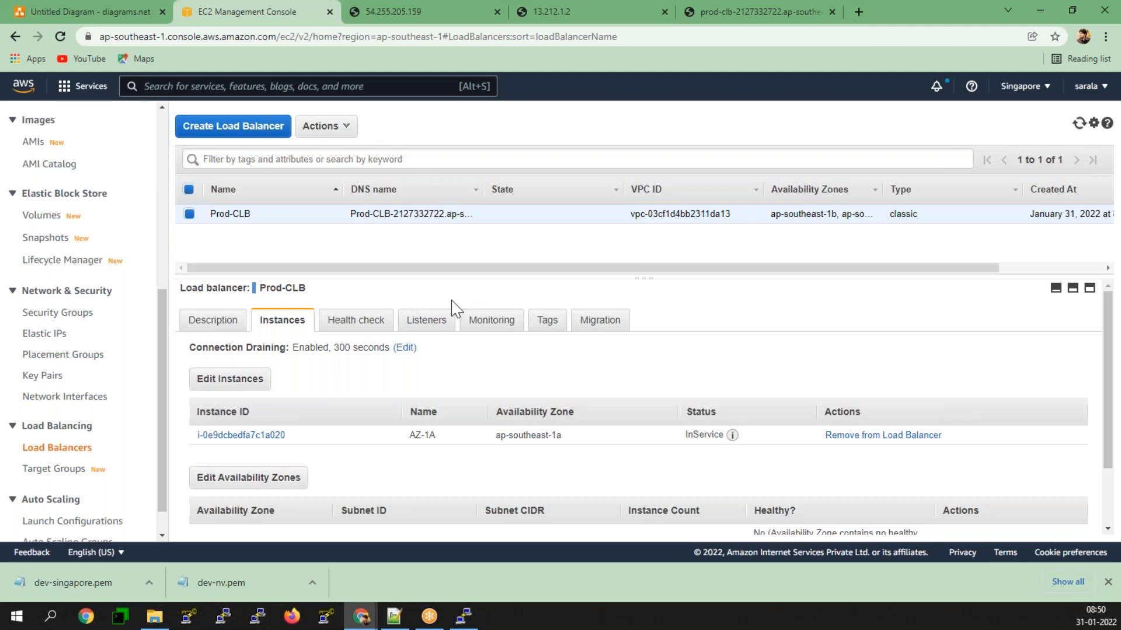
left_click(216, 320)
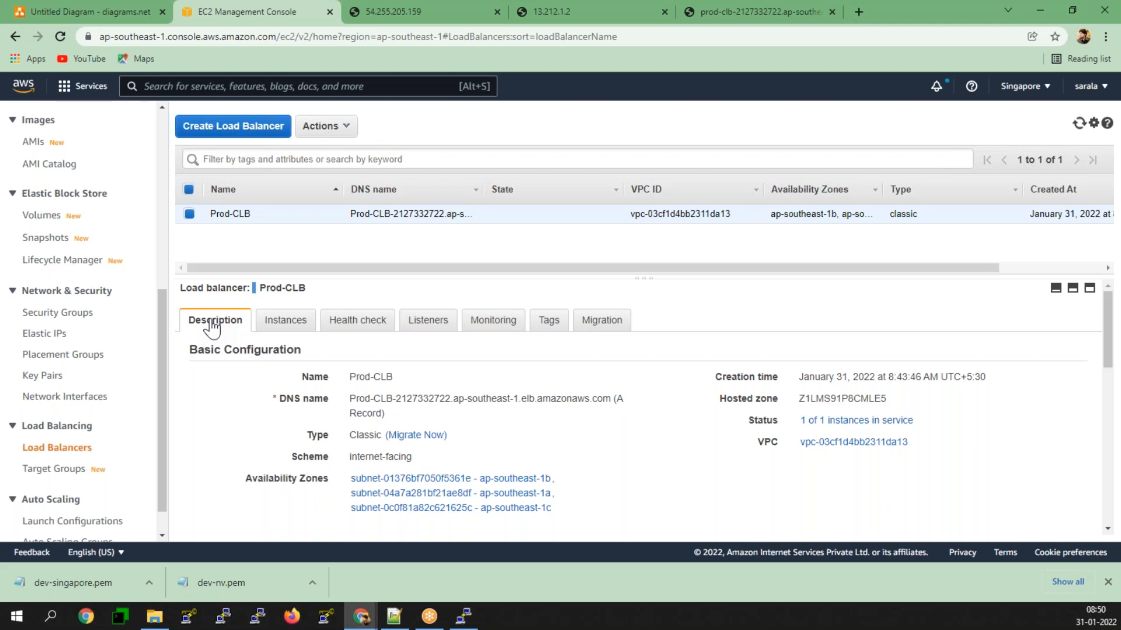
left_click(488, 16)
left_click(496, 12)
left_click(496, 12)
left_click(497, 11)
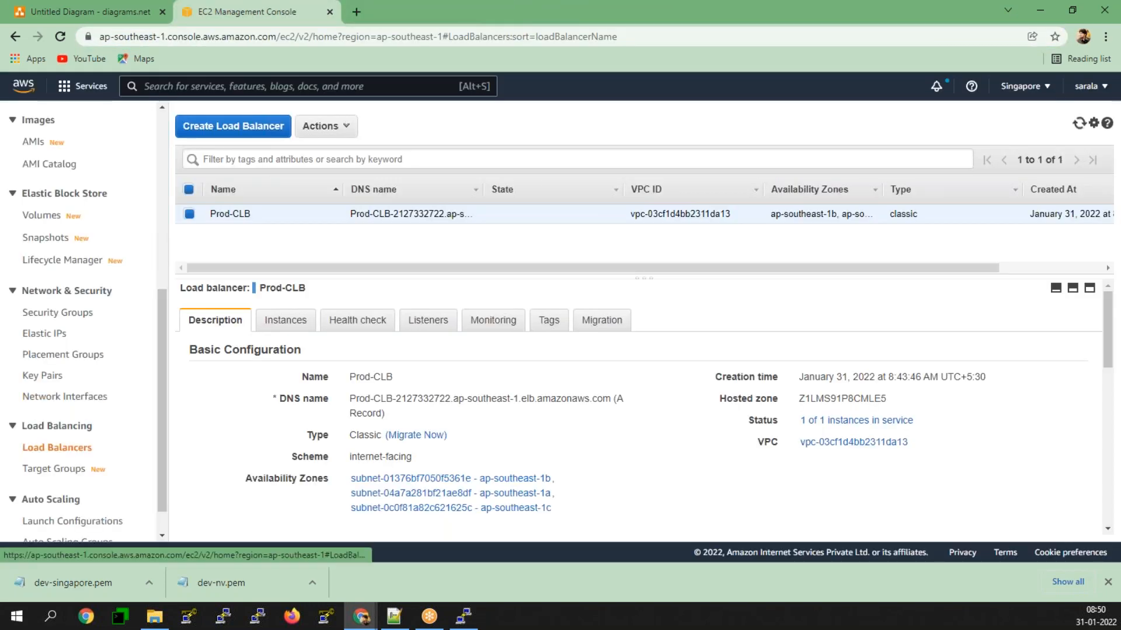
Step: Open the Application Load Balancer creation form and examine its security groups, HTTP:80 listener, target group option and summary
left_click(233, 125)
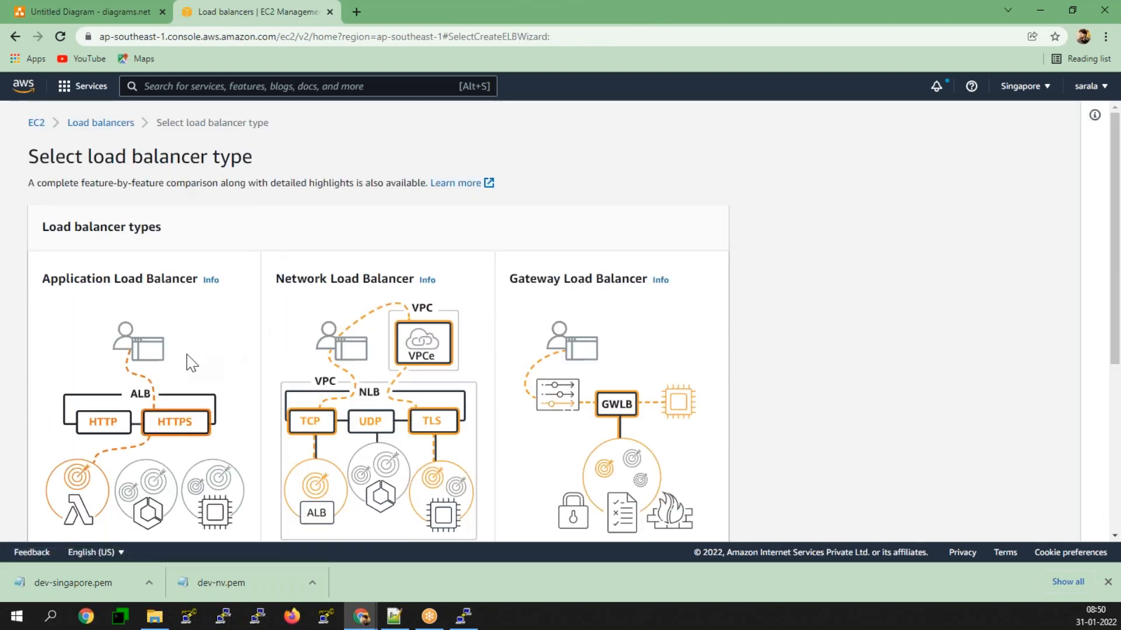
scroll(190, 362, "down", 4)
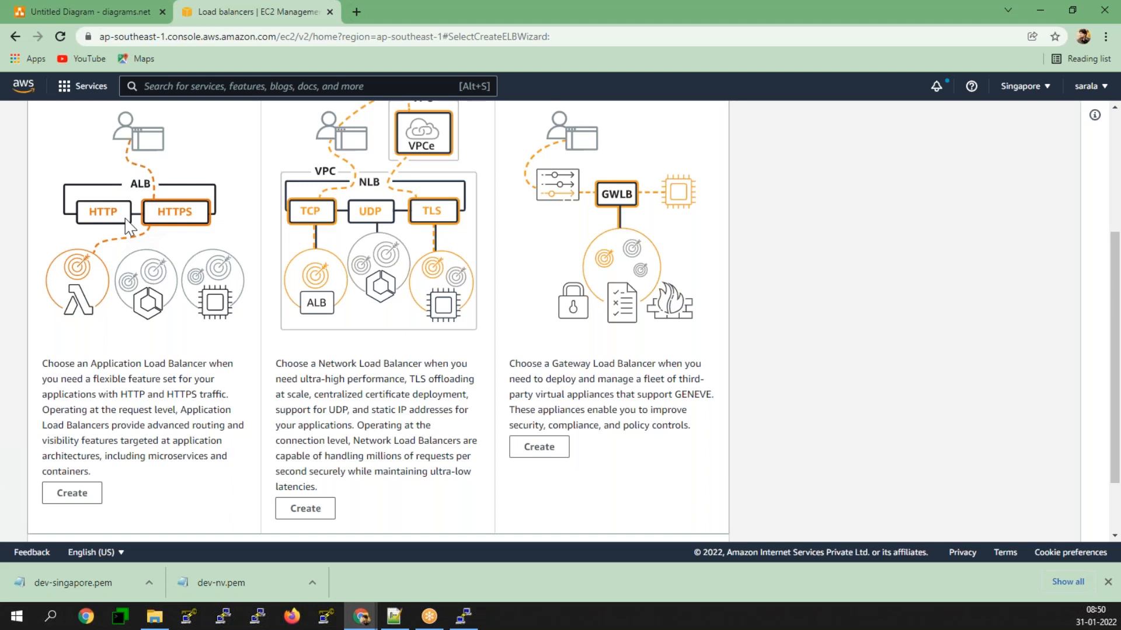
left_click(72, 493)
scroll(146, 443, "down", 3)
scroll(434, 428, "down", 20)
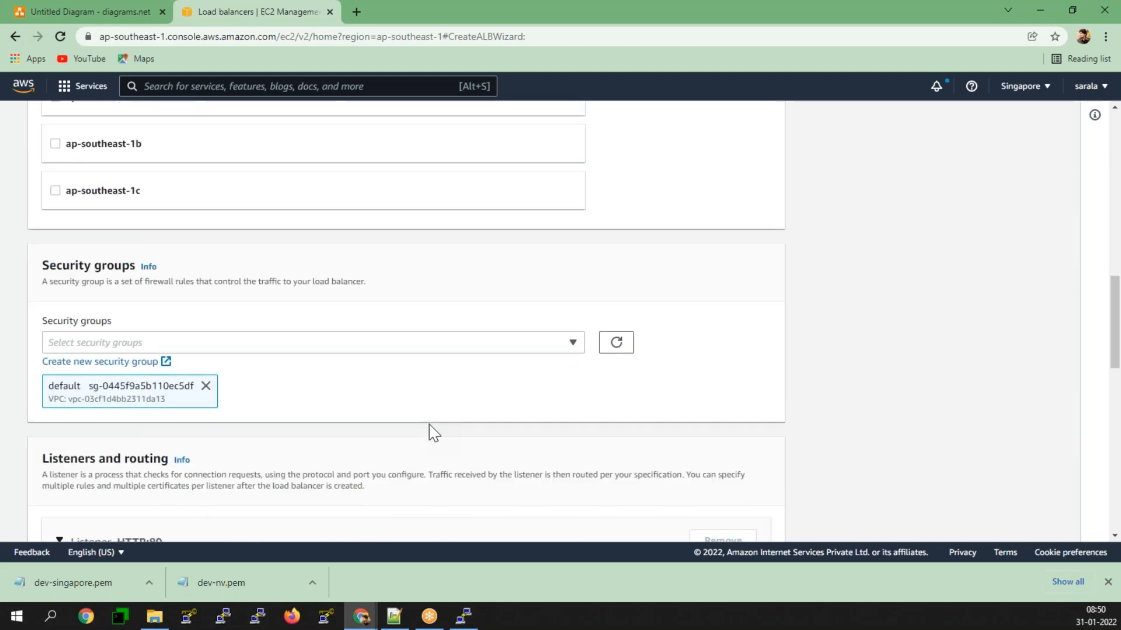
scroll(432, 426, "down", 3)
left_click(577, 198)
left_click(538, 200)
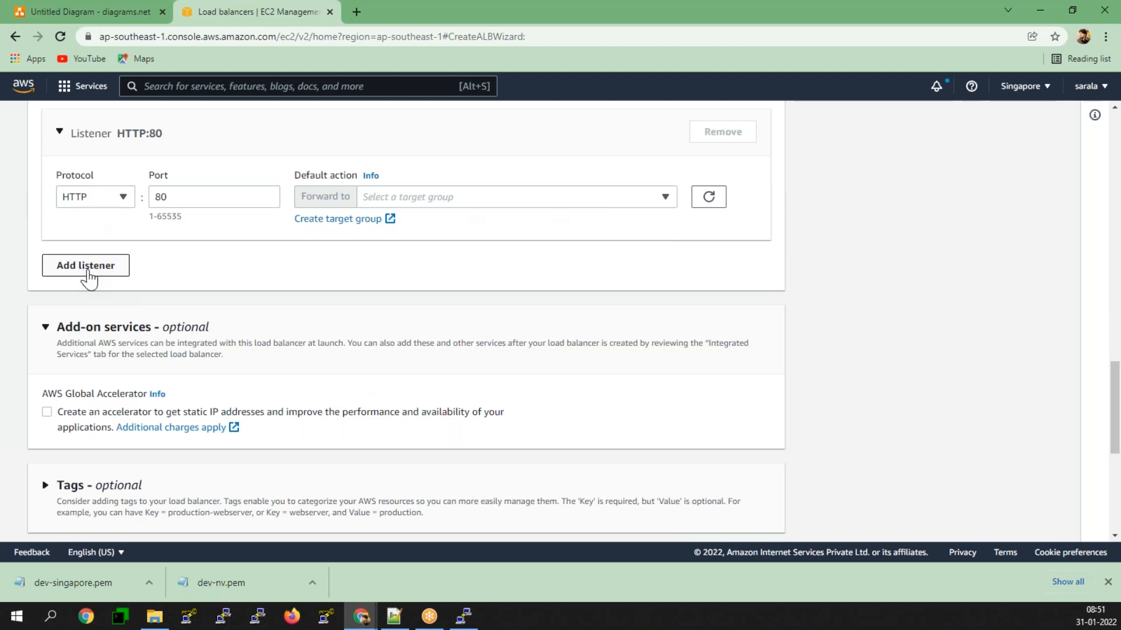
scroll(148, 370, "down", 5)
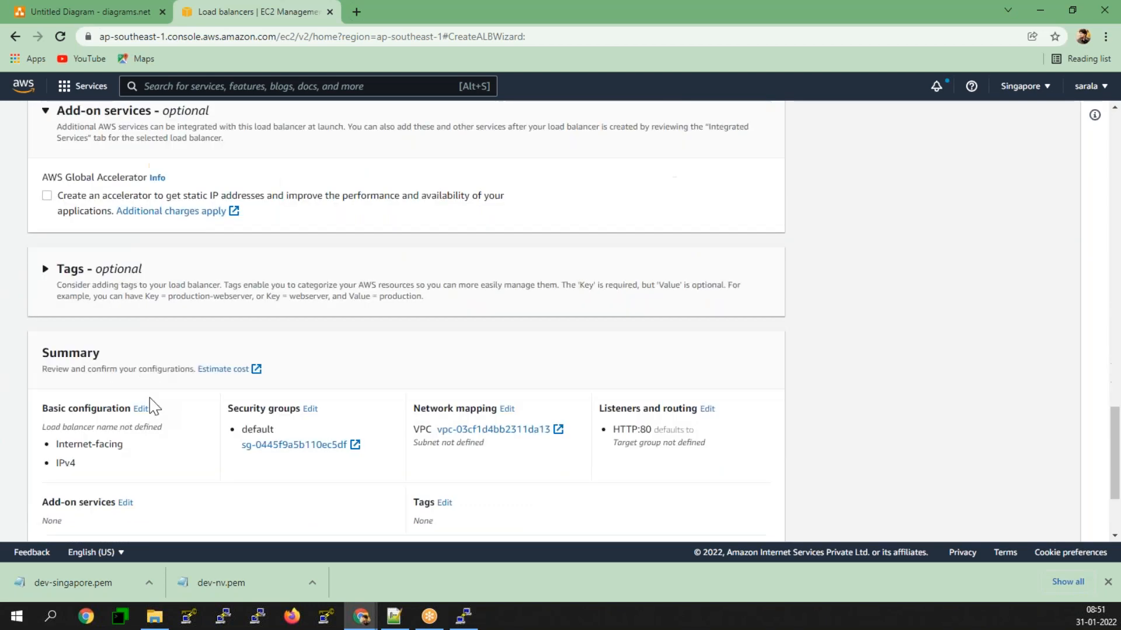
Step: Switch to the Jan.txt notes in Notepad++ and write "Application Load Balancer will Support" on line 268
left_click(400, 620)
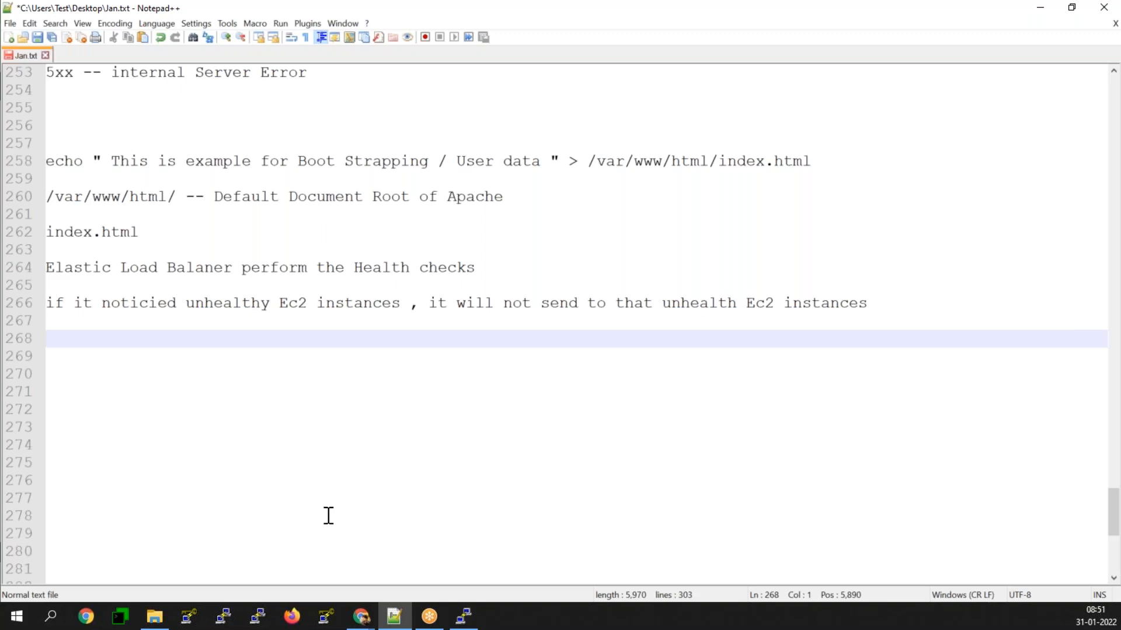
type("App")
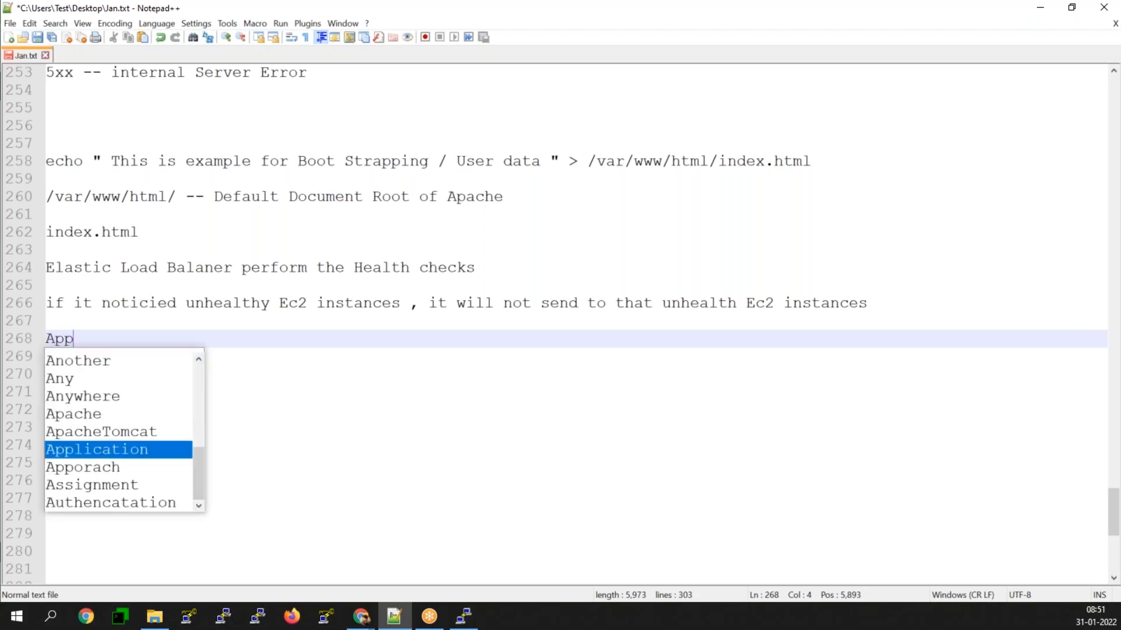
type("lication Load Balamc")
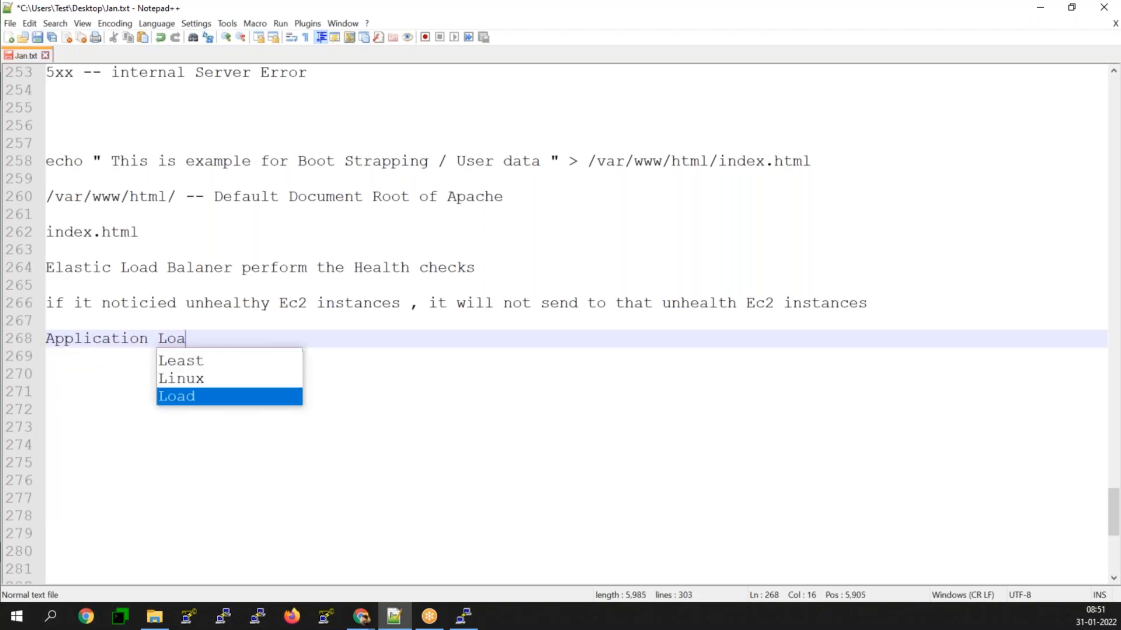
key("BackSpace")
key("BackSpace")
type("ncer ")
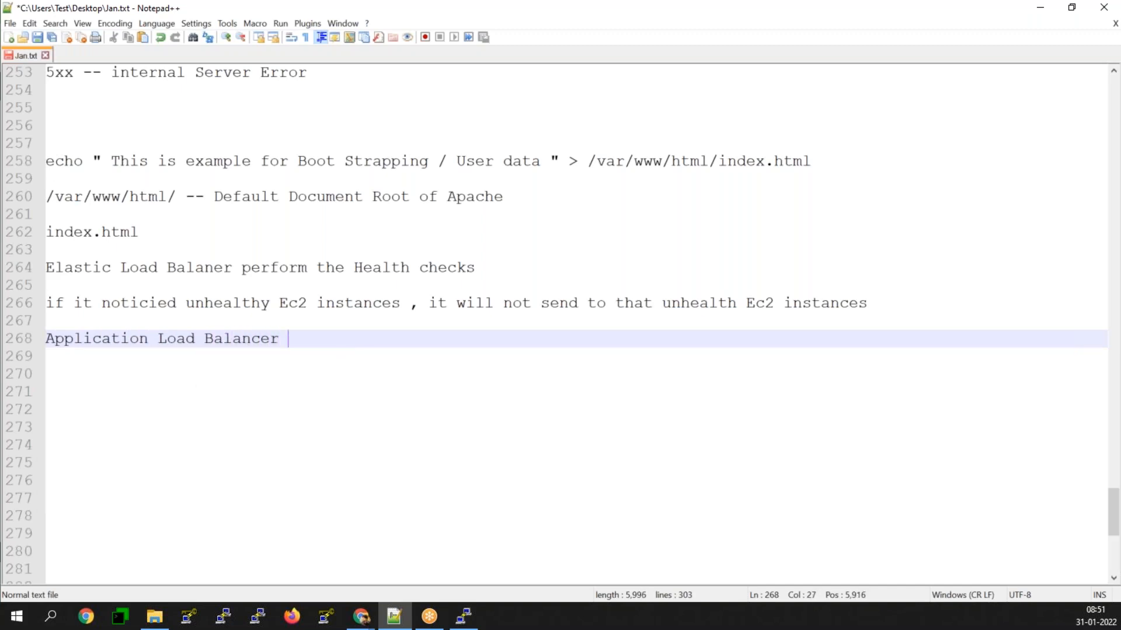
type("will")
key("Return")
key("BackSpace")
type("S")
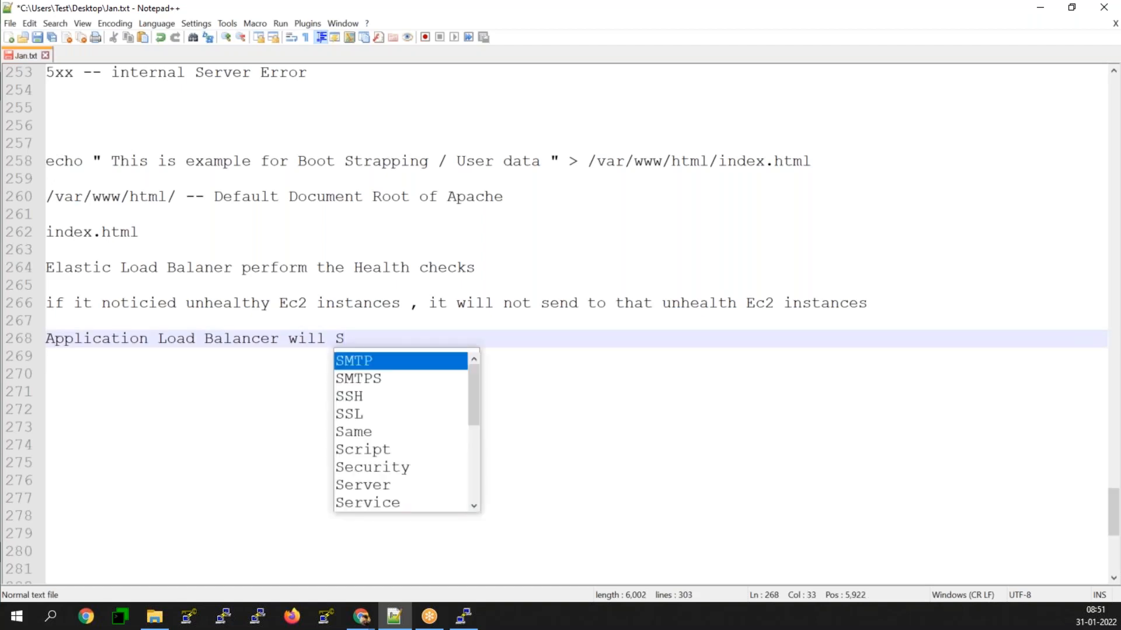
type("upport")
key("Return")
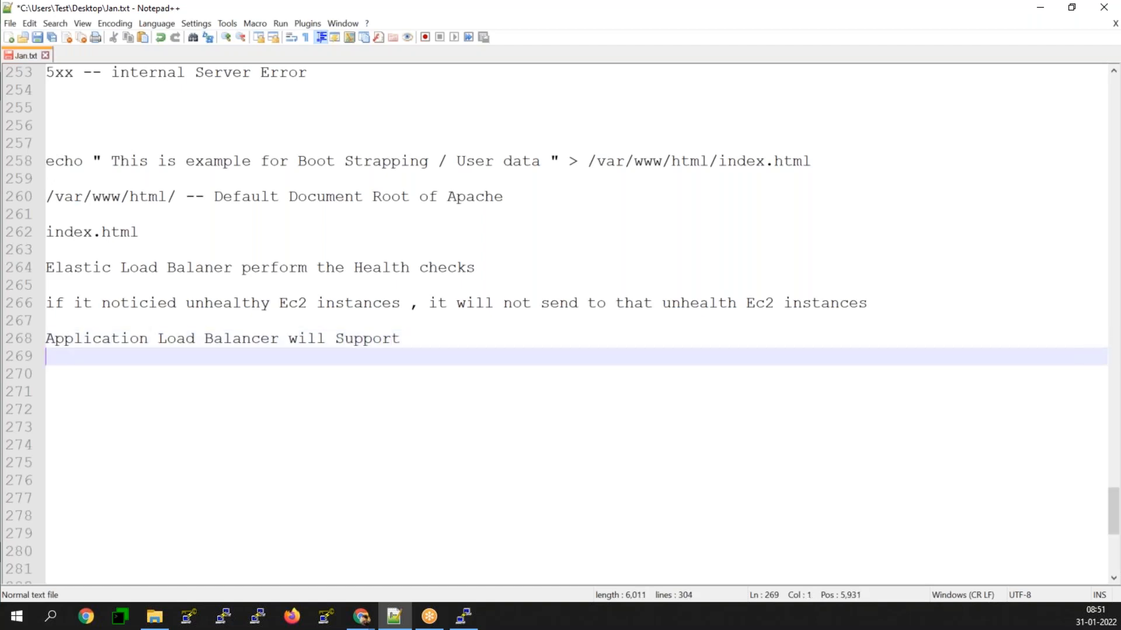
Step: Write "the http 200 - 399" on line 270 of the notes and leave a blank line after it
key("Return")
type("the http")
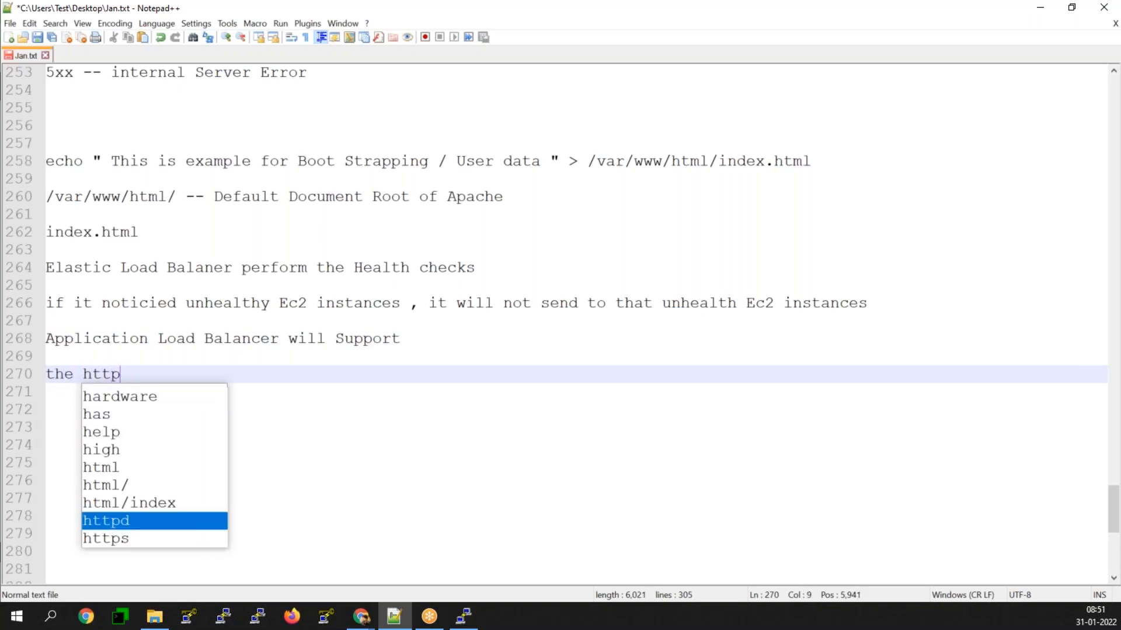
type(" 200 -")
type("399")
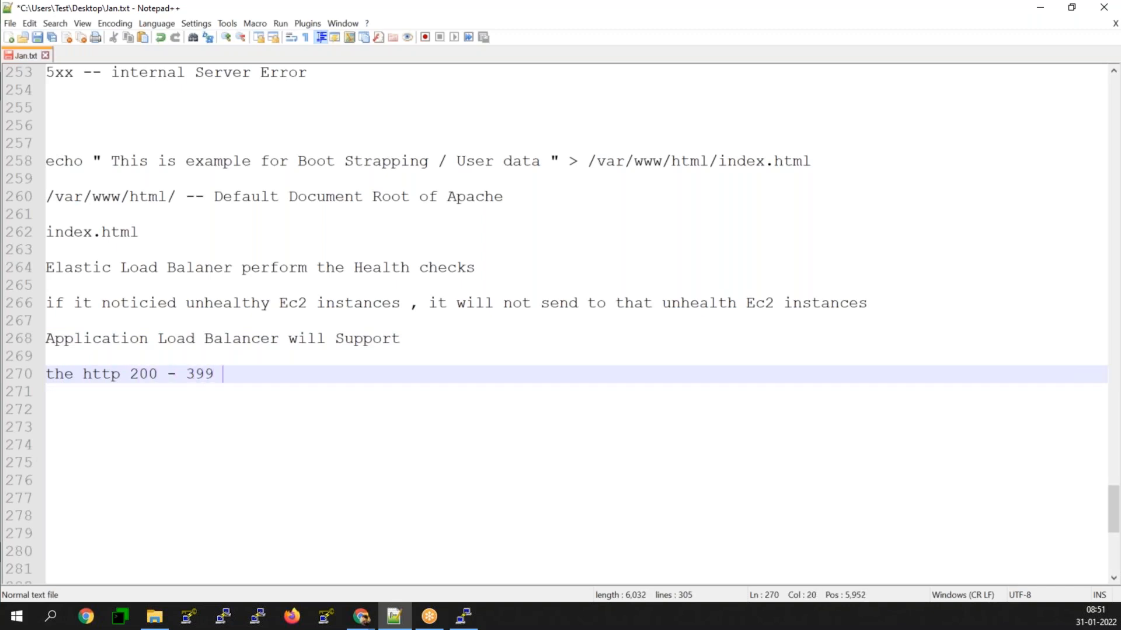
key("Return")
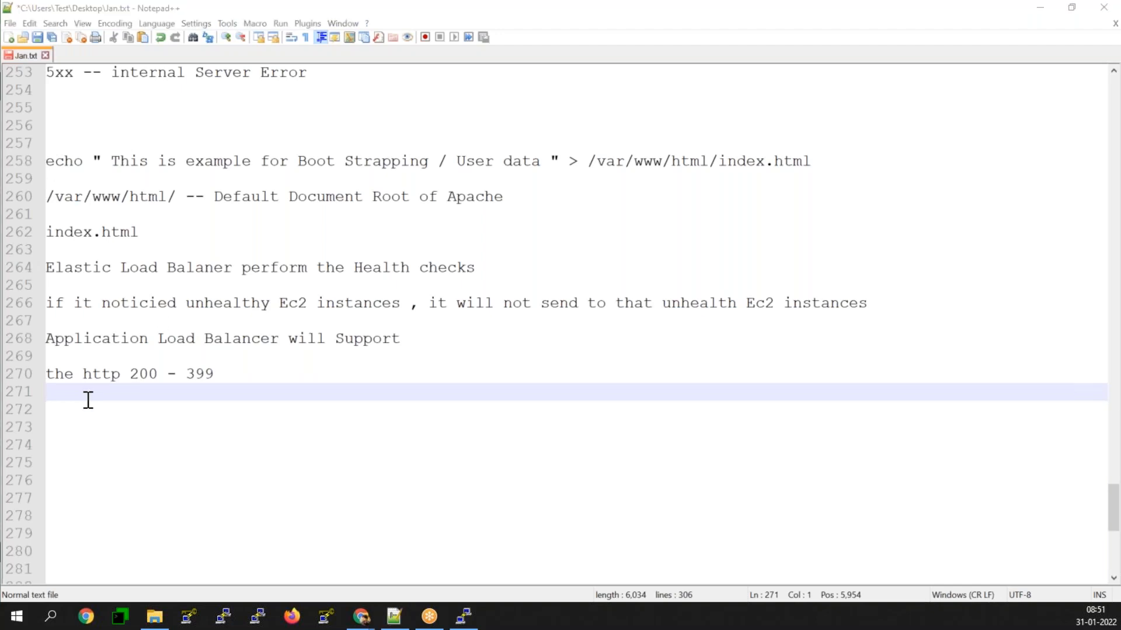
key("Return")
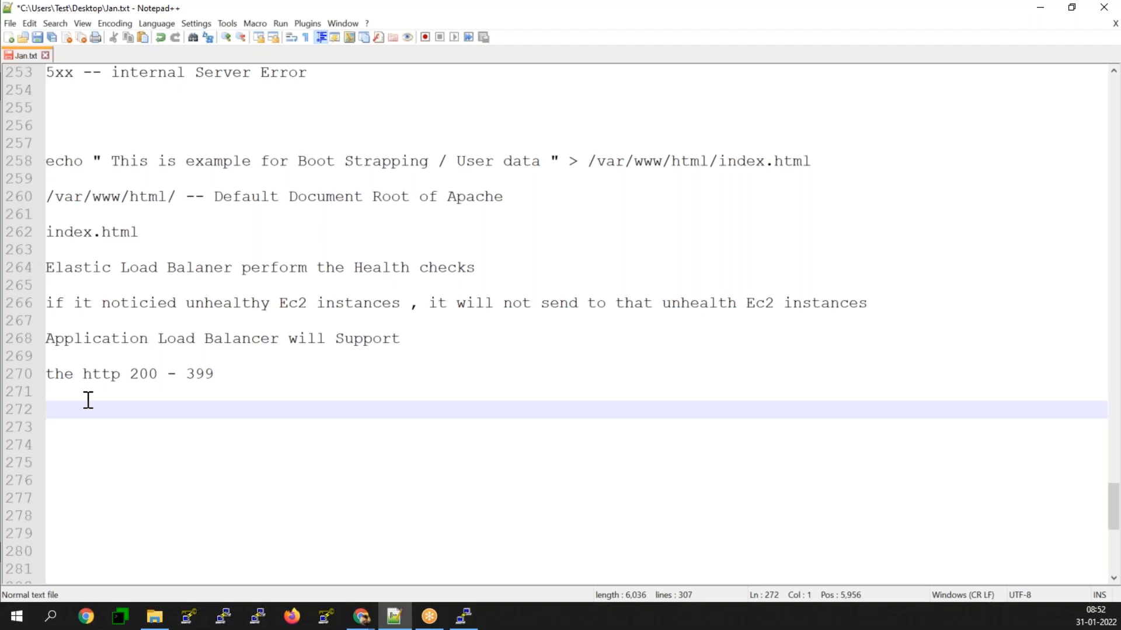
Step: Write "http and https" on line 272 of the notes and leave a blank line after it
left_click(134, 377)
left_click_drag(134, 377, 217, 375)
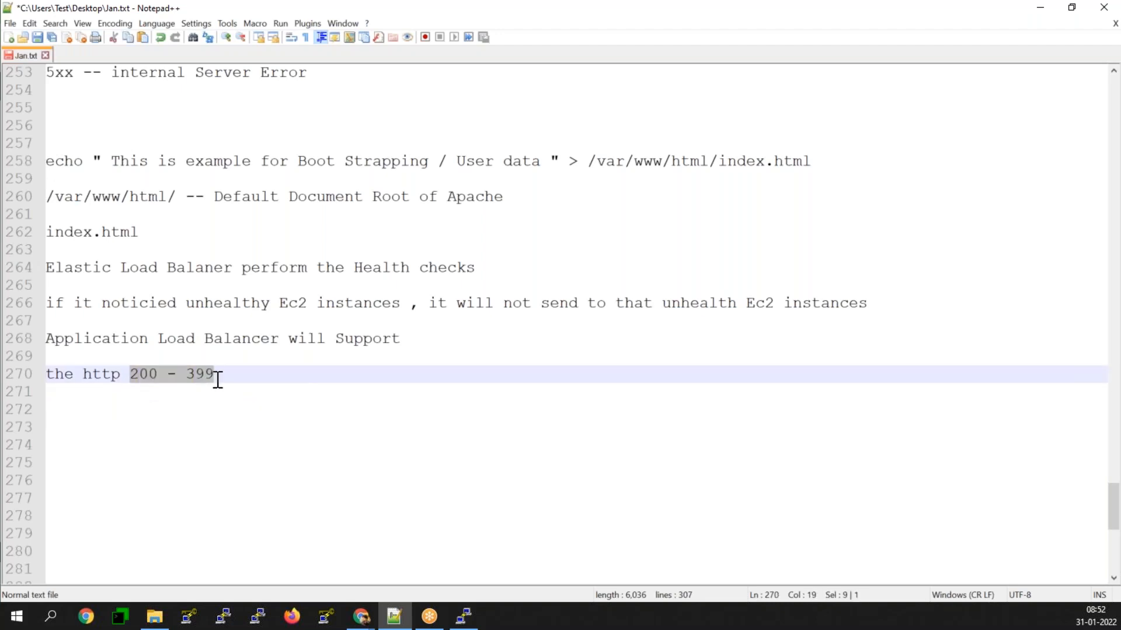
left_click(87, 412)
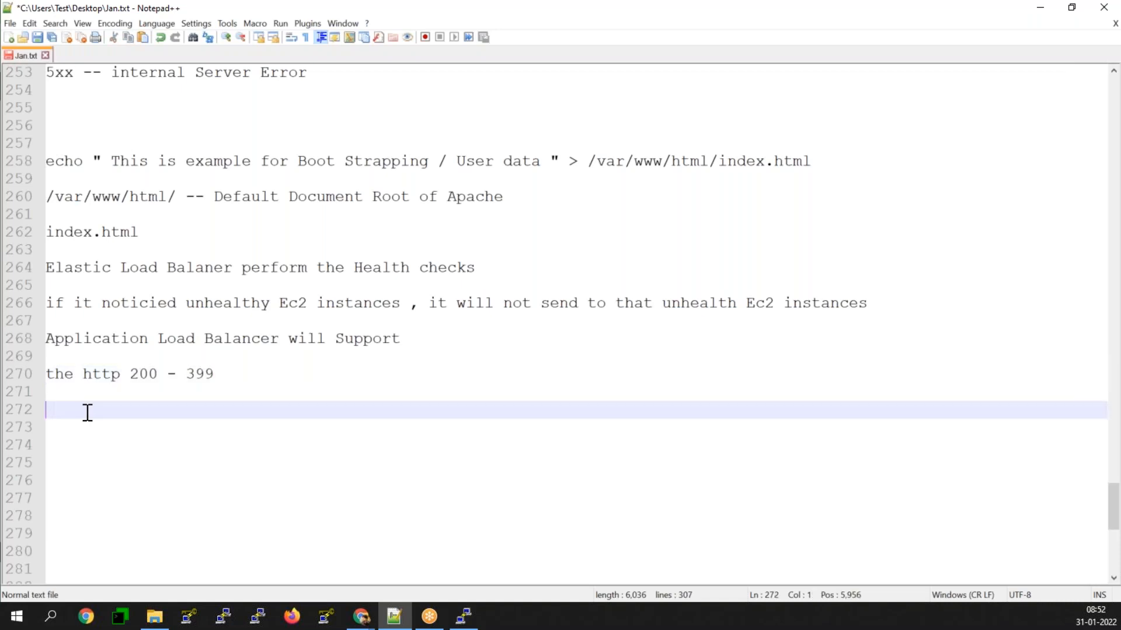
type("http an")
key("BackSpace")
type("nd httos")
key("BackSpace")
key("BackSpace")
key("BackSpace")
type("ds")
key("BackSpace")
key("BackSpace")
type("pds")
key("Return")
key("BackSpace")
key("BackSpace")
key("BackSpace")
key("BackSpace")
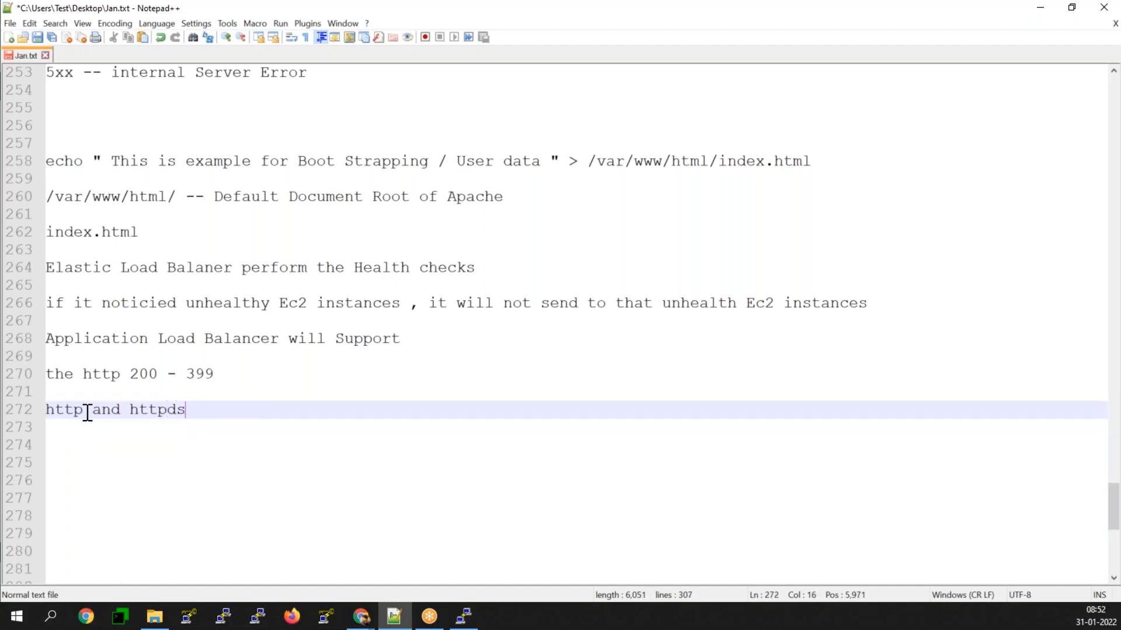
type("s")
key("Return")
key("Return")
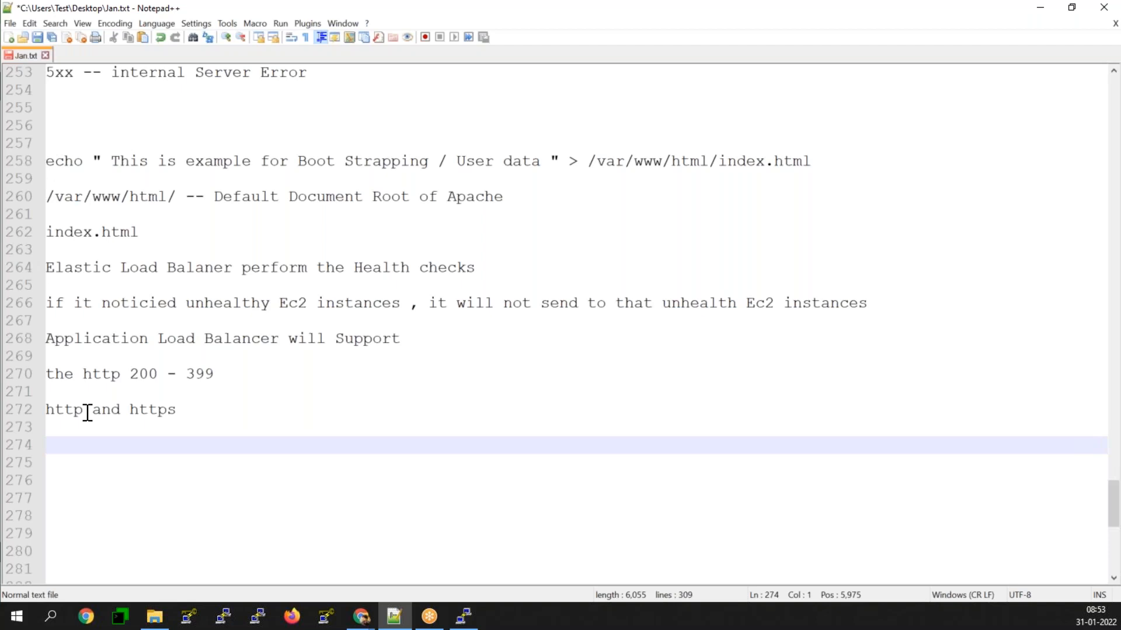
Step: Add the alternative ports "8080 8443" on line 274, followed by a blank line
type("8080 8443")
key("Return")
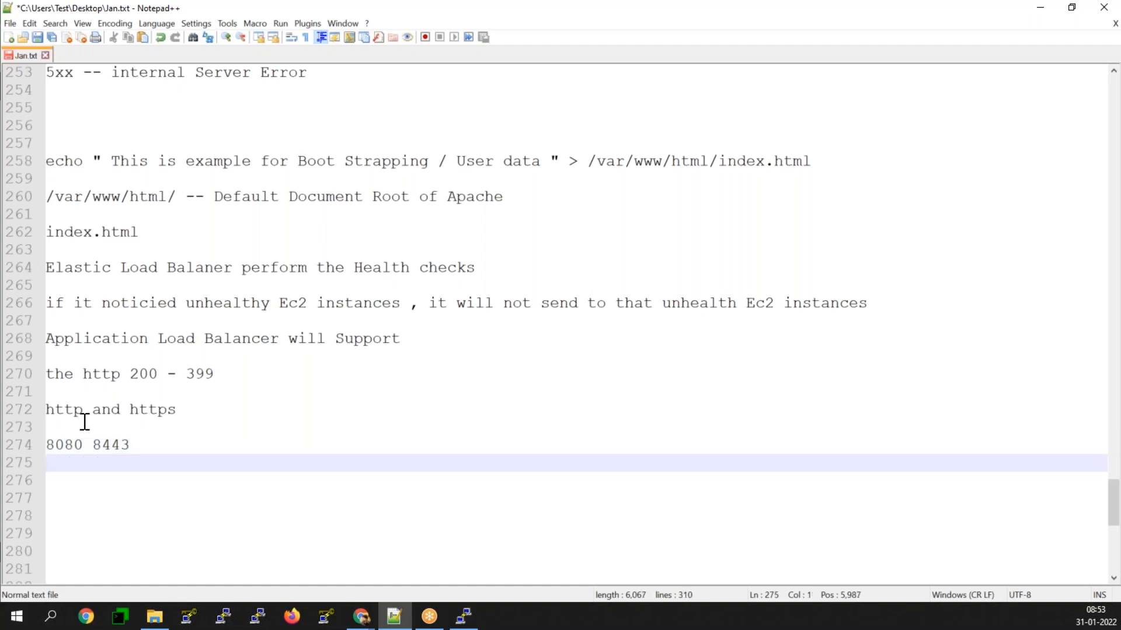
key("Return")
type("Over ")
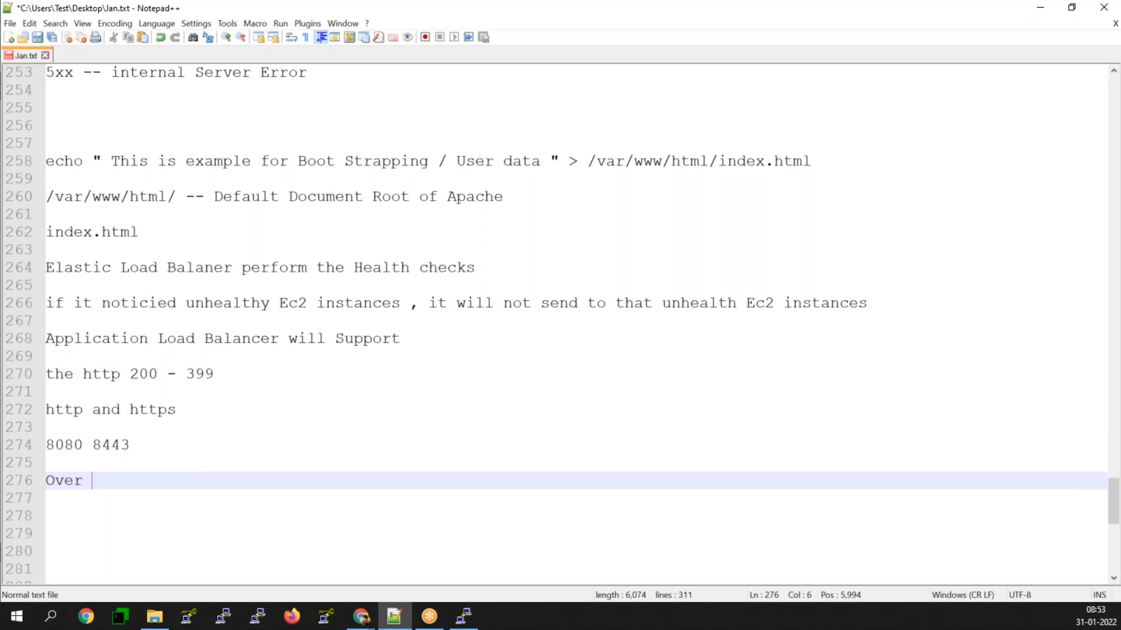
type("Rite the ")
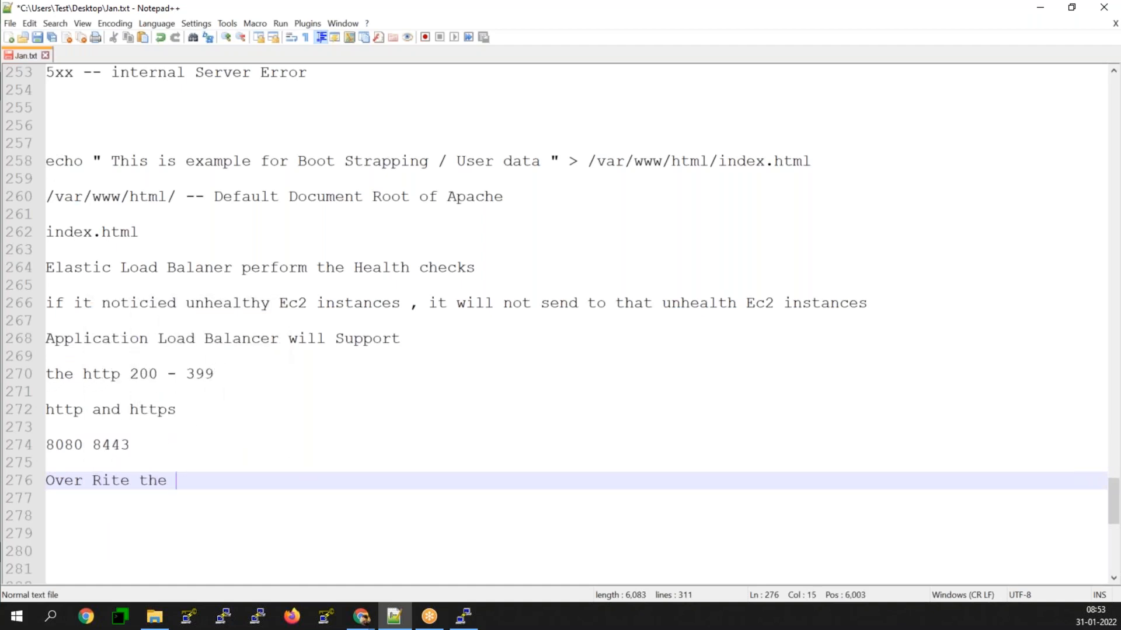
type("port -- 32")
key("BackSpace")
type("1380 ")
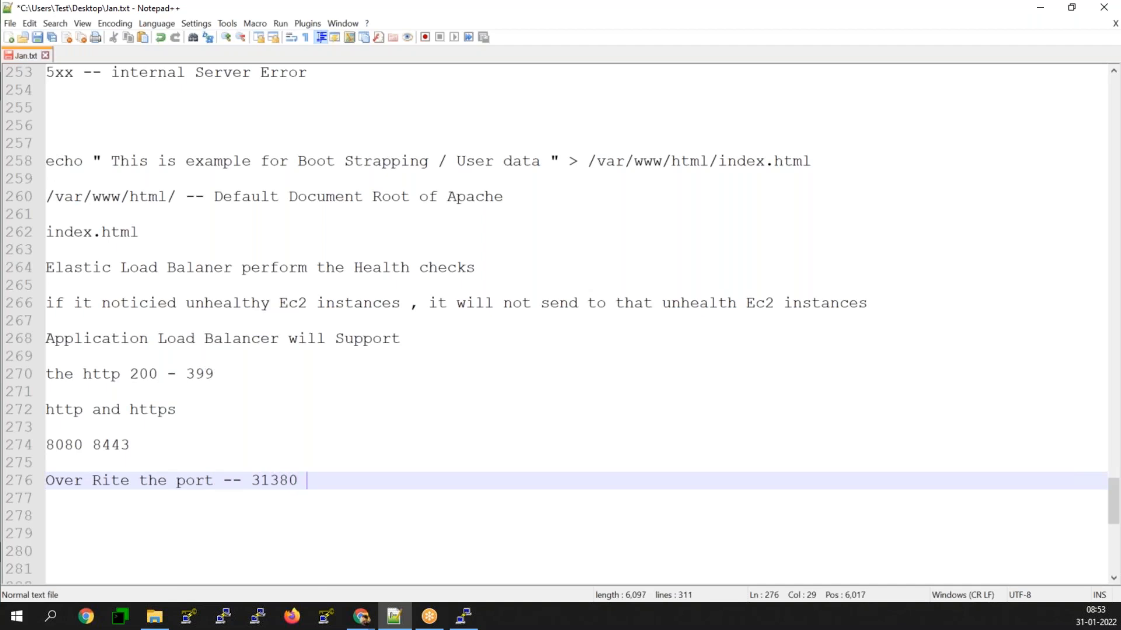
type("31390")
key("Return")
key("Return")
Step: Note the port range "0 - 65535" on line 278
type("0")
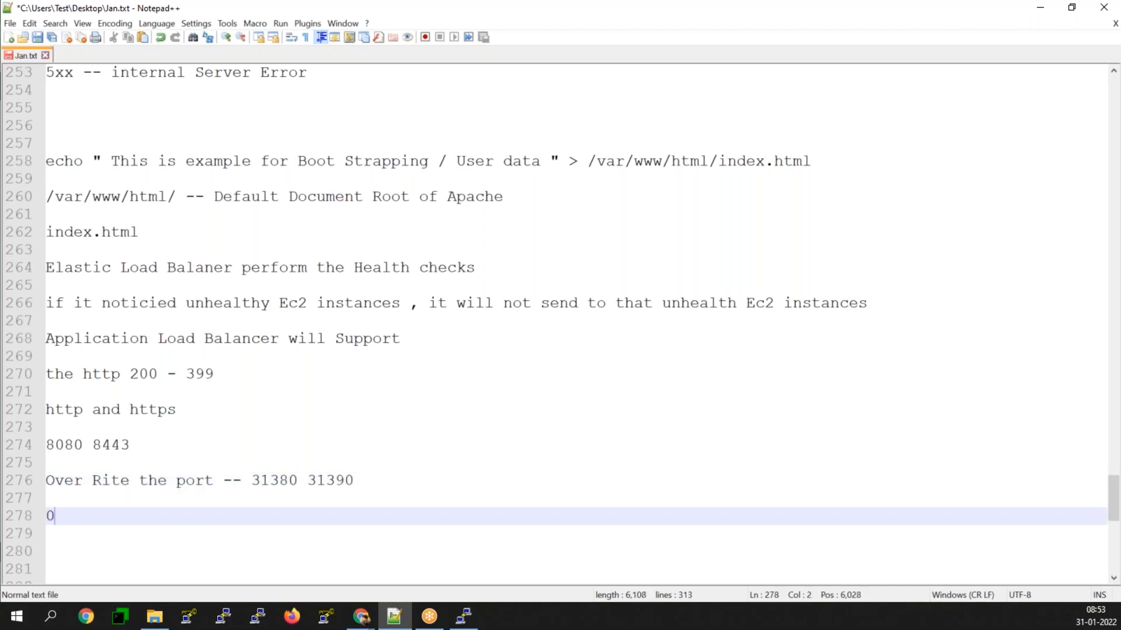
type(" - 65535")
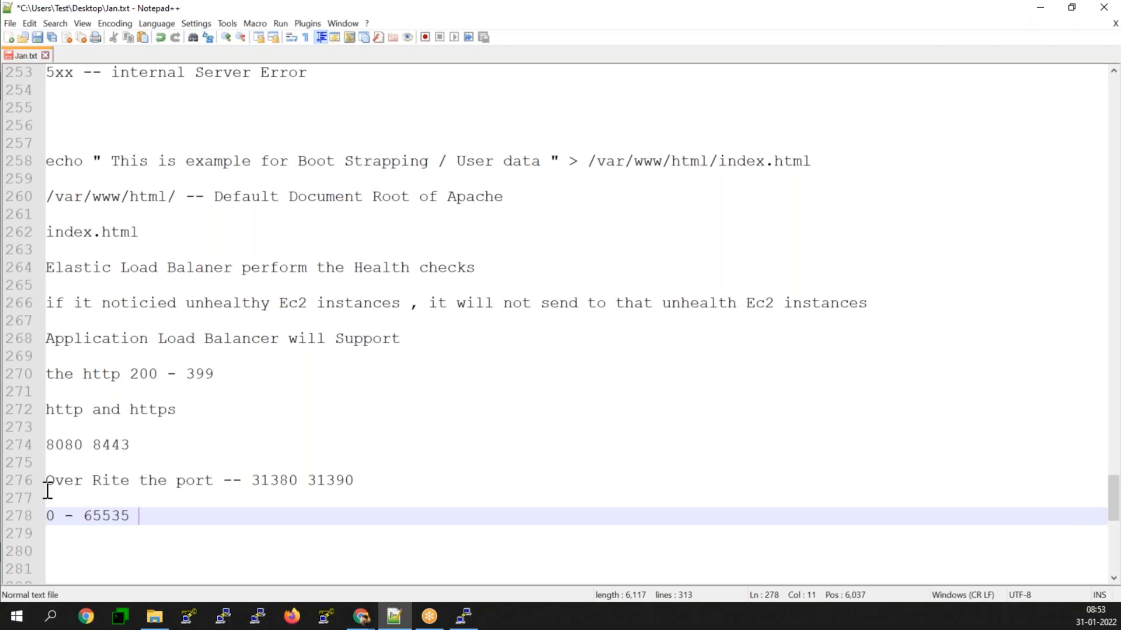
Step: Add the heading "Features of ALB" on line 280, with a blank line below it
left_click(69, 534)
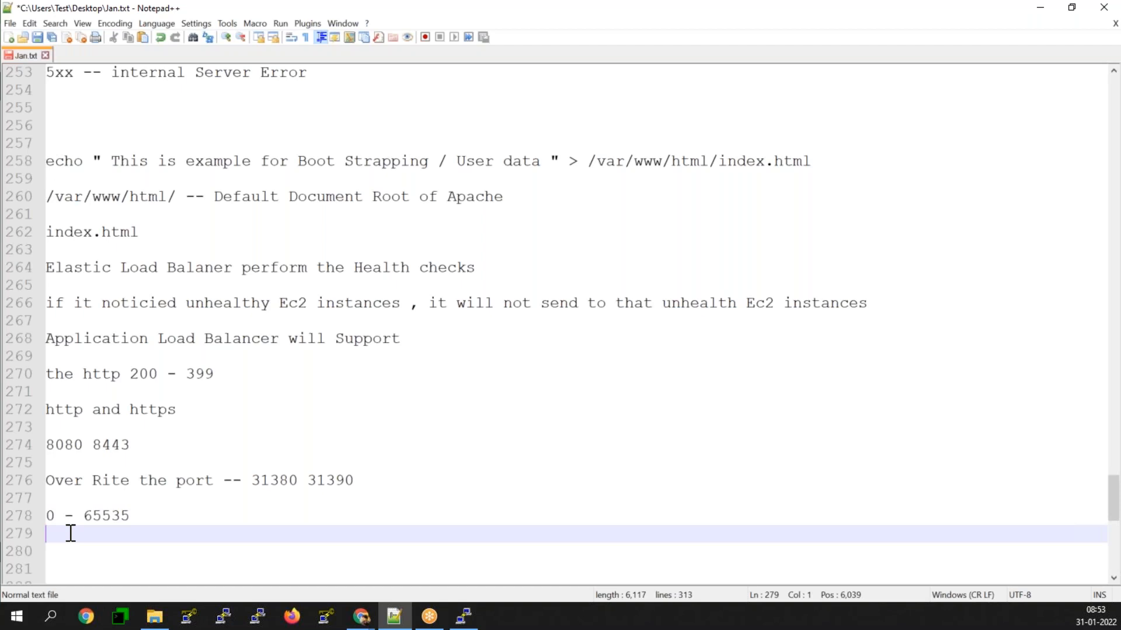
scroll(68, 536, "down", 4)
left_click(62, 407)
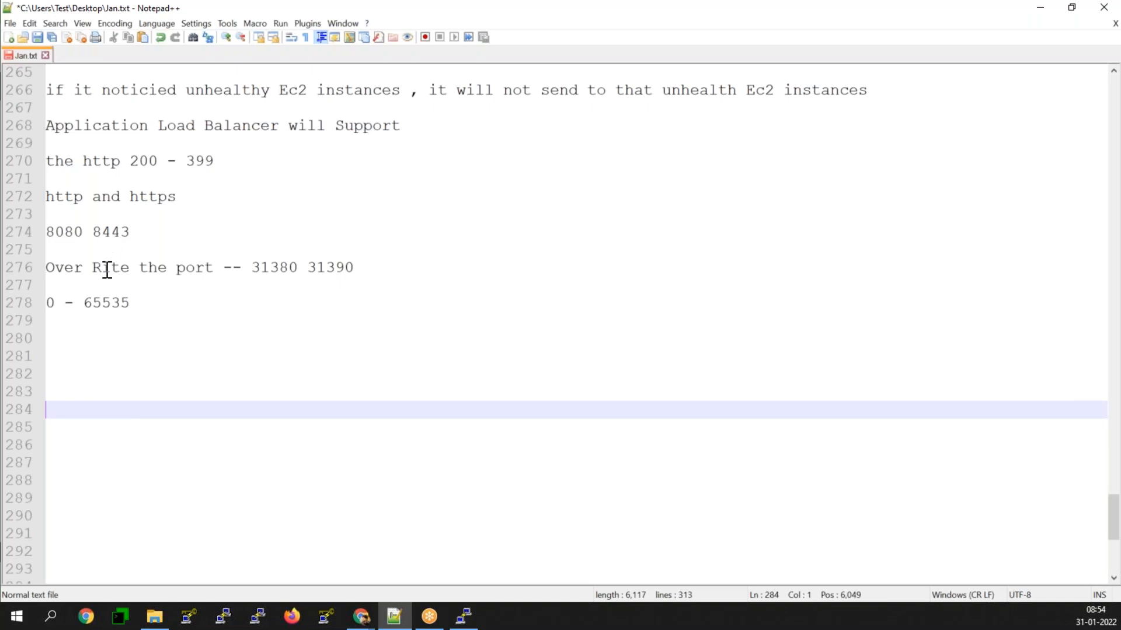
left_click(66, 337)
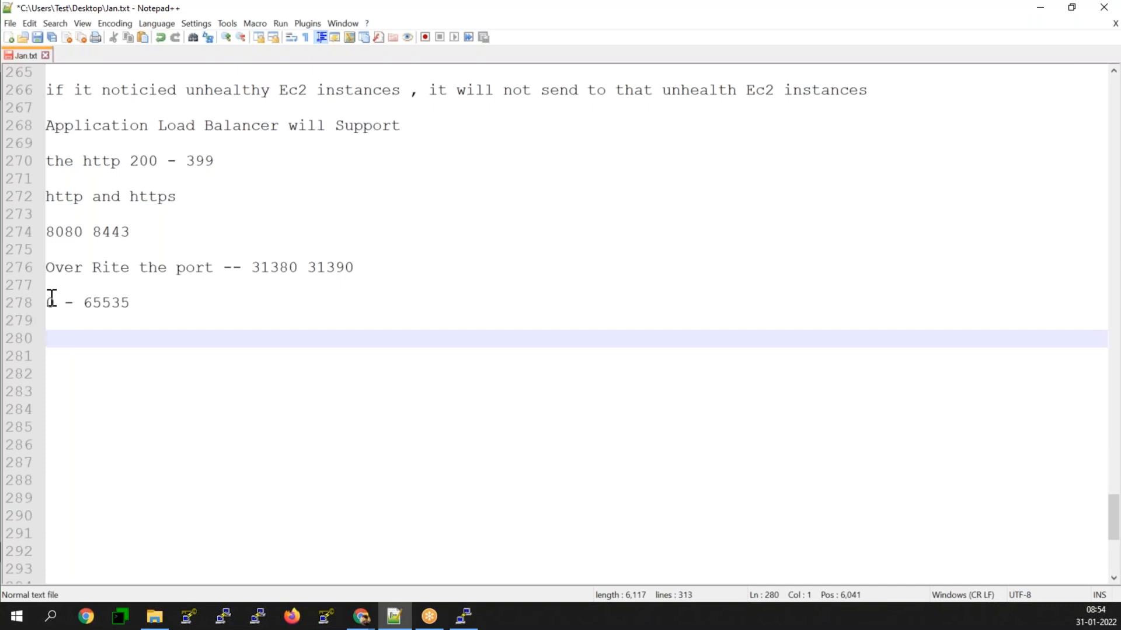
type("Features of ALB")
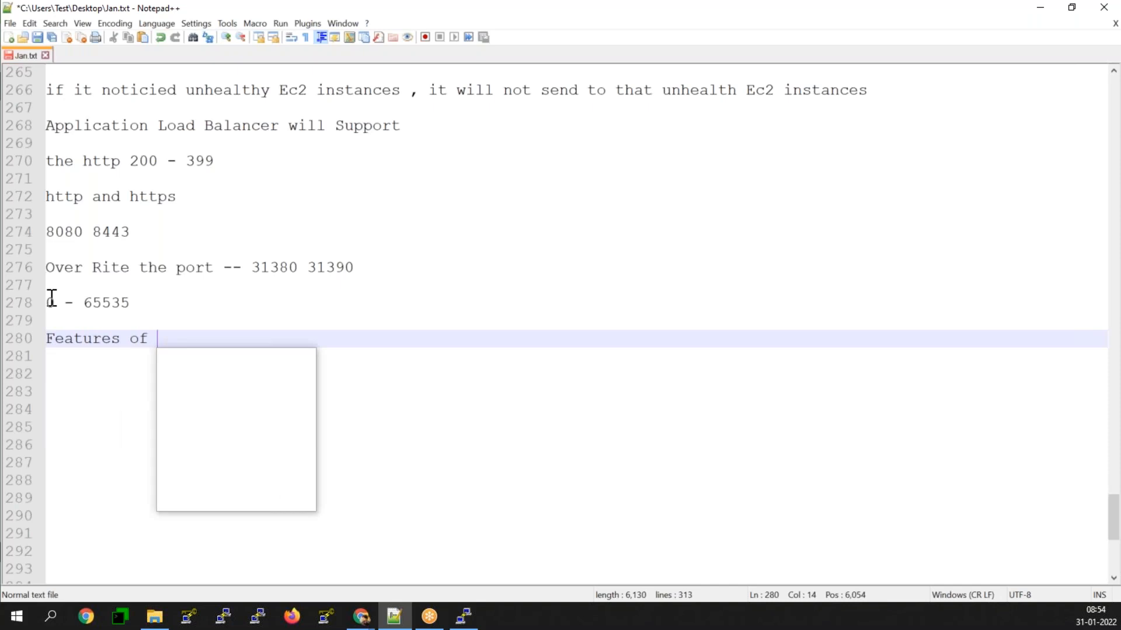
key("Return")
key("Return")
Step: Start an indented numbered list under the ALB features heading with "1. host Based Routing"
type("1. Jo")
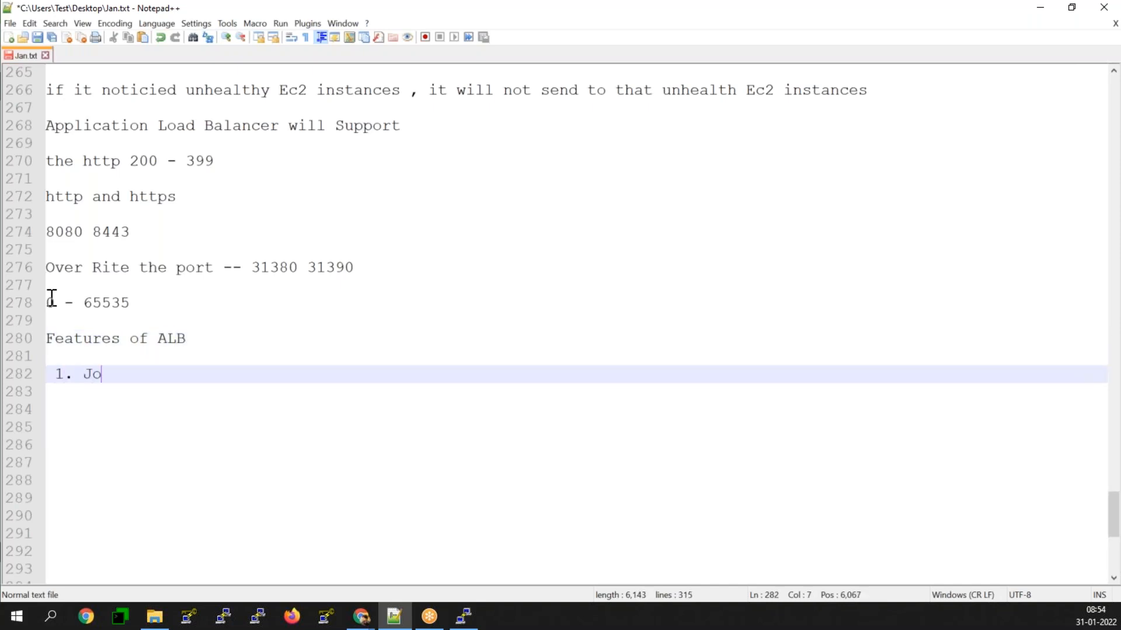
key("BackSpace")
key("BackSpace")
type("host B")
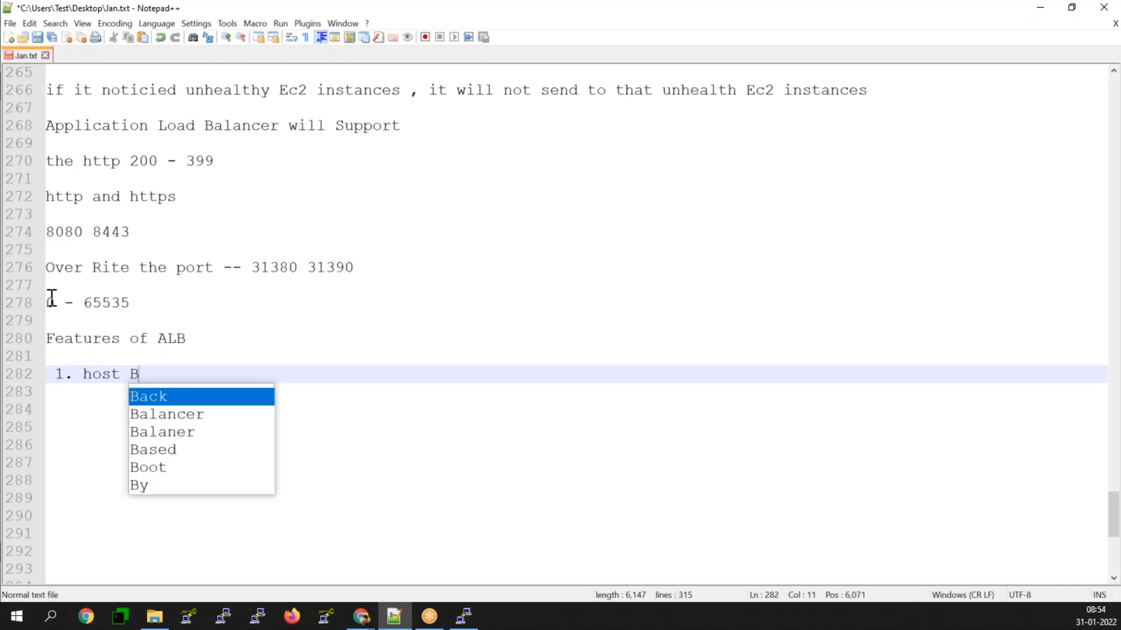
type("ased ")
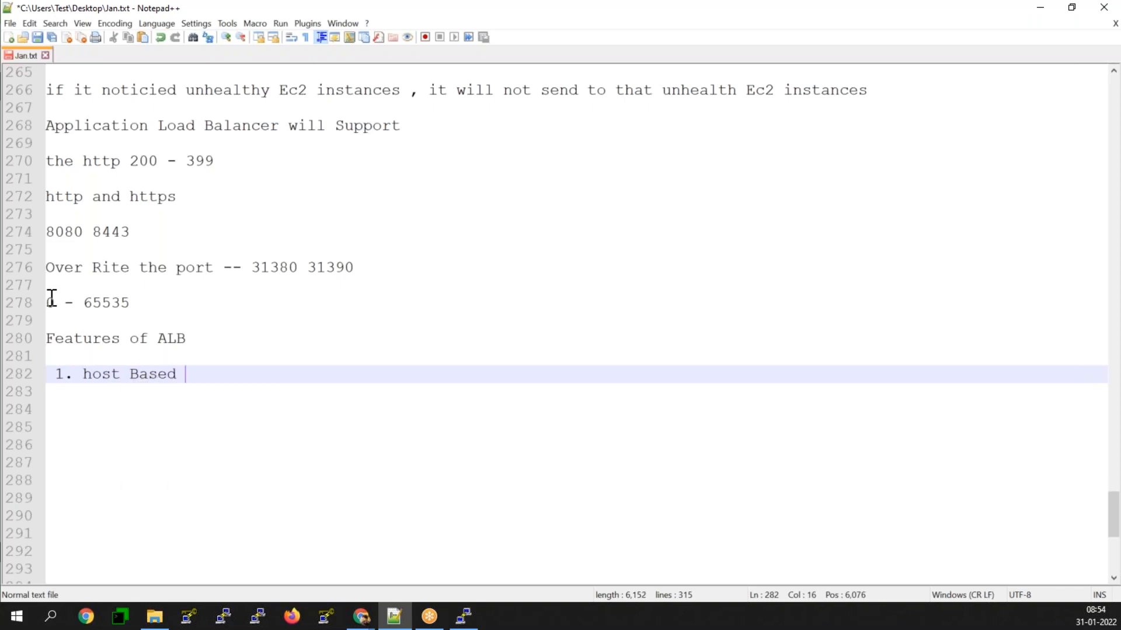
type("Routing")
key("Return")
Step: Add "2. Path Based Routing" as the second item of the ALB features list
type("2. Path Based Ro")
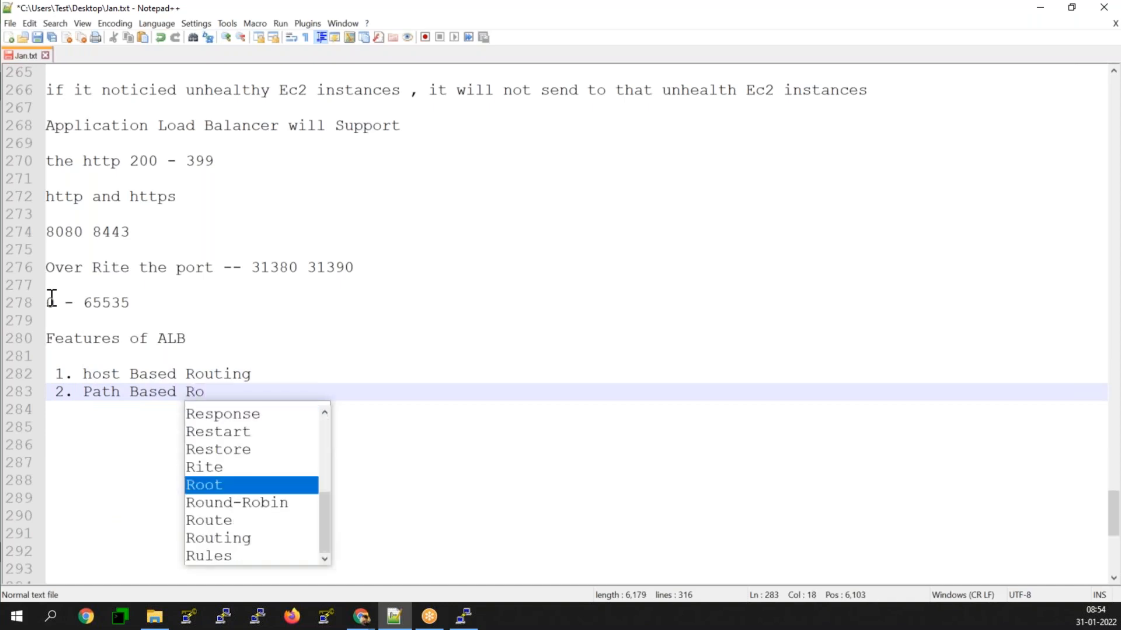
type("uting")
key("Return")
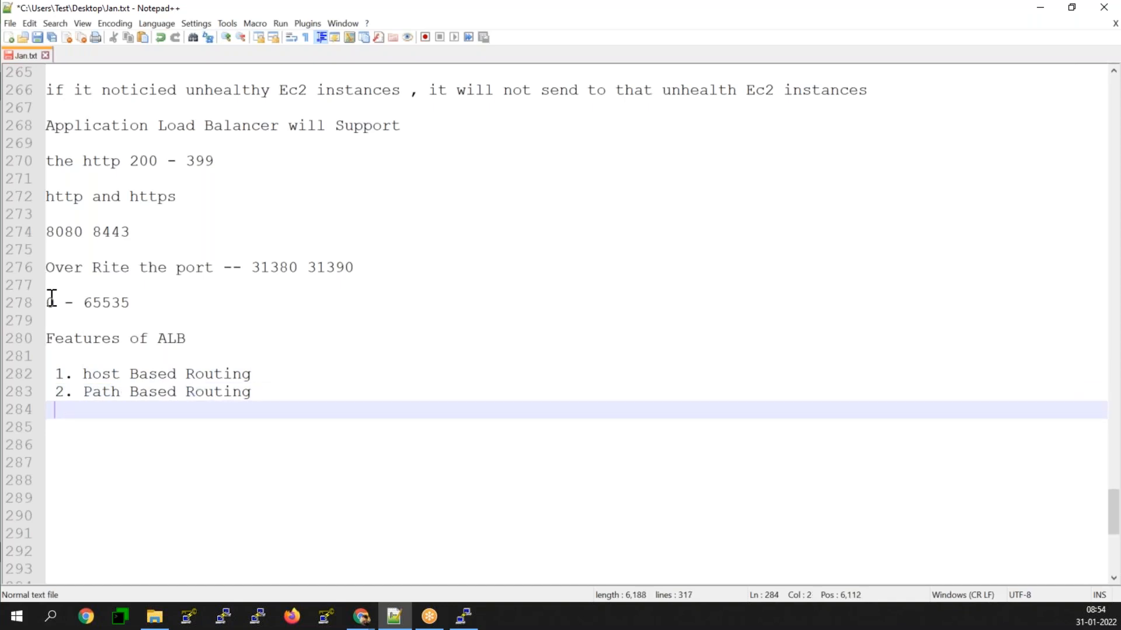
Step: Add "3. Source Based Routing" as the third item of the ALB features list
type("3. Source ")
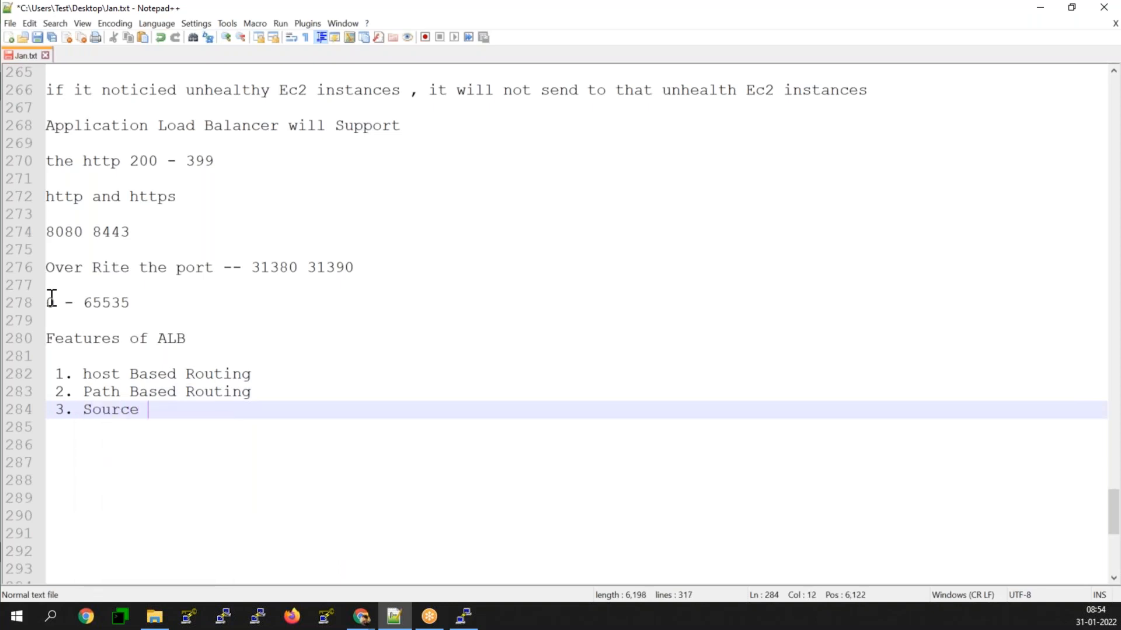
type("Based Ri")
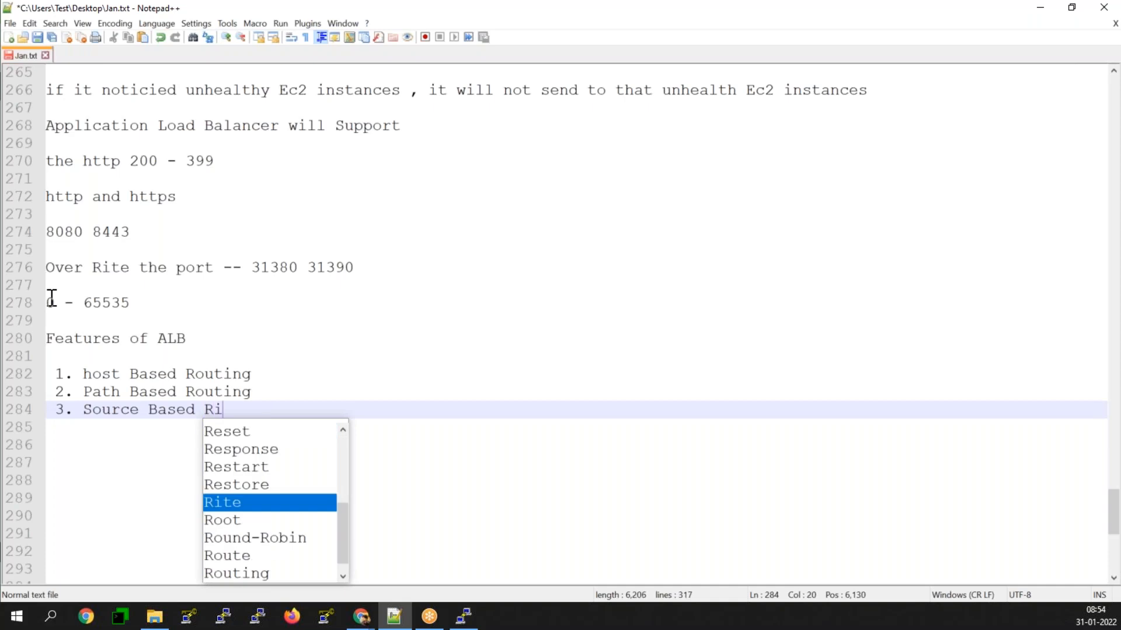
key("BackSpace")
type("outing")
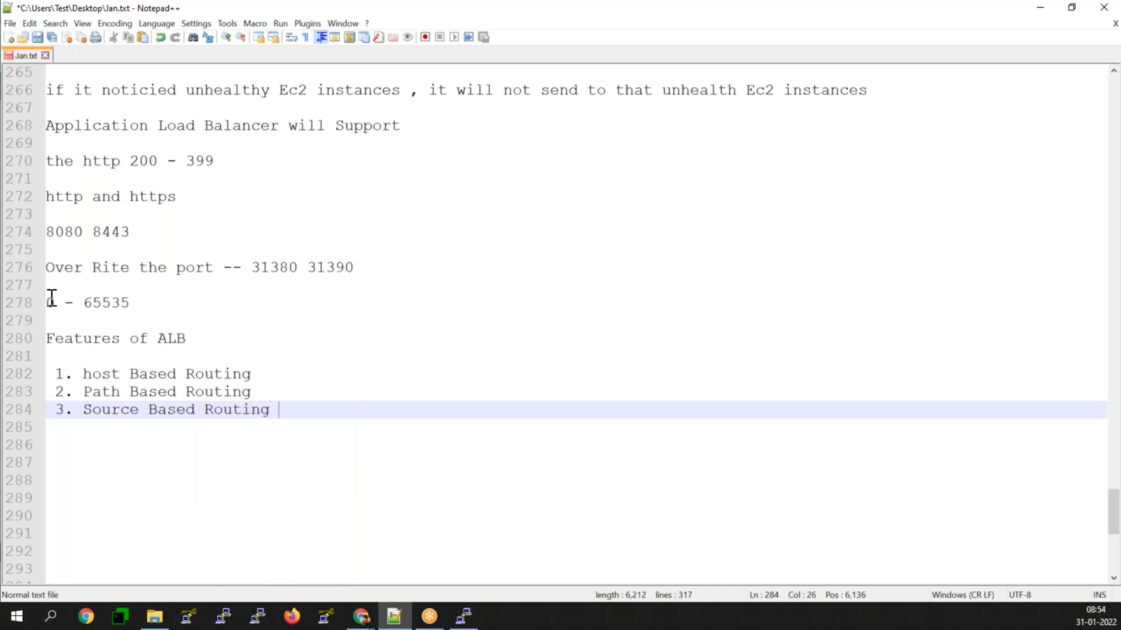
key("Return")
Step: Add "4. Header Based Routing" as the fourth item of the ALB features list
type("4.")
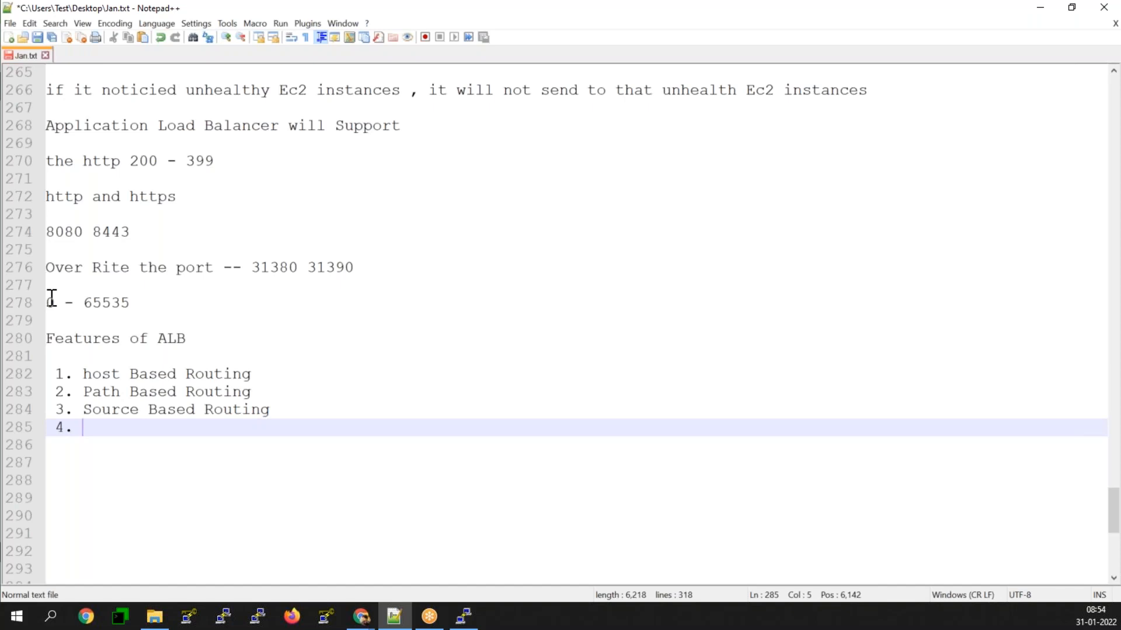
type("Header Based ")
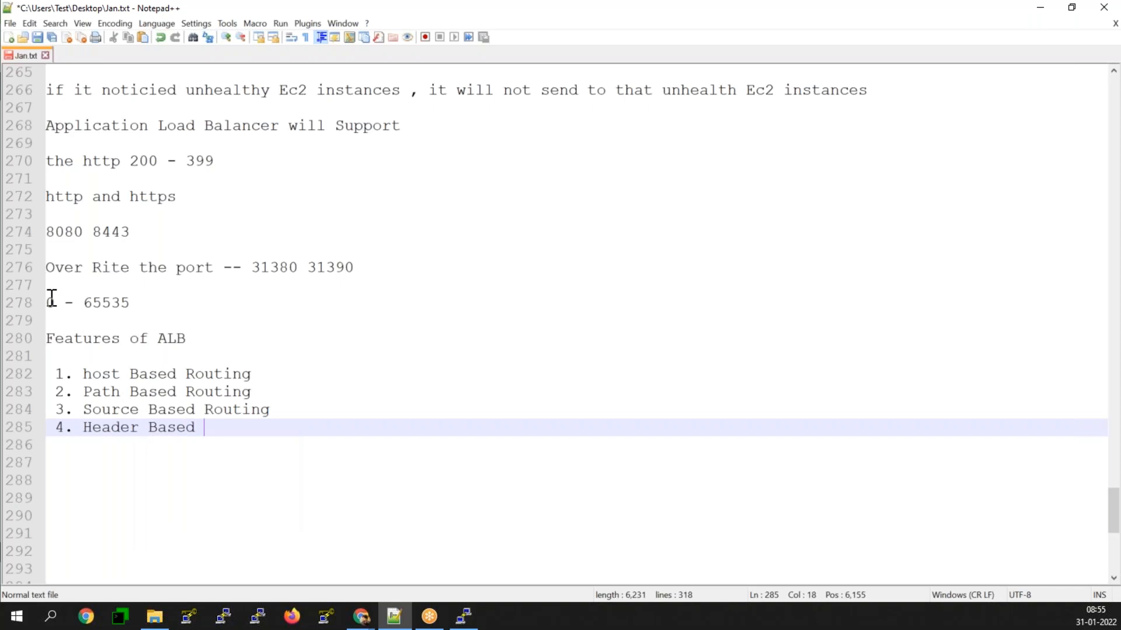
type("Rout")
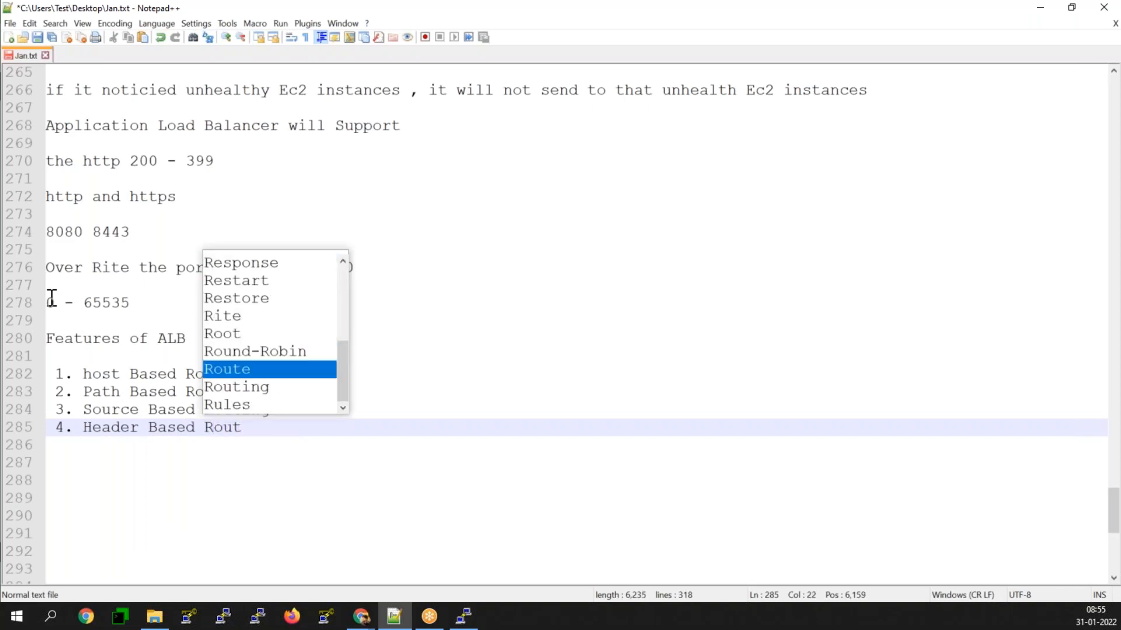
key("Down")
key("Down")
key("Up")
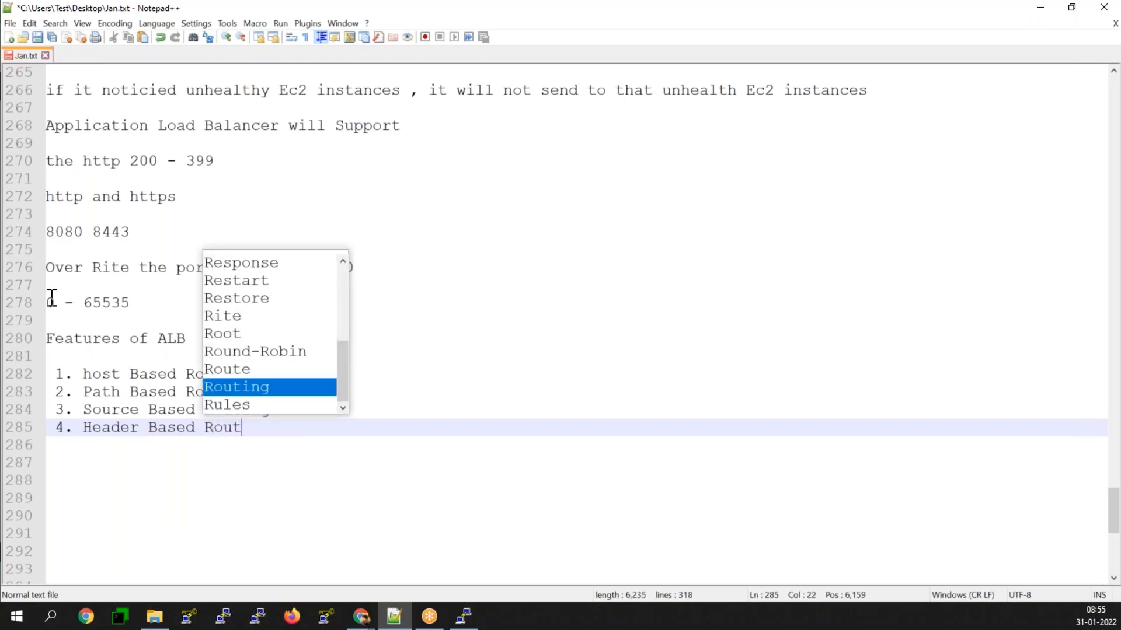
key("Return")
key("Return")
Step: Add "5. Http method based Routing" as the fifth feature and leave a blank line after the list
type("5. ")
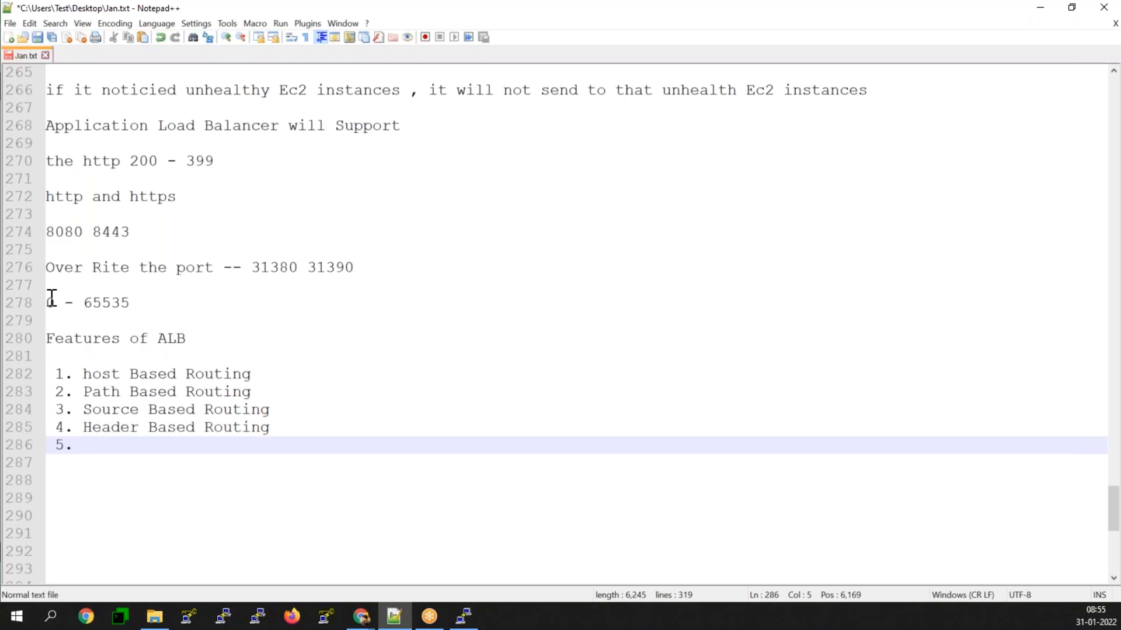
type("Http metho")
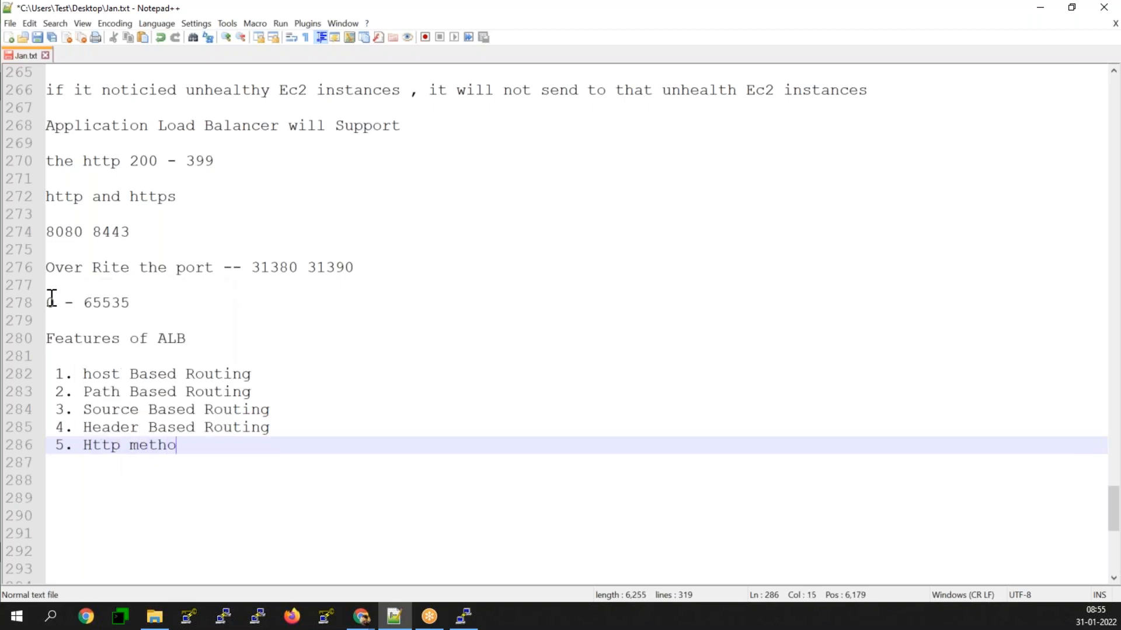
type("d based Routing")
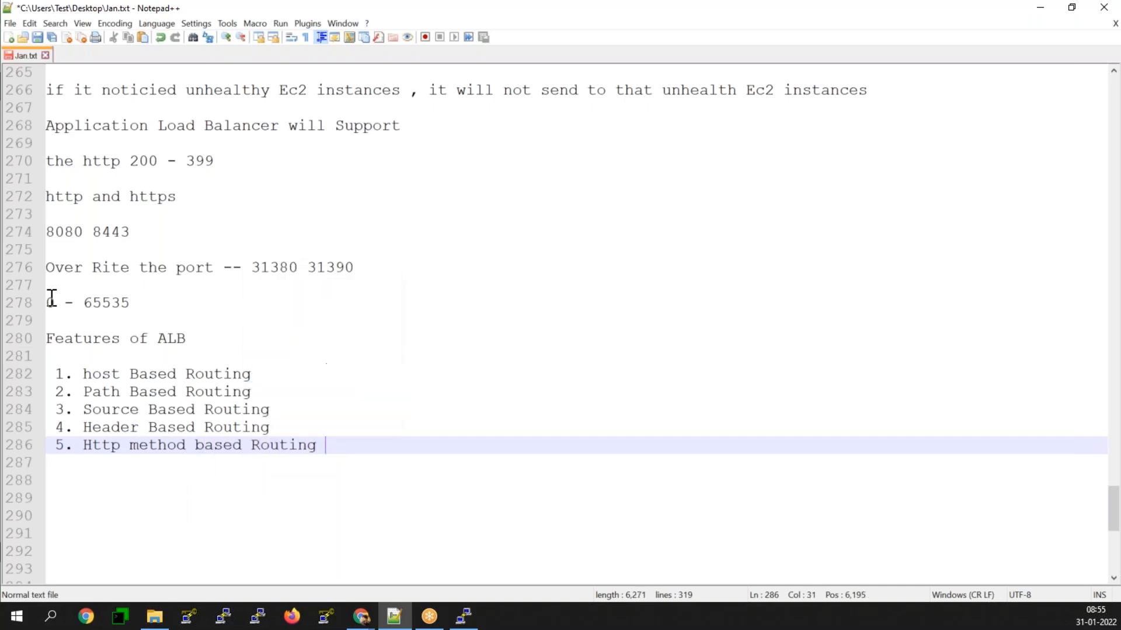
key("Return")
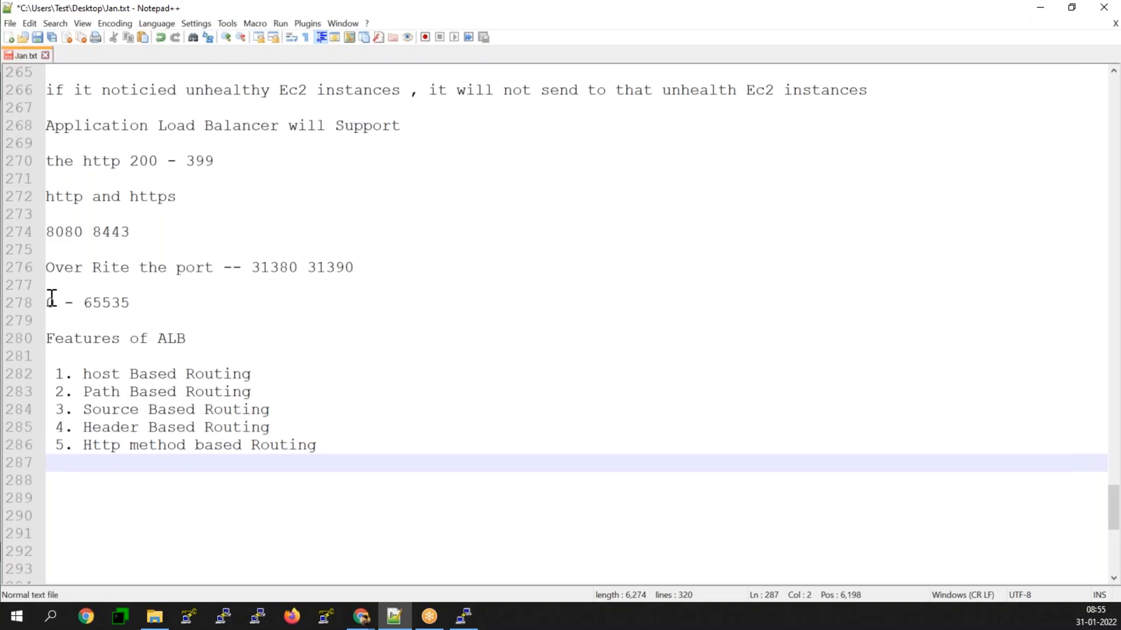
key("Return")
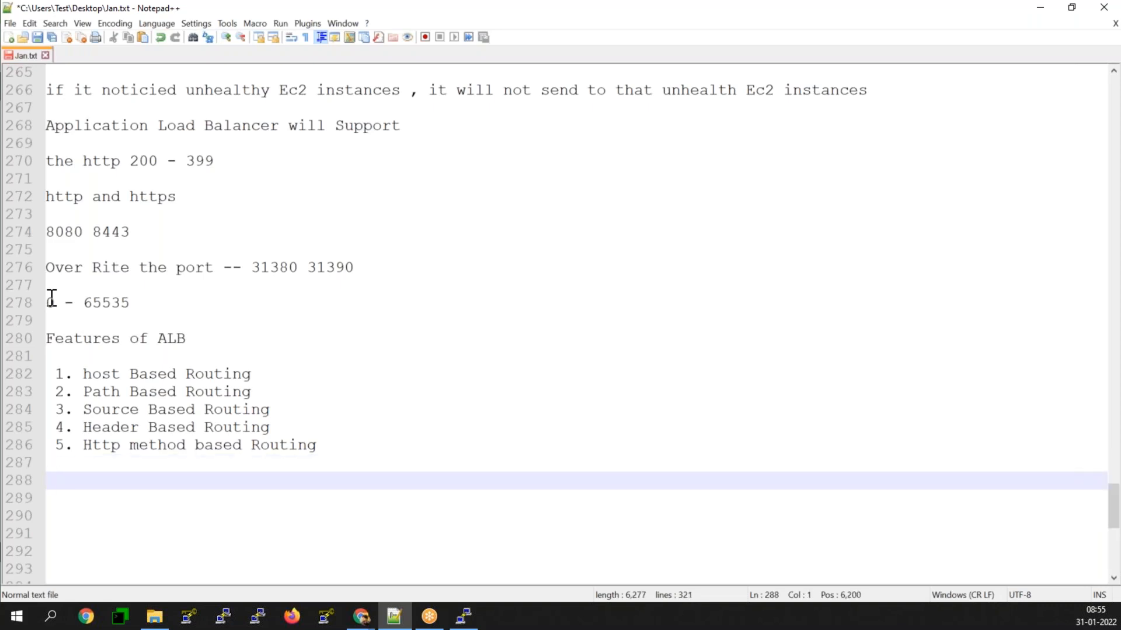
Step: Write the heading "Target Groups" on line 288 and start a new line below it
type("Target Groups")
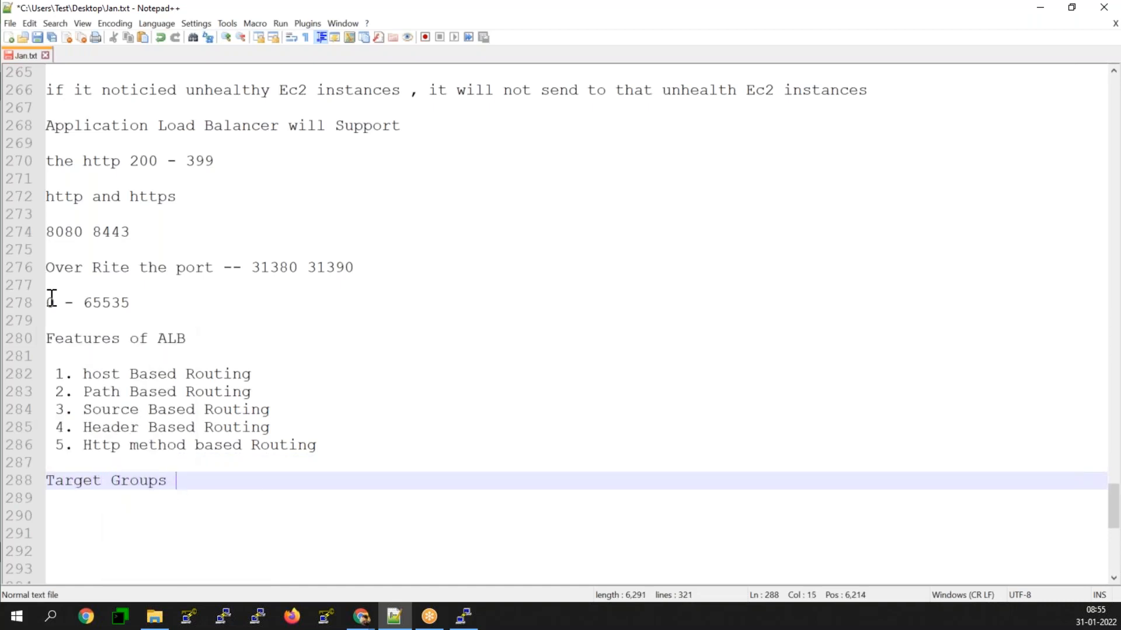
key("Return")
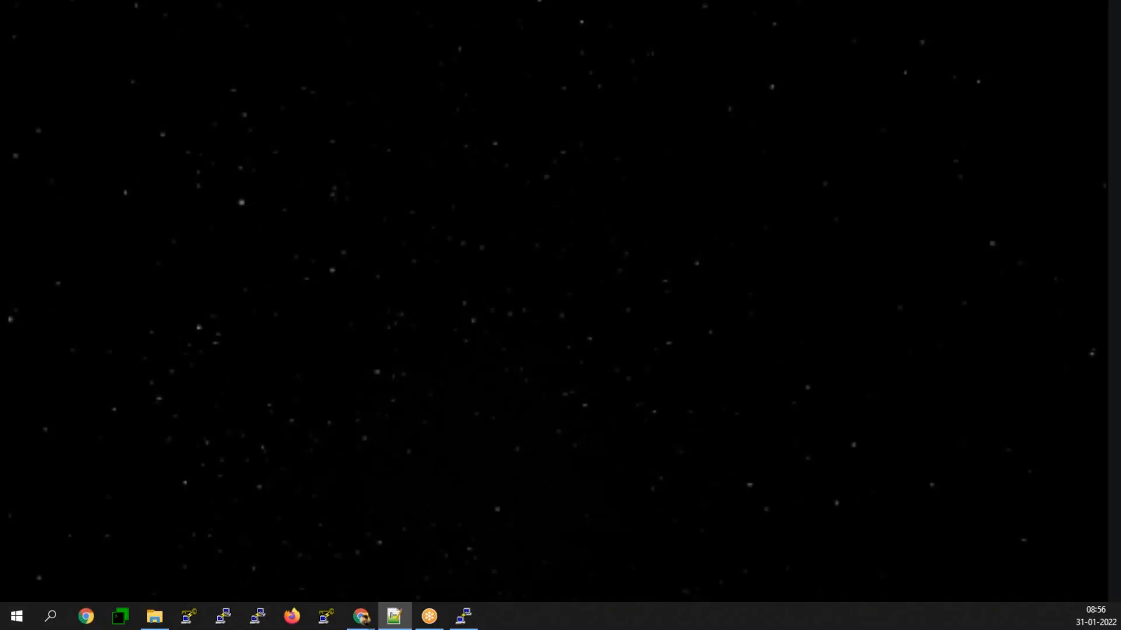
Step: Highlight the port number 31380 in the "Over Rite the port" line
mouse_move(361, 563)
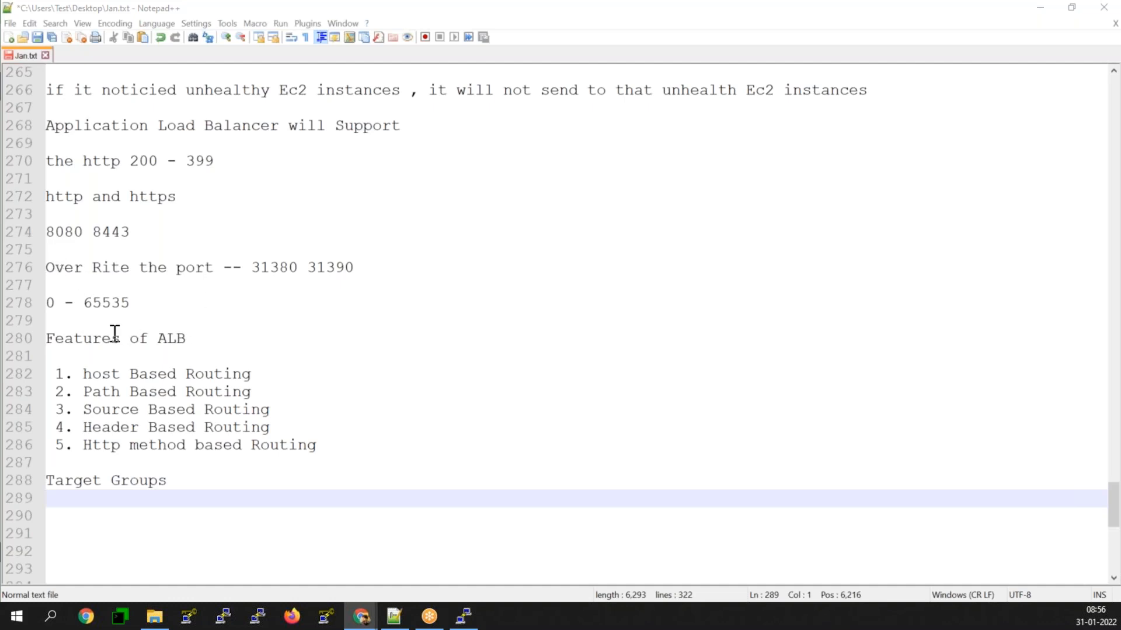
double_click(257, 268)
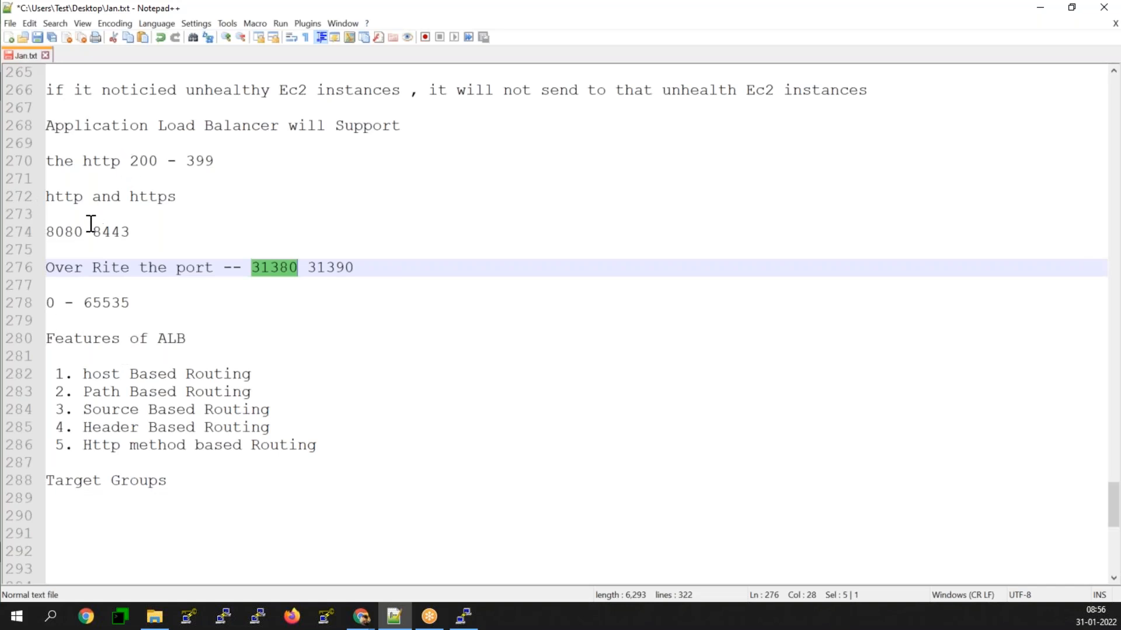
Step: Add the ports "80 443" in front of 8080 8443 on line 274 of the notes
left_click(47, 231)
type("80 443")
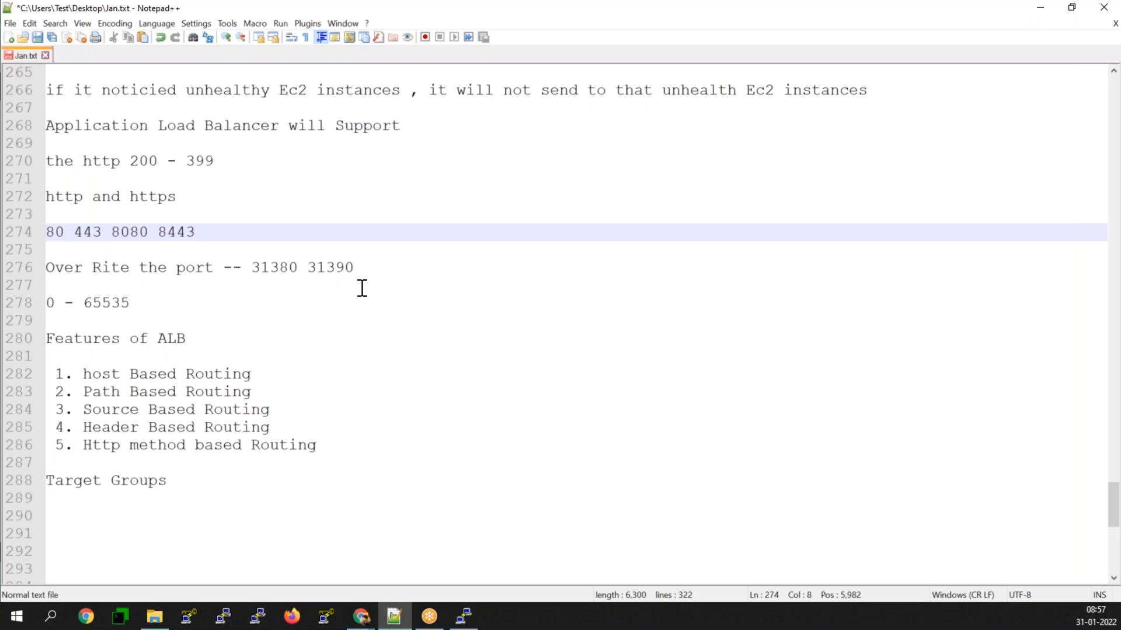
Step: Switch to the AWS assignment PDF in Chrome and examine its Spot instance task, from the purchasing options to the Spot request
left_click(361, 616)
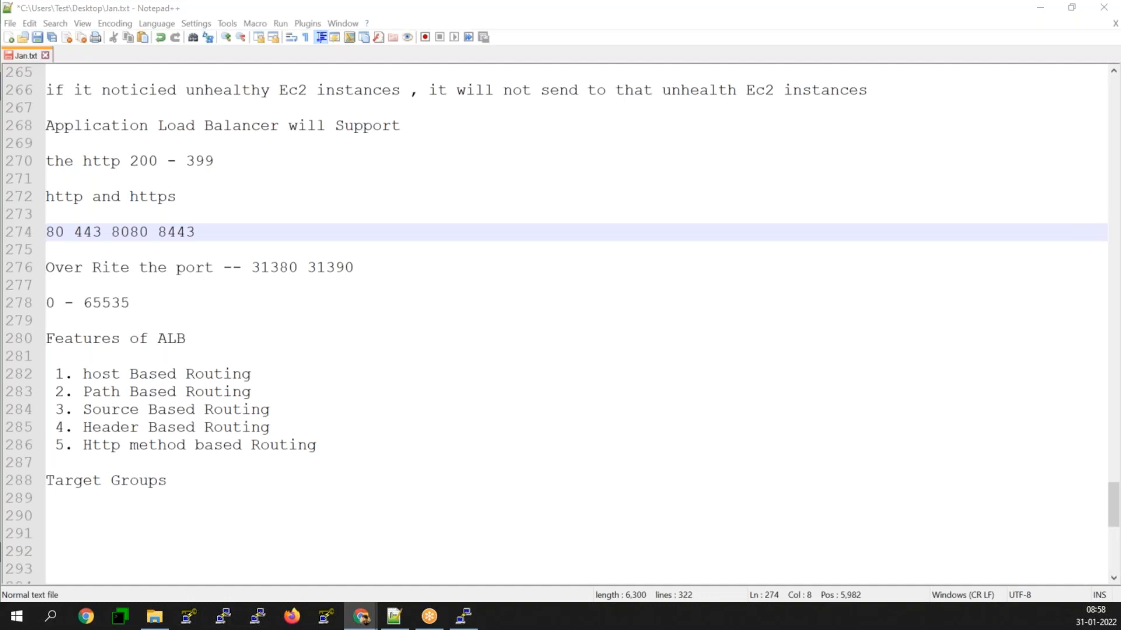
key("alt+Tab")
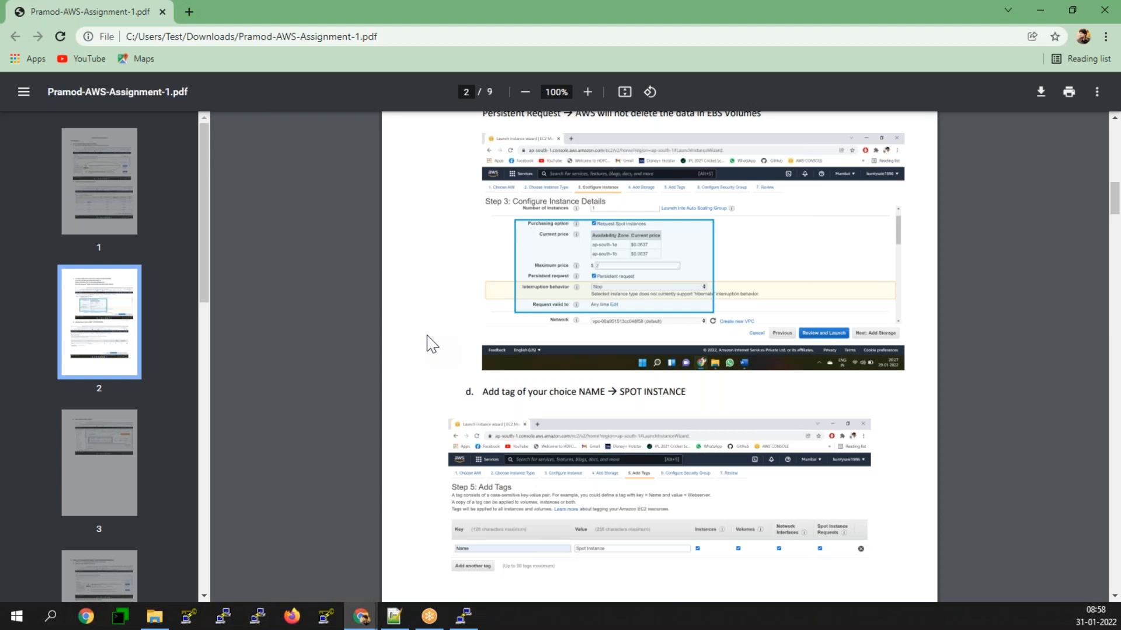
scroll(431, 345, "up", 5, "ctrl")
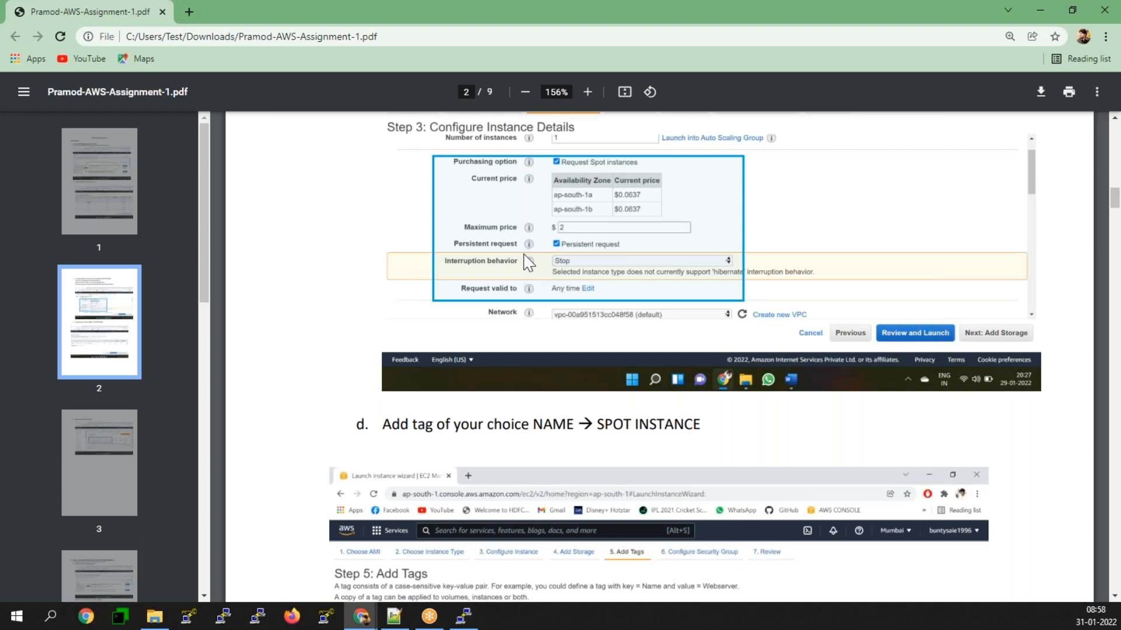
scroll(687, 318, "down", 2)
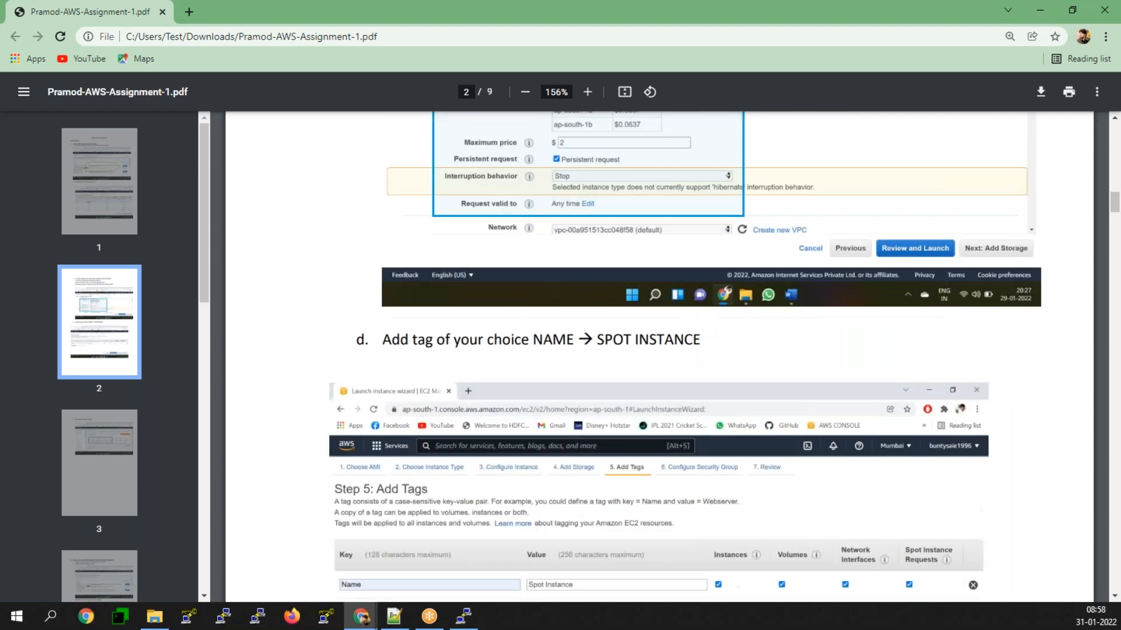
scroll(658, 350, "down", 5)
scroll(658, 351, "down", 12)
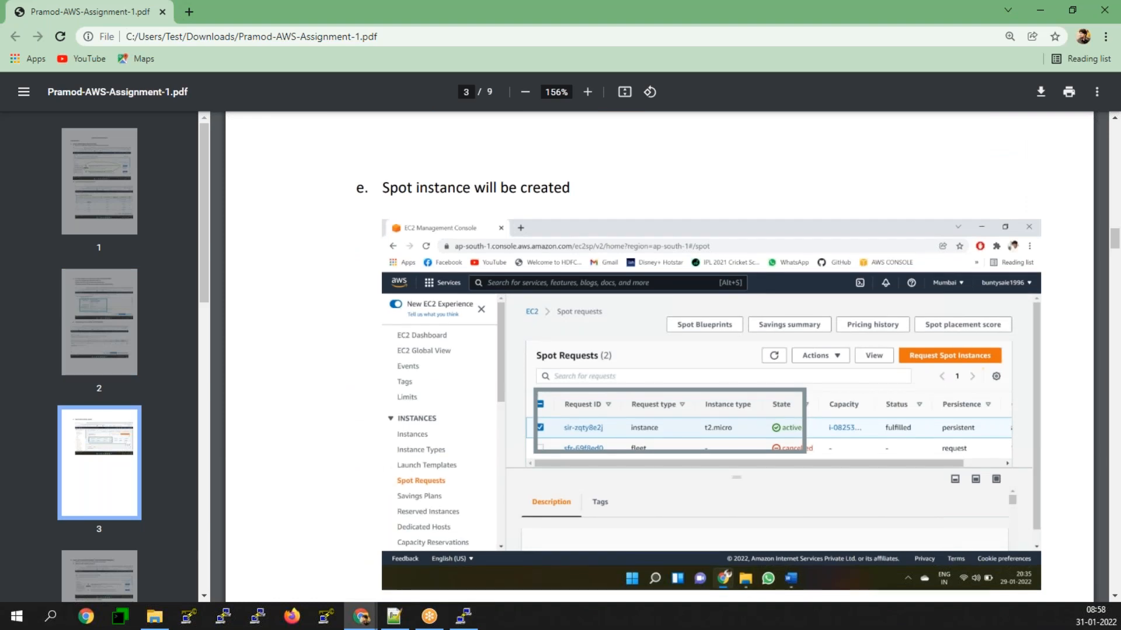
scroll(685, 337, "down", 3)
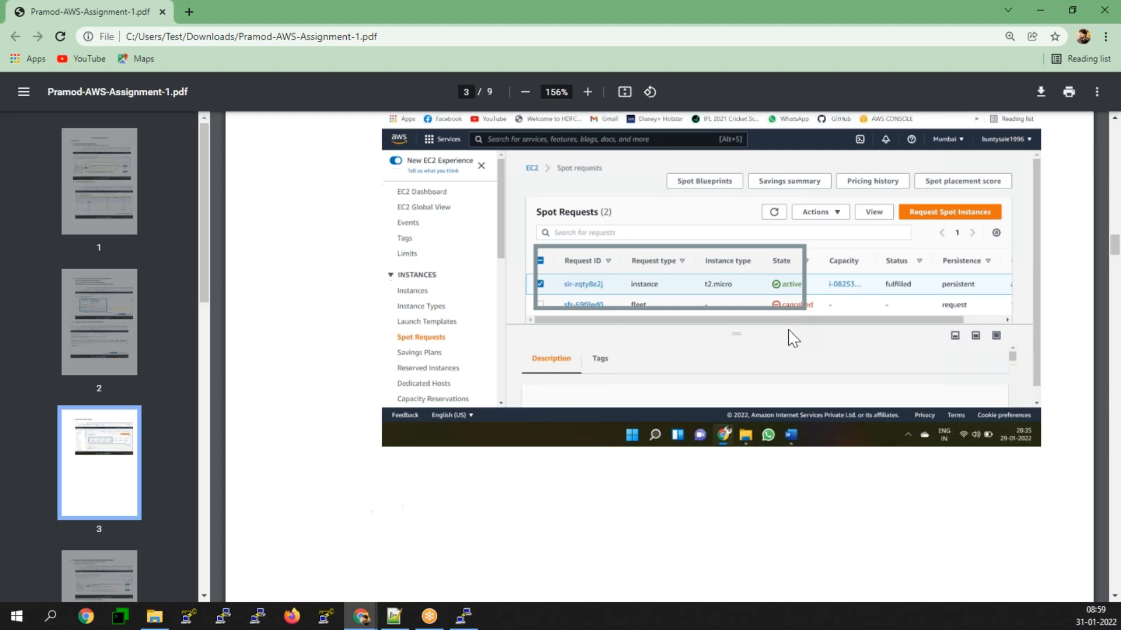
scroll(791, 336, "down", 5)
scroll(767, 409, "down", 6)
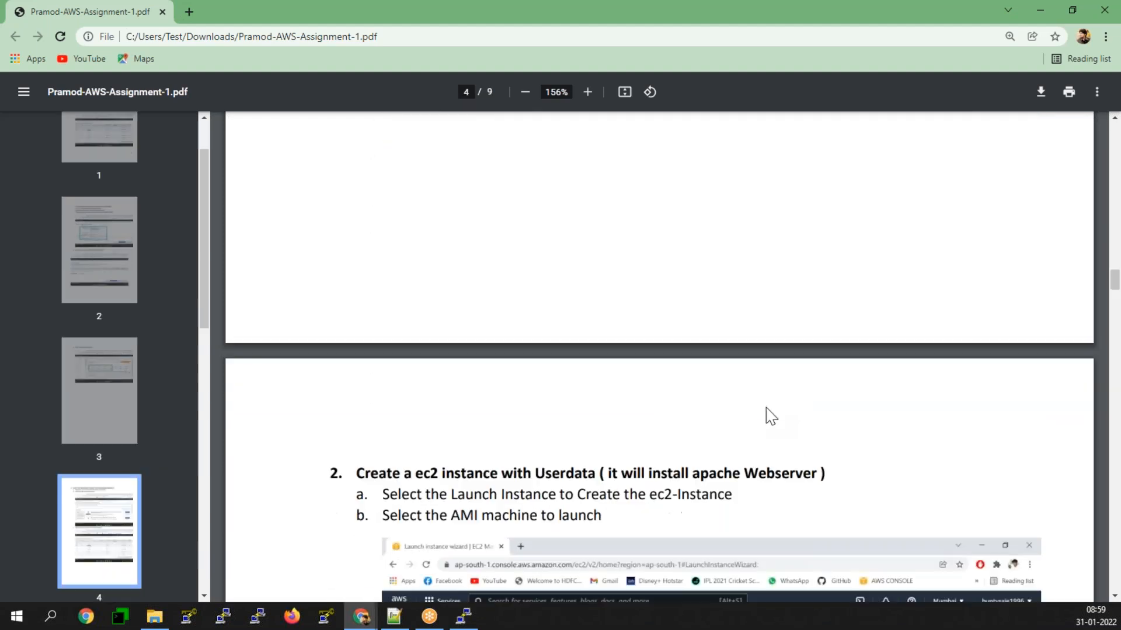
Step: Examine the assignment's second task on creating an EC2 instance with user data, including AMI, tags, security group and public IP check
scroll(767, 409, "down", 4)
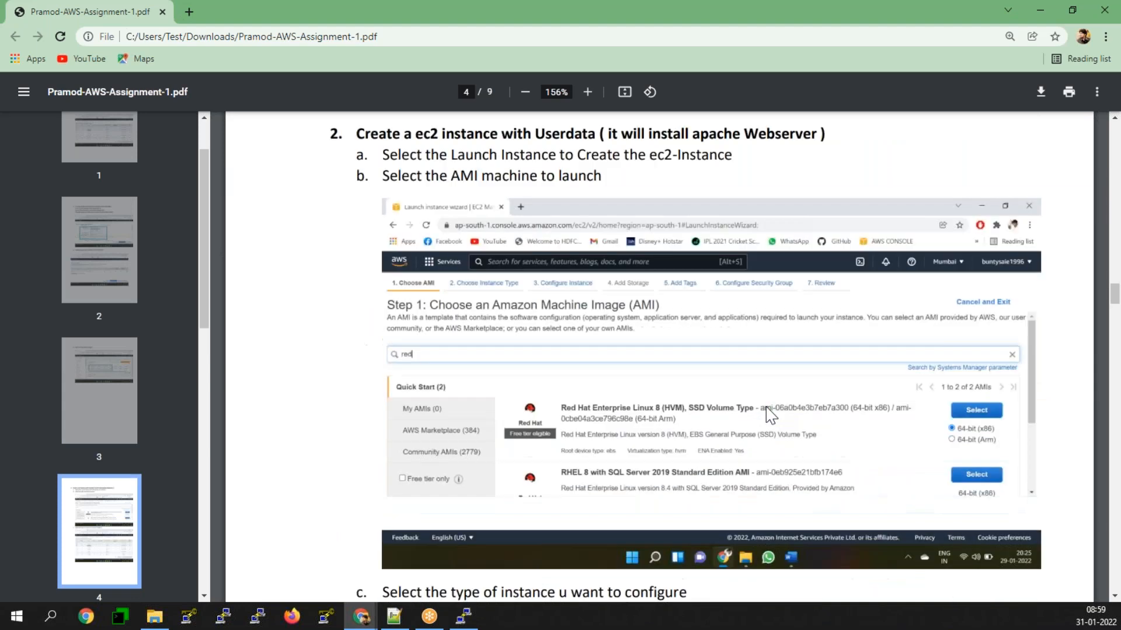
scroll(769, 415, "down", 4)
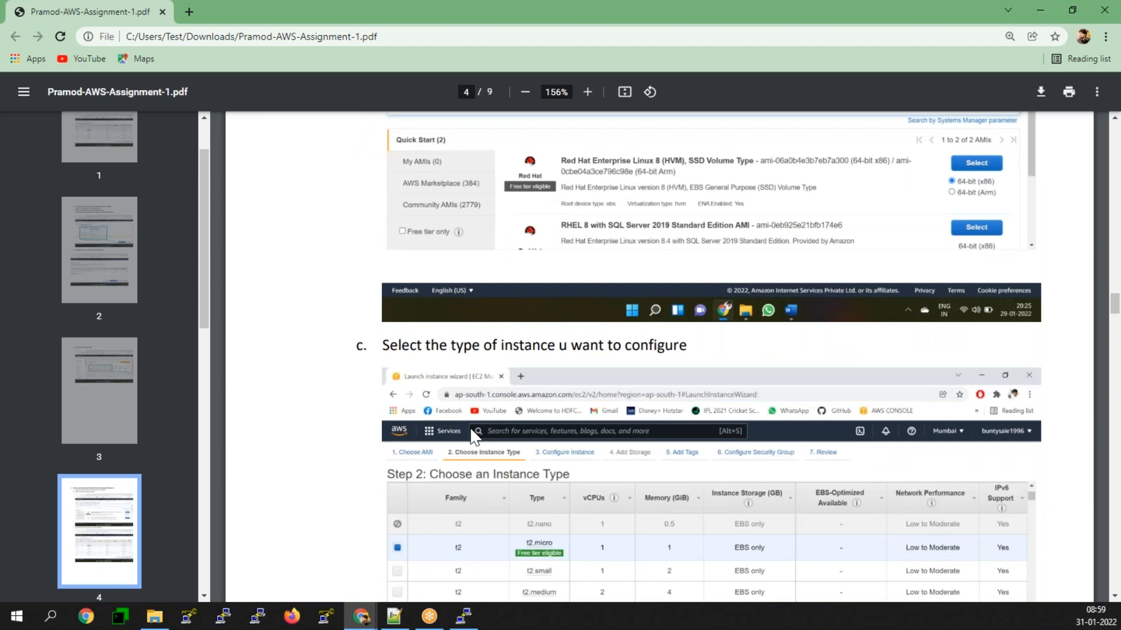
scroll(471, 443, "down", 7)
scroll(474, 454, "down", 4)
scroll(476, 463, "up", 4)
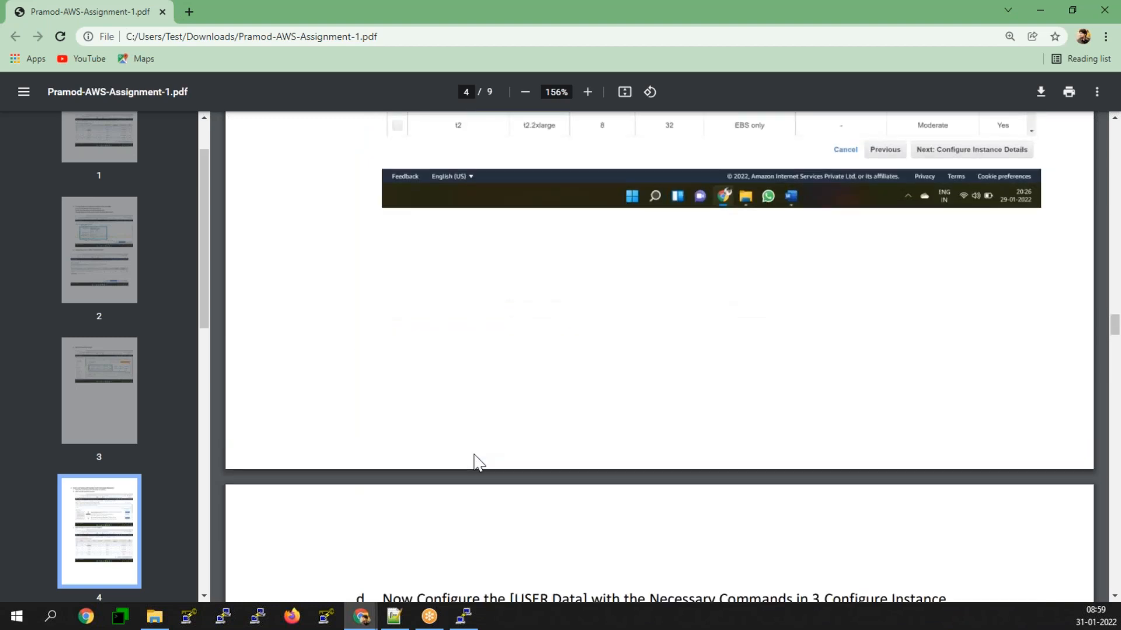
scroll(478, 463, "down", 1)
scroll(479, 462, "down", 12)
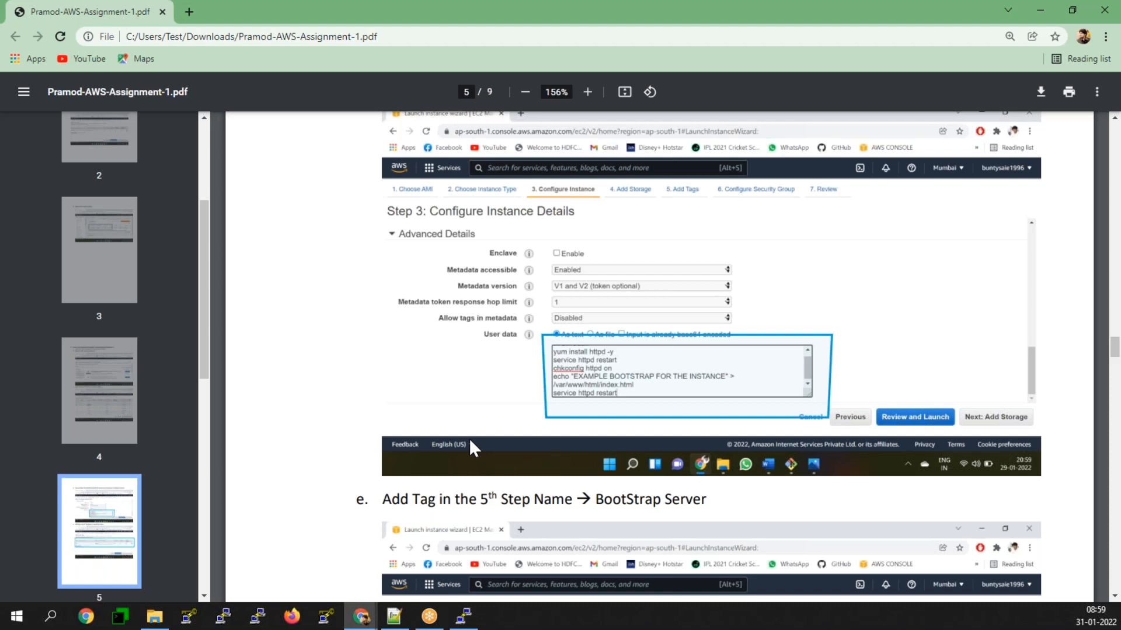
scroll(470, 441, "down", 4)
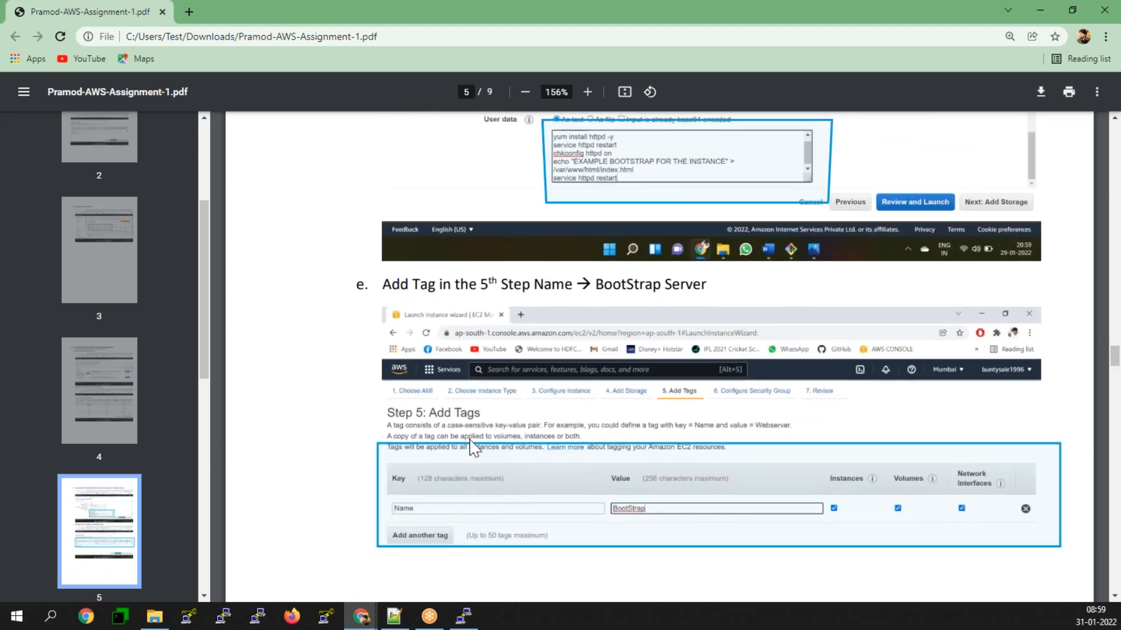
scroll(474, 449, "down", 3)
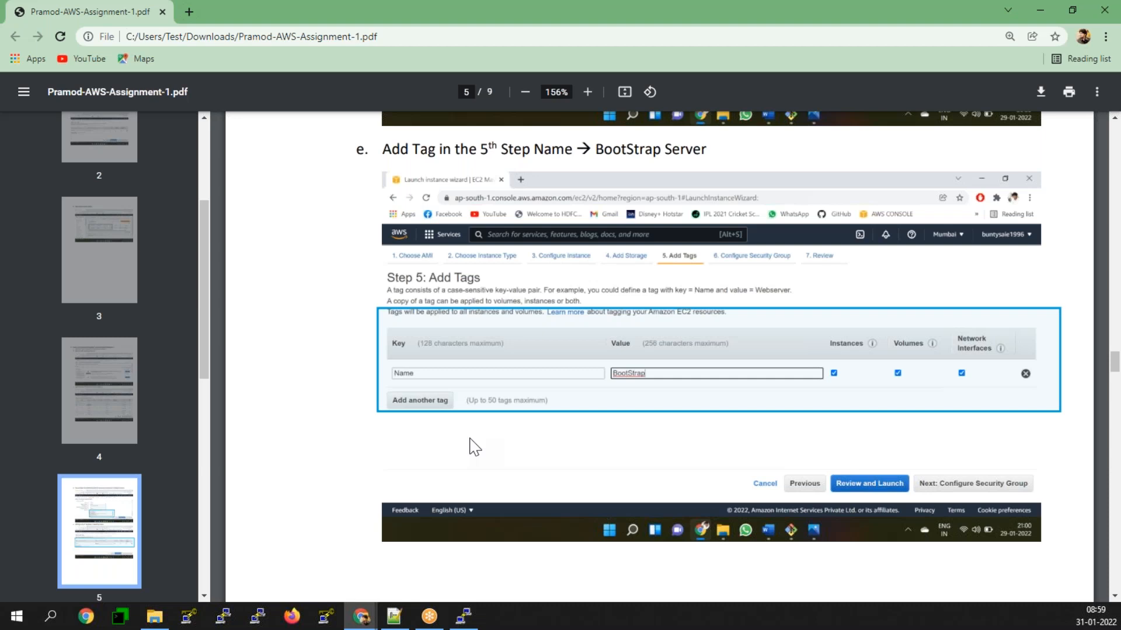
scroll(474, 448, "down", 10)
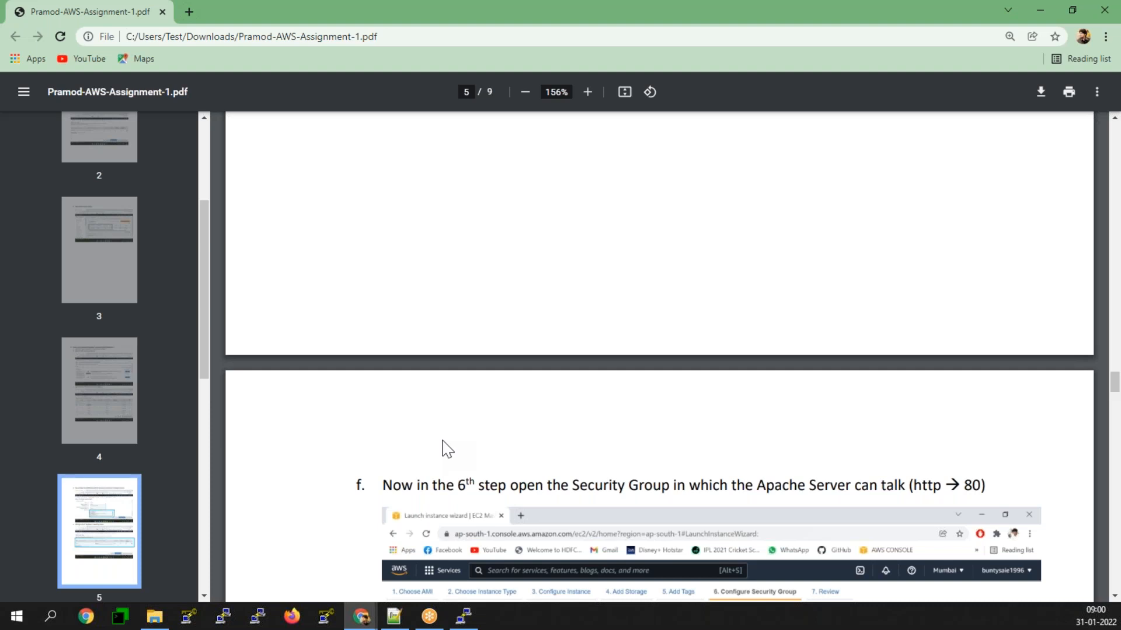
scroll(449, 450, "down", 7)
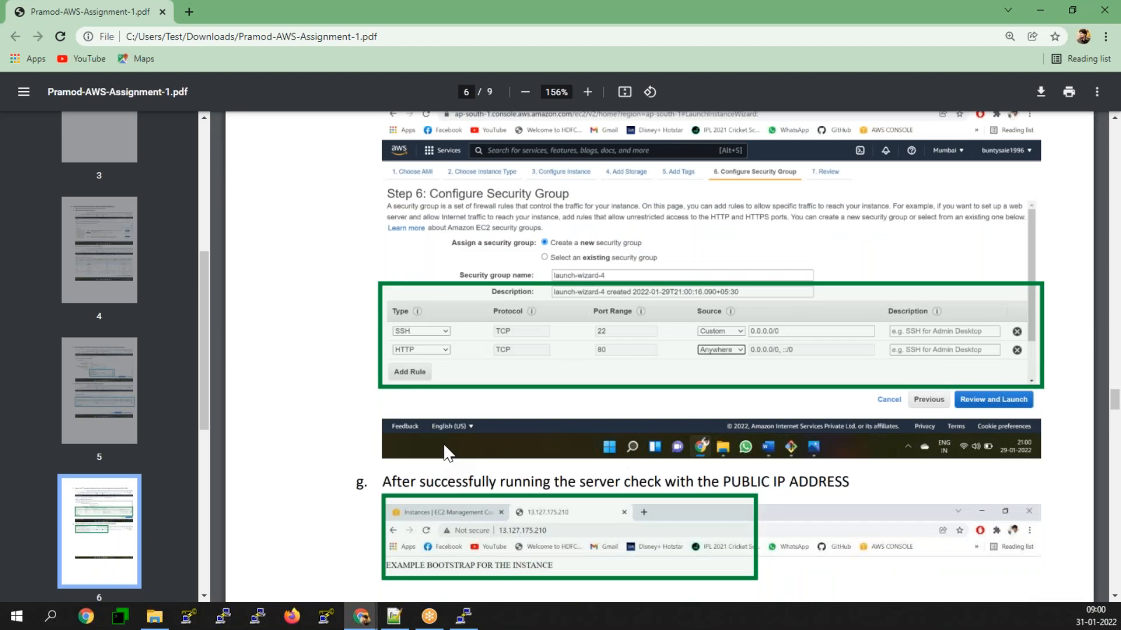
scroll(448, 454, "down", 5)
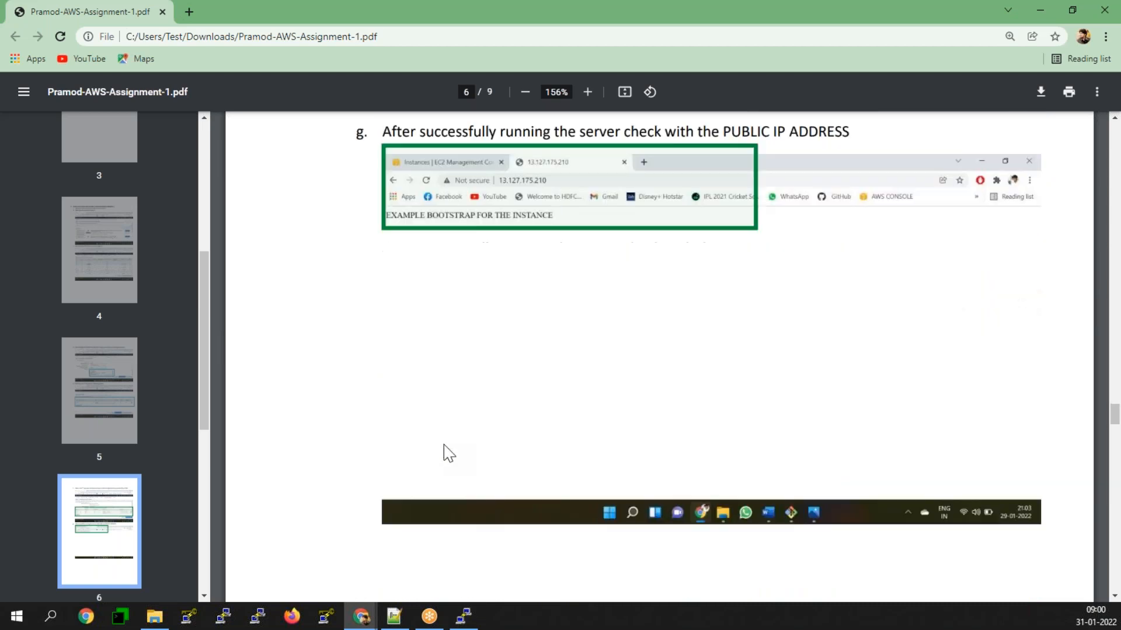
Step: Examine the assignment's third task on copying an AMI to another account, including image creation, AMI permissions and account sharing
scroll(449, 455, "down", 5)
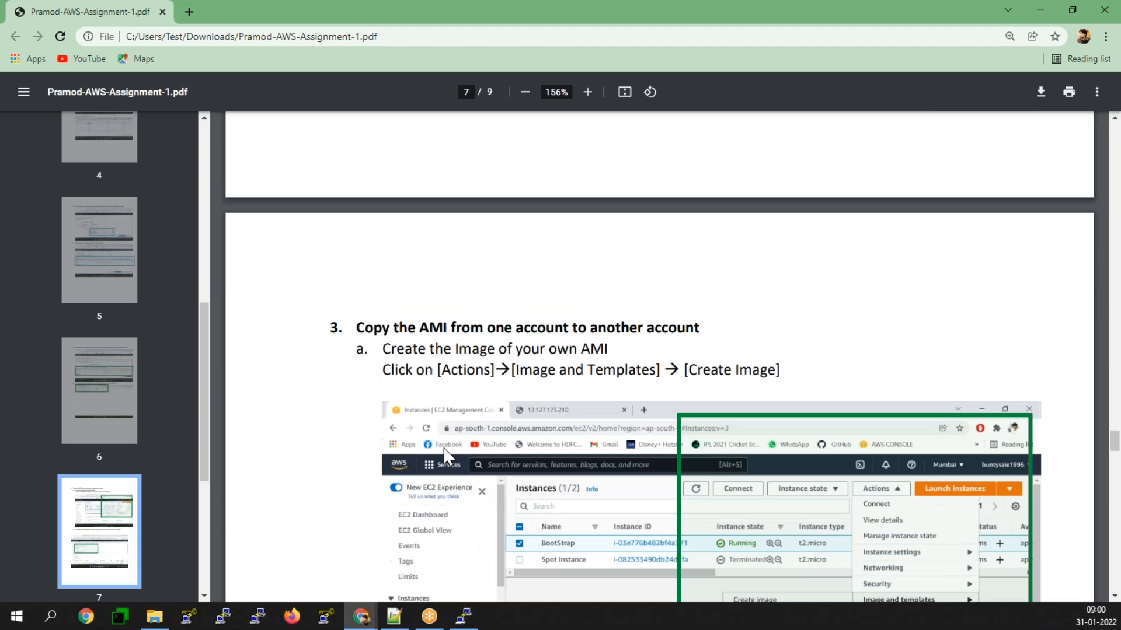
scroll(448, 454, "down", 5)
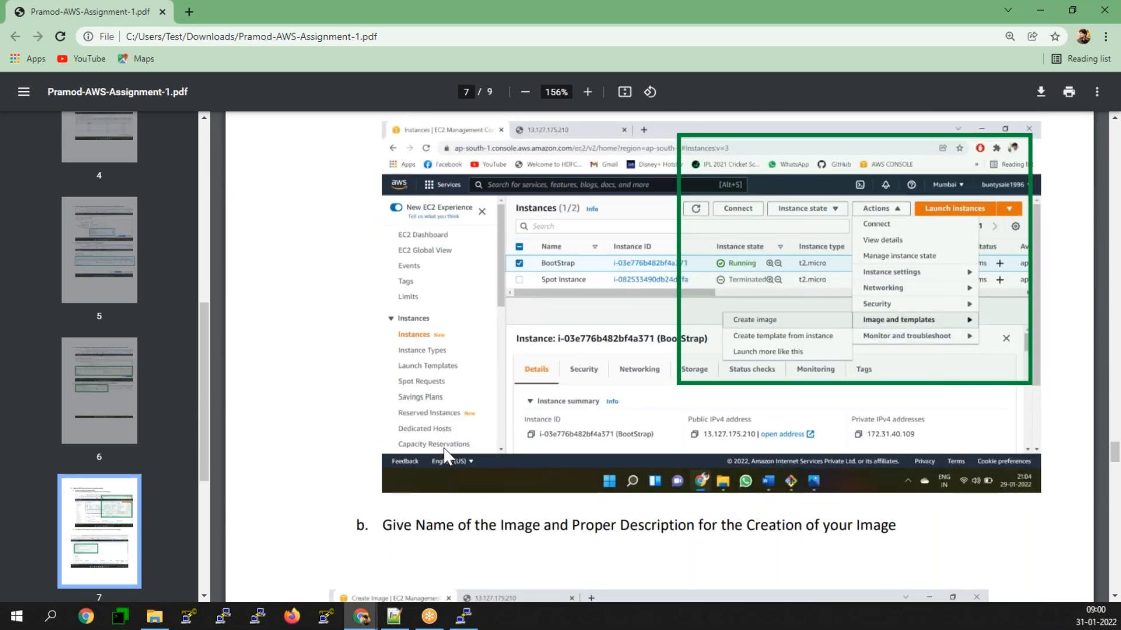
scroll(445, 455, "down", 9)
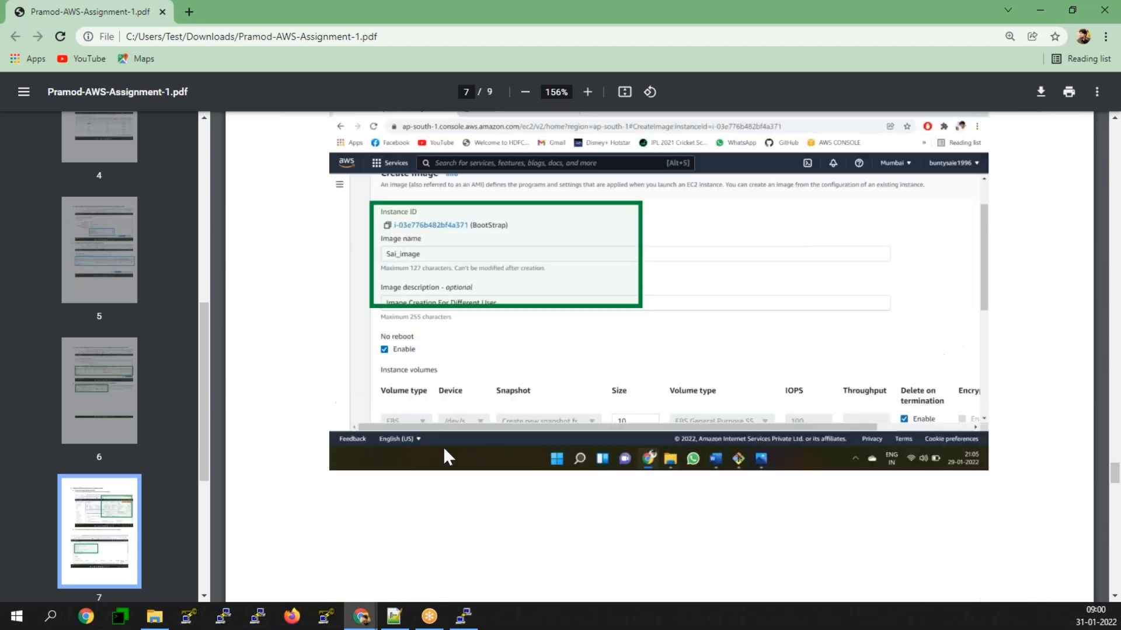
scroll(445, 455, "down", 9)
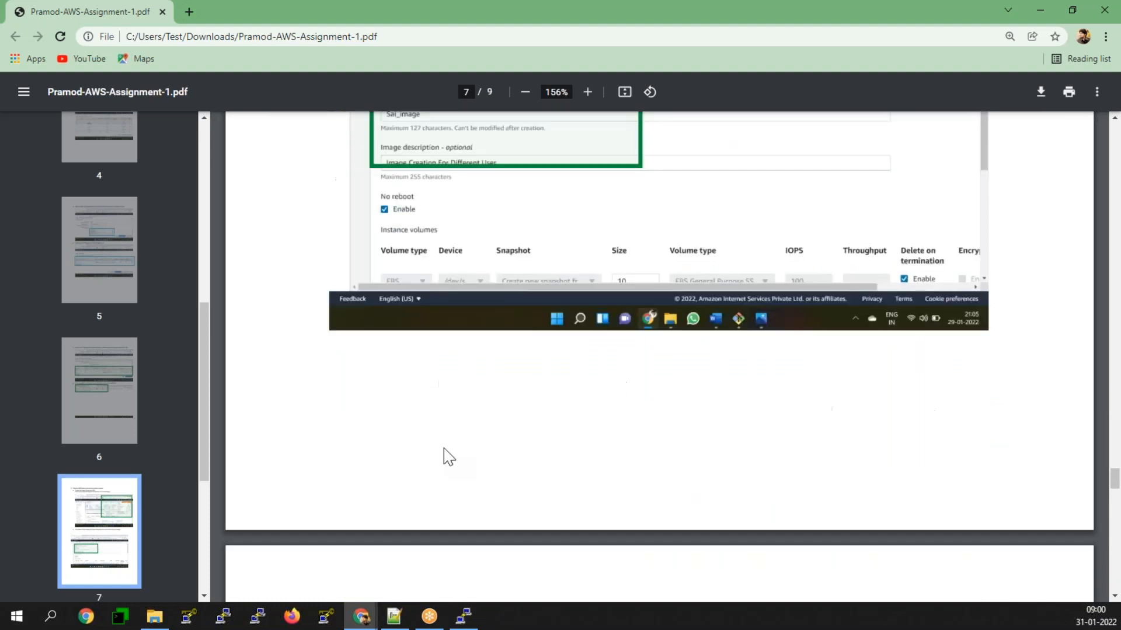
scroll(448, 456, "down", 4)
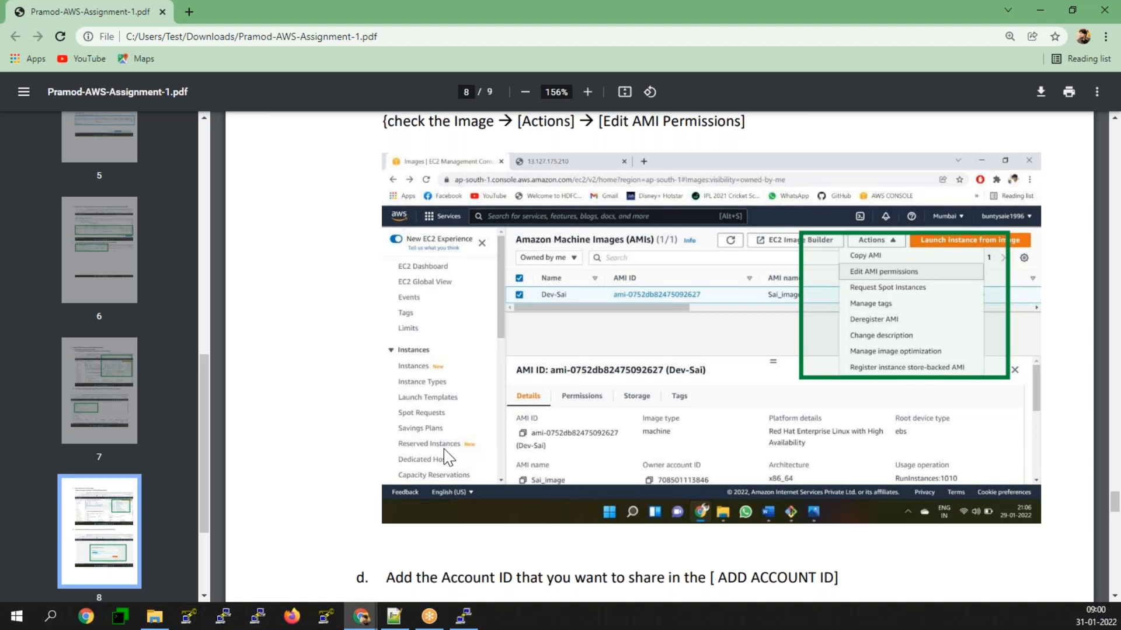
scroll(447, 457, "down", 8)
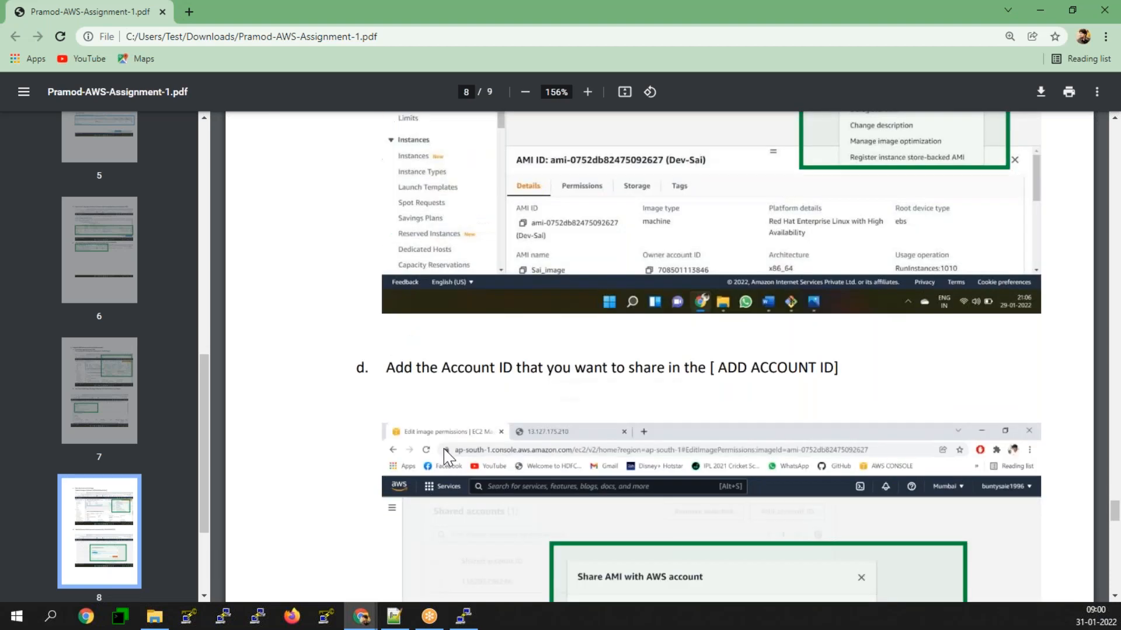
scroll(447, 457, "down", 14)
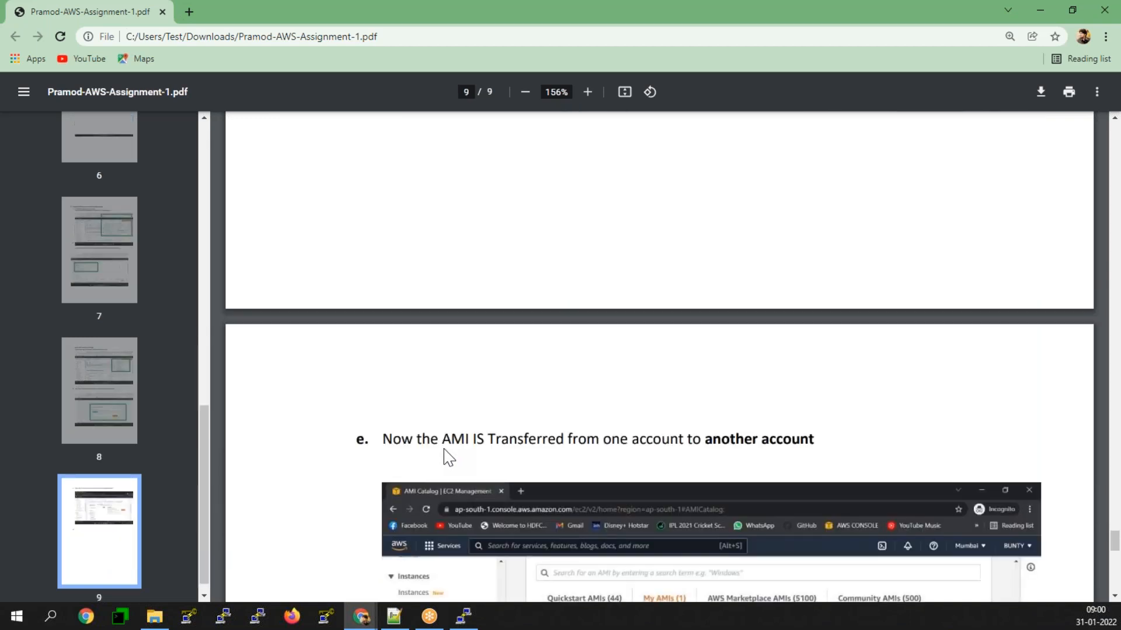
scroll(446, 457, "down", 10)
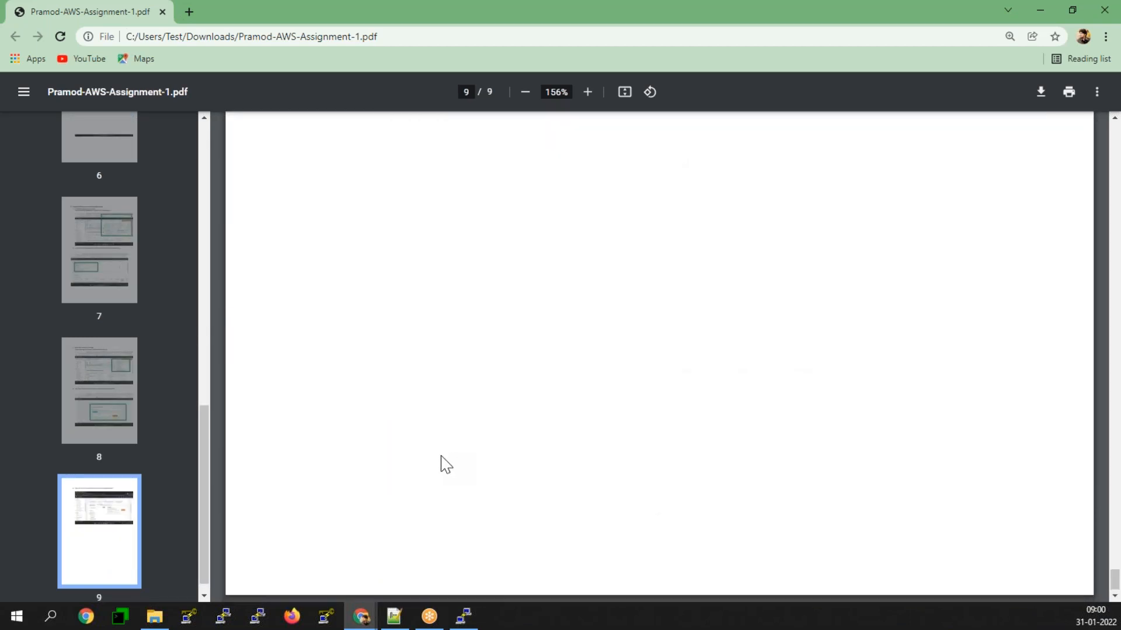
scroll(446, 466, "up", 12)
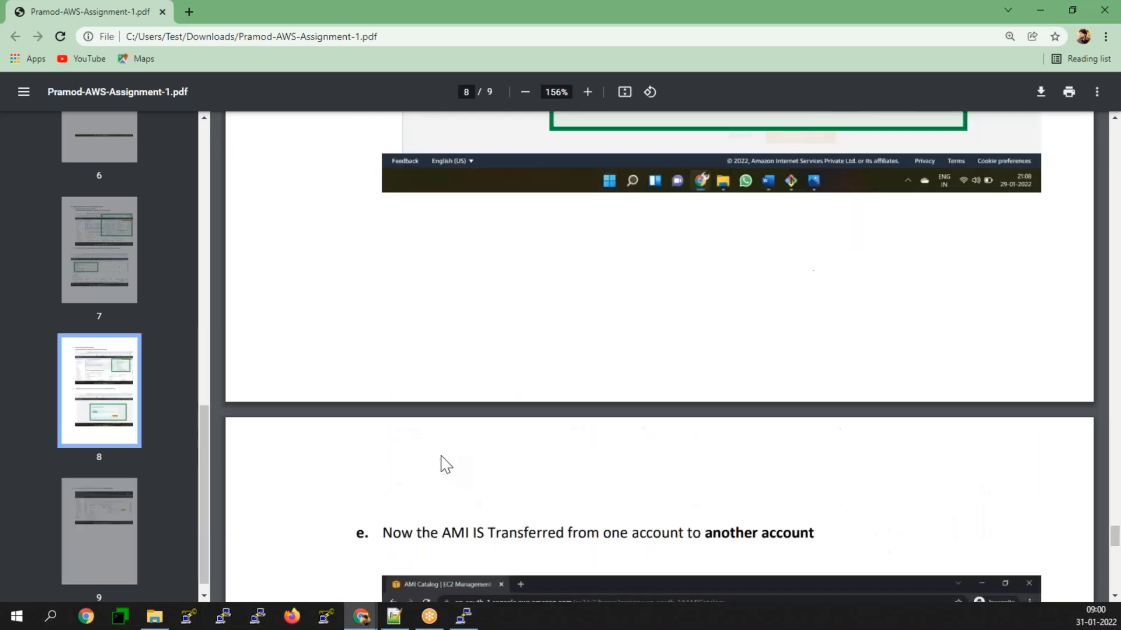
scroll(446, 464, "up", 5)
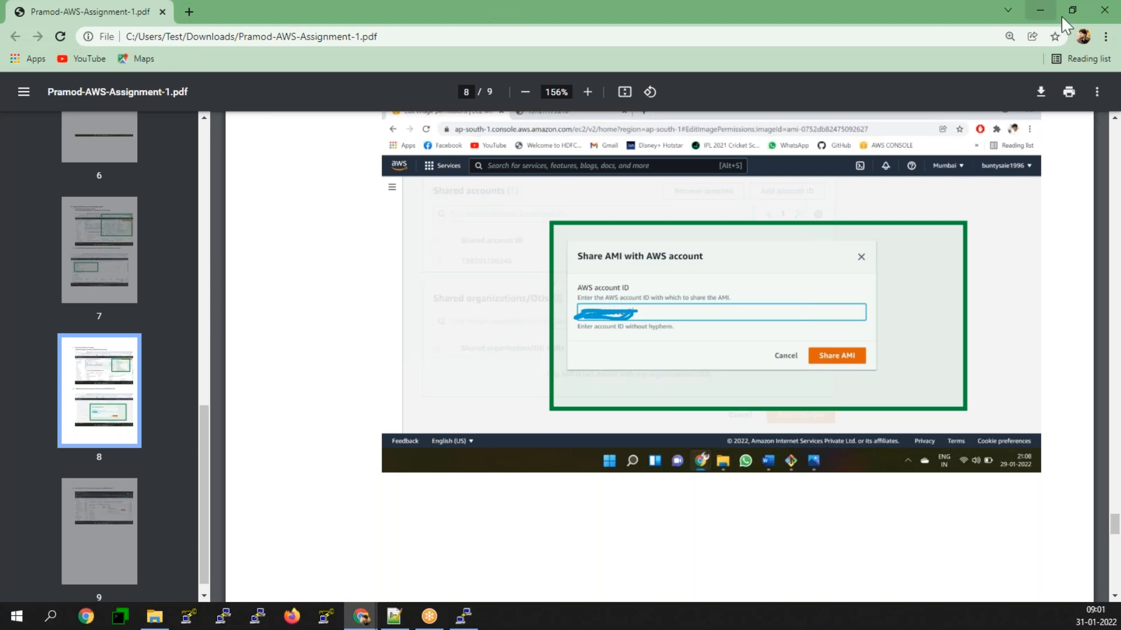
Step: Close the assignment PDF, return to the AWS console and switch the region from Singapore to Mumbai
left_click(1104, 10)
left_click(1040, 9)
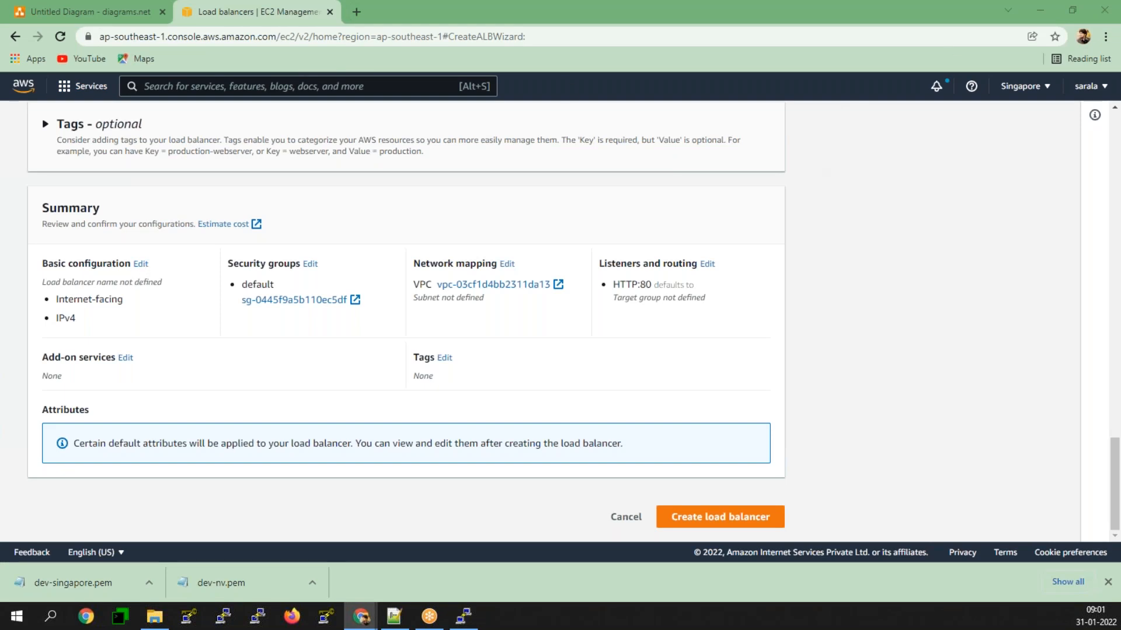
left_click(1020, 86)
left_click(925, 336)
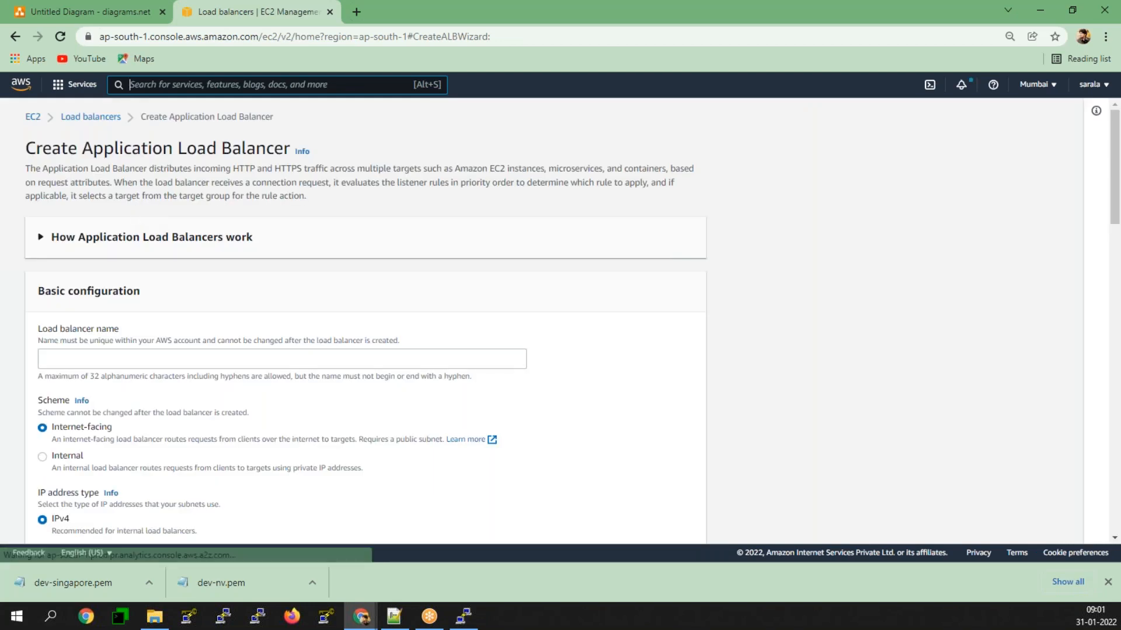
Step: Open the EC2 AMI list, select the prod-ec2 image and view the ownership filter options
left_click(33, 117)
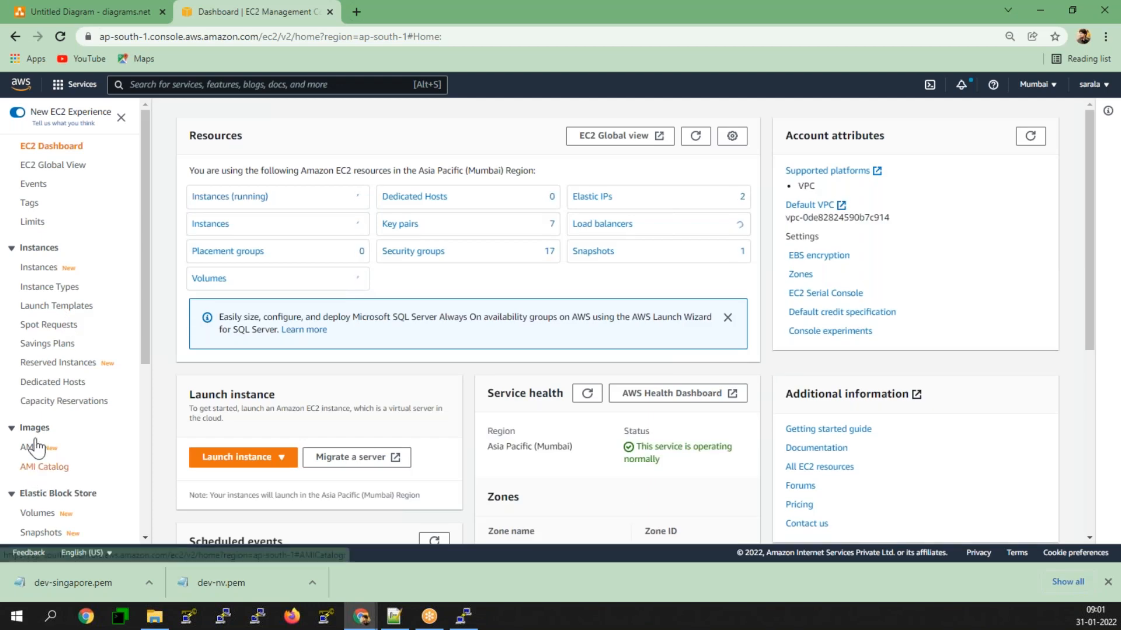
left_click(29, 449)
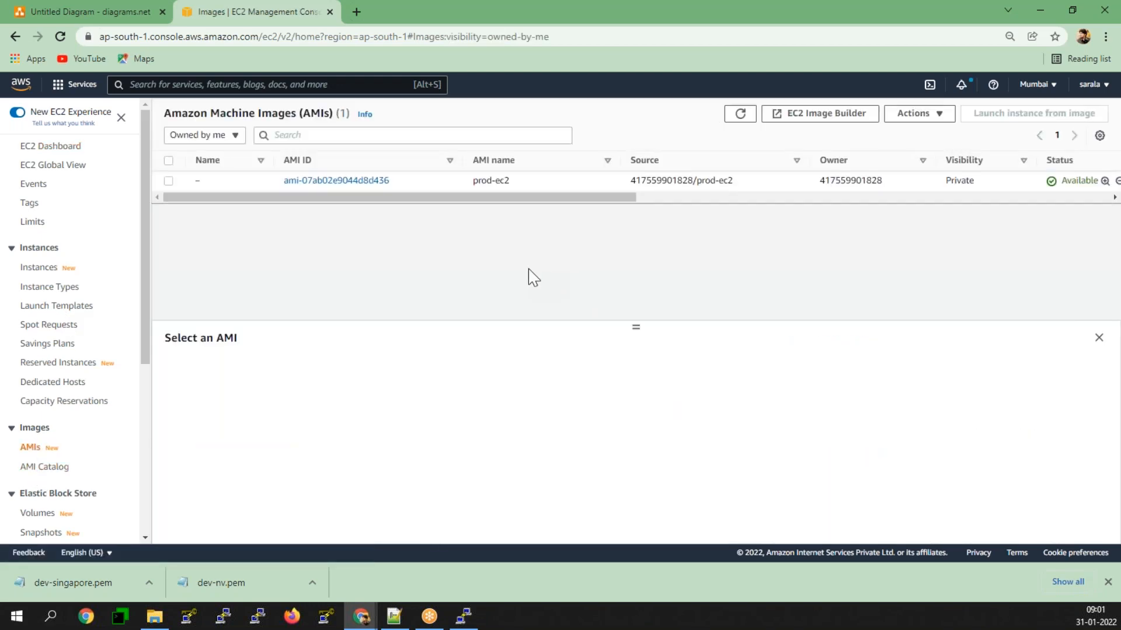
left_click(168, 181)
left_click(236, 135)
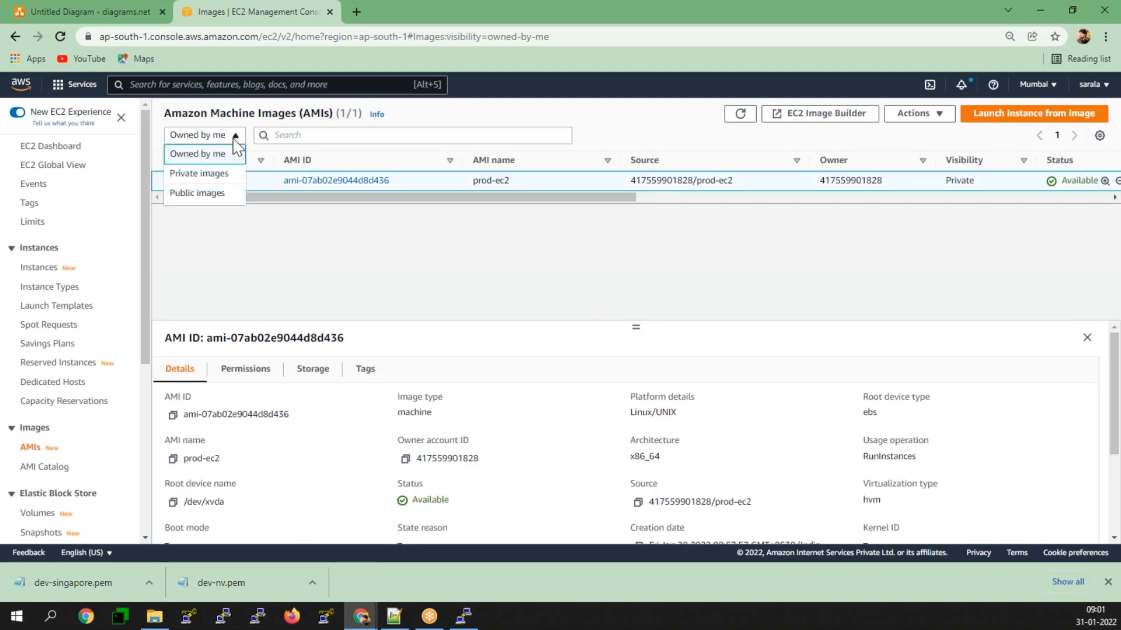
left_click(431, 268)
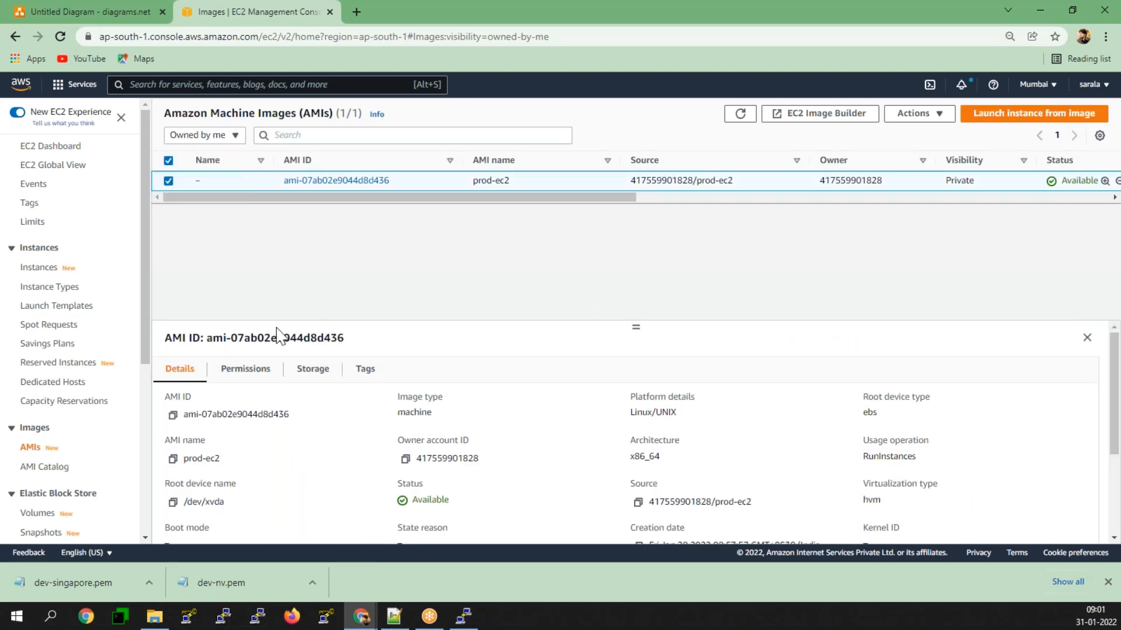
Step: Start the launch instance wizard from the Instances list, show only AMIs shared with me, and highlight FirstAMI
left_click(37, 270)
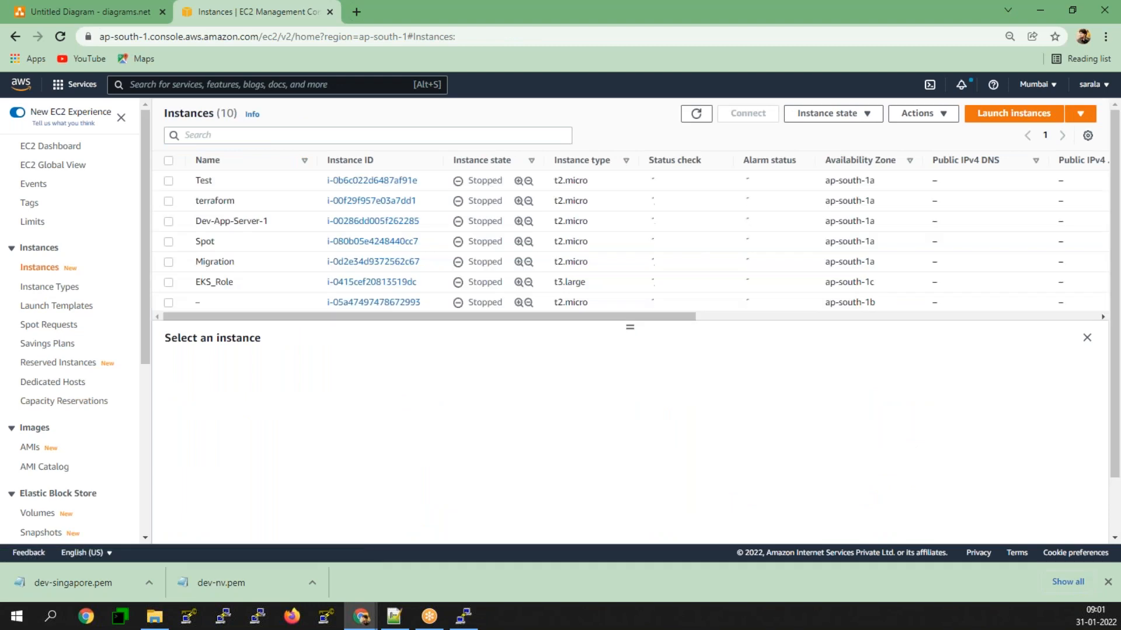
left_click(1013, 115)
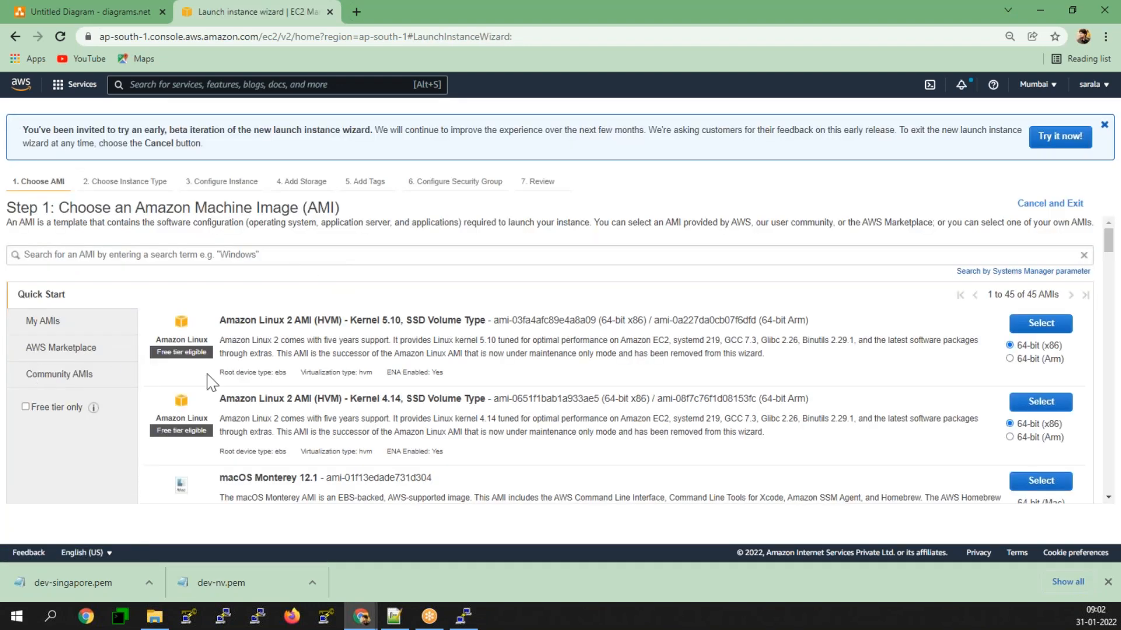
left_click(82, 323)
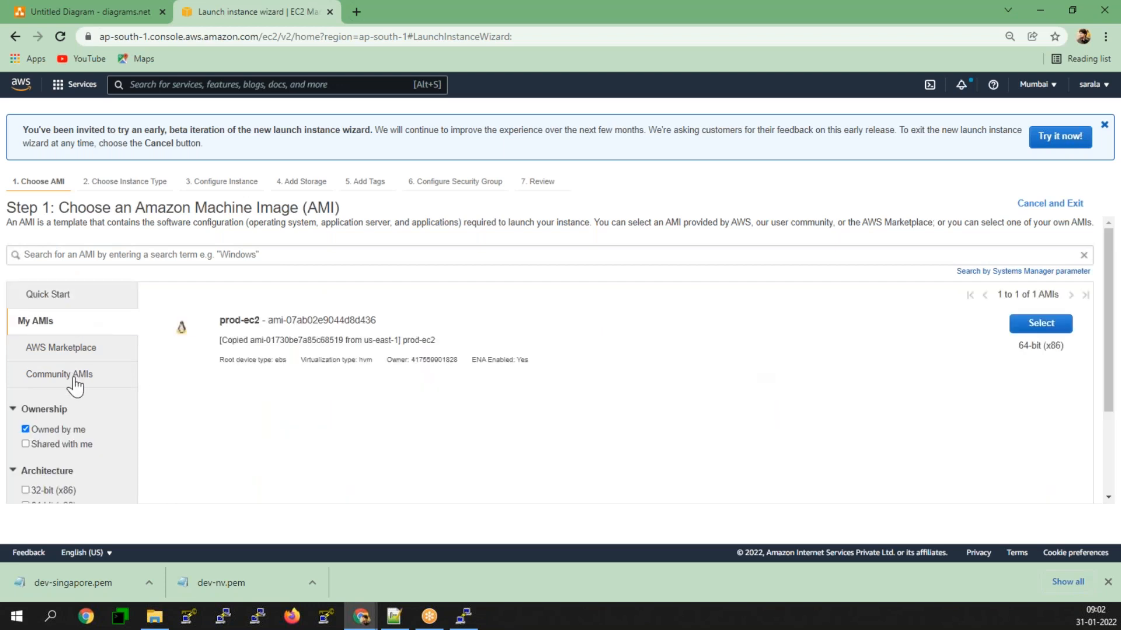
left_click(64, 445)
left_click(62, 430)
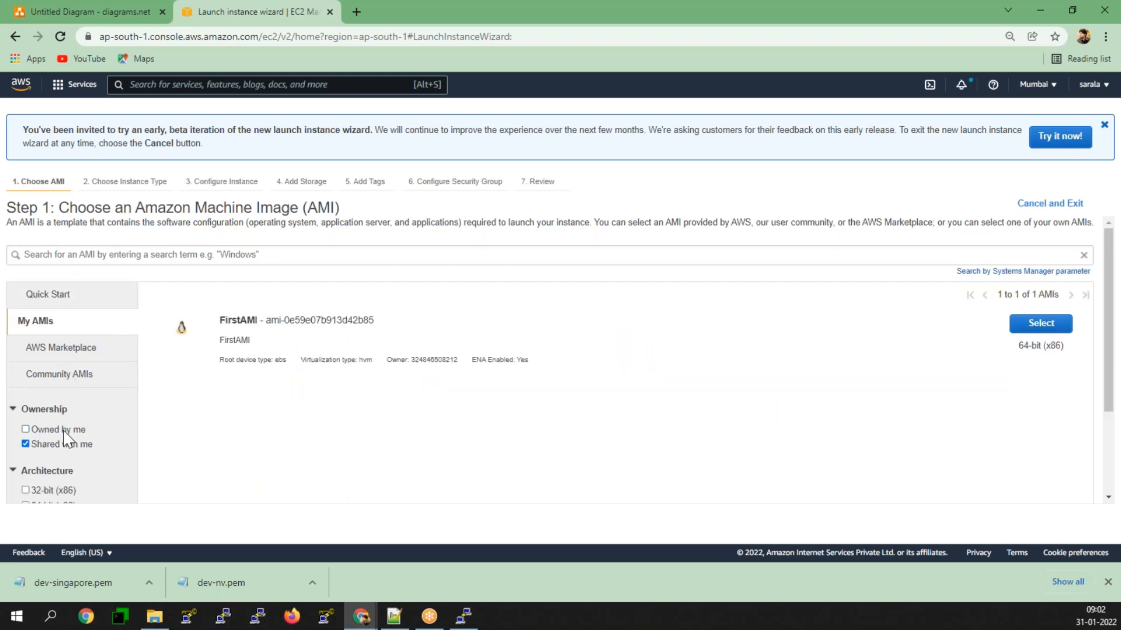
left_click_drag(390, 325, 220, 321)
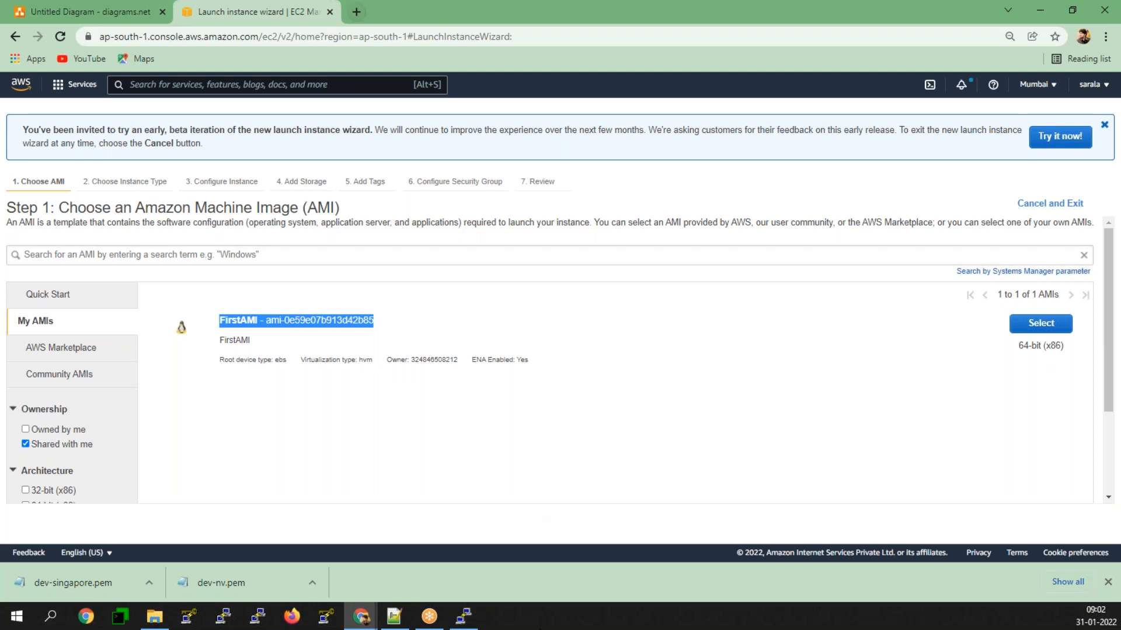
Step: Switch to the Jan.txt notes in Notepad++ and add the line "Create a Ec2 with Apache-Tomcat with userdata" below Target Groups
left_click(394, 616)
scroll(165, 414, "down", 6)
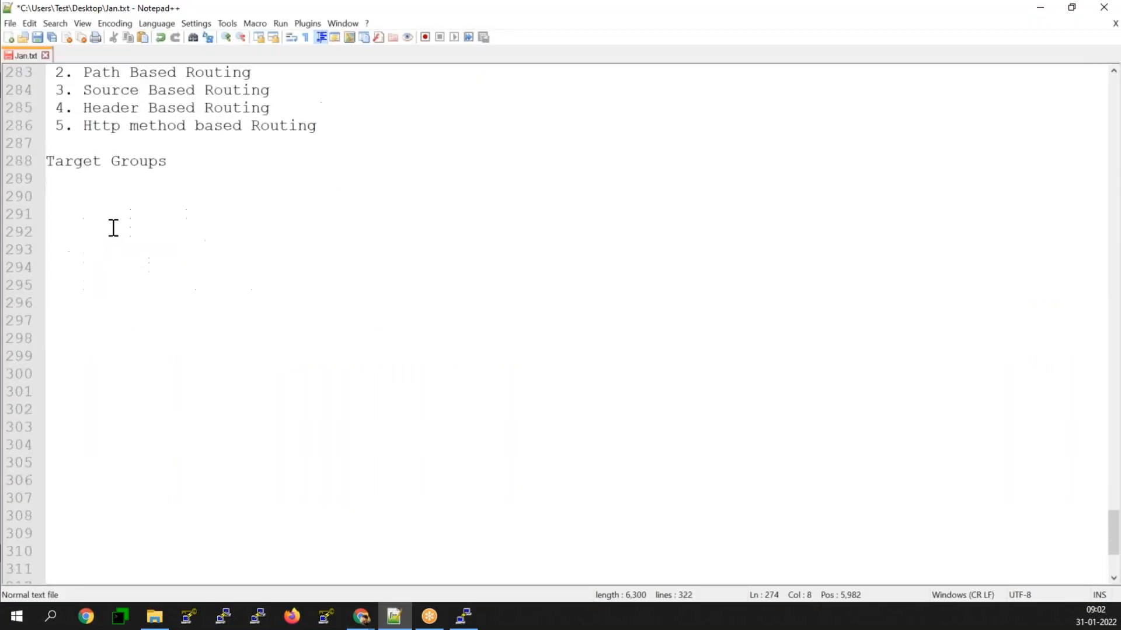
left_click(62, 216)
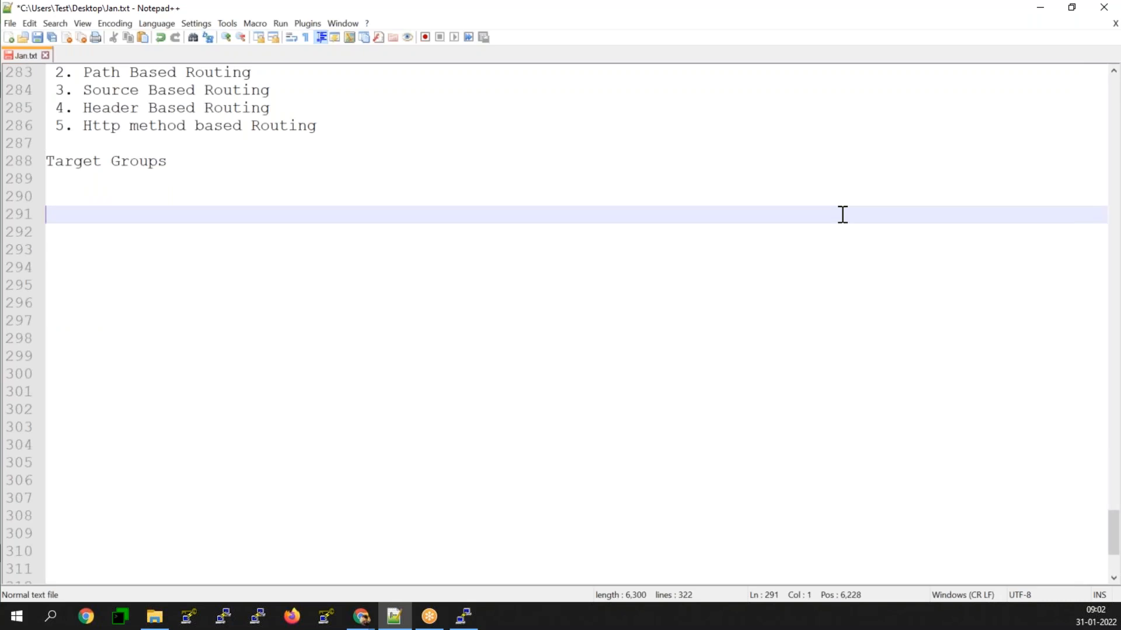
type("Create a Ec")
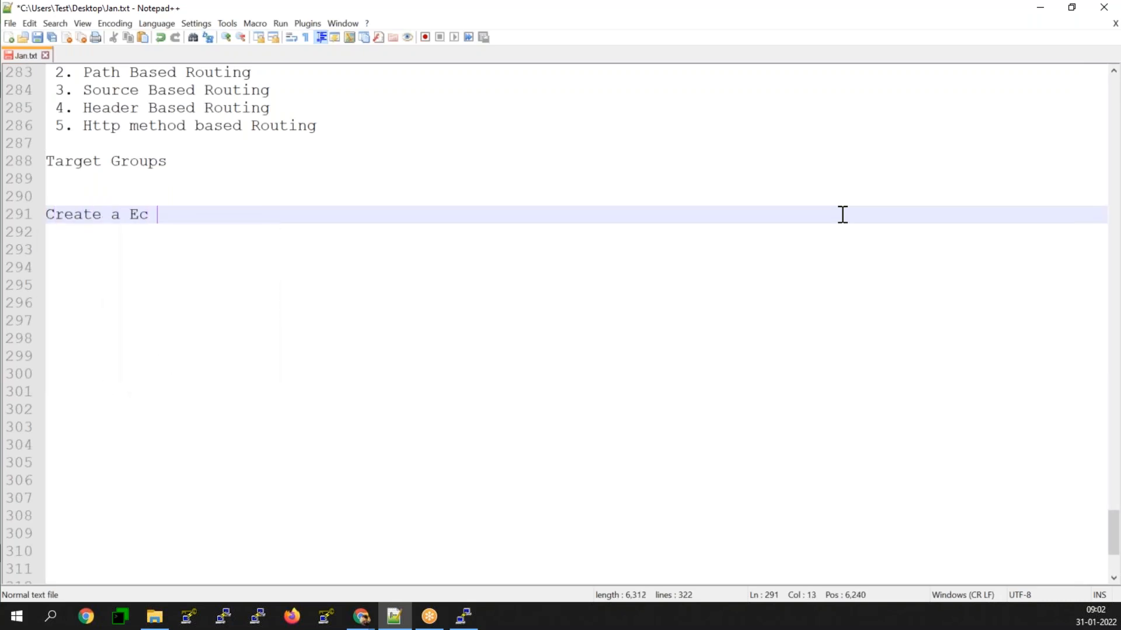
key("BackSpace")
type("2 with ")
type("Ag")
key("BackSpace")
type("pache")
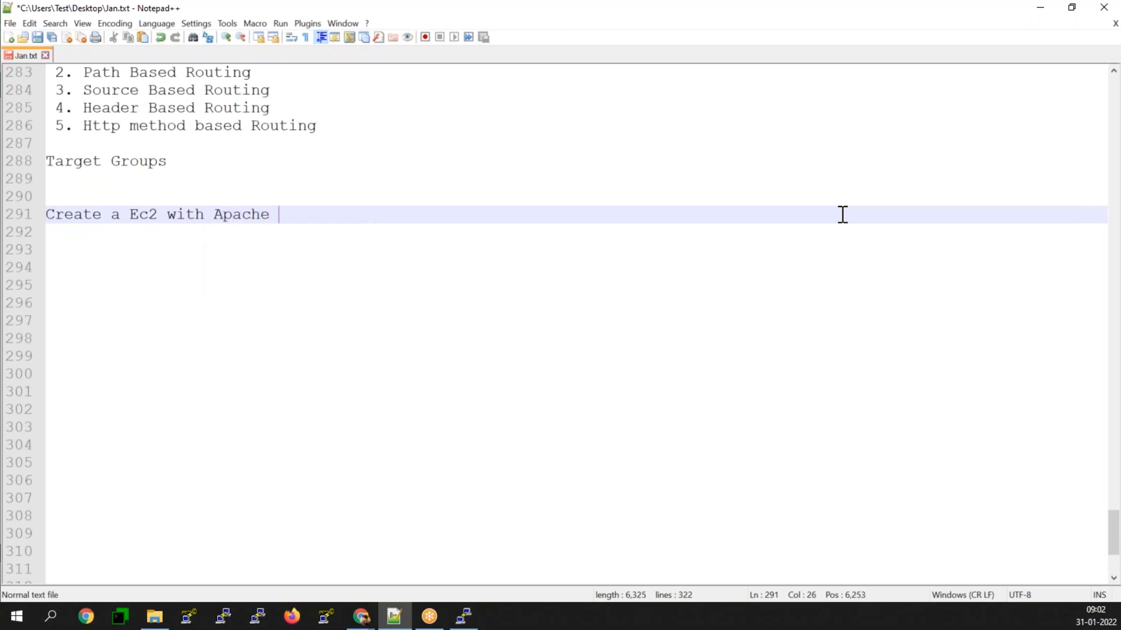
key("BackSpace")
type("-Tocat")
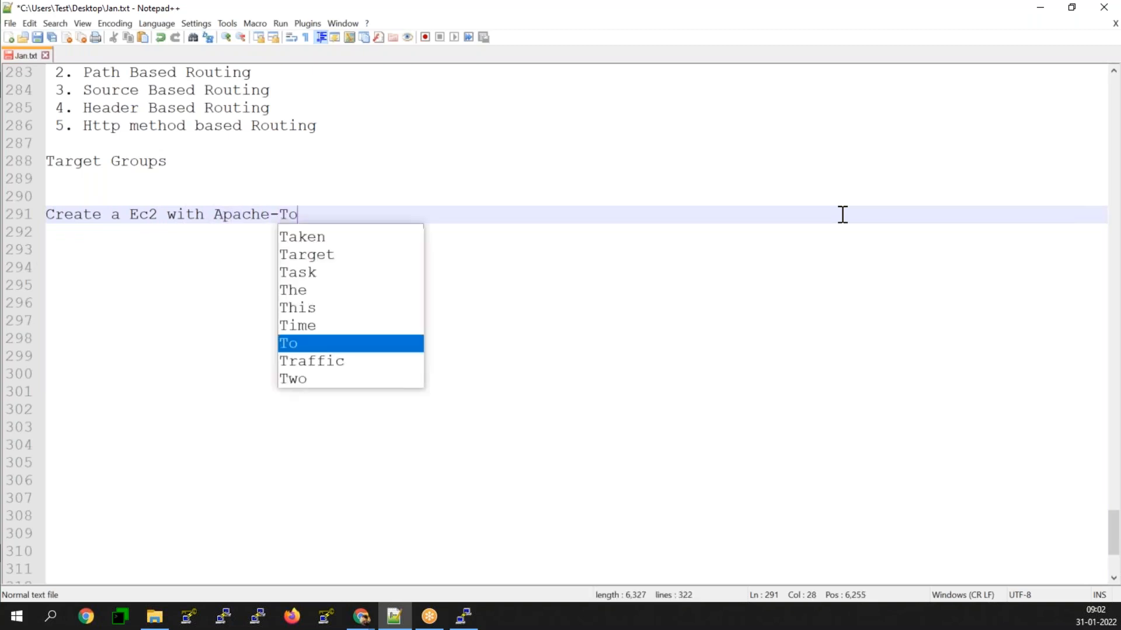
key("BackSpace")
key("BackSpace")
key("BackSpace")
type("nv")
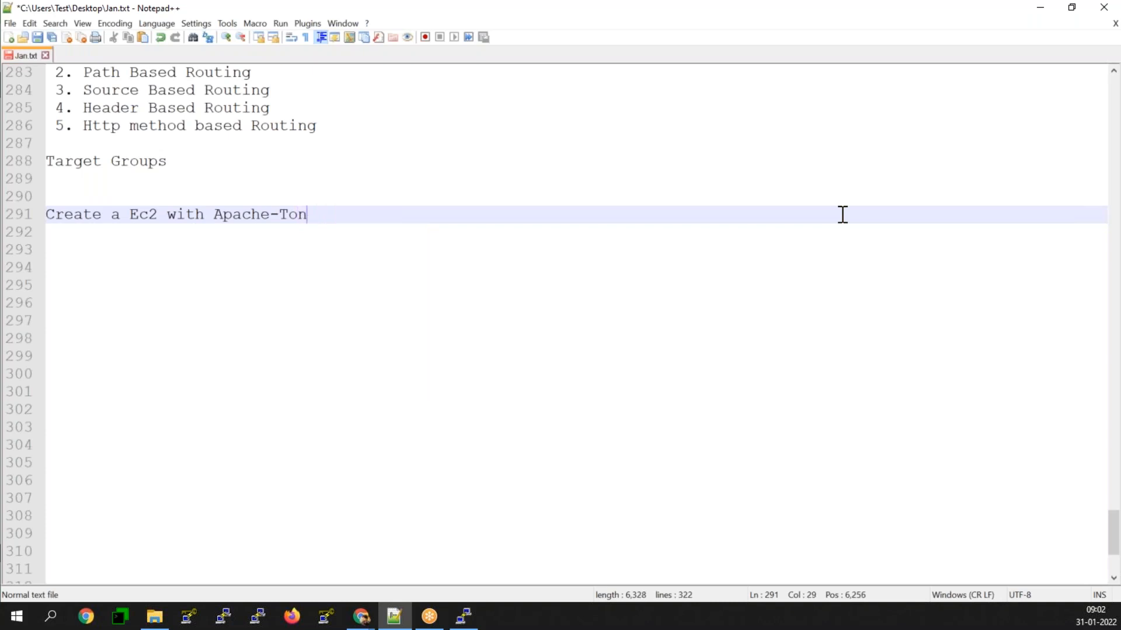
key("BackSpace")
key("BackSpace")
type("mcat wutg")
key("BackSpace")
key("BackSpace")
key("BackSpace")
type("ith used")
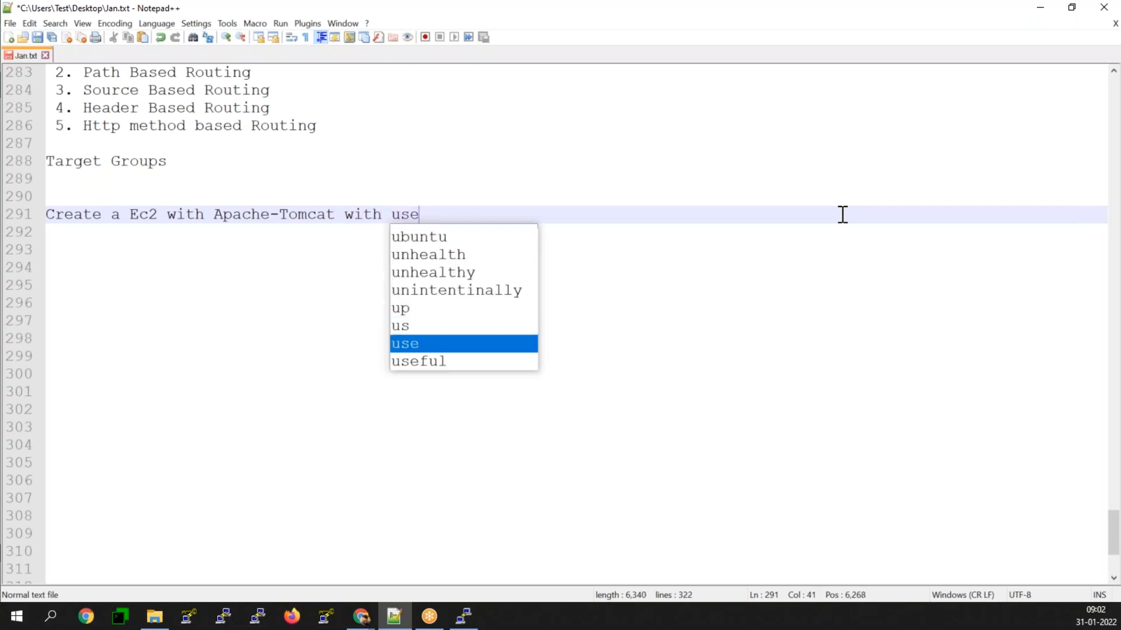
key("BackSpace")
type("rdata")
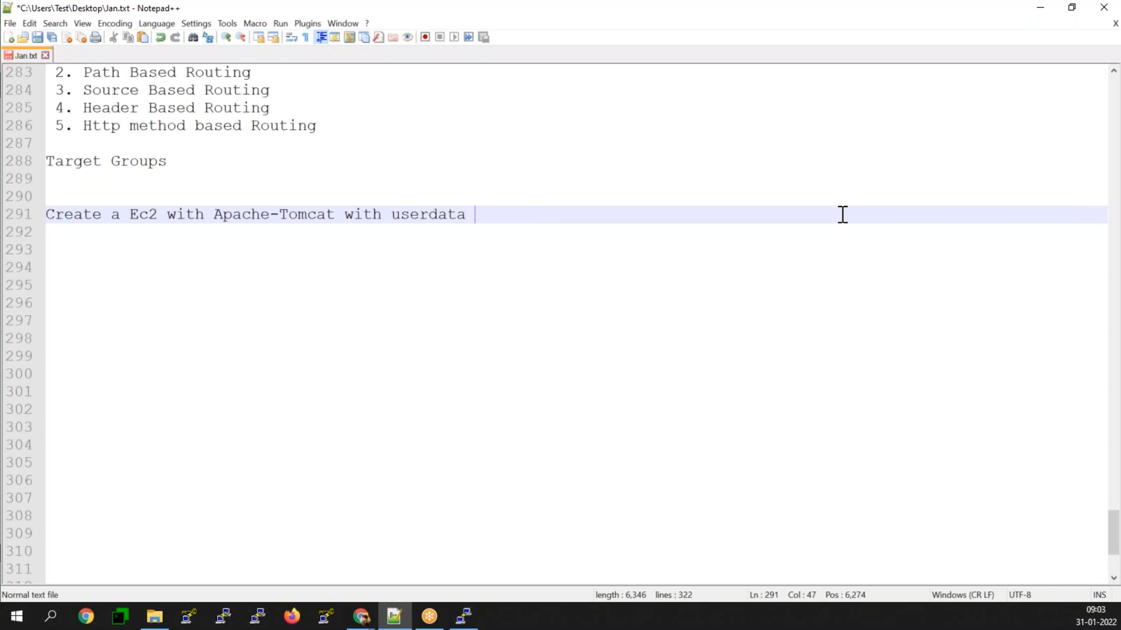
key("Return")
key("Return")
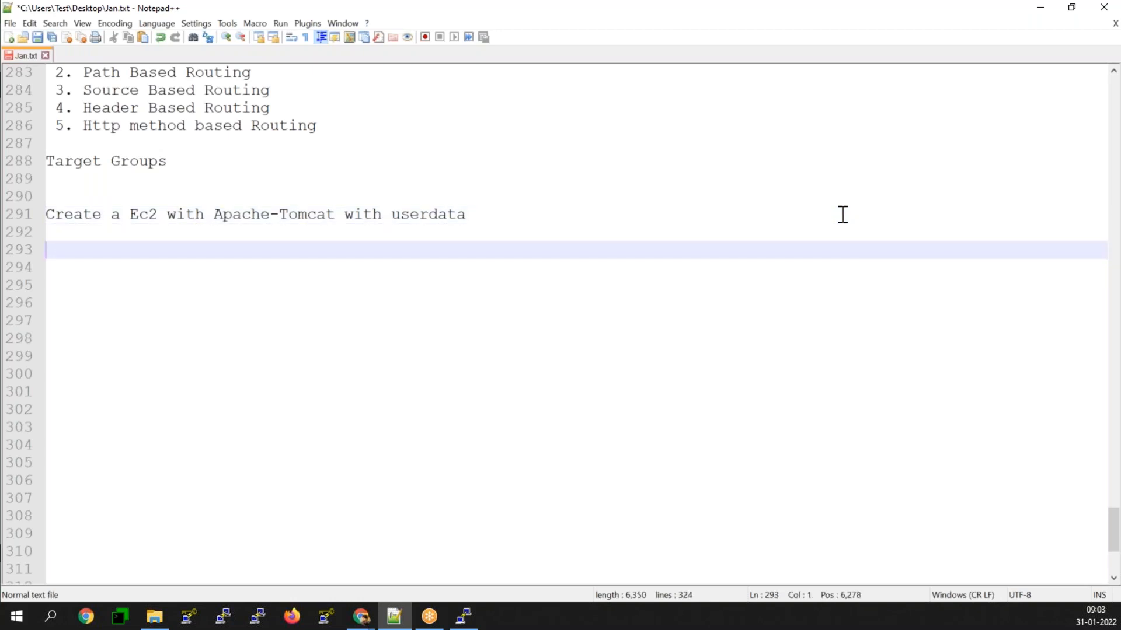
Step: Add the line "Security Group -- 8080" beneath the Apache-Tomcat task
type("Securit")
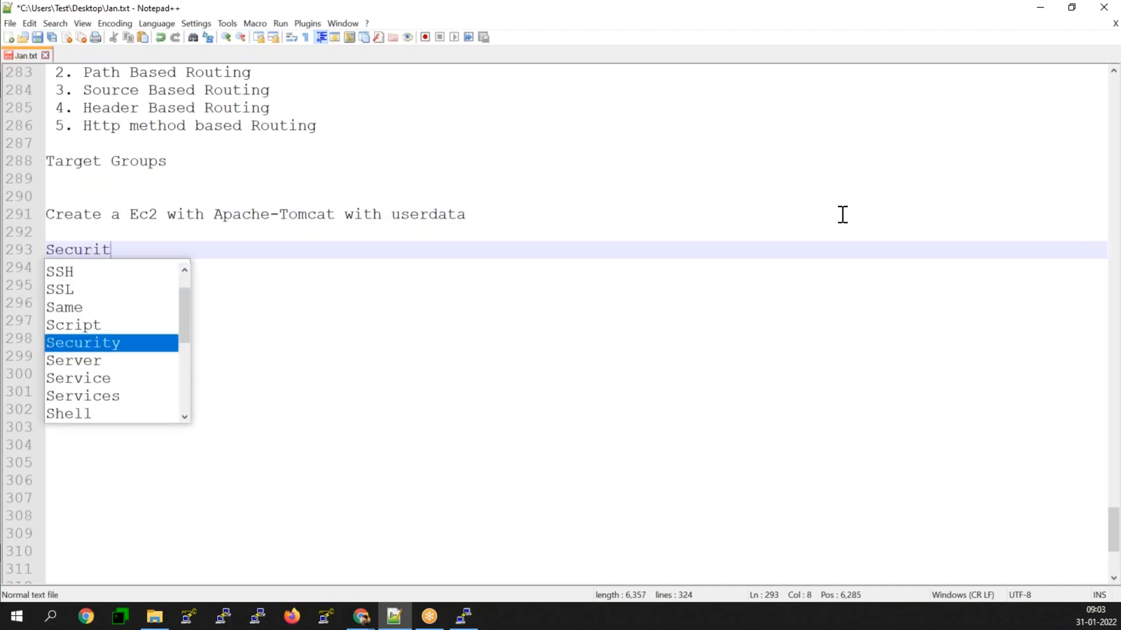
type("y Group")
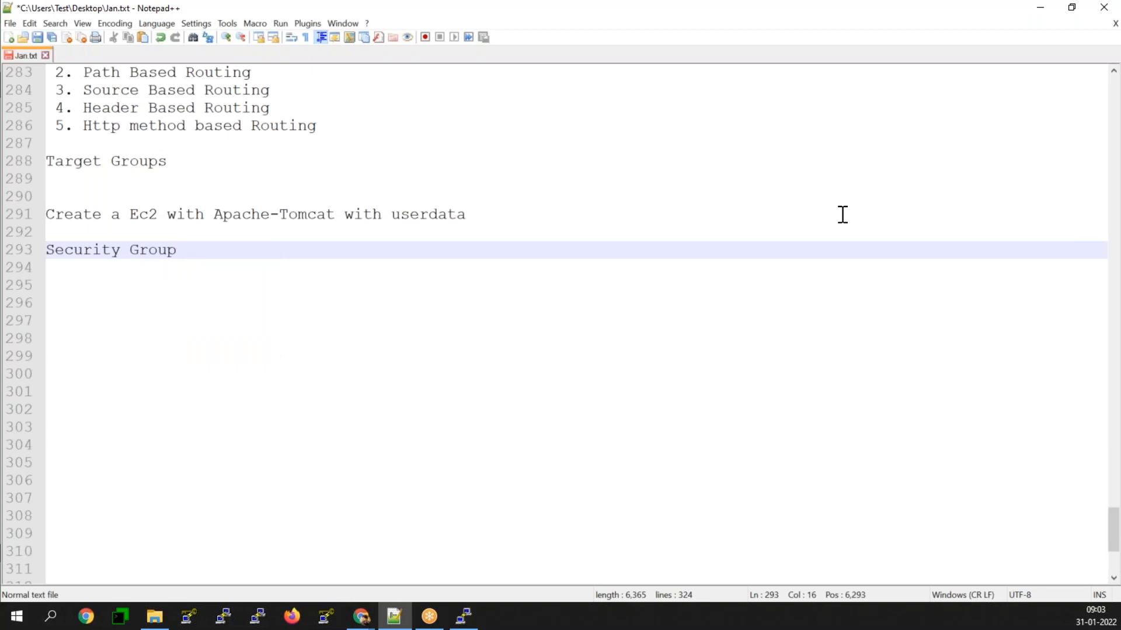
type("-- 8080")
key("Return")
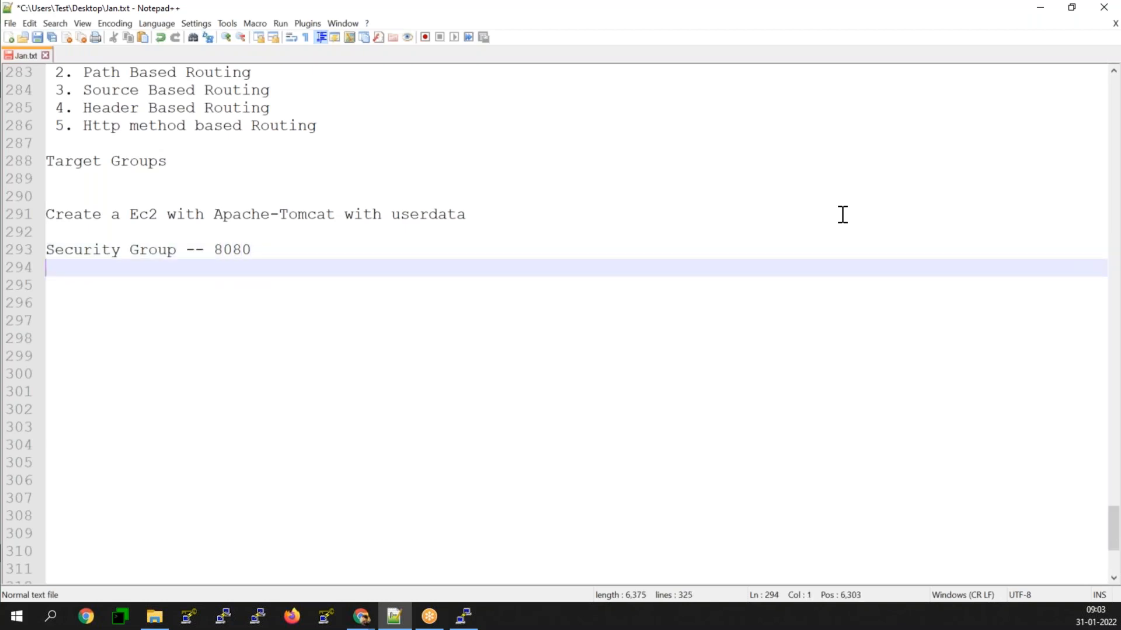
Step: Add the line "Public ip address --" under the security group note, followed by a blank line
type("Public ip address --")
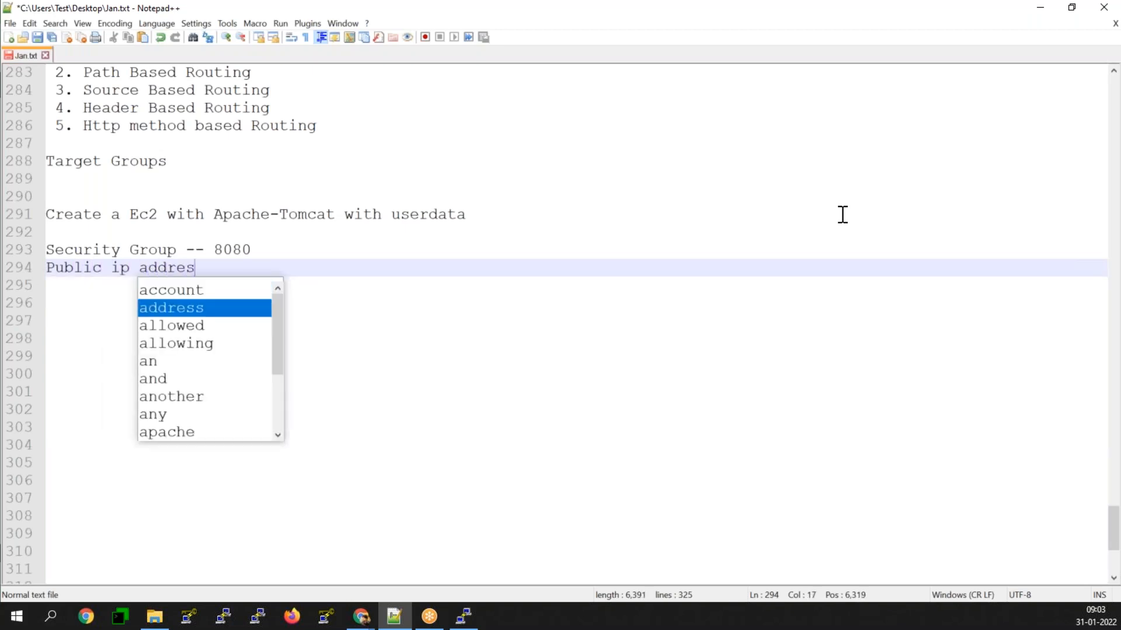
key("BackSpace")
key("BackSpace")
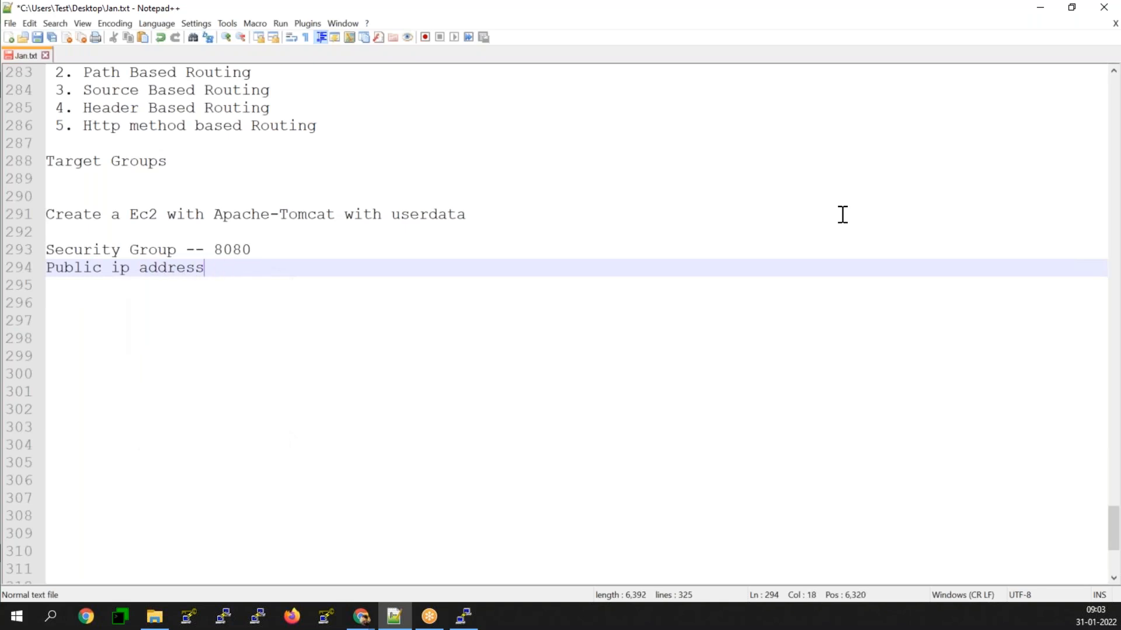
type("--")
key("Return")
key("Return")
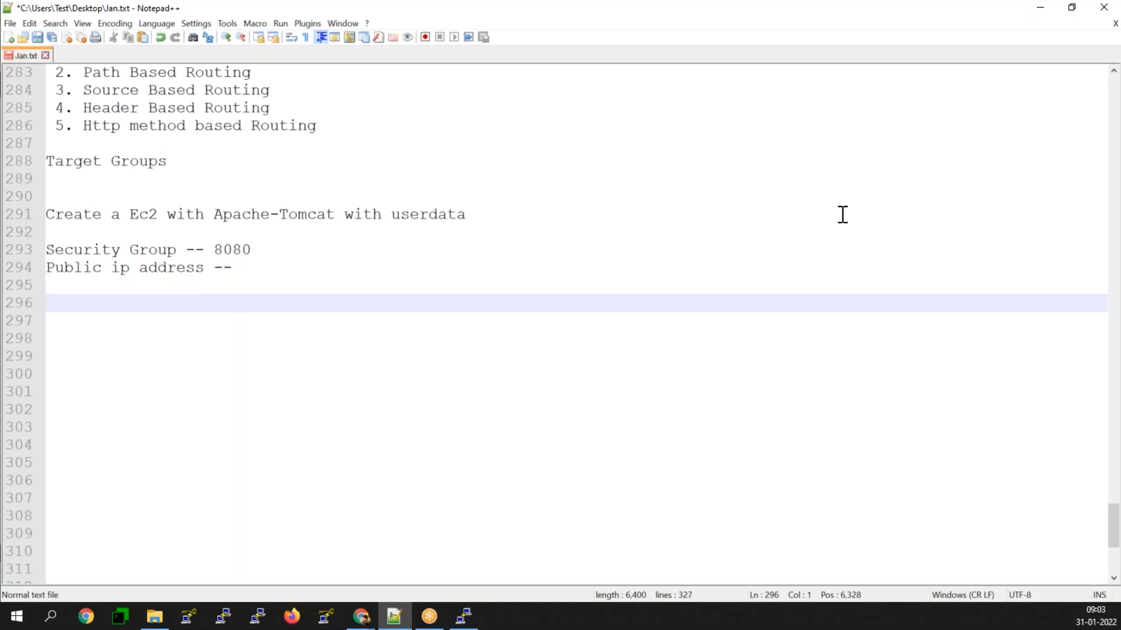
Step: Write the example Tomcat address 13.140.115.80:8080 below the public IP note, followed by a blank line
type("13.140.115.80:8080")
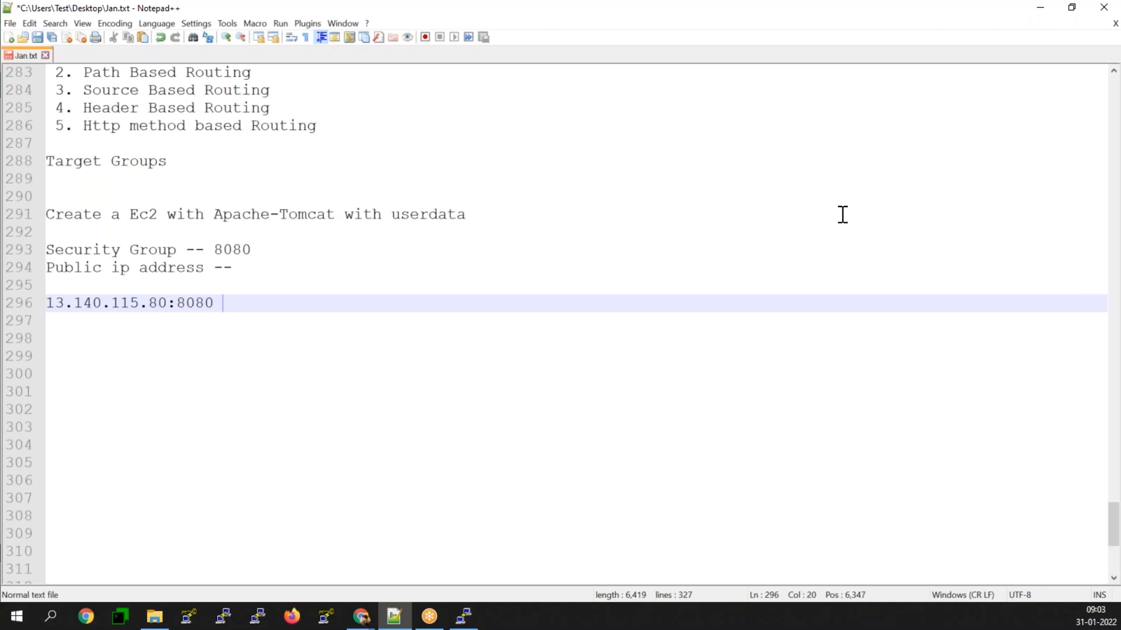
key("Return")
key("Return")
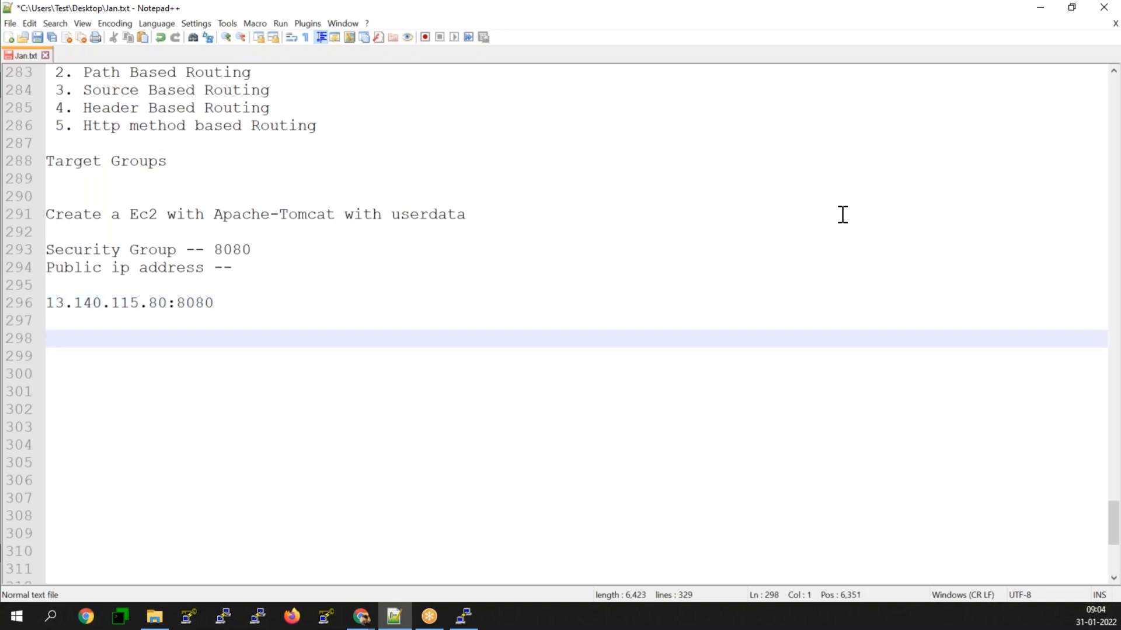